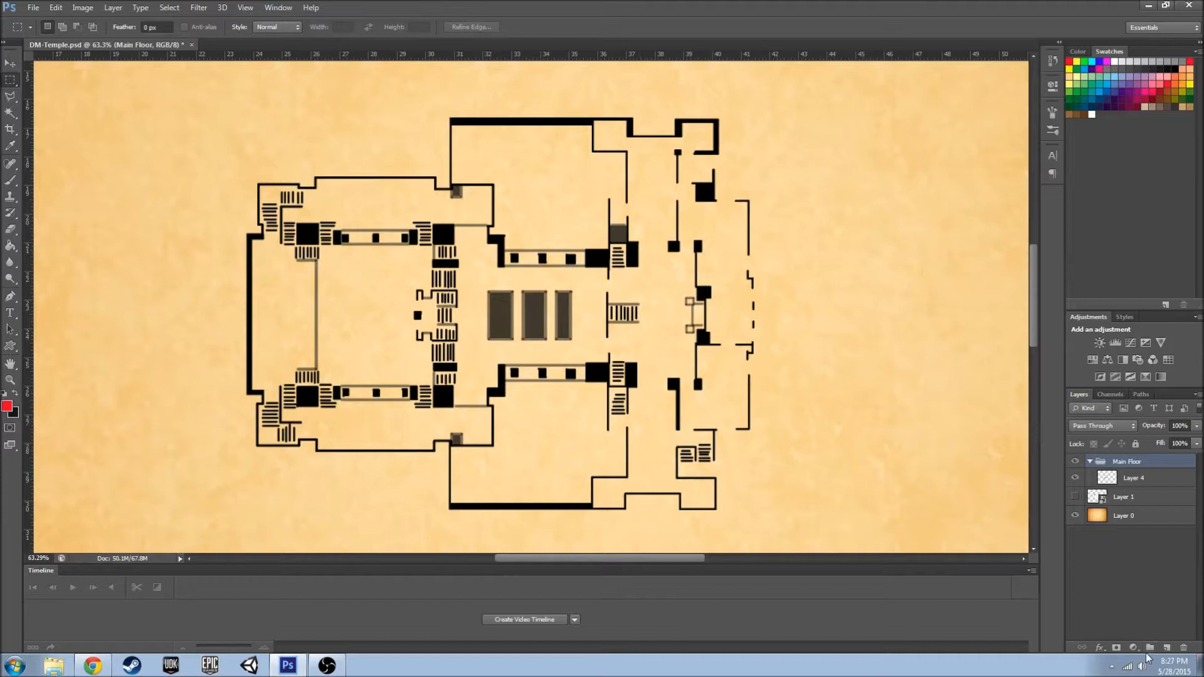
- Create a layer group named Top Floor above Main Floor and add a new empty layer inside it
{"action": "left_click", "coordinate": [1151, 649]}
{"action": "double_click", "coordinate": [1124, 462]}
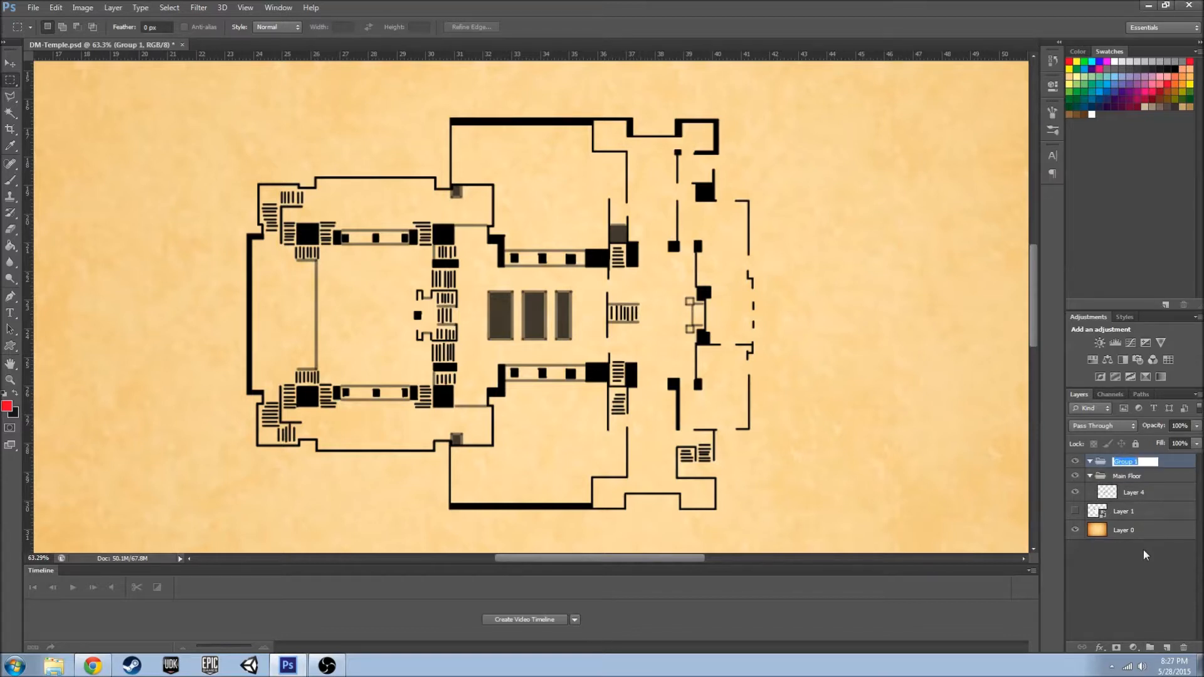
{"action": "type", "text": "Top Floor"}
{"action": "key", "text": "Return"}
{"action": "left_click", "coordinate": [1164, 647]}
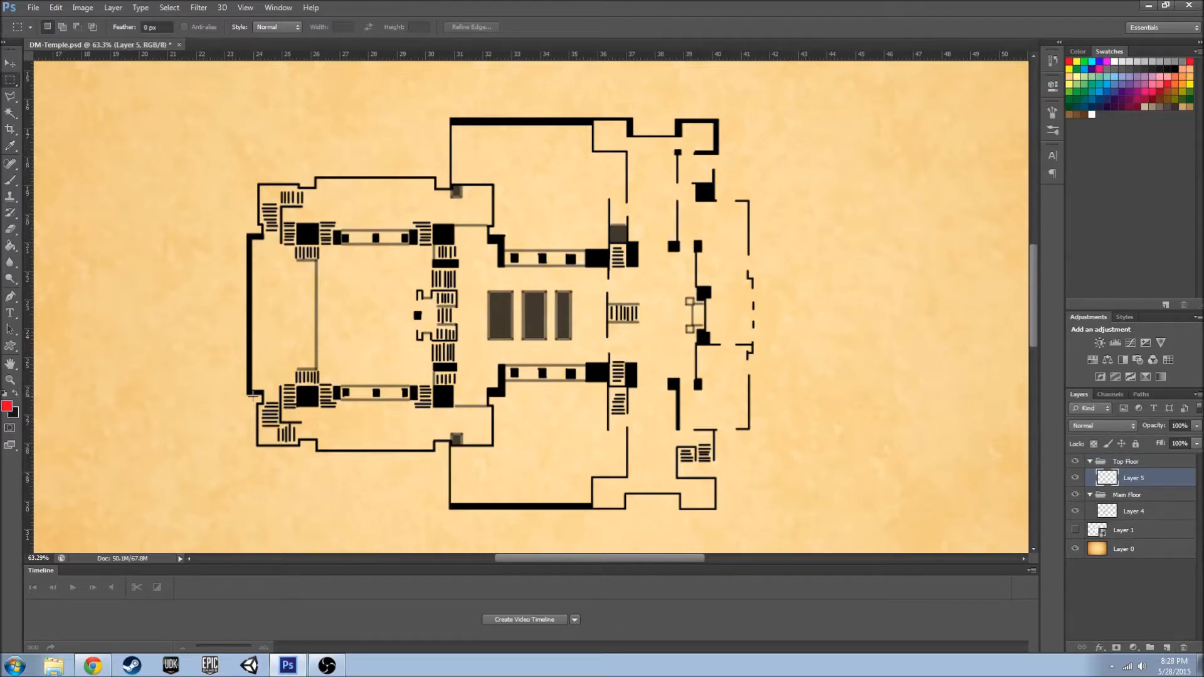
- Trace the L-shaped wall beside the map's upper-left stairs in black with a slightly enlarged Pencil tool
{"action": "left_click", "coordinate": [7, 180]}
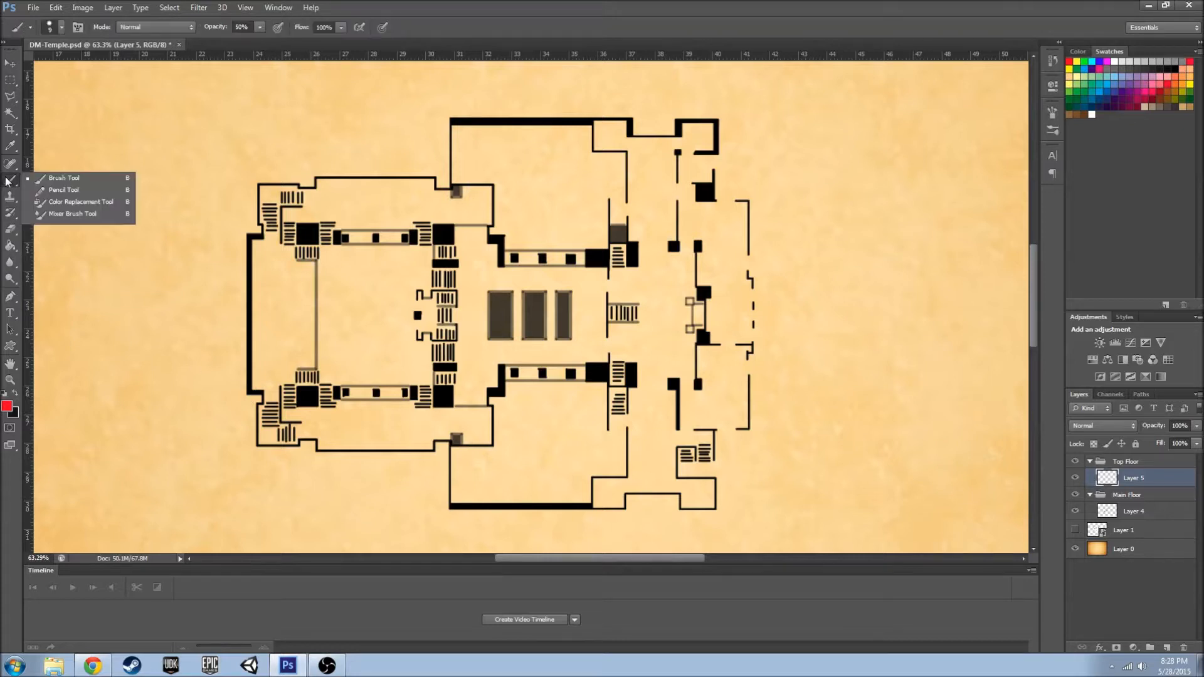
{"action": "left_click", "coordinate": [61, 191]}
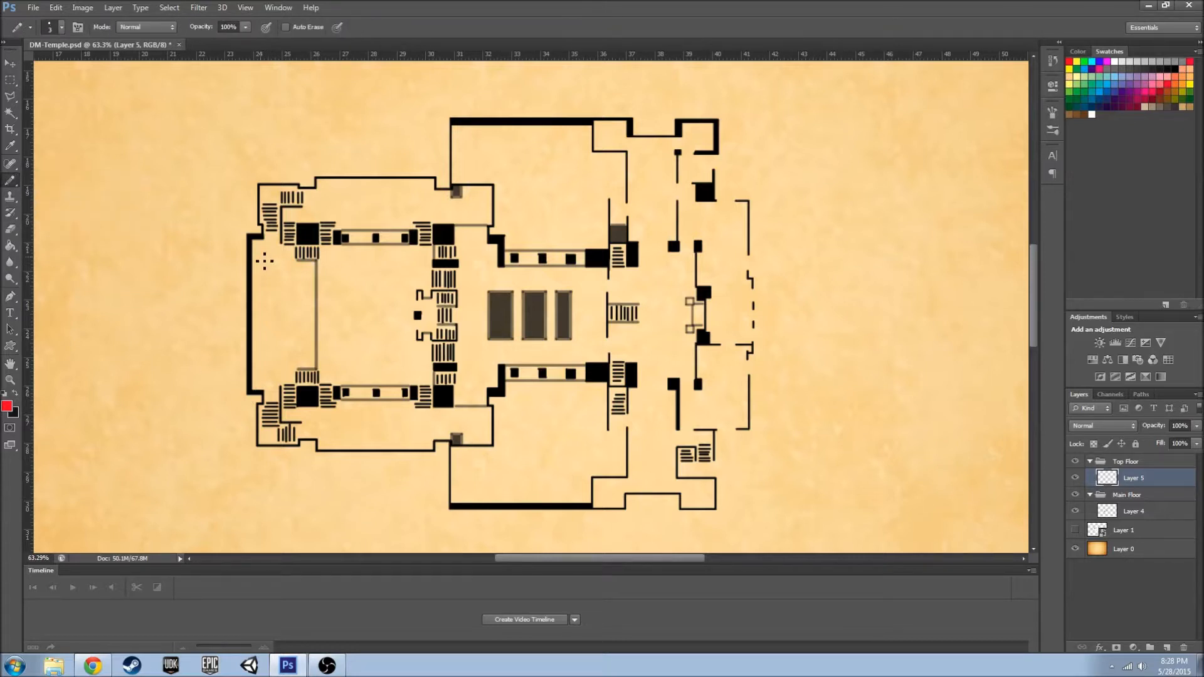
{"action": "scroll", "coordinate": [274, 233], "scroll_direction": "up", "scroll_amount": 4}
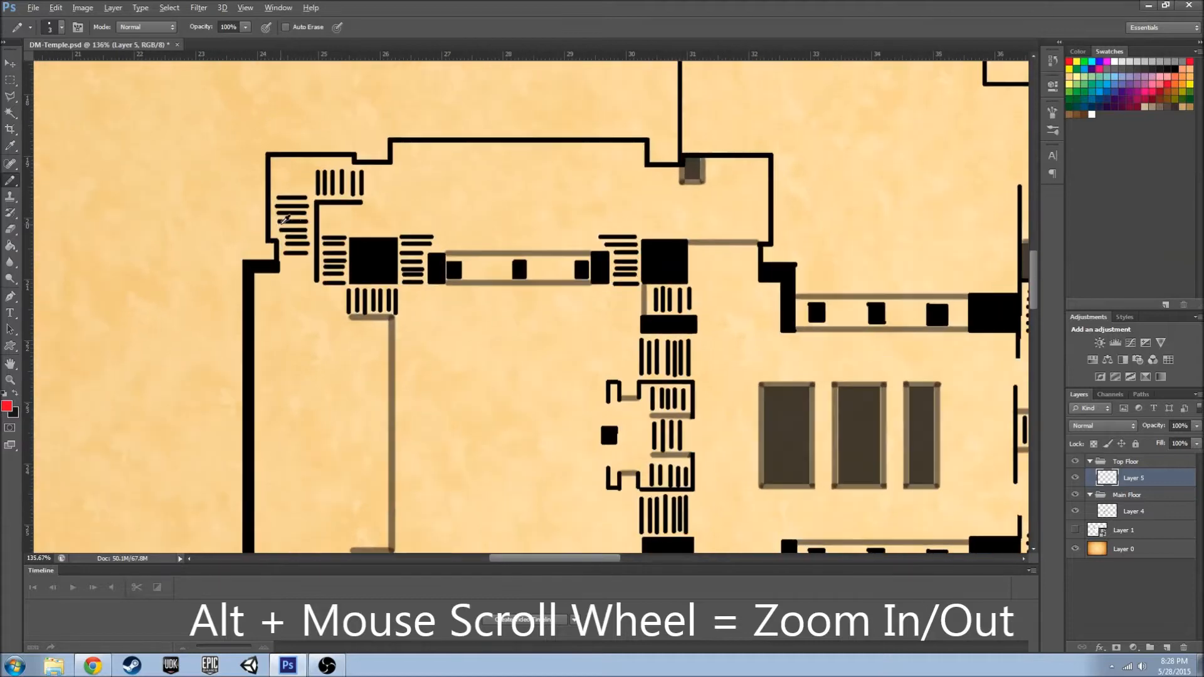
{"action": "scroll", "coordinate": [331, 286], "scroll_direction": "up", "scroll_amount": 6}
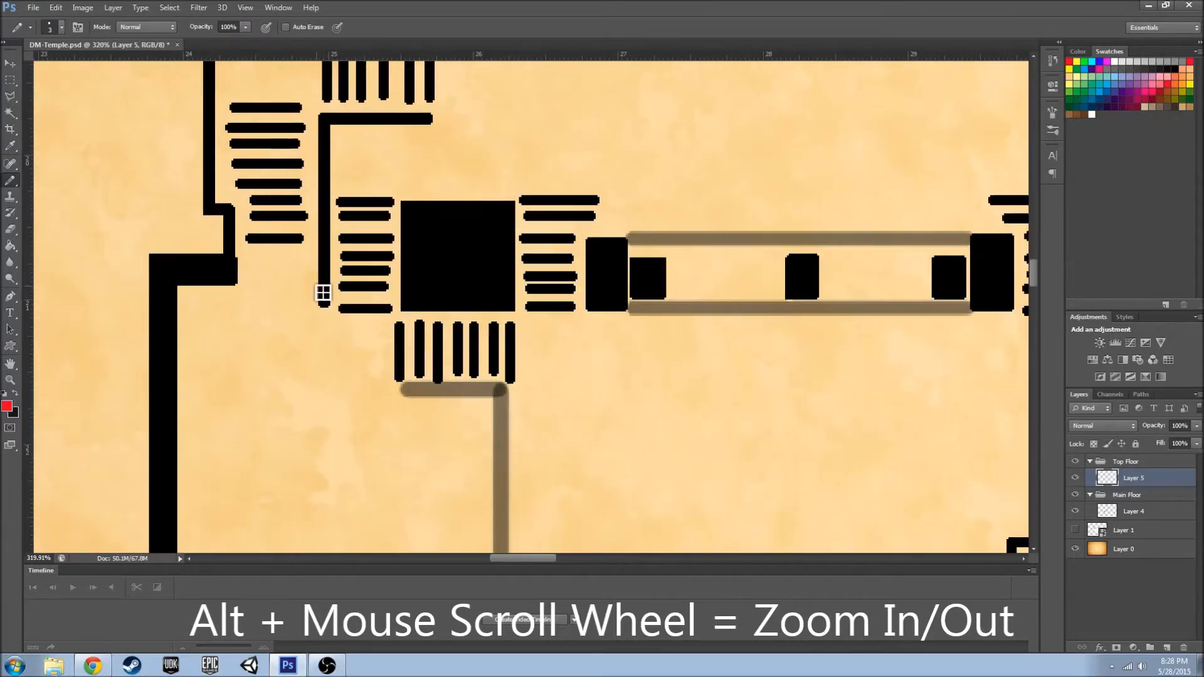
{"action": "scroll", "coordinate": [325, 314], "scroll_direction": "up", "scroll_amount": 2}
{"action": "key", "text": "bracketright"}
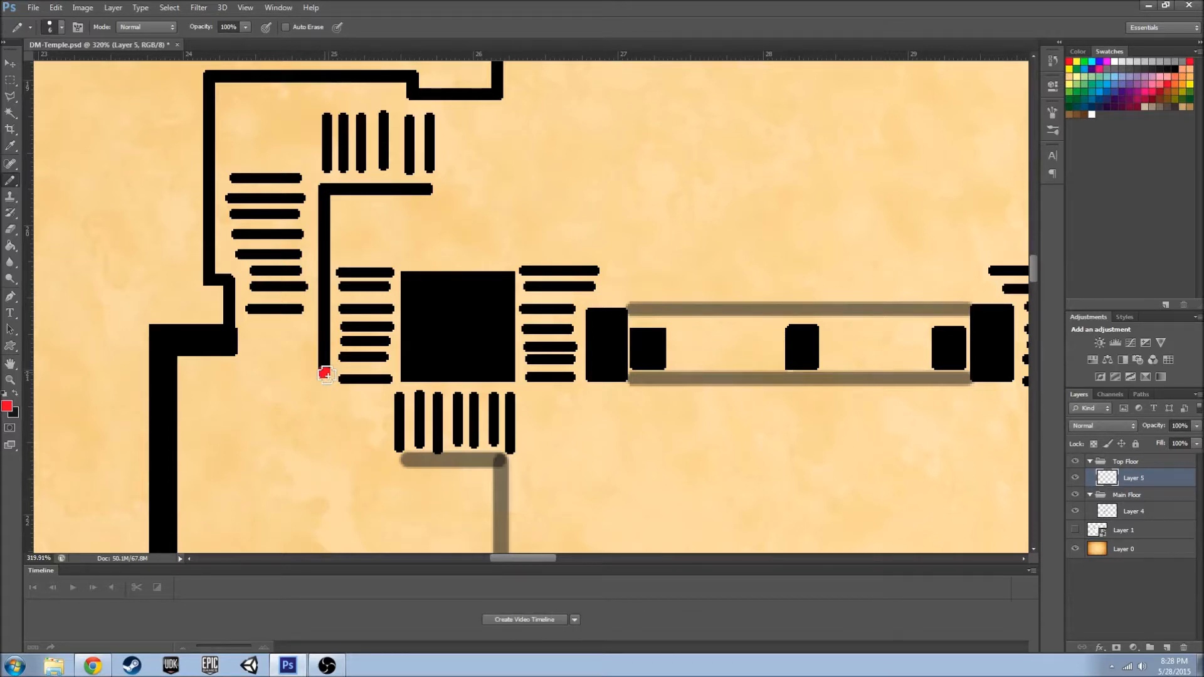
{"action": "key", "text": "x"}
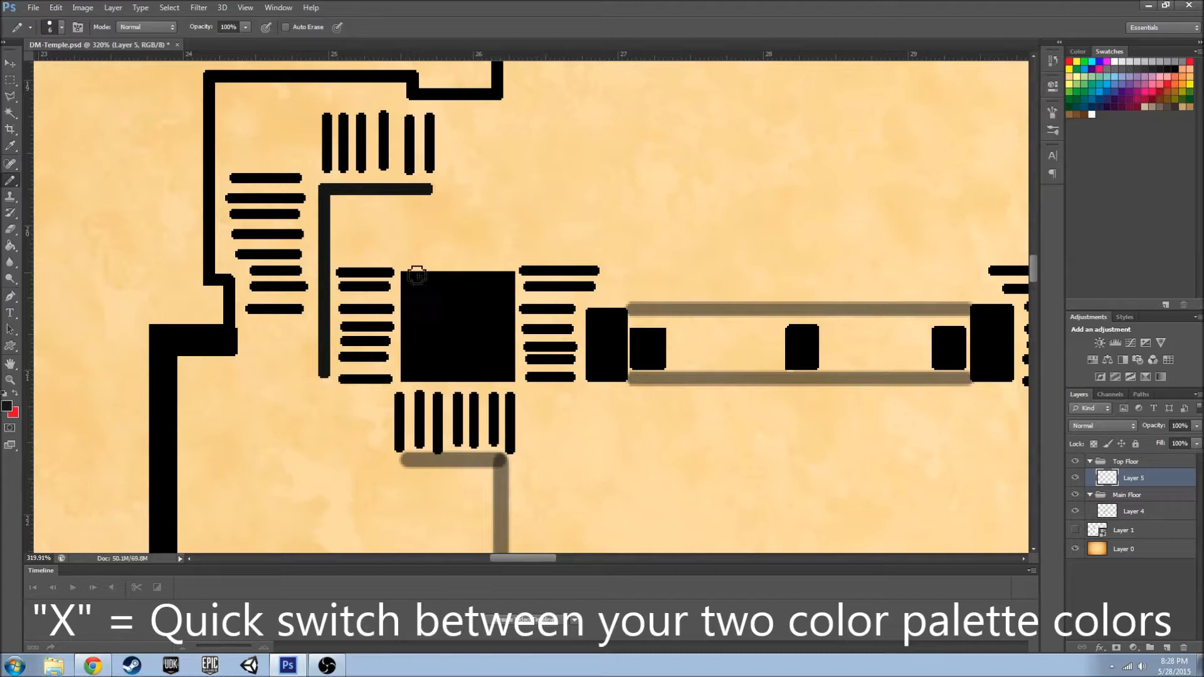
- Outline the large square pillar beside the L-shaped wall and fill it with the dark foreground color
{"action": "scroll", "coordinate": [411, 301], "scroll_direction": "up", "scroll_amount": 3}
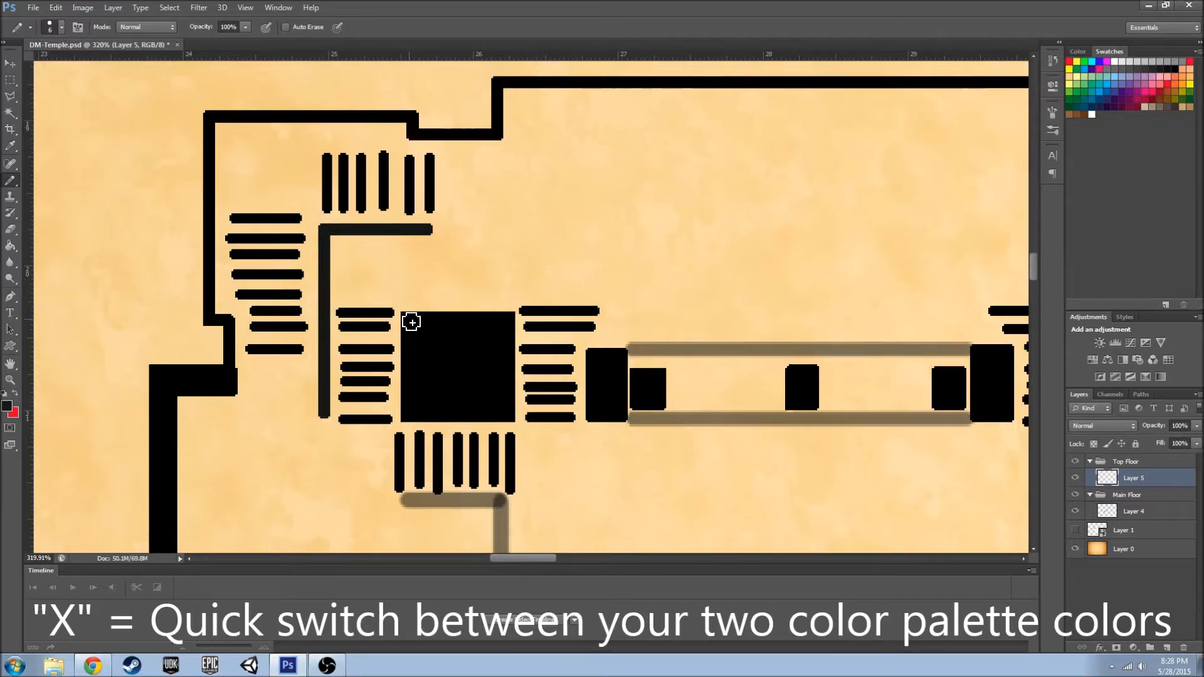
{"action": "mouse_move", "coordinate": [419, 321]}
{"action": "left_mouse_down"}
{"action": "mouse_move", "coordinate": [512, 324]}
{"action": "mouse_move", "coordinate": [512, 421]}
{"action": "mouse_move", "coordinate": [411, 421]}
{"action": "mouse_move", "coordinate": [407, 324]}
{"action": "left_mouse_up"}
{"action": "key", "text": "g"}
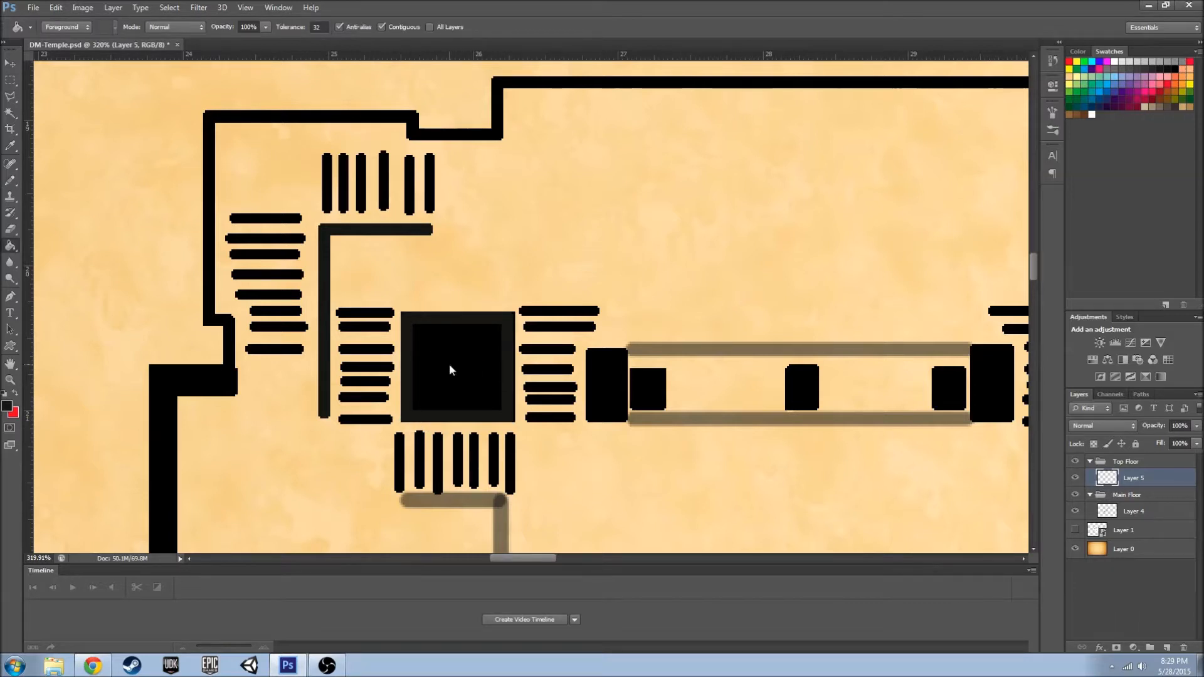
{"action": "left_click", "coordinate": [450, 369]}
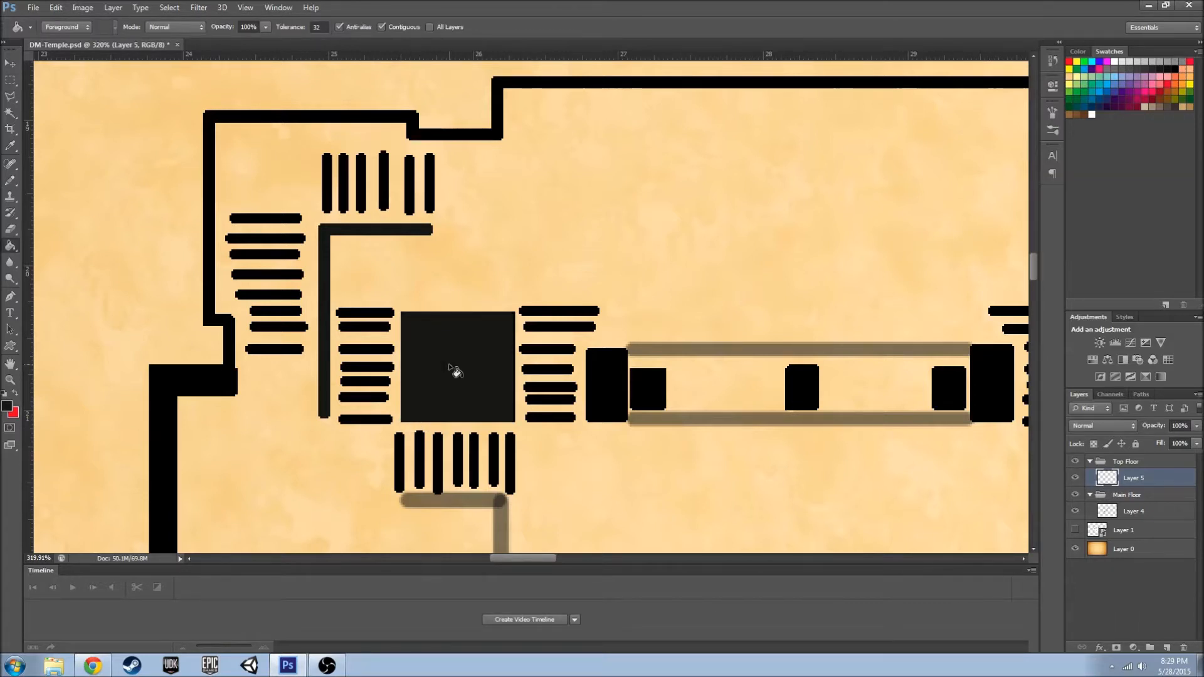
- Outline and fill the tall rectangular pillar and the first small pillar at the left end of the upper railing
{"action": "key", "text": "b"}
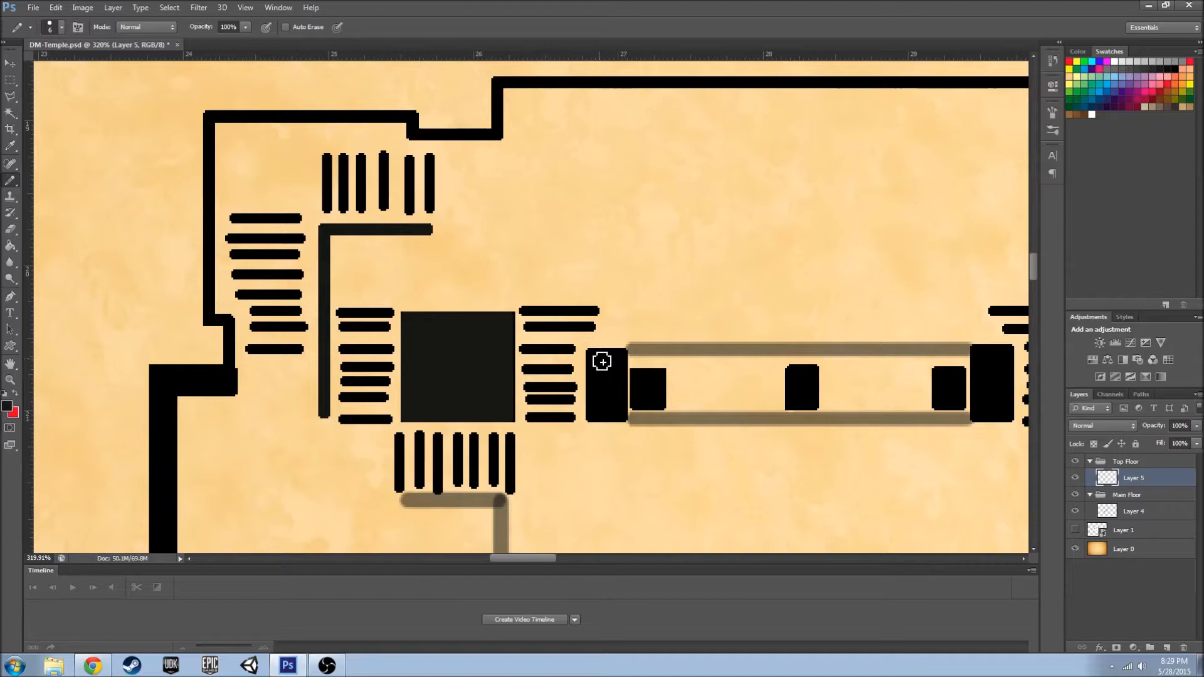
{"action": "mouse_move", "coordinate": [595, 358]}
{"action": "left_mouse_down"}
{"action": "mouse_move", "coordinate": [623, 360]}
{"action": "mouse_move", "coordinate": [626, 418]}
{"action": "mouse_move", "coordinate": [596, 378]}
{"action": "mouse_move", "coordinate": [612, 397]}
{"action": "mouse_move", "coordinate": [608, 387]}
{"action": "left_mouse_up"}
{"action": "mouse_move", "coordinate": [540, 558]}
{"action": "left_mouse_down"}
{"action": "mouse_move", "coordinate": [571, 560]}
{"action": "mouse_move", "coordinate": [554, 559]}
{"action": "left_mouse_up"}
{"action": "mouse_move", "coordinate": [430, 378]}
{"action": "left_mouse_down"}
{"action": "mouse_move", "coordinate": [448, 378]}
{"action": "mouse_move", "coordinate": [448, 400]}
{"action": "mouse_move", "coordinate": [427, 384]}
{"action": "left_mouse_up"}
{"action": "key", "text": "g"}
{"action": "key", "text": "b"}
- Outline and fill the middle and right small pillars between the upper railings
{"action": "mouse_move", "coordinate": [586, 376]}
{"action": "left_mouse_down"}
{"action": "mouse_move", "coordinate": [596, 376]}
{"action": "mouse_move", "coordinate": [599, 408]}
{"action": "mouse_move", "coordinate": [586, 407]}
{"action": "mouse_move", "coordinate": [584, 382]}
{"action": "left_mouse_up"}
{"action": "key", "text": "g"}
{"action": "key", "text": "b"}
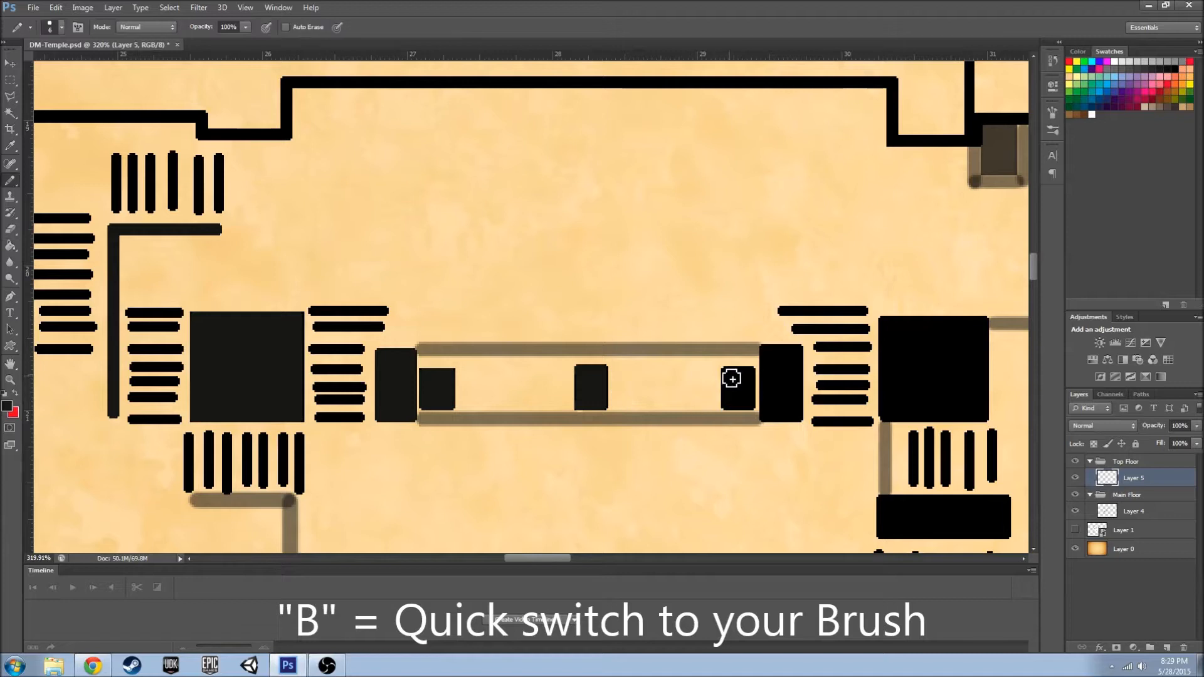
{"action": "mouse_move", "coordinate": [730, 376]}
{"action": "left_mouse_down"}
{"action": "mouse_move", "coordinate": [753, 378]}
{"action": "mouse_move", "coordinate": [732, 403]}
{"action": "mouse_move", "coordinate": [740, 390]}
{"action": "left_mouse_up"}
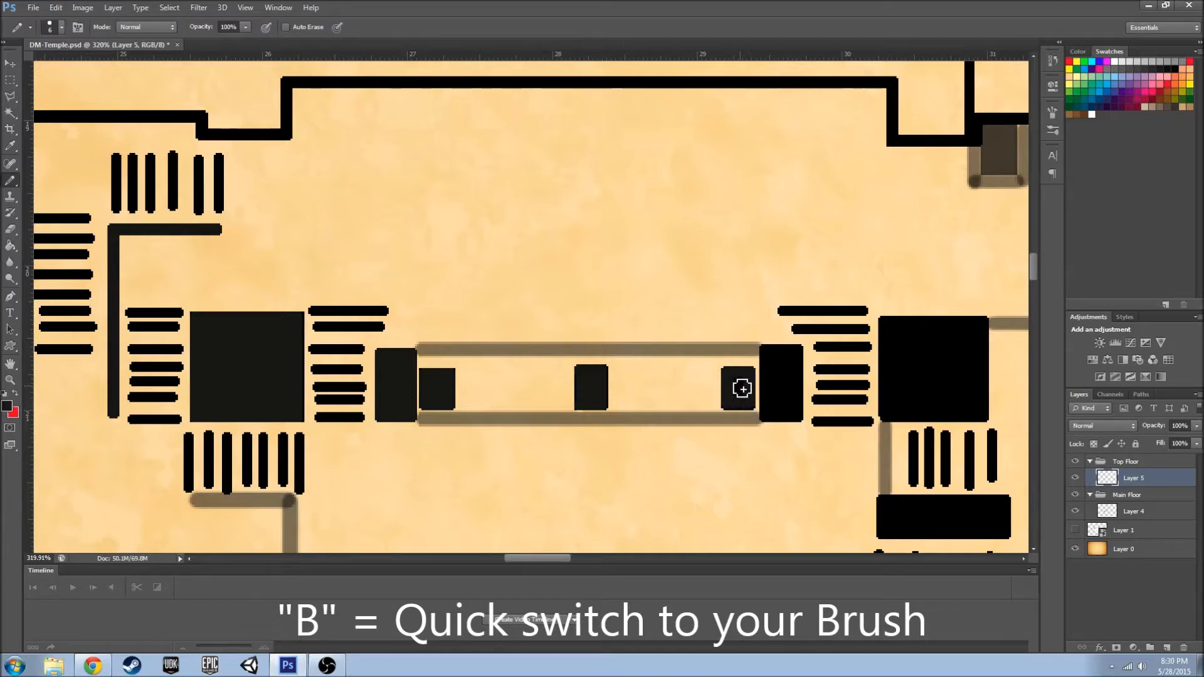
{"action": "key", "text": "g"}
- Outline and fill the tall rectangular pillar at the railing's right end and the large square pillar beyond the stairs
{"action": "key", "text": "b"}
{"action": "mouse_move", "coordinate": [764, 348]}
{"action": "left_mouse_down"}
{"action": "mouse_move", "coordinate": [798, 355]}
{"action": "mouse_move", "coordinate": [795, 421]}
{"action": "mouse_move", "coordinate": [771, 420]}
{"action": "mouse_move", "coordinate": [764, 359]}
{"action": "left_mouse_up"}
{"action": "key", "text": "g"}
{"action": "left_click", "coordinate": [783, 392]}
{"action": "key", "text": "b"}
{"action": "mouse_move", "coordinate": [885, 322]}
{"action": "left_mouse_down"}
{"action": "mouse_move", "coordinate": [987, 327]}
{"action": "mouse_move", "coordinate": [984, 410]}
{"action": "mouse_move", "coordinate": [889, 420]}
{"action": "mouse_move", "coordinate": [890, 325]}
{"action": "left_mouse_up"}
{"action": "key", "text": "g"}
{"action": "left_click", "coordinate": [909, 364]}
{"action": "left_click_drag", "start_coordinate": [515, 558], "coordinate": [546, 560]}
{"action": "key", "text": "b"}
{"action": "mouse_move", "coordinate": [791, 327]}
{"action": "left_mouse_down"}
{"action": "mouse_move", "coordinate": [793, 122]}
{"action": "mouse_move", "coordinate": [795, 328]}
{"action": "mouse_move", "coordinate": [773, 329]}
{"action": "left_mouse_up"}
{"action": "key", "text": "ctrl+z"}
{"action": "mouse_move", "coordinate": [789, 121]}
{"action": "left_mouse_down"}
{"action": "mouse_move", "coordinate": [584, 123]}
{"action": "mouse_move", "coordinate": [586, 140]}
{"action": "mouse_move", "coordinate": [508, 145]}
{"action": "mouse_move", "coordinate": [582, 144]}
{"action": "left_mouse_up"}
{"action": "key", "text": "ctrl+z"}
- Trace the upper outer wall of the temple's left section, following its notches to the upper-left corner
{"action": "scroll", "coordinate": [590, 179], "scroll_direction": "up", "scroll_amount": 3}
{"action": "scroll", "coordinate": [597, 213], "scroll_direction": "up", "scroll_amount": 3}
{"action": "scroll", "coordinate": [698, 245], "scroll_direction": "up", "scroll_amount": 3}
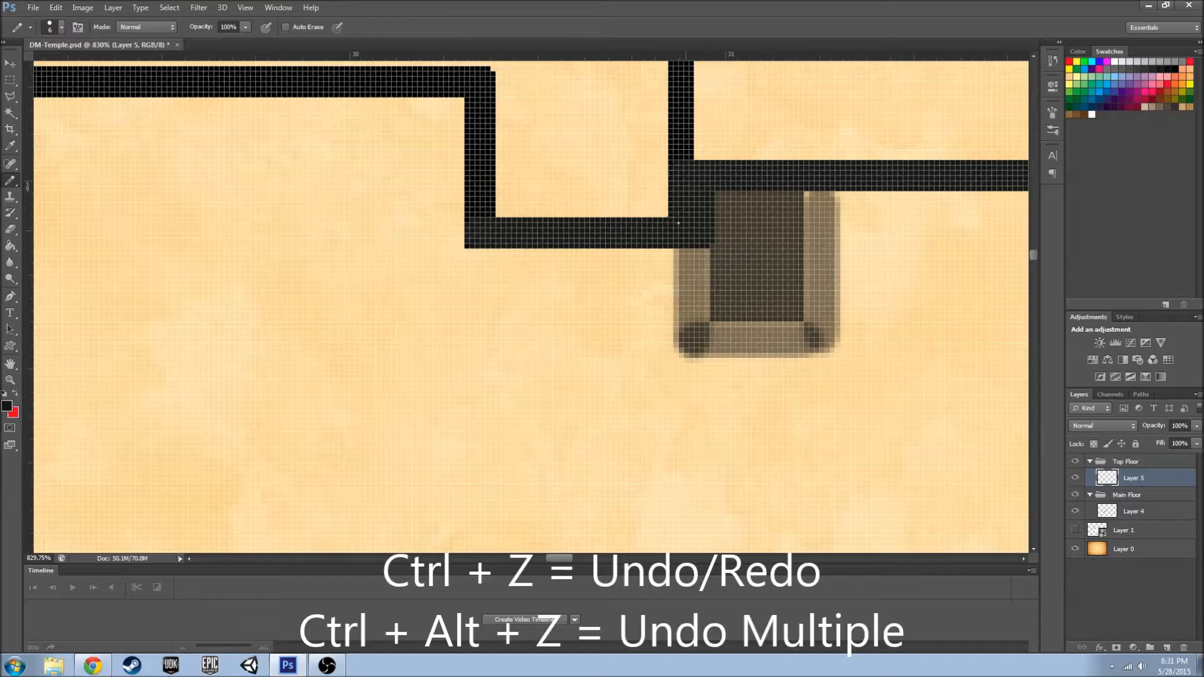
{"action": "scroll", "coordinate": [678, 223], "scroll_direction": "down", "scroll_amount": 3}
{"action": "scroll", "coordinate": [649, 279], "scroll_direction": "up", "scroll_amount": 2}
{"action": "left_click_drag", "start_coordinate": [156, 204], "coordinate": [55, 204]}
{"action": "mouse_move", "coordinate": [558, 558]}
{"action": "left_mouse_down"}
{"action": "mouse_move", "coordinate": [491, 560]}
{"action": "mouse_move", "coordinate": [522, 560]}
{"action": "left_mouse_up"}
{"action": "left_click_drag", "start_coordinate": [765, 206], "coordinate": [484, 207]}
{"action": "mouse_move", "coordinate": [483, 207]}
{"action": "left_mouse_down"}
{"action": "mouse_move", "coordinate": [484, 285]}
{"action": "mouse_move", "coordinate": [363, 284]}
{"action": "mouse_move", "coordinate": [362, 260]}
{"action": "mouse_move", "coordinate": [65, 259]}
{"action": "left_mouse_up"}
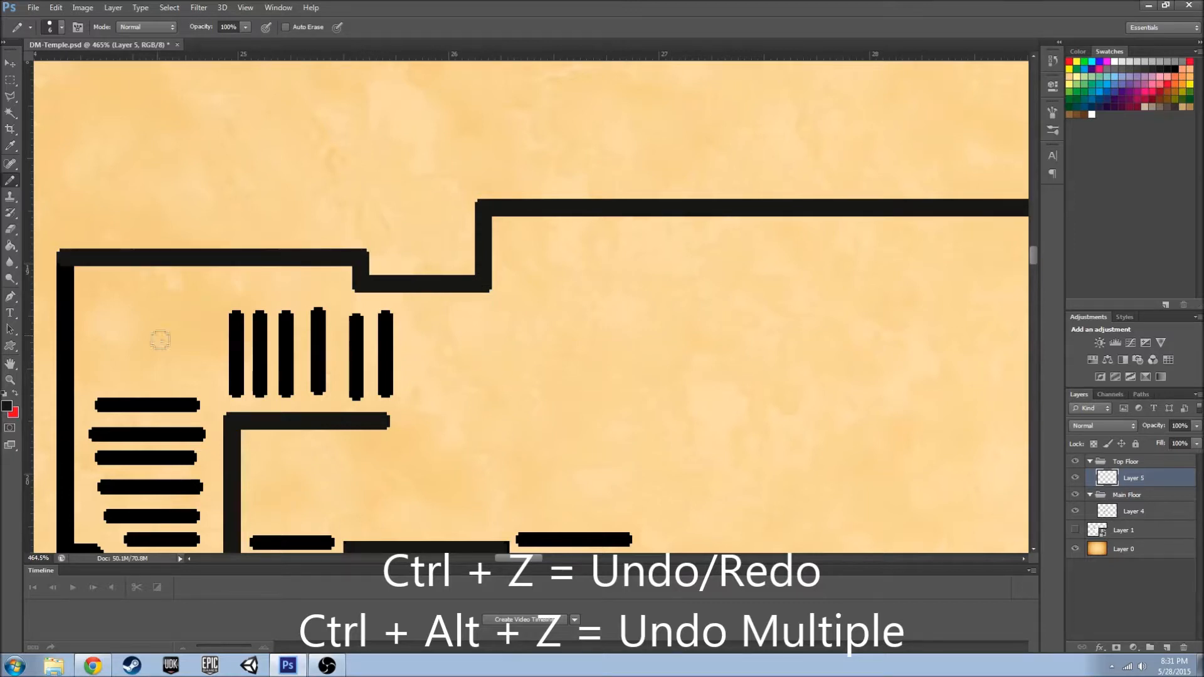
- Trace the outer wall down from the upper-left corner to the small notch beside the horizontal stairs
{"action": "left_click_drag", "start_coordinate": [507, 558], "coordinate": [488, 559]}
{"action": "scroll", "coordinate": [457, 274], "scroll_direction": "down", "scroll_amount": 2}
{"action": "mouse_move", "coordinate": [458, 200]}
{"action": "left_mouse_down"}
{"action": "mouse_move", "coordinate": [458, 492]}
{"action": "mouse_move", "coordinate": [484, 493]}
{"action": "left_mouse_up"}
{"action": "key", "text": "ctrl+z"}
{"action": "scroll", "coordinate": [667, 508], "scroll_direction": "down", "scroll_amount": 2}
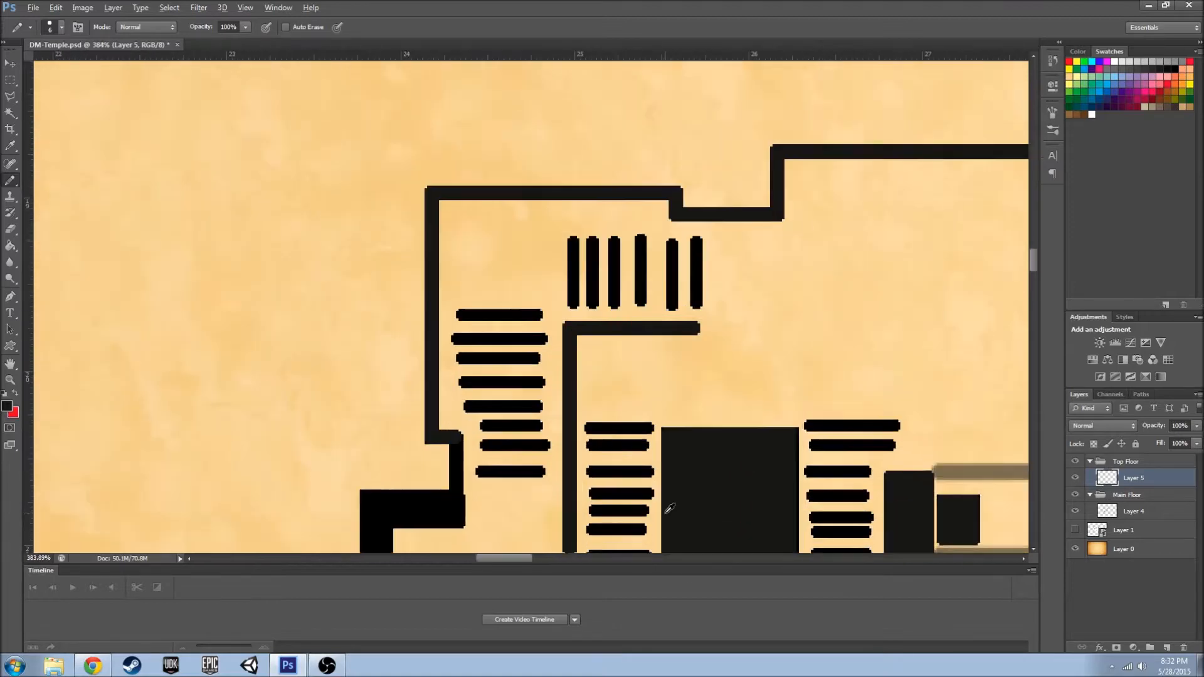
- Toggle the visibility of Layer 4 in Main Floor to check the traced top-floor lines
{"action": "scroll", "coordinate": [667, 508], "scroll_direction": "down", "scroll_amount": 2}
{"action": "left_click", "coordinate": [1076, 511]}
{"action": "left_click", "coordinate": [1076, 512]}
{"action": "left_click", "coordinate": [1077, 514]}
{"action": "left_click", "coordinate": [1076, 512]}
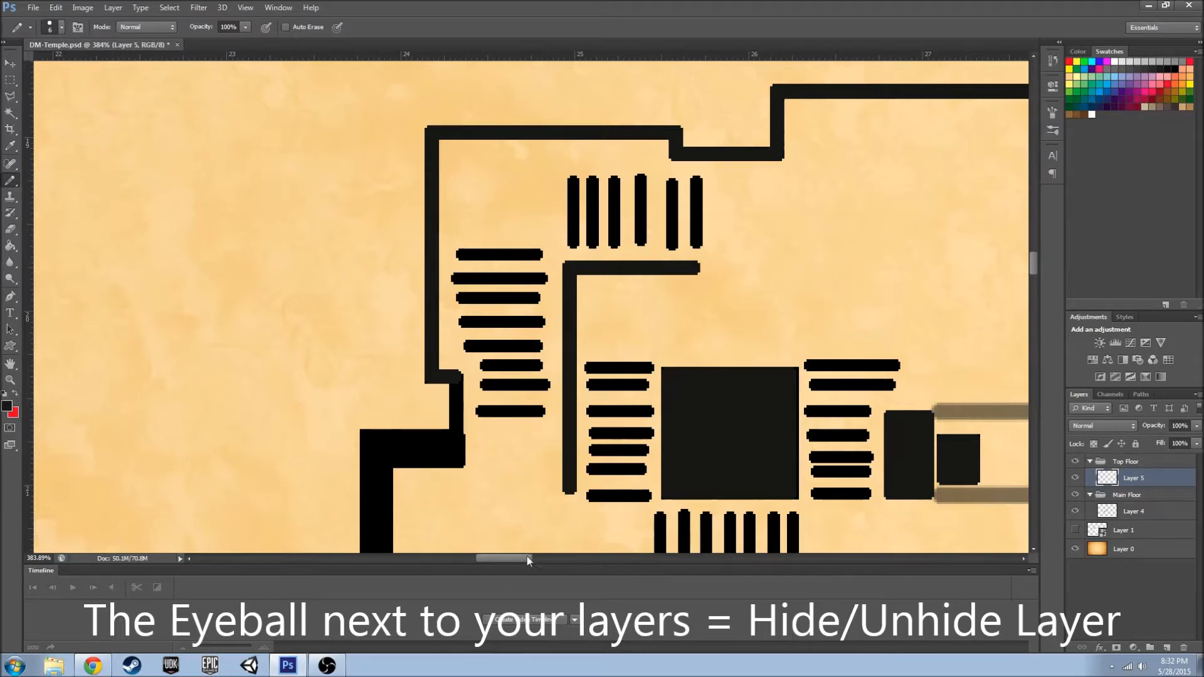
- Choose the 35 px bar-shaped Pencil tip and stamp it over the first two vertical stair lines
{"action": "left_click_drag", "start_coordinate": [529, 556], "coordinate": [536, 557]}
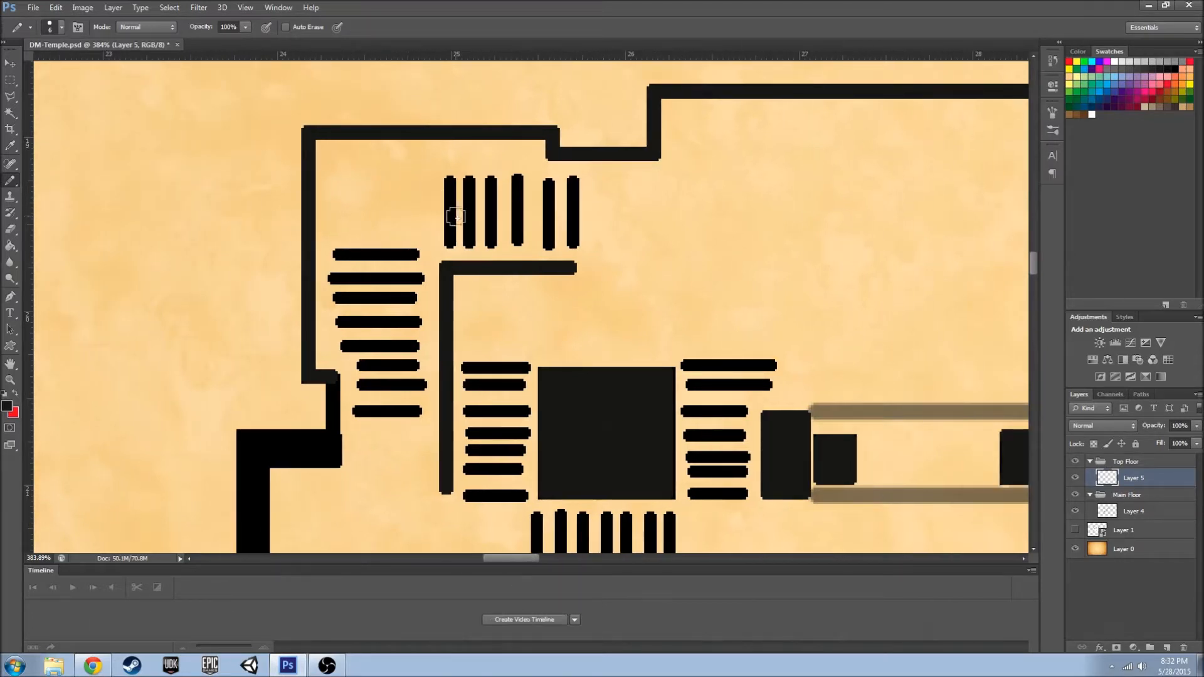
{"action": "key", "text": "bracketleft"}
{"action": "key", "text": "bracketleft"}
{"action": "key", "text": "bracketleft"}
{"action": "left_click", "coordinate": [62, 27]}
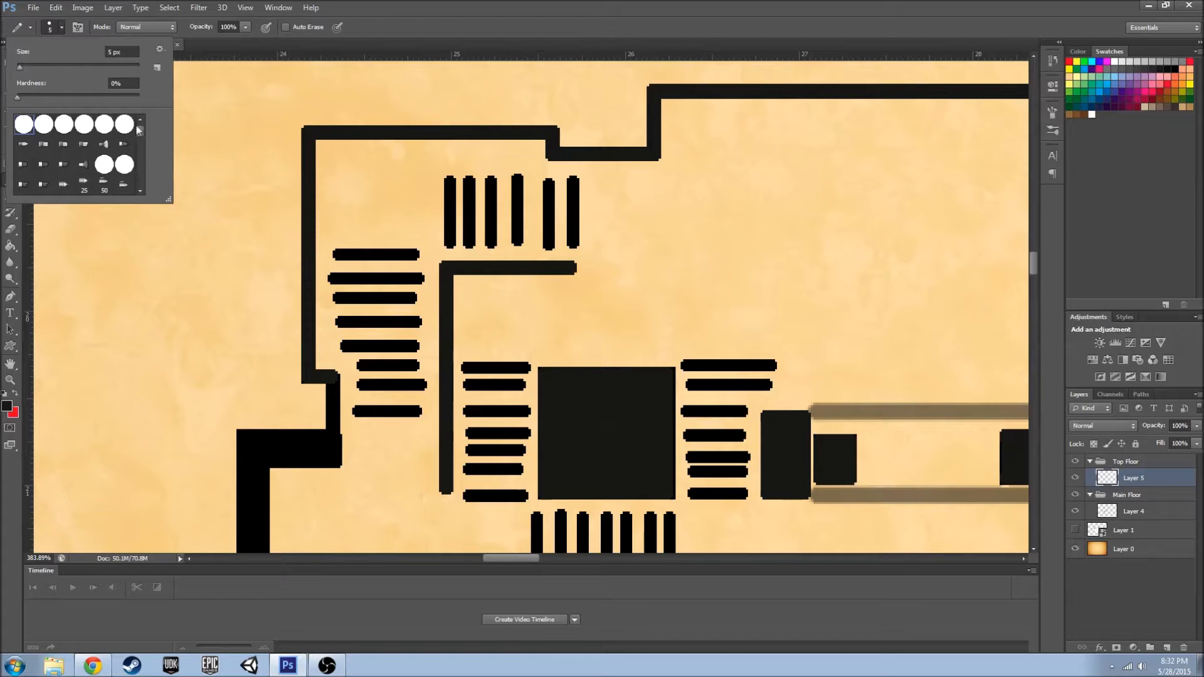
{"action": "left_click_drag", "start_coordinate": [141, 132], "coordinate": [141, 180]}
{"action": "left_click", "coordinate": [19, 183]}
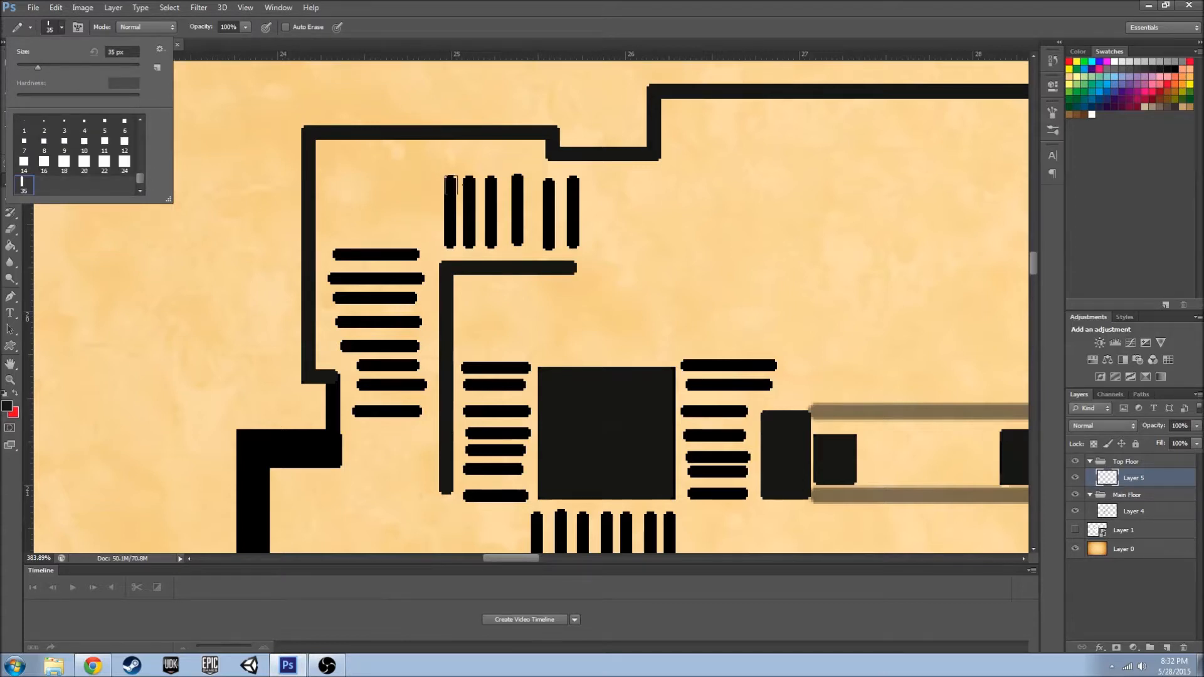
{"action": "left_click", "coordinate": [450, 212]}
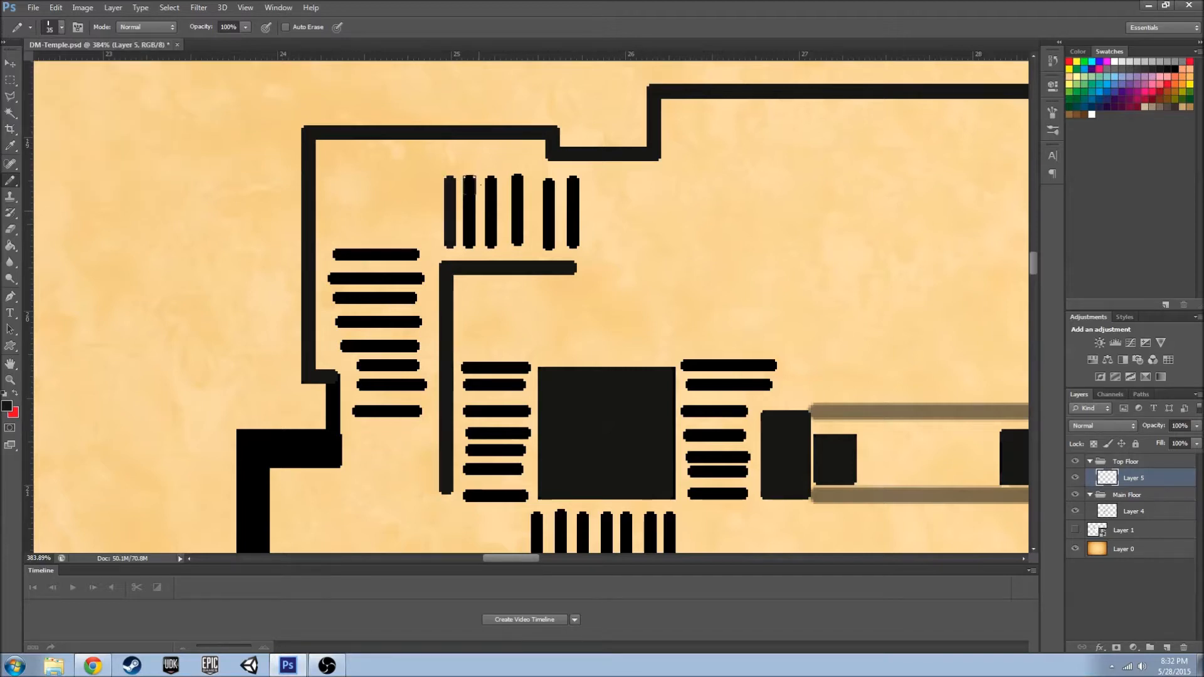
{"action": "left_click", "coordinate": [479, 211]}
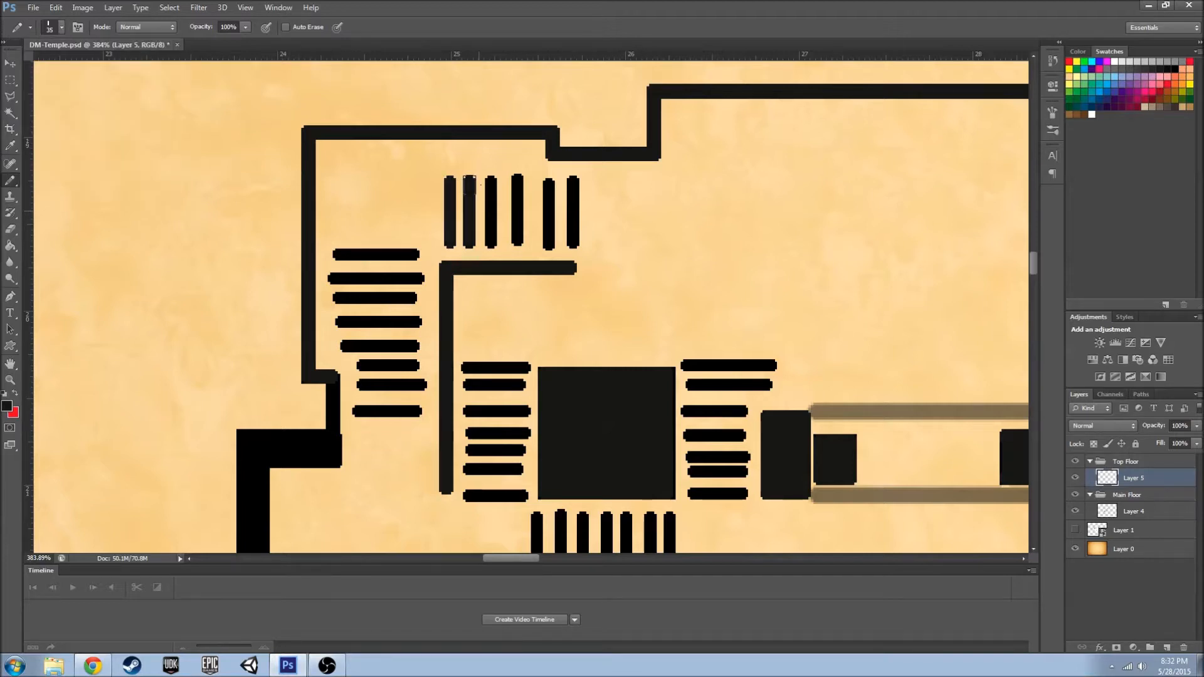
- Increase the brush tip's spacing and paint the remaining vertical stair lines, checking them with Layer 4 hidden
{"action": "left_click", "coordinate": [1053, 116]}
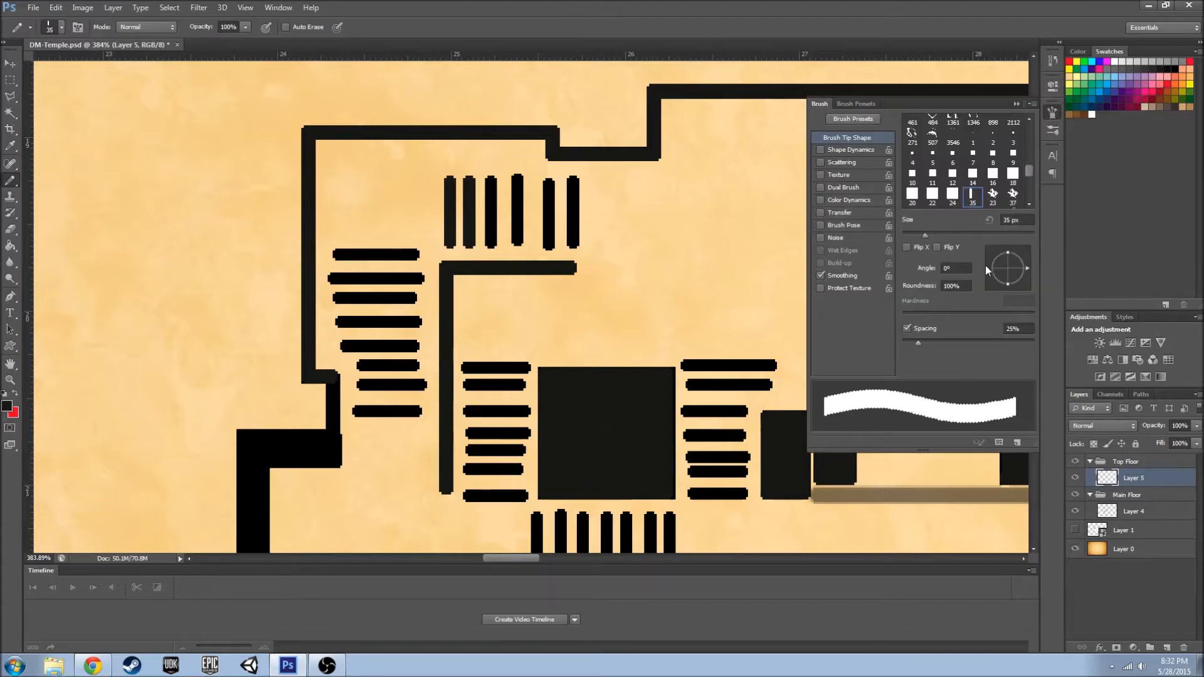
{"action": "left_click_drag", "start_coordinate": [920, 345], "coordinate": [933, 343]}
{"action": "left_click", "coordinate": [1075, 511]}
{"action": "left_click", "coordinate": [1051, 114]}
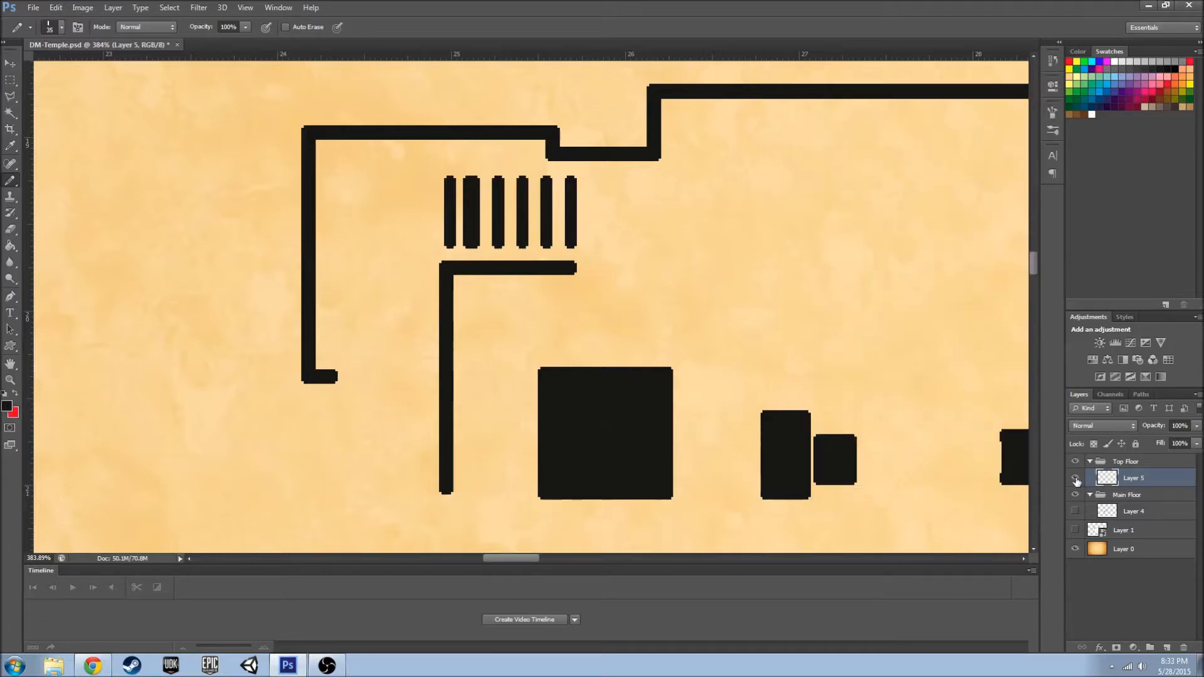
{"action": "left_click", "coordinate": [1075, 511]}
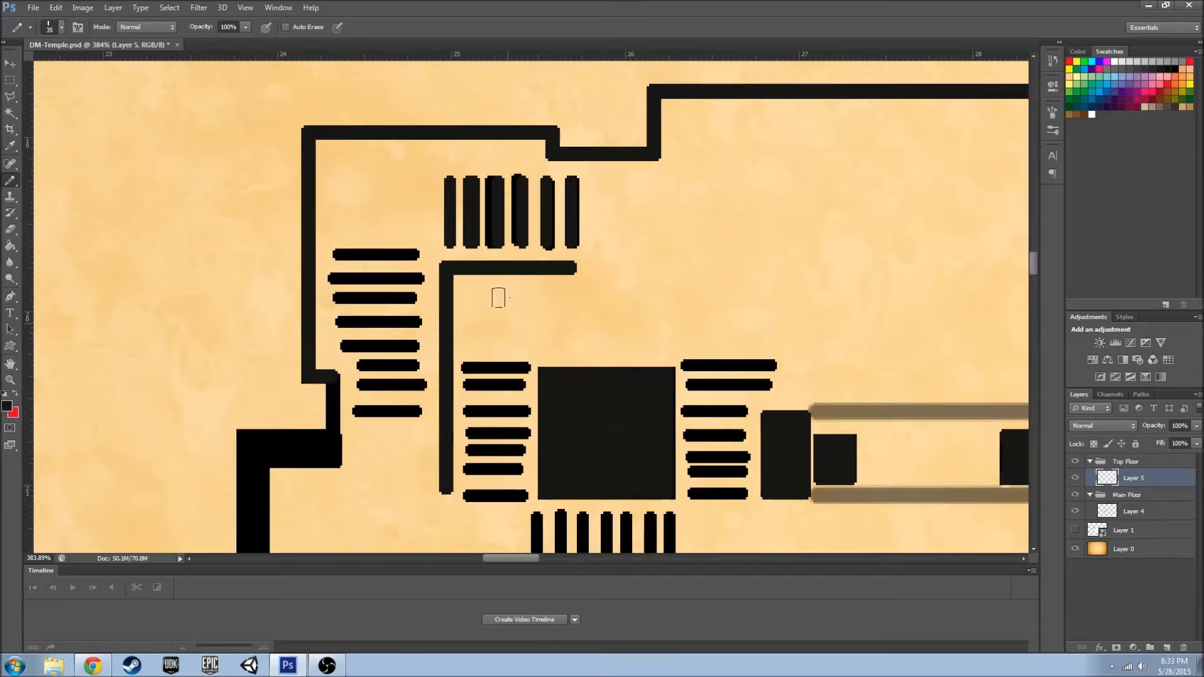
- Trace the horizontal stair lines between the L-shaped wall and the large square pillar with a small round Pencil tip
{"action": "scroll", "coordinate": [498, 298], "scroll_direction": "down", "scroll_amount": 2}
{"action": "key", "text": "alt"}
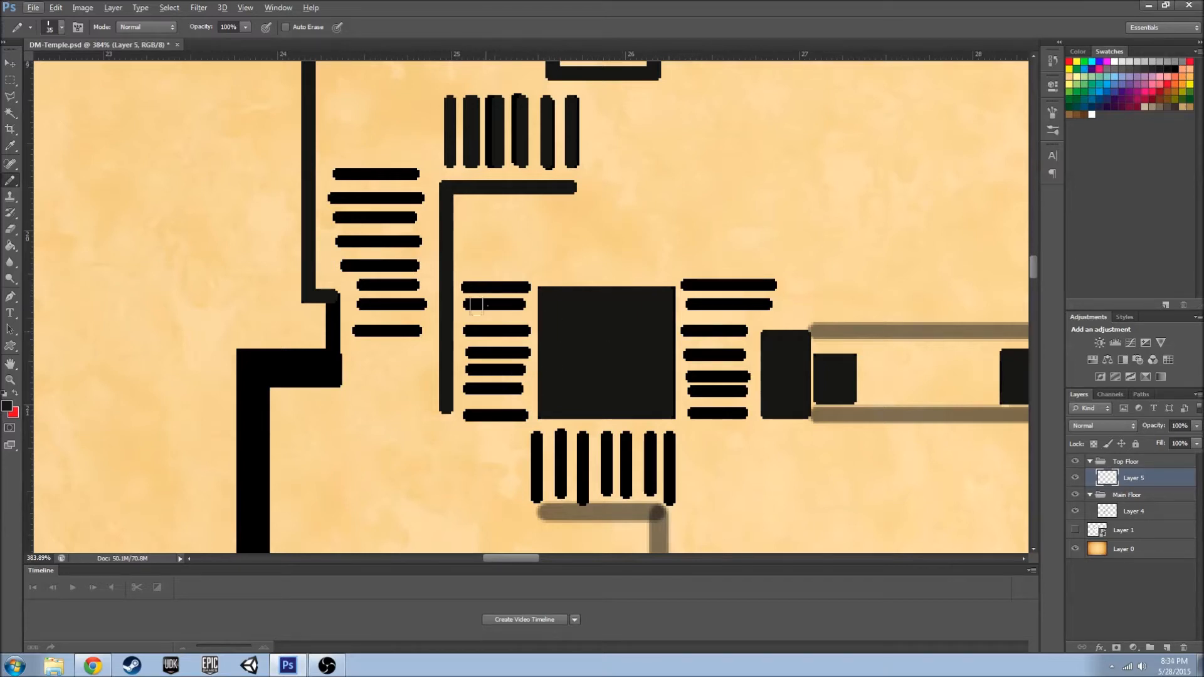
{"action": "left_click", "coordinate": [61, 27]}
{"action": "scroll", "coordinate": [82, 150], "scroll_direction": "up", "scroll_amount": 3}
{"action": "left_click", "coordinate": [22, 123]}
{"action": "left_click", "coordinate": [25, 66]}
{"action": "key", "text": "Return"}
{"action": "left_click_drag", "start_coordinate": [468, 288], "coordinate": [525, 288]}
{"action": "mouse_move", "coordinate": [469, 305]}
{"action": "left_mouse_down"}
{"action": "mouse_move", "coordinate": [517, 304]}
{"action": "mouse_move", "coordinate": [524, 330]}
{"action": "left_mouse_up"}
{"action": "left_click_drag", "start_coordinate": [471, 353], "coordinate": [524, 354]}
{"action": "mouse_move", "coordinate": [471, 370]}
{"action": "left_mouse_down"}
{"action": "mouse_move", "coordinate": [520, 370]}
{"action": "mouse_move", "coordinate": [520, 389]}
{"action": "left_mouse_up"}
{"action": "left_click_drag", "start_coordinate": [469, 416], "coordinate": [526, 420]}
- Compare the traced stairs and walls with the main floor by toggling the visibility of Layer 4
{"action": "scroll", "coordinate": [514, 421], "scroll_direction": "down", "scroll_amount": 8}
{"action": "left_click_drag", "start_coordinate": [973, 449], "coordinate": [774, 438]}
{"action": "left_click", "coordinate": [1075, 512]}
{"action": "left_click", "coordinate": [1075, 511]}
{"action": "left_click", "coordinate": [1076, 512]}
{"action": "left_click", "coordinate": [1075, 511]}
- Trace the short vertical wall below the notch with a slightly larger Pencil tip
{"action": "scroll", "coordinate": [299, 358], "scroll_direction": "up", "scroll_amount": 10}
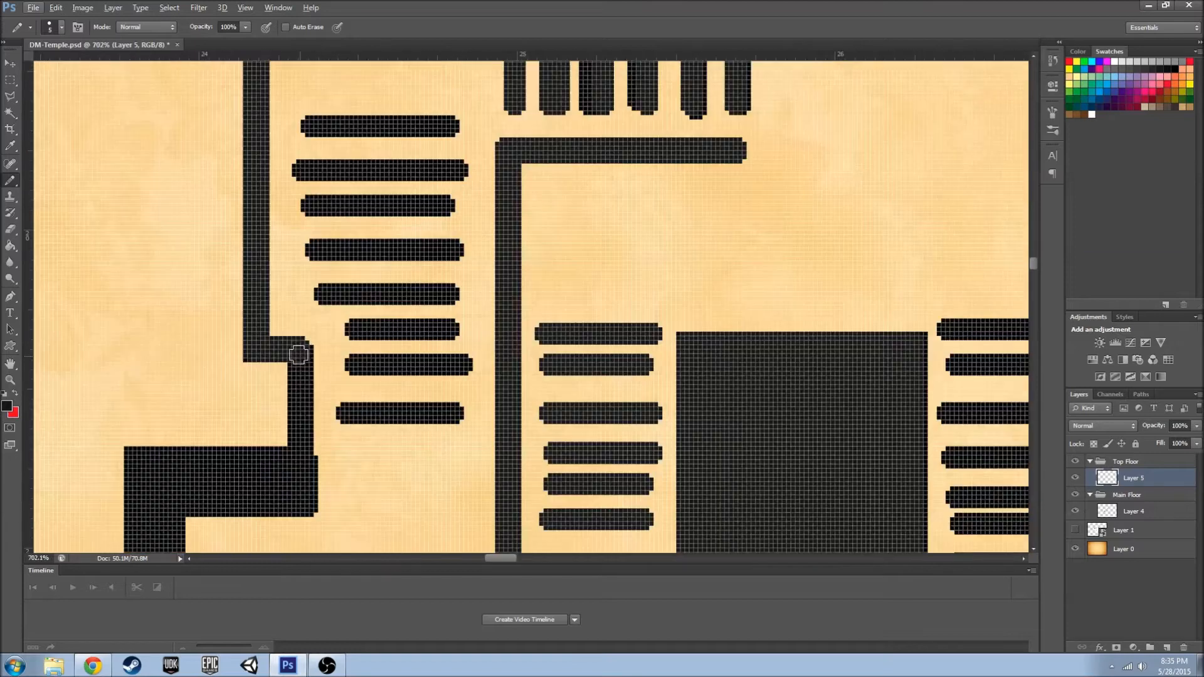
{"action": "key", "text": "]"}
{"action": "left_click_drag", "start_coordinate": [299, 350], "coordinate": [301, 432]}
{"action": "scroll", "coordinate": [778, 426], "scroll_direction": "down", "scroll_amount": 8}
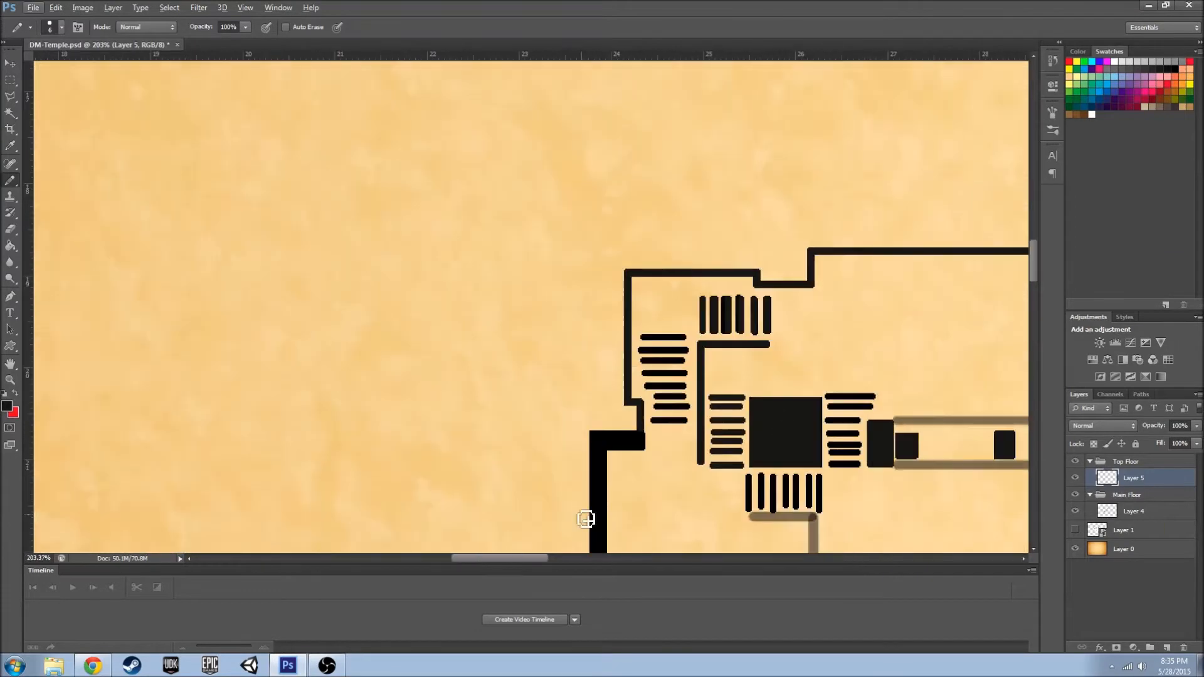
- Paint the semi-transparent railings around the upper row of small pillars with the Brush tool at 50% opacity
{"action": "left_click_drag", "start_coordinate": [931, 423], "coordinate": [486, 348]}
{"action": "scroll", "coordinate": [487, 349], "scroll_direction": "up", "scroll_amount": 4}
{"action": "key", "text": "shift+b"}
{"action": "scroll", "coordinate": [451, 350], "scroll_direction": "up", "scroll_amount": 2}
{"action": "scroll", "coordinate": [460, 375], "scroll_direction": "down", "scroll_amount": 2}
{"action": "key", "text": "["}
{"action": "mouse_move", "coordinate": [486, 393]}
{"action": "left_mouse_down"}
{"action": "mouse_move", "coordinate": [944, 381]}
{"action": "mouse_move", "coordinate": [949, 397]}
{"action": "left_mouse_up"}
{"action": "key", "text": "ctrl+z"}
{"action": "mouse_move", "coordinate": [488, 490]}
{"action": "left_mouse_down"}
{"action": "mouse_move", "coordinate": [947, 492]}
{"action": "mouse_move", "coordinate": [576, 404]}
{"action": "left_mouse_up"}
- Paint the thin line joining the upper-right square pillar to the outer wall with the semi-transparent brush
{"action": "scroll", "coordinate": [947, 492], "scroll_direction": "down", "scroll_amount": 7}
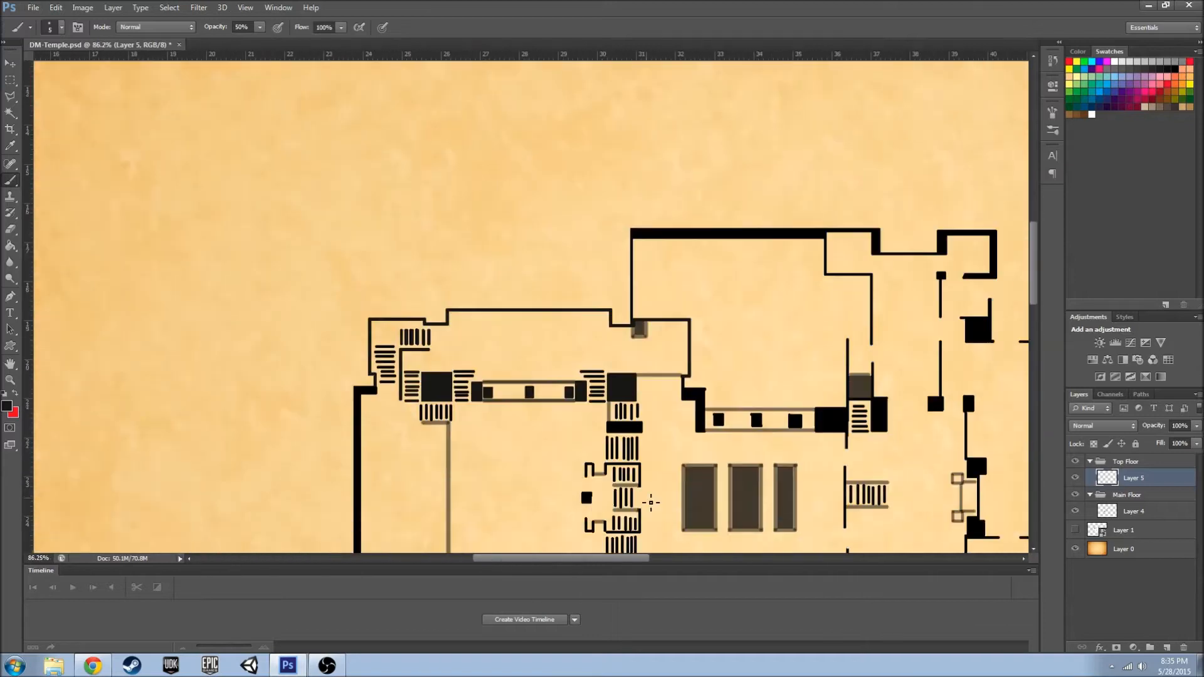
{"action": "scroll", "coordinate": [646, 386], "scroll_direction": "up", "scroll_amount": 8}
{"action": "left_click_drag", "start_coordinate": [590, 336], "coordinate": [872, 338]}
{"action": "key", "text": "ctrl+z"}
{"action": "scroll", "coordinate": [872, 338], "scroll_direction": "down", "scroll_amount": 8}
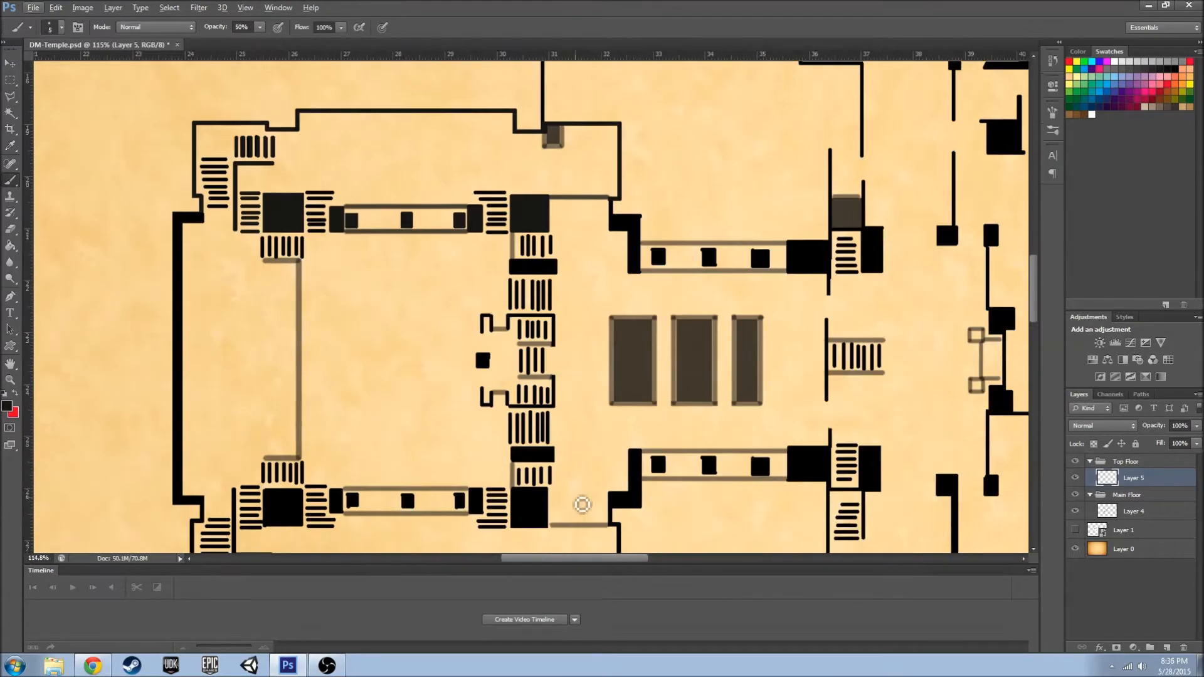
- Trim the stray pixels off the first two small pillars of the lower row on Layer 4 with the Eraser in Pencil mode
{"action": "left_click_drag", "start_coordinate": [580, 506], "coordinate": [694, 449]}
{"action": "left_click", "coordinate": [1134, 512]}
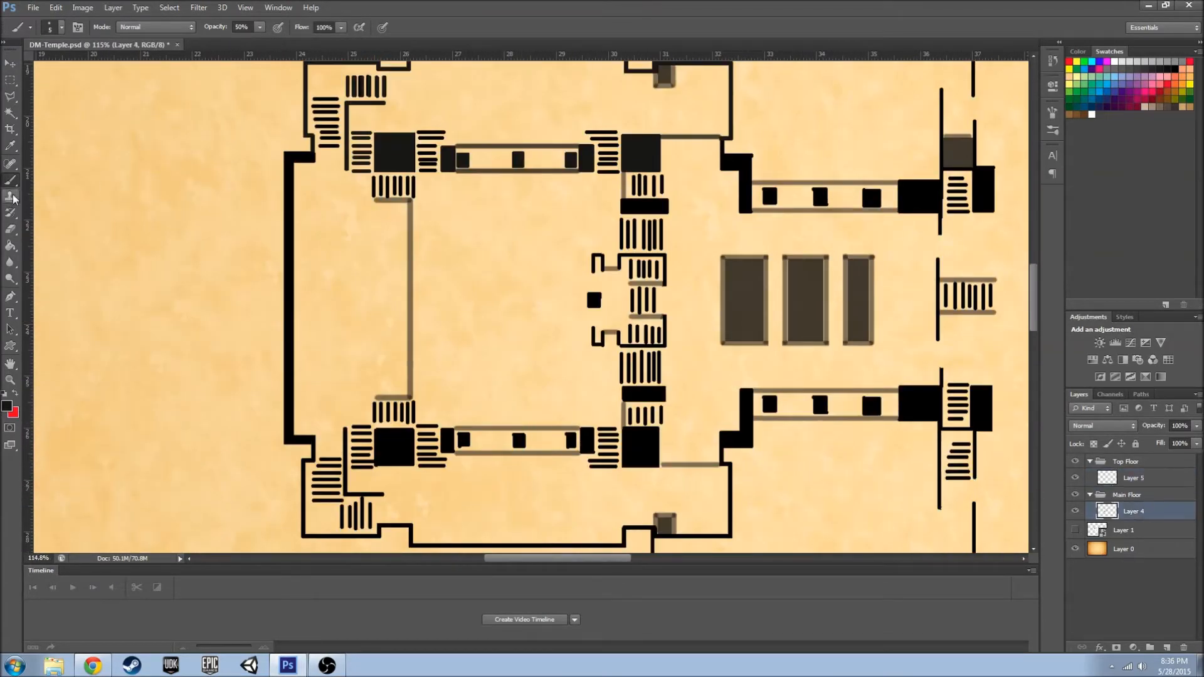
{"action": "left_click", "coordinate": [9, 230]}
{"action": "left_click", "coordinate": [129, 28]}
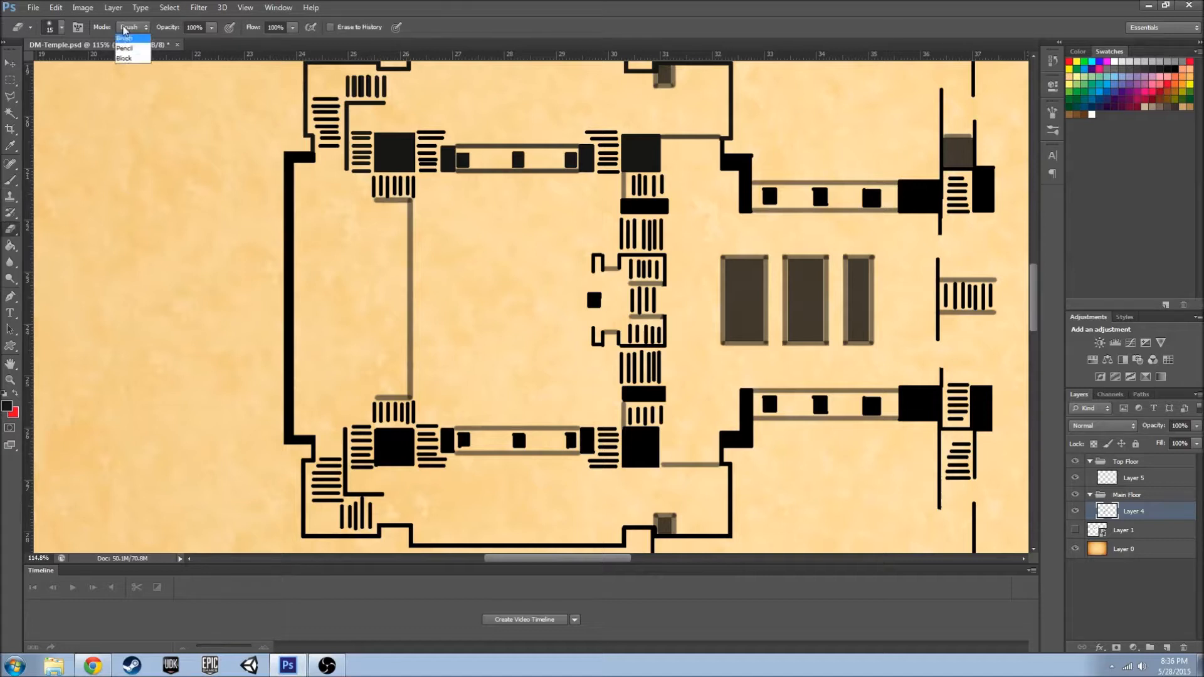
{"action": "left_click", "coordinate": [138, 37]}
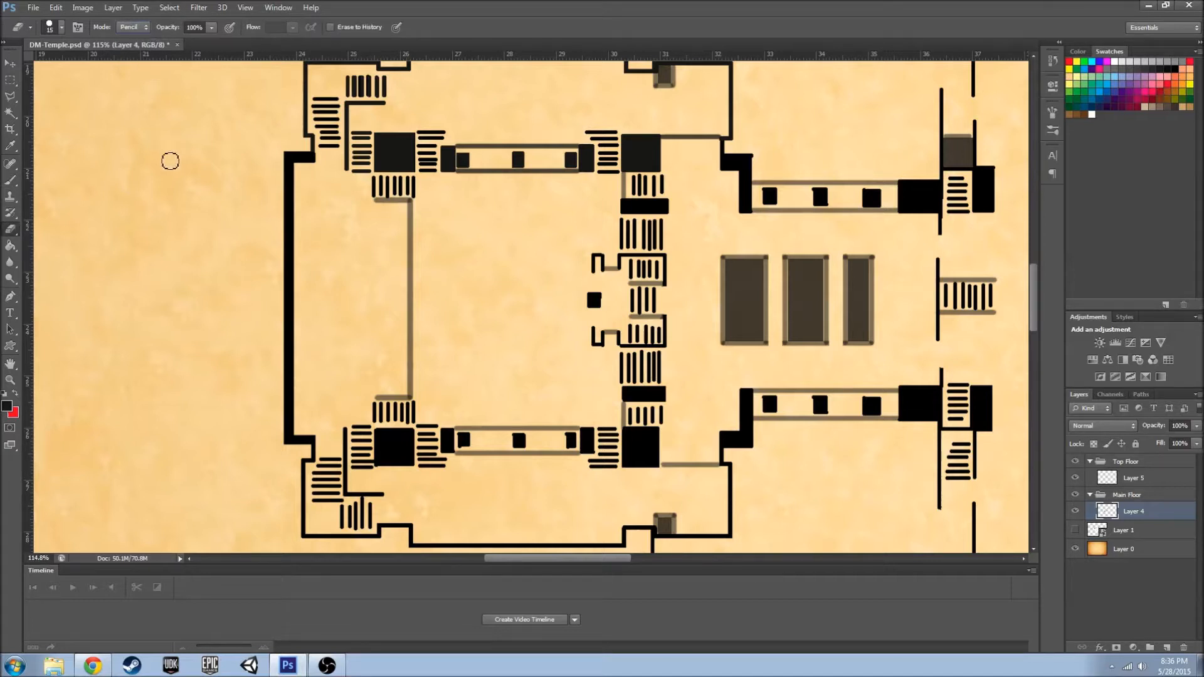
{"action": "scroll", "coordinate": [477, 455], "scroll_direction": "up", "scroll_amount": 10}
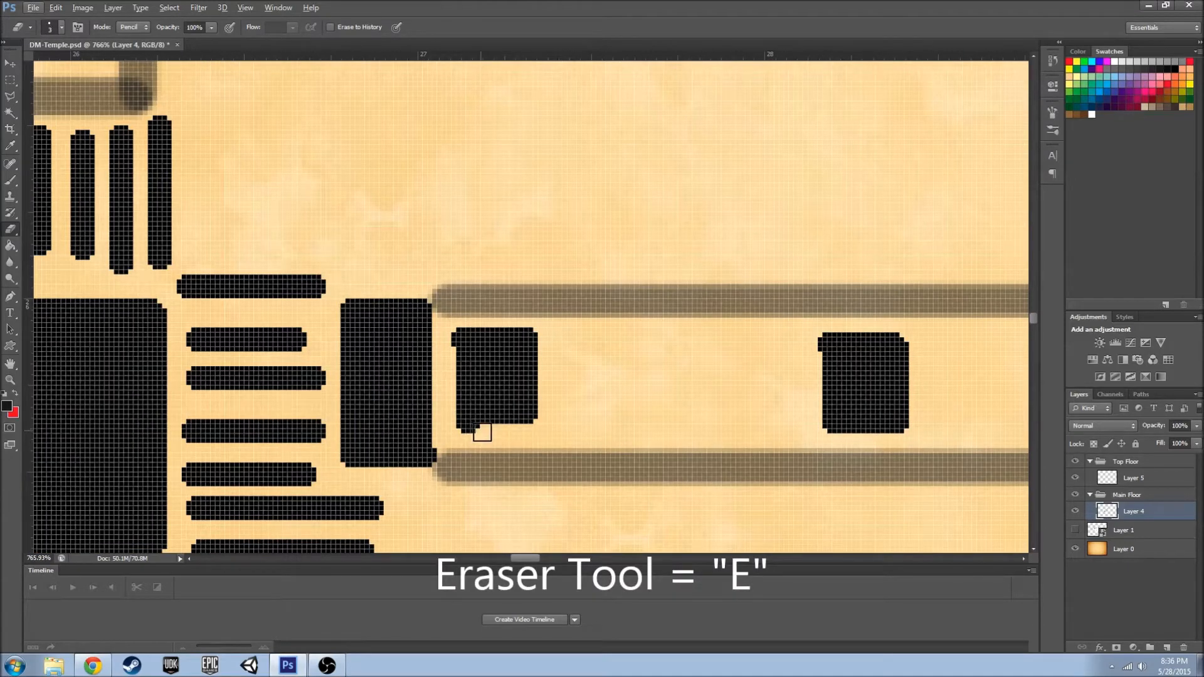
{"action": "mouse_move", "coordinate": [482, 433]}
{"action": "left_mouse_down"}
{"action": "mouse_move", "coordinate": [449, 408]}
{"action": "mouse_move", "coordinate": [449, 341]}
{"action": "mouse_move", "coordinate": [817, 350]}
{"action": "left_mouse_up"}
{"action": "left_click", "coordinate": [817, 347]}
- Erase the uneven pixels around the lower row's last small pillar and the black block beside it
{"action": "mouse_move", "coordinate": [532, 558]}
{"action": "left_mouse_down"}
{"action": "mouse_move", "coordinate": [556, 558]}
{"action": "mouse_move", "coordinate": [543, 558]}
{"action": "left_mouse_up"}
{"action": "left_click_drag", "start_coordinate": [583, 360], "coordinate": [584, 336]}
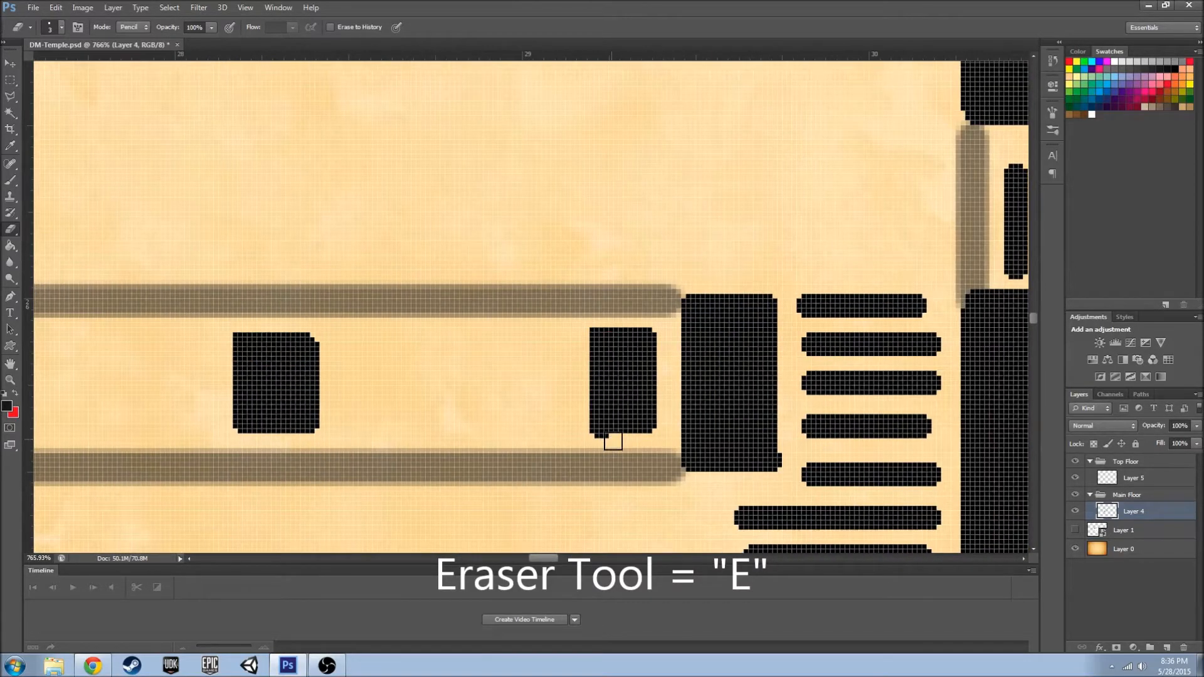
{"action": "left_click_drag", "start_coordinate": [613, 444], "coordinate": [570, 436]}
{"action": "scroll", "coordinate": [546, 491], "scroll_direction": "down", "scroll_amount": 5}
{"action": "scroll", "coordinate": [657, 463], "scroll_direction": "up", "scroll_amount": 5}
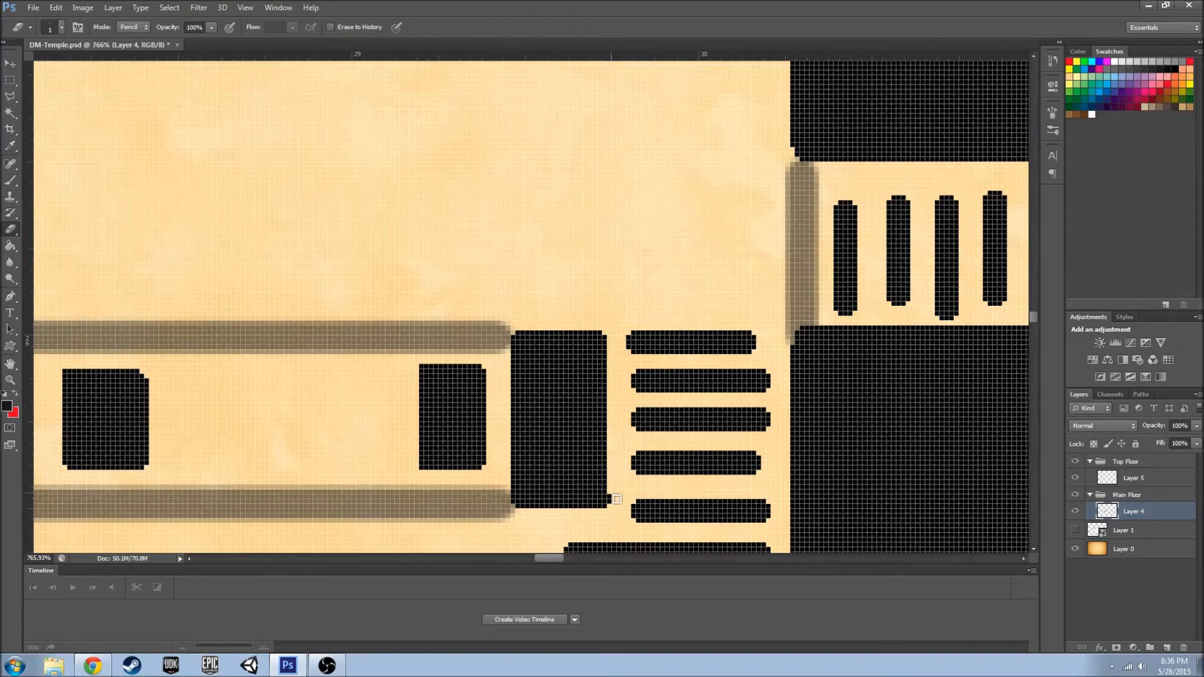
{"action": "scroll", "coordinate": [597, 510], "scroll_direction": "down", "scroll_amount": 7}
{"action": "scroll", "coordinate": [633, 321], "scroll_direction": "up", "scroll_amount": 10}
- Even out the remaining ragged pillar edges on Layer 4 with the Pencil tool and save the file
{"action": "left_click_drag", "start_coordinate": [570, 311], "coordinate": [585, 311]}
{"action": "left_click", "coordinate": [10, 180]}
{"action": "left_click", "coordinate": [48, 191]}
{"action": "left_click", "coordinate": [762, 308]}
{"action": "left_click_drag", "start_coordinate": [749, 307], "coordinate": [745, 297]}
{"action": "scroll", "coordinate": [581, 406], "scroll_direction": "down", "scroll_amount": 9}
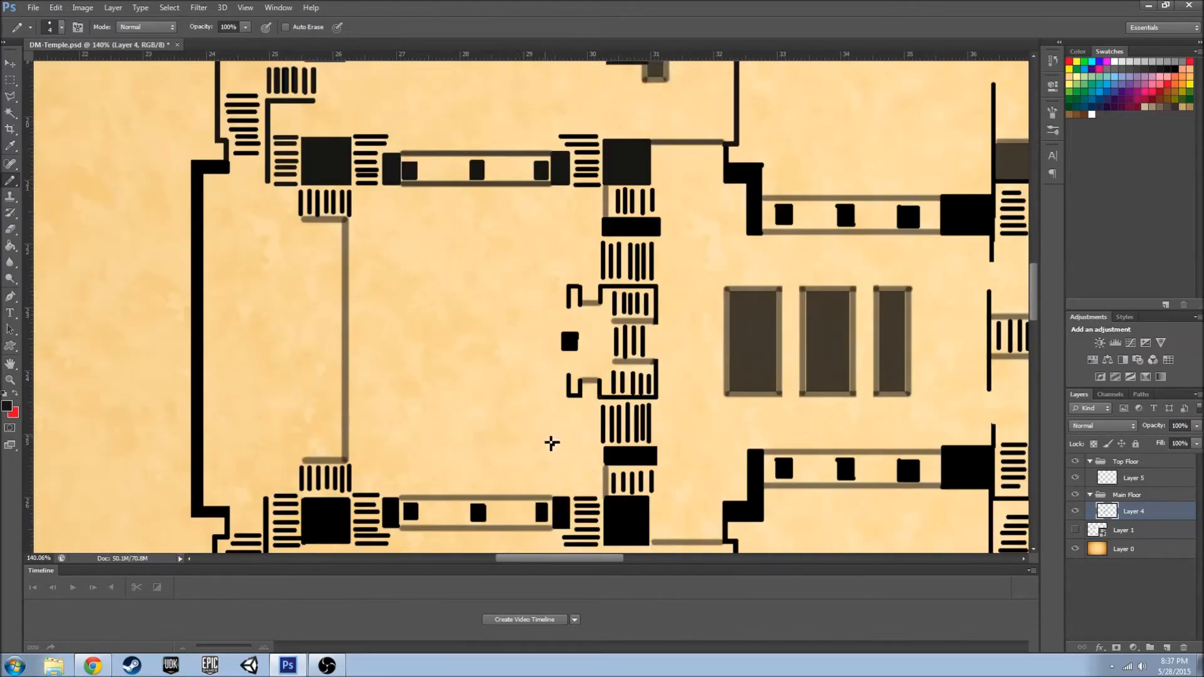
{"action": "scroll", "coordinate": [473, 438], "scroll_direction": "down", "scroll_amount": 3}
{"action": "scroll", "coordinate": [436, 453], "scroll_direction": "up", "scroll_amount": 2}
{"action": "scroll", "coordinate": [566, 232], "scroll_direction": "up", "scroll_amount": 6}
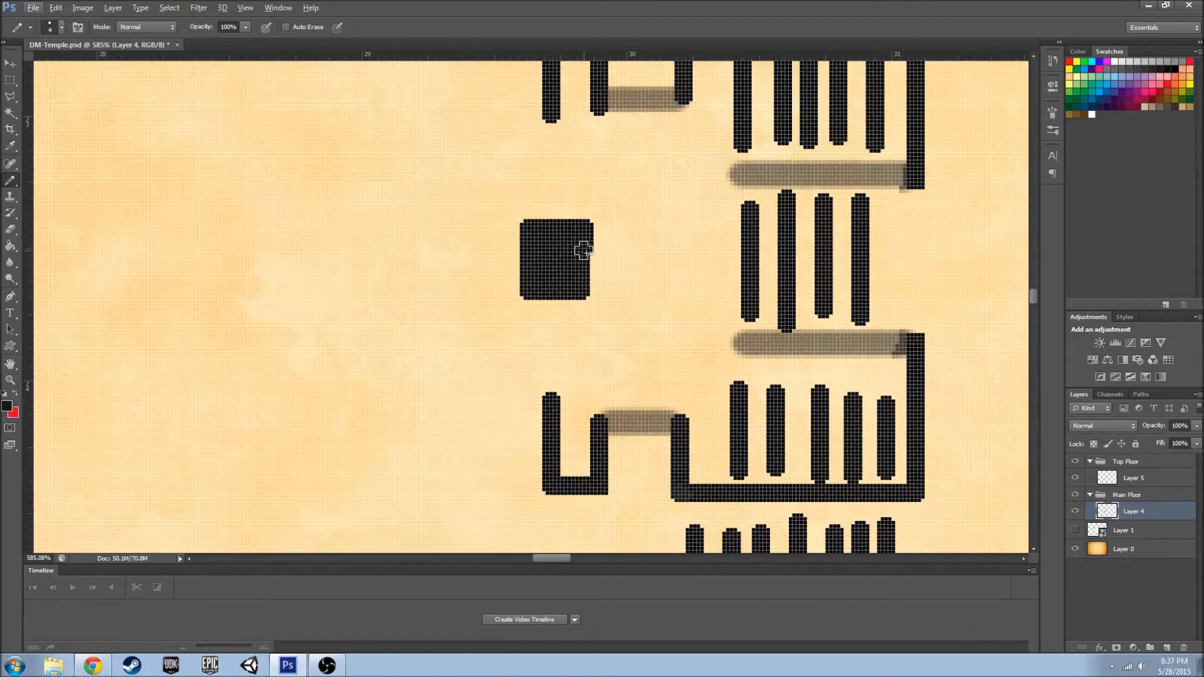
{"action": "scroll", "coordinate": [486, 357], "scroll_direction": "down", "scroll_amount": 7}
{"action": "left_click", "coordinate": [33, 8]}
{"action": "left_click", "coordinate": [67, 146]}
- Review the top-floor tracing on Layer 5 with Layer 4 hidden, and show Layer 4 again
{"action": "scroll", "coordinate": [439, 376], "scroll_direction": "down", "scroll_amount": 2}
{"action": "scroll", "coordinate": [455, 382], "scroll_direction": "up", "scroll_amount": 1}
{"action": "left_click_drag", "start_coordinate": [563, 558], "coordinate": [544, 557]}
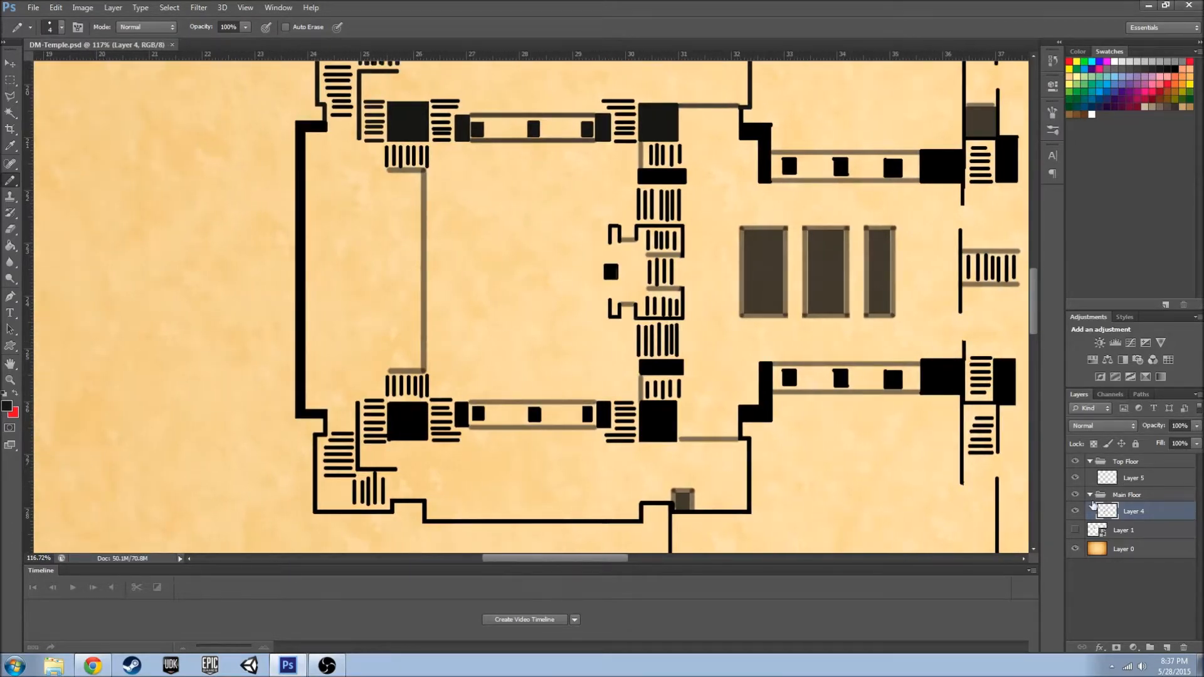
{"action": "left_click", "coordinate": [1076, 511]}
{"action": "left_click", "coordinate": [1132, 478]}
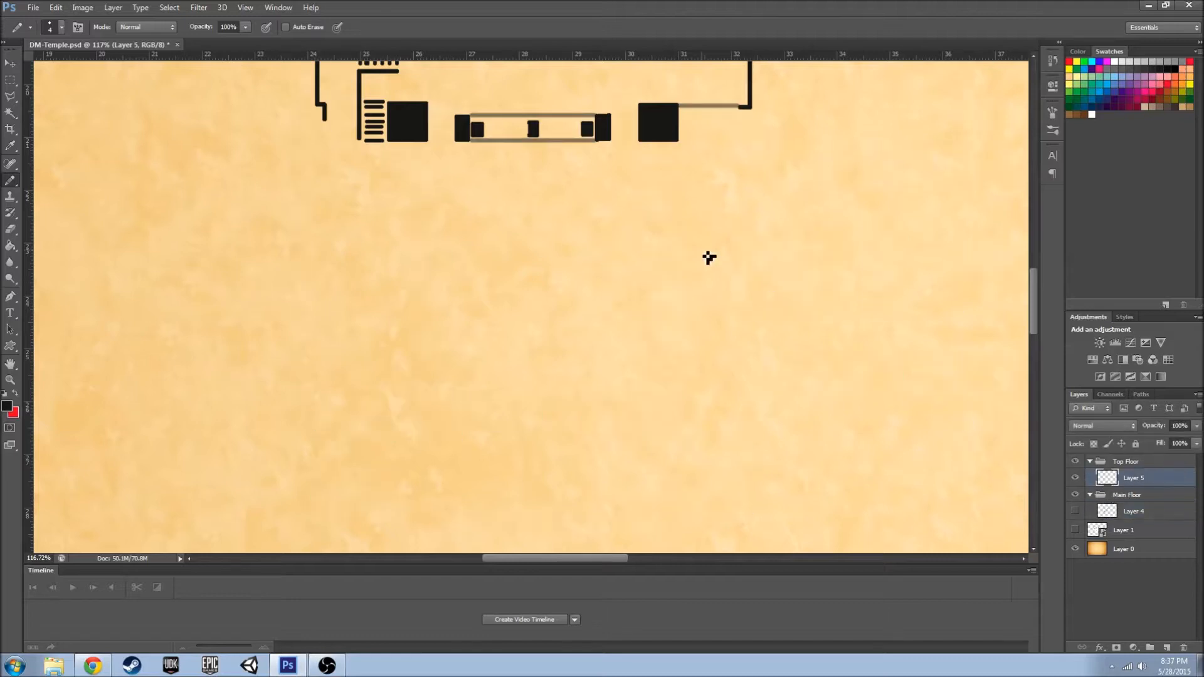
{"action": "scroll", "coordinate": [615, 126], "scroll_direction": "up", "scroll_amount": 6}
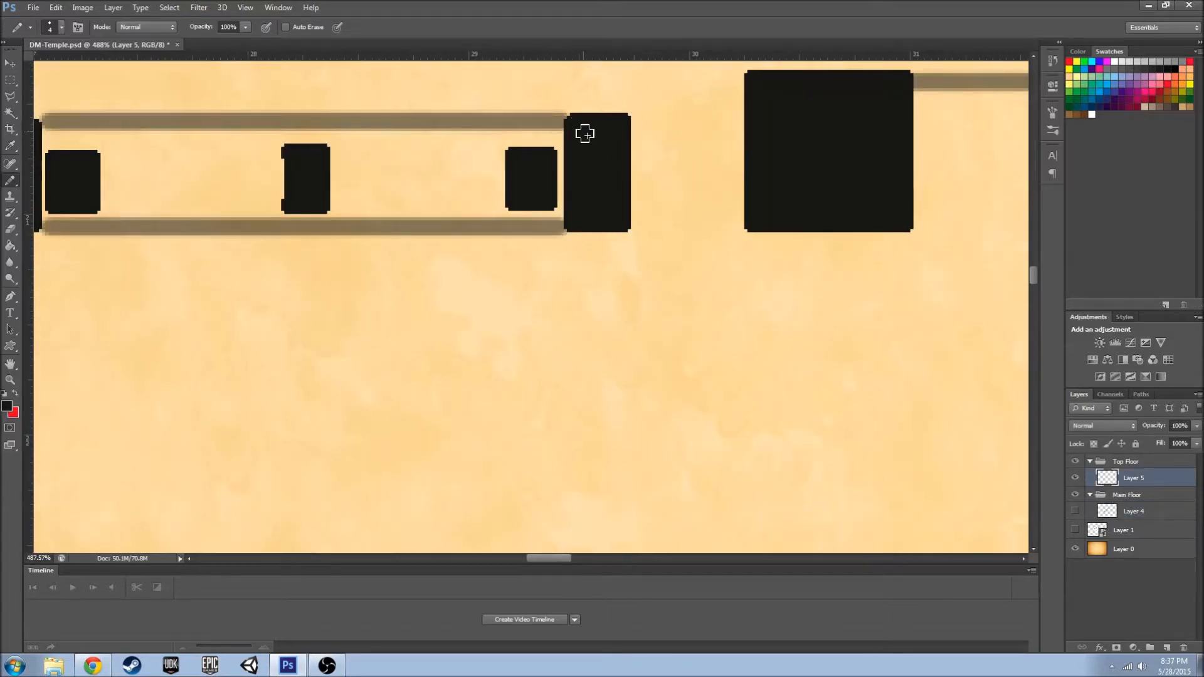
{"action": "scroll", "coordinate": [501, 209], "scroll_direction": "down", "scroll_amount": 7}
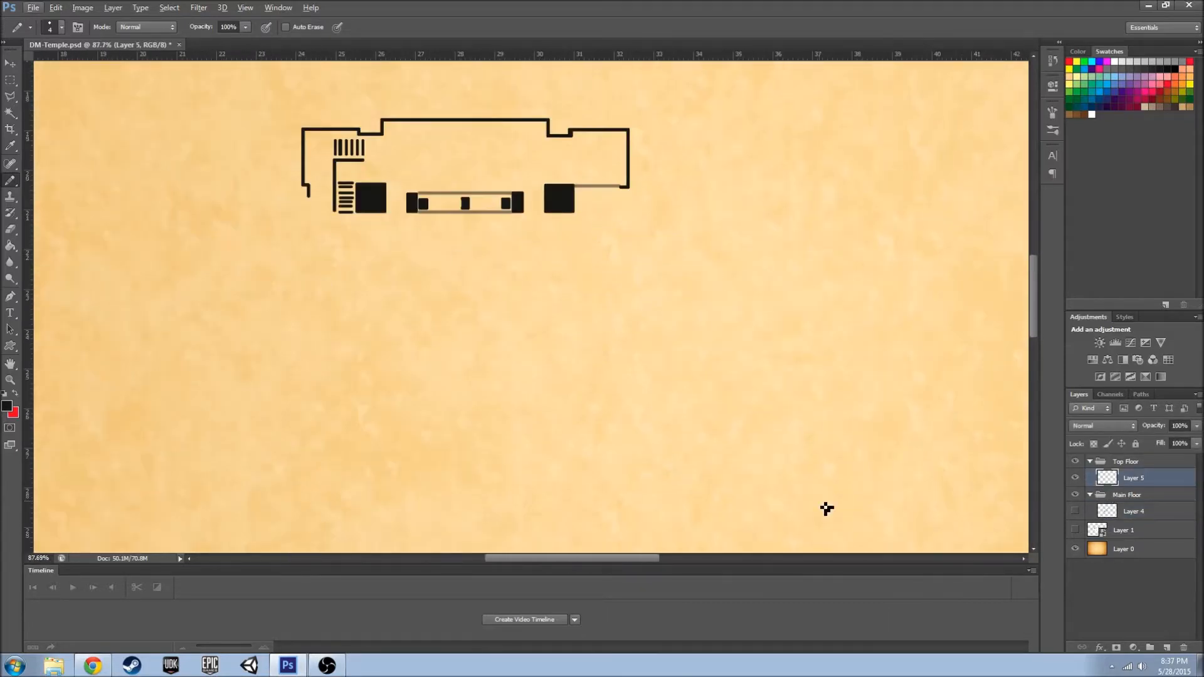
{"action": "left_click", "coordinate": [1075, 512]}
- Outline the lower-left square pillar on Layer 5 with the Pencil and fill it with the Paint Bucket
{"action": "scroll", "coordinate": [490, 287], "scroll_direction": "up", "scroll_amount": 7}
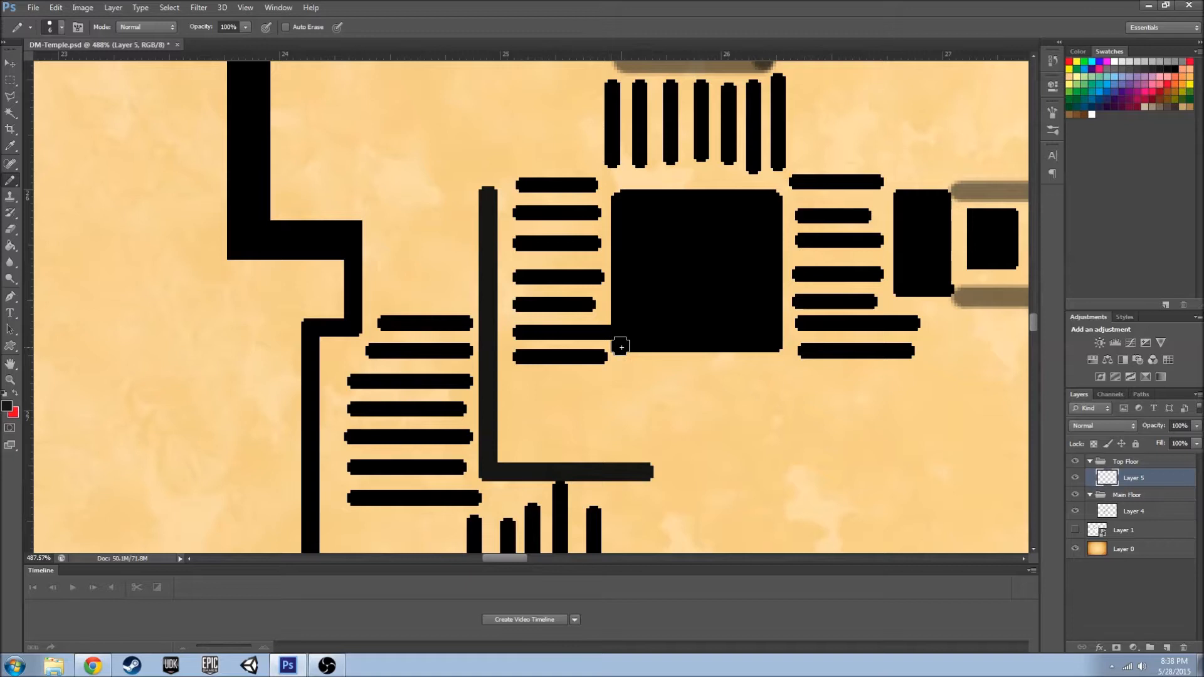
{"action": "left_click", "coordinate": [1146, 515]}
{"action": "key", "text": "e"}
{"action": "left_click", "coordinate": [1132, 478]}
{"action": "key", "text": "b"}
{"action": "mouse_move", "coordinate": [623, 204]}
{"action": "left_mouse_down"}
{"action": "mouse_move", "coordinate": [739, 201]}
{"action": "mouse_move", "coordinate": [772, 297]}
{"action": "mouse_move", "coordinate": [773, 342]}
{"action": "left_mouse_up"}
{"action": "left_click_drag", "start_coordinate": [775, 343], "coordinate": [680, 344]}
{"action": "key", "text": "ctrl+z"}
{"action": "mouse_move", "coordinate": [772, 342]}
{"action": "left_mouse_down"}
{"action": "mouse_move", "coordinate": [621, 345]}
{"action": "mouse_move", "coordinate": [624, 208]}
{"action": "left_mouse_up"}
{"action": "key", "text": "g"}
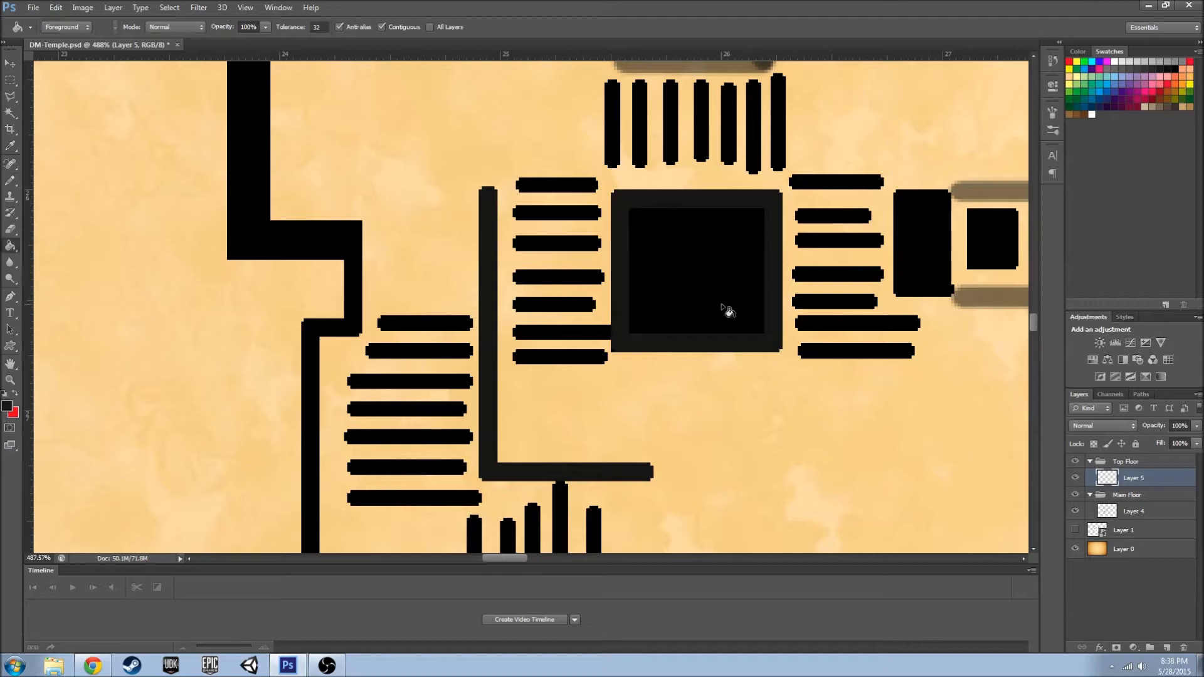
{"action": "left_click", "coordinate": [725, 311]}
- Trace the lower-left outer wall around the stairs and along the bottom notch on Layer 5 with the Pencil
{"action": "key", "text": "b"}
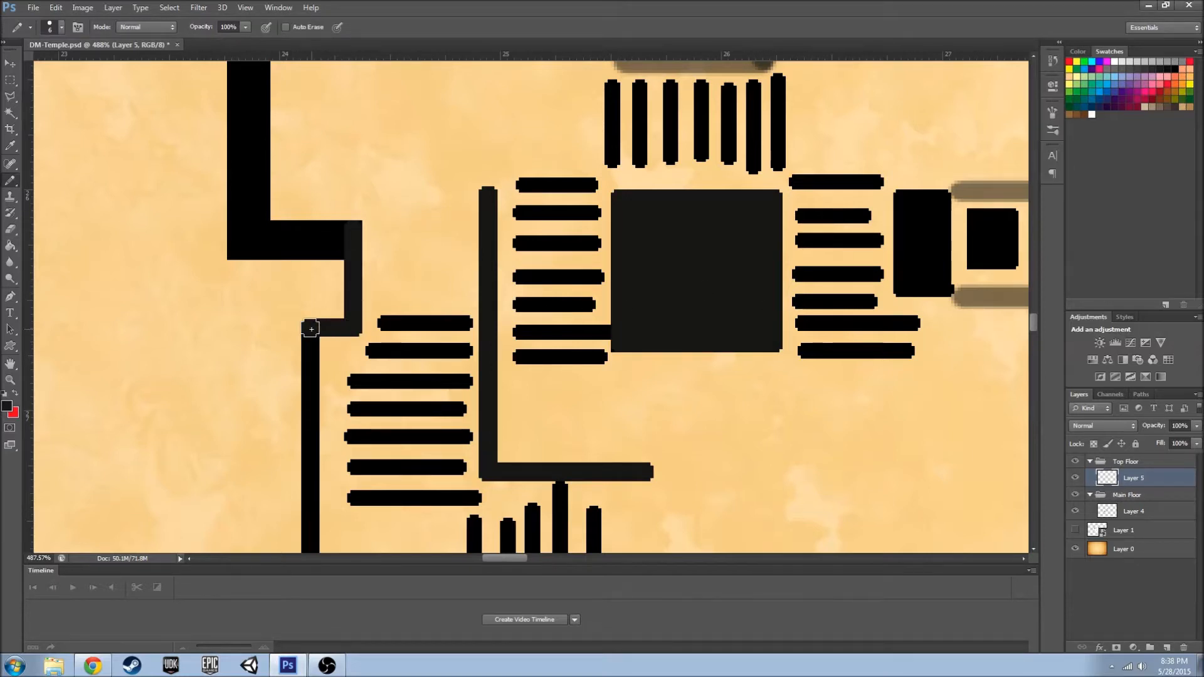
{"action": "scroll", "coordinate": [309, 326], "scroll_direction": "down", "scroll_amount": 3}
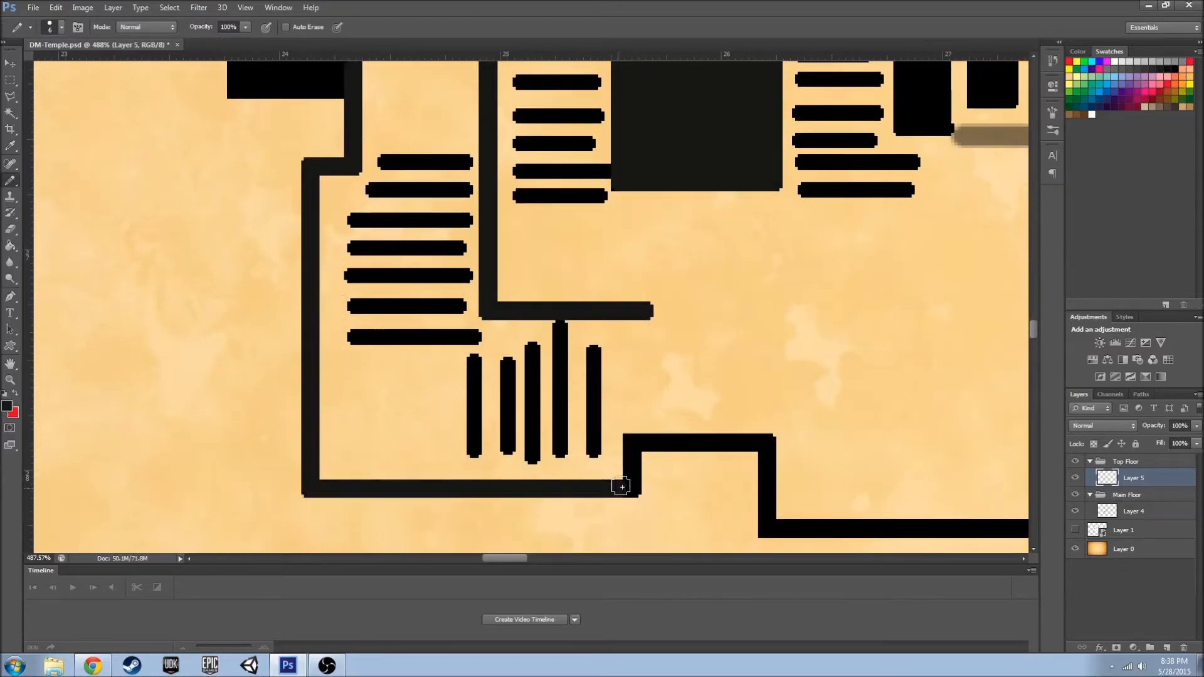
{"action": "left_click_drag", "start_coordinate": [640, 445], "coordinate": [767, 443]}
{"action": "left_click_drag", "start_coordinate": [590, 559], "coordinate": [526, 558]}
{"action": "scroll", "coordinate": [690, 533], "scroll_direction": "down", "scroll_amount": 1}
- Try to select the long bottom wall on Layer 4 with the Magic Wand
{"action": "left_click", "coordinate": [1133, 512]}
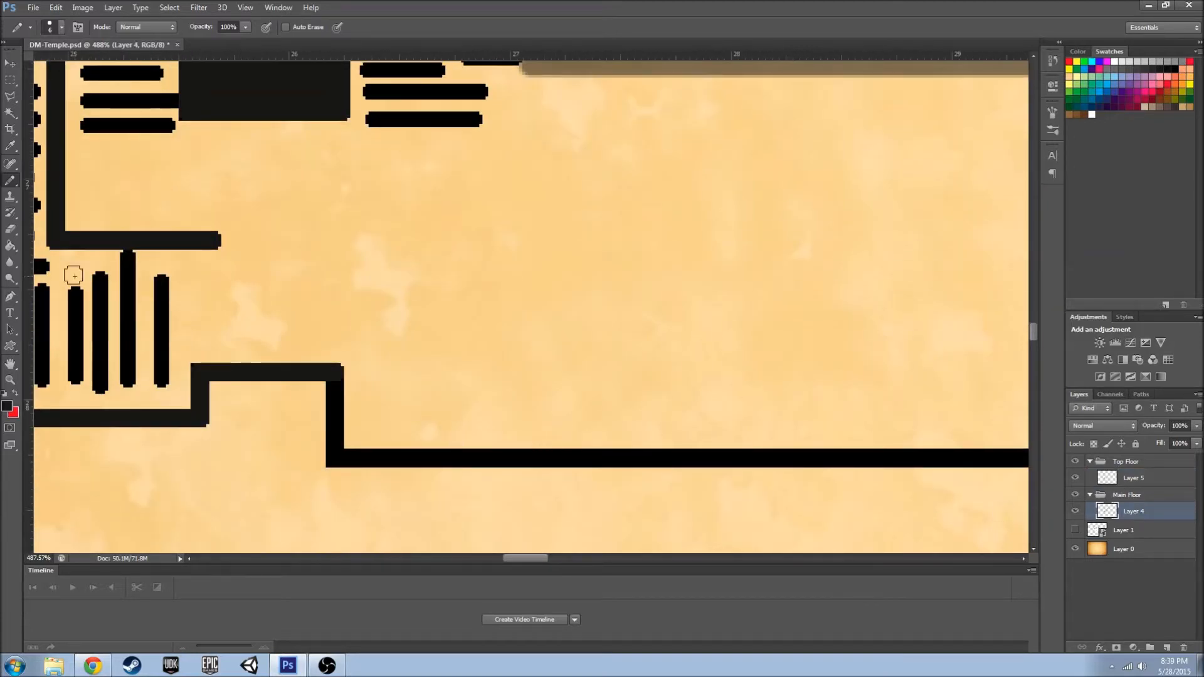
{"action": "left_click", "coordinate": [11, 116]}
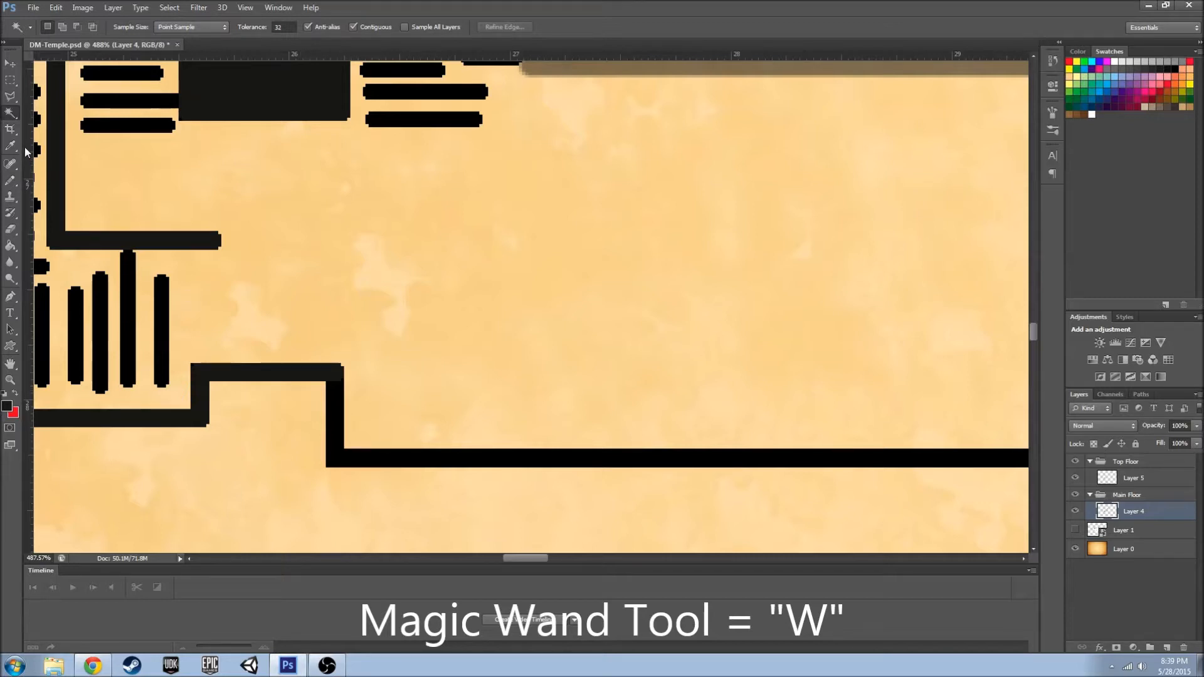
{"action": "left_click", "coordinate": [10, 116]}
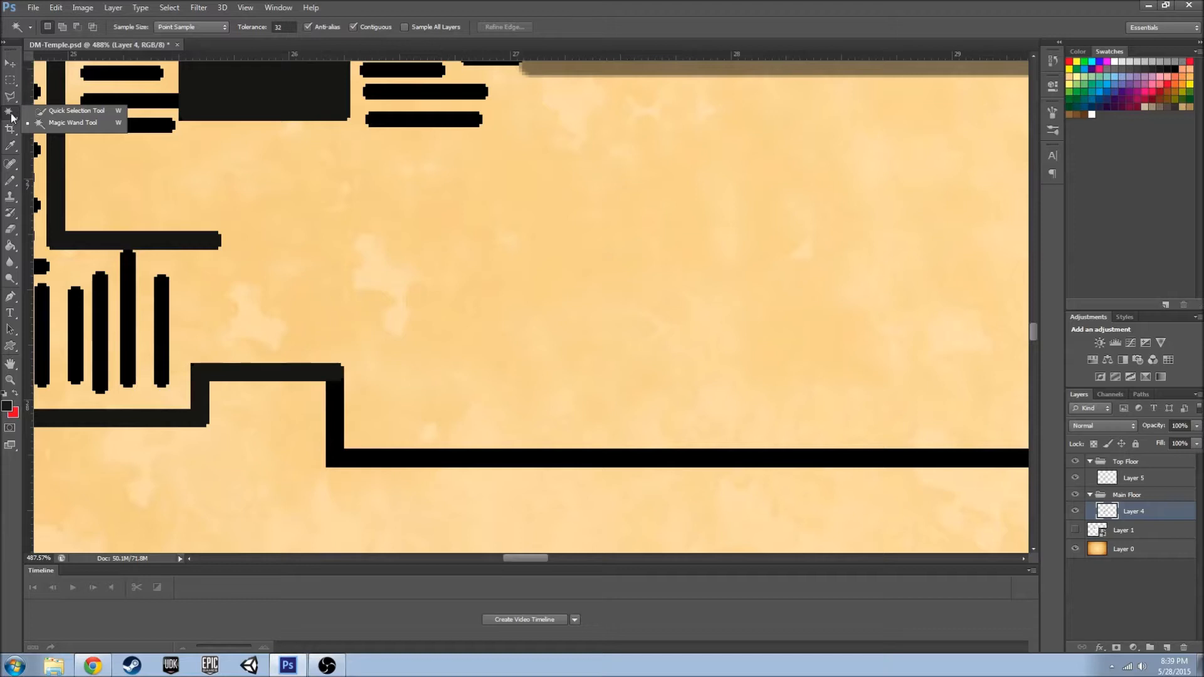
{"action": "left_click", "coordinate": [76, 124]}
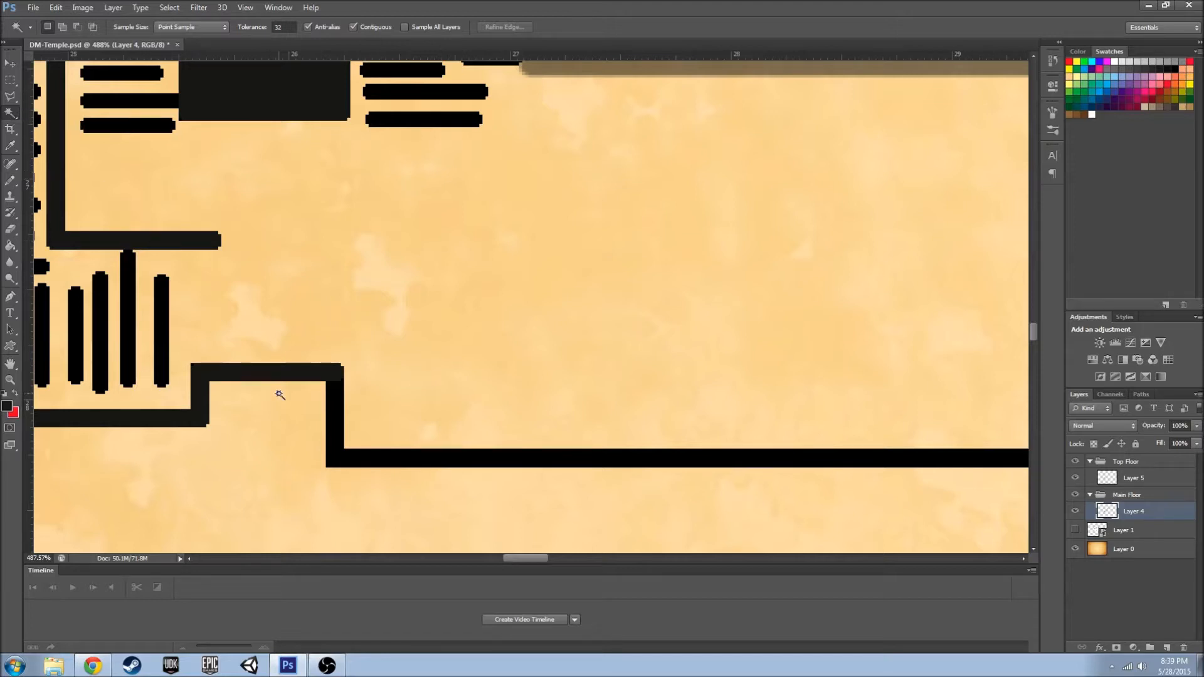
{"action": "left_click", "coordinate": [424, 462]}
{"action": "mouse_move", "coordinate": [539, 562]}
{"action": "left_mouse_down"}
{"action": "mouse_move", "coordinate": [595, 562]}
{"action": "mouse_move", "coordinate": [548, 568]}
{"action": "left_mouse_up"}
{"action": "scroll", "coordinate": [550, 491], "scroll_direction": "down", "scroll_amount": 2}
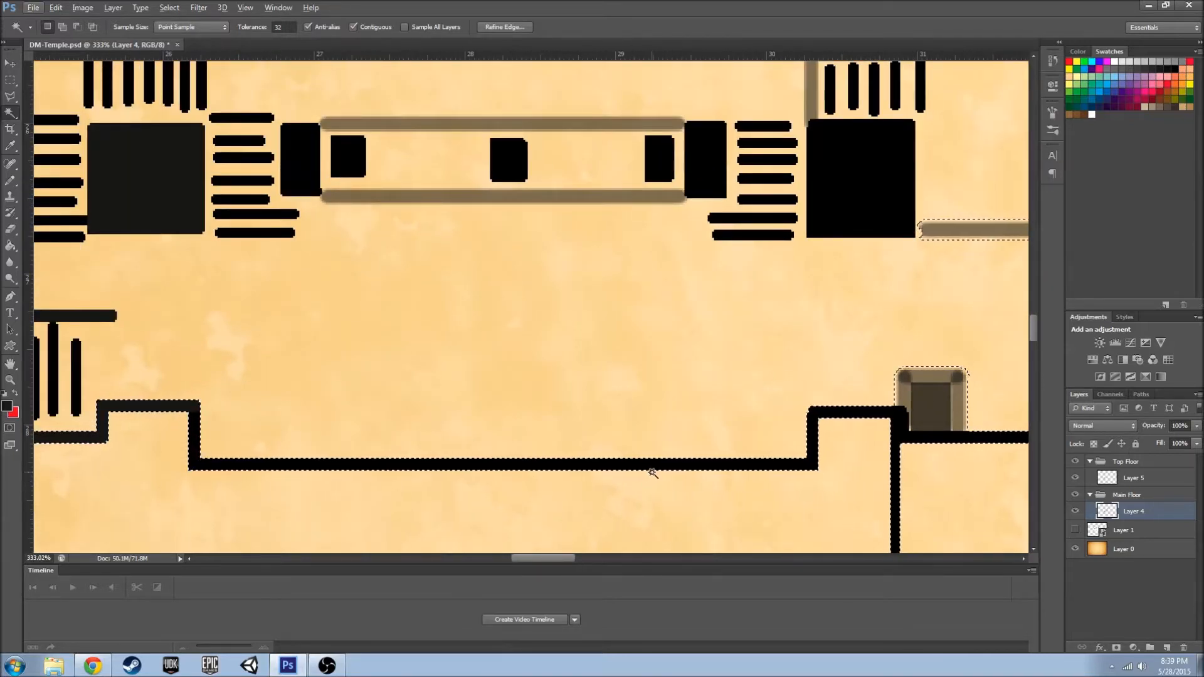
{"action": "key", "text": "ctrl+d"}
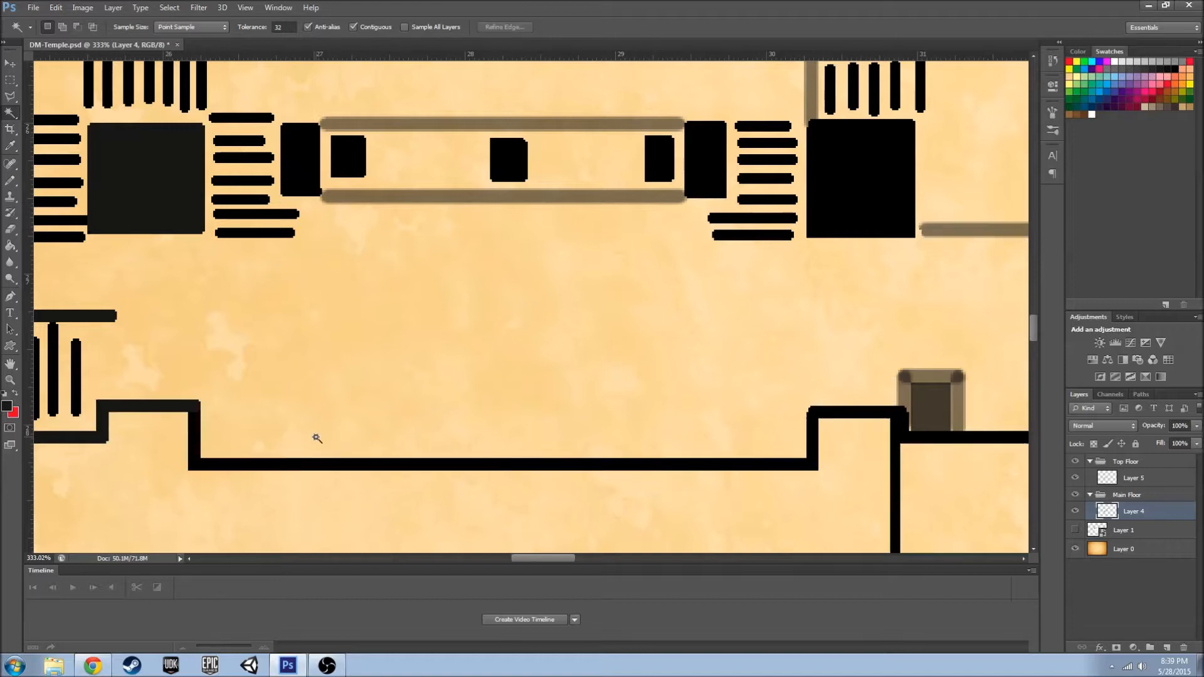
- Start a Polygonal Lasso selection on Layer 4 along the lower edge of the long bottom wall up to the right-hand notch
{"action": "left_click", "coordinate": [9, 98]}
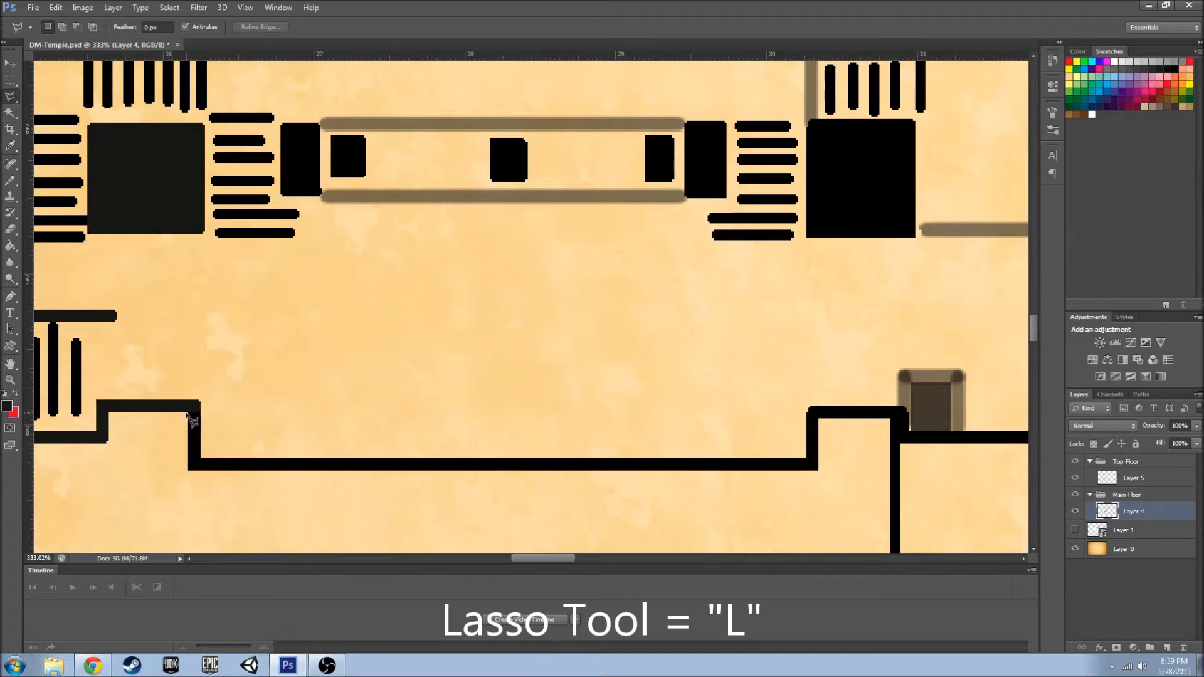
{"action": "right_click", "coordinate": [10, 98]}
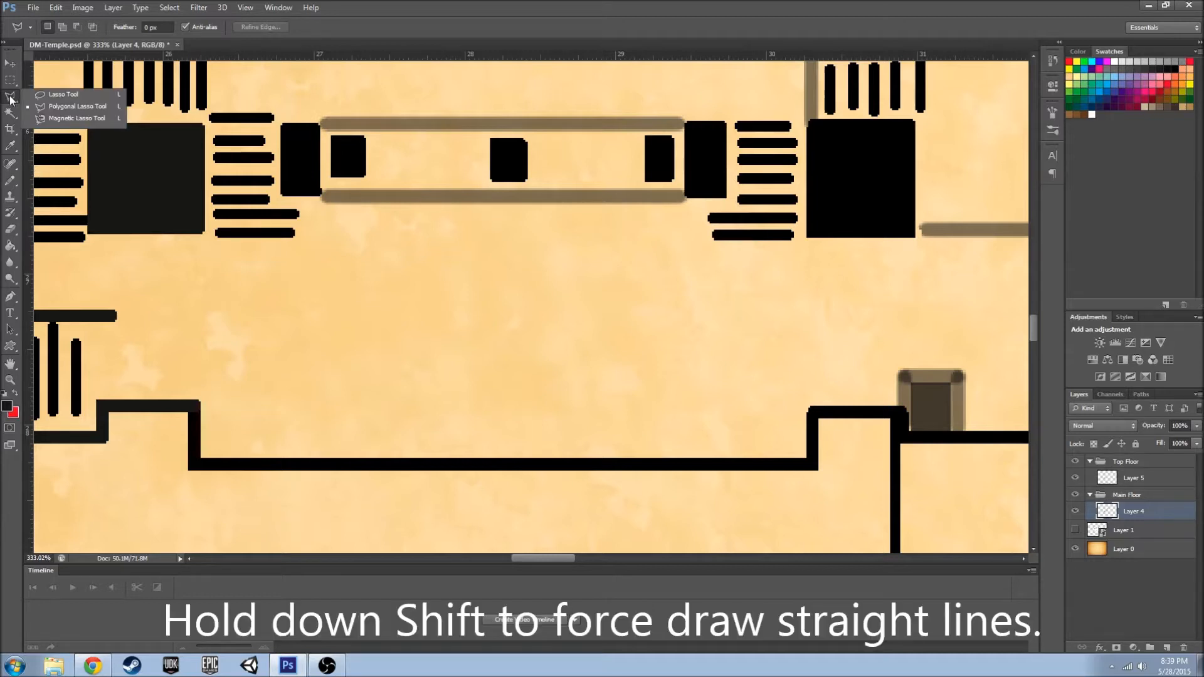
{"action": "left_click", "coordinate": [78, 108]}
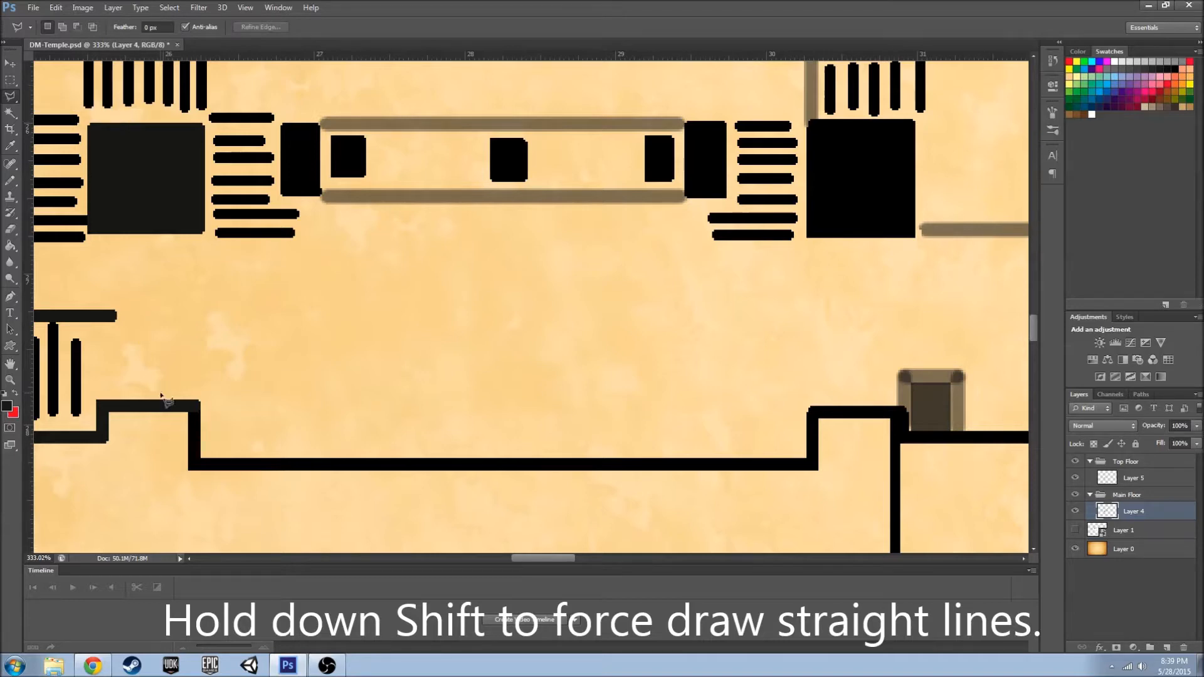
{"action": "scroll", "coordinate": [210, 463], "scroll_direction": "up", "scroll_amount": 3}
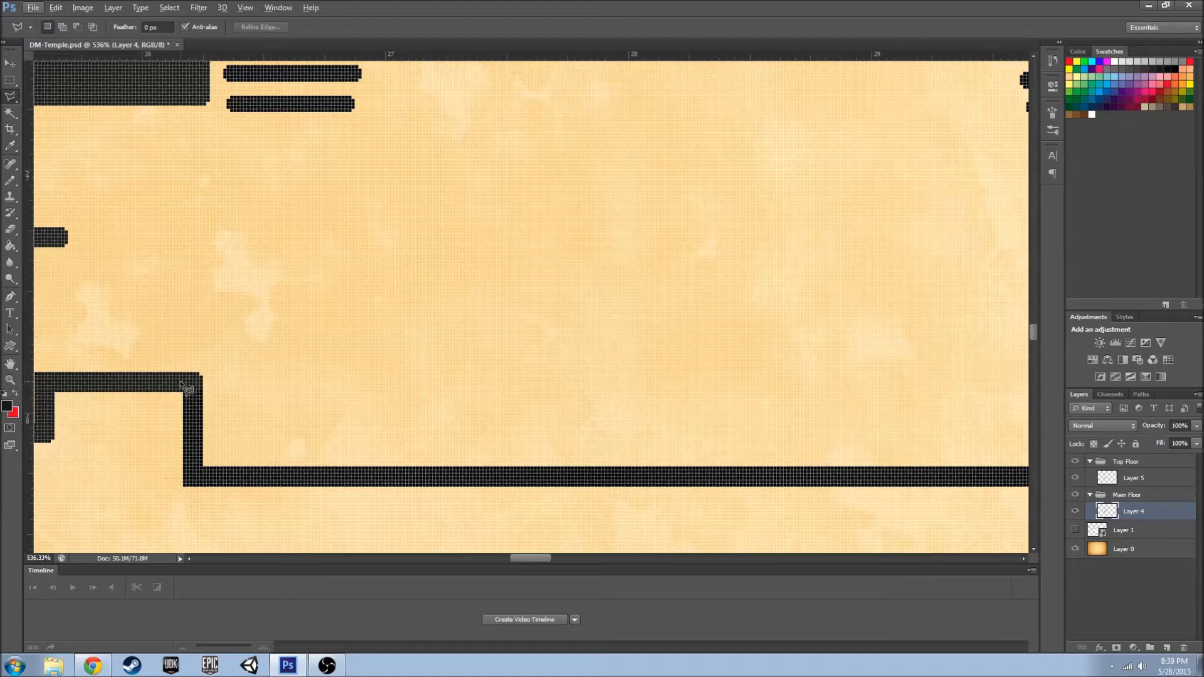
{"action": "scroll", "coordinate": [699, 491], "scroll_direction": "right", "scroll_amount": 5}
{"action": "left_click", "coordinate": [708, 491], "text": "shift"}
{"action": "left_click", "coordinate": [708, 403], "text": "shift"}
- Continue the lasso around the right-hand notch and corner wall, return along the inner edge, and close the selection
{"action": "scroll", "coordinate": [828, 452], "scroll_direction": "right", "scroll_amount": 6}
{"action": "left_click", "coordinate": [588, 443]}
{"action": "left_click", "coordinate": [566, 106]}
{"action": "left_click", "coordinate": [566, 422]}
{"action": "left_click", "coordinate": [236, 384]}
{"action": "left_click", "coordinate": [72, 383]}
{"action": "left_click", "coordinate": [70, 465]}
{"action": "scroll", "coordinate": [69, 466], "scroll_direction": "left", "scroll_amount": 10}
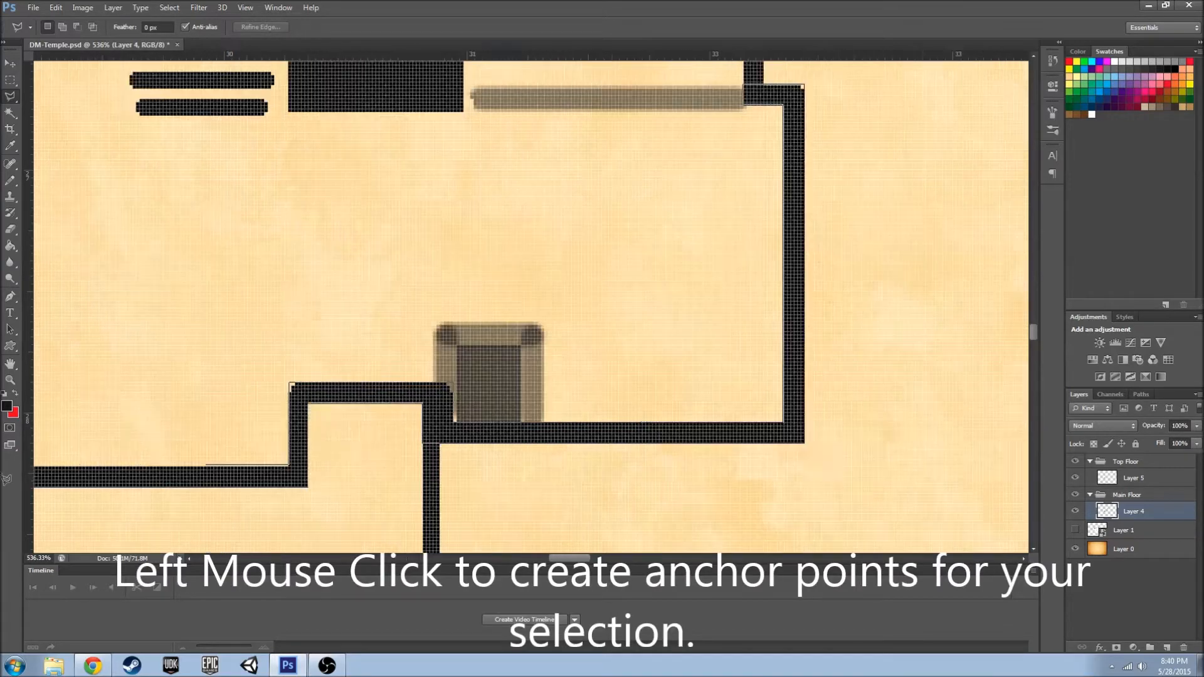
{"action": "left_click", "coordinate": [285, 379]}
{"action": "left_click", "coordinate": [266, 384]}
{"action": "scroll", "coordinate": [420, 468], "scroll_direction": "down", "scroll_amount": 8}
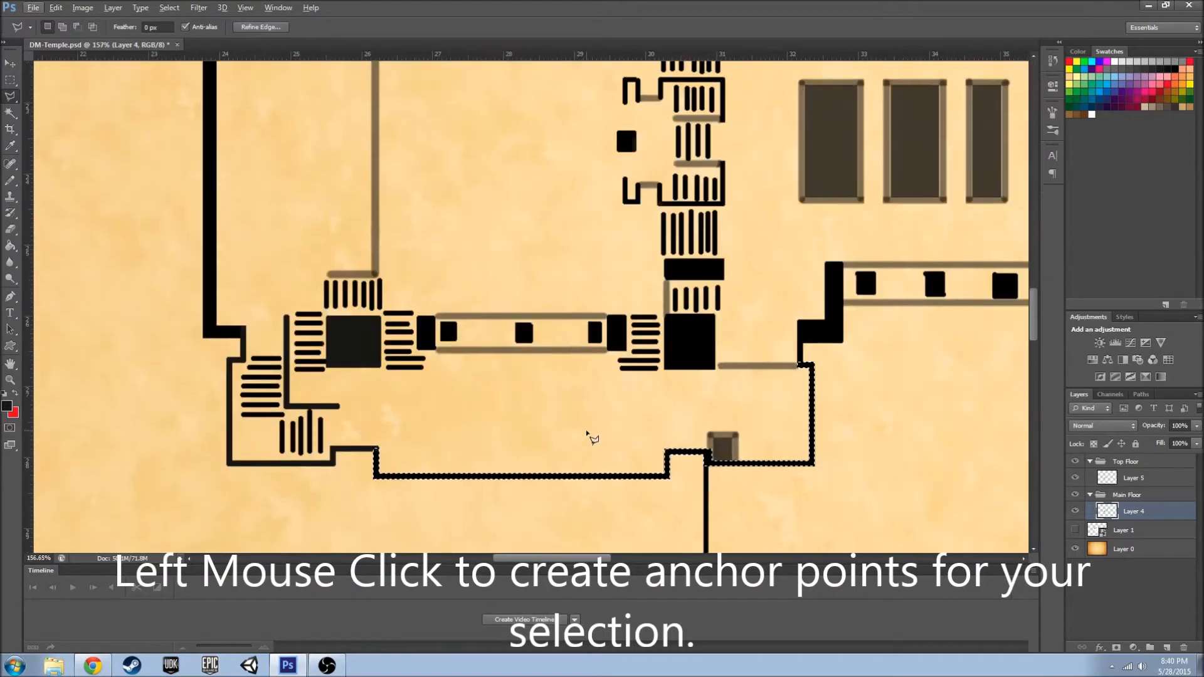
- Fill the selected bottom and right-hand wall on Layer 5 with the Paint Bucket while Layer 4 is hidden, and clear the selection
{"action": "scroll", "coordinate": [592, 436], "scroll_direction": "up", "scroll_amount": 1}
{"action": "left_click", "coordinate": [1168, 476]}
{"action": "left_click", "coordinate": [1075, 511]}
{"action": "scroll", "coordinate": [881, 441], "scroll_direction": "up", "scroll_amount": 2}
{"action": "scroll", "coordinate": [910, 461], "scroll_direction": "down", "scroll_amount": 5}
{"action": "scroll", "coordinate": [933, 479], "scroll_direction": "up", "scroll_amount": 4}
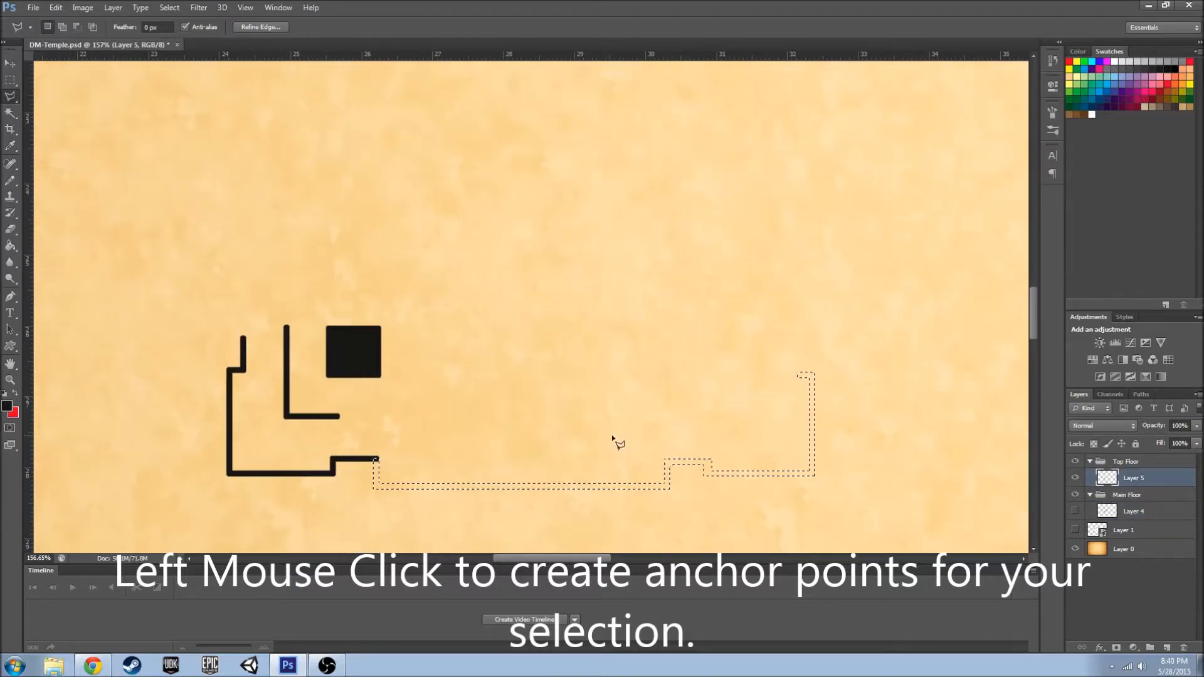
{"action": "key", "text": "g"}
{"action": "left_click", "coordinate": [810, 477]}
{"action": "key", "text": "ctrl+d"}
- Compare the filled bottom wall with the main floor by toggling the visibility of Layer 4
{"action": "key", "text": "l"}
{"action": "left_click", "coordinate": [1075, 512]}
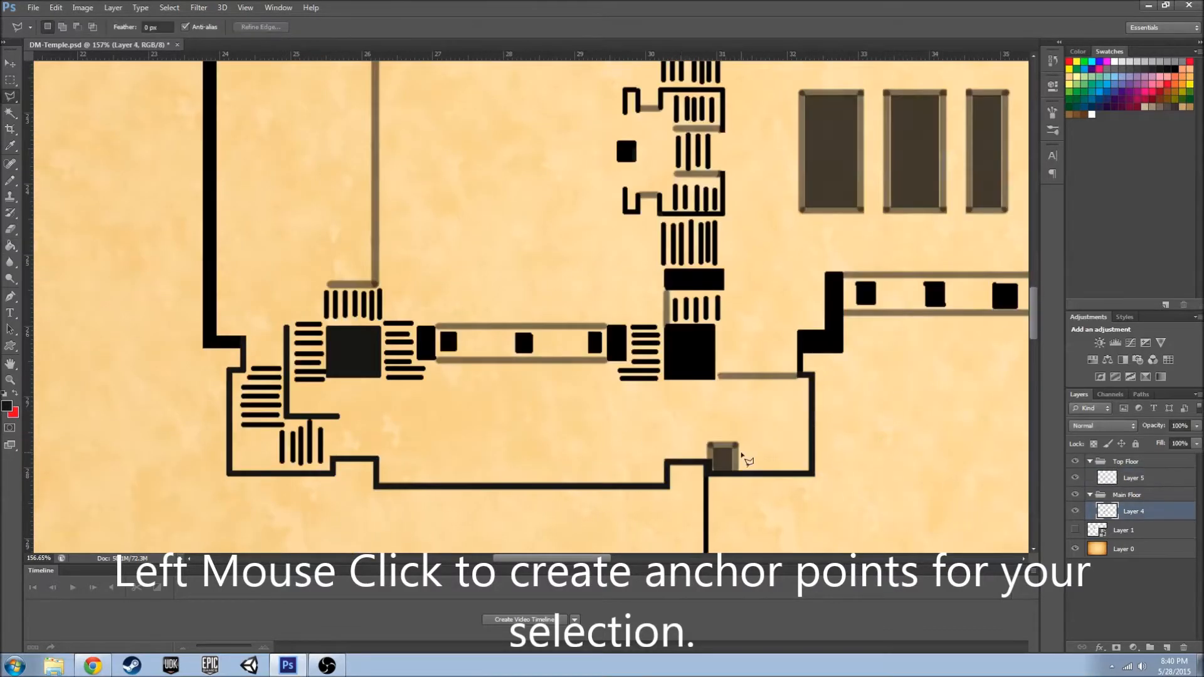
{"action": "left_click", "coordinate": [1123, 511]}
{"action": "left_click", "coordinate": [1075, 511]}
{"action": "left_click", "coordinate": [1076, 511]}
{"action": "scroll", "coordinate": [797, 421], "scroll_direction": "up", "scroll_amount": 5}
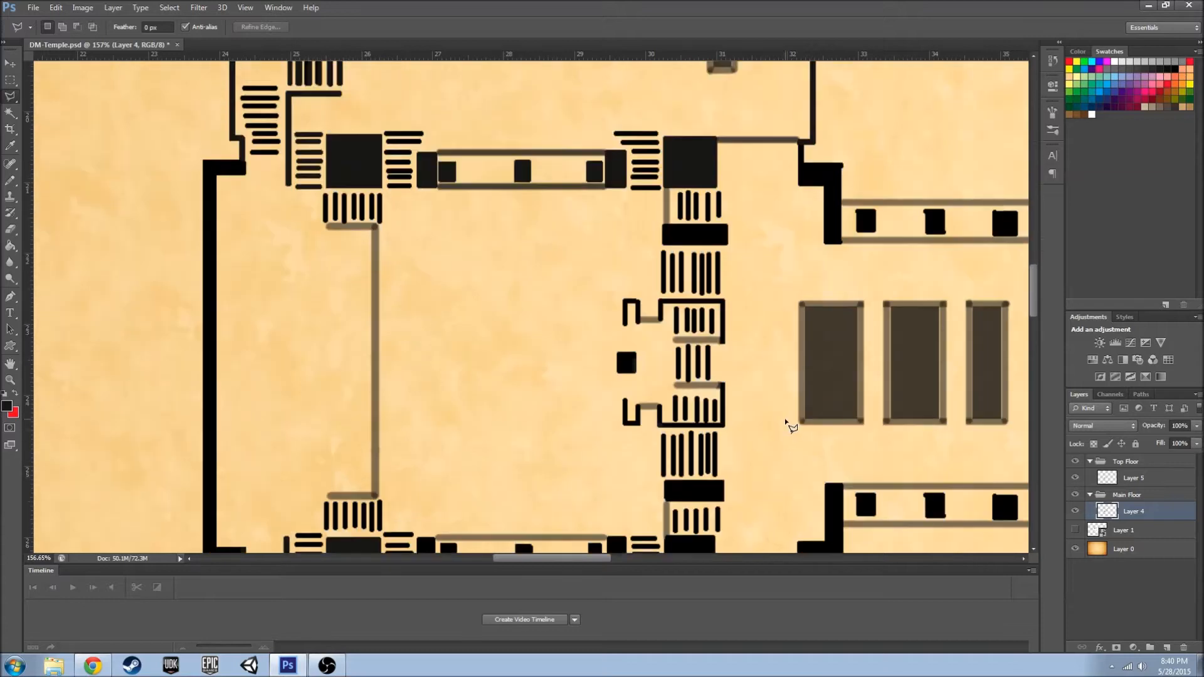
{"action": "scroll", "coordinate": [792, 423], "scroll_direction": "down", "scroll_amount": 4}
{"action": "scroll", "coordinate": [753, 418], "scroll_direction": "up", "scroll_amount": 6}
- Widen the lower-right square pillar on Layer 4 with the Pencil so it meets the adjoining thin railing, undoing and redrawing the first stroke
{"action": "key", "text": "b"}
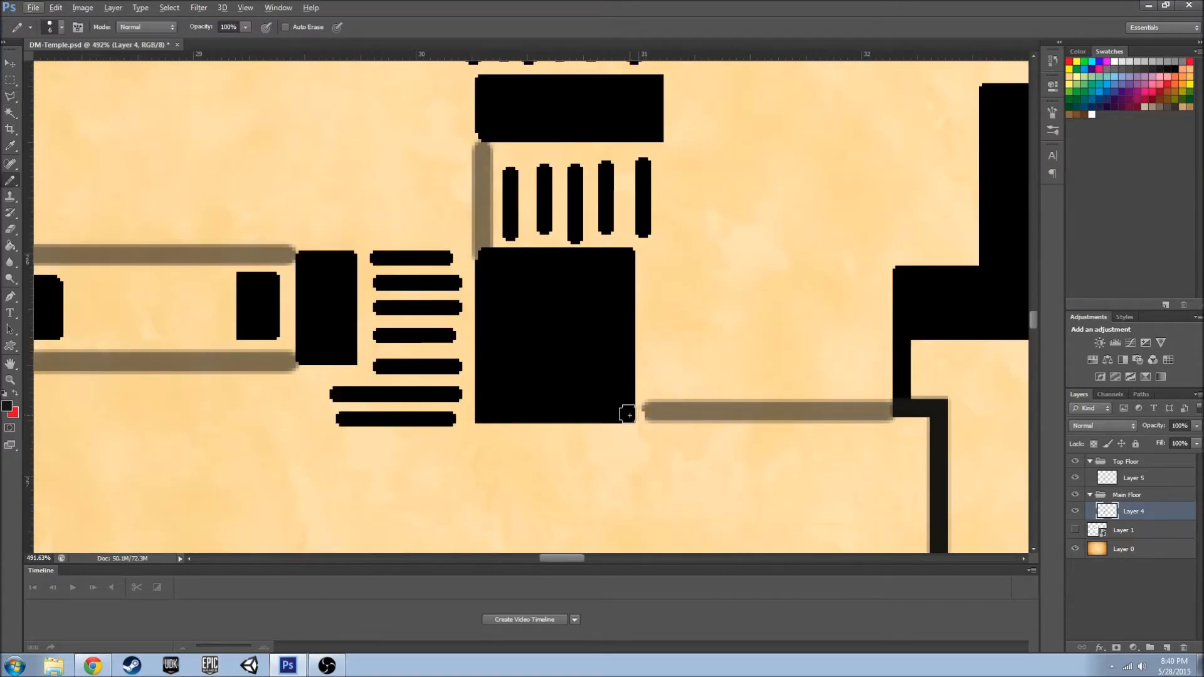
{"action": "left_click_drag", "start_coordinate": [636, 415], "coordinate": [636, 258]}
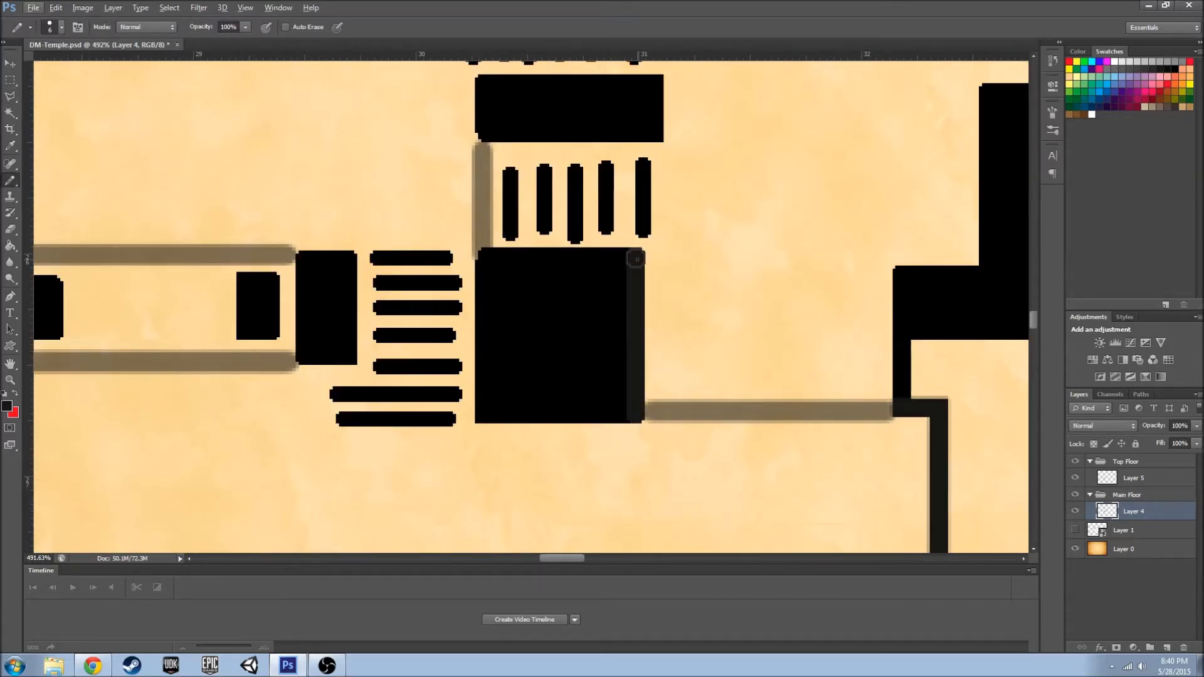
{"action": "scroll", "coordinate": [651, 390], "scroll_direction": "down", "scroll_amount": 8}
{"action": "scroll", "coordinate": [647, 386], "scroll_direction": "up", "scroll_amount": 9}
{"action": "key", "text": "ctrl+z"}
{"action": "key", "text": "z"}
{"action": "key", "text": "b"}
{"action": "left_click_drag", "start_coordinate": [655, 452], "coordinate": [655, 234]}
{"action": "scroll", "coordinate": [774, 260], "scroll_direction": "down", "scroll_amount": 6}
- Sample the square pillar's dark colour on Layer 5 with Layer 4 hidden, and reselect and show Layer 4
{"action": "left_click", "coordinate": [1075, 511]}
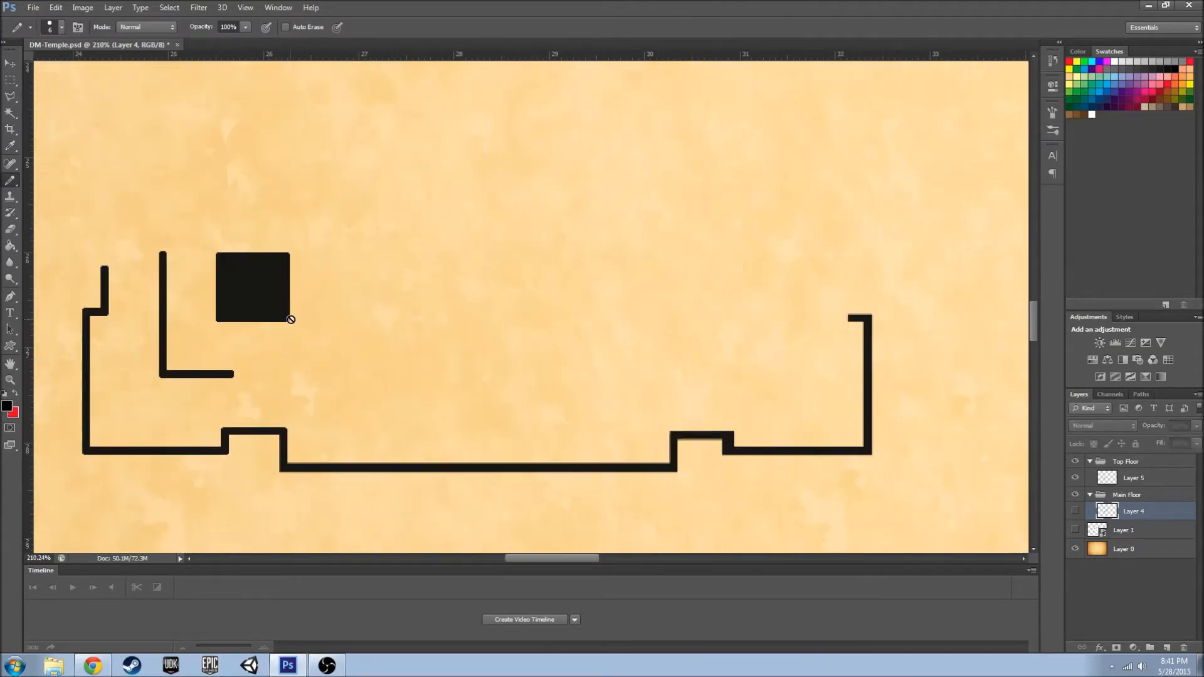
{"action": "left_click", "coordinate": [1148, 478]}
{"action": "left_click", "coordinate": [270, 295], "text": "alt"}
{"action": "left_click", "coordinate": [1123, 511]}
{"action": "left_click", "coordinate": [1075, 512]}
{"action": "scroll", "coordinate": [744, 283], "scroll_direction": "up", "scroll_amount": 6}
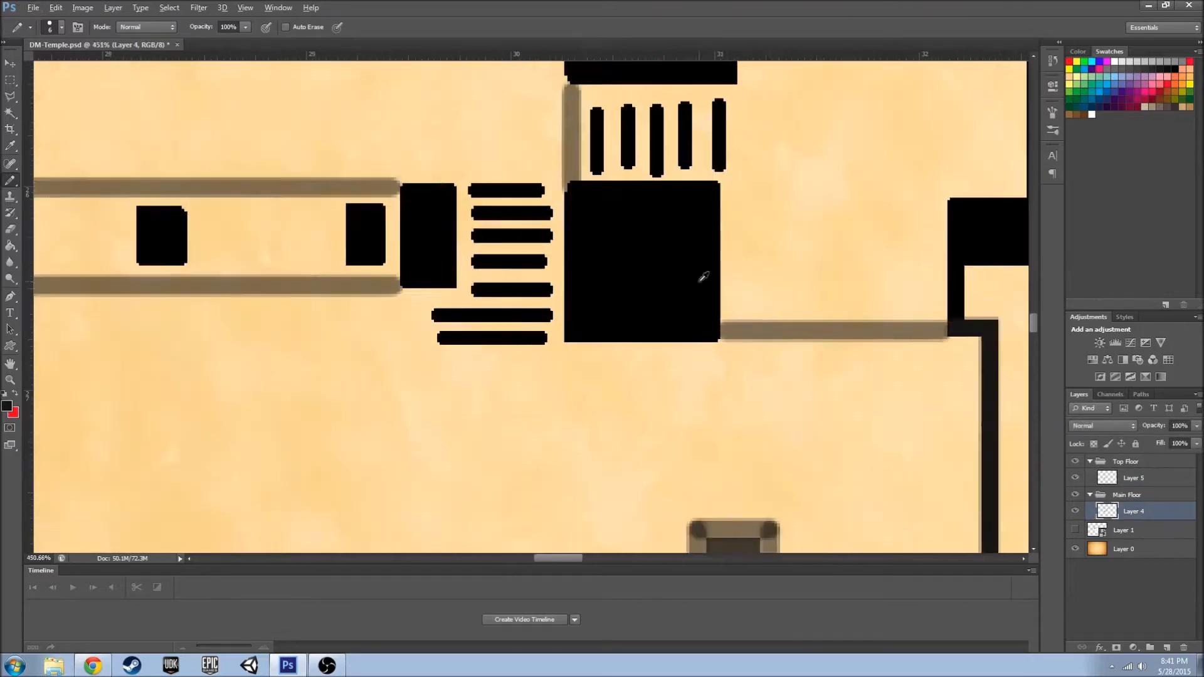
{"action": "key", "text": "w"}
{"action": "key", "text": "alt+w"}
{"action": "left_click", "coordinate": [5, 109]}
{"action": "left_click", "coordinate": [630, 310]}
{"action": "key", "text": "ctrl+d"}
{"action": "scroll", "coordinate": [664, 365], "scroll_direction": "up", "scroll_amount": 2}
{"action": "left_click", "coordinate": [664, 365]}
{"action": "key", "text": "ctrl+d"}
{"action": "left_click", "coordinate": [596, 299]}
{"action": "key", "text": "ctrl+d"}
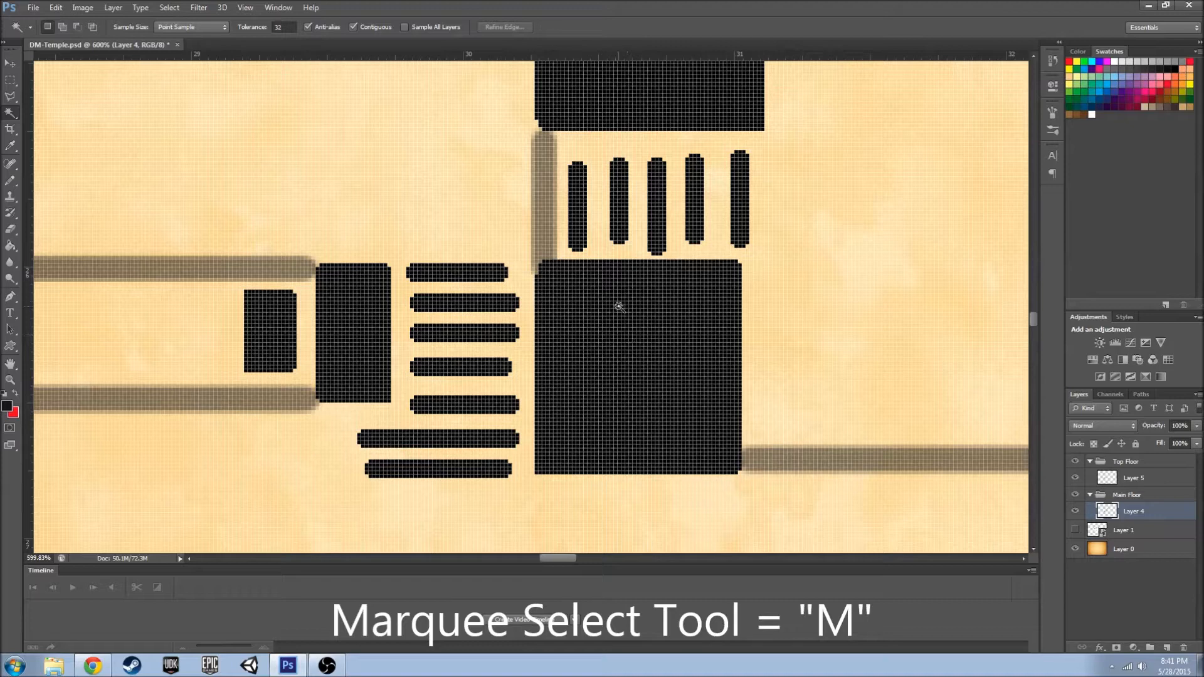
- Marquee-select the lower-right square pillar, fill it on Layer 5 with the Paint Bucket, and clear the selection
{"action": "key", "text": "m"}
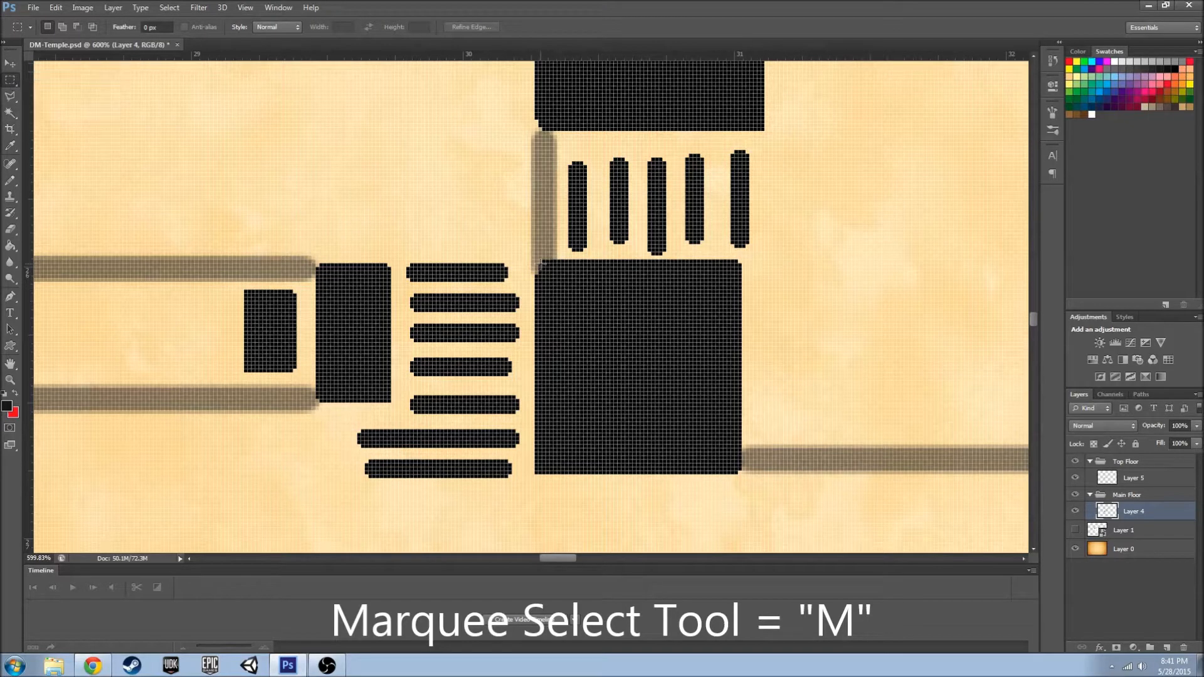
{"action": "left_click_drag", "start_coordinate": [536, 261], "coordinate": [741, 474]}
{"action": "key", "text": "g"}
{"action": "key", "text": "alt+bracketright"}
{"action": "left_click", "coordinate": [670, 382]}
{"action": "key", "text": "ctrl+d"}
{"action": "key", "text": "m"}
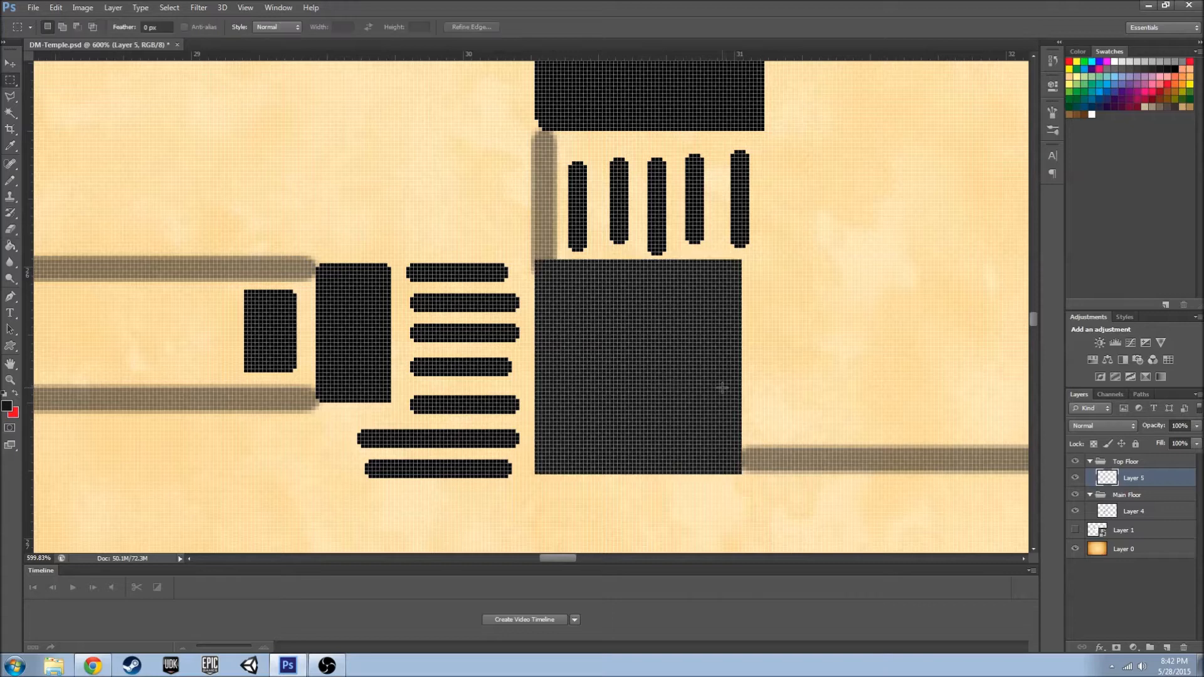
- Marquee-select and fill the large and small pillars at the right end of the lower railings on Layer 5
{"action": "scroll", "coordinate": [366, 440], "scroll_direction": "up", "scroll_amount": 5}
{"action": "scroll", "coordinate": [389, 213], "scroll_direction": "up", "scroll_amount": 3}
{"action": "left_click_drag", "start_coordinate": [424, 230], "coordinate": [508, 436]}
{"action": "key", "text": "g"}
{"action": "left_click", "coordinate": [464, 357]}
{"action": "key", "text": "m"}
{"action": "left_click_drag", "start_coordinate": [265, 254], "coordinate": [355, 387]}
{"action": "key", "text": "g"}
{"action": "left_click", "coordinate": [314, 359]}
{"action": "key", "text": "m"}
{"action": "key", "text": "ctrl+d"}
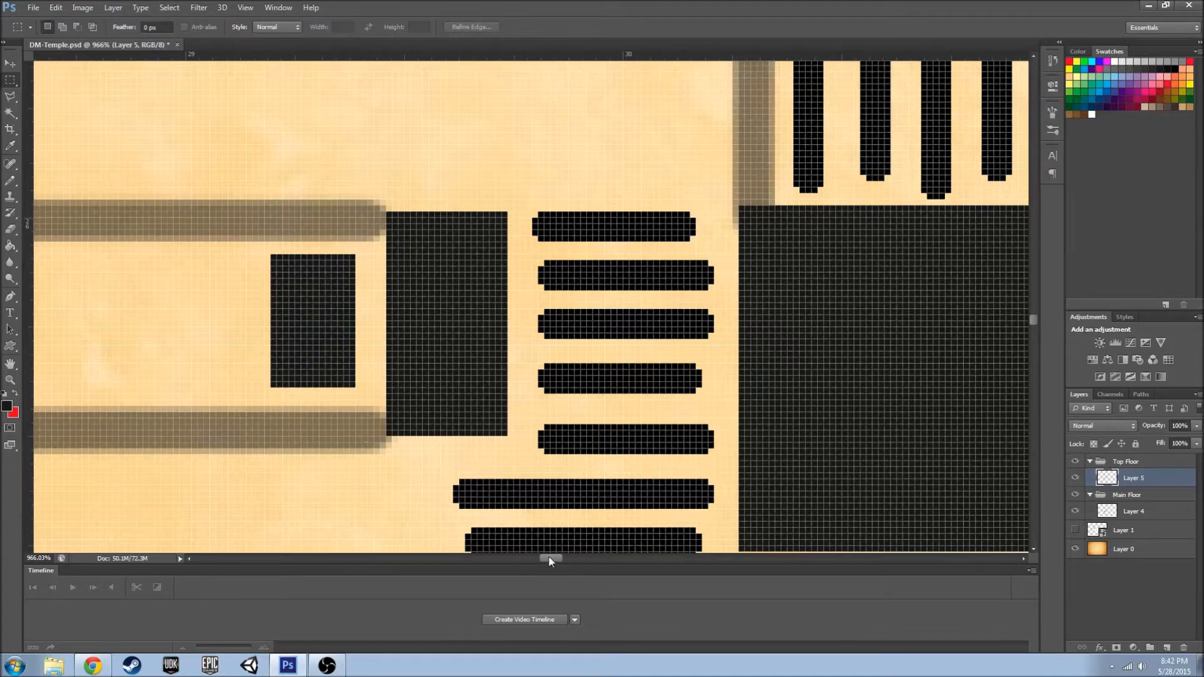
- Marquee-select and fill the middle and left small pillars between the lower railings on Layer 5
{"action": "left_click_drag", "start_coordinate": [546, 562], "coordinate": [522, 563]}
{"action": "left_click_drag", "start_coordinate": [735, 261], "coordinate": [844, 387]}
{"action": "key", "text": "g"}
{"action": "left_click", "coordinate": [804, 355]}
{"action": "key", "text": "m"}
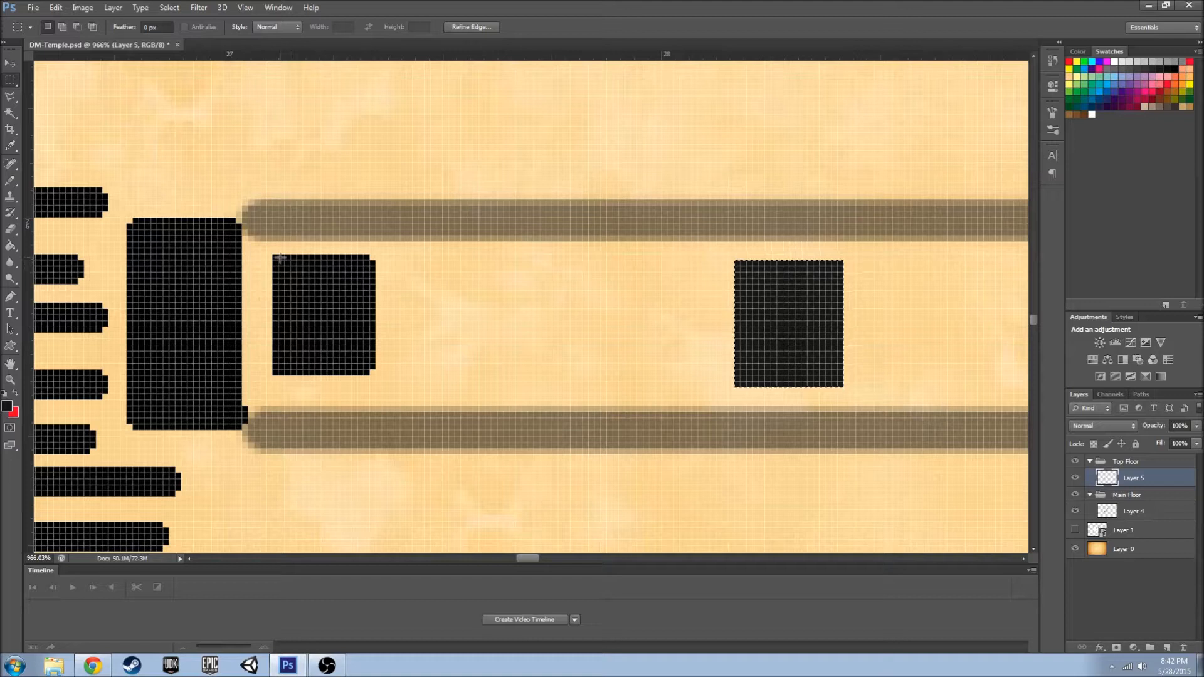
{"action": "left_click", "coordinate": [272, 254]}
{"action": "key", "text": "ctrl+d"}
{"action": "left_click_drag", "start_coordinate": [308, 295], "coordinate": [370, 372]}
{"action": "key", "text": "alt+BackSpace"}
- Marquee-select and fill the large pillar at the left end of the lower railings, and clear the selection with Layer 5 active
{"action": "mouse_move", "coordinate": [128, 219]}
{"action": "left_mouse_down"}
{"action": "mouse_move", "coordinate": [201, 309]}
{"action": "mouse_move", "coordinate": [247, 430]}
{"action": "left_mouse_up"}
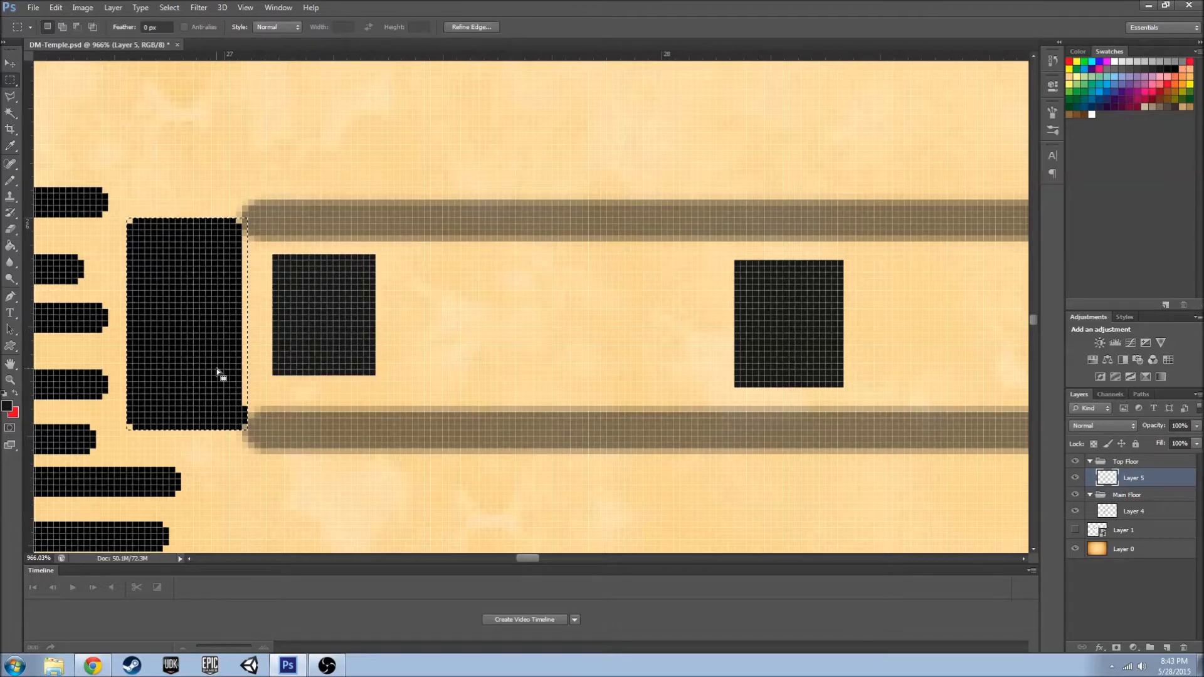
{"action": "key", "text": "g"}
{"action": "left_click", "coordinate": [217, 358]}
{"action": "key", "text": "alt+bracketleft"}
{"action": "left_click", "coordinate": [1144, 484]}
{"action": "key", "text": "m"}
{"action": "left_click", "coordinate": [450, 406]}
- Compare the filled lower pillars with the main floor by toggling the visibility of Layer 4
{"action": "scroll", "coordinate": [460, 339], "scroll_direction": "down", "scroll_amount": 8}
{"action": "left_click", "coordinate": [1076, 513]}
{"action": "left_click", "coordinate": [1076, 512]}
{"action": "left_click", "coordinate": [1076, 514]}
{"action": "scroll", "coordinate": [850, 458], "scroll_direction": "up", "scroll_amount": 6}
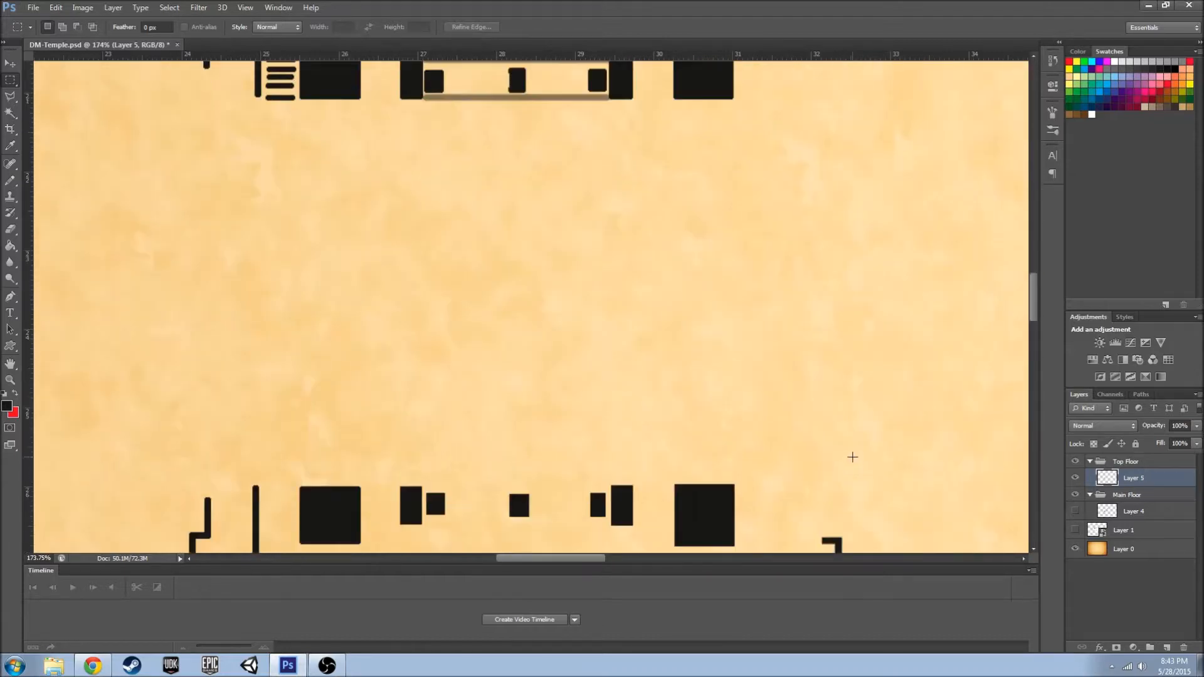
{"action": "scroll", "coordinate": [841, 461], "scroll_direction": "down", "scroll_amount": 2}
{"action": "scroll", "coordinate": [829, 467], "scroll_direction": "down", "scroll_amount": 3}
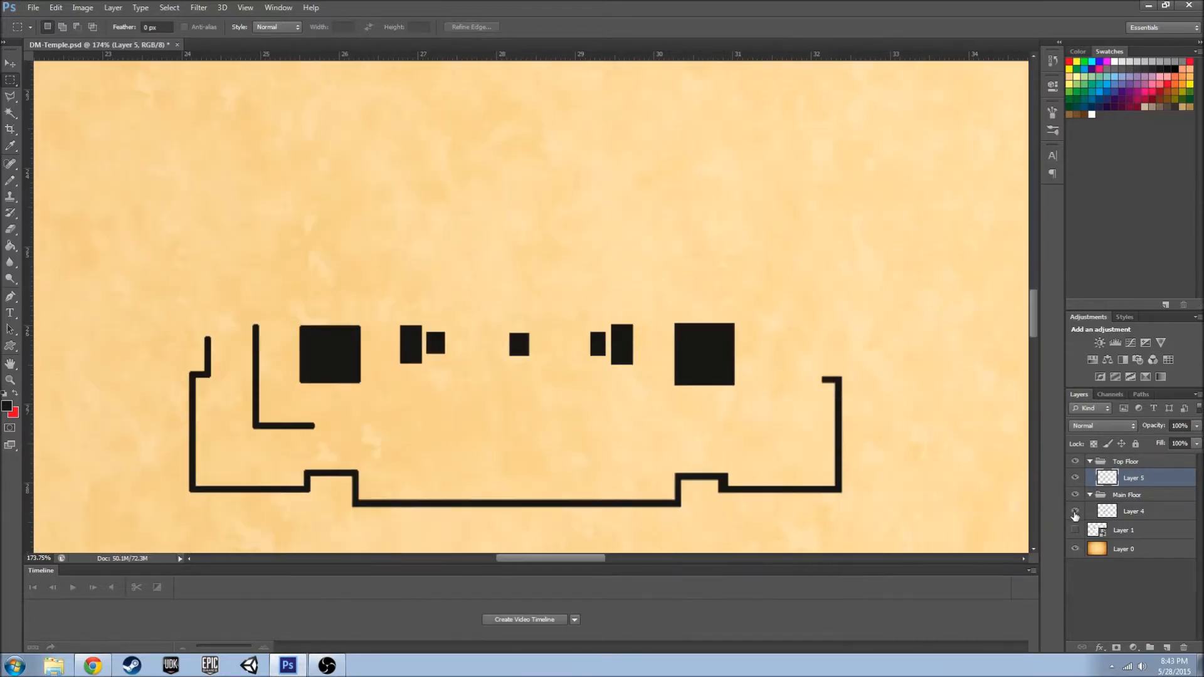
{"action": "left_click", "coordinate": [1076, 514]}
{"action": "scroll", "coordinate": [479, 489], "scroll_direction": "up", "scroll_amount": 5}
{"action": "scroll", "coordinate": [427, 427], "scroll_direction": "down", "scroll_amount": 5}
- Set the Pencil to the 35 px vertical-bar stair tip and widen its spacing slightly to match the lower-left stairs
{"action": "key", "text": "b"}
{"action": "left_click", "coordinate": [61, 27]}
{"action": "scroll", "coordinate": [84, 180], "scroll_direction": "down", "scroll_amount": 5}
{"action": "left_click", "coordinate": [24, 183]}
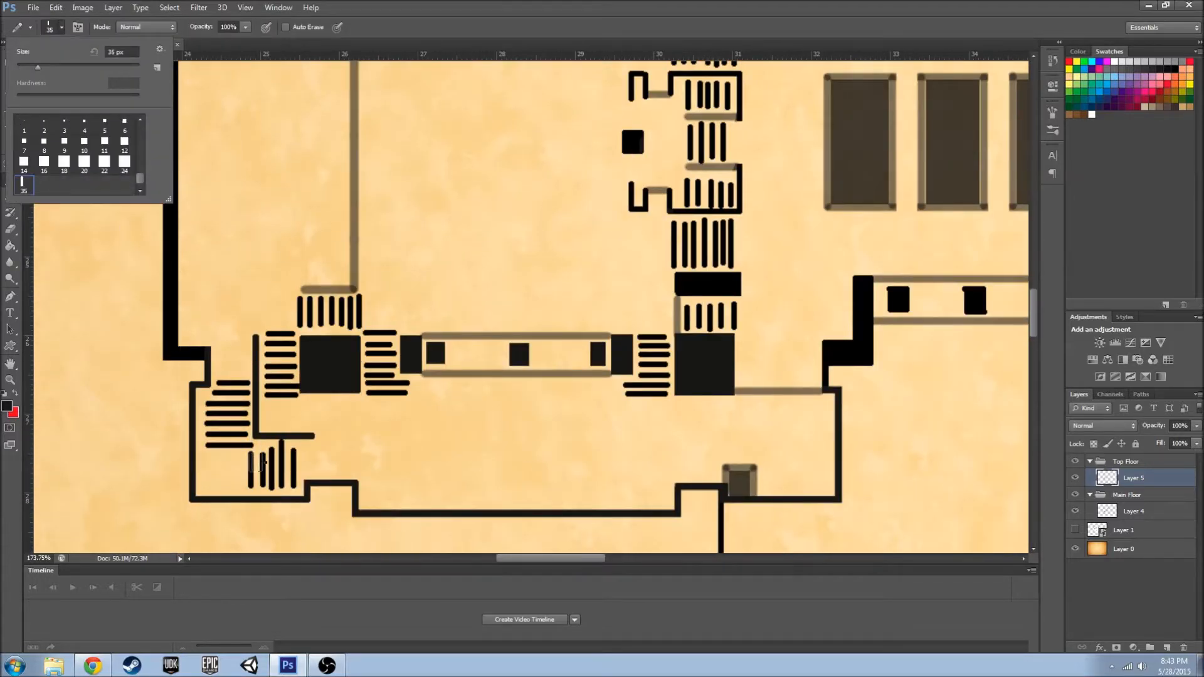
{"action": "left_click", "coordinate": [262, 462]}
{"action": "left_click", "coordinate": [1053, 112]}
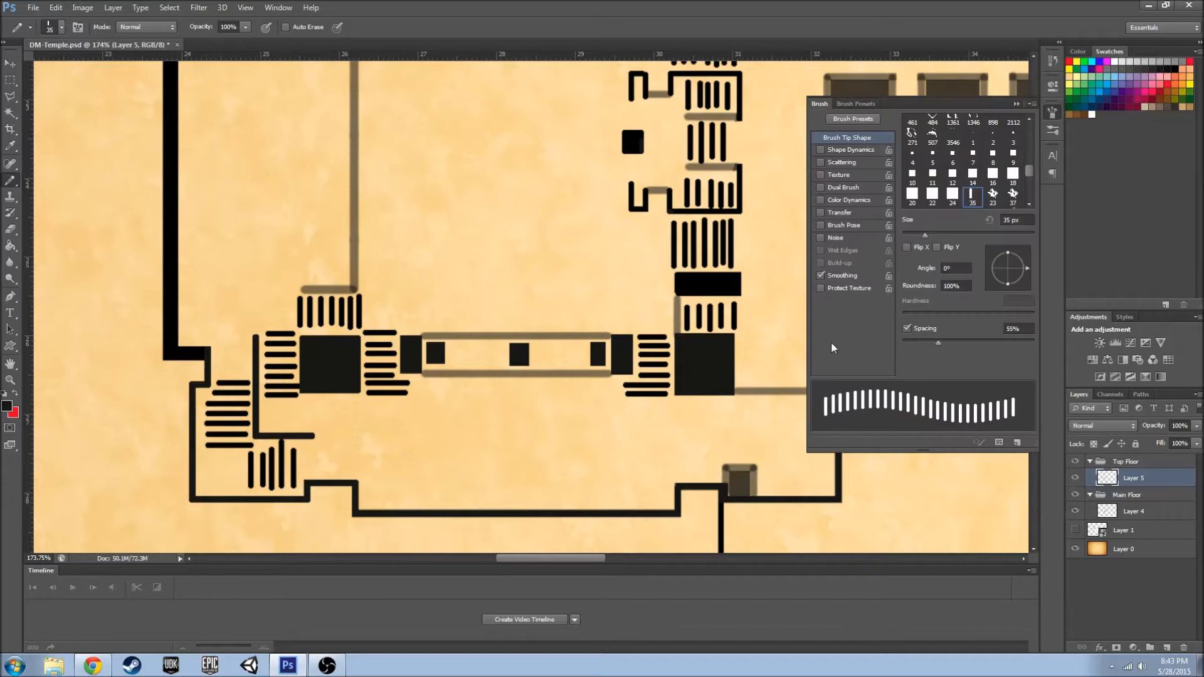
{"action": "left_click_drag", "start_coordinate": [938, 343], "coordinate": [941, 343]}
- Draw the vertical-bar stairs in the lower-left corner on Layer 5, adding one more bar with Layer 4 hidden
{"action": "left_click_drag", "start_coordinate": [251, 468], "coordinate": [296, 468]}
{"action": "left_click", "coordinate": [1075, 511]}
{"action": "left_click", "coordinate": [1075, 511]}
{"action": "left_click", "coordinate": [1076, 511]}
{"action": "left_click", "coordinate": [308, 458]}
{"action": "left_click", "coordinate": [1052, 112]}
- Switch the Pencil to a small round tip and trace the horizontal stairs left of the lower-left square pillar over Layer 4
{"action": "left_click", "coordinate": [61, 27]}
{"action": "scroll", "coordinate": [27, 153], "scroll_direction": "up", "scroll_amount": 5}
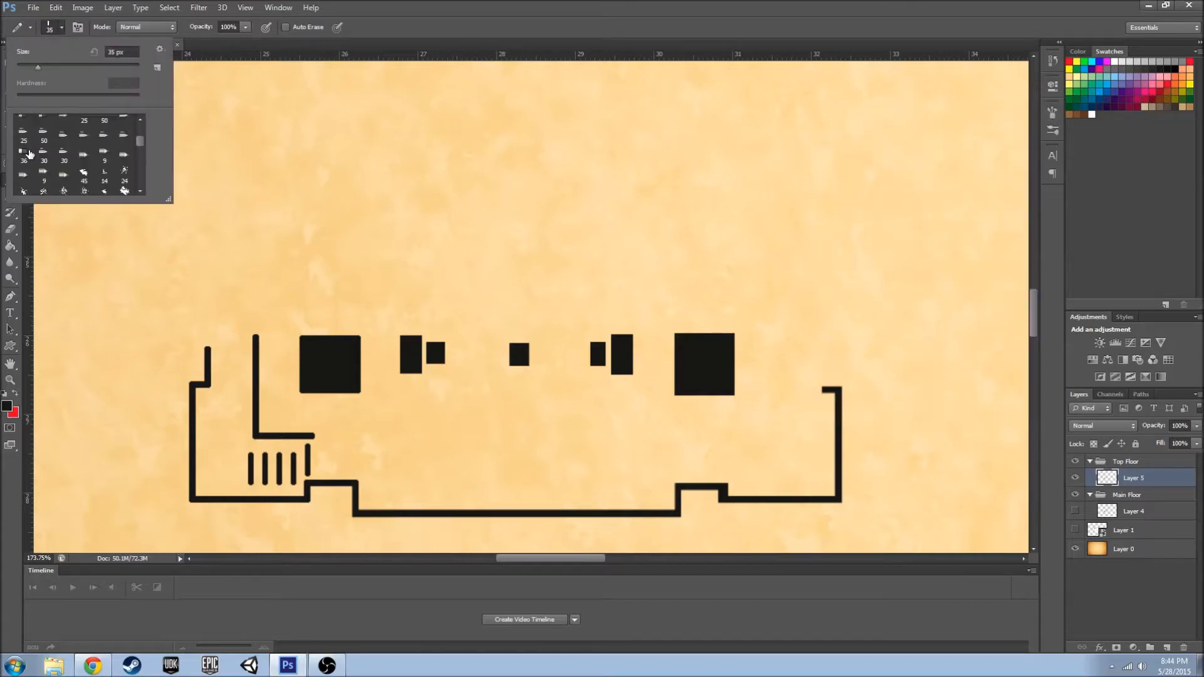
{"action": "double_click", "coordinate": [24, 126]}
{"action": "left_click", "coordinate": [1075, 512]}
{"action": "scroll", "coordinate": [262, 359], "scroll_direction": "up", "scroll_amount": 8}
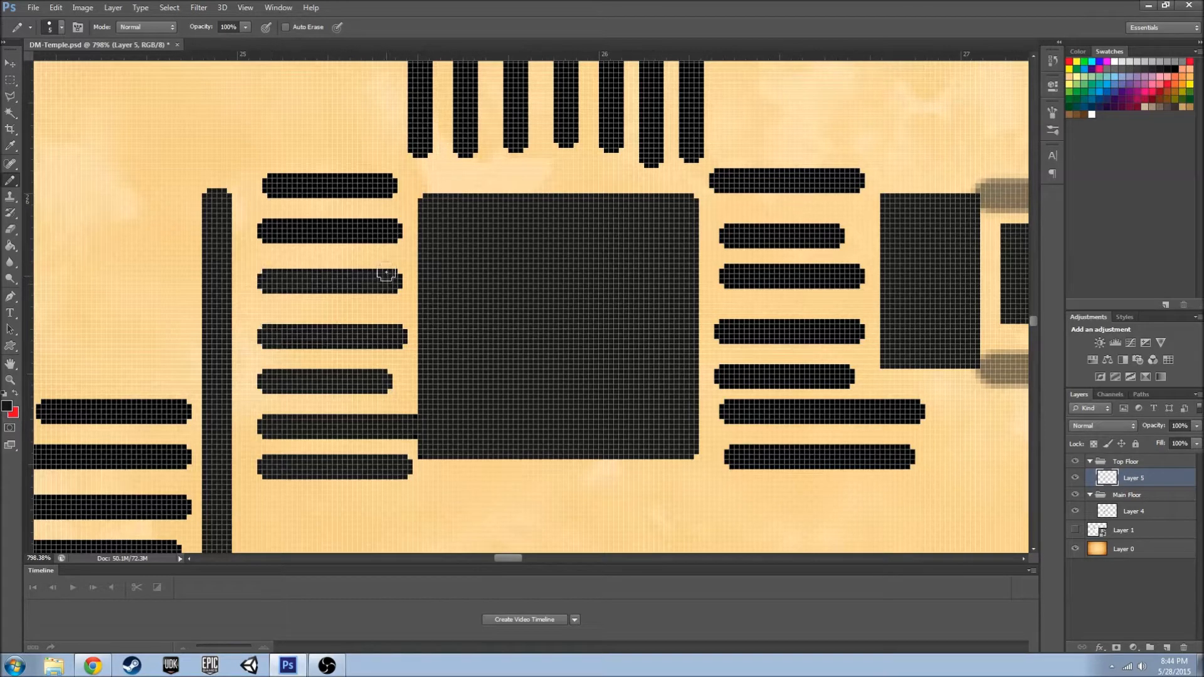
{"action": "scroll", "coordinate": [277, 186], "scroll_direction": "down", "scroll_amount": 10}
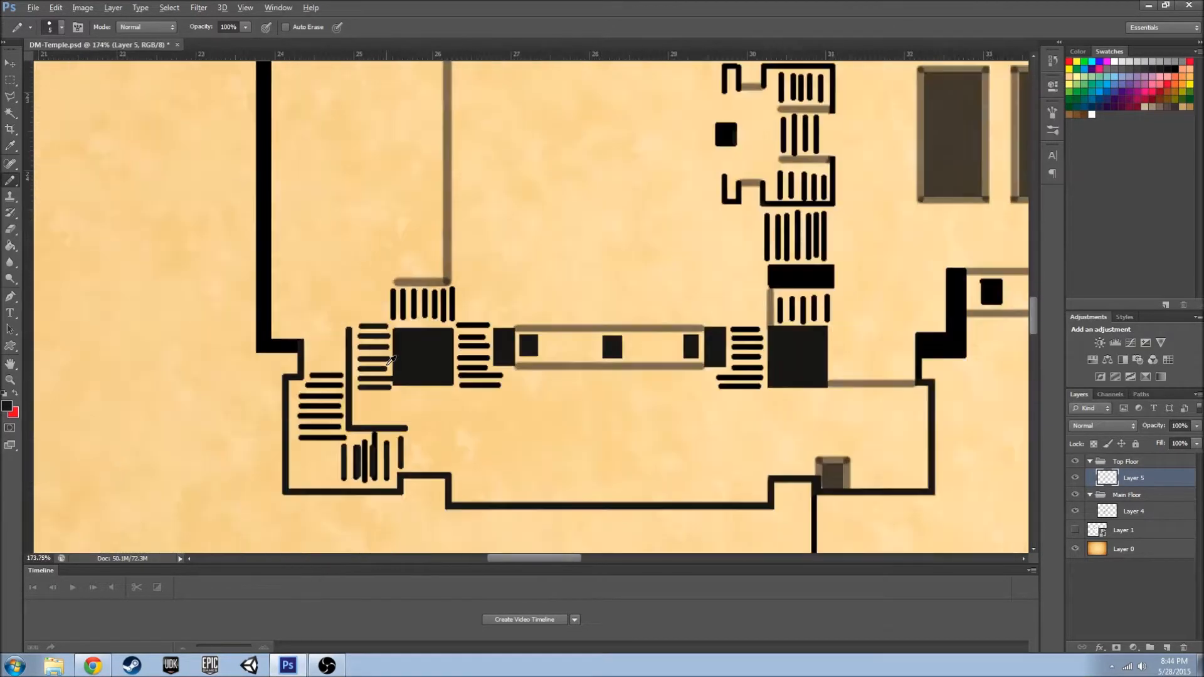
- Compare the top-floor drawing with the main floor by toggling the visibility of Layer 4
{"action": "left_click", "coordinate": [1075, 512]}
{"action": "left_click", "coordinate": [1075, 512]}
{"action": "left_click", "coordinate": [1075, 511]}
{"action": "left_click", "coordinate": [1075, 511]}
{"action": "left_click", "coordinate": [1075, 512]}
{"action": "scroll", "coordinate": [552, 150], "scroll_direction": "up", "scroll_amount": 5}
{"action": "scroll", "coordinate": [533, 201], "scroll_direction": "down", "scroll_amount": 7}
{"action": "left_click", "coordinate": [1078, 514]}
{"action": "left_click", "coordinate": [1078, 515]}
{"action": "left_click", "coordinate": [1078, 514]}
{"action": "left_click", "coordinate": [1078, 514]}
{"action": "left_click", "coordinate": [1078, 515]}
{"action": "left_click", "coordinate": [1079, 514]}
{"action": "left_click", "coordinate": [1078, 514]}
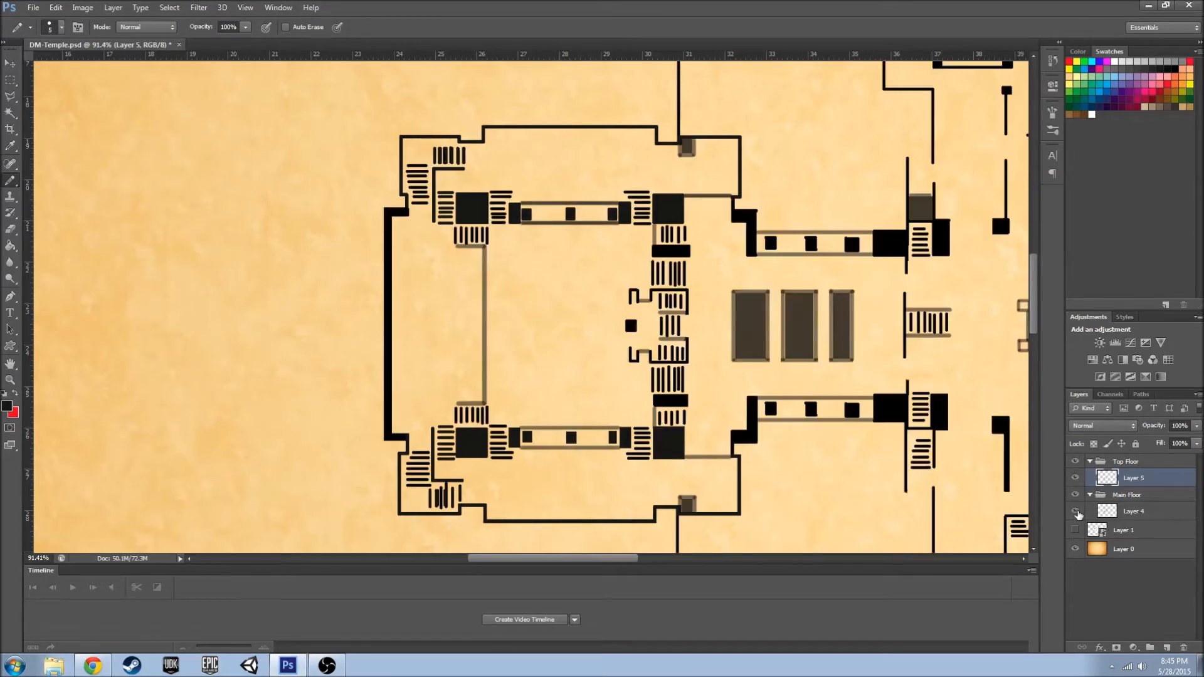
{"action": "left_click", "coordinate": [1078, 514]}
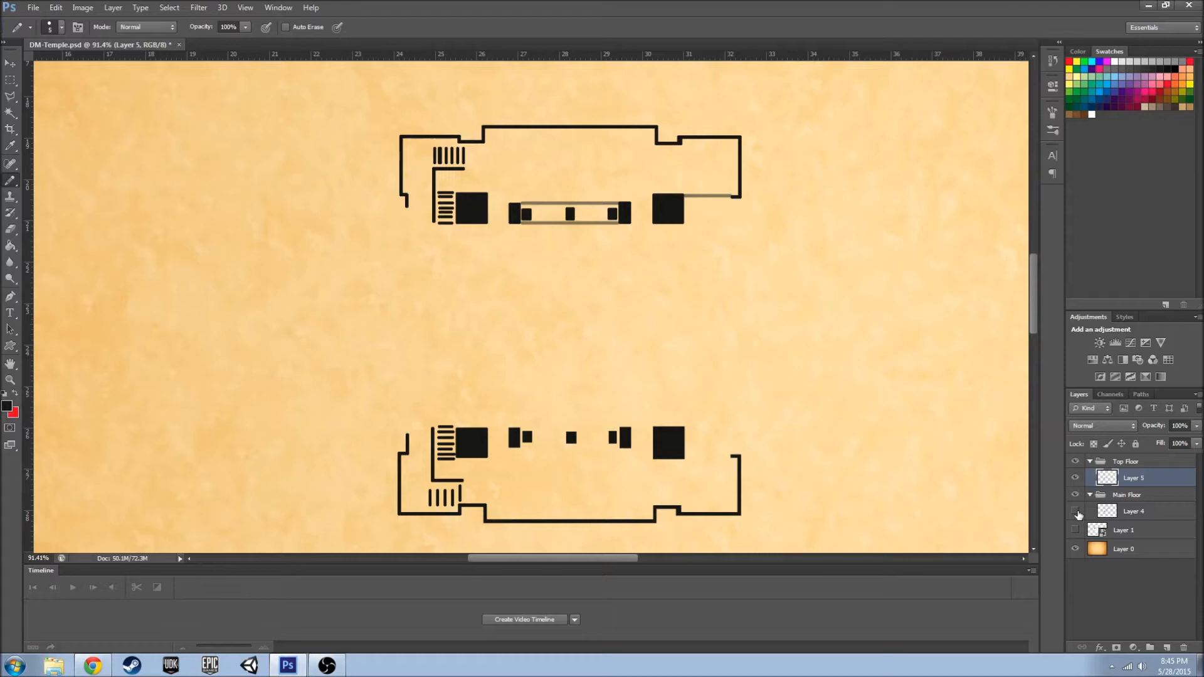
{"action": "left_click", "coordinate": [1078, 515]}
{"action": "left_click", "coordinate": [1078, 515]}
{"action": "left_click", "coordinate": [1079, 515]}
{"action": "left_click", "coordinate": [1078, 514]}
{"action": "left_click", "coordinate": [1079, 515]}
- Draw the two horizontal railings between the lower large pillars on Layer 5 with the Brush at 50% opacity
{"action": "left_click", "coordinate": [7, 181]}
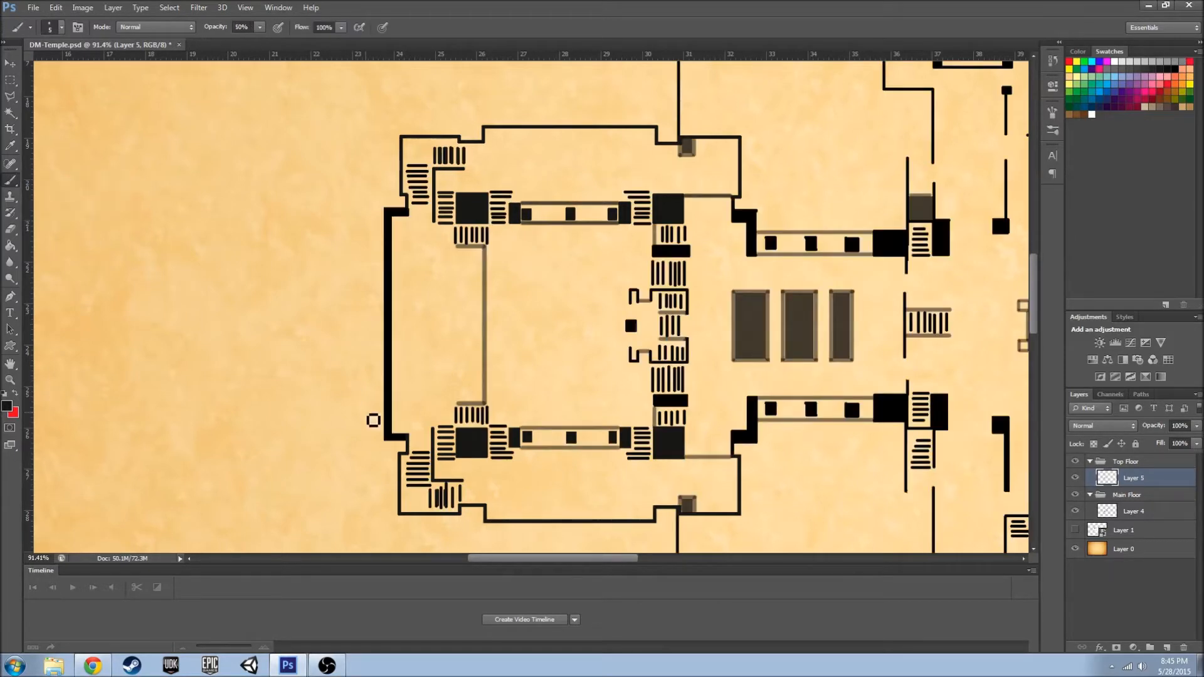
{"action": "scroll", "coordinate": [537, 458], "scroll_direction": "up", "scroll_amount": 6}
{"action": "left_click_drag", "start_coordinate": [538, 559], "coordinate": [544, 559]}
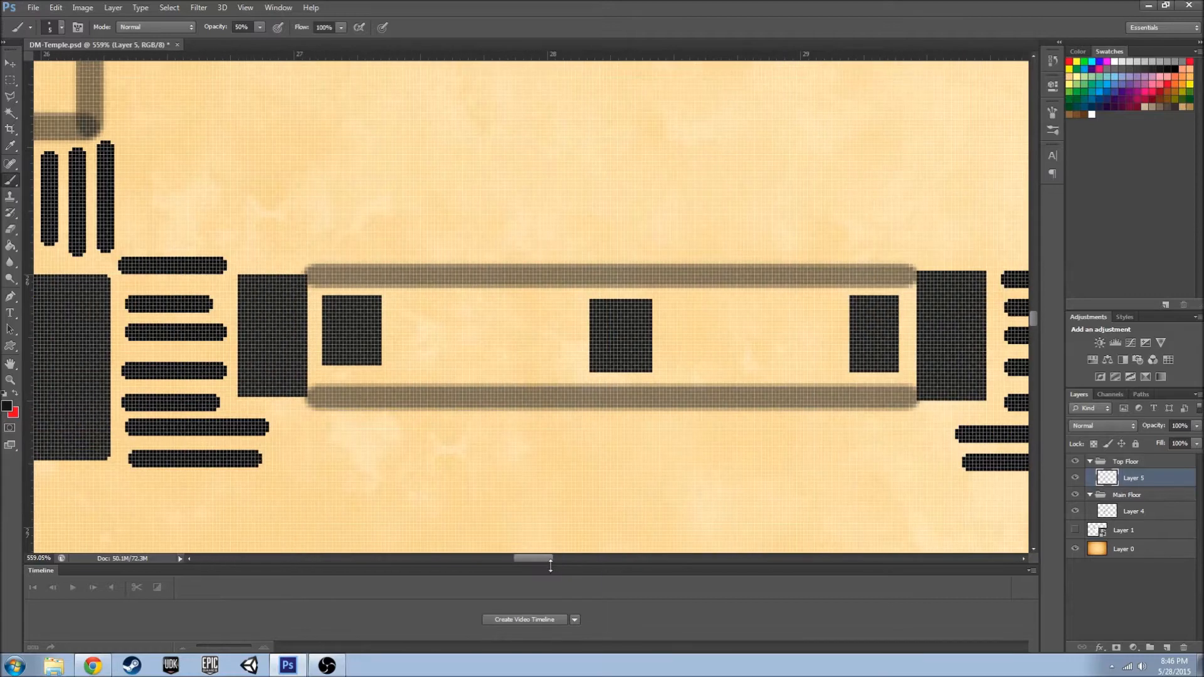
{"action": "left_click_drag", "start_coordinate": [315, 397], "coordinate": [916, 397]}
{"action": "left_click_drag", "start_coordinate": [307, 276], "coordinate": [911, 277]}
- Trace the thin railing right of the lower-right square pillar on Layer 5 and save the document
{"action": "scroll", "coordinate": [911, 277], "scroll_direction": "down", "scroll_amount": 5}
{"action": "scroll", "coordinate": [887, 470], "scroll_direction": "up", "scroll_amount": 6}
{"action": "left_click_drag", "start_coordinate": [489, 409], "coordinate": [869, 410]}
{"action": "scroll", "coordinate": [719, 448], "scroll_direction": "down", "scroll_amount": 6}
{"action": "left_click", "coordinate": [32, 7]}
{"action": "left_click", "coordinate": [55, 148]}
- Draw a vertical 50% opacity railing on Layer 4 across the wall gap below the stairs in the map's lower-right room
{"action": "left_click_drag", "start_coordinate": [518, 558], "coordinate": [596, 559]}
{"action": "scroll", "coordinate": [510, 481], "scroll_direction": "down", "scroll_amount": 3}
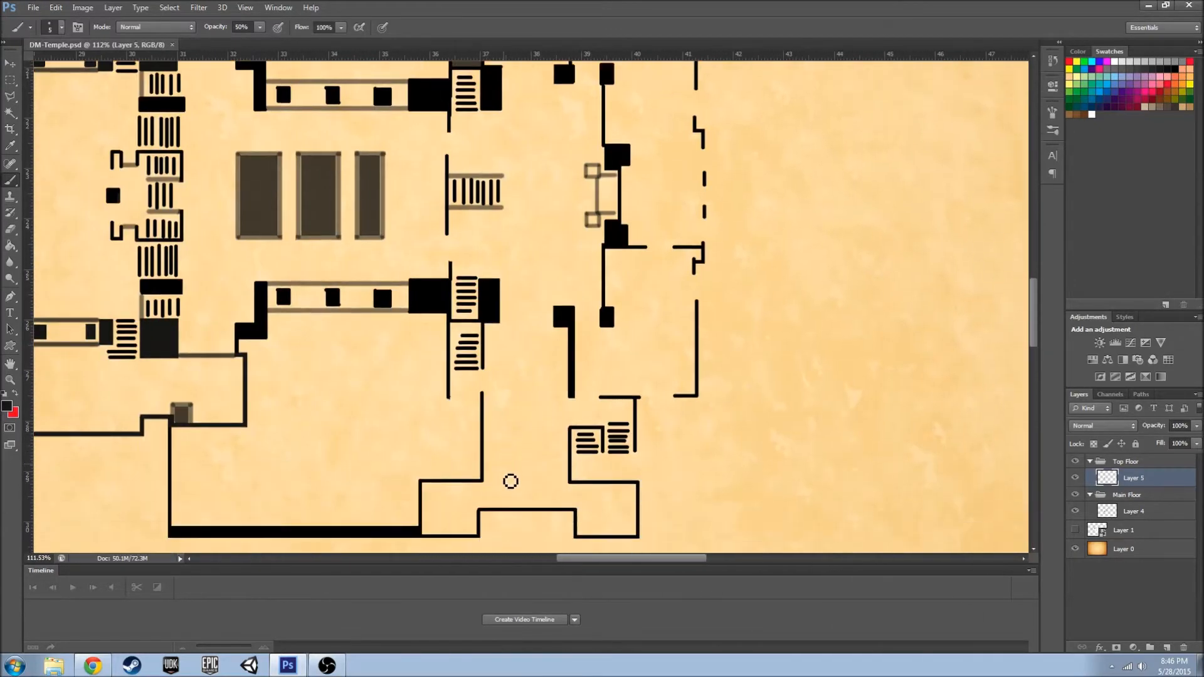
{"action": "scroll", "coordinate": [510, 481], "scroll_direction": "down", "scroll_amount": 1}
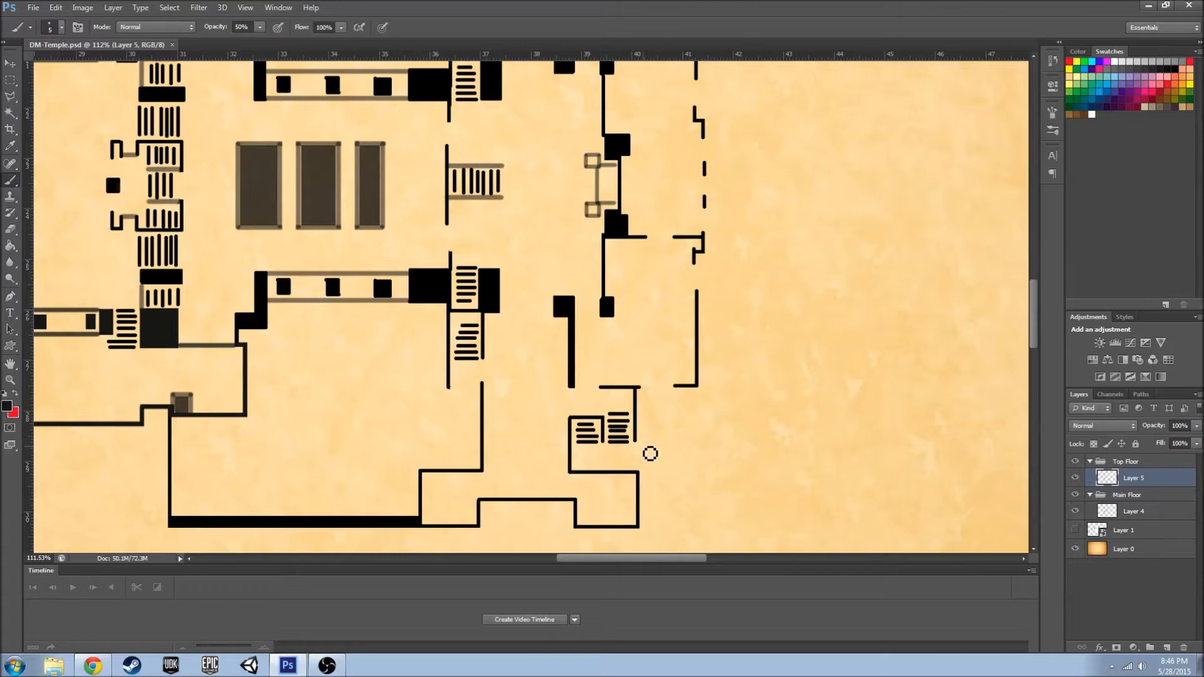
{"action": "left_click", "coordinate": [1147, 510]}
{"action": "scroll", "coordinate": [782, 514], "scroll_direction": "up", "scroll_amount": 6}
{"action": "scroll", "coordinate": [739, 499], "scroll_direction": "down", "scroll_amount": 6}
{"action": "scroll", "coordinate": [645, 470], "scroll_direction": "up", "scroll_amount": 6}
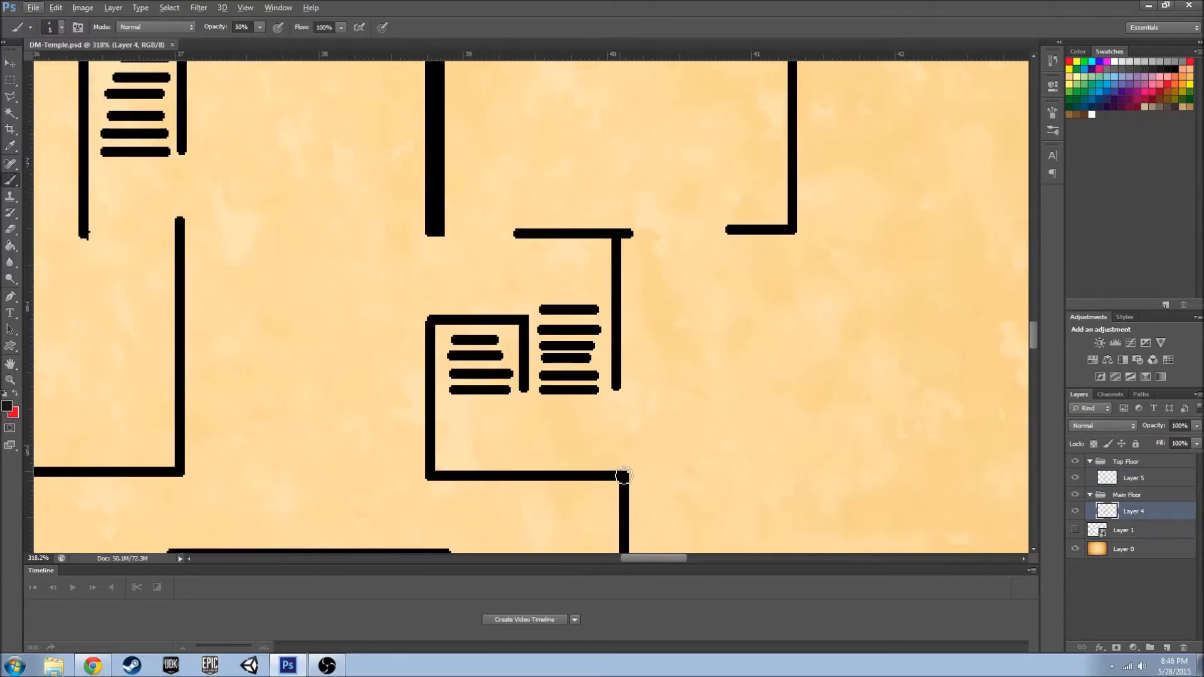
{"action": "left_click_drag", "start_coordinate": [625, 471], "coordinate": [624, 386]}
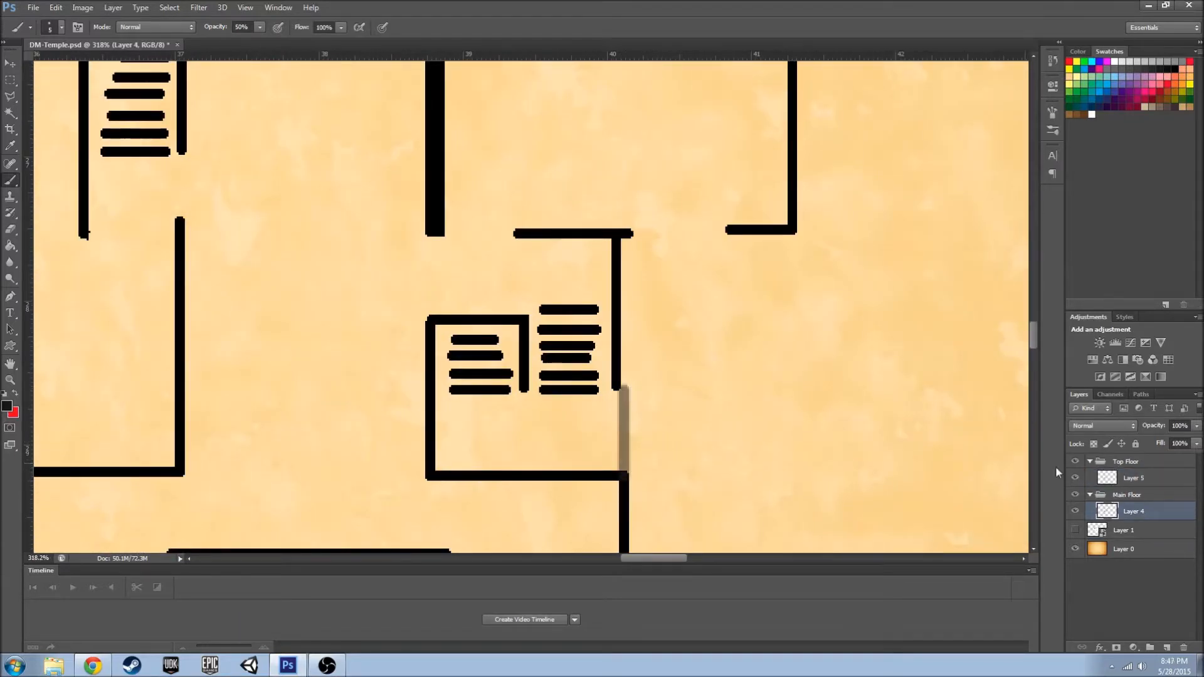
- Thicken the vertical wall beside the lower-right room's stairs on Layer 4 with the Pencil, repainting it in the black sampled from existing linework
{"action": "right_click", "coordinate": [10, 180]}
{"action": "left_click", "coordinate": [63, 193]}
{"action": "left_click", "coordinate": [625, 390]}
{"action": "left_click", "coordinate": [623, 330], "text": "shift"}
{"action": "scroll", "coordinate": [595, 277], "scroll_direction": "up", "scroll_amount": 5}
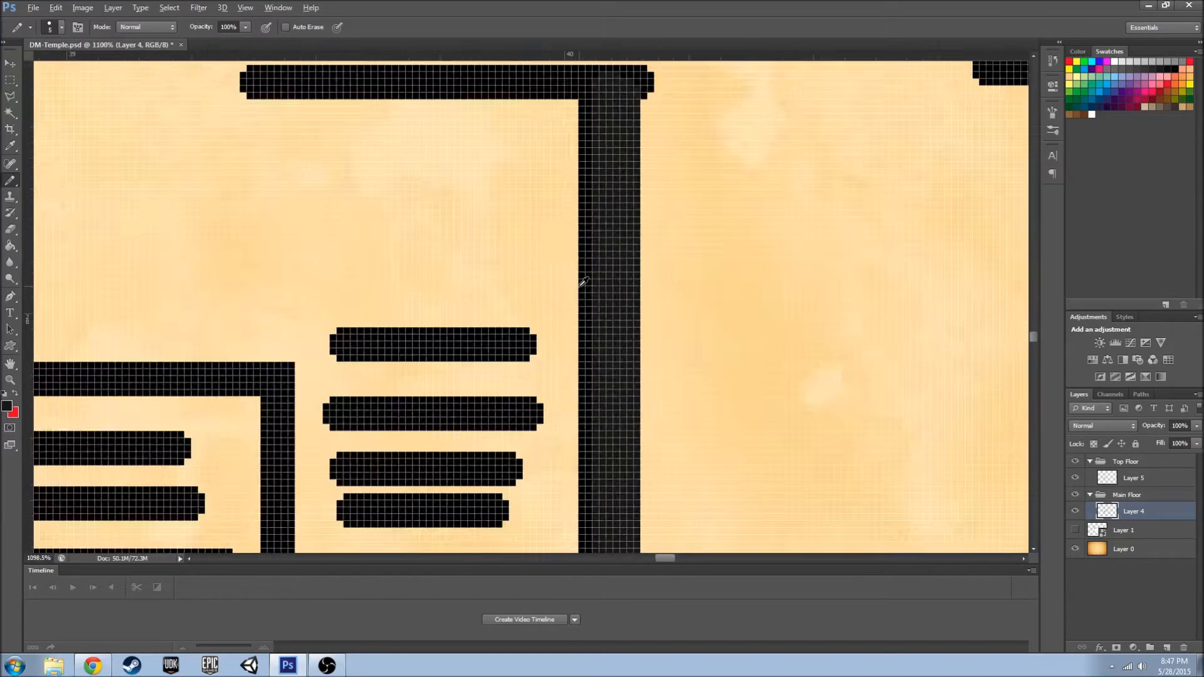
{"action": "scroll", "coordinate": [599, 341], "scroll_direction": "down", "scroll_amount": 5}
{"action": "left_click", "coordinate": [496, 376], "text": "alt"}
{"action": "left_click_drag", "start_coordinate": [608, 436], "coordinate": [606, 266]}
{"action": "scroll", "coordinate": [599, 389], "scroll_direction": "down", "scroll_amount": 3}
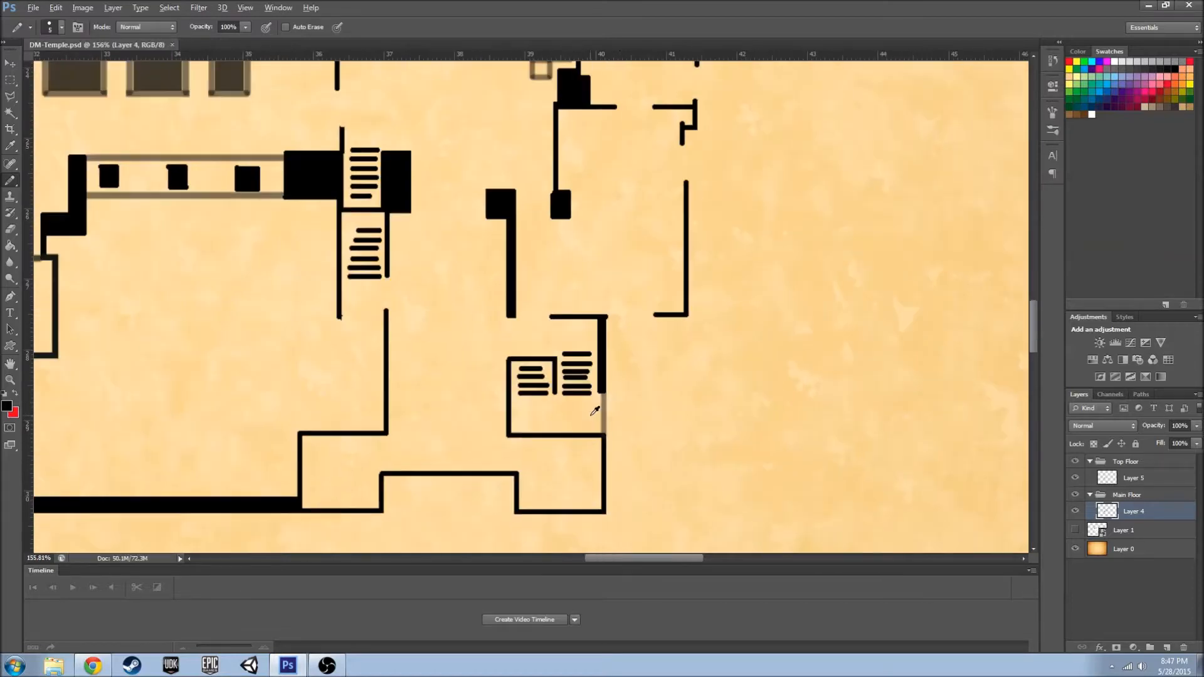
{"action": "scroll", "coordinate": [626, 402], "scroll_direction": "up", "scroll_amount": 2}
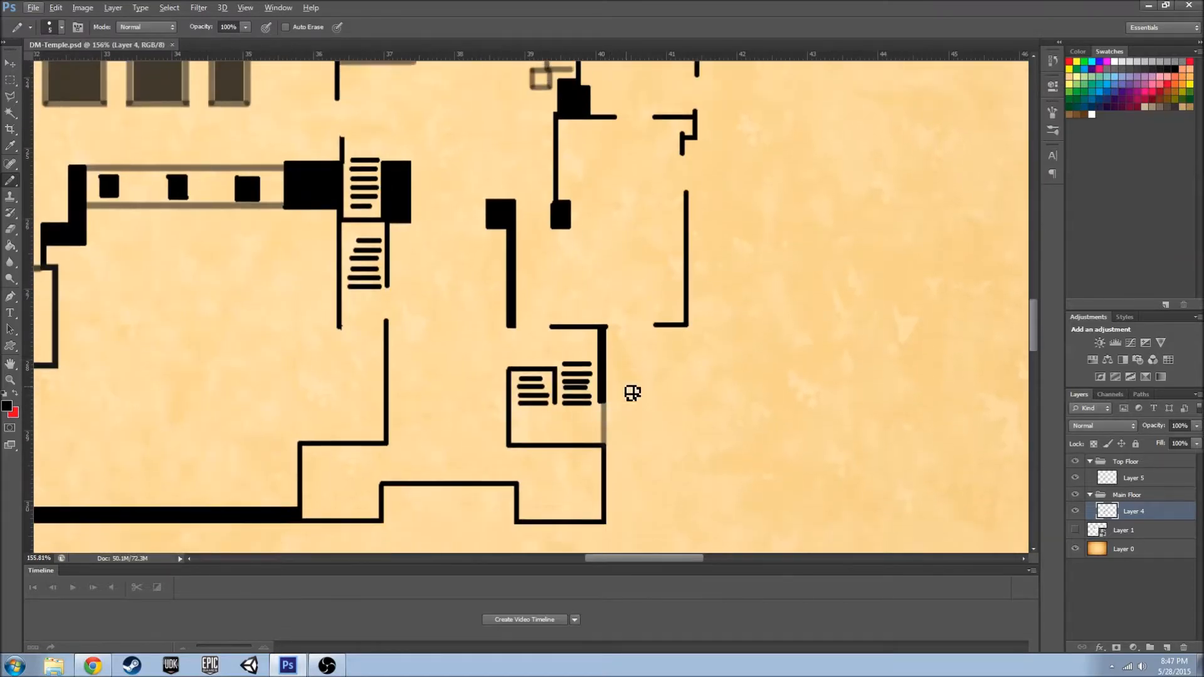
- Erase an opening in the middle of the vertical wall between the two square pillars on the map's right side
{"action": "scroll", "coordinate": [645, 405], "scroll_direction": "up", "scroll_amount": 5}
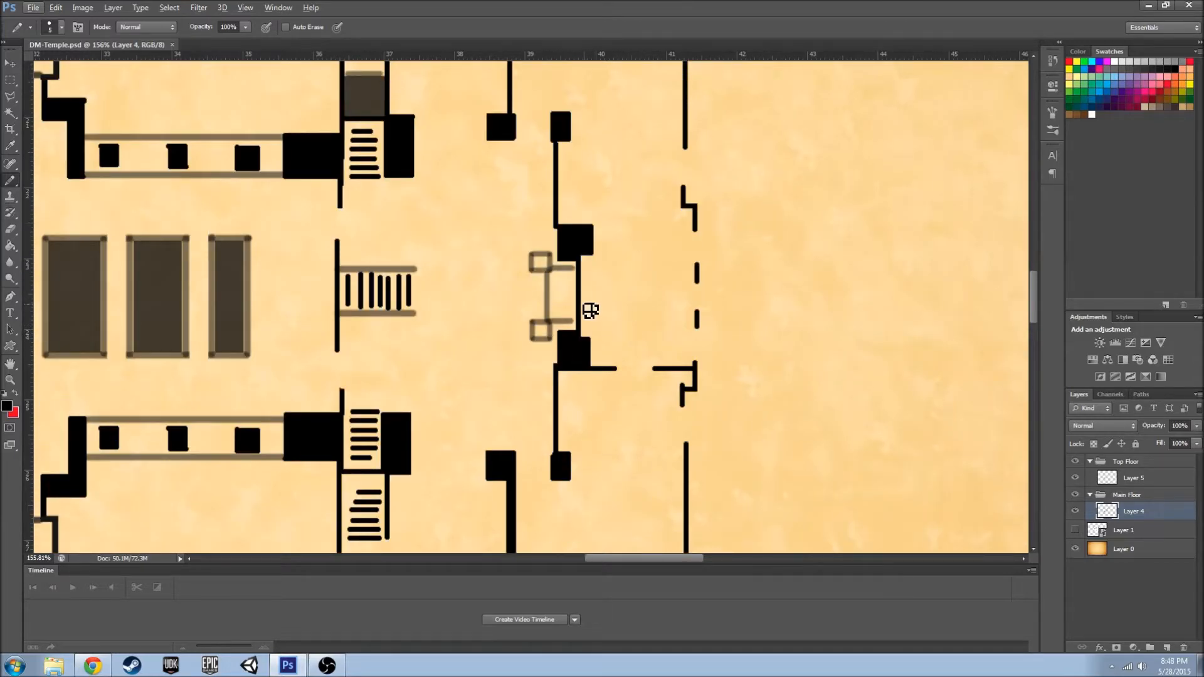
{"action": "key", "text": "e"}
{"action": "left_click", "coordinate": [630, 324]}
{"action": "scroll", "coordinate": [576, 280], "scroll_direction": "up", "scroll_amount": 5}
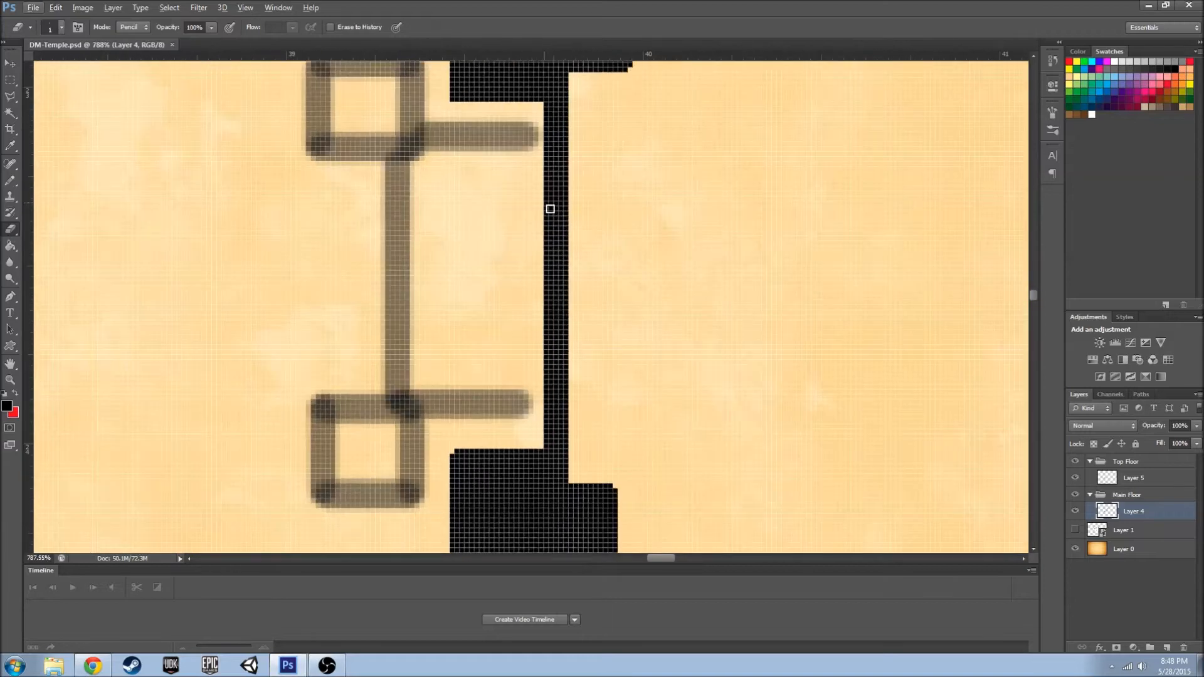
{"action": "key", "text": "b"}
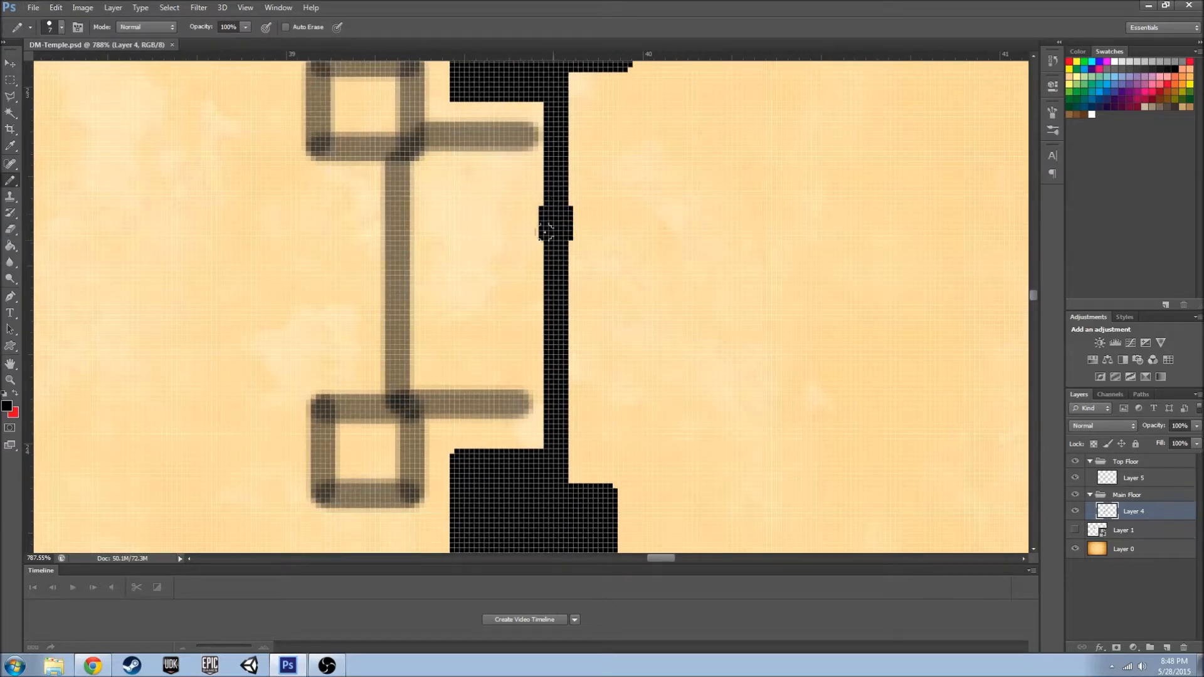
{"action": "key", "text": "e"}
{"action": "mouse_move", "coordinate": [554, 234]}
{"action": "left_mouse_down"}
{"action": "mouse_move", "coordinate": [552, 329]}
{"action": "mouse_move", "coordinate": [553, 211]}
{"action": "mouse_move", "coordinate": [540, 324]}
{"action": "mouse_move", "coordinate": [552, 214]}
{"action": "mouse_move", "coordinate": [553, 342]}
{"action": "left_mouse_up"}
{"action": "scroll", "coordinate": [623, 321], "scroll_direction": "down", "scroll_amount": 1}
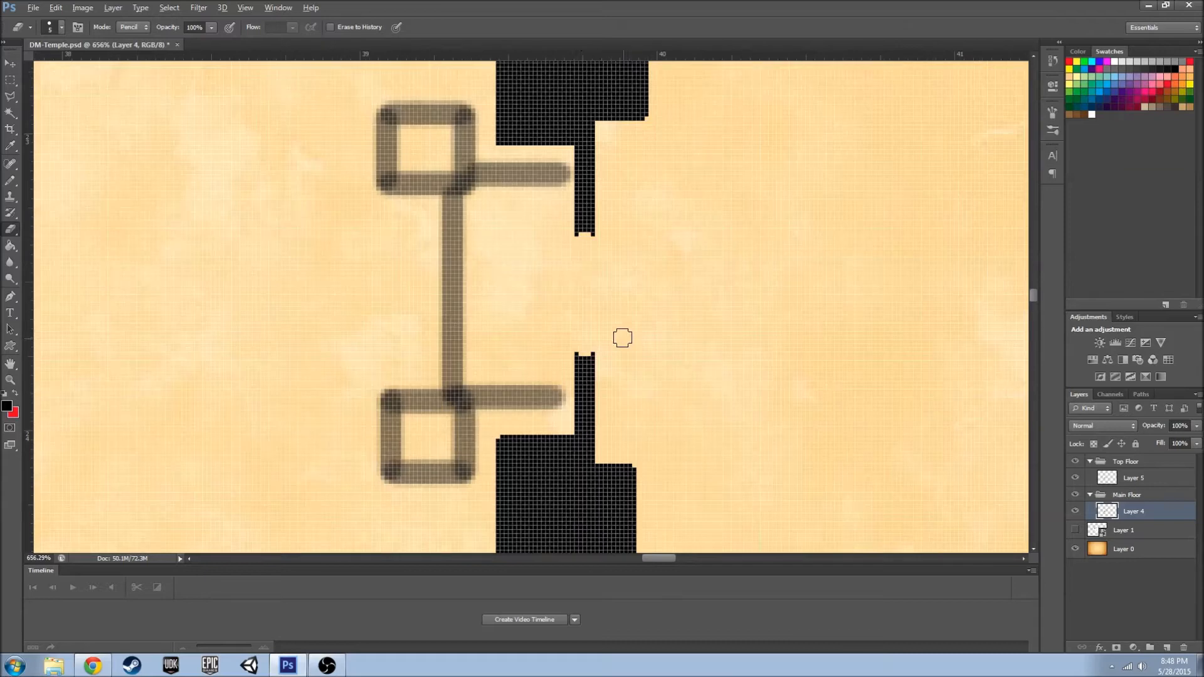
- Draw a 50% opacity Brush railing across the opening between the two square pillars on Layer 4, and save the document
{"action": "left_click", "coordinate": [10, 180]}
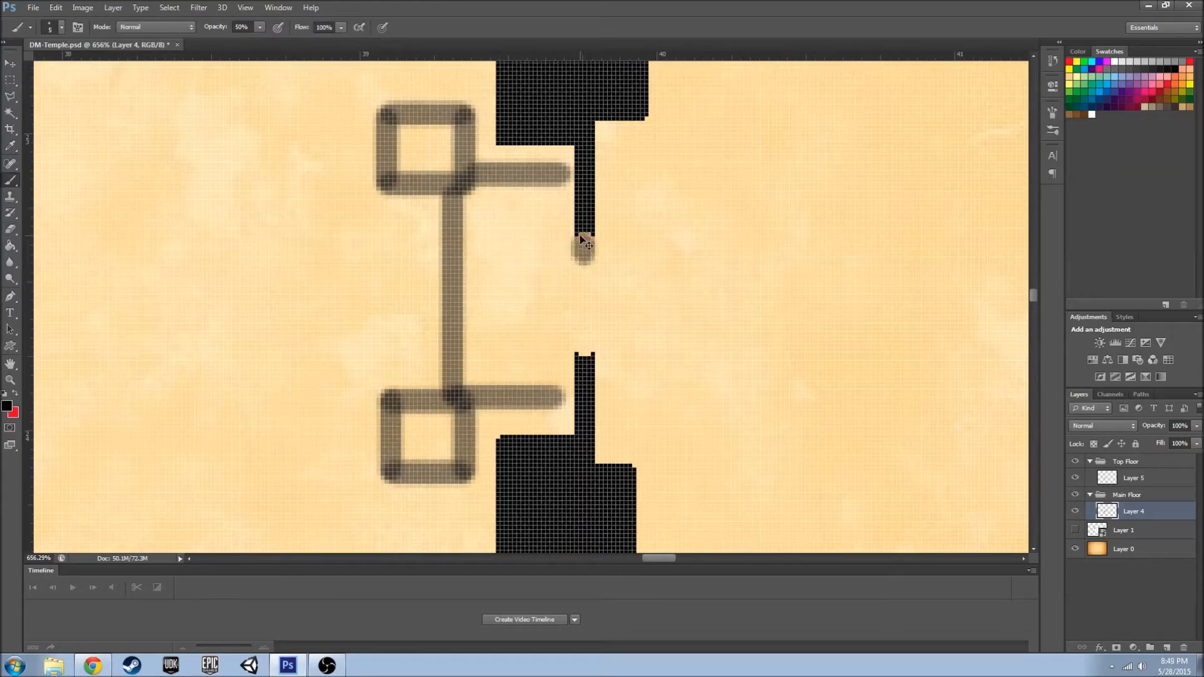
{"action": "left_click_drag", "start_coordinate": [583, 241], "coordinate": [584, 359]}
{"action": "scroll", "coordinate": [634, 352], "scroll_direction": "down", "scroll_amount": 7}
{"action": "scroll", "coordinate": [716, 444], "scroll_direction": "down", "scroll_amount": 2}
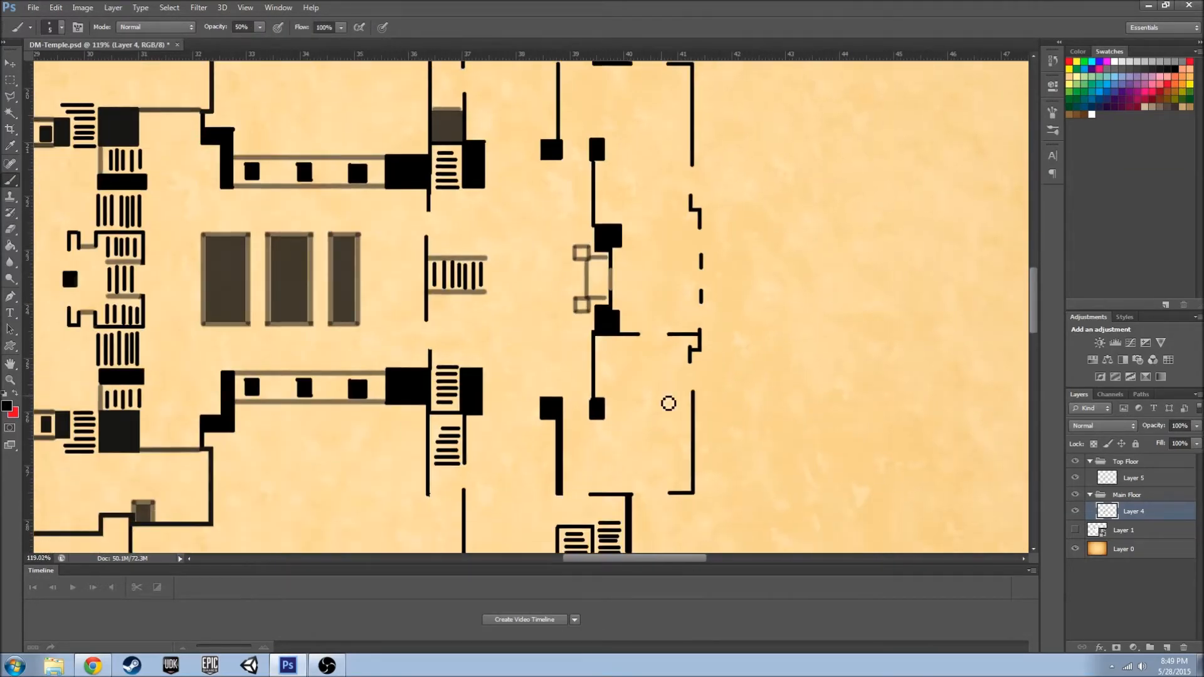
{"action": "scroll", "coordinate": [667, 404], "scroll_direction": "up", "scroll_amount": 1}
{"action": "left_click", "coordinate": [33, 7]}
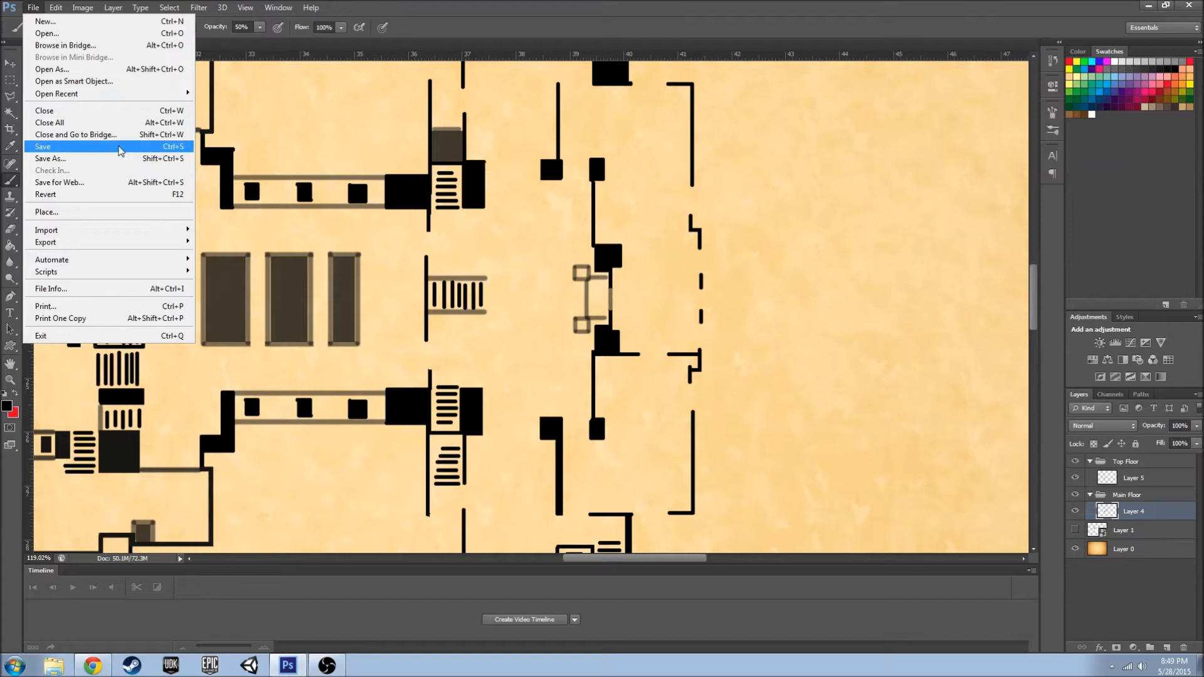
{"action": "left_click", "coordinate": [121, 150]}
- Draw a vertical 50% opacity railing on Layer 4 across the gap between the upper-right corner room and the square pillar below it
{"action": "scroll", "coordinate": [614, 407], "scroll_direction": "right", "scroll_amount": 3}
{"action": "scroll", "coordinate": [618, 411], "scroll_direction": "up", "scroll_amount": 2}
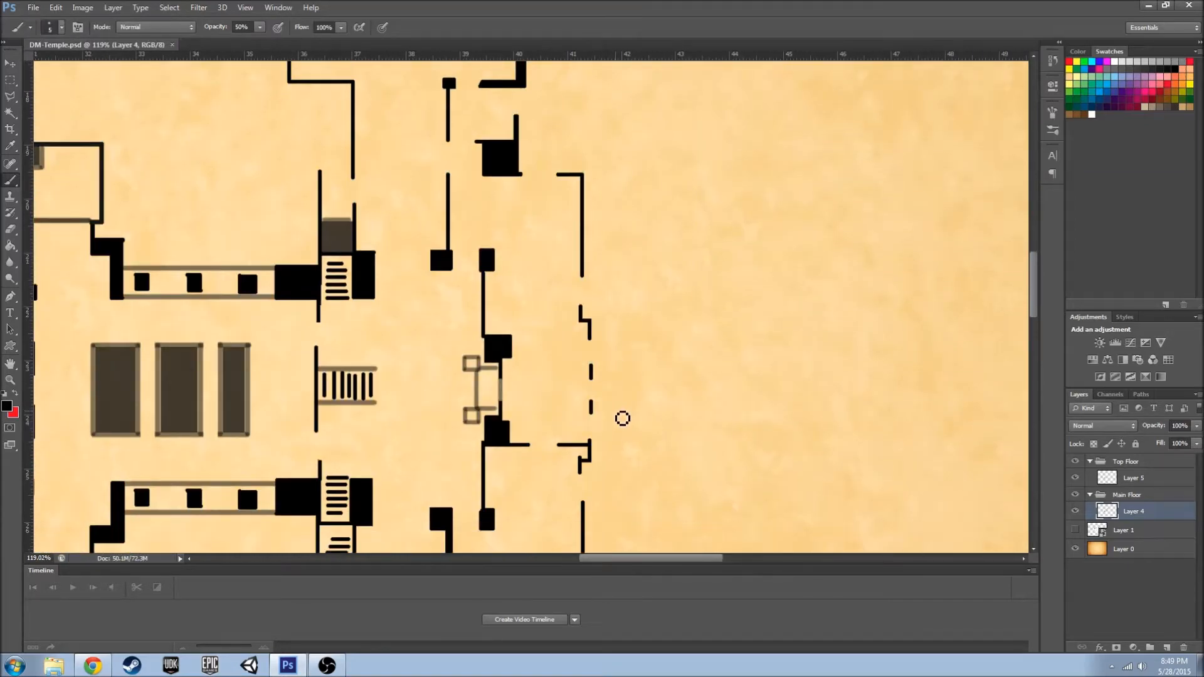
{"action": "scroll", "coordinate": [623, 418], "scroll_direction": "down", "scroll_amount": 2}
{"action": "scroll", "coordinate": [622, 418], "scroll_direction": "up", "scroll_amount": 4}
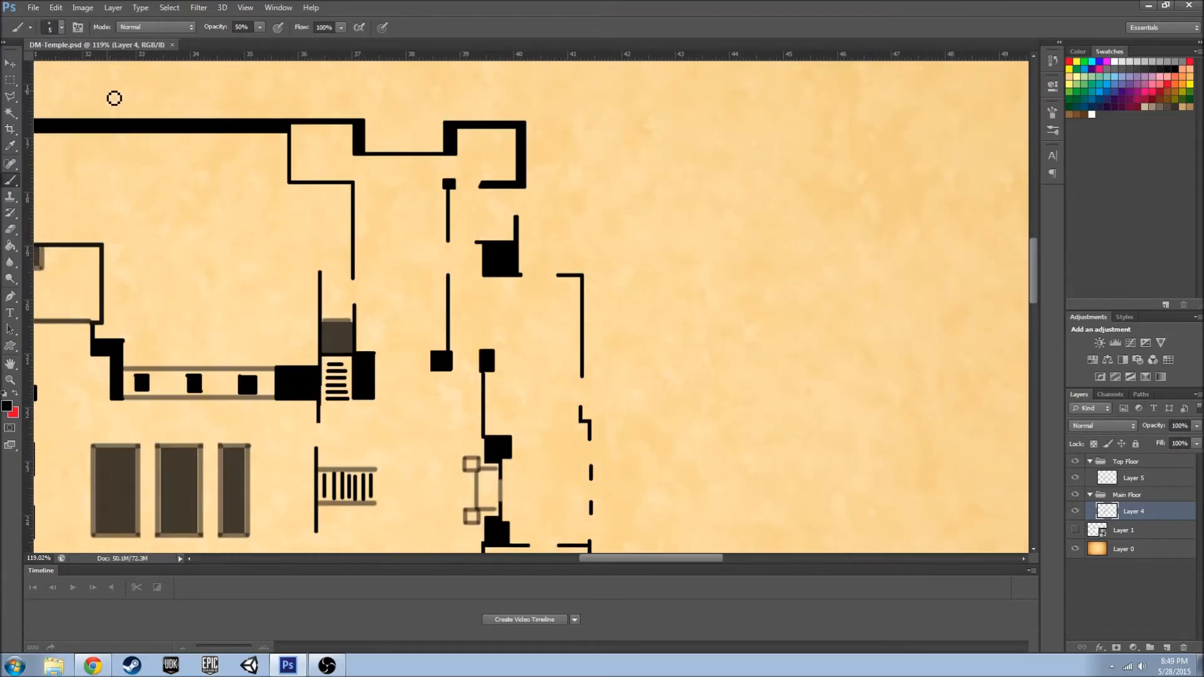
{"action": "left_click", "coordinate": [32, 8]}
{"action": "left_click", "coordinate": [747, 323]}
{"action": "scroll", "coordinate": [529, 443], "scroll_direction": "down", "scroll_amount": 2}
{"action": "scroll", "coordinate": [525, 449], "scroll_direction": "down", "scroll_amount": 1}
{"action": "scroll", "coordinate": [596, 323], "scroll_direction": "up", "scroll_amount": 3}
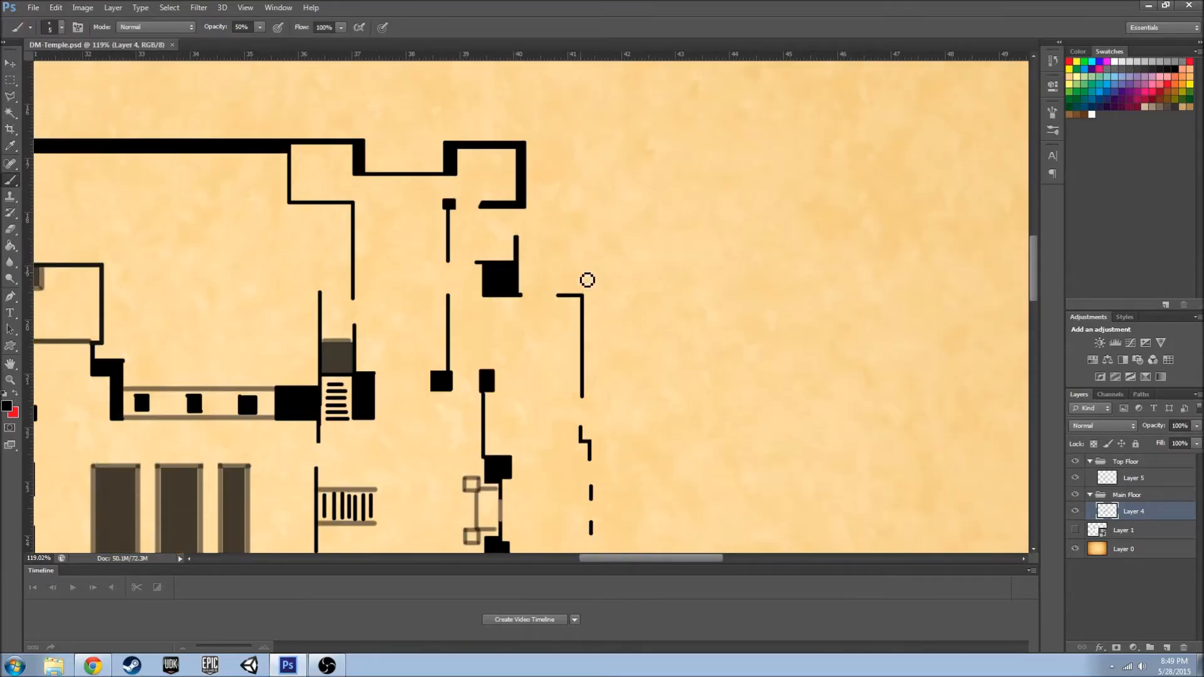
{"action": "scroll", "coordinate": [507, 282], "scroll_direction": "up", "scroll_amount": 5}
{"action": "left_click_drag", "start_coordinate": [506, 293], "coordinate": [506, 162]}
{"action": "scroll", "coordinate": [505, 162], "scroll_direction": "down", "scroll_amount": 8}
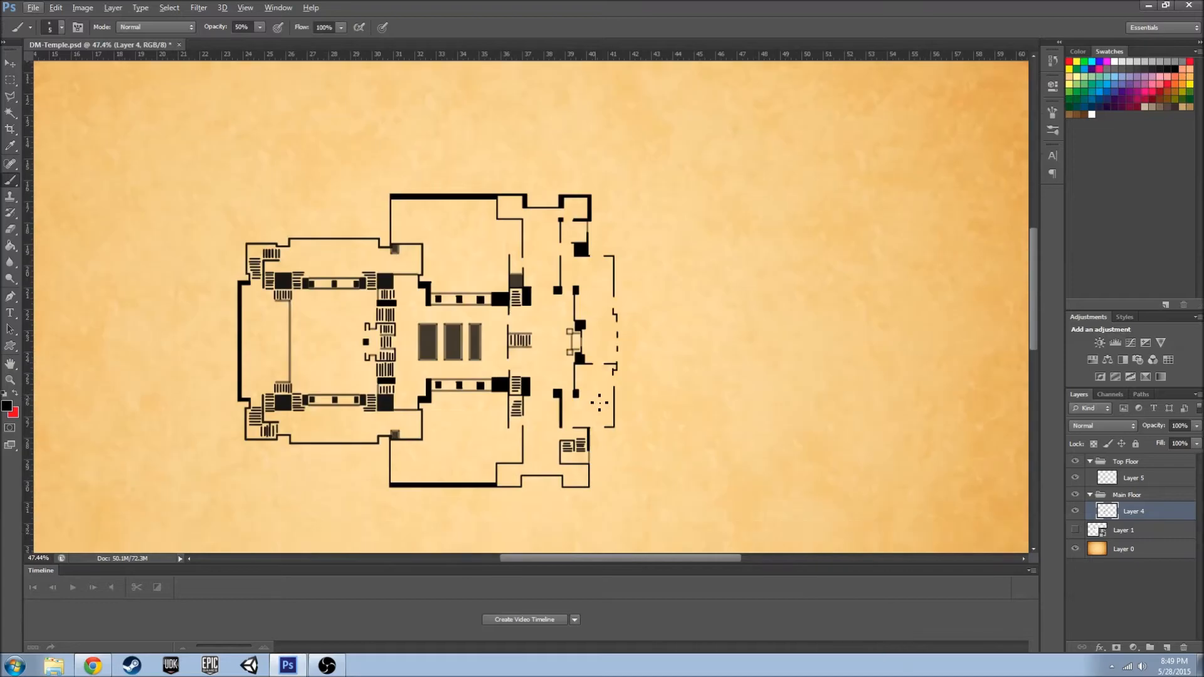
- Pencil horizontal stair treads on Layer 4 just right of the square pillar below the upper-right corner room
{"action": "scroll", "coordinate": [623, 304], "scroll_direction": "up", "scroll_amount": 2}
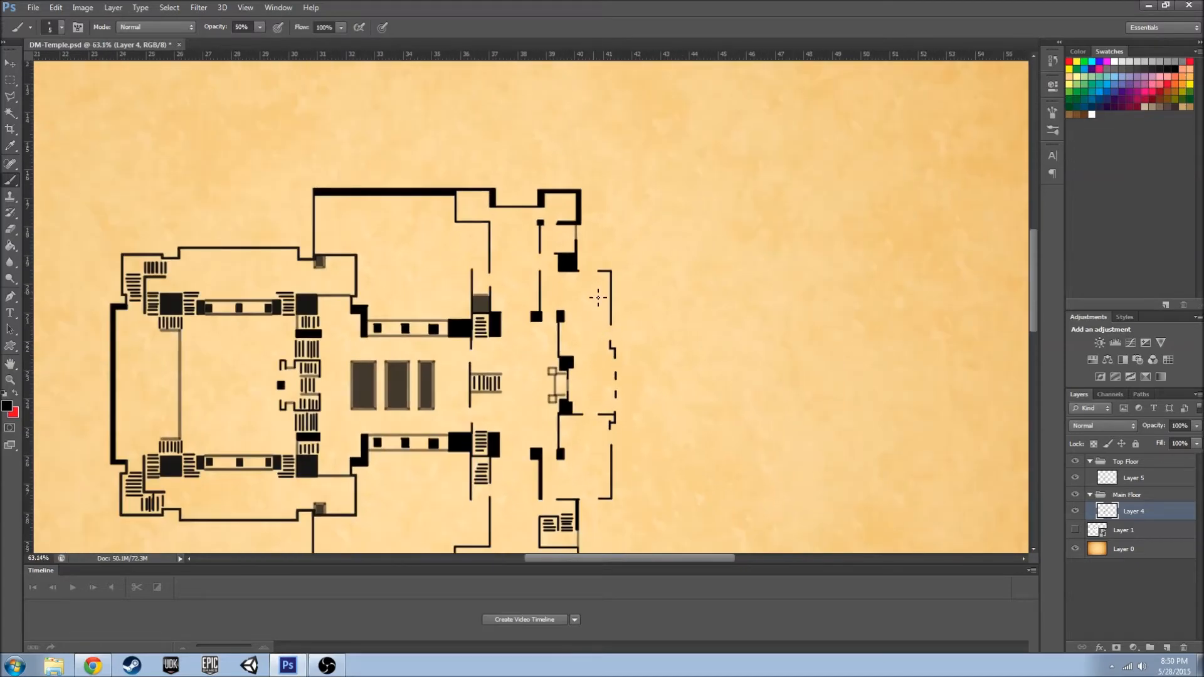
{"action": "right_click", "coordinate": [11, 187]}
{"action": "left_click", "coordinate": [50, 193]}
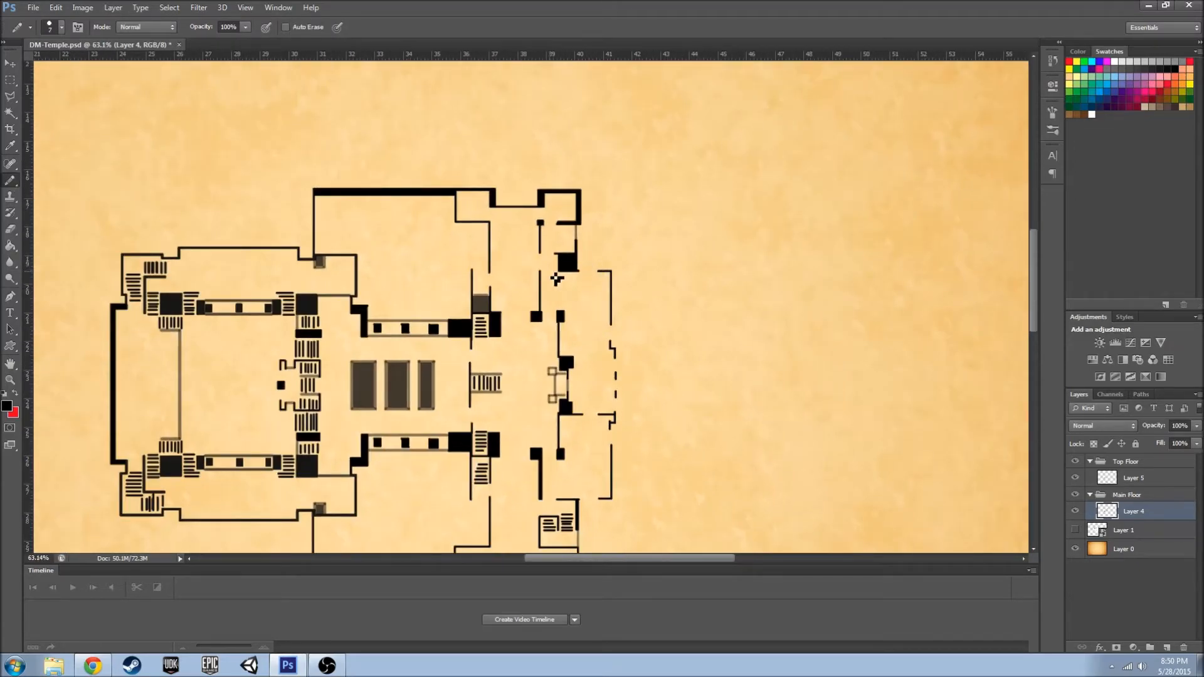
{"action": "scroll", "coordinate": [588, 262], "scroll_direction": "up", "scroll_amount": 6}
{"action": "mouse_move", "coordinate": [567, 284]}
{"action": "left_mouse_down"}
{"action": "mouse_move", "coordinate": [619, 288]}
{"action": "mouse_move", "coordinate": [604, 253]}
{"action": "mouse_move", "coordinate": [620, 257]}
{"action": "mouse_move", "coordinate": [621, 228]}
{"action": "left_mouse_up"}
{"action": "scroll", "coordinate": [630, 302], "scroll_direction": "up", "scroll_amount": 2}
- Draw a short vertical wall along the right side of those treads and three vertical treads above it
{"action": "left_click_drag", "start_coordinate": [631, 369], "coordinate": [633, 283]}
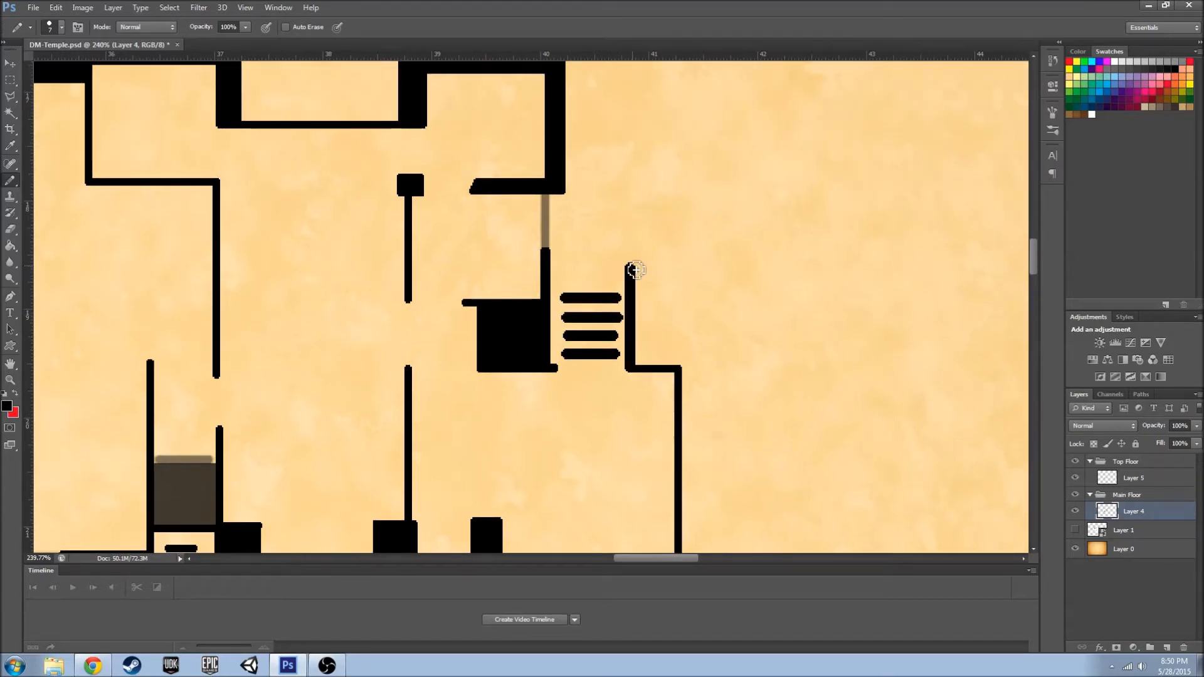
{"action": "mouse_move", "coordinate": [628, 199]}
{"action": "left_mouse_down"}
{"action": "mouse_move", "coordinate": [628, 254]}
{"action": "mouse_move", "coordinate": [644, 254]}
{"action": "left_mouse_up"}
{"action": "left_click_drag", "start_coordinate": [662, 200], "coordinate": [662, 254]}
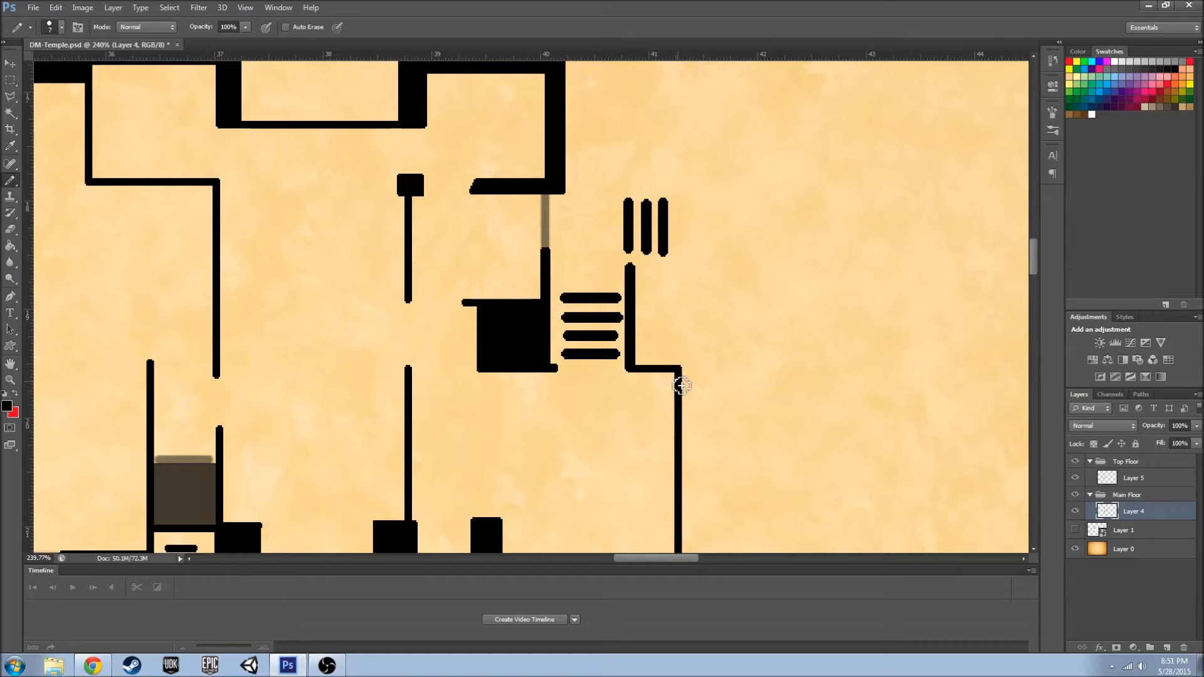
- Extend the outer right wall up past the vertical treads, close off the space beside the stairs, and fill it solid black
{"action": "scroll", "coordinate": [682, 386], "scroll_direction": "up", "scroll_amount": 4}
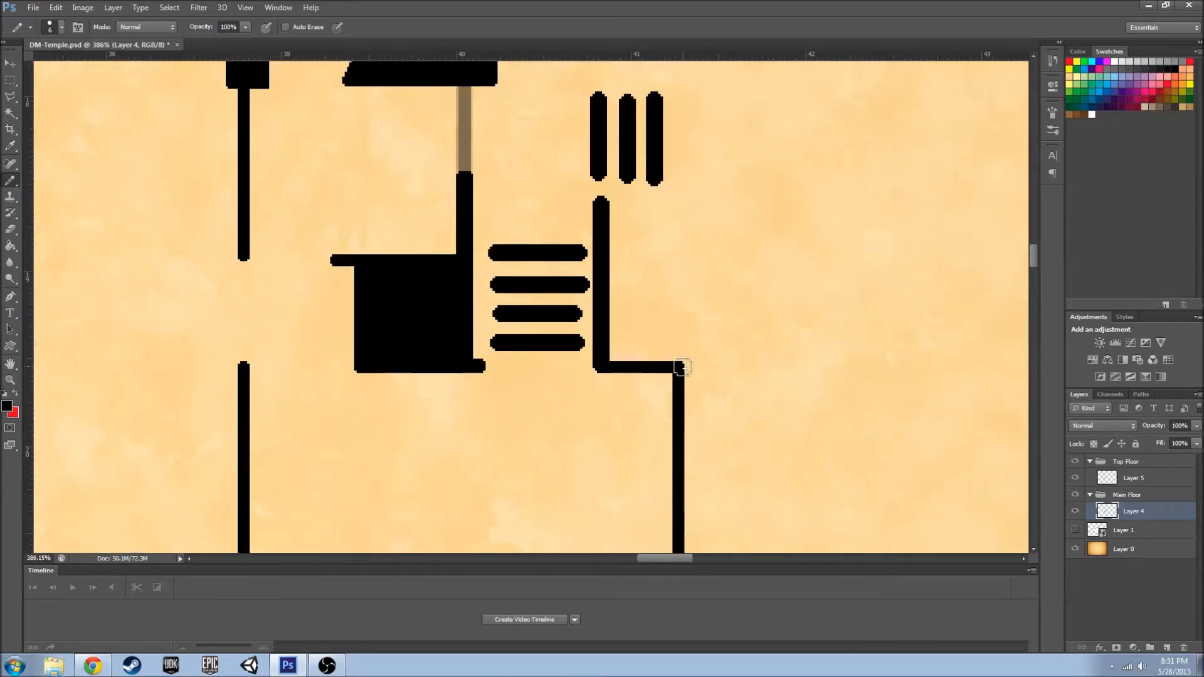
{"action": "mouse_move", "coordinate": [680, 369]}
{"action": "left_mouse_down"}
{"action": "mouse_move", "coordinate": [691, 134]}
{"action": "mouse_move", "coordinate": [680, 80]}
{"action": "left_mouse_up"}
{"action": "scroll", "coordinate": [685, 183], "scroll_direction": "up", "scroll_amount": 3}
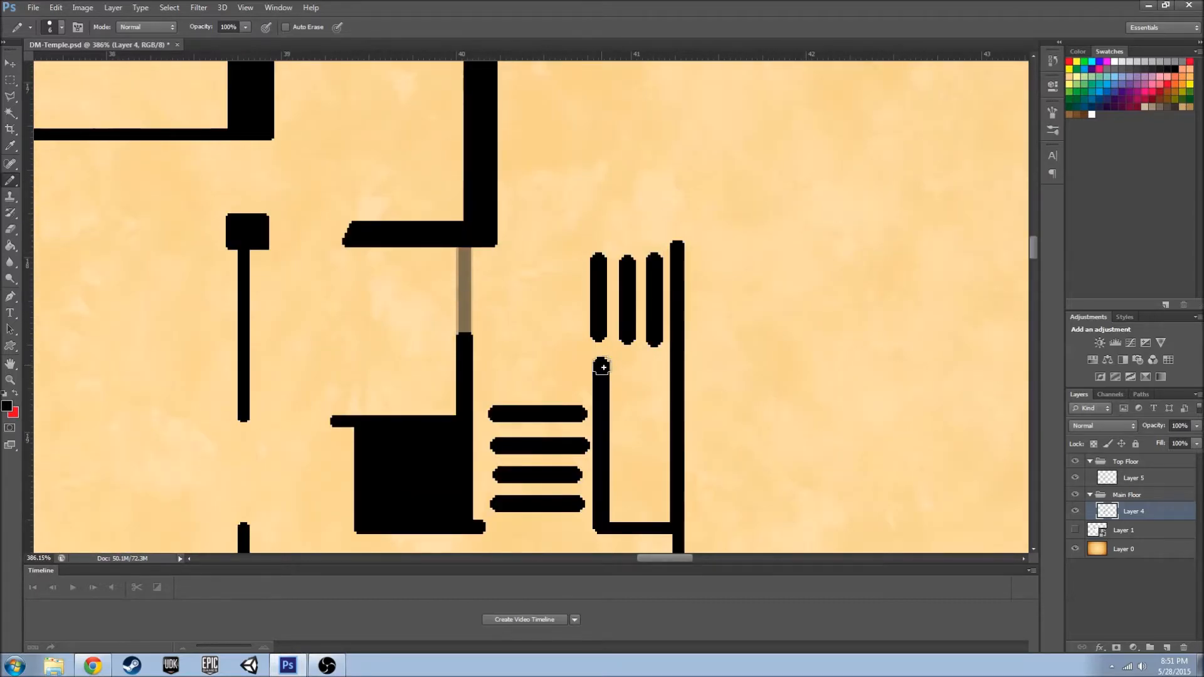
{"action": "left_click_drag", "start_coordinate": [603, 363], "coordinate": [672, 364]}
{"action": "key", "text": "g"}
{"action": "left_click", "coordinate": [621, 487]}
- Join the upper-right corner room to the outer wall with a horizontal wall, and add two more horizontal treads to the stairs
{"action": "scroll", "coordinate": [621, 477], "scroll_direction": "up", "scroll_amount": 3}
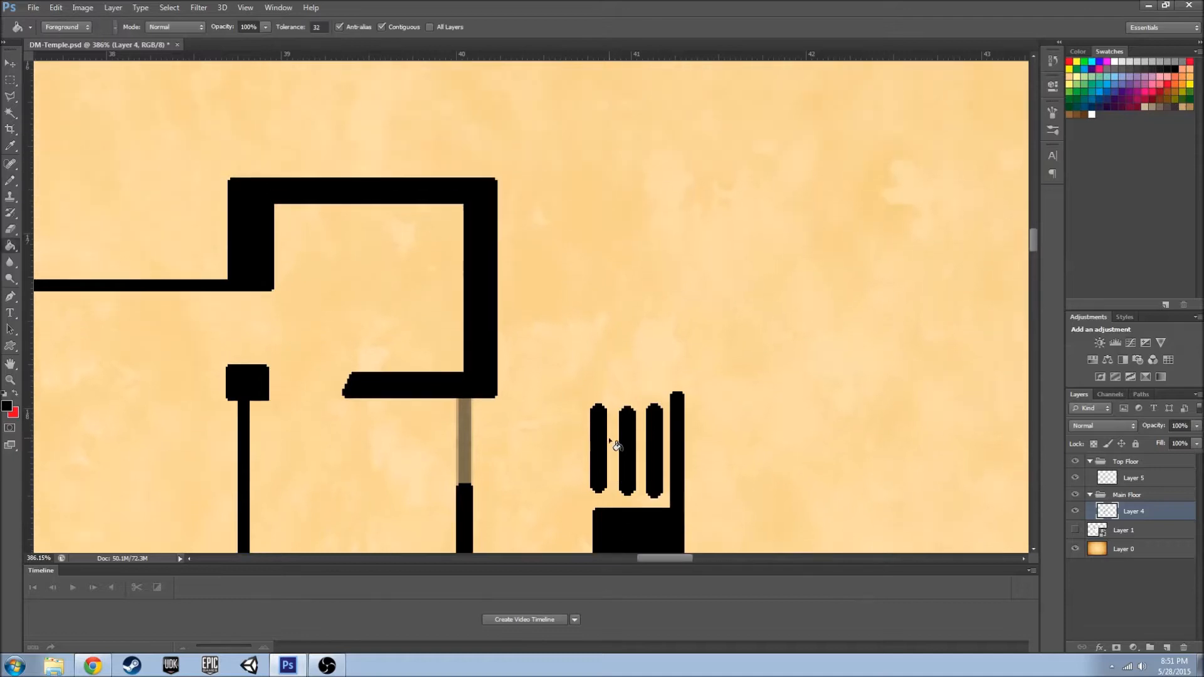
{"action": "key", "text": "b"}
{"action": "left_click_drag", "start_coordinate": [500, 391], "coordinate": [680, 393]}
{"action": "scroll", "coordinate": [563, 444], "scroll_direction": "down", "scroll_amount": 1}
{"action": "scroll", "coordinate": [563, 445], "scroll_direction": "down", "scroll_amount": 2}
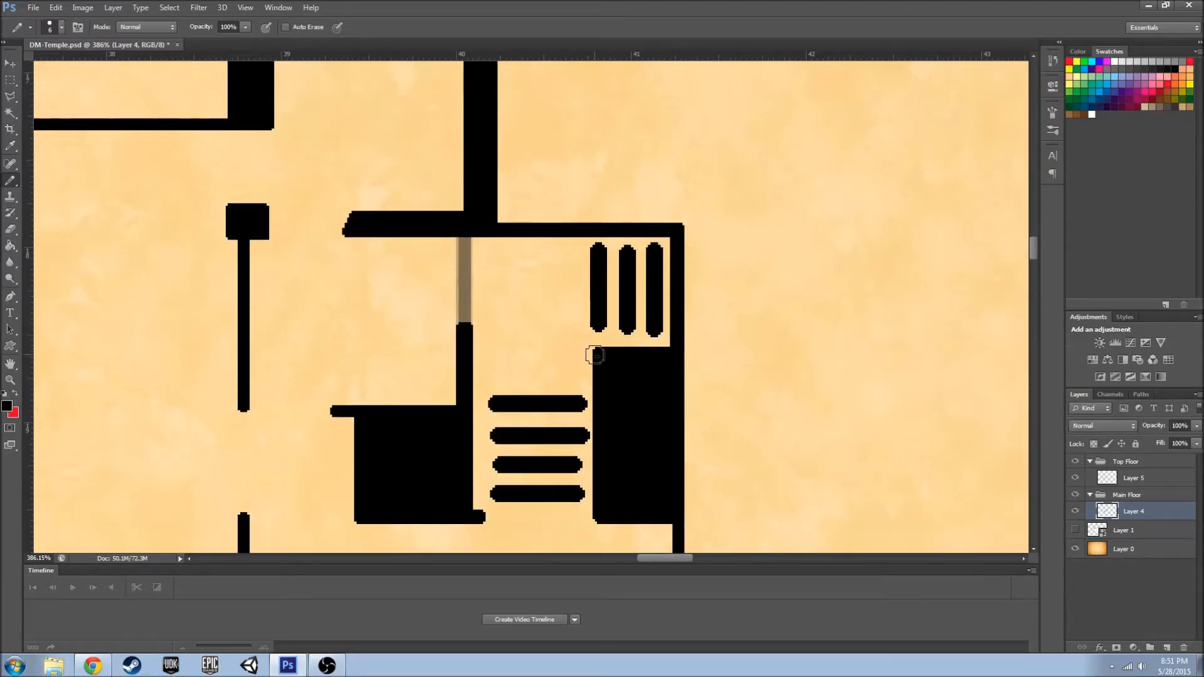
{"action": "left_click_drag", "start_coordinate": [499, 374], "coordinate": [576, 375]}
{"action": "left_click_drag", "start_coordinate": [498, 347], "coordinate": [569, 348]}
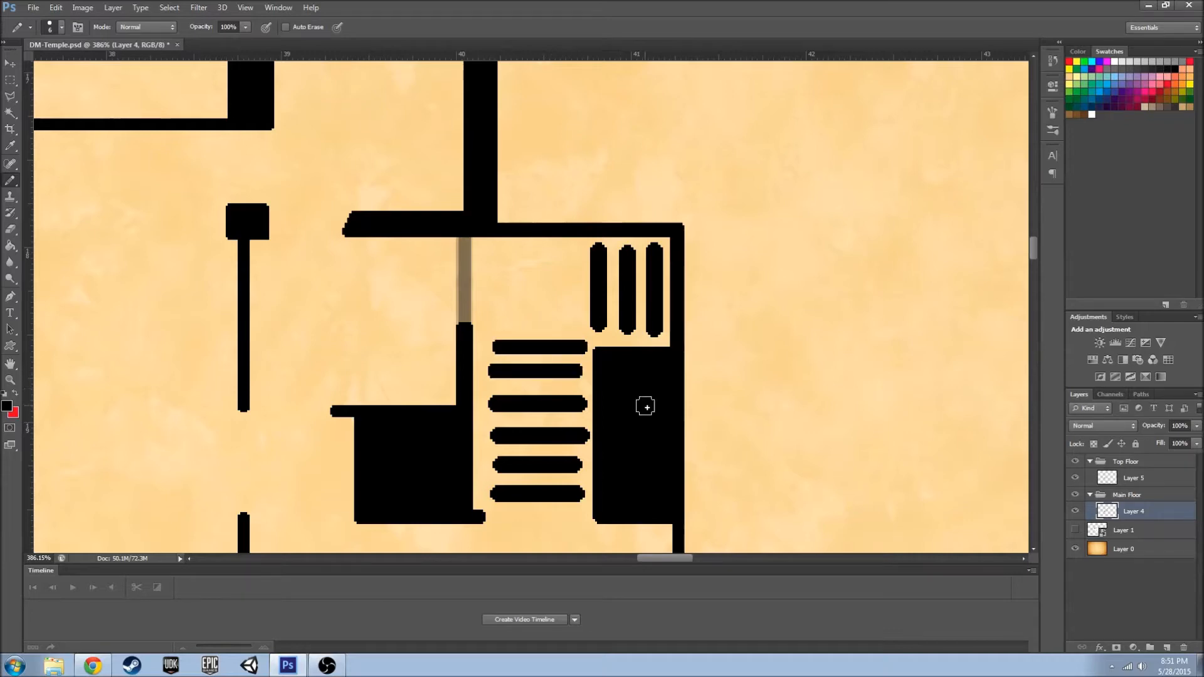
- Outline a large rectangular block in the right-hand room, between the upper pillar wall and the outer wall, and fill it black
{"action": "scroll", "coordinate": [645, 404], "scroll_direction": "down", "scroll_amount": 5}
{"action": "scroll", "coordinate": [710, 417], "scroll_direction": "up", "scroll_amount": 2}
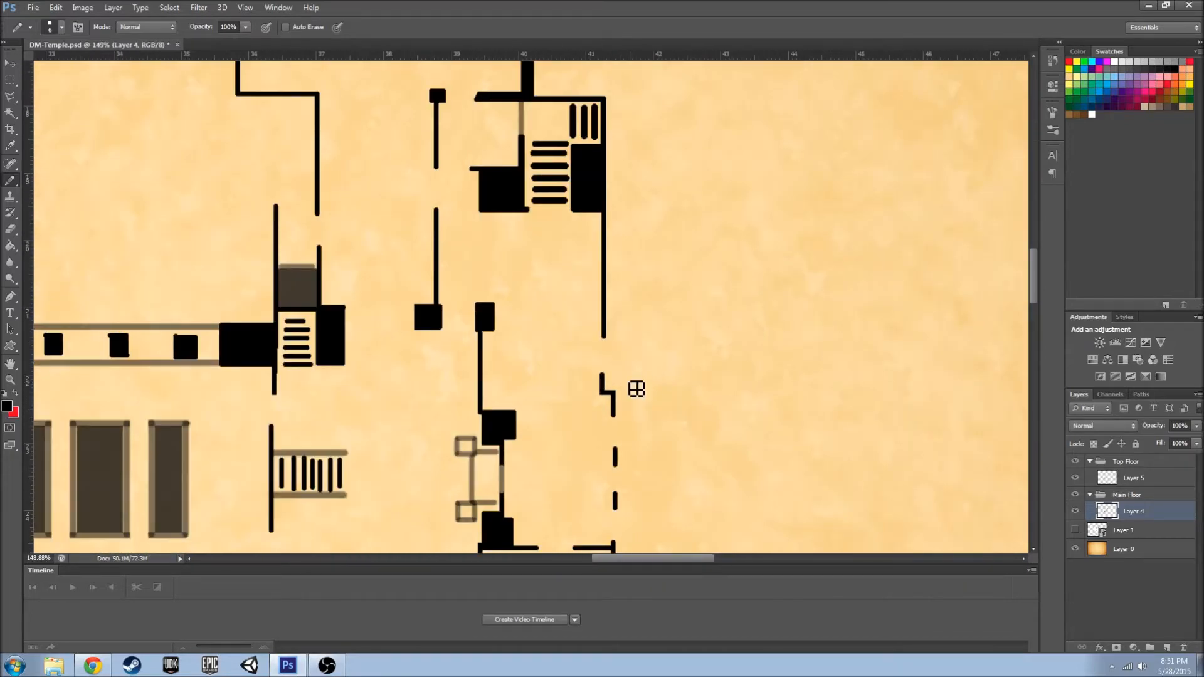
{"action": "scroll", "coordinate": [545, 405], "scroll_direction": "up", "scroll_amount": 1}
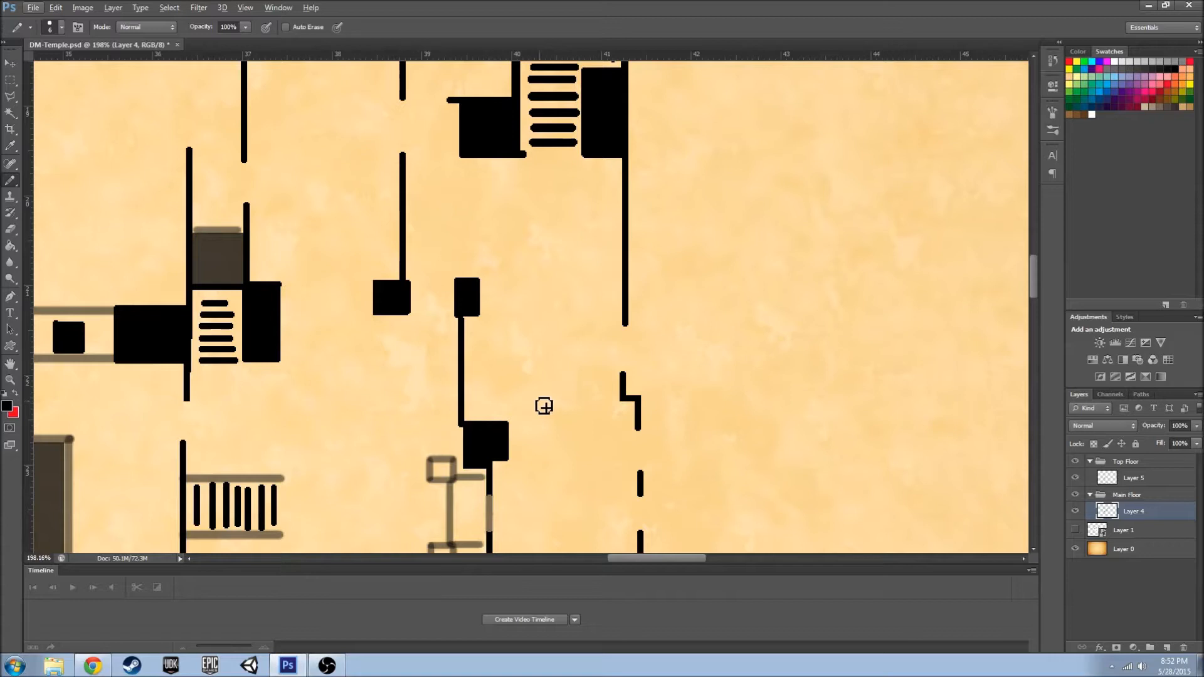
{"action": "mouse_move", "coordinate": [519, 403]}
{"action": "left_mouse_down"}
{"action": "mouse_move", "coordinate": [505, 333]}
{"action": "mouse_move", "coordinate": [588, 334]}
{"action": "mouse_move", "coordinate": [584, 398]}
{"action": "mouse_move", "coordinate": [520, 405]}
{"action": "mouse_move", "coordinate": [584, 397]}
{"action": "left_mouse_up"}
{"action": "key", "text": "g"}
{"action": "left_click", "coordinate": [538, 370]}
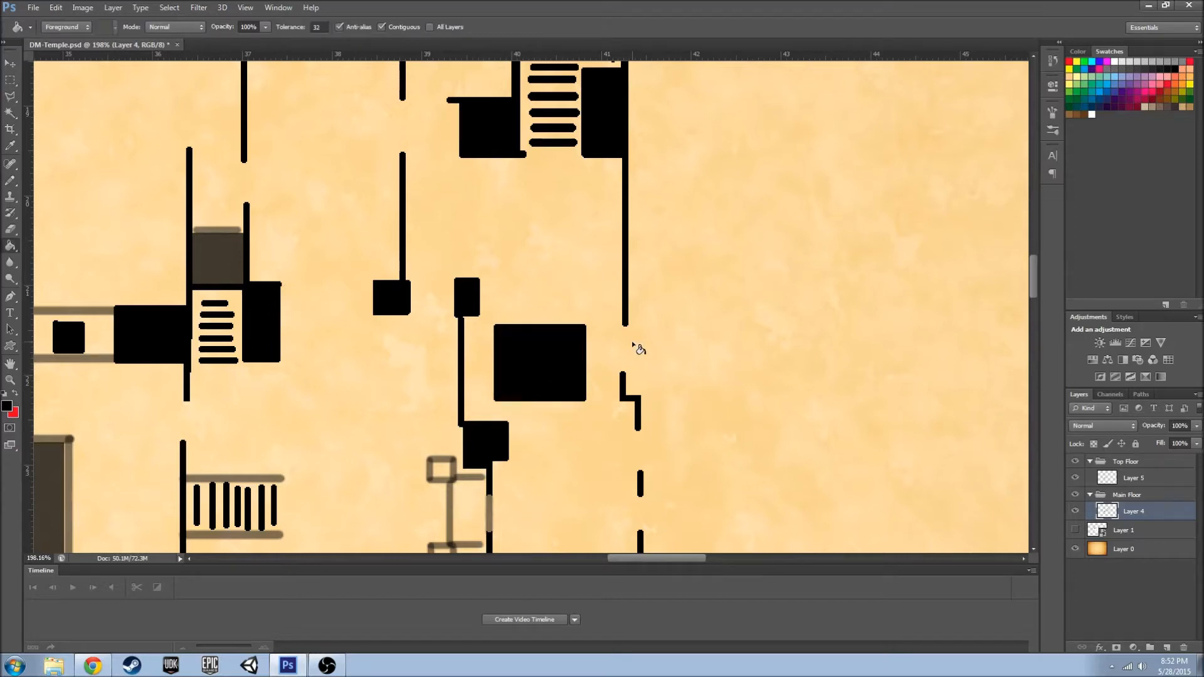
- Draw three vertical stair treads at each of the three gaps in the dashed right-hand wall
{"action": "scroll", "coordinate": [699, 459], "scroll_direction": "down", "scroll_amount": 8}
{"action": "scroll", "coordinate": [731, 422], "scroll_direction": "up", "scroll_amount": 8}
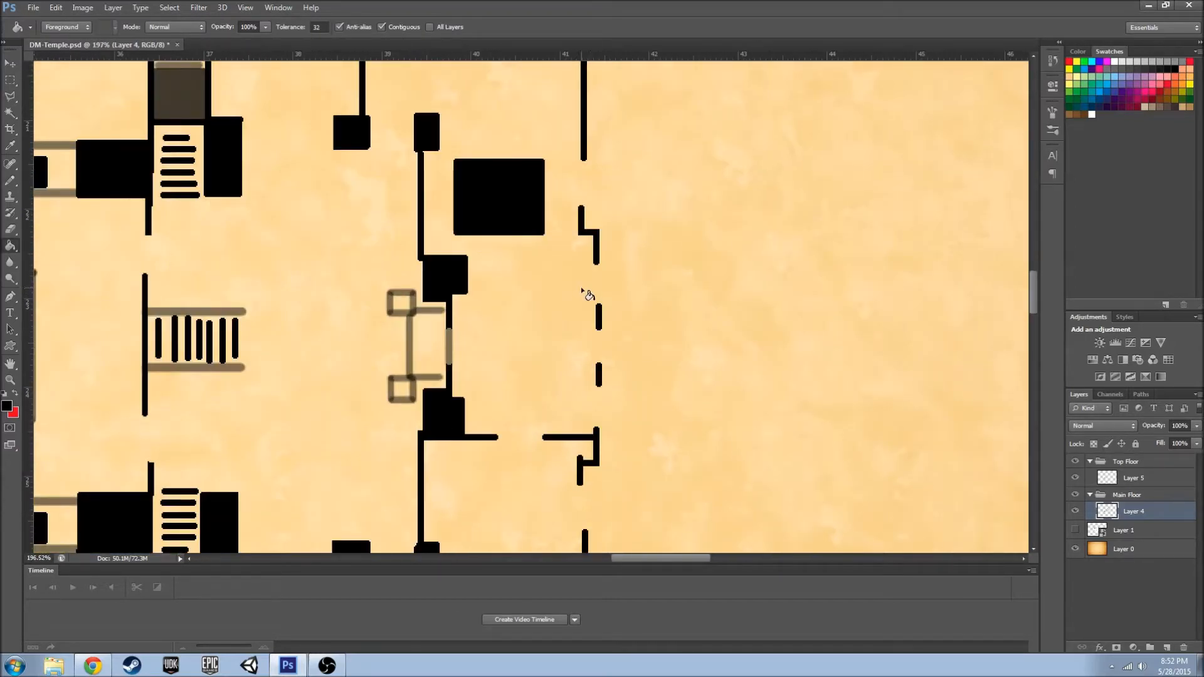
{"action": "key", "text": "b"}
{"action": "scroll", "coordinate": [581, 287], "scroll_direction": "up", "scroll_amount": 3}
{"action": "mouse_move", "coordinate": [600, 288]}
{"action": "left_mouse_down"}
{"action": "mouse_move", "coordinate": [597, 320]}
{"action": "mouse_move", "coordinate": [575, 321]}
{"action": "left_mouse_up"}
{"action": "left_click_drag", "start_coordinate": [556, 280], "coordinate": [556, 320]}
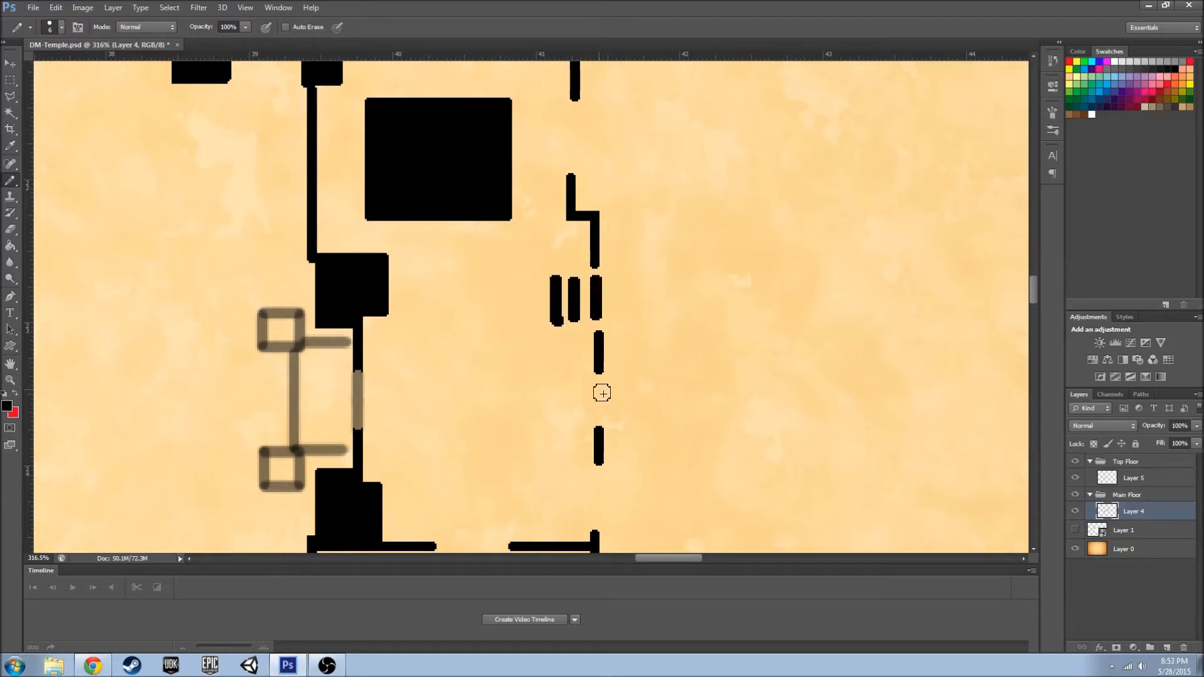
{"action": "left_click_drag", "start_coordinate": [581, 388], "coordinate": [581, 416]}
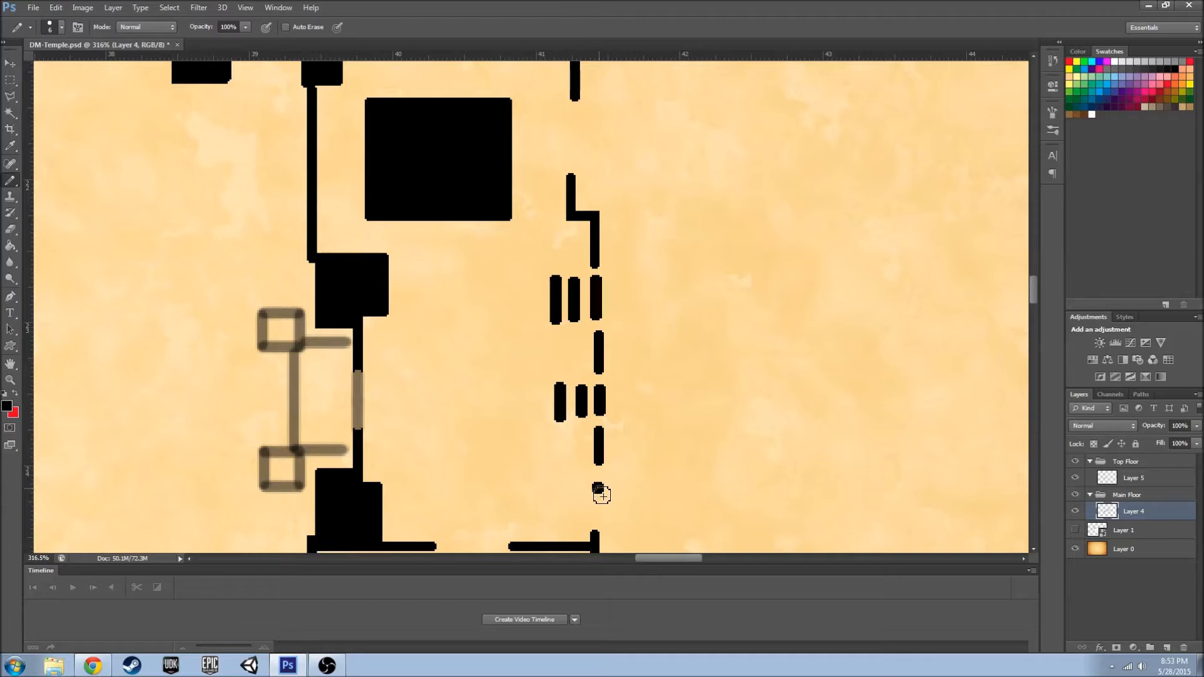
{"action": "left_click_drag", "start_coordinate": [555, 486], "coordinate": [555, 513]}
{"action": "scroll", "coordinate": [486, 438], "scroll_direction": "down", "scroll_amount": 4}
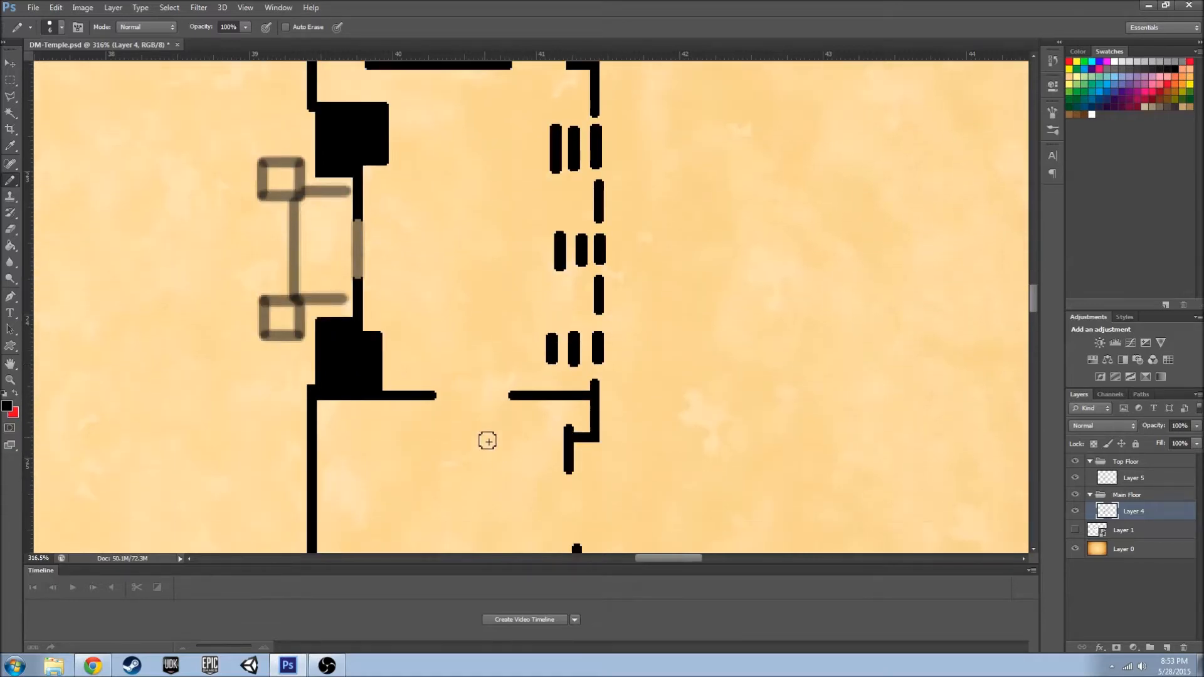
- Draw vertical treads in the gap above the upper stepped wall and a horizontal wall running outward from the upper wall's end
{"action": "scroll", "coordinate": [520, 373], "scroll_direction": "up", "scroll_amount": 1}
{"action": "scroll", "coordinate": [505, 396], "scroll_direction": "up", "scroll_amount": 7}
{"action": "mouse_move", "coordinate": [574, 204]}
{"action": "left_mouse_down"}
{"action": "mouse_move", "coordinate": [581, 252]}
{"action": "mouse_move", "coordinate": [599, 219]}
{"action": "mouse_move", "coordinate": [595, 251]}
{"action": "left_mouse_up"}
{"action": "key", "text": "ctrl+z"}
{"action": "mouse_move", "coordinate": [618, 204]}
{"action": "left_mouse_down"}
{"action": "mouse_move", "coordinate": [618, 254]}
{"action": "mouse_move", "coordinate": [600, 224]}
{"action": "mouse_move", "coordinate": [808, 225]}
{"action": "left_mouse_up"}
{"action": "scroll", "coordinate": [646, 316], "scroll_direction": "down", "scroll_amount": 2}
{"action": "scroll", "coordinate": [604, 234], "scroll_direction": "up", "scroll_amount": 4}
{"action": "scroll", "coordinate": [803, 311], "scroll_direction": "down", "scroll_amount": 5}
{"action": "scroll", "coordinate": [820, 342], "scroll_direction": "down", "scroll_amount": 3}
{"action": "scroll", "coordinate": [659, 500], "scroll_direction": "right", "scroll_amount": 2}
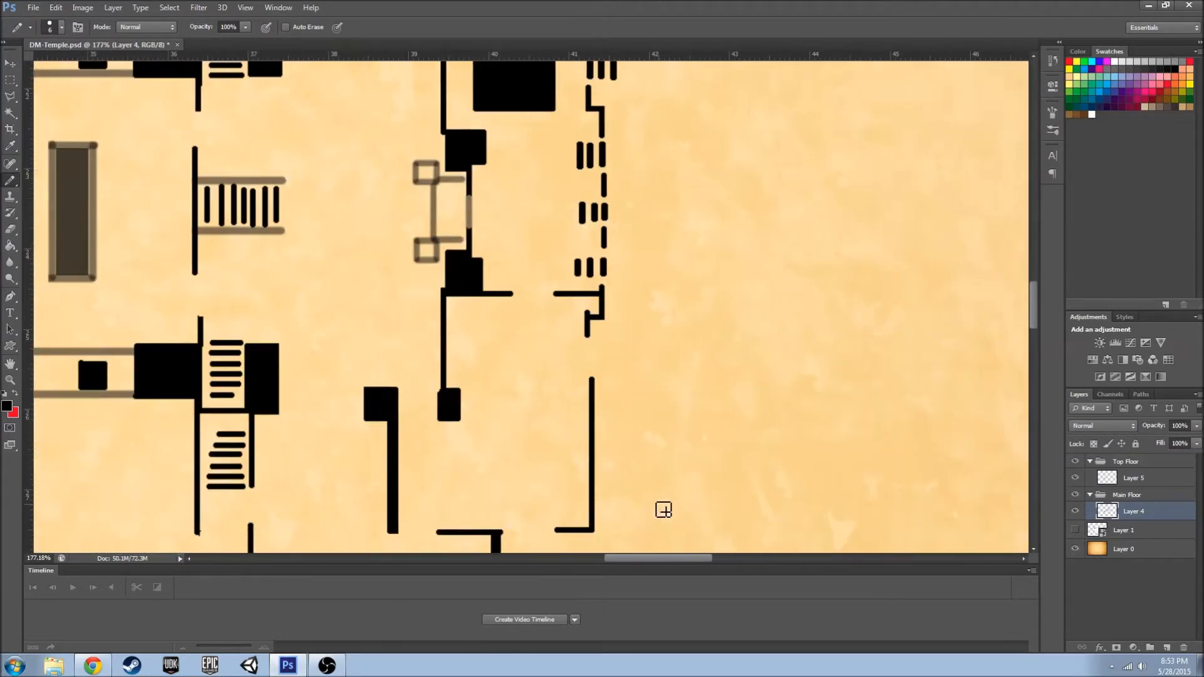
- Extend the lower outer right wall down and join it to the lower-right corner room with a horizontal wall
{"action": "scroll", "coordinate": [635, 452], "scroll_direction": "down", "scroll_amount": 2}
{"action": "scroll", "coordinate": [625, 457], "scroll_direction": "down", "scroll_amount": 3}
{"action": "scroll", "coordinate": [624, 457], "scroll_direction": "up", "scroll_amount": 7}
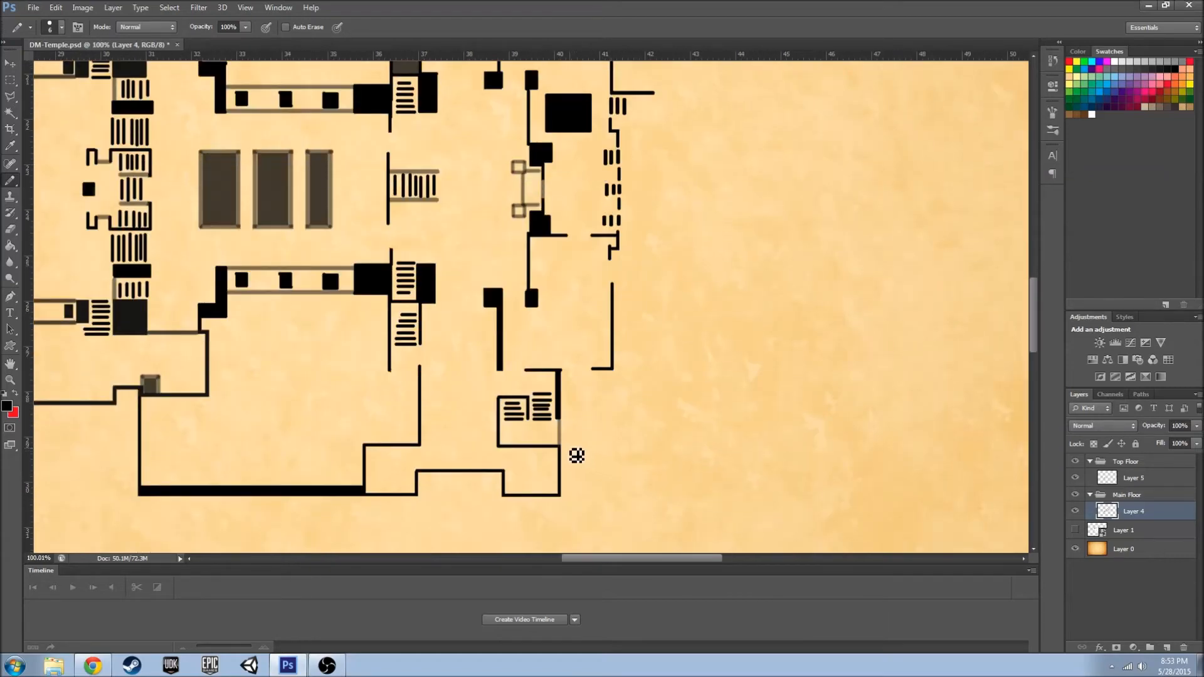
{"action": "left_click_drag", "start_coordinate": [553, 464], "coordinate": [665, 465]}
{"action": "mouse_move", "coordinate": [724, 221]}
{"action": "left_mouse_down"}
{"action": "mouse_move", "coordinate": [711, 393]}
{"action": "mouse_move", "coordinate": [712, 463]}
{"action": "left_mouse_up"}
{"action": "left_click_drag", "start_coordinate": [663, 468], "coordinate": [721, 465]}
- Draw three vertical stair treads in the gap below the lower stepped wall on the right side
{"action": "scroll", "coordinate": [691, 457], "scroll_direction": "down", "scroll_amount": 4}
{"action": "scroll", "coordinate": [690, 459], "scroll_direction": "down", "scroll_amount": 4}
{"action": "scroll", "coordinate": [792, 256], "scroll_direction": "up", "scroll_amount": 2}
{"action": "scroll", "coordinate": [791, 257], "scroll_direction": "up", "scroll_amount": 8}
{"action": "left_click_drag", "start_coordinate": [593, 358], "coordinate": [593, 398]}
{"action": "left_click_drag", "start_coordinate": [616, 358], "coordinate": [622, 392]}
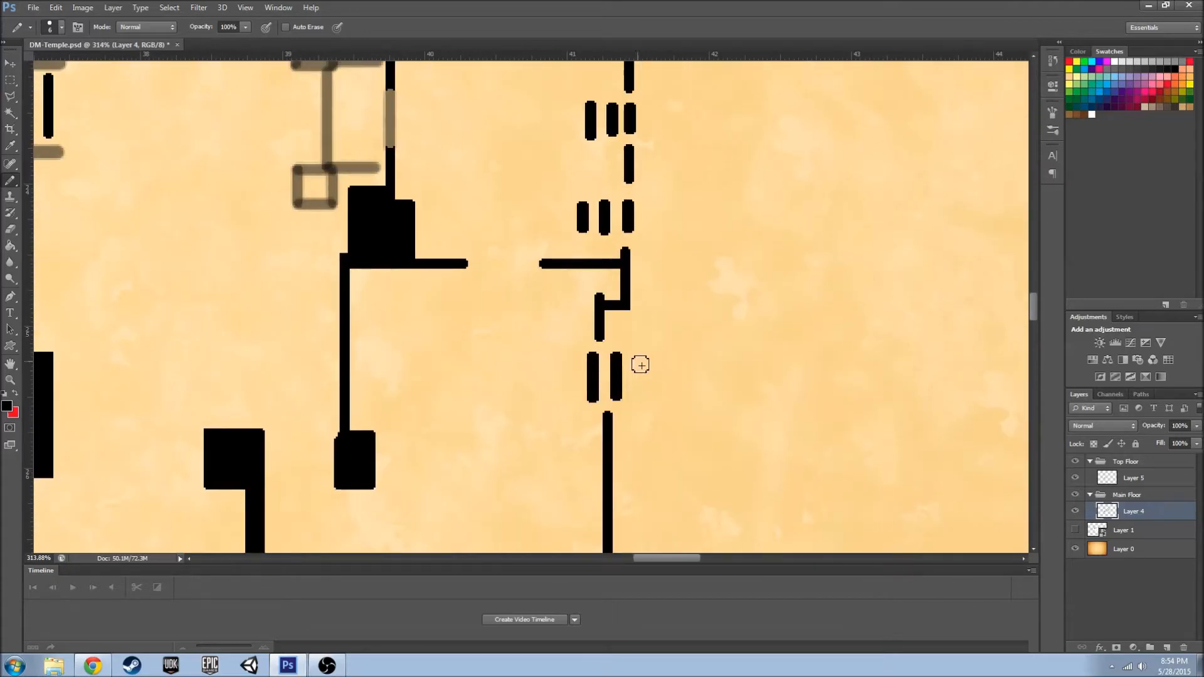
- Outline the notched base and right-hand steps of a large stepped block inside the lower-right room
{"action": "scroll", "coordinate": [640, 365], "scroll_direction": "down", "scroll_amount": 4}
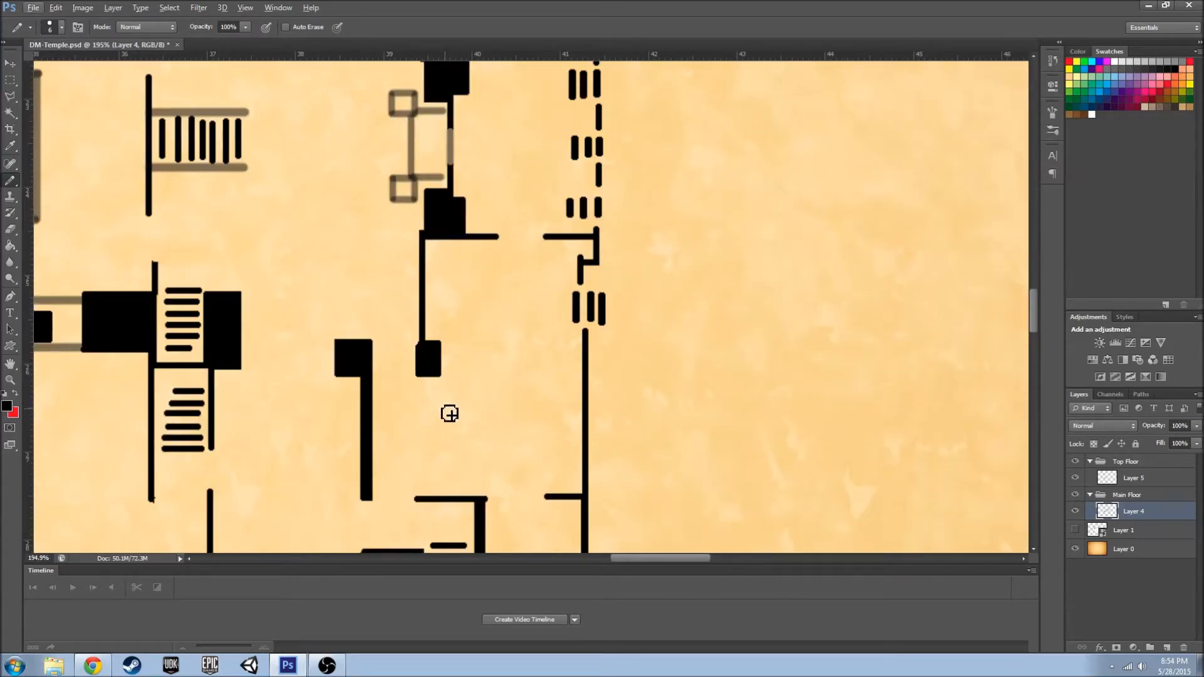
{"action": "left_click_drag", "start_coordinate": [454, 416], "coordinate": [550, 415]}
{"action": "scroll", "coordinate": [458, 470], "scroll_direction": "up", "scroll_amount": 6}
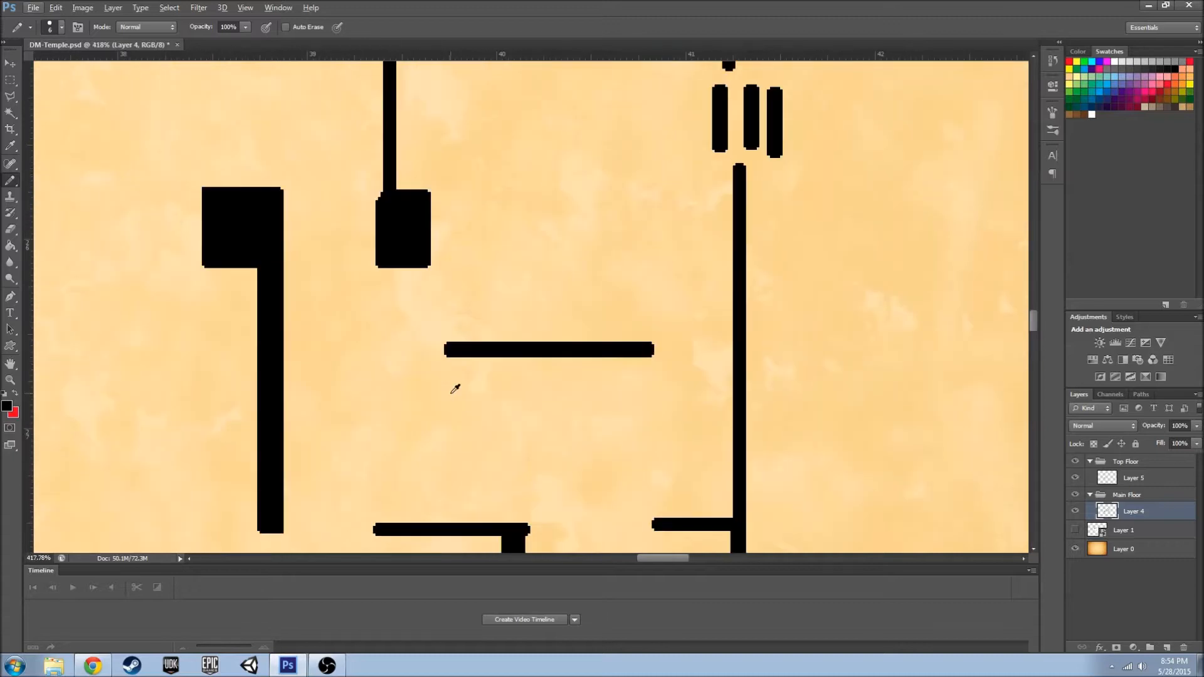
{"action": "mouse_move", "coordinate": [454, 352]}
{"action": "left_mouse_down"}
{"action": "mouse_move", "coordinate": [454, 459]}
{"action": "mouse_move", "coordinate": [516, 463]}
{"action": "mouse_move", "coordinate": [517, 428]}
{"action": "mouse_move", "coordinate": [591, 430]}
{"action": "mouse_move", "coordinate": [591, 462]}
{"action": "mouse_move", "coordinate": [678, 463]}
{"action": "mouse_move", "coordinate": [676, 232]}
{"action": "left_mouse_up"}
{"action": "key", "text": "ctrl+z"}
{"action": "left_click_drag", "start_coordinate": [676, 459], "coordinate": [677, 293]}
{"action": "mouse_move", "coordinate": [678, 293]}
{"action": "left_mouse_down"}
{"action": "mouse_move", "coordinate": [620, 295]}
{"action": "mouse_move", "coordinate": [617, 211]}
{"action": "left_mouse_up"}
{"action": "key", "text": "ctrl+z"}
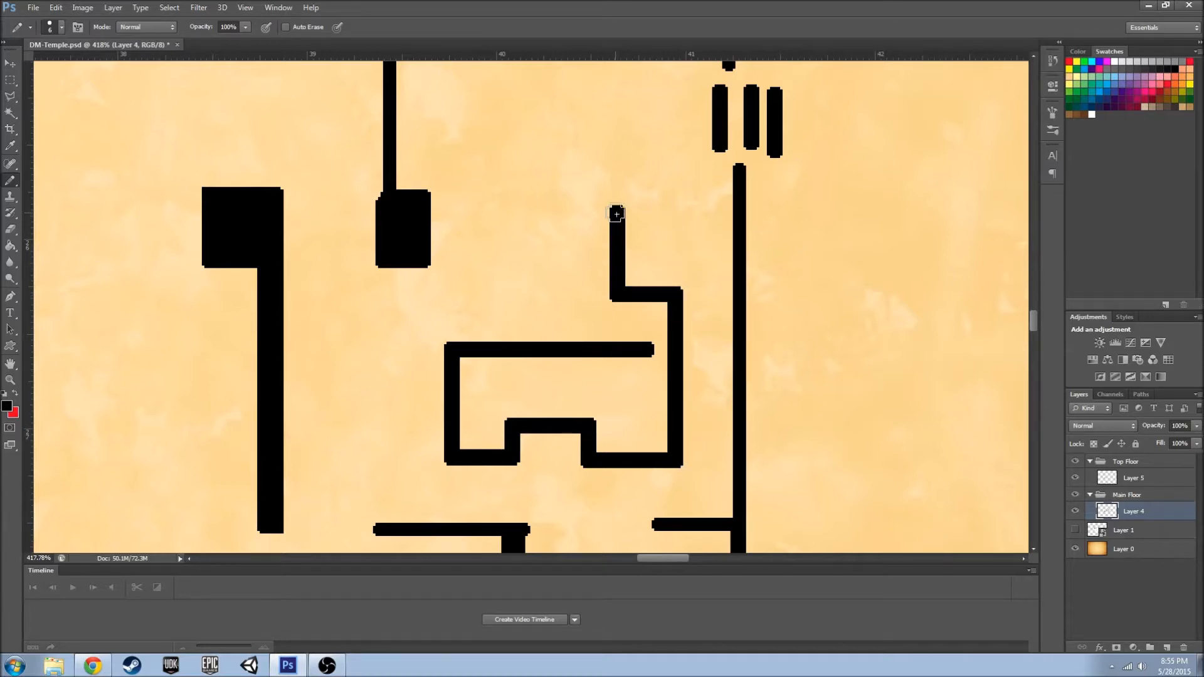
- Close the stepped block's outline along its upper and left sides and fill it solid black
{"action": "scroll", "coordinate": [616, 210], "scroll_direction": "up", "scroll_amount": 3}
{"action": "scroll", "coordinate": [605, 315], "scroll_direction": "up", "scroll_amount": 2}
{"action": "mouse_move", "coordinate": [617, 367]}
{"action": "left_mouse_down"}
{"action": "mouse_move", "coordinate": [626, 254]}
{"action": "mouse_move", "coordinate": [538, 254]}
{"action": "mouse_move", "coordinate": [525, 368]}
{"action": "mouse_move", "coordinate": [539, 379]}
{"action": "mouse_move", "coordinate": [501, 369]}
{"action": "mouse_move", "coordinate": [499, 509]}
{"action": "left_mouse_up"}
{"action": "key", "text": "ctrl+z"}
{"action": "scroll", "coordinate": [573, 454], "scroll_direction": "down", "scroll_amount": 4}
{"action": "key", "text": "g"}
{"action": "left_click", "coordinate": [565, 430]}
{"action": "scroll", "coordinate": [773, 448], "scroll_direction": "up", "scroll_amount": 3}
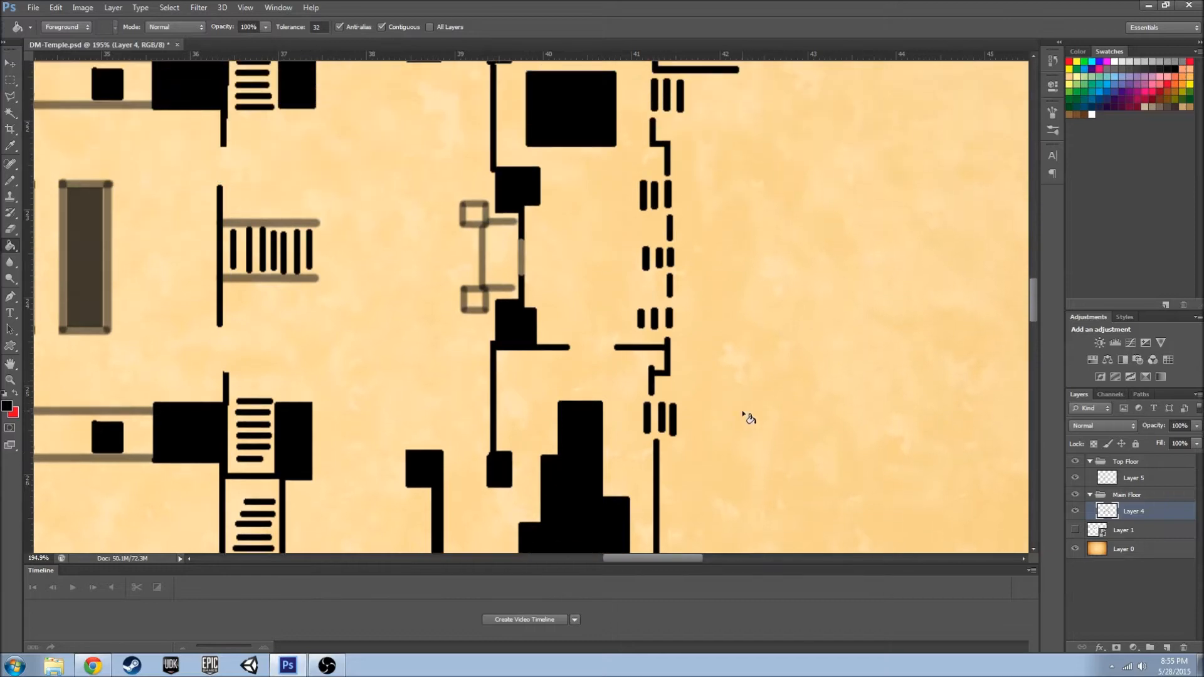
- Enclose the right-hand stairs with a long vertical outer wall, connect it to the lower right wall horizontally, and save the document
{"action": "key", "text": "b"}
{"action": "scroll", "coordinate": [791, 458], "scroll_direction": "up", "scroll_amount": 3}
{"action": "scroll", "coordinate": [778, 449], "scroll_direction": "up", "scroll_amount": 3}
{"action": "scroll", "coordinate": [723, 414], "scroll_direction": "down", "scroll_amount": 4}
{"action": "scroll", "coordinate": [726, 288], "scroll_direction": "down", "scroll_amount": 2}
{"action": "scroll", "coordinate": [729, 173], "scroll_direction": "up", "scroll_amount": 4}
{"action": "mouse_move", "coordinate": [706, 166]}
{"action": "left_mouse_down"}
{"action": "mouse_move", "coordinate": [708, 229]}
{"action": "mouse_move", "coordinate": [684, 315]}
{"action": "mouse_move", "coordinate": [706, 534]}
{"action": "left_mouse_up"}
{"action": "scroll", "coordinate": [715, 509], "scroll_direction": "down", "scroll_amount": 4}
{"action": "scroll", "coordinate": [841, 483], "scroll_direction": "down", "scroll_amount": 2}
{"action": "left_click_drag", "start_coordinate": [719, 232], "coordinate": [720, 430]}
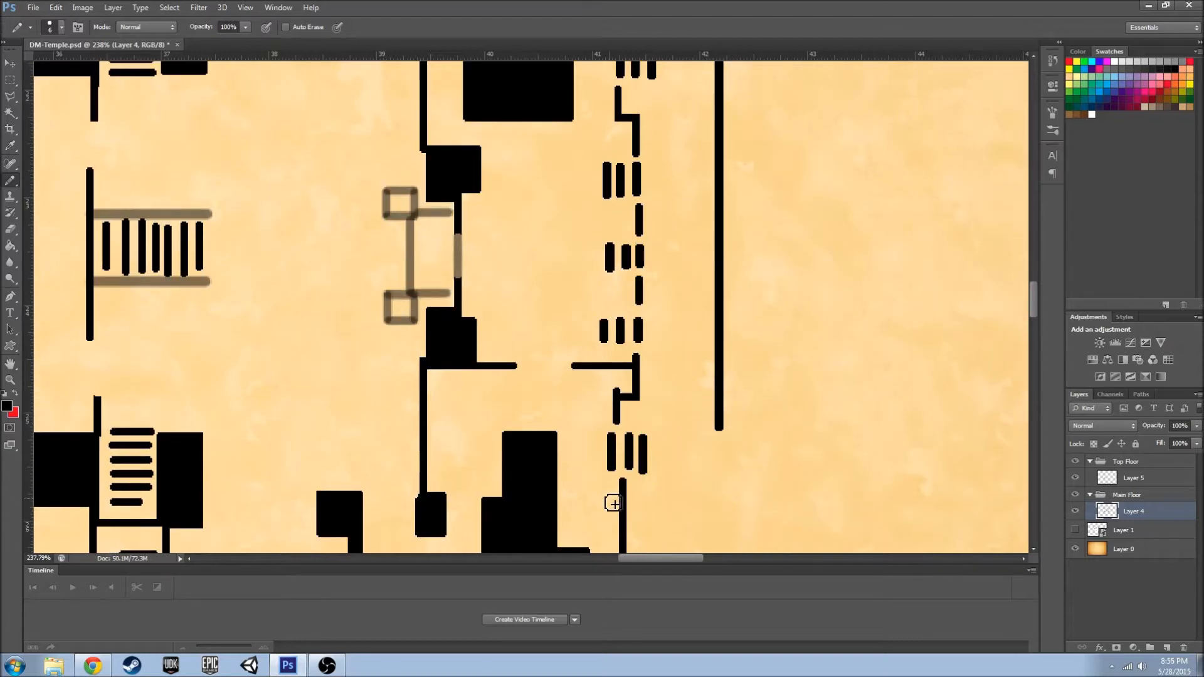
{"action": "mouse_move", "coordinate": [623, 482]}
{"action": "left_mouse_down"}
{"action": "mouse_move", "coordinate": [665, 482]}
{"action": "mouse_move", "coordinate": [720, 430]}
{"action": "left_mouse_up"}
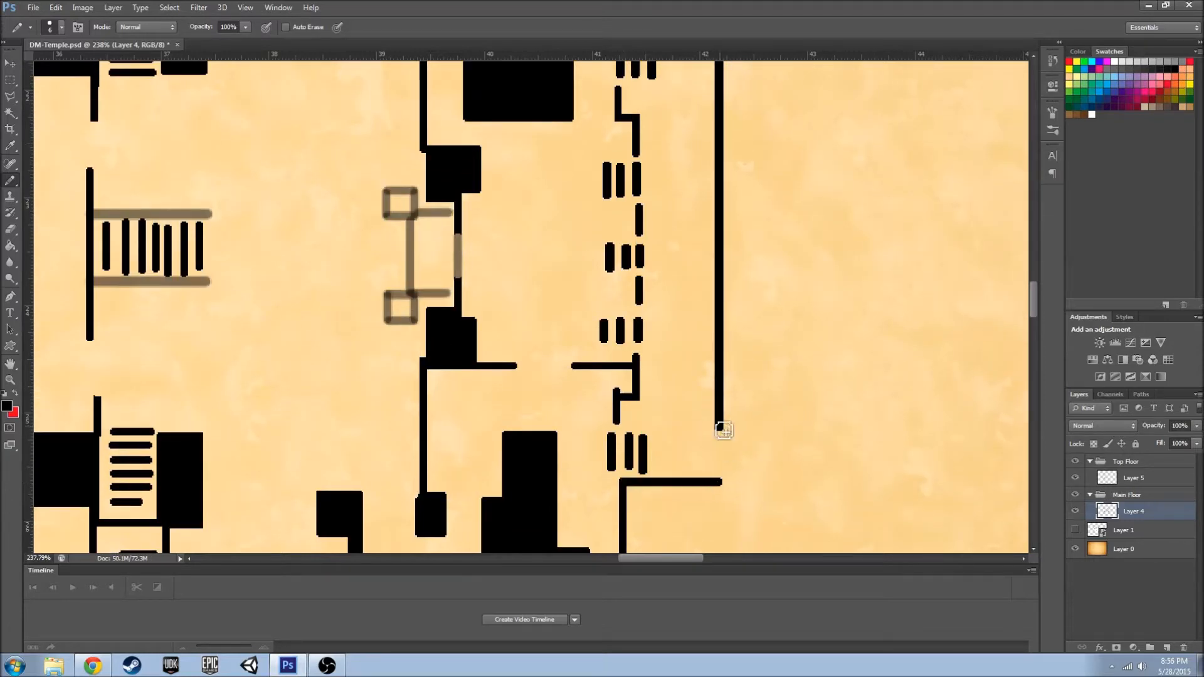
{"action": "left_click", "coordinate": [35, 13]}
{"action": "left_click", "coordinate": [47, 146]}
- Outline a rectangular block against the outer side of the lower stepped wall and fill it black
{"action": "scroll", "coordinate": [715, 400], "scroll_direction": "up", "scroll_amount": 4}
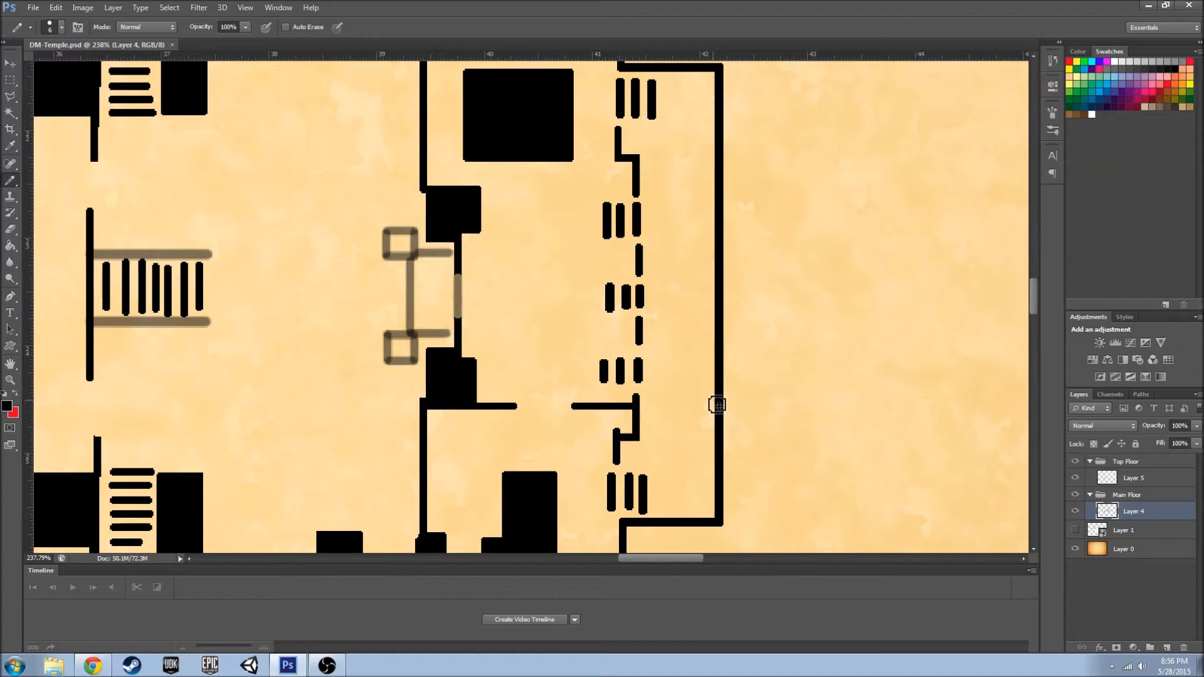
{"action": "scroll", "coordinate": [688, 448], "scroll_direction": "up", "scroll_amount": 4}
{"action": "scroll", "coordinate": [688, 449], "scroll_direction": "down", "scroll_amount": 5}
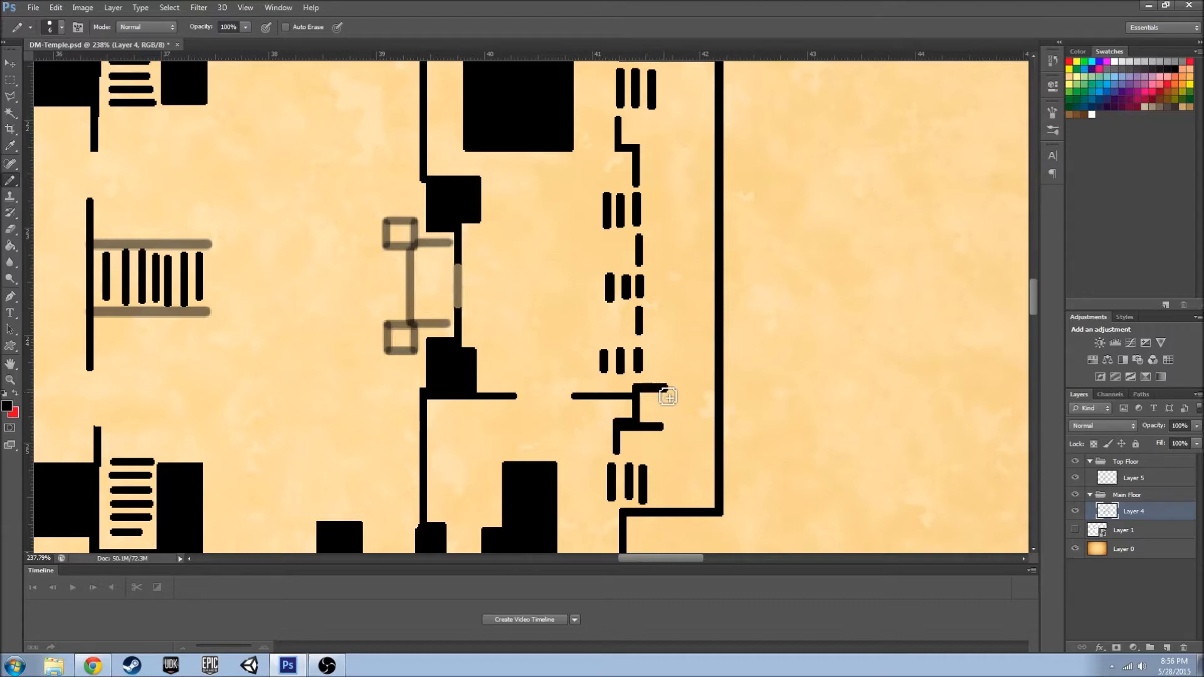
{"action": "scroll", "coordinate": [656, 388], "scroll_direction": "up", "scroll_amount": 11}
{"action": "mouse_move", "coordinate": [664, 431]}
{"action": "left_mouse_down"}
{"action": "mouse_move", "coordinate": [661, 389]}
{"action": "mouse_move", "coordinate": [608, 386]}
{"action": "mouse_move", "coordinate": [670, 387]}
{"action": "left_mouse_up"}
{"action": "key", "text": "g"}
{"action": "left_click", "coordinate": [640, 440]}
- Turn the lower dash of the right-hand wall into a square pillar extending outward and fill it black
{"action": "scroll", "coordinate": [646, 439], "scroll_direction": "up", "scroll_amount": 2}
{"action": "key", "text": "b"}
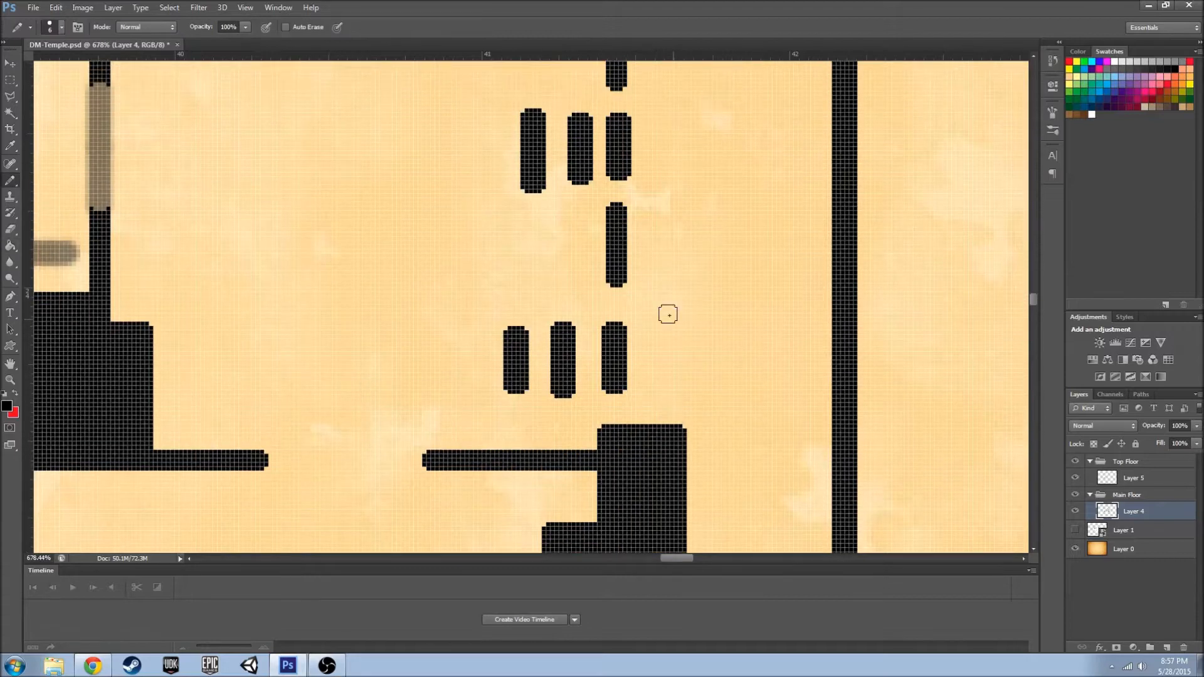
{"action": "mouse_move", "coordinate": [616, 271]}
{"action": "left_mouse_down"}
{"action": "mouse_move", "coordinate": [672, 273]}
{"action": "mouse_move", "coordinate": [670, 393]}
{"action": "left_mouse_up"}
{"action": "key", "text": "ctrl+z"}
{"action": "scroll", "coordinate": [646, 351], "scroll_direction": "up", "scroll_amount": 3}
{"action": "left_click_drag", "start_coordinate": [616, 314], "coordinate": [673, 314]}
{"action": "left_click_drag", "start_coordinate": [674, 314], "coordinate": [672, 357]}
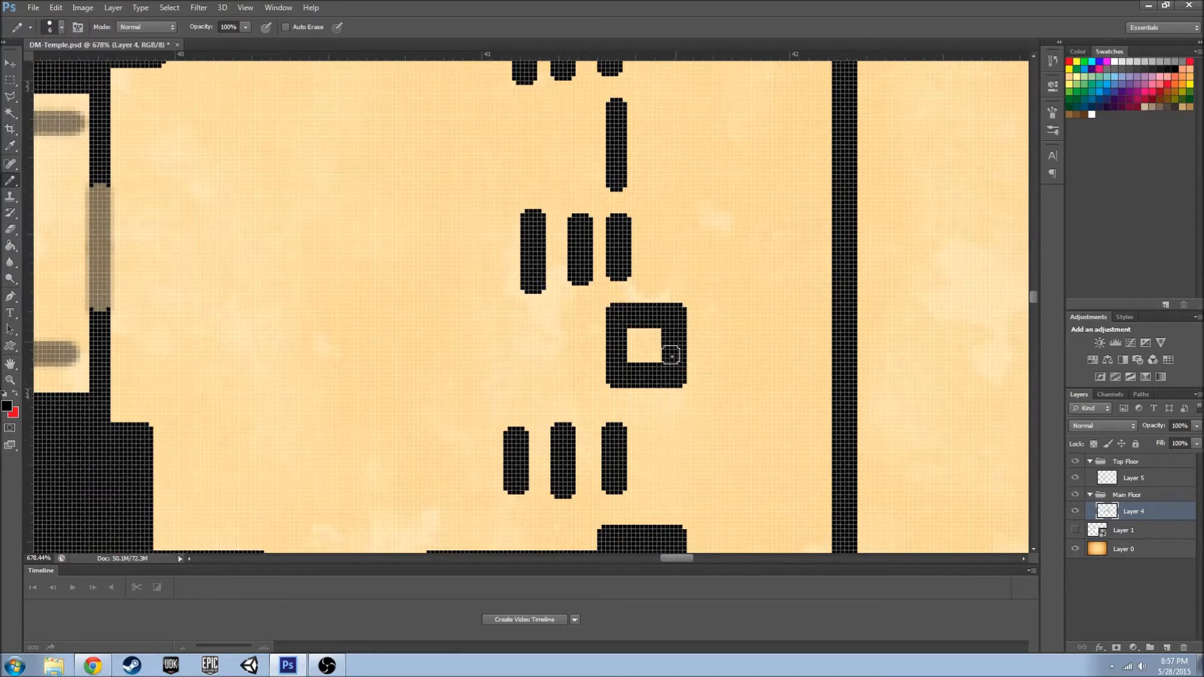
{"action": "key", "text": "g"}
{"action": "left_click", "coordinate": [651, 342]}
- Turn the upper dash of the right-hand wall into a matching square pillar and fill it black
{"action": "scroll", "coordinate": [674, 298], "scroll_direction": "up", "scroll_amount": 5}
{"action": "key", "text": "b"}
{"action": "left_click", "coordinate": [636, 328]}
{"action": "mouse_move", "coordinate": [637, 328]}
{"action": "left_mouse_down"}
{"action": "mouse_move", "coordinate": [667, 328]}
{"action": "mouse_move", "coordinate": [670, 458]}
{"action": "left_mouse_up"}
{"action": "key", "text": "ctrl+z"}
{"action": "key", "text": "ctrl+z"}
{"action": "mouse_move", "coordinate": [616, 260]}
{"action": "left_mouse_down"}
{"action": "mouse_move", "coordinate": [672, 261]}
{"action": "mouse_move", "coordinate": [674, 317]}
{"action": "left_mouse_up"}
{"action": "key", "text": "g"}
{"action": "left_click", "coordinate": [646, 295]}
- Outline a rectangular block against the outer side of the upper stepped wall and fill it black
{"action": "scroll", "coordinate": [683, 310], "scroll_direction": "up", "scroll_amount": 5}
{"action": "scroll", "coordinate": [686, 309], "scroll_direction": "down", "scroll_amount": 5}
{"action": "scroll", "coordinate": [697, 314], "scroll_direction": "up", "scroll_amount": 1}
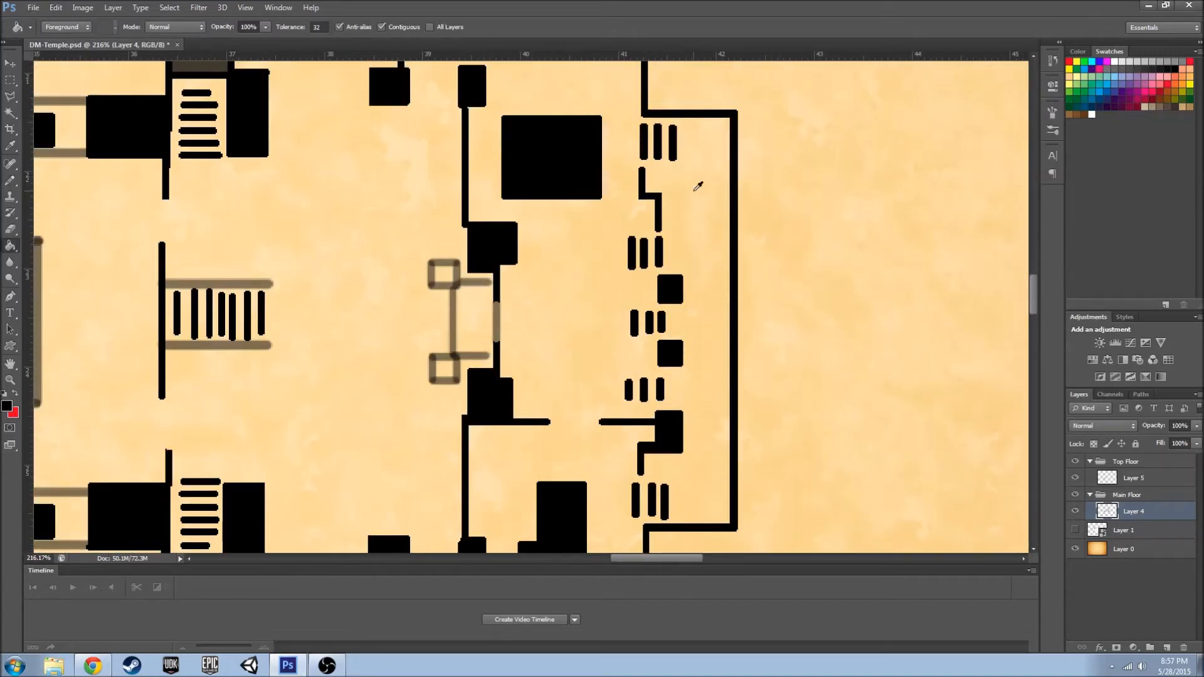
{"action": "scroll", "coordinate": [683, 185], "scroll_direction": "up", "scroll_amount": 5}
{"action": "key", "text": "b"}
{"action": "mouse_move", "coordinate": [611, 320]}
{"action": "left_mouse_down"}
{"action": "mouse_move", "coordinate": [679, 319]}
{"action": "mouse_move", "coordinate": [611, 318]}
{"action": "left_mouse_up"}
{"action": "key", "text": "ctrl+z"}
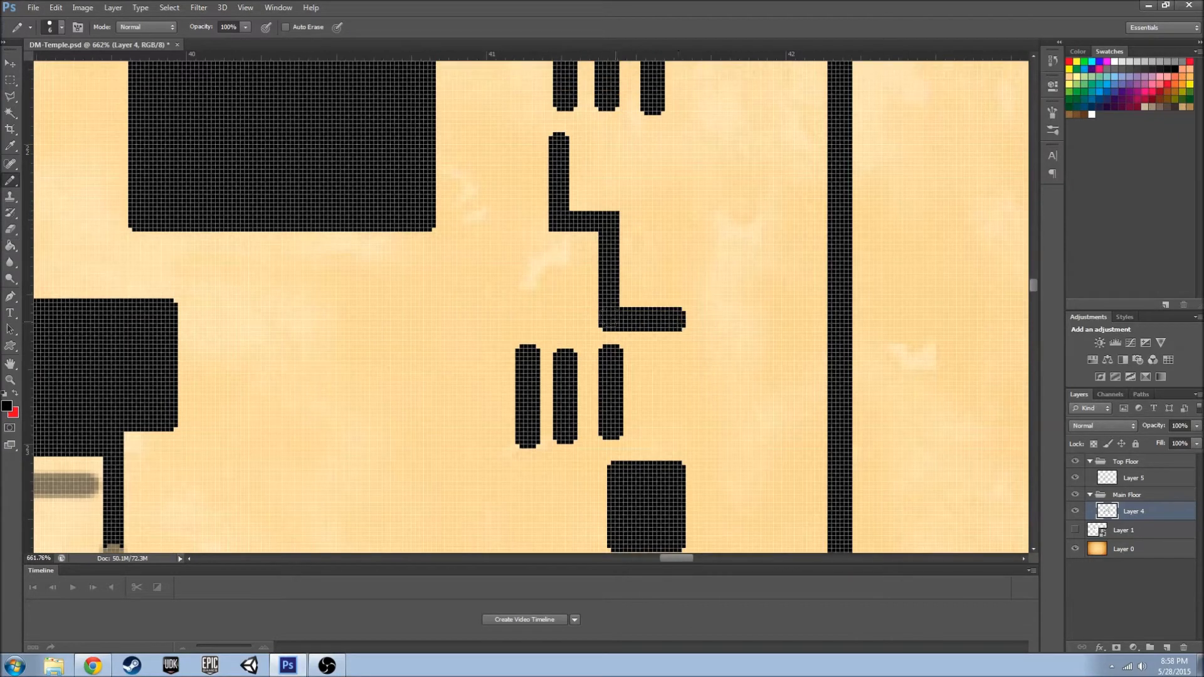
{"action": "left_click_drag", "start_coordinate": [609, 223], "coordinate": [676, 224]}
{"action": "key", "text": "ctrl+z"}
{"action": "left_click_drag", "start_coordinate": [673, 227], "coordinate": [673, 313]}
{"action": "left_click_drag", "start_coordinate": [612, 224], "coordinate": [668, 224]}
{"action": "key", "text": "g"}
{"action": "left_click", "coordinate": [642, 283]}
{"action": "scroll", "coordinate": [655, 345], "scroll_direction": "down", "scroll_amount": 6}
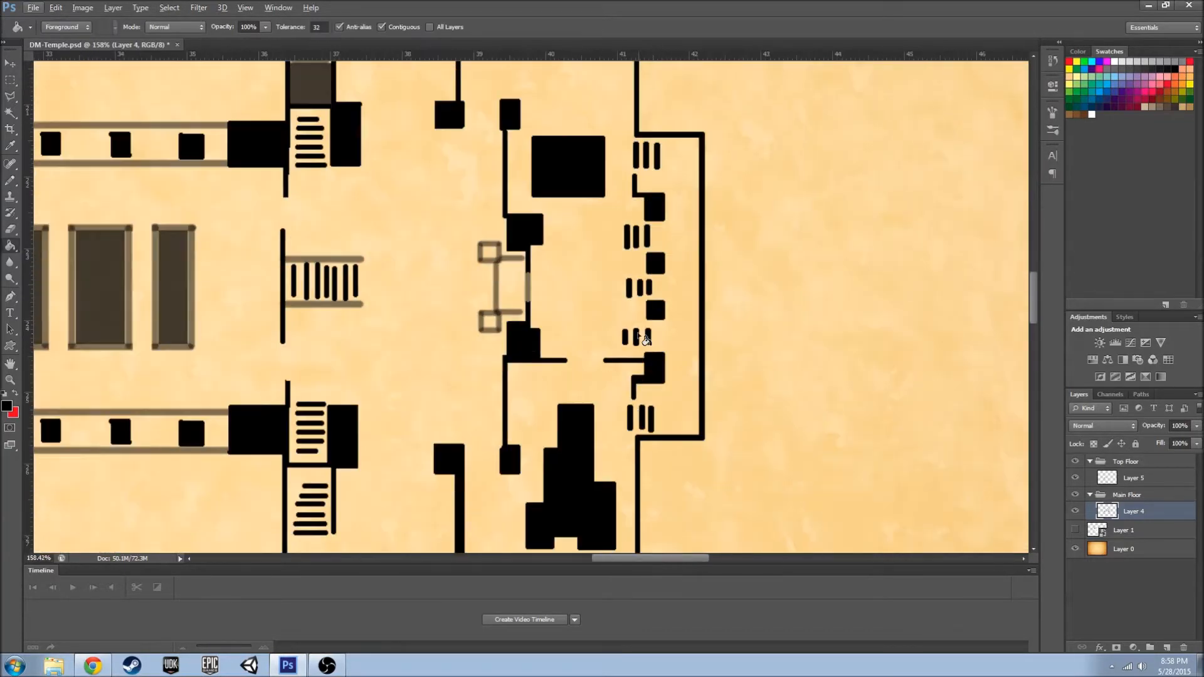
- Switch to the Brush at 50% opacity and save the map document
{"action": "scroll", "coordinate": [586, 312], "scroll_direction": "down", "scroll_amount": 3}
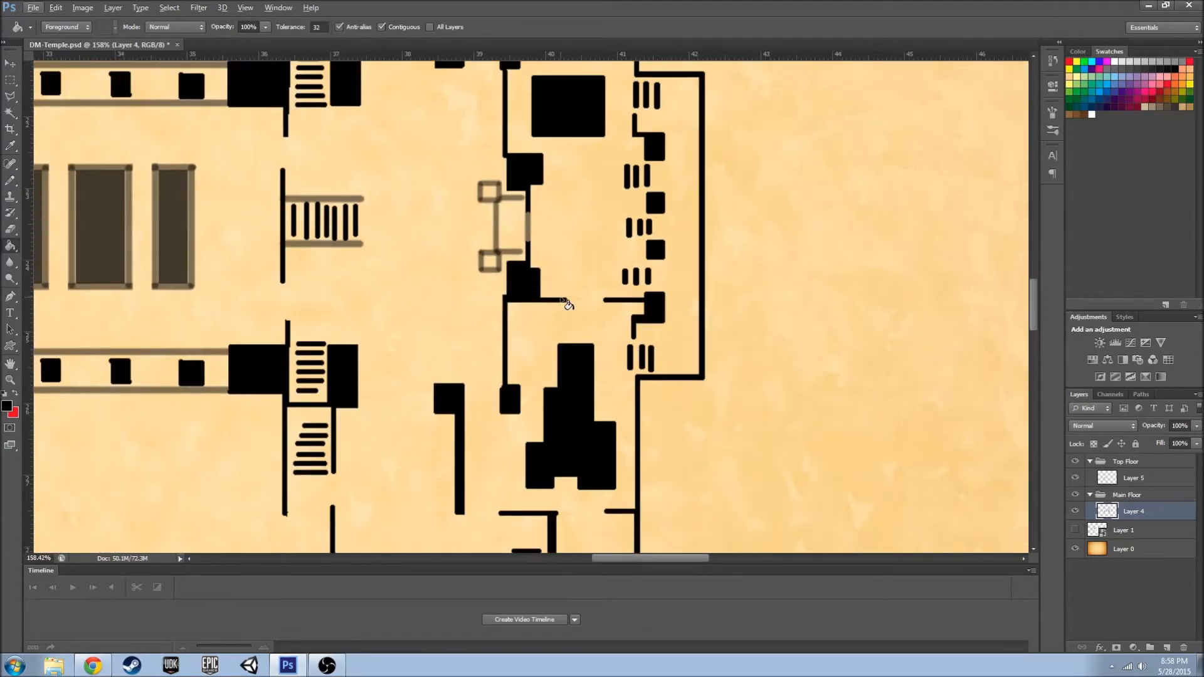
{"action": "left_click", "coordinate": [10, 181]}
{"action": "left_click", "coordinate": [53, 178]}
{"action": "left_click", "coordinate": [33, 7]}
{"action": "left_click", "coordinate": [65, 148]}
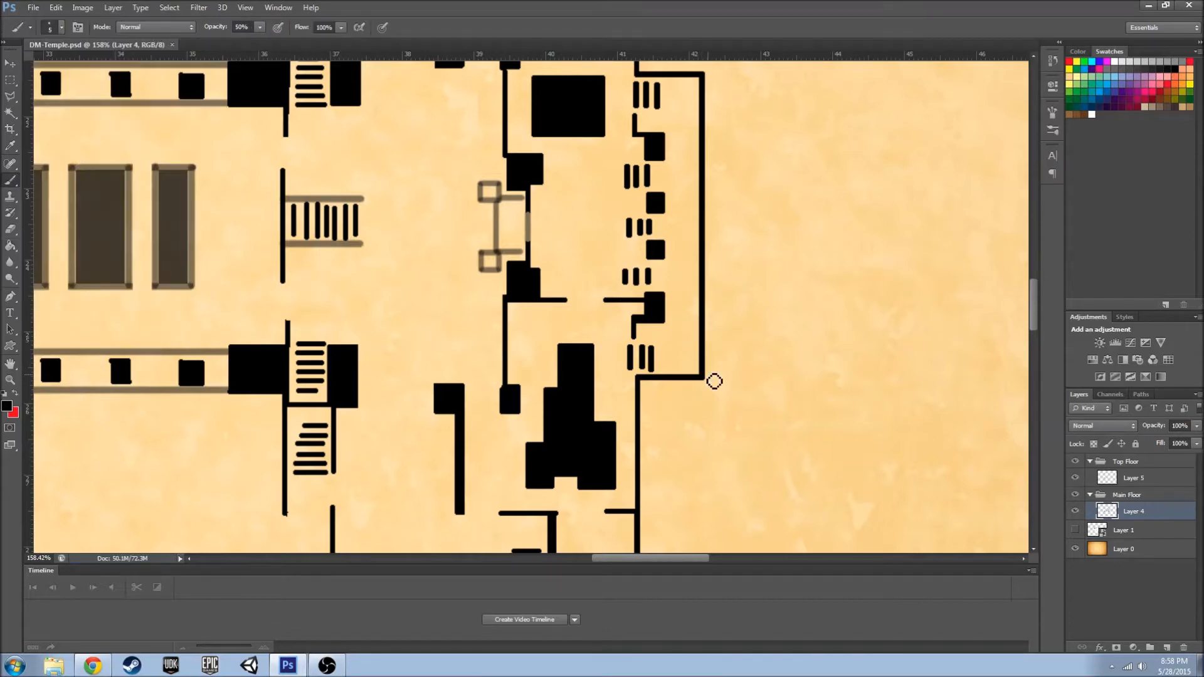
- Draw a short semi-transparent horizontal railing outward from the free end of the lower stepped wall, and a matching one at the upper stepped wall
{"action": "scroll", "coordinate": [659, 341], "scroll_direction": "up", "scroll_amount": 6}
{"action": "left_click_drag", "start_coordinate": [566, 323], "coordinate": [675, 323]}
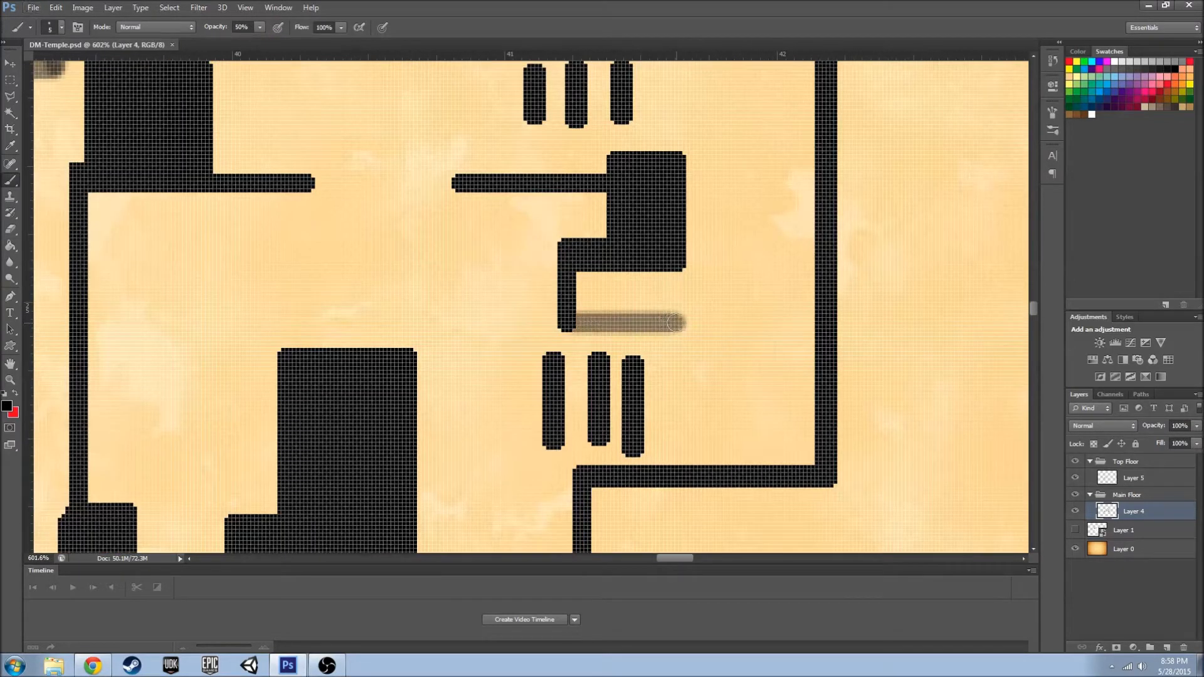
{"action": "scroll", "coordinate": [714, 362], "scroll_direction": "down", "scroll_amount": 5}
{"action": "scroll", "coordinate": [699, 285], "scroll_direction": "up", "scroll_amount": 7}
{"action": "left_click_drag", "start_coordinate": [554, 269], "coordinate": [705, 268]}
{"action": "scroll", "coordinate": [740, 341], "scroll_direction": "down", "scroll_amount": 7}
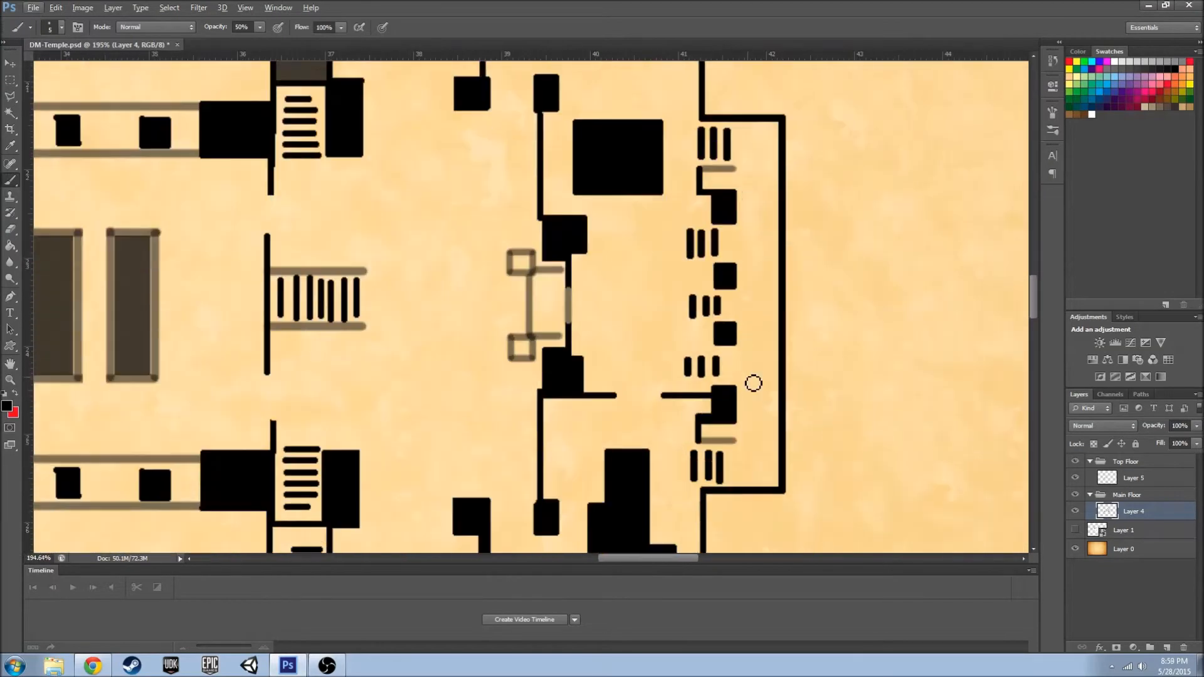
- Add a fourth solid black Pencil line to the outer side of the stair groups between the pillars along the right-hand wall
{"action": "scroll", "coordinate": [753, 385], "scroll_direction": "down", "scroll_amount": 1}
{"action": "scroll", "coordinate": [766, 376], "scroll_direction": "up", "scroll_amount": 1}
{"action": "right_click", "coordinate": [10, 181]}
{"action": "left_click", "coordinate": [50, 188]}
{"action": "scroll", "coordinate": [759, 430], "scroll_direction": "up", "scroll_amount": 9}
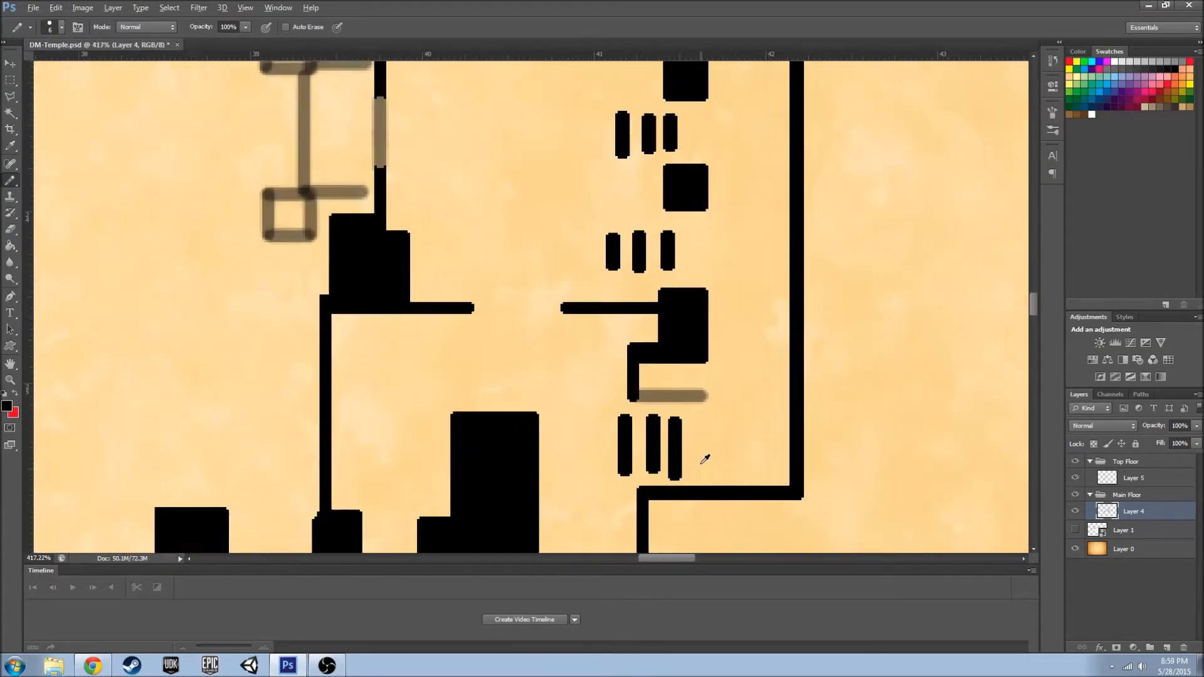
{"action": "left_click_drag", "start_coordinate": [696, 413], "coordinate": [695, 470]}
{"action": "scroll", "coordinate": [693, 377], "scroll_direction": "up", "scroll_amount": 5}
{"action": "left_click_drag", "start_coordinate": [692, 301], "coordinate": [693, 339]}
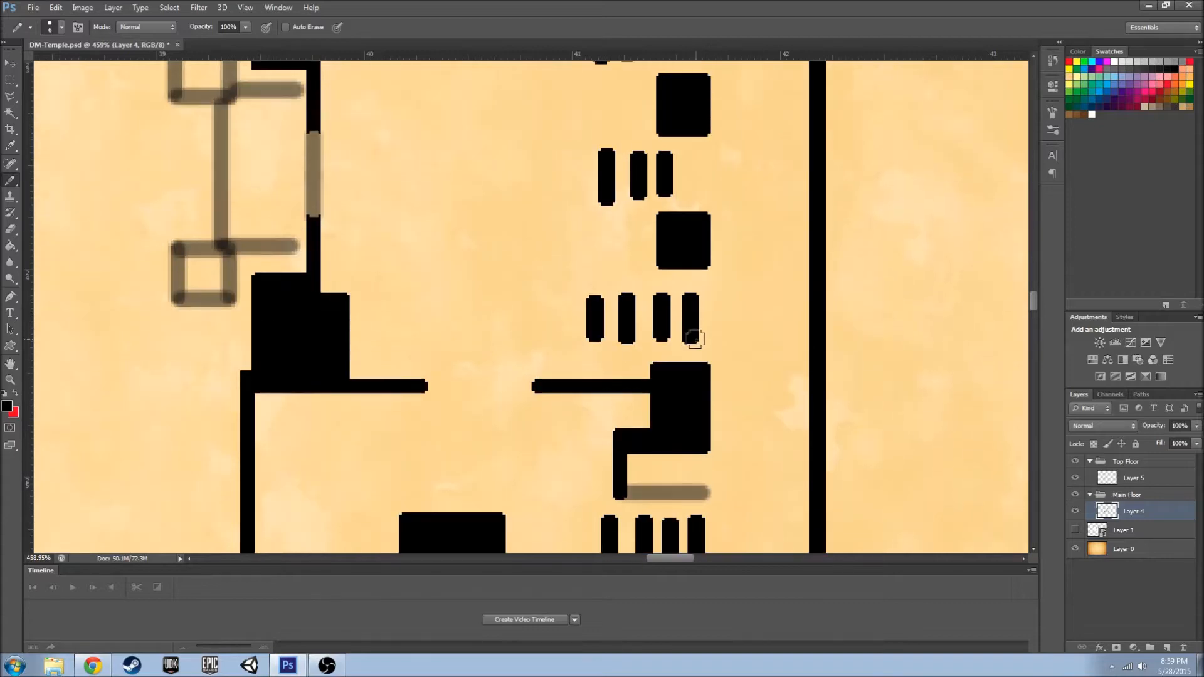
{"action": "scroll", "coordinate": [695, 314], "scroll_direction": "up", "scroll_amount": 4}
{"action": "left_click_drag", "start_coordinate": [694, 251], "coordinate": [694, 280]}
{"action": "scroll", "coordinate": [690, 283], "scroll_direction": "up", "scroll_amount": 3}
{"action": "scroll", "coordinate": [685, 288], "scroll_direction": "up", "scroll_amount": 1}
{"action": "left_click_drag", "start_coordinate": [691, 191], "coordinate": [691, 242]}
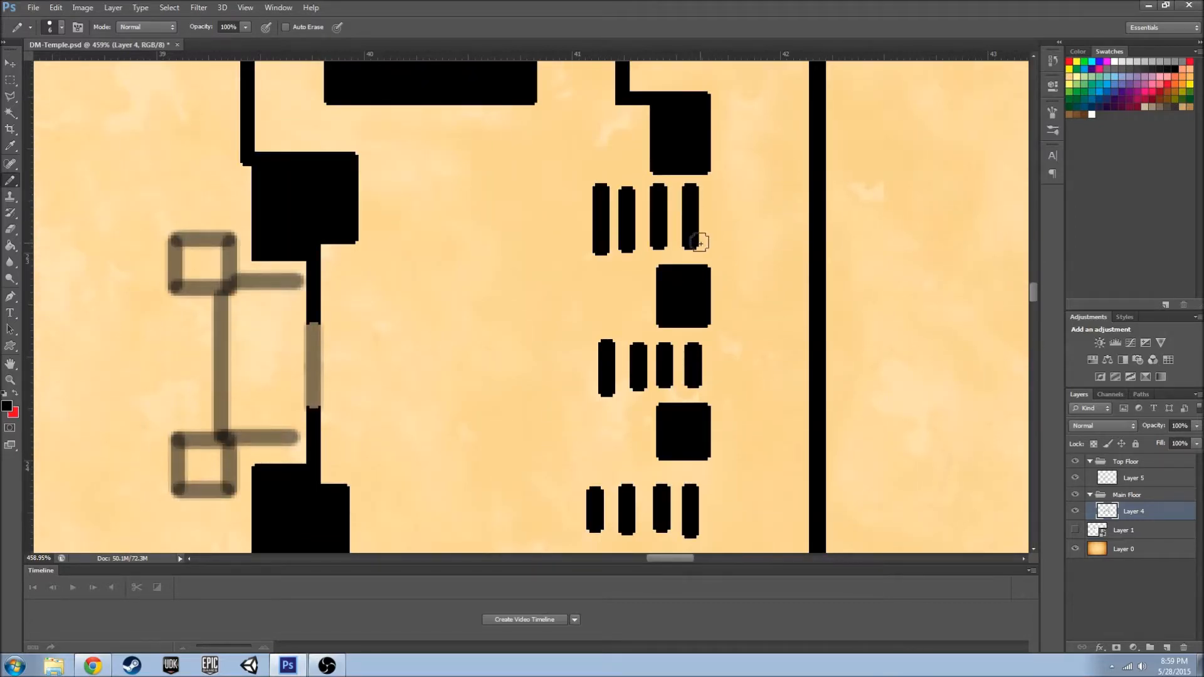
{"action": "scroll", "coordinate": [702, 201], "scroll_direction": "up", "scroll_amount": 7}
{"action": "scroll", "coordinate": [746, 244], "scroll_direction": "down", "scroll_amount": 7}
{"action": "scroll", "coordinate": [753, 408], "scroll_direction": "down", "scroll_amount": 4}
{"action": "scroll", "coordinate": [712, 226], "scroll_direction": "down", "scroll_amount": 3}
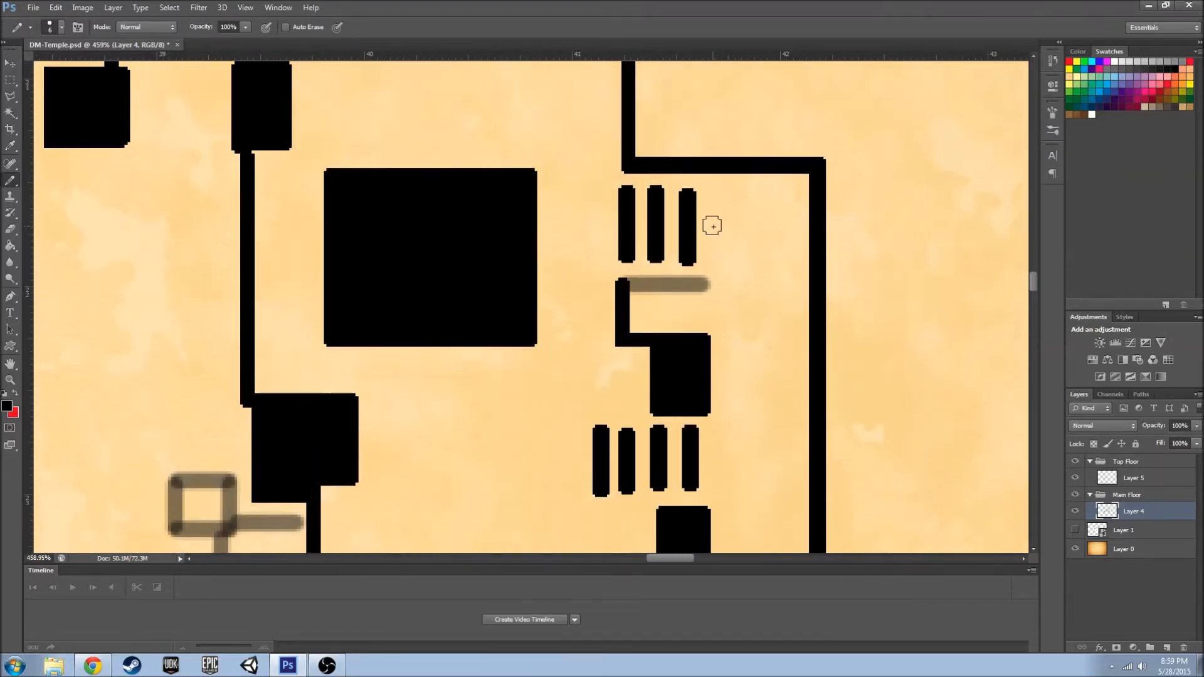
- Save the map document with the extended stair groups
{"action": "scroll", "coordinate": [723, 402], "scroll_direction": "down", "scroll_amount": 3}
{"action": "scroll", "coordinate": [723, 402], "scroll_direction": "down", "scroll_amount": 5}
{"action": "scroll", "coordinate": [722, 402], "scroll_direction": "down", "scroll_amount": 1}
{"action": "scroll", "coordinate": [535, 462], "scroll_direction": "up", "scroll_amount": 2}
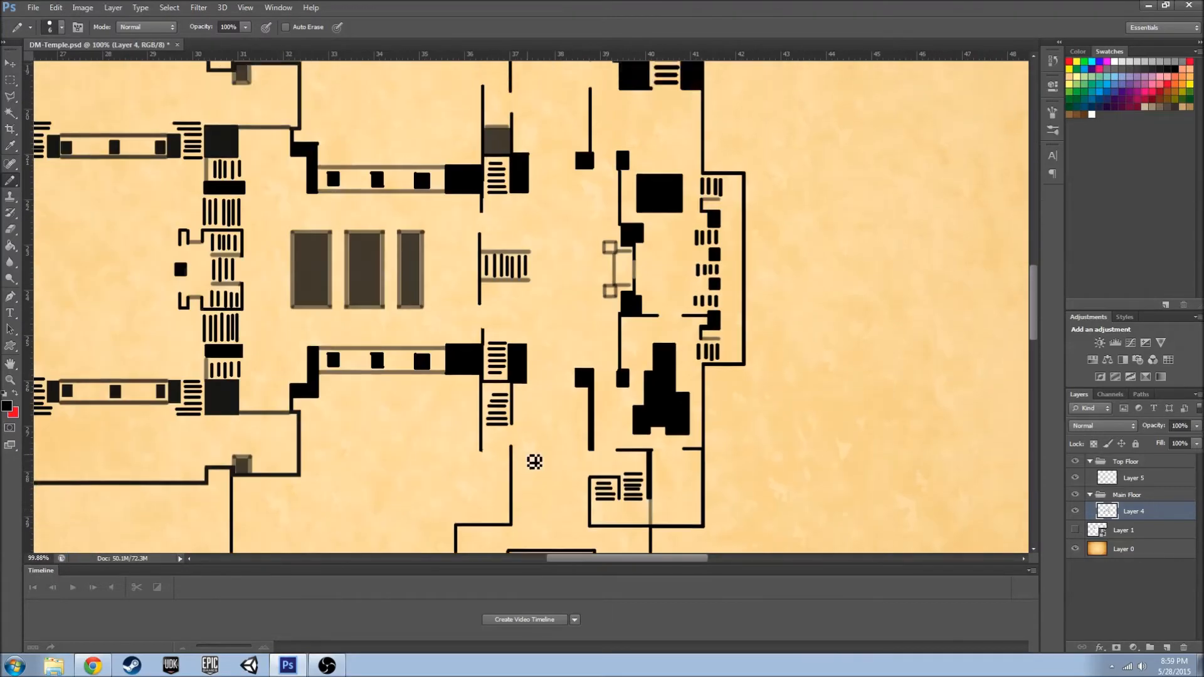
{"action": "scroll", "coordinate": [552, 448], "scroll_direction": "down", "scroll_amount": 2}
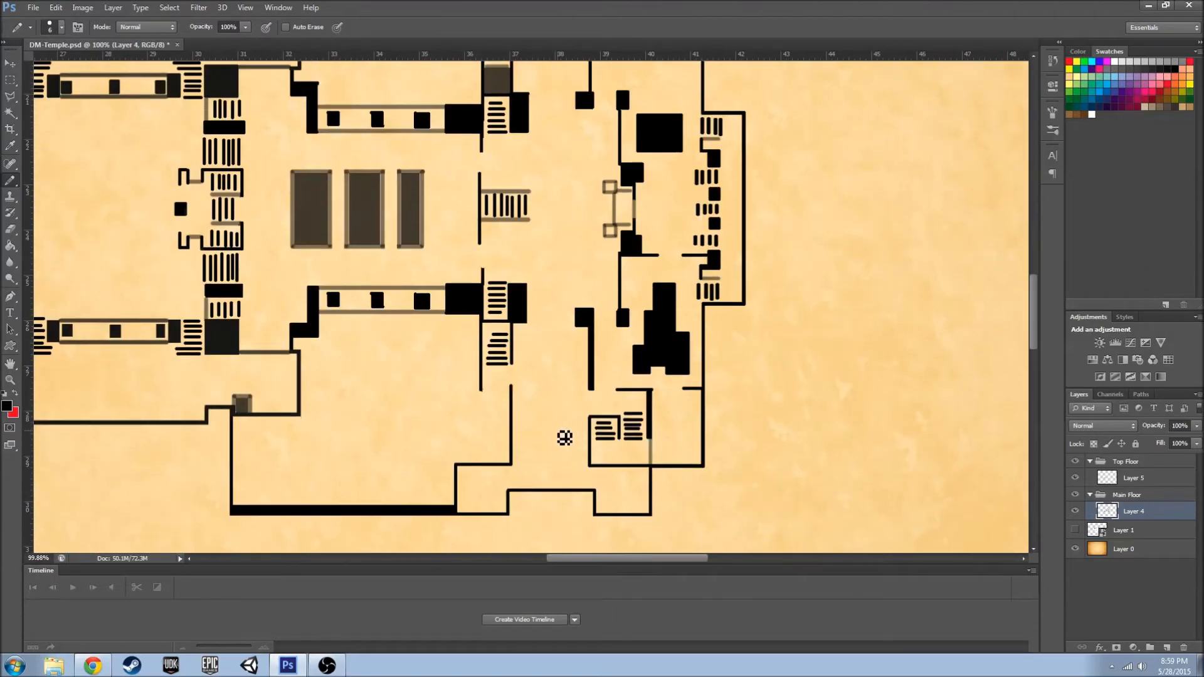
{"action": "left_click", "coordinate": [33, 7]}
{"action": "left_click", "coordinate": [50, 148]}
- Draw crossing horizontal and vertical lines in the room below the lower pillared corridor and extend the horizontal line into a rectangular bar outline
{"action": "left_click_drag", "start_coordinate": [666, 559], "coordinate": [651, 559]}
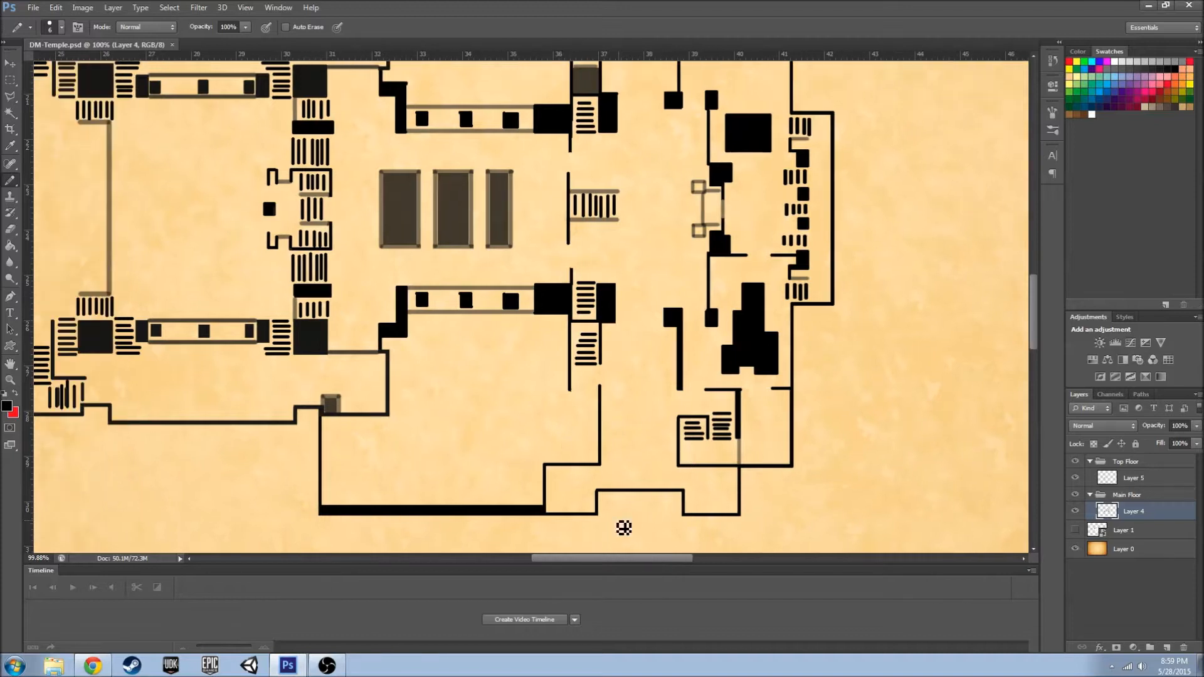
{"action": "scroll", "coordinate": [546, 420], "scroll_direction": "up", "scroll_amount": 1}
{"action": "scroll", "coordinate": [556, 440], "scroll_direction": "up", "scroll_amount": 1}
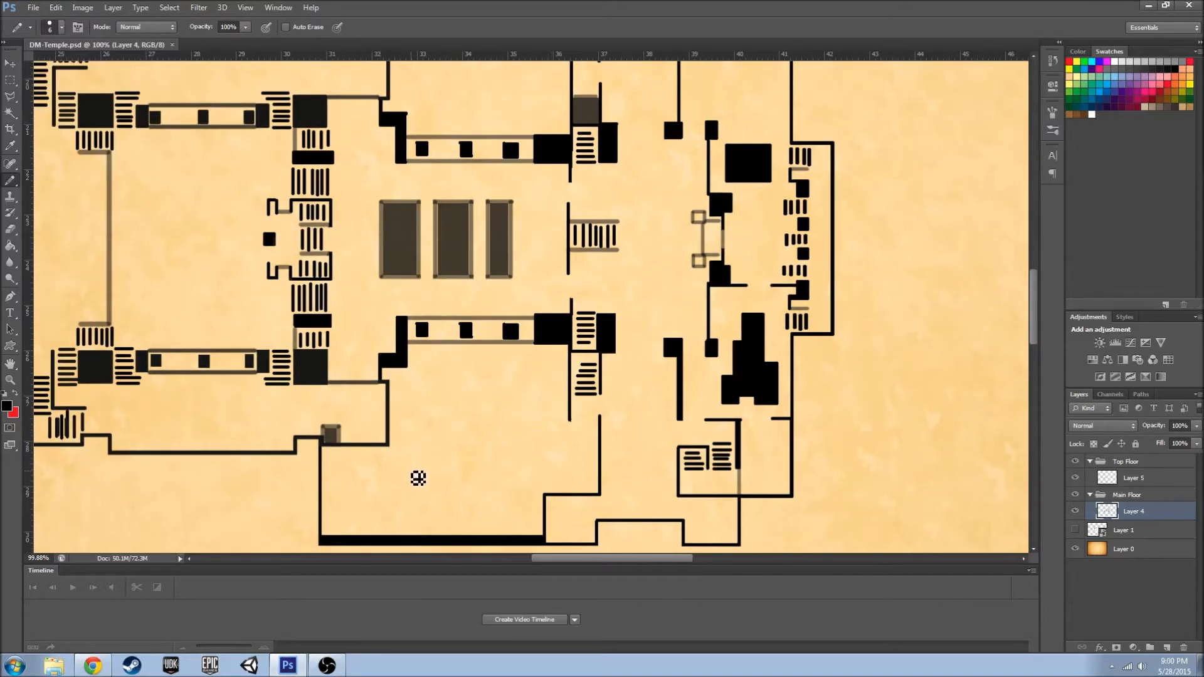
{"action": "scroll", "coordinate": [471, 430], "scroll_direction": "down", "scroll_amount": 2}
{"action": "scroll", "coordinate": [464, 449], "scroll_direction": "up", "scroll_amount": 3}
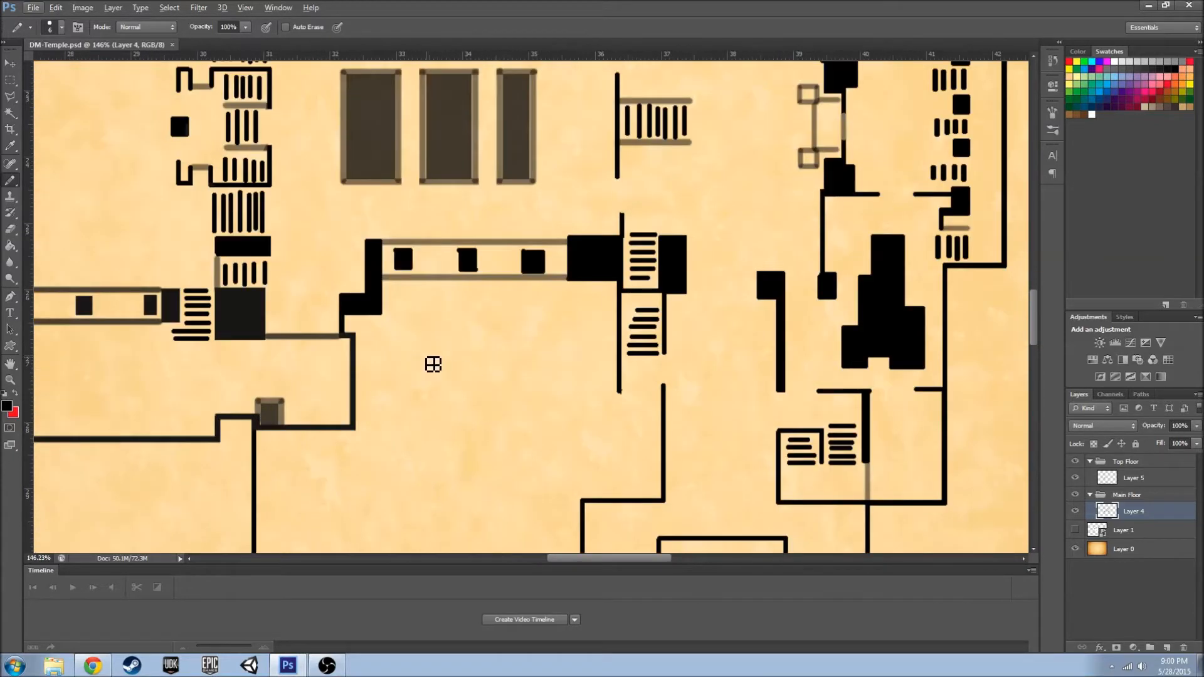
{"action": "mouse_move", "coordinate": [419, 375]}
{"action": "left_mouse_down"}
{"action": "mouse_move", "coordinate": [592, 375]}
{"action": "mouse_move", "coordinate": [556, 374]}
{"action": "left_mouse_up"}
{"action": "key", "text": "ctrl+z"}
{"action": "left_click_drag", "start_coordinate": [480, 327], "coordinate": [479, 435]}
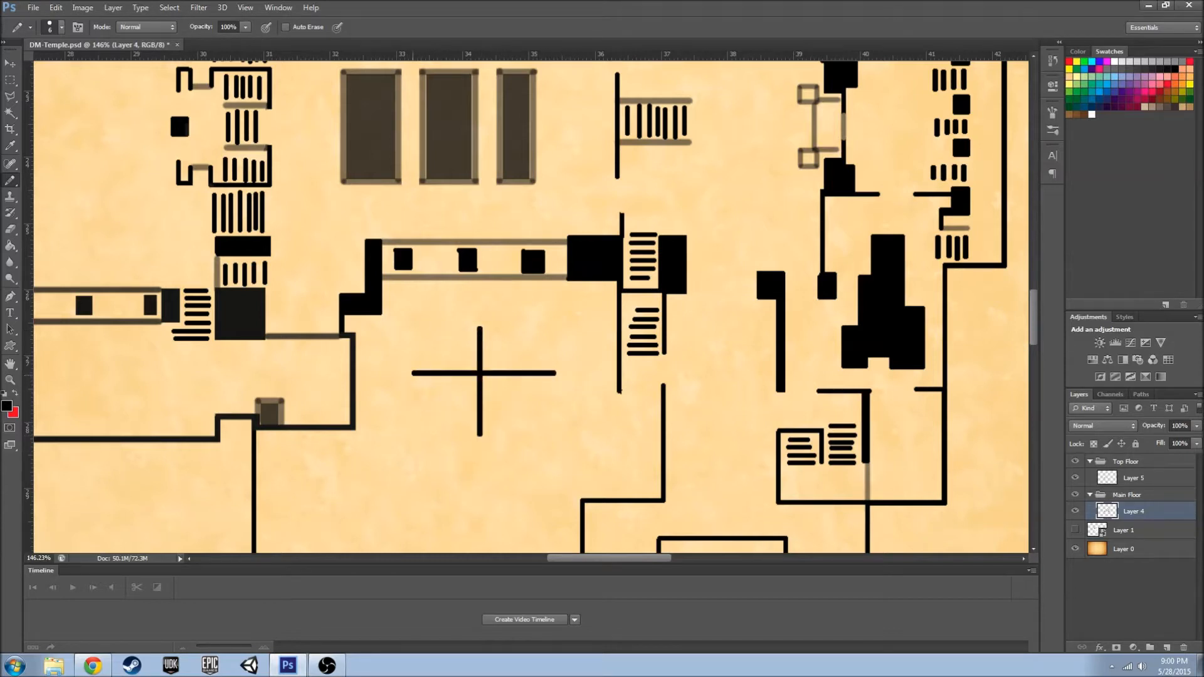
{"action": "mouse_move", "coordinate": [414, 375]}
{"action": "left_mouse_down"}
{"action": "mouse_move", "coordinate": [414, 406]}
{"action": "mouse_move", "coordinate": [554, 407]}
{"action": "left_mouse_up"}
{"action": "scroll", "coordinate": [554, 407], "scroll_direction": "up", "scroll_amount": 4}
{"action": "mouse_move", "coordinate": [554, 333]}
{"action": "left_mouse_down"}
{"action": "mouse_move", "coordinate": [557, 420]}
{"action": "mouse_move", "coordinate": [556, 339]}
{"action": "left_mouse_up"}
{"action": "key", "text": "ctrl+z"}
{"action": "scroll", "coordinate": [399, 441], "scroll_direction": "down", "scroll_amount": 3}
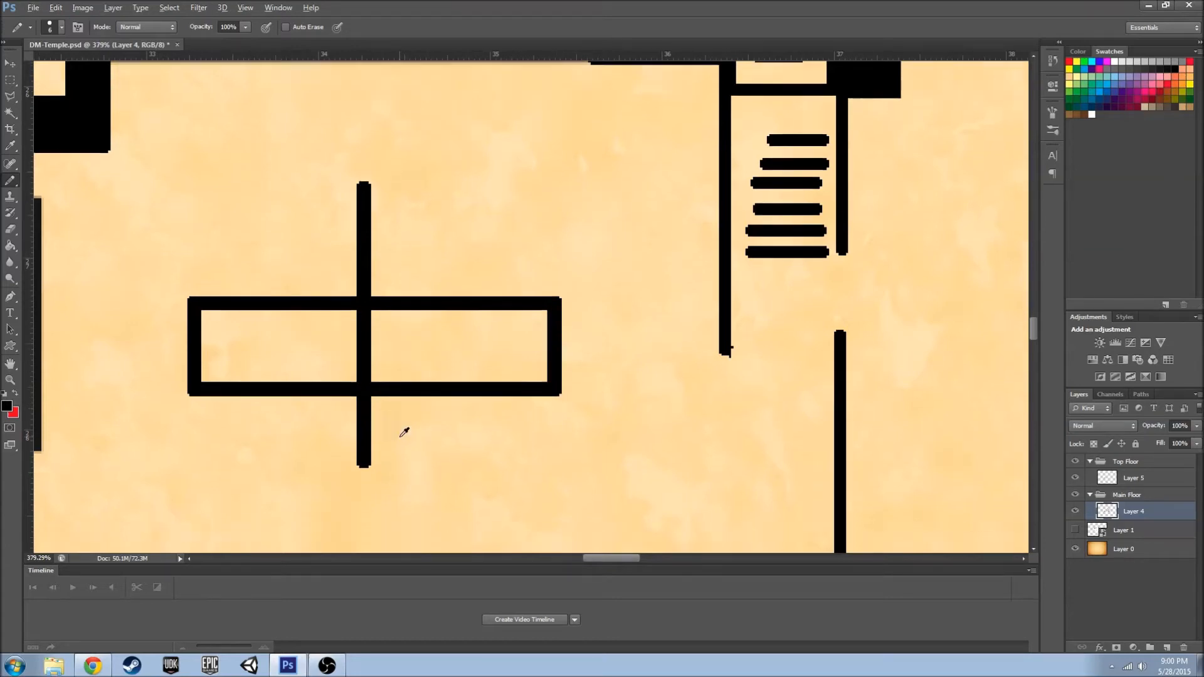
- Widen the vertical line of the cross into a rectangular bar outline extending above and below the horizontal bar
{"action": "scroll", "coordinate": [410, 357], "scroll_direction": "up", "scroll_amount": 1}
{"action": "mouse_move", "coordinate": [425, 411]}
{"action": "left_mouse_down"}
{"action": "mouse_move", "coordinate": [475, 414]}
{"action": "mouse_move", "coordinate": [414, 358]}
{"action": "mouse_move", "coordinate": [435, 226]}
{"action": "mouse_move", "coordinate": [467, 226]}
{"action": "left_mouse_up"}
{"action": "left_click_drag", "start_coordinate": [470, 409], "coordinate": [475, 232]}
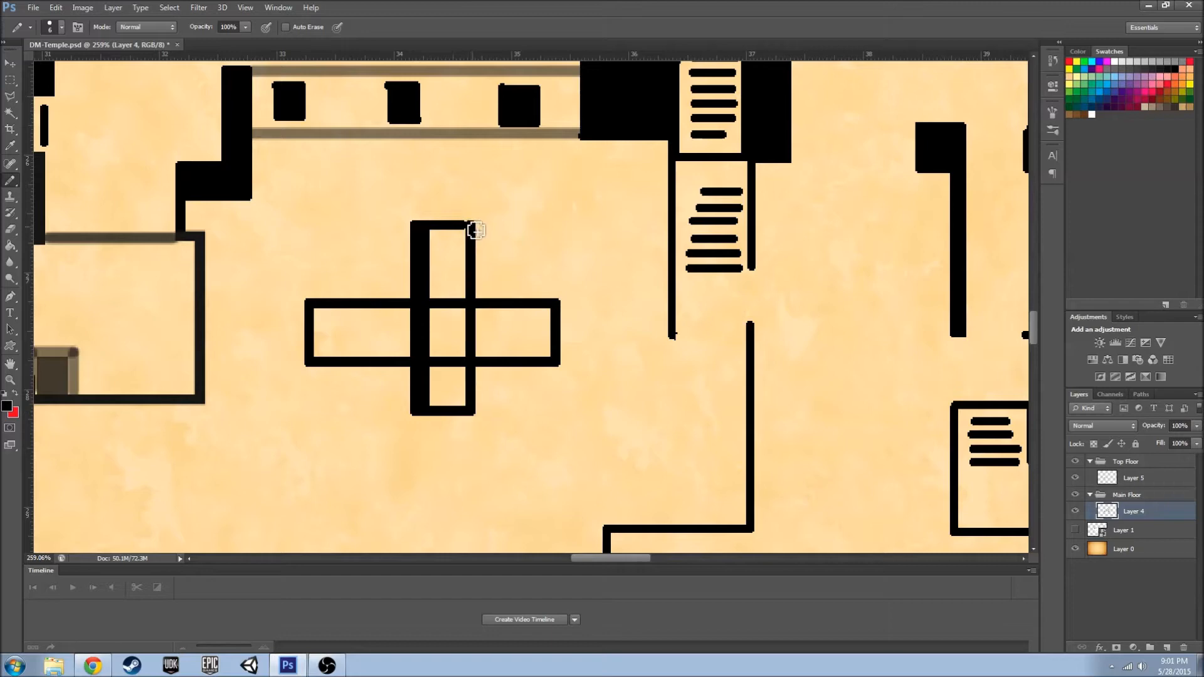
{"action": "mouse_move", "coordinate": [414, 416]}
{"action": "left_mouse_down"}
{"action": "mouse_move", "coordinate": [417, 230]}
{"action": "mouse_move", "coordinate": [469, 360]}
{"action": "left_mouse_up"}
{"action": "scroll", "coordinate": [469, 360], "scroll_direction": "up", "scroll_amount": 3}
{"action": "scroll", "coordinate": [518, 349], "scroll_direction": "down", "scroll_amount": 3}
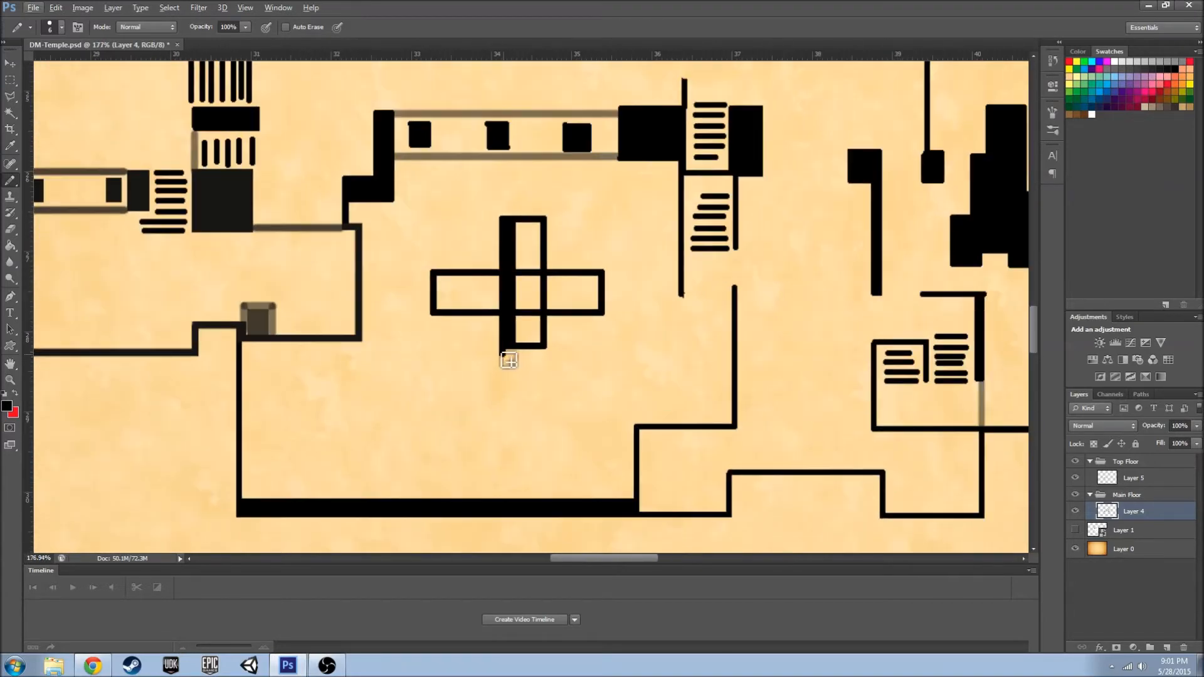
- Fill the enclosed areas of the large cross-shaped block with black
{"action": "key", "text": "g"}
{"action": "left_click", "coordinate": [530, 310]}
{"action": "left_click", "coordinate": [487, 303]}
{"action": "left_click", "coordinate": [524, 246]}
{"action": "left_click", "coordinate": [574, 293]}
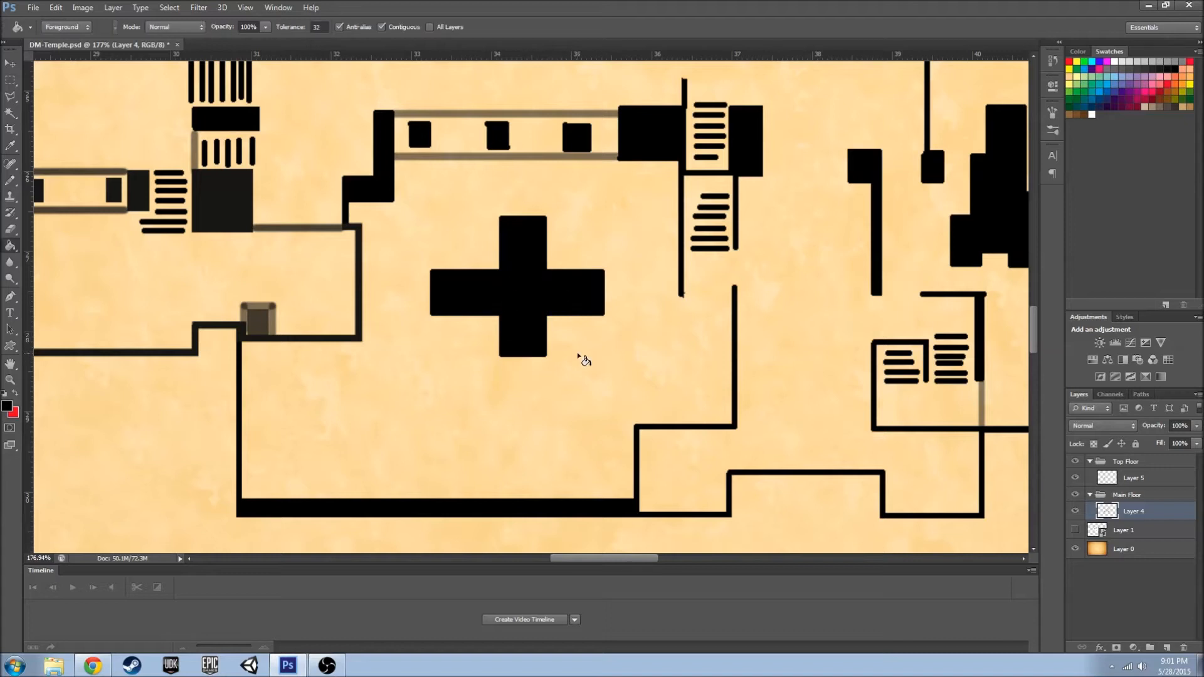
- Draw a smaller pair of crossing lines below the large cross, near the room's lower-left corner
{"action": "key", "text": "b"}
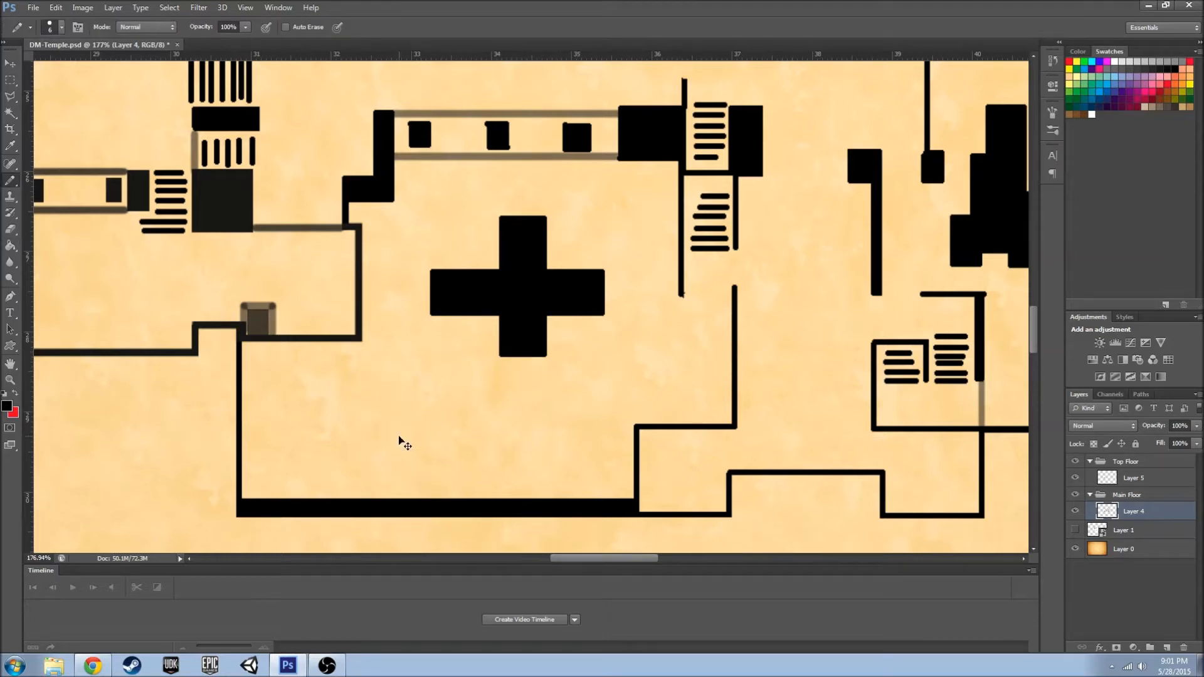
{"action": "left_click_drag", "start_coordinate": [405, 381], "coordinate": [406, 478]}
{"action": "key", "text": "ctrl+z"}
{"action": "left_click_drag", "start_coordinate": [407, 377], "coordinate": [409, 466]}
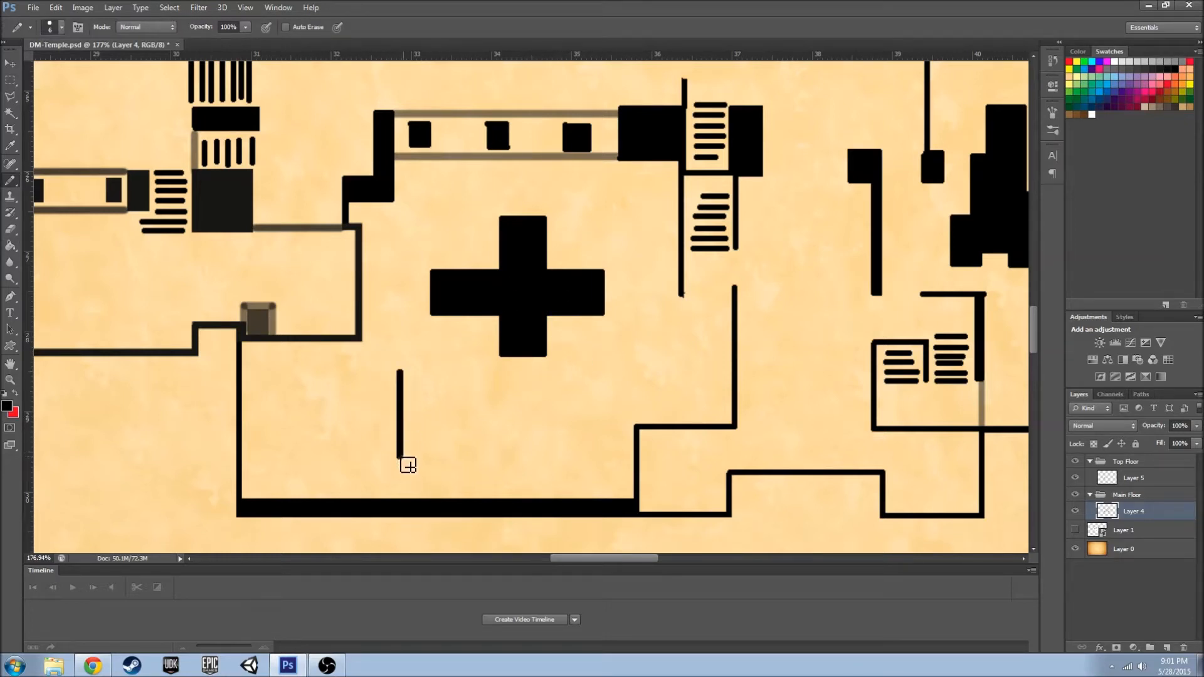
{"action": "left_click_drag", "start_coordinate": [325, 424], "coordinate": [482, 431]}
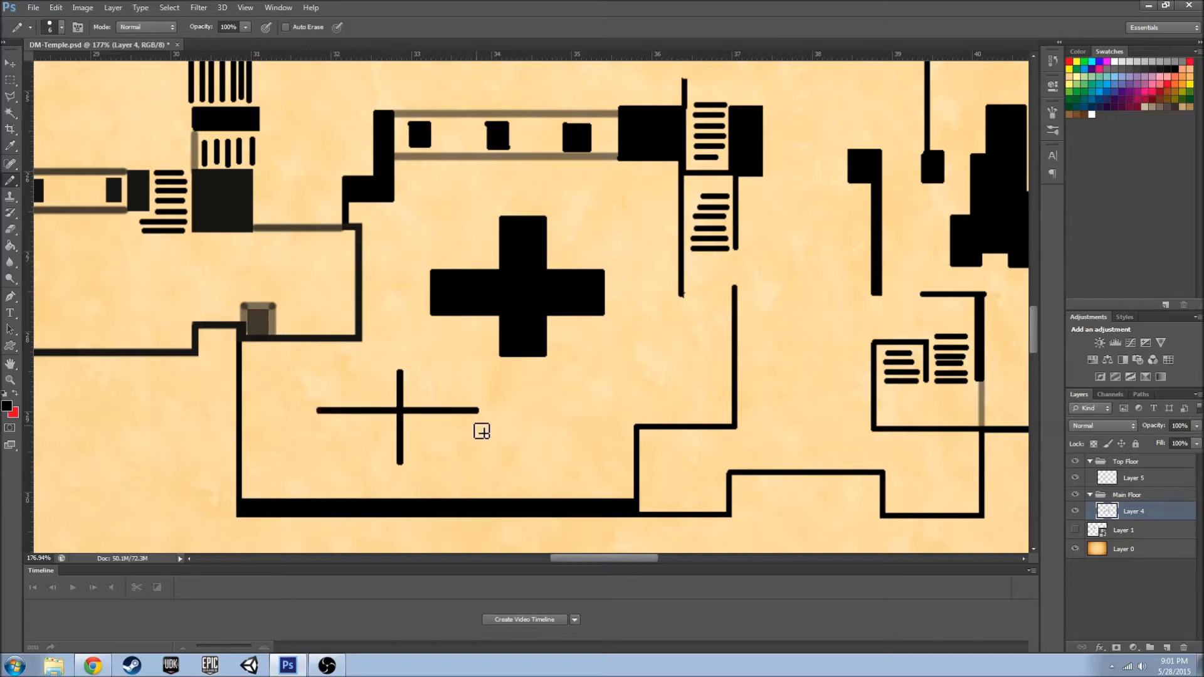
- Thicken the small cross's vertical line into a solid bar and outline its horizontal bar as a rectangle
{"action": "scroll", "coordinate": [415, 437], "scroll_direction": "up", "scroll_amount": 3}
{"action": "mouse_move", "coordinate": [351, 323]}
{"action": "left_mouse_down"}
{"action": "mouse_move", "coordinate": [416, 324]}
{"action": "mouse_move", "coordinate": [414, 480]}
{"action": "mouse_move", "coordinate": [371, 482]}
{"action": "left_mouse_up"}
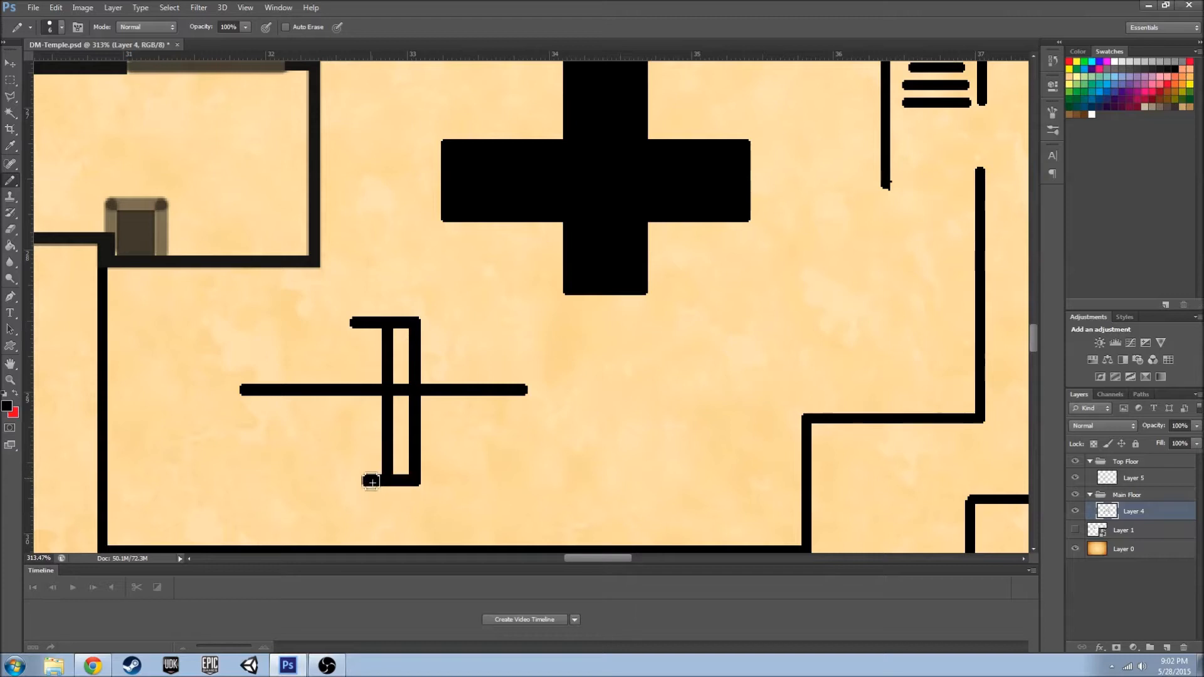
{"action": "left_click_drag", "start_coordinate": [359, 325], "coordinate": [367, 482]}
{"action": "mouse_move", "coordinate": [370, 484]}
{"action": "left_mouse_down"}
{"action": "mouse_move", "coordinate": [398, 435]}
{"action": "mouse_move", "coordinate": [374, 365]}
{"action": "left_mouse_up"}
{"action": "mouse_move", "coordinate": [249, 388]}
{"action": "left_mouse_down"}
{"action": "mouse_move", "coordinate": [250, 436]}
{"action": "mouse_move", "coordinate": [466, 437]}
{"action": "mouse_move", "coordinate": [525, 392]}
{"action": "mouse_move", "coordinate": [520, 430]}
{"action": "left_mouse_up"}
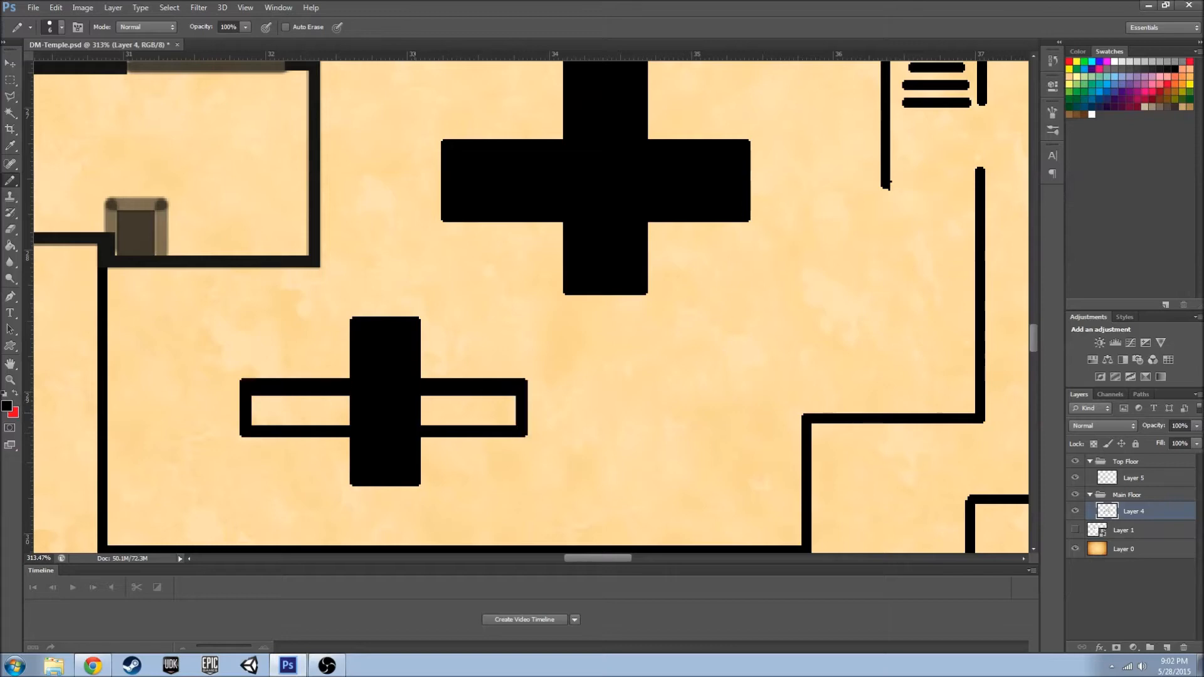
- Fill both open arms of the small cross with black
{"action": "key", "text": "g"}
{"action": "left_click", "coordinate": [314, 411]}
{"action": "left_click", "coordinate": [476, 412]}
{"action": "scroll", "coordinate": [507, 488], "scroll_direction": "down", "scroll_amount": 3}
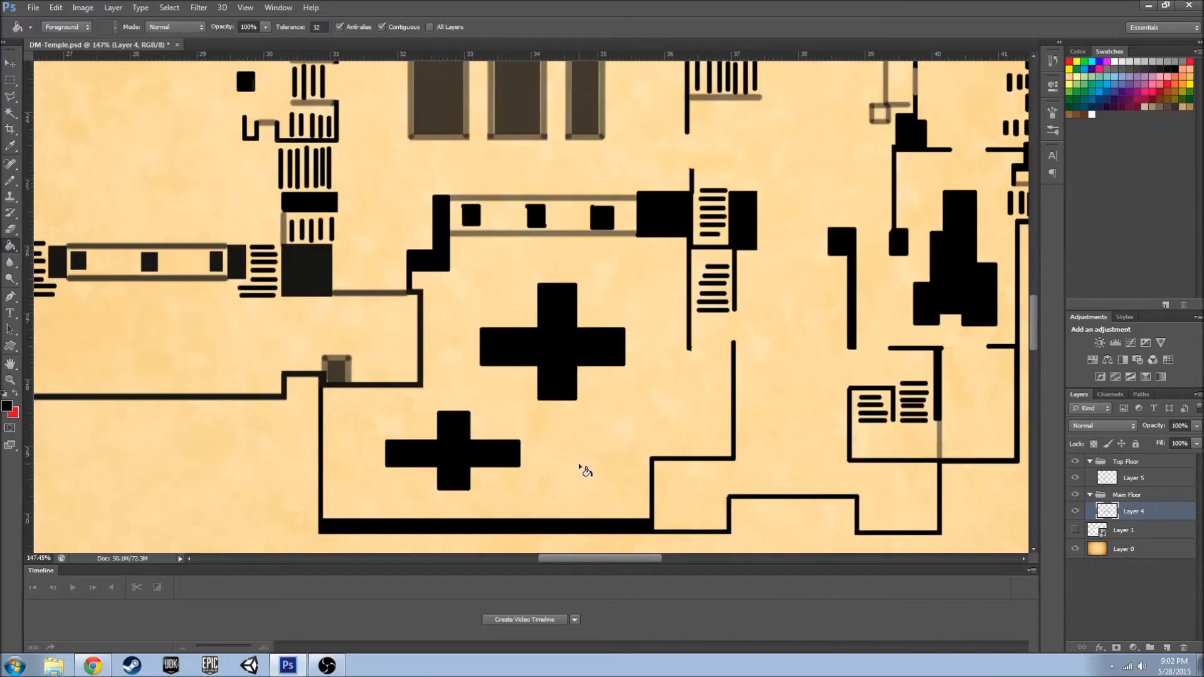
- Draw an L-shaped wall to the right of the small cross, running up from near the thick bottom wall and turning right
{"action": "scroll", "coordinate": [574, 468], "scroll_direction": "up", "scroll_amount": 3}
{"action": "key", "text": "b"}
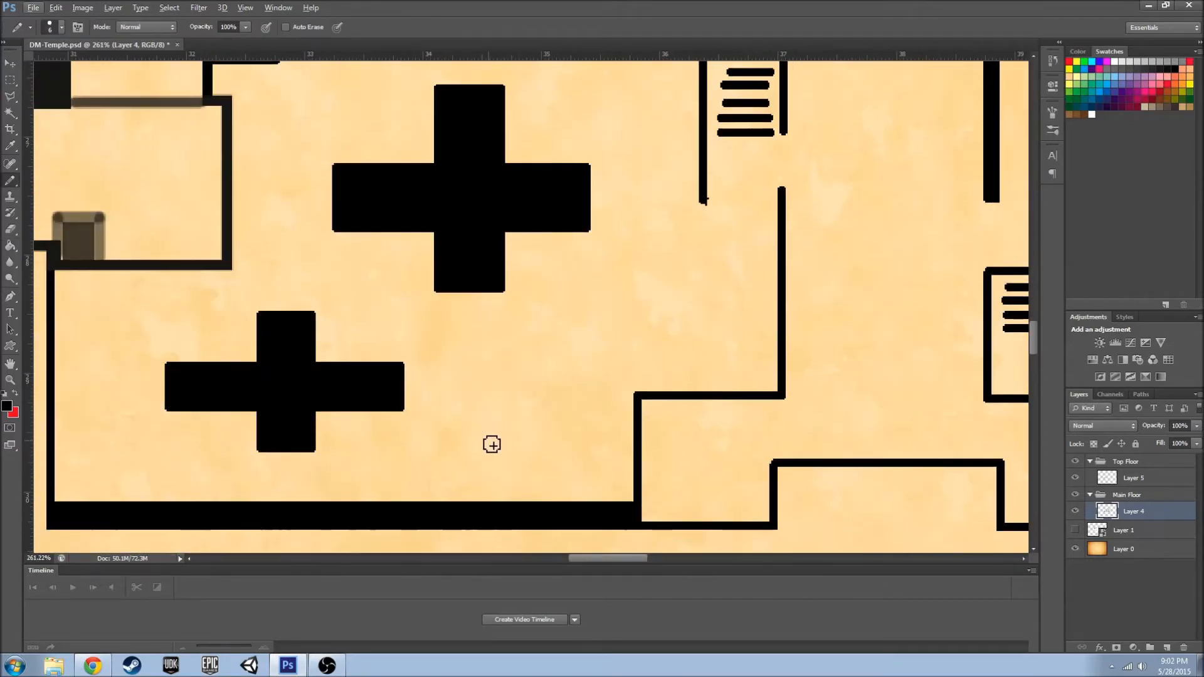
{"action": "mouse_move", "coordinate": [488, 460]}
{"action": "left_mouse_down"}
{"action": "mouse_move", "coordinate": [495, 354]}
{"action": "mouse_move", "coordinate": [521, 354]}
{"action": "mouse_move", "coordinate": [491, 355]}
{"action": "mouse_move", "coordinate": [613, 352]}
{"action": "left_mouse_up"}
{"action": "scroll", "coordinate": [464, 402], "scroll_direction": "down", "scroll_amount": 2}
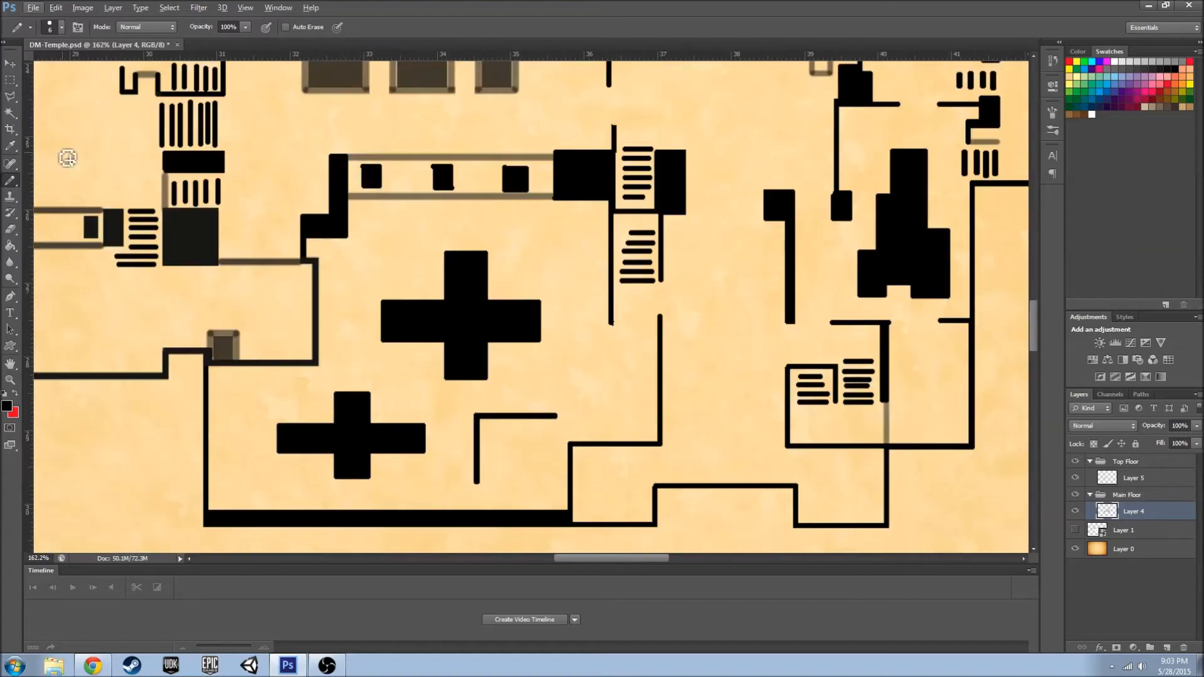
- Select both crosses and the L-shaped wall with a closed Polygonal Lasso outline
{"action": "key", "text": "l"}
{"action": "left_click", "coordinate": [9, 96]}
{"action": "left_click", "coordinate": [238, 437]}
{"action": "left_click", "coordinate": [294, 395]}
{"action": "left_click", "coordinate": [344, 379]}
{"action": "left_click", "coordinate": [352, 309]}
{"action": "left_click", "coordinate": [392, 269]}
{"action": "left_click", "coordinate": [460, 238]}
{"action": "left_click", "coordinate": [478, 496]}
{"action": "left_click", "coordinate": [300, 494]}
{"action": "left_click", "coordinate": [239, 465]}
{"action": "left_click", "coordinate": [238, 437]}
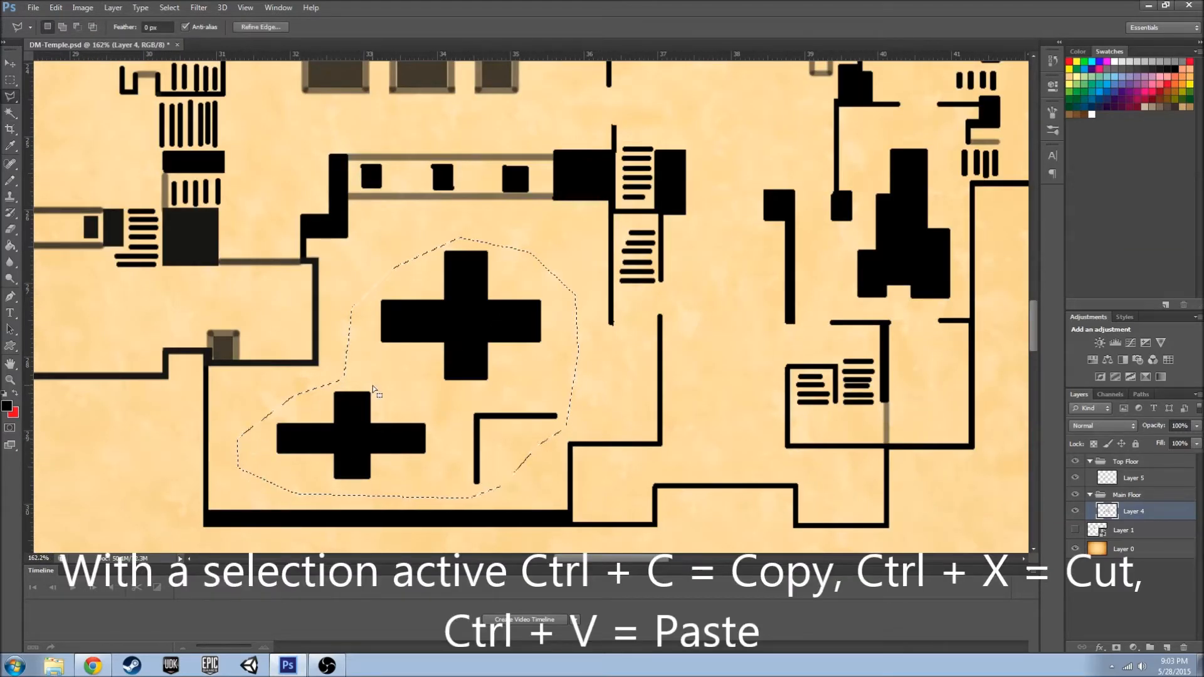
- Paste a copy of the selected crosses and L-shaped wall onto a new layer
{"action": "key", "text": "ctrl+x"}
{"action": "key", "text": "ctrl+v"}
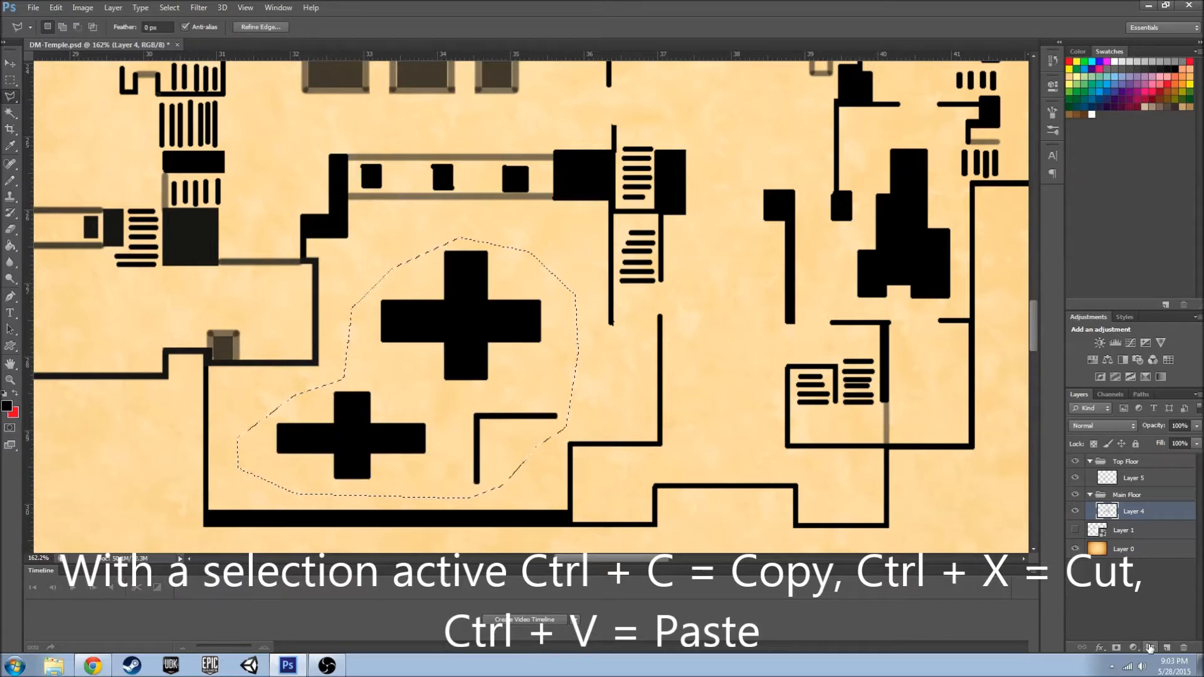
{"action": "key", "text": "ctrl+v"}
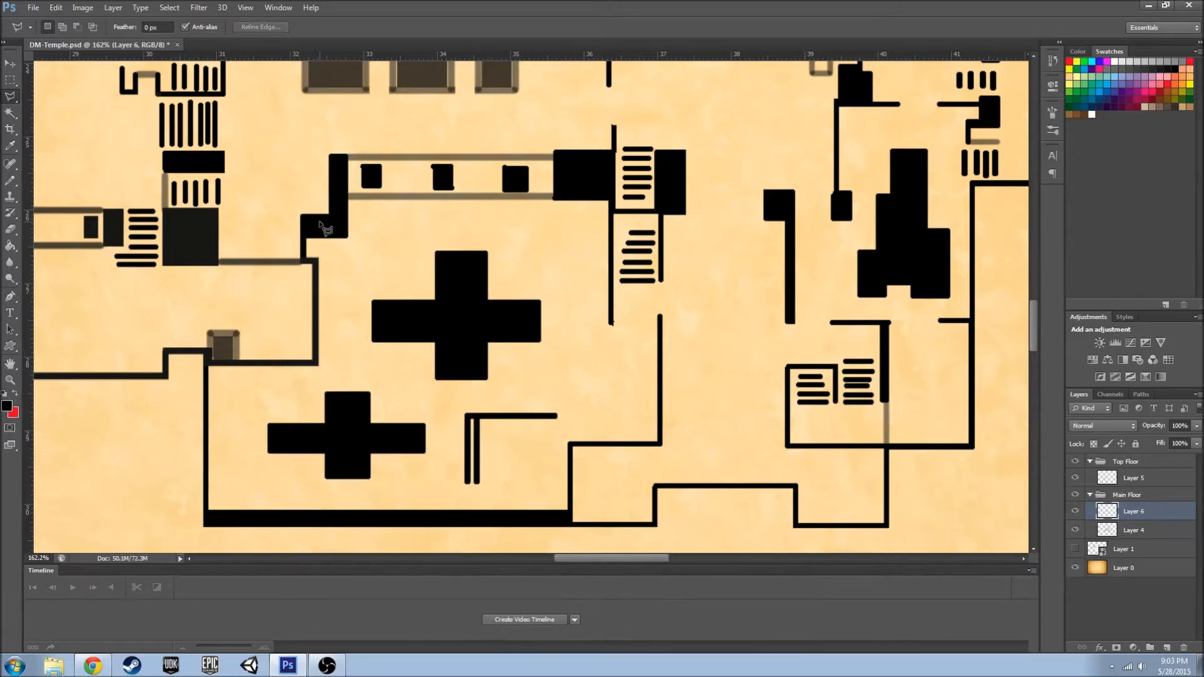
- Move the copied crosses and L-shaped wall up into the matching room above the upper pillared corridor
{"action": "scroll", "coordinate": [424, 277], "scroll_direction": "down", "scroll_amount": 5}
{"action": "scroll", "coordinate": [236, 176], "scroll_direction": "up", "scroll_amount": 3}
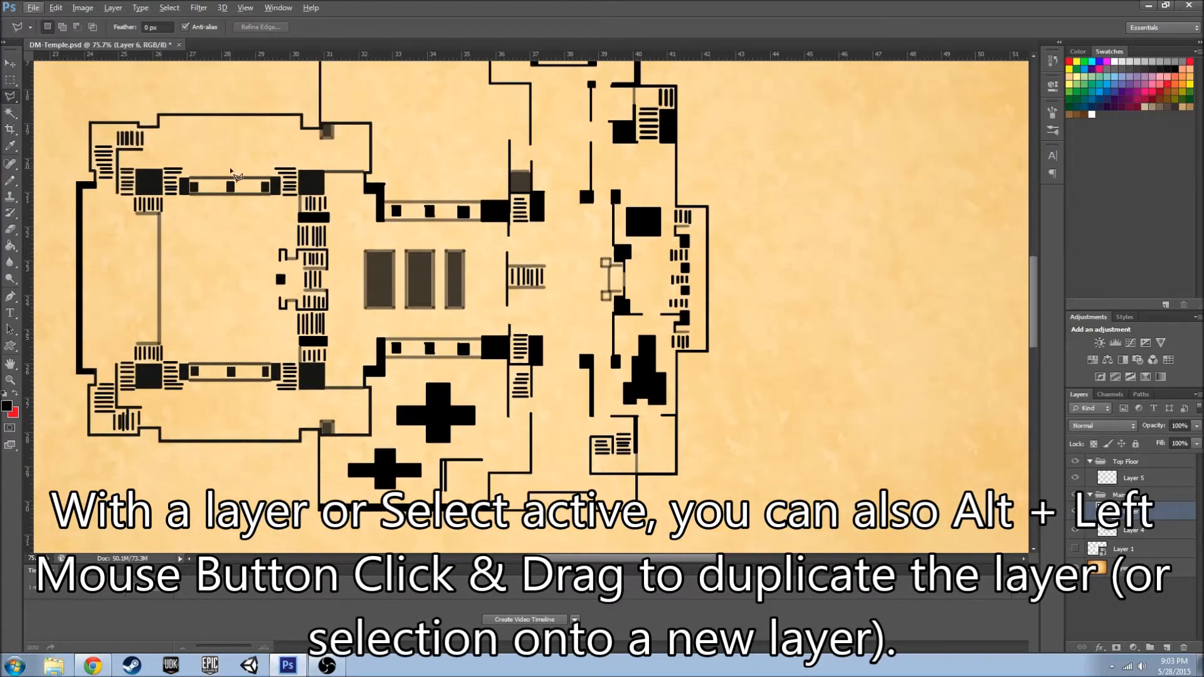
{"action": "left_click", "coordinate": [9, 63]}
{"action": "left_click_drag", "start_coordinate": [432, 432], "coordinate": [439, 224]}
{"action": "scroll", "coordinate": [424, 314], "scroll_direction": "up", "scroll_amount": 3}
{"action": "left_click_drag", "start_coordinate": [442, 290], "coordinate": [443, 174]}
{"action": "key", "text": "ctrl+t"}
{"action": "left_click_drag", "start_coordinate": [512, 117], "coordinate": [306, 283]}
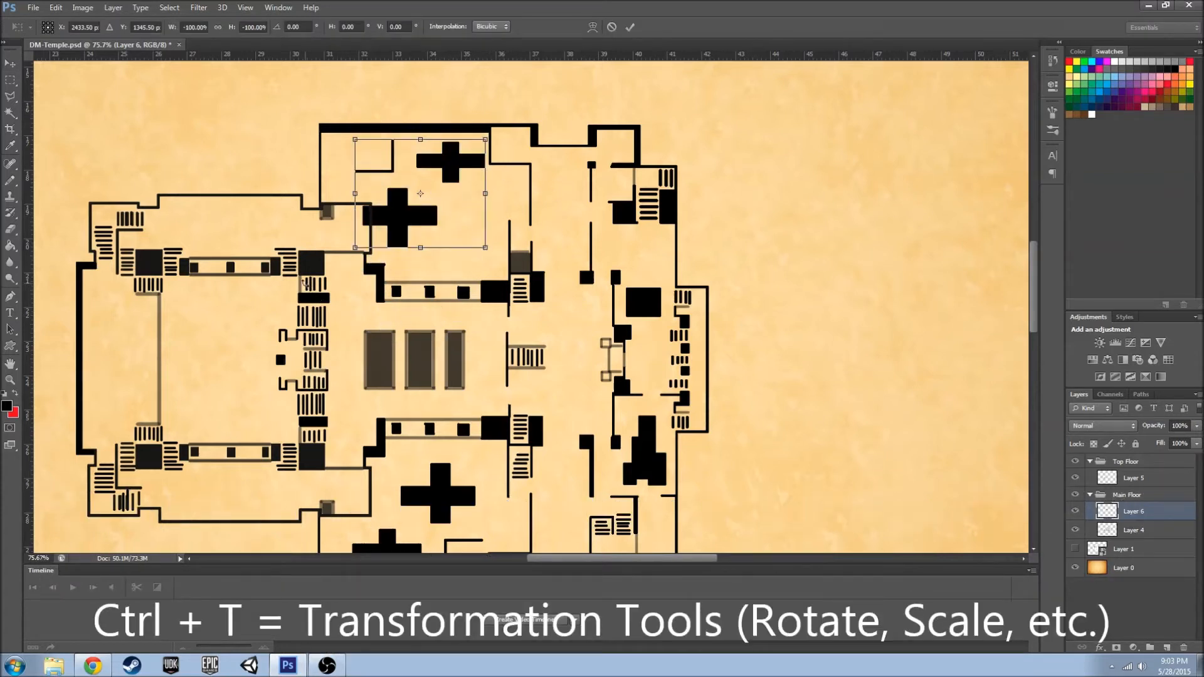
{"action": "scroll", "coordinate": [305, 283], "scroll_direction": "down", "scroll_amount": 2}
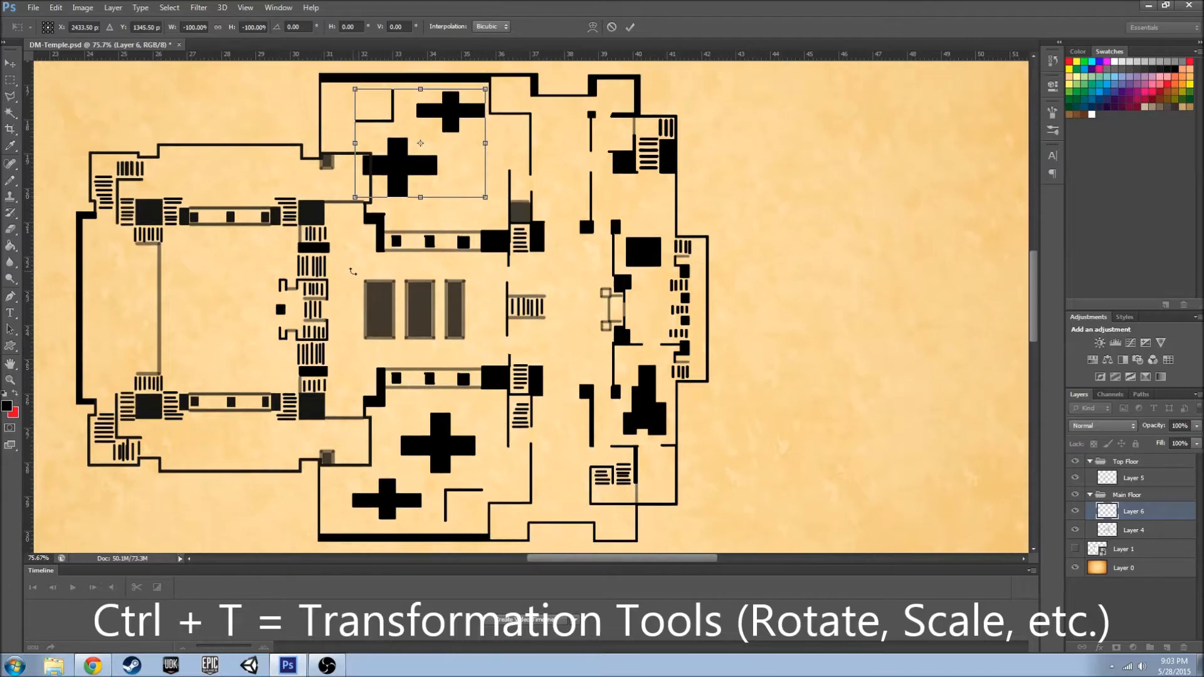
{"action": "mouse_move", "coordinate": [436, 162]}
{"action": "left_mouse_down"}
{"action": "mouse_move", "coordinate": [471, 191]}
{"action": "mouse_move", "coordinate": [437, 168]}
{"action": "left_mouse_up"}
{"action": "key", "text": "Escape"}
- Try to mirror the copied shapes in the upper room with Free Transform and undo the attempt
{"action": "key", "text": "ctrl+t"}
{"action": "left_click_drag", "start_coordinate": [511, 106], "coordinate": [418, 133]}
{"action": "scroll", "coordinate": [364, 226], "scroll_direction": "down", "scroll_amount": 5}
{"action": "scroll", "coordinate": [376, 223], "scroll_direction": "up", "scroll_amount": 1}
{"action": "key", "text": "Return"}
{"action": "key", "text": "ctrl+z"}
{"action": "key", "text": "ctrl+z"}
{"action": "key", "text": "ctrl+alt+z"}
{"action": "key", "text": "ctrl+alt+z"}
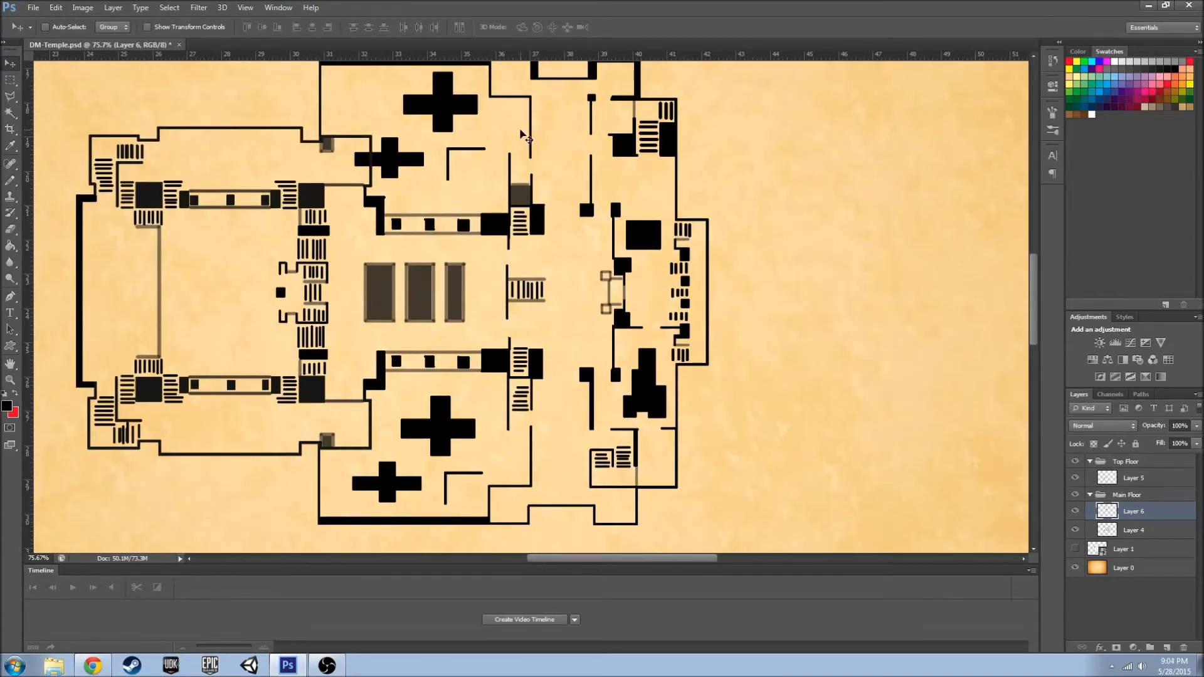
- Flip the copied crosses and L-shaped wall in the upper room horizontally
{"action": "left_click", "coordinate": [69, 8]}
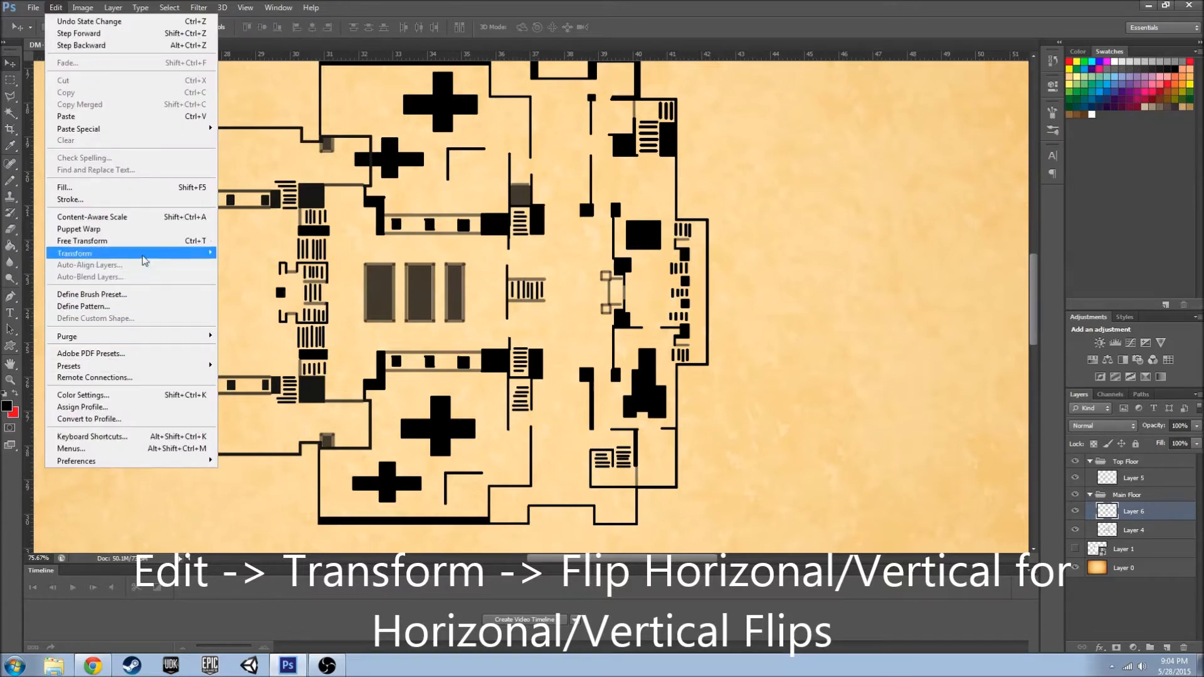
{"action": "mouse_move", "coordinate": [146, 254]}
{"action": "left_click", "coordinate": [285, 390]}
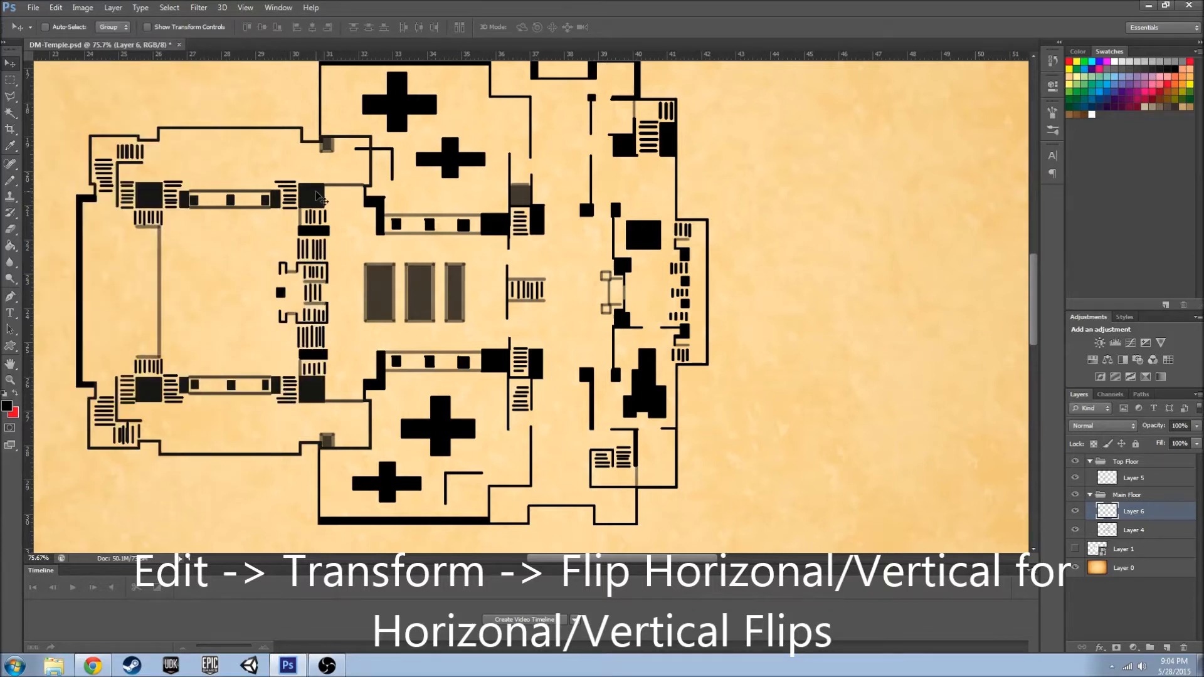
- Undo the horizontal flip and flip the copied crosses and L-shaped wall vertically
{"action": "key", "text": "ctrl+z"}
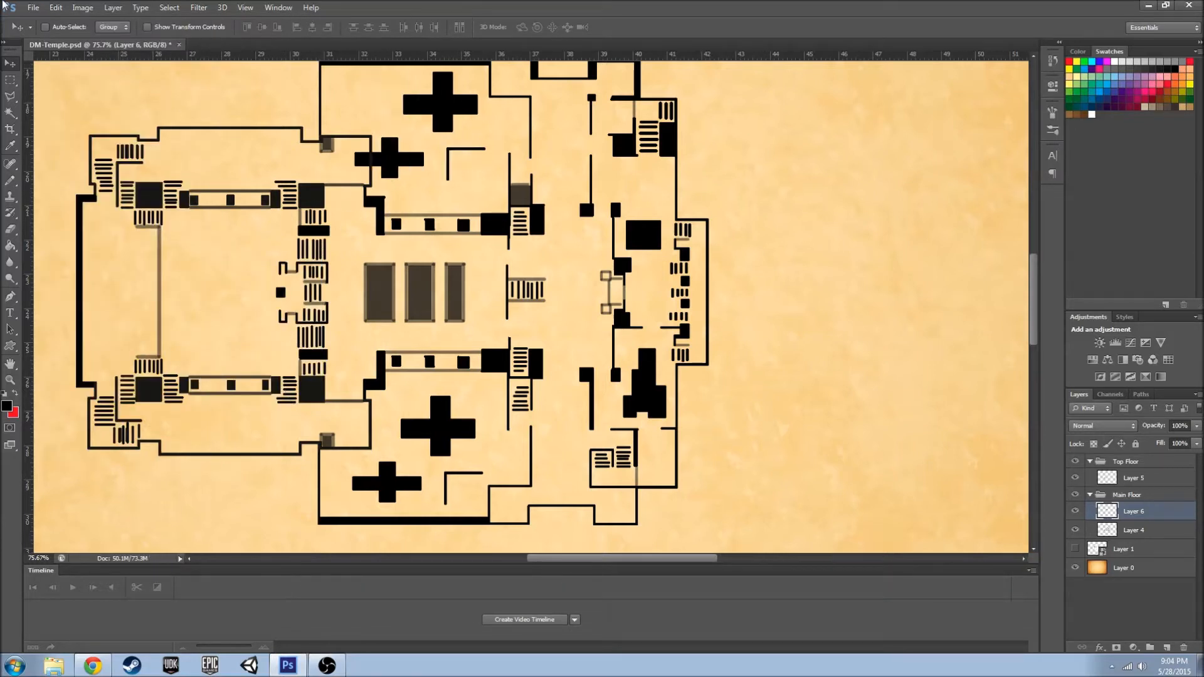
{"action": "left_click", "coordinate": [56, 8]}
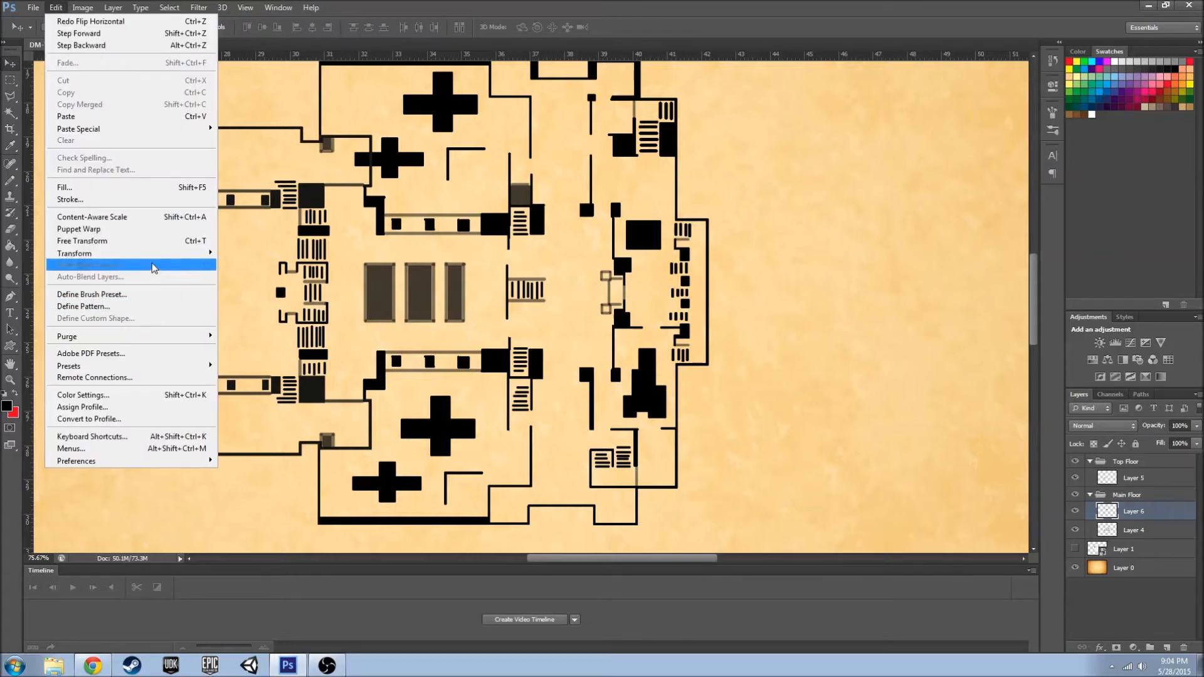
{"action": "left_click", "coordinate": [269, 390]}
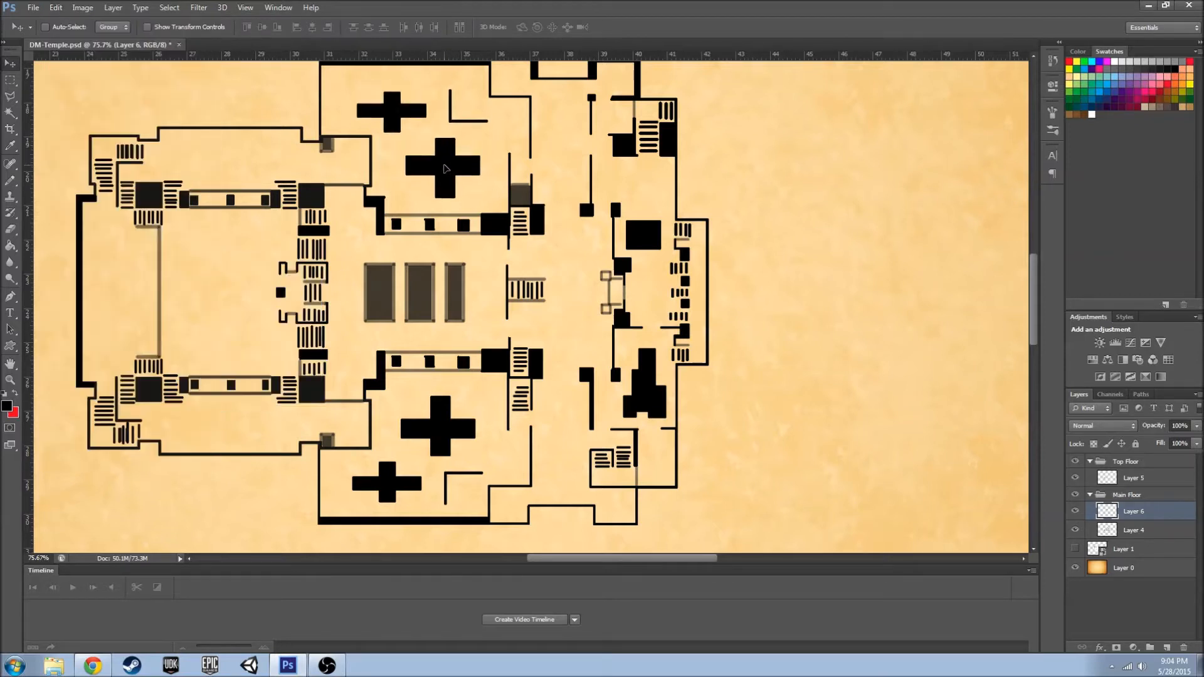
- Position the flipped crosses and L-shaped wall in the upper room, in line with the crosses of the lower room
{"action": "mouse_move", "coordinate": [445, 169]}
{"action": "left_mouse_down"}
{"action": "mouse_move", "coordinate": [433, 395]}
{"action": "mouse_move", "coordinate": [433, 257]}
{"action": "mouse_move", "coordinate": [456, 151]}
{"action": "left_mouse_up"}
{"action": "scroll", "coordinate": [456, 151], "scroll_direction": "up", "scroll_amount": 4}
{"action": "scroll", "coordinate": [456, 151], "scroll_direction": "down", "scroll_amount": 4}
{"action": "scroll", "coordinate": [544, 207], "scroll_direction": "up", "scroll_amount": 1}
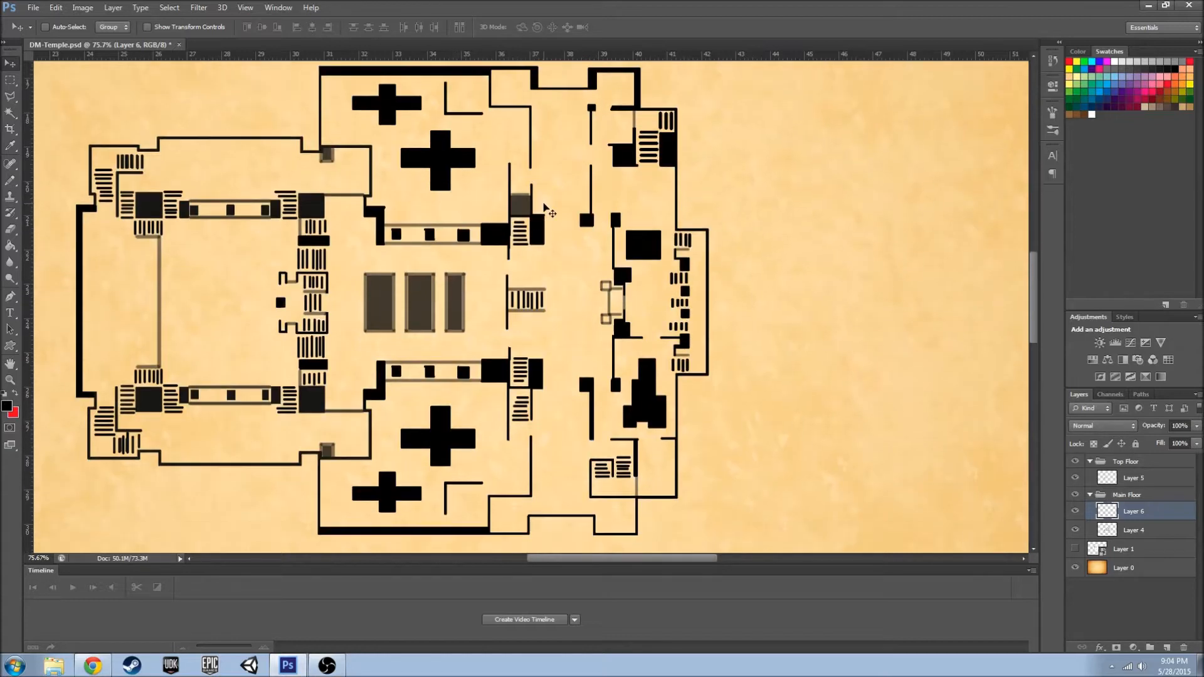
{"action": "key", "text": "Down"}
{"action": "key", "text": "Down"}
{"action": "key", "text": "Down"}
{"action": "key", "text": "Down"}
{"action": "key", "text": "Down"}
{"action": "key", "text": "Down"}
{"action": "key", "text": "Down"}
{"action": "key", "text": "Down"}
{"action": "key", "text": "Down"}
{"action": "key", "text": "Down"}
{"action": "key", "text": "Down"}
{"action": "key", "text": "Down"}
{"action": "key", "text": "Down"}
{"action": "key", "text": "Down"}
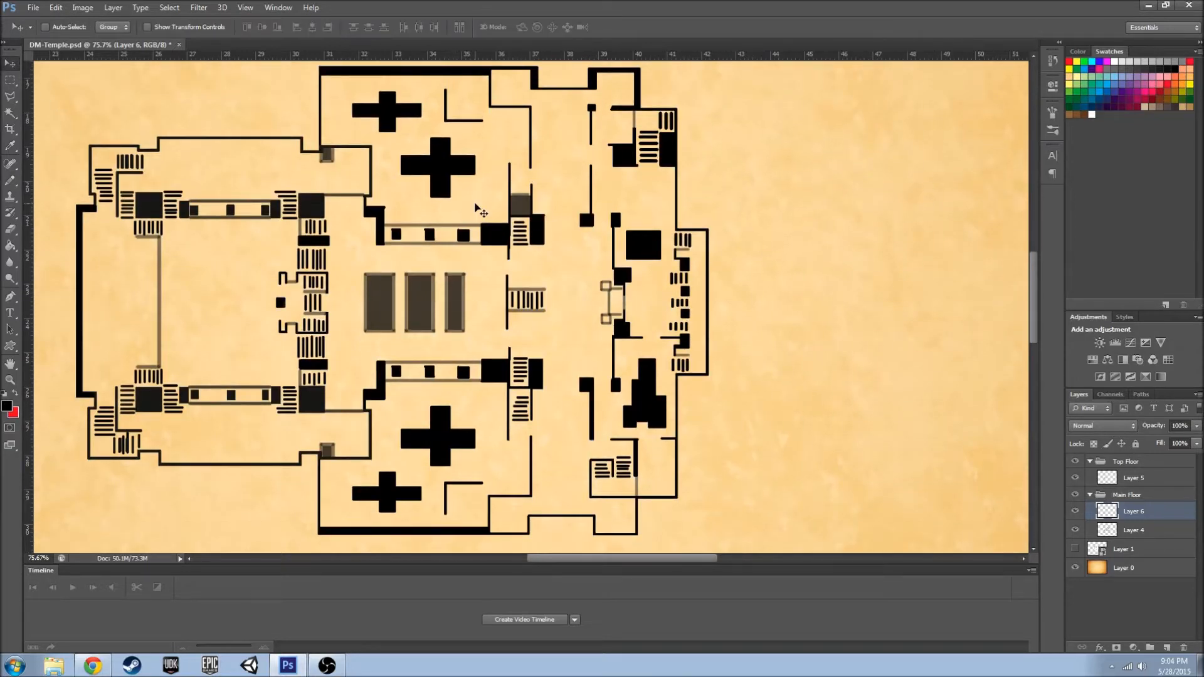
{"action": "key", "text": "Down"}
{"action": "key", "text": "Down"}
{"action": "key", "text": "Down"}
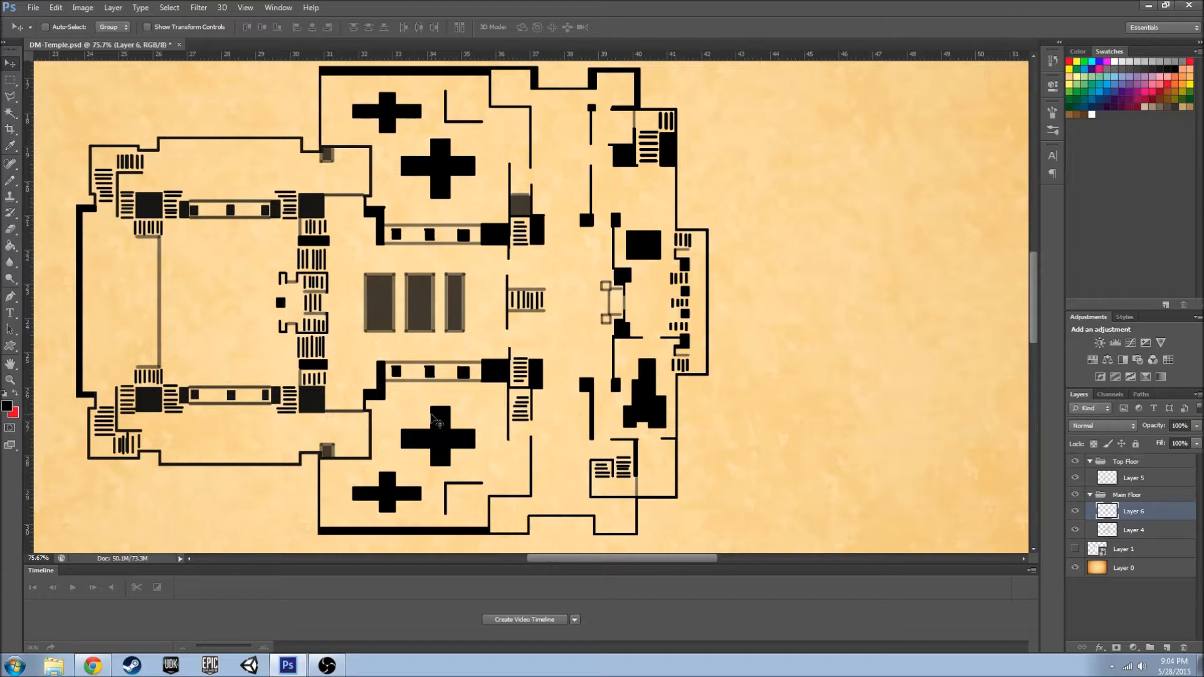
- Outline the lower room's L-shaped wall on Layer 4 with the Polygonal Lasso and cut it out
{"action": "left_click", "coordinate": [1133, 532]}
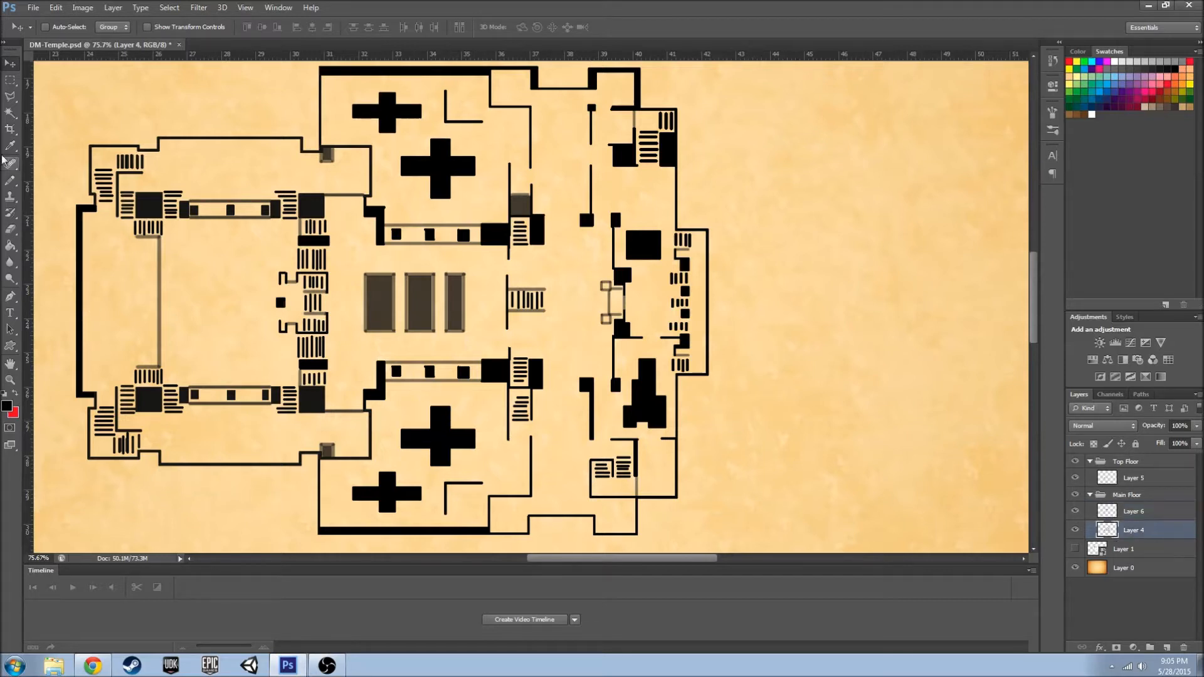
{"action": "key", "text": "l"}
{"action": "left_click", "coordinate": [433, 491]}
{"action": "left_click", "coordinate": [477, 471]}
{"action": "left_click", "coordinate": [493, 486]}
{"action": "left_click", "coordinate": [452, 527]}
{"action": "left_click", "coordinate": [433, 493]}
{"action": "key", "text": "ctrl+d"}
{"action": "left_click", "coordinate": [428, 510]}
{"action": "key", "text": "ctrl+x"}
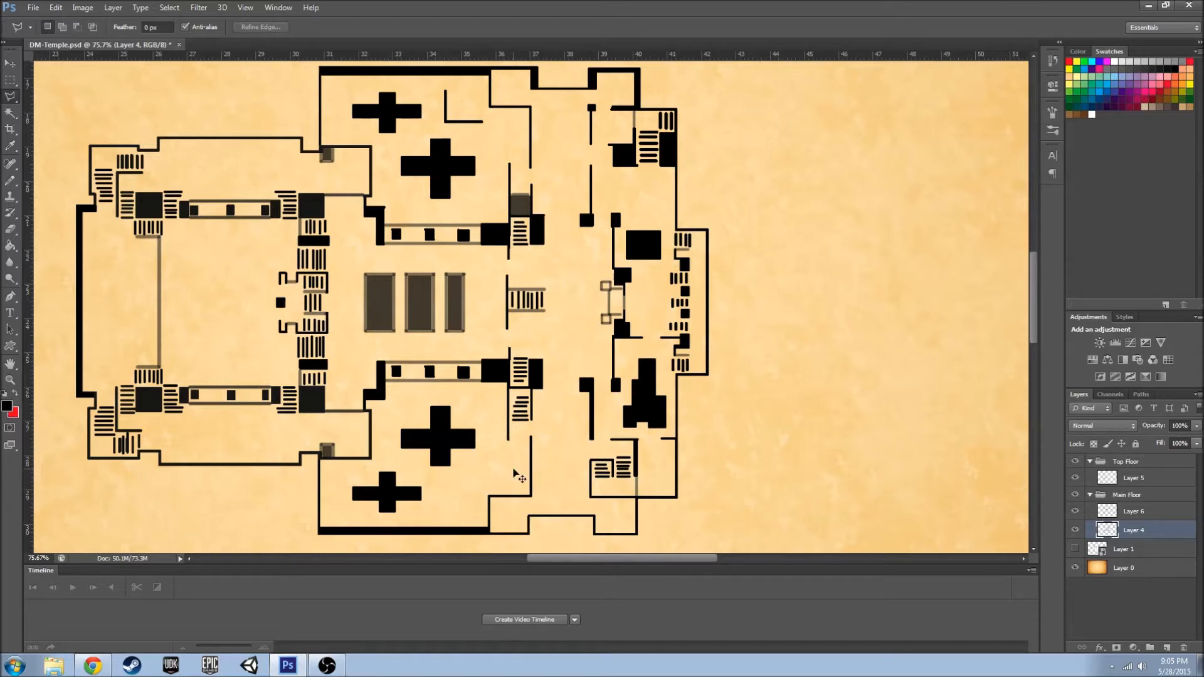
- Paste the cut L-shaped wall onto its own layer and place it back in the lower room, slightly farther up and left
{"action": "key", "text": "ctrl+v"}
{"action": "key", "text": "v"}
{"action": "mouse_move", "coordinate": [516, 324]}
{"action": "left_mouse_down"}
{"action": "mouse_move", "coordinate": [447, 123]}
{"action": "mouse_move", "coordinate": [479, 489]}
{"action": "left_mouse_up"}
{"action": "key", "text": "Left"}
{"action": "key", "text": "Left"}
{"action": "key", "text": "Left"}
{"action": "key", "text": "Left"}
{"action": "key", "text": "Left"}
{"action": "key", "text": "Up"}
{"action": "key", "text": "Up"}
{"action": "key", "text": "Up"}
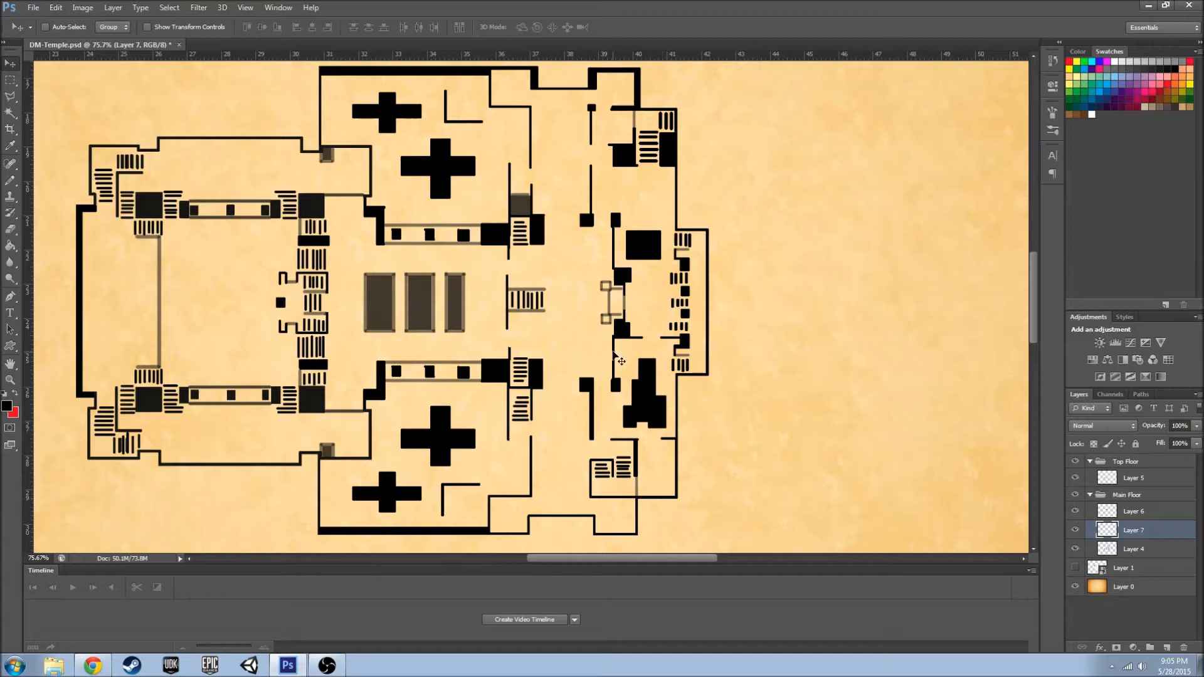
- Outline the upper room's L-shaped wall on Layer 6 with the Polygonal Lasso and cut it out
{"action": "left_click", "coordinate": [10, 96]}
{"action": "left_click", "coordinate": [1122, 517]}
{"action": "left_click", "coordinate": [439, 86]}
{"action": "left_click", "coordinate": [498, 124]}
{"action": "left_click", "coordinate": [463, 136]}
{"action": "double_click", "coordinate": [439, 104]}
{"action": "key", "text": "ctrl+x"}
- Paste the upper L-shaped wall onto its own layer and place it in the upper room to mirror the lower one
{"action": "key", "text": "ctrl+v"}
{"action": "key", "text": "v"}
{"action": "left_click_drag", "start_coordinate": [527, 320], "coordinate": [463, 121]}
{"action": "key", "text": "Up"}
{"action": "key", "text": "Up"}
{"action": "key", "text": "Up"}
{"action": "key", "text": "Up"}
{"action": "key", "text": "Up"}
{"action": "key", "text": "Up"}
{"action": "key", "text": "Right"}
{"action": "key", "text": "Right"}
- Merge all the layers in the Main Floor group into one layer
{"action": "left_click", "coordinate": [1138, 572], "text": "shift"}
{"action": "right_click", "coordinate": [1138, 572]}
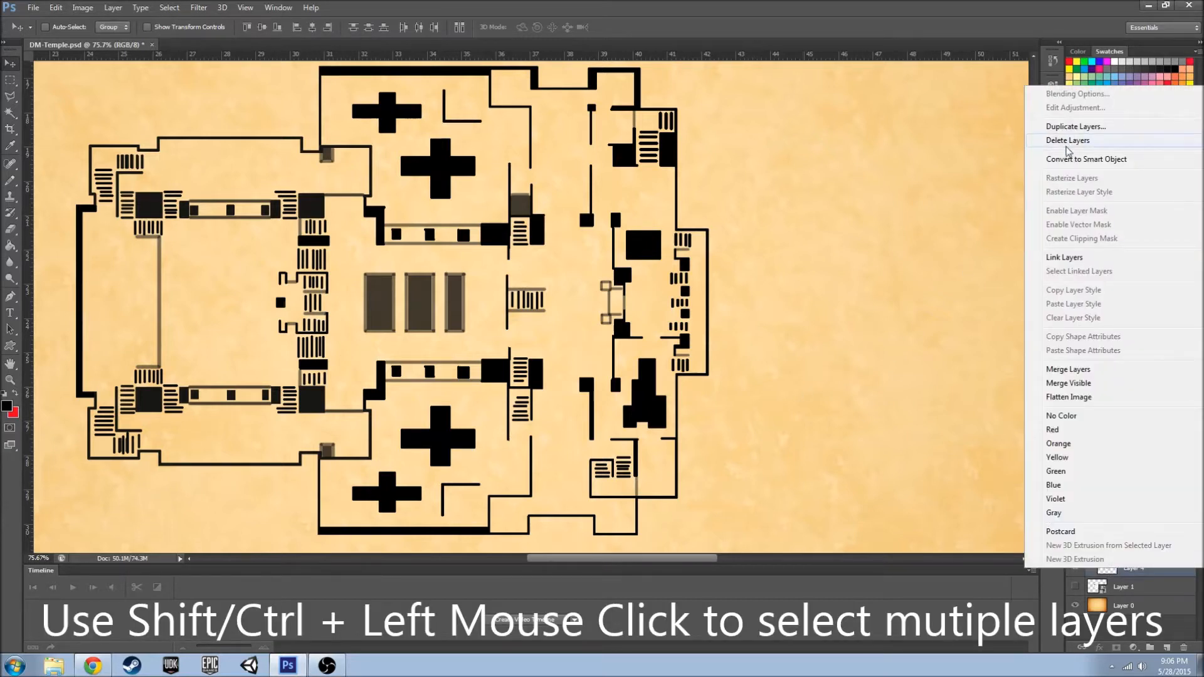
{"action": "left_click", "coordinate": [1067, 370]}
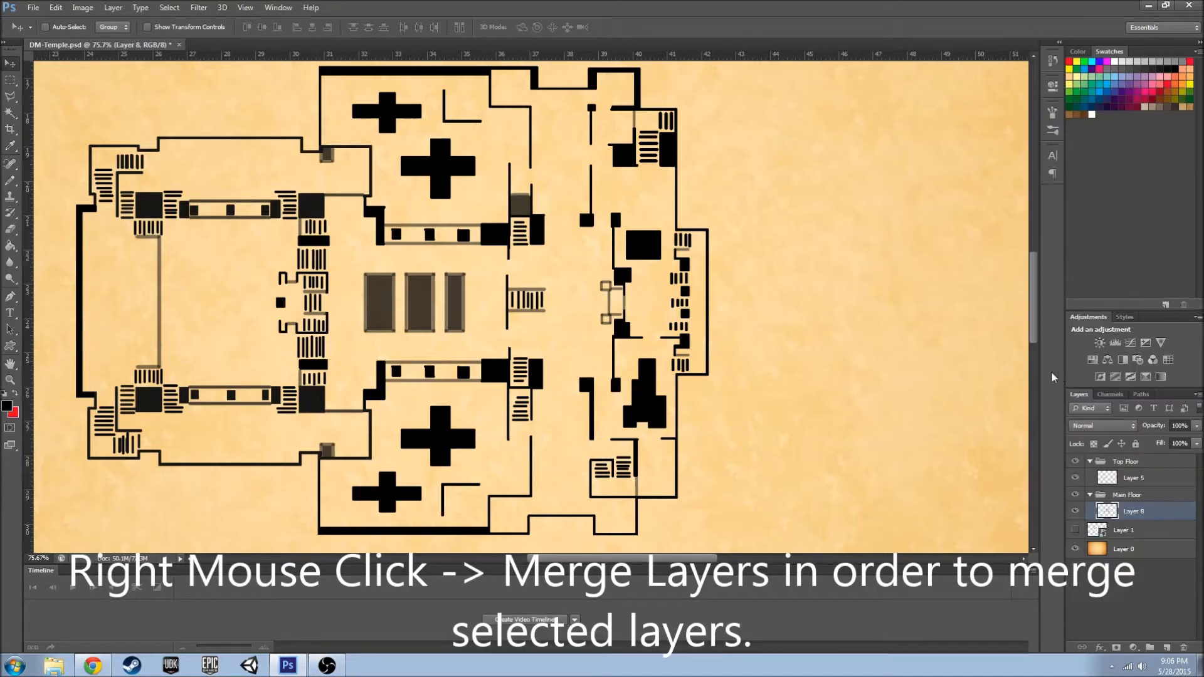
- Color-code the Main Floor group red and the Top Floor group orange, and save the document
{"action": "right_click", "coordinate": [1075, 497]}
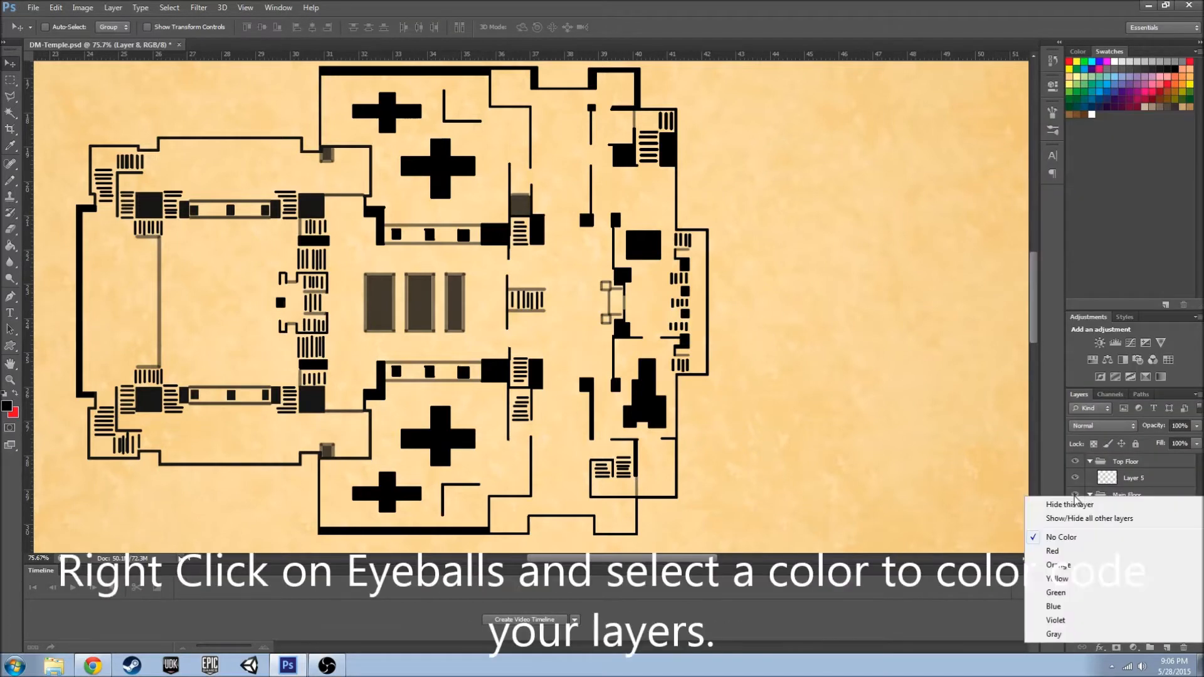
{"action": "left_click", "coordinate": [1077, 544]}
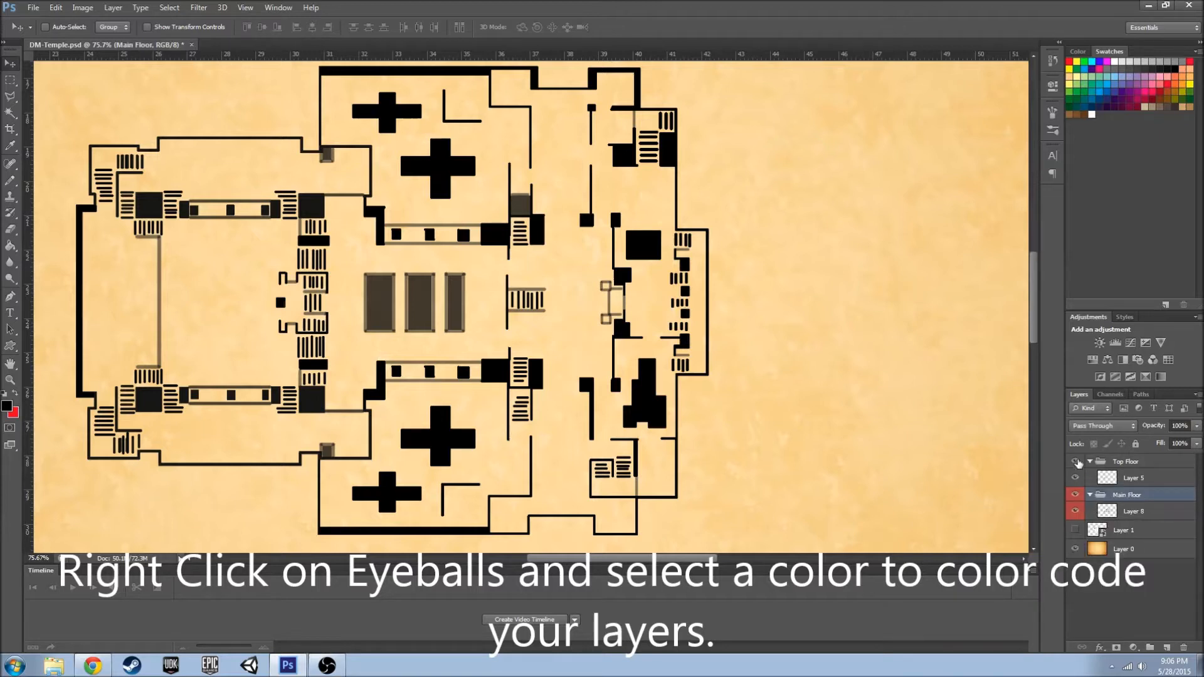
{"action": "right_click", "coordinate": [1076, 462]}
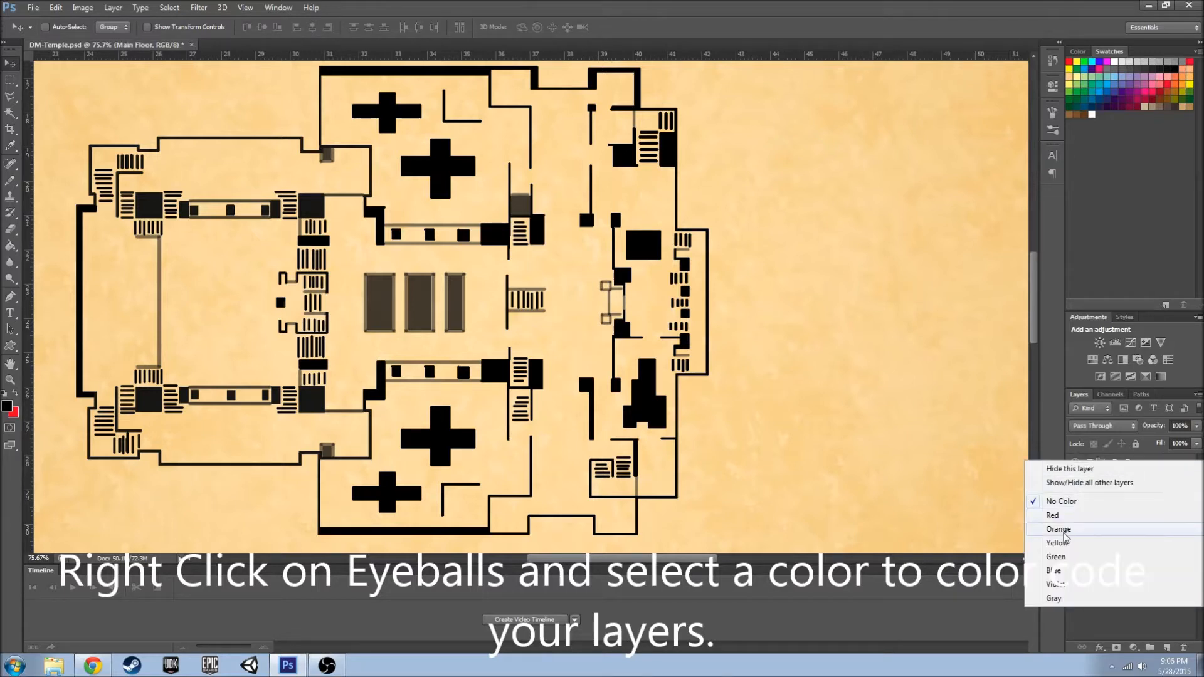
{"action": "left_click", "coordinate": [1064, 533]}
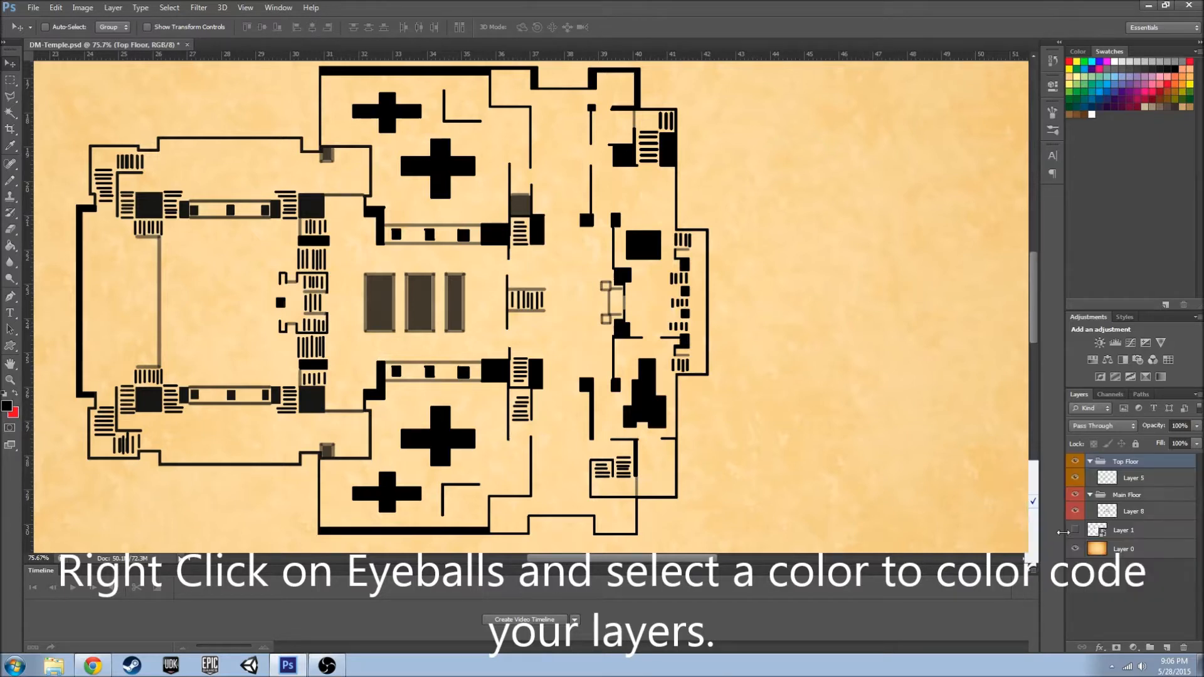
{"action": "left_click", "coordinate": [1116, 499]}
{"action": "left_click", "coordinate": [34, 9]}
{"action": "left_click", "coordinate": [39, 149]}
- With Layer 5 active, outline a cross-shaped Polygonal Lasso selection below the lower-left pillared walkway, midway along the room
{"action": "left_click", "coordinate": [1096, 480]}
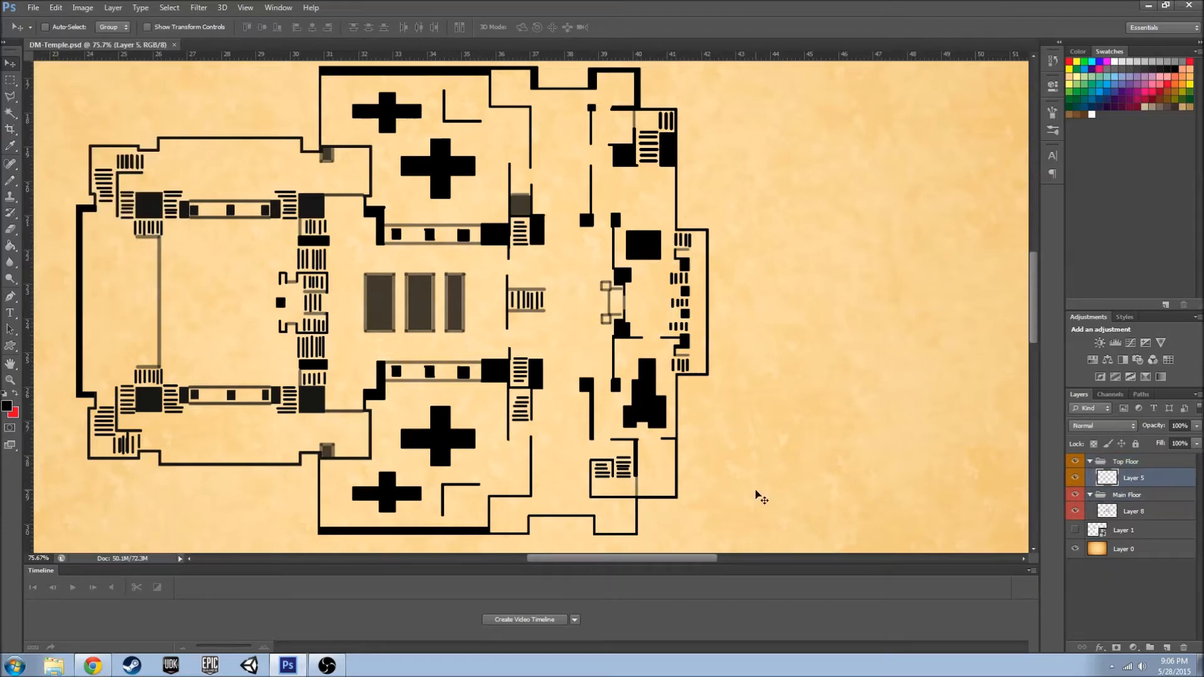
{"action": "left_click_drag", "start_coordinate": [712, 559], "coordinate": [664, 561]}
{"action": "scroll", "coordinate": [490, 449], "scroll_direction": "up", "scroll_amount": 11}
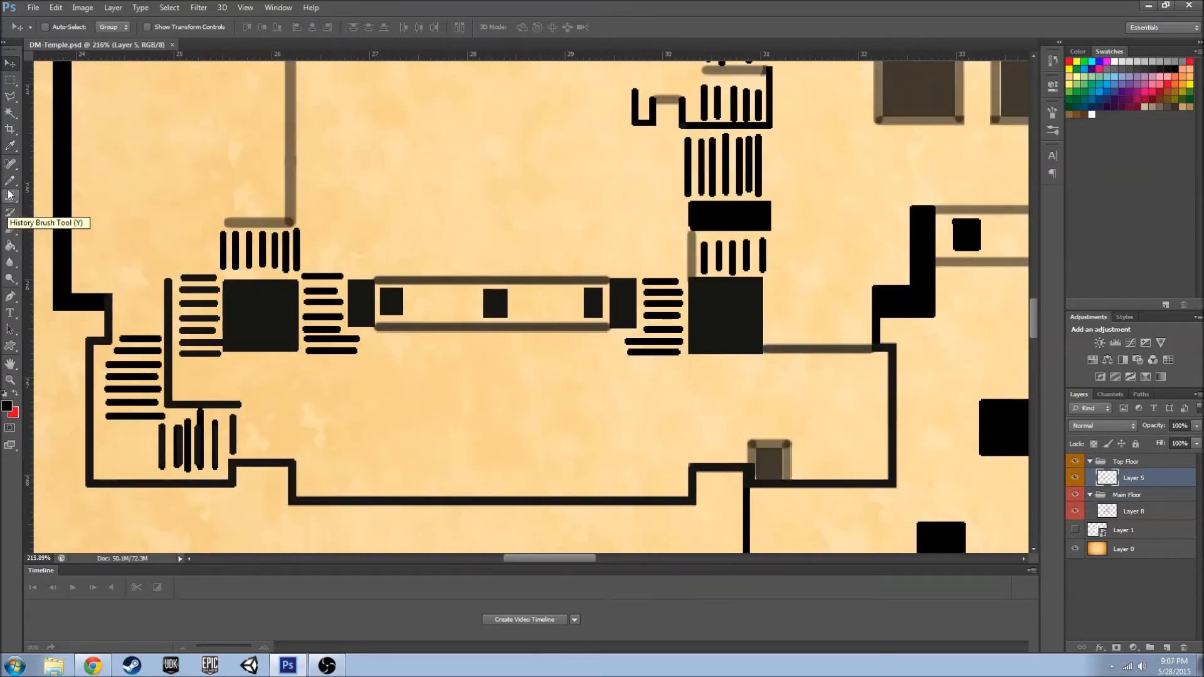
{"action": "scroll", "coordinate": [311, 377], "scroll_direction": "down", "scroll_amount": 1}
{"action": "key", "text": "l"}
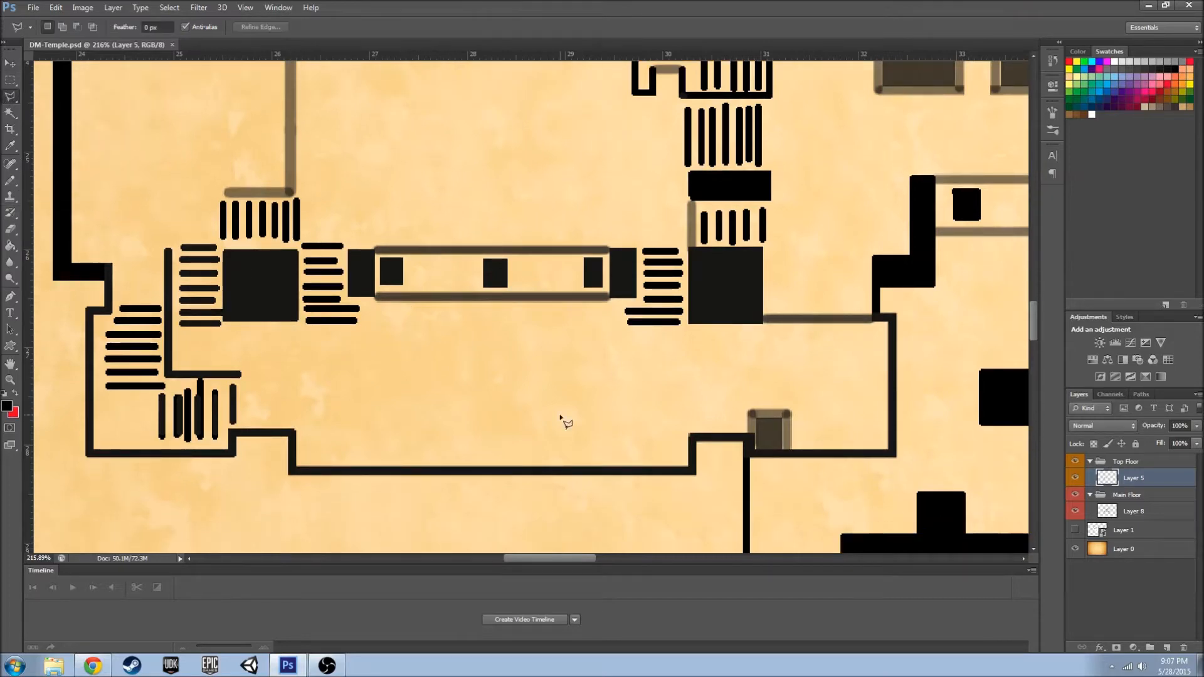
{"action": "scroll", "coordinate": [363, 385], "scroll_direction": "up", "scroll_amount": 3}
{"action": "left_click", "coordinate": [423, 375]}
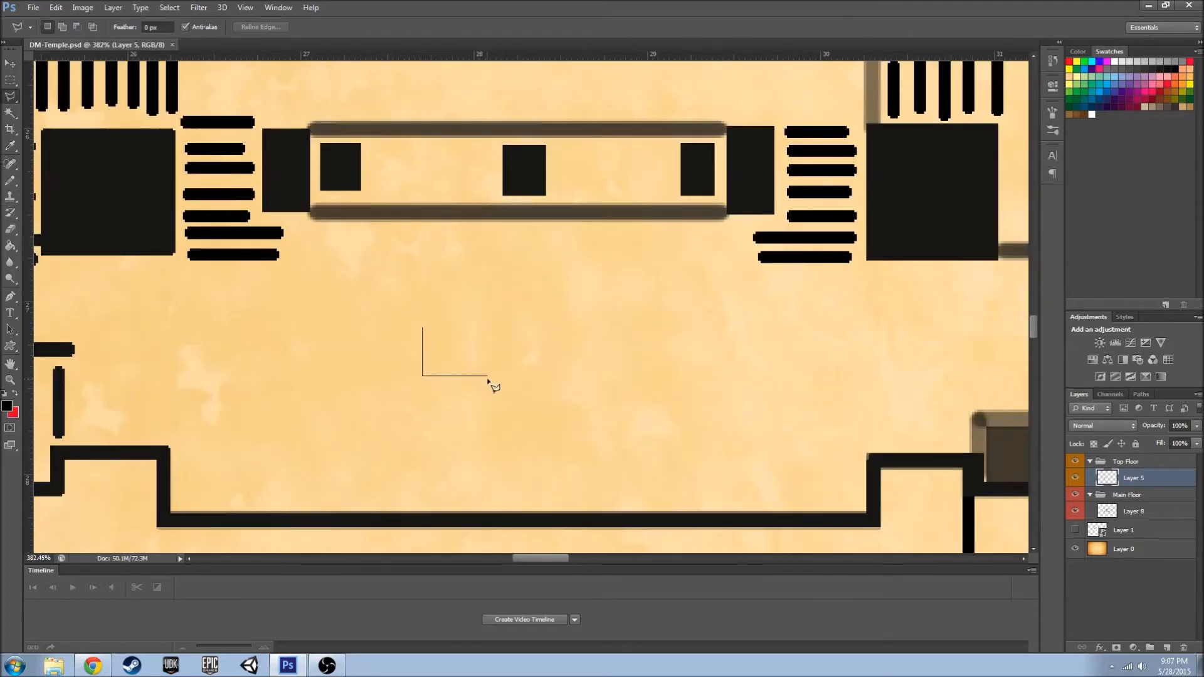
{"action": "left_click", "coordinate": [493, 418]}
{"action": "left_click", "coordinate": [563, 292]}
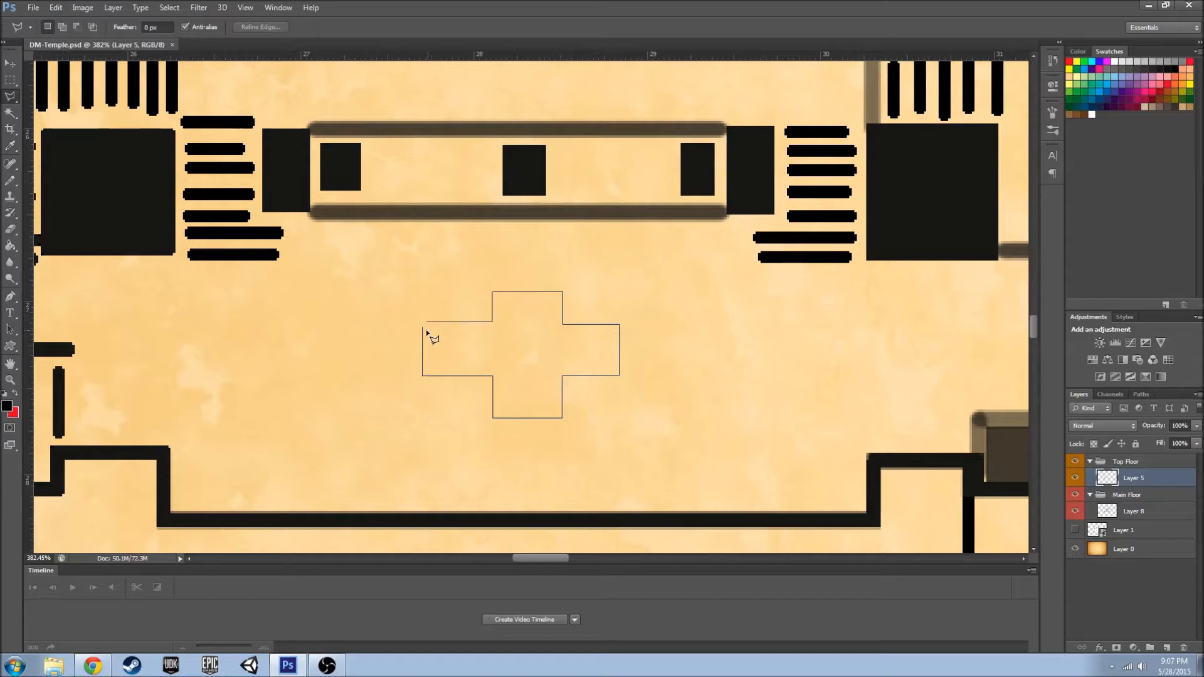
{"action": "left_click", "coordinate": [493, 328]}
{"action": "scroll", "coordinate": [596, 435], "scroll_direction": "up", "scroll_amount": 1}
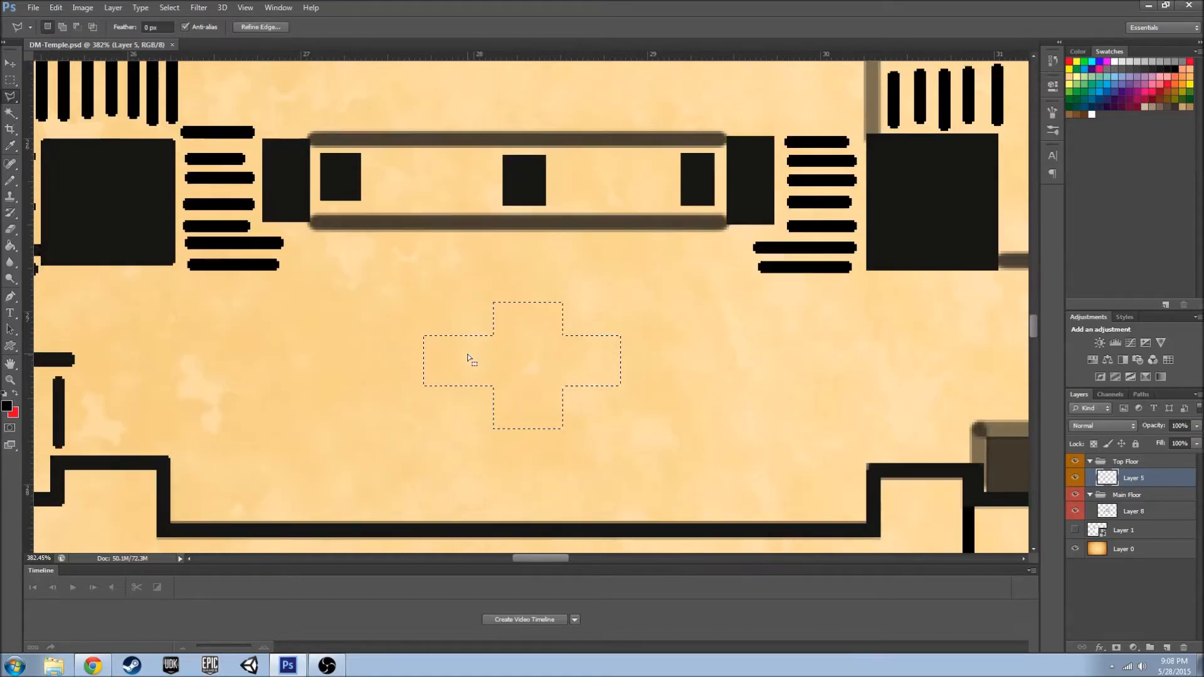
- Fill the cross selection on a new Top Floor layer using an enlarged black brush at 50% opacity
{"action": "left_click", "coordinate": [10, 181]}
{"action": "left_click", "coordinate": [58, 177]}
{"action": "left_click", "coordinate": [1166, 647]}
{"action": "key", "text": "]"}
{"action": "key", "text": "]"}
{"action": "key", "text": "]"}
{"action": "key", "text": "]"}
{"action": "key", "text": "]"}
{"action": "key", "text": "]"}
{"action": "key", "text": "]"}
{"action": "key", "text": "]"}
{"action": "key", "text": "]"}
{"action": "key", "text": "]"}
{"action": "key", "text": "]"}
{"action": "key", "text": "]"}
{"action": "key", "text": "]"}
{"action": "key", "text": "]"}
{"action": "key", "text": "]"}
{"action": "key", "text": "]"}
{"action": "key", "text": "]"}
{"action": "key", "text": "]"}
{"action": "double_click", "coordinate": [521, 376]}
- Deselect the cross and trace a border around all its edges with a much smaller 50% opacity brush
{"action": "key", "text": "["}
{"action": "key", "text": "["}
{"action": "key", "text": "["}
{"action": "key", "text": "["}
{"action": "key", "text": "["}
{"action": "key", "text": "["}
{"action": "key", "text": "["}
{"action": "key", "text": "["}
{"action": "key", "text": "["}
{"action": "key", "text": "["}
{"action": "key", "text": "["}
{"action": "key", "text": "["}
{"action": "key", "text": "["}
{"action": "key", "text": "["}
{"action": "key", "text": "ctrl+d"}
{"action": "scroll", "coordinate": [500, 361], "scroll_direction": "up", "scroll_amount": 2}
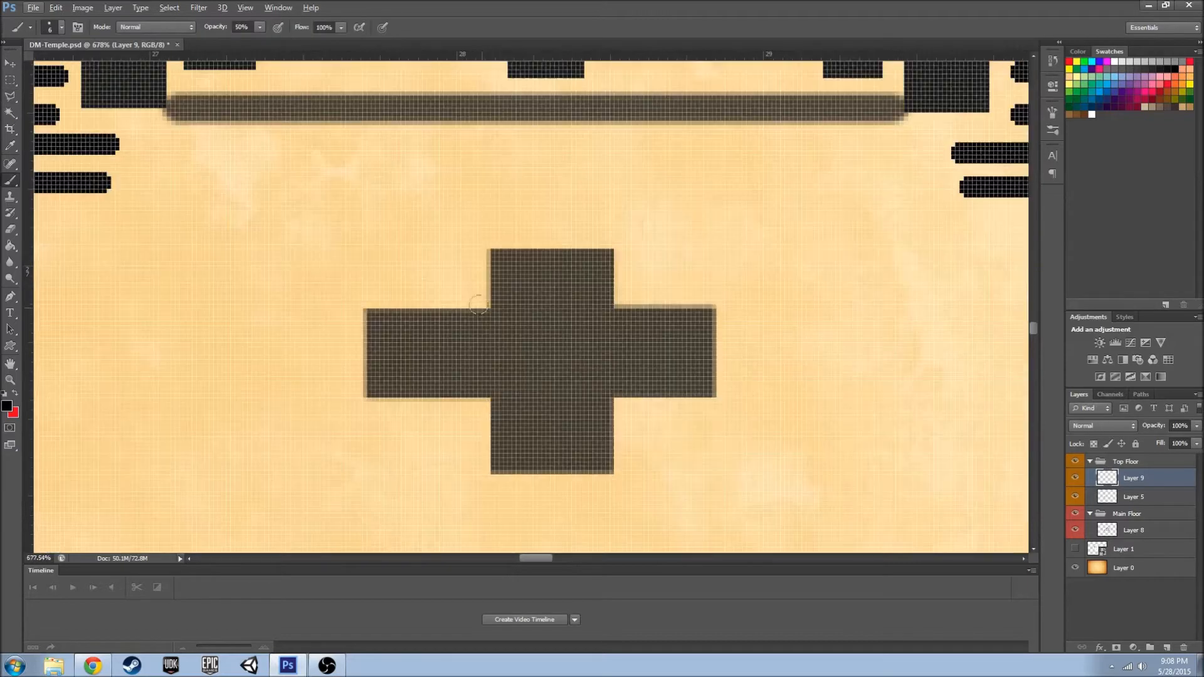
{"action": "scroll", "coordinate": [637, 338], "scroll_direction": "down", "scroll_amount": 4}
{"action": "scroll", "coordinate": [671, 307], "scroll_direction": "down", "scroll_amount": 2}
{"action": "scroll", "coordinate": [452, 369], "scroll_direction": "up", "scroll_amount": 4}
{"action": "mouse_move", "coordinate": [480, 333]}
{"action": "left_mouse_down"}
{"action": "mouse_move", "coordinate": [481, 264]}
{"action": "mouse_move", "coordinate": [644, 263]}
{"action": "mouse_move", "coordinate": [644, 328]}
{"action": "mouse_move", "coordinate": [762, 331]}
{"action": "mouse_move", "coordinate": [761, 447]}
{"action": "mouse_move", "coordinate": [671, 464]}
{"action": "mouse_move", "coordinate": [636, 485]}
{"action": "mouse_move", "coordinate": [639, 547]}
{"action": "mouse_move", "coordinate": [643, 467]}
{"action": "mouse_move", "coordinate": [483, 469]}
{"action": "mouse_move", "coordinate": [476, 374]}
{"action": "mouse_move", "coordinate": [325, 376]}
{"action": "mouse_move", "coordinate": [329, 264]}
{"action": "mouse_move", "coordinate": [489, 254]}
{"action": "left_mouse_up"}
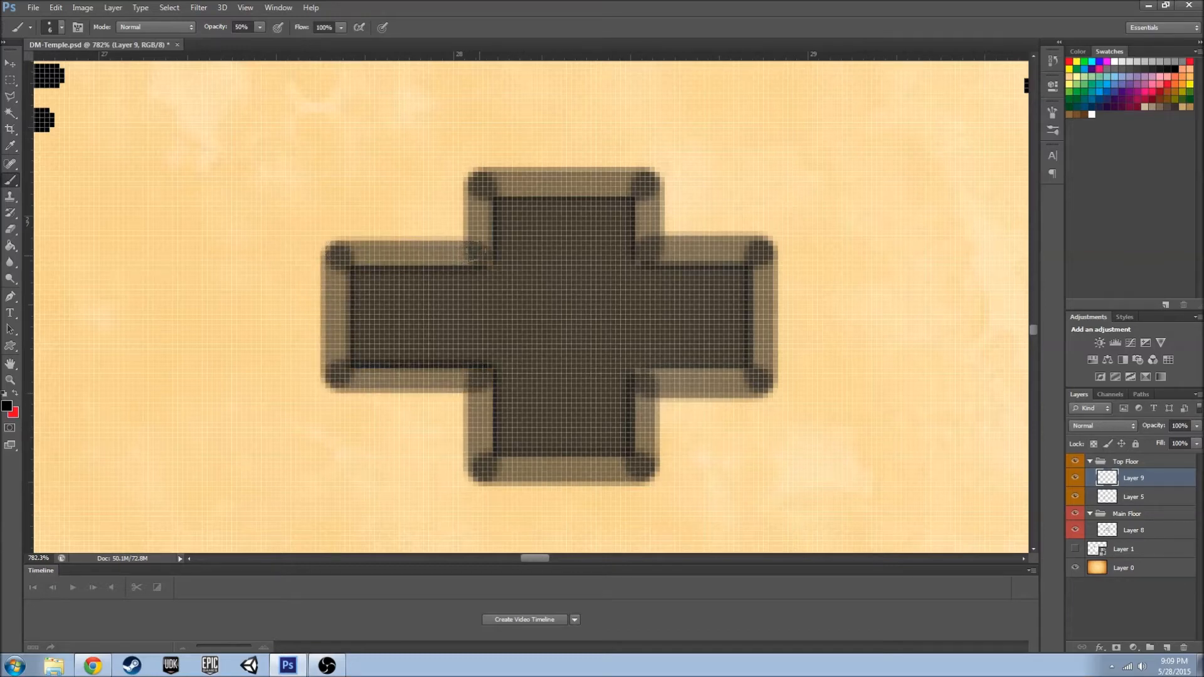
- Duplicate the cross on Layer 9 and move the copy into the matching room above the upper-left pillared walkway
{"action": "scroll", "coordinate": [633, 339], "scroll_direction": "down", "scroll_amount": 5}
{"action": "scroll", "coordinate": [633, 342], "scroll_direction": "down", "scroll_amount": 9}
{"action": "scroll", "coordinate": [824, 432], "scroll_direction": "up", "scroll_amount": 4}
{"action": "scroll", "coordinate": [973, 443], "scroll_direction": "down", "scroll_amount": 2}
{"action": "right_click", "coordinate": [1144, 481]}
{"action": "left_click", "coordinate": [997, 211]}
{"action": "left_click", "coordinate": [709, 204]}
{"action": "key", "text": "v"}
{"action": "left_click_drag", "start_coordinate": [585, 485], "coordinate": [595, 162]}
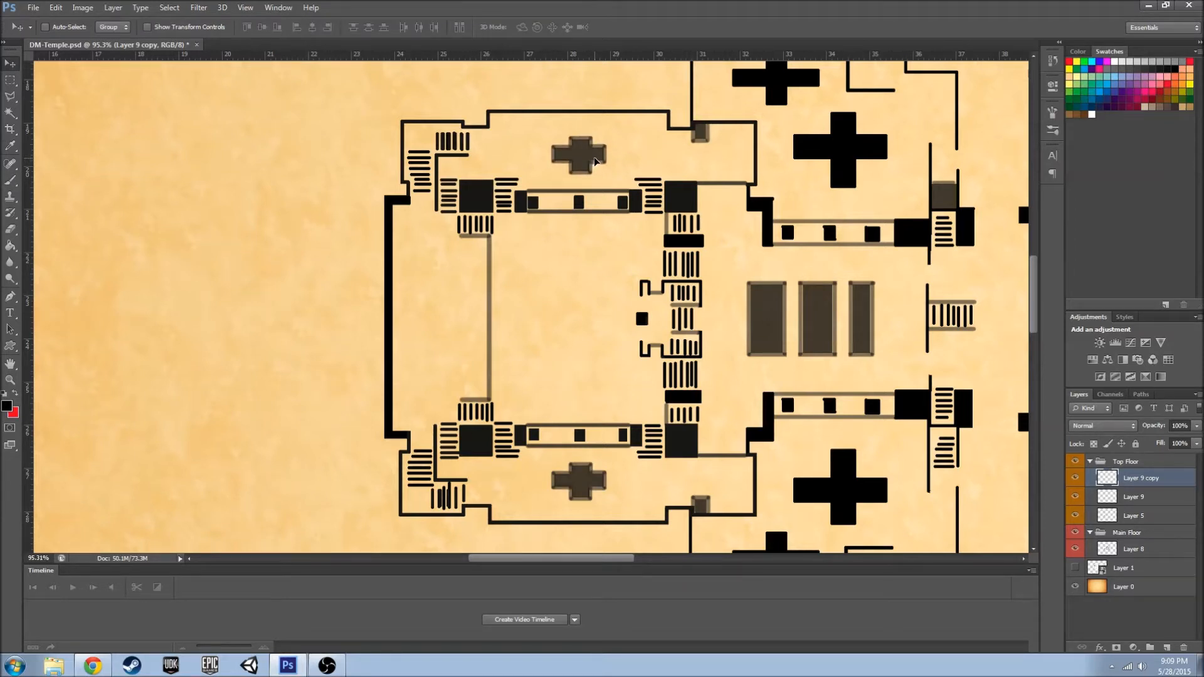
- Flip the copied cross vertically and save the document
{"action": "left_click", "coordinate": [56, 7]}
{"action": "mouse_move", "coordinate": [188, 252]}
{"action": "left_click", "coordinate": [269, 411]}
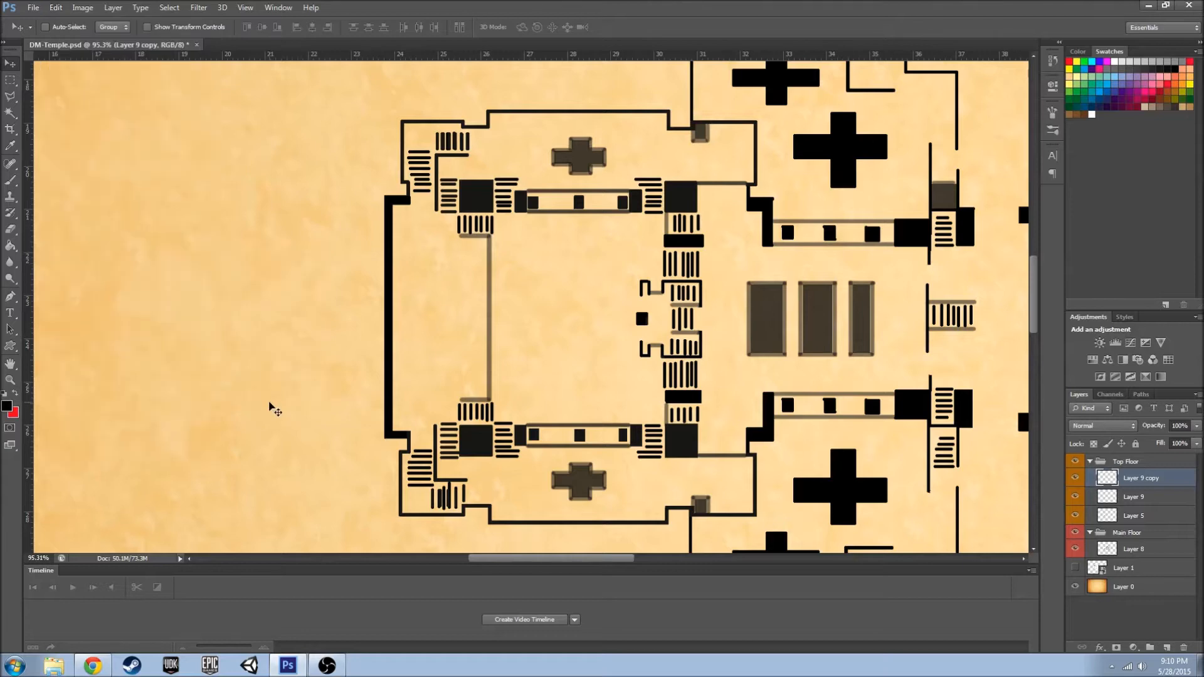
{"action": "left_click", "coordinate": [34, 7]}
{"action": "left_click", "coordinate": [75, 146]}
- Merge the three layers in the Top Floor group into one and save the document
{"action": "left_click", "coordinate": [1135, 515], "text": "shift"}
{"action": "right_click", "coordinate": [1134, 517]}
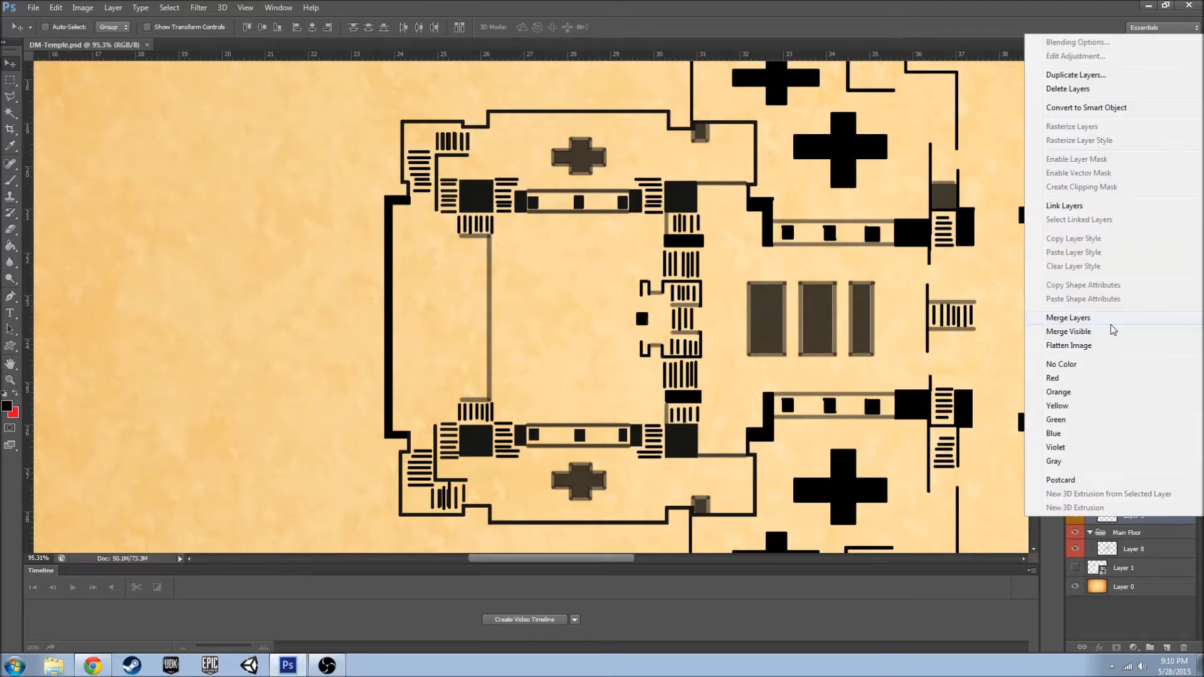
{"action": "left_click", "coordinate": [1084, 317]}
{"action": "left_click", "coordinate": [33, 7]}
- Paint two parallel 50% opacity lines across the three central blocks, from the left stairs to the right wall, and save
{"action": "left_click_drag", "start_coordinate": [596, 559], "coordinate": [653, 559]}
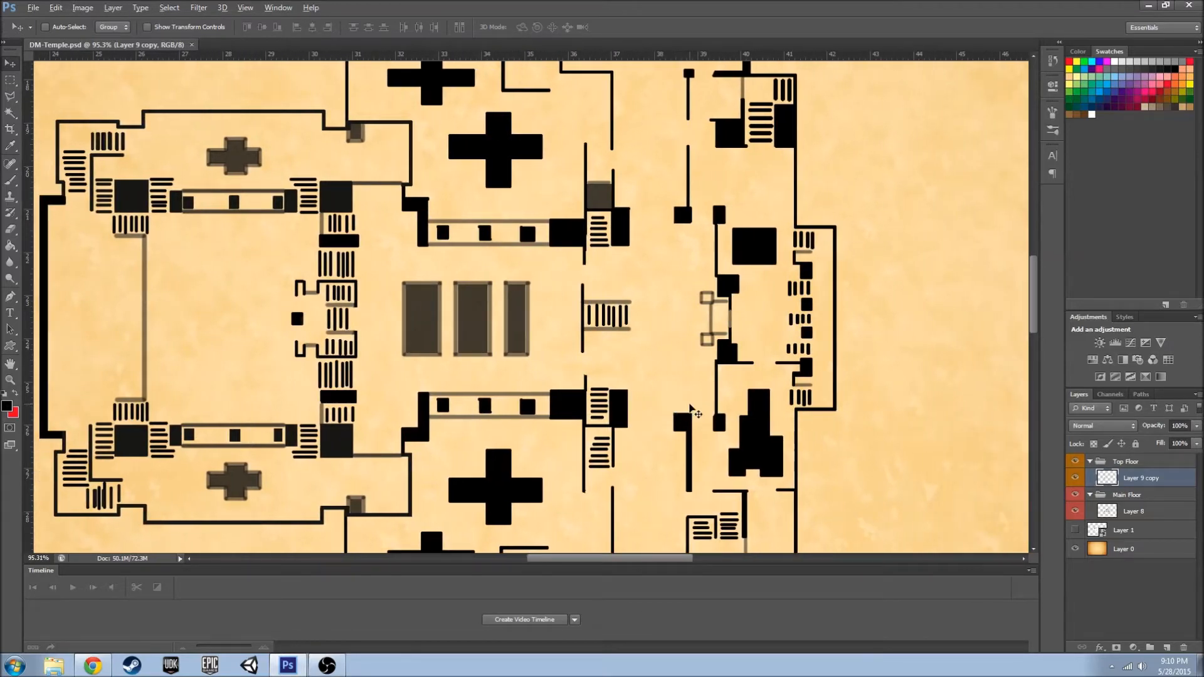
{"action": "scroll", "coordinate": [675, 420], "scroll_direction": "down", "scroll_amount": 3}
{"action": "scroll", "coordinate": [675, 422], "scroll_direction": "up", "scroll_amount": 6}
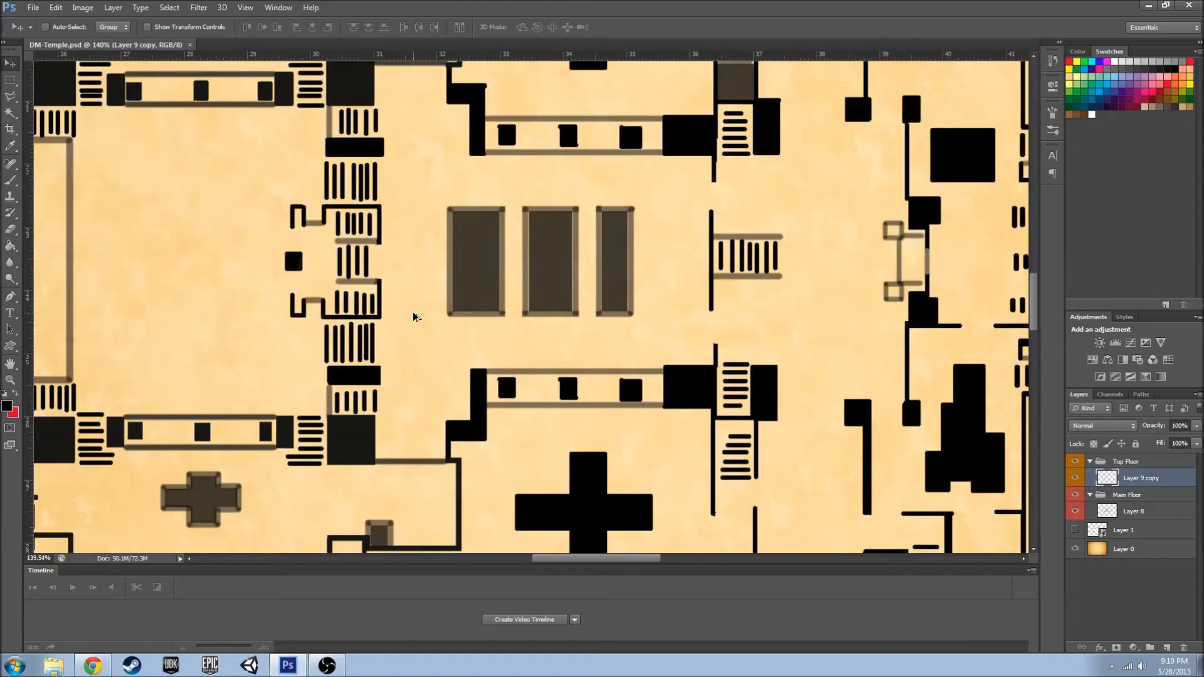
{"action": "scroll", "coordinate": [414, 316], "scroll_direction": "up", "scroll_amount": 3}
{"action": "key", "text": "b"}
{"action": "mouse_move", "coordinate": [353, 289]}
{"action": "left_mouse_down"}
{"action": "mouse_move", "coordinate": [827, 315]}
{"action": "mouse_move", "coordinate": [886, 287]}
{"action": "left_mouse_up"}
{"action": "key", "text": "ctrl+z"}
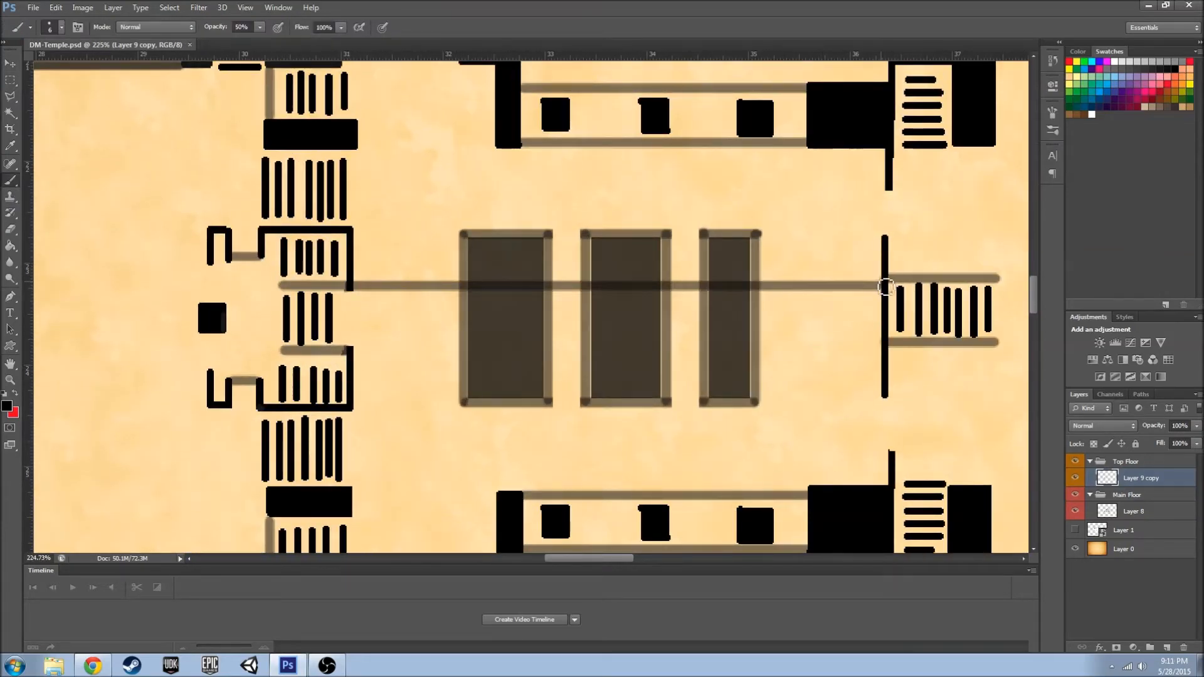
{"action": "left_click_drag", "start_coordinate": [355, 351], "coordinate": [886, 349]}
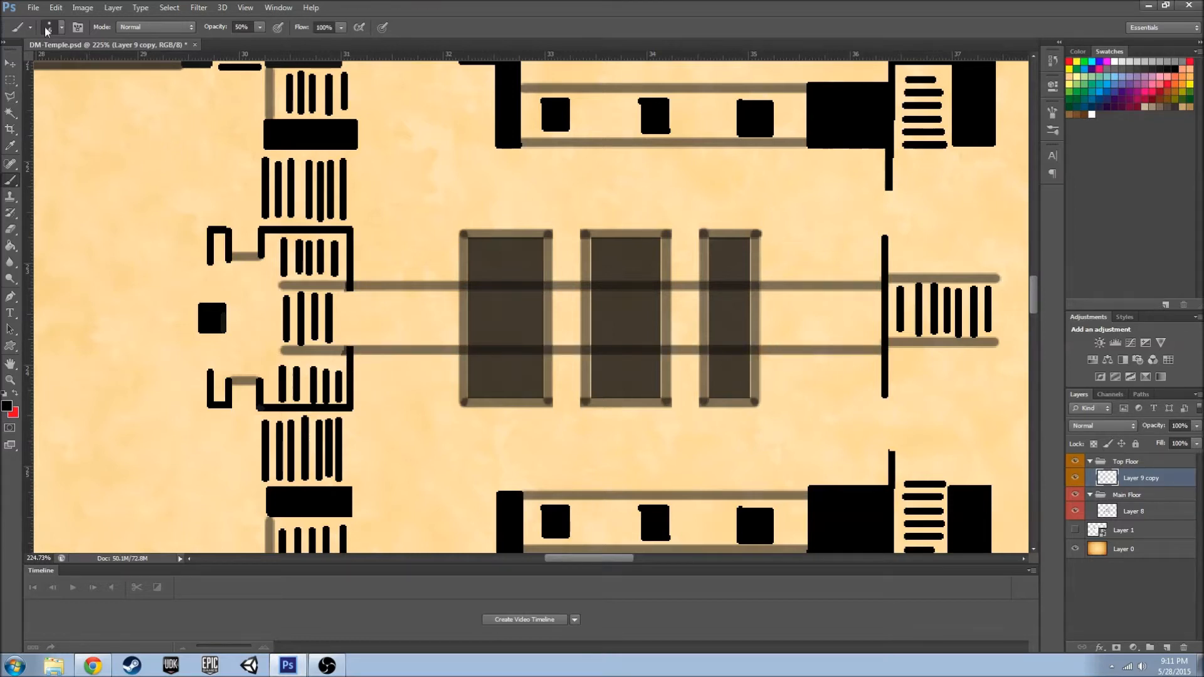
{"action": "left_click", "coordinate": [33, 8]}
{"action": "left_click", "coordinate": [69, 149]}
{"action": "left_click_drag", "start_coordinate": [602, 558], "coordinate": [610, 559]}
{"action": "scroll", "coordinate": [511, 462], "scroll_direction": "up", "scroll_amount": 3}
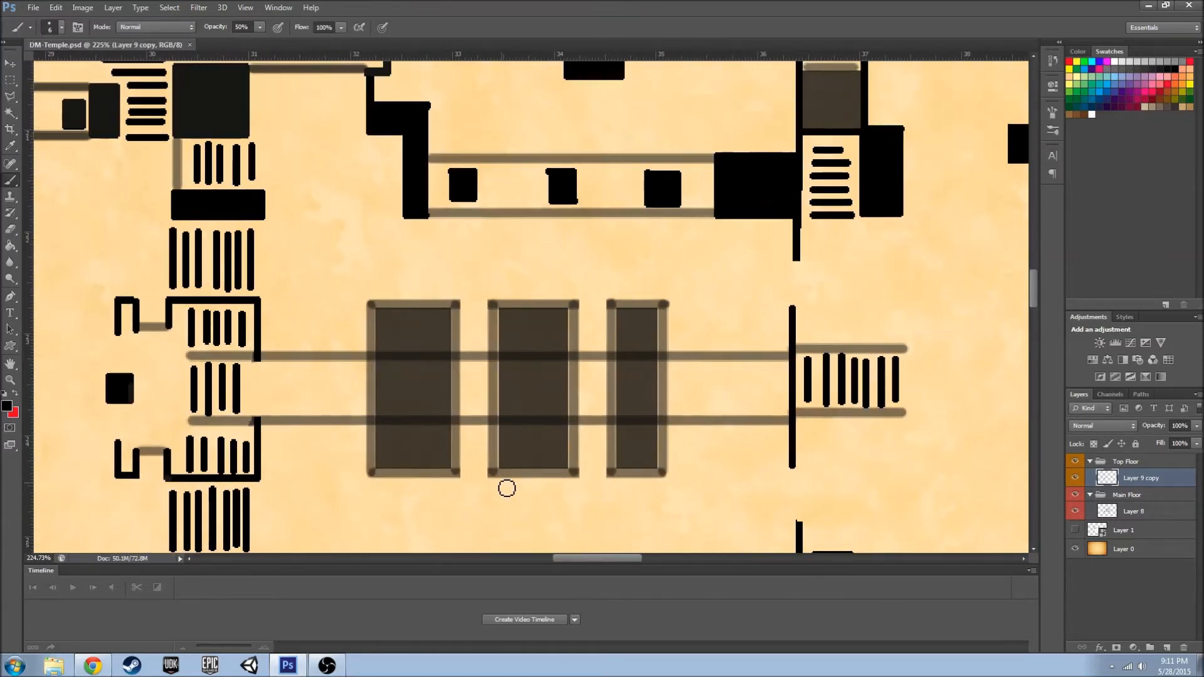
{"action": "scroll", "coordinate": [316, 429], "scroll_direction": "up", "scroll_amount": 1}
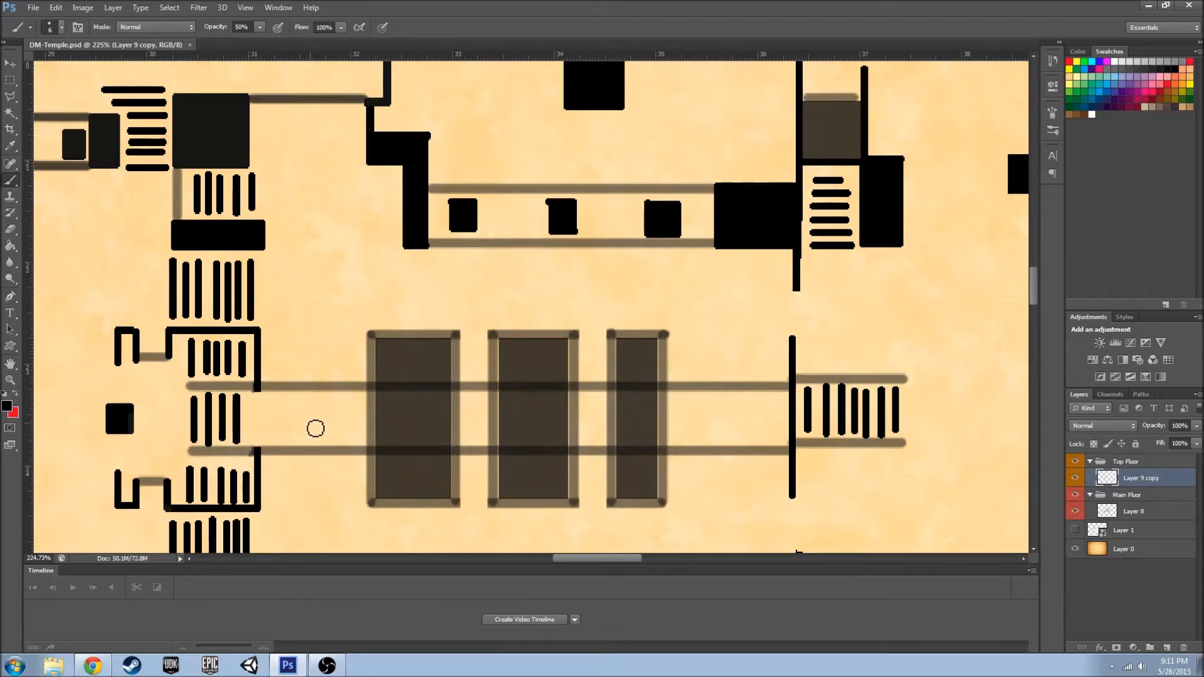
- Select the strip between the two walkway lines, from the left stairs to the right wall, and shade it with the 50% opacity brush
{"action": "left_click", "coordinate": [10, 80]}
{"action": "scroll", "coordinate": [307, 456], "scroll_direction": "up", "scroll_amount": 4}
{"action": "scroll", "coordinate": [415, 445], "scroll_direction": "down", "scroll_amount": 3}
{"action": "left_click_drag", "start_coordinate": [597, 559], "coordinate": [598, 559]}
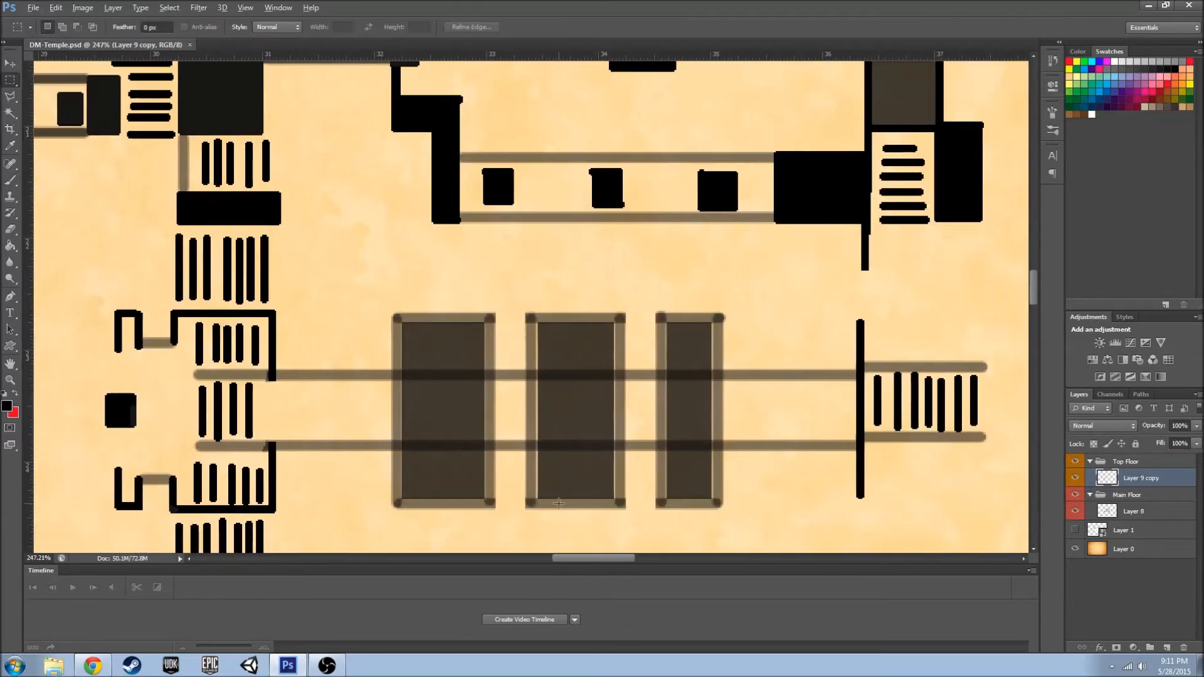
{"action": "scroll", "coordinate": [555, 505], "scroll_direction": "up", "scroll_amount": 2}
{"action": "left_click_drag", "start_coordinate": [924, 428], "coordinate": [208, 356]}
{"action": "key", "text": "g"}
{"action": "left_click", "coordinate": [507, 399]}
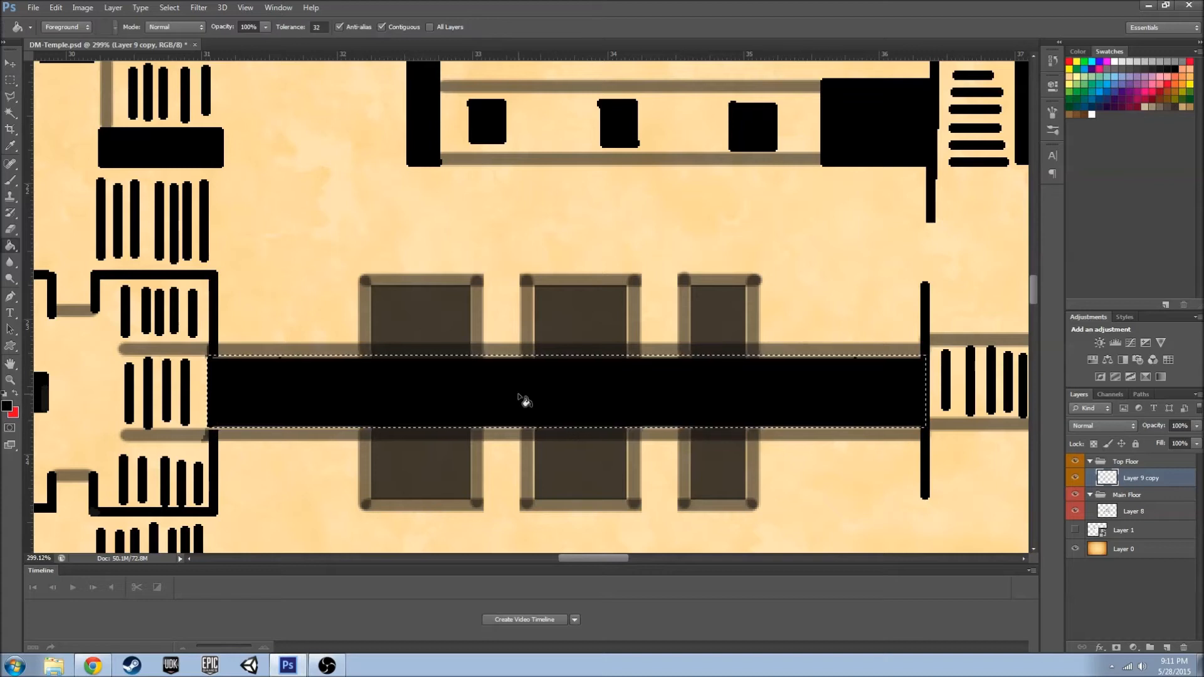
{"action": "key", "text": "ctrl+z"}
{"action": "key", "text": "b"}
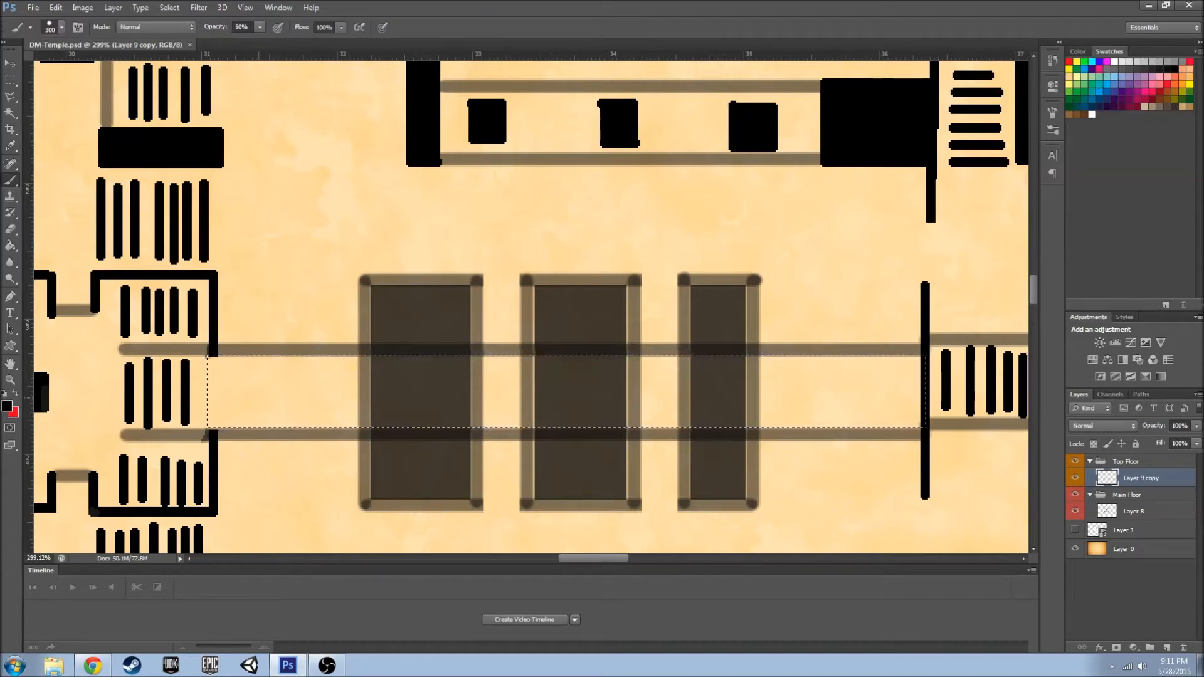
{"action": "left_click_drag", "start_coordinate": [507, 398], "coordinate": [690, 378]}
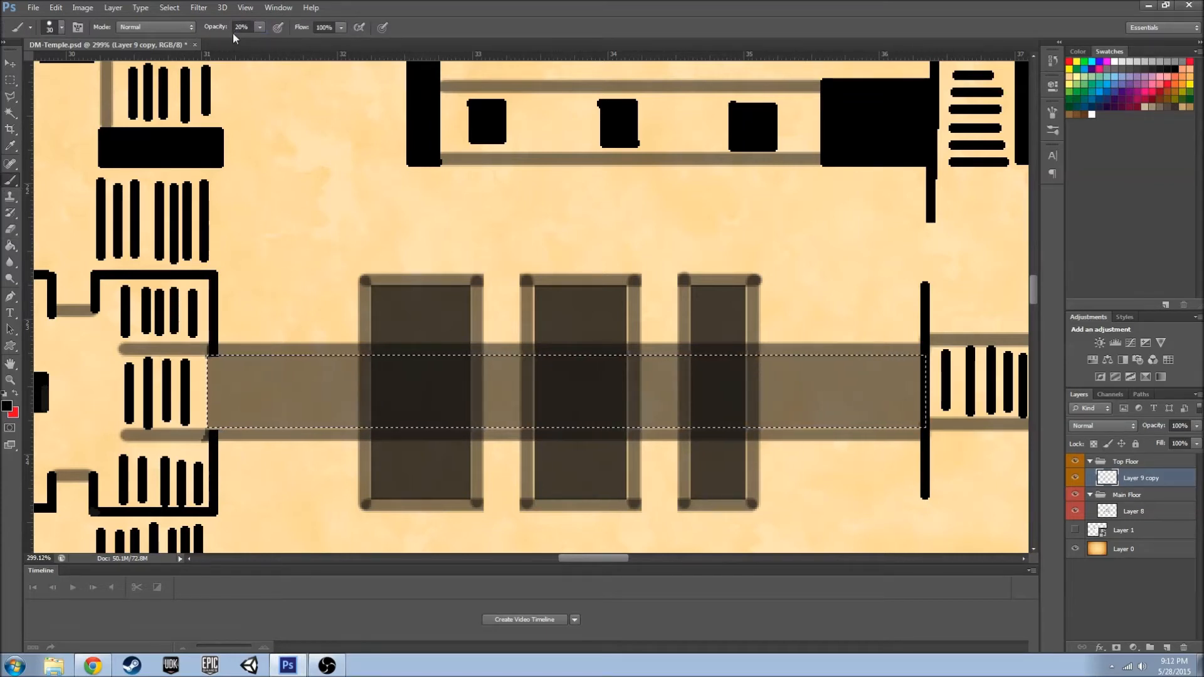
- Darken the selected walkway strip using lower brush opacities of 10% and 5%, and clear the selection
{"action": "type", "text": "10"}
{"action": "key", "text": "Return"}
{"action": "left_click_drag", "start_coordinate": [245, 29], "coordinate": [201, 31]}
{"action": "type", "text": "5"}
{"action": "key", "text": "Return"}
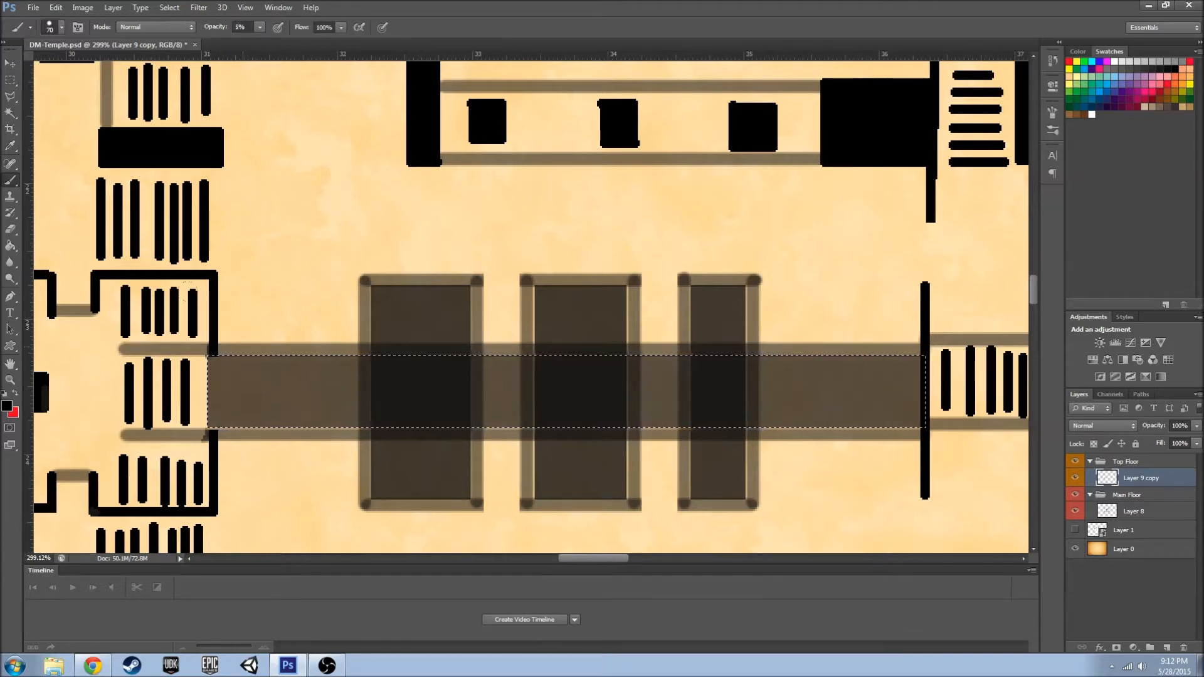
{"action": "left_click_drag", "start_coordinate": [260, 27], "coordinate": [289, 47]}
{"action": "key", "text": "l"}
{"action": "key", "text": "ctrl+d"}
- Draw a small black bracket with the Pencil on a new Top Floor layer, on the walkway's upper line just before the first block
{"action": "left_click_drag", "start_coordinate": [566, 558], "coordinate": [570, 559]}
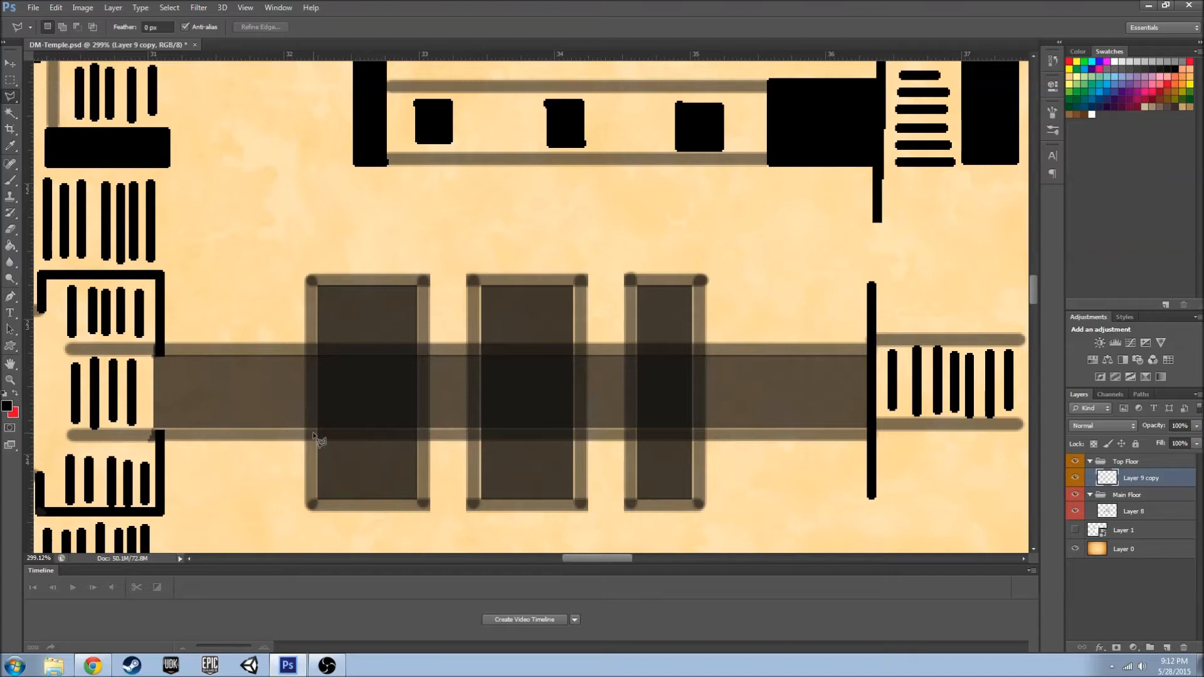
{"action": "left_click", "coordinate": [1076, 511]}
{"action": "left_click", "coordinate": [1076, 512]}
{"action": "right_click", "coordinate": [10, 180]}
{"action": "left_click", "coordinate": [53, 191]}
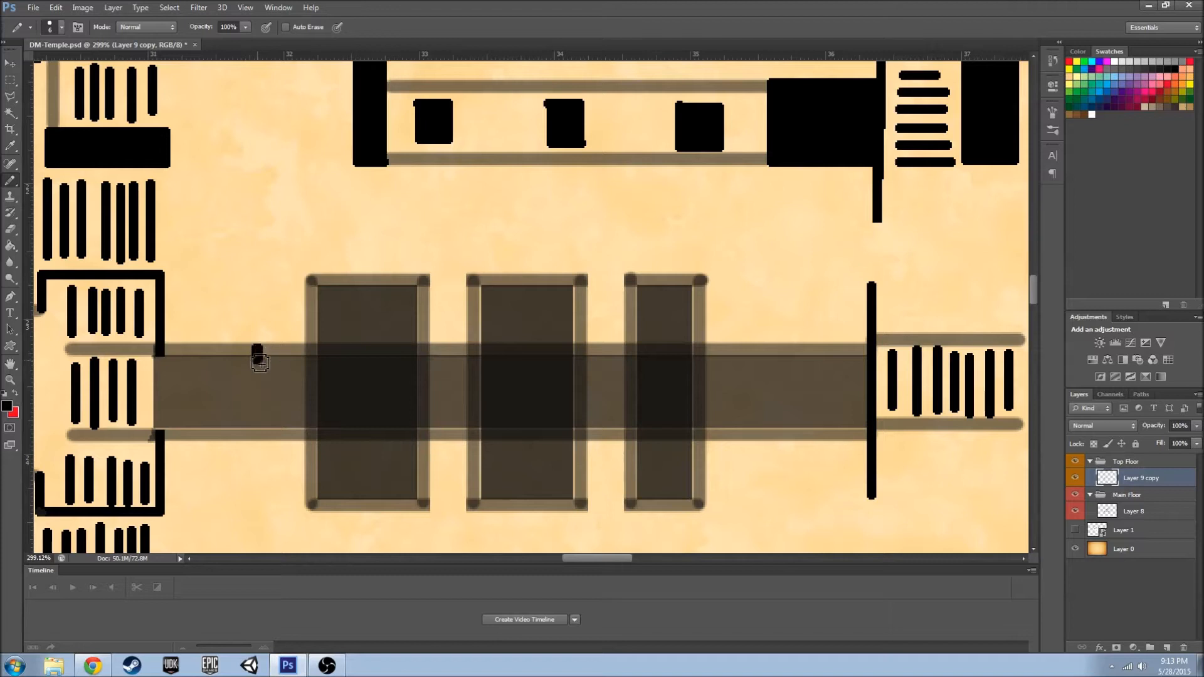
{"action": "scroll", "coordinate": [307, 366], "scroll_direction": "up", "scroll_amount": 3}
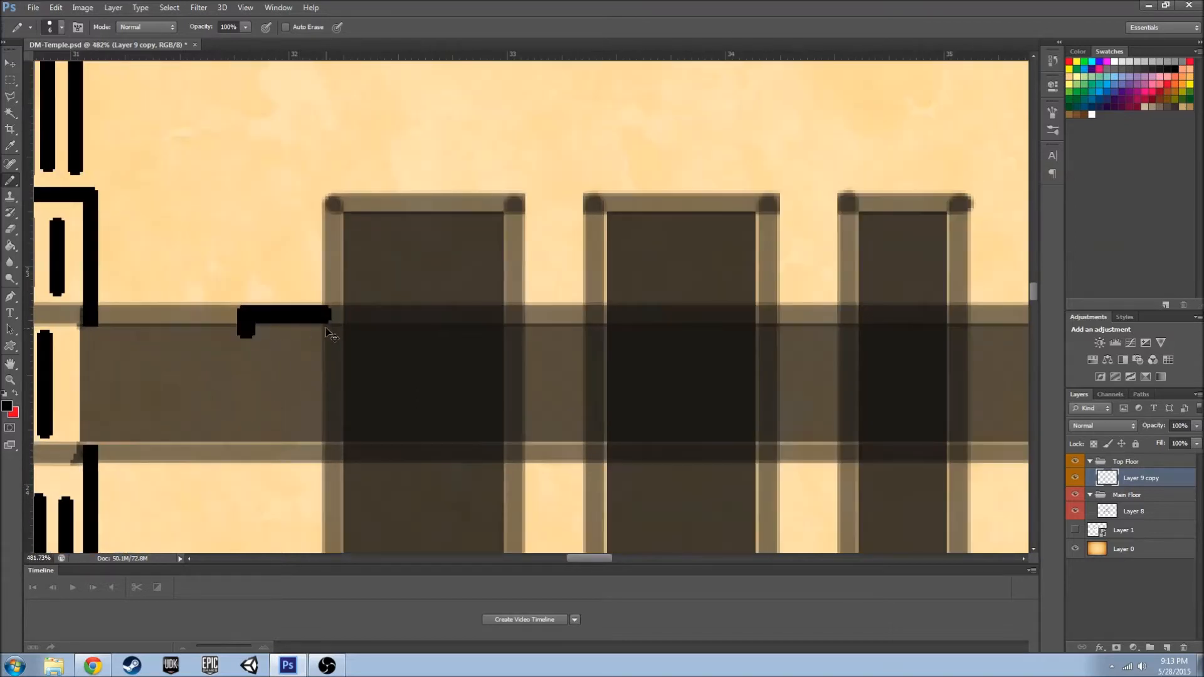
{"action": "key", "text": "ctrl+z"}
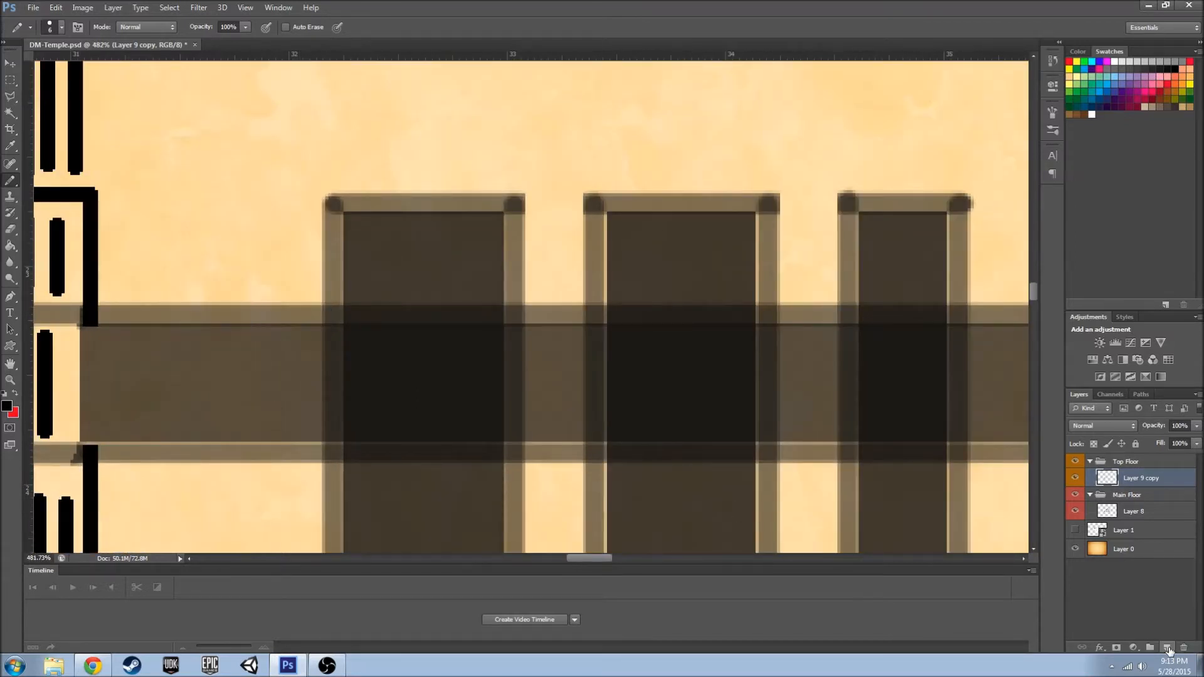
{"action": "left_click", "coordinate": [1170, 649]}
{"action": "mouse_move", "coordinate": [260, 312]}
{"action": "left_mouse_down"}
{"action": "mouse_move", "coordinate": [261, 341]}
{"action": "mouse_move", "coordinate": [259, 311]}
{"action": "mouse_move", "coordinate": [336, 319]}
{"action": "left_mouse_up"}
{"action": "key", "text": "ctrl+z"}
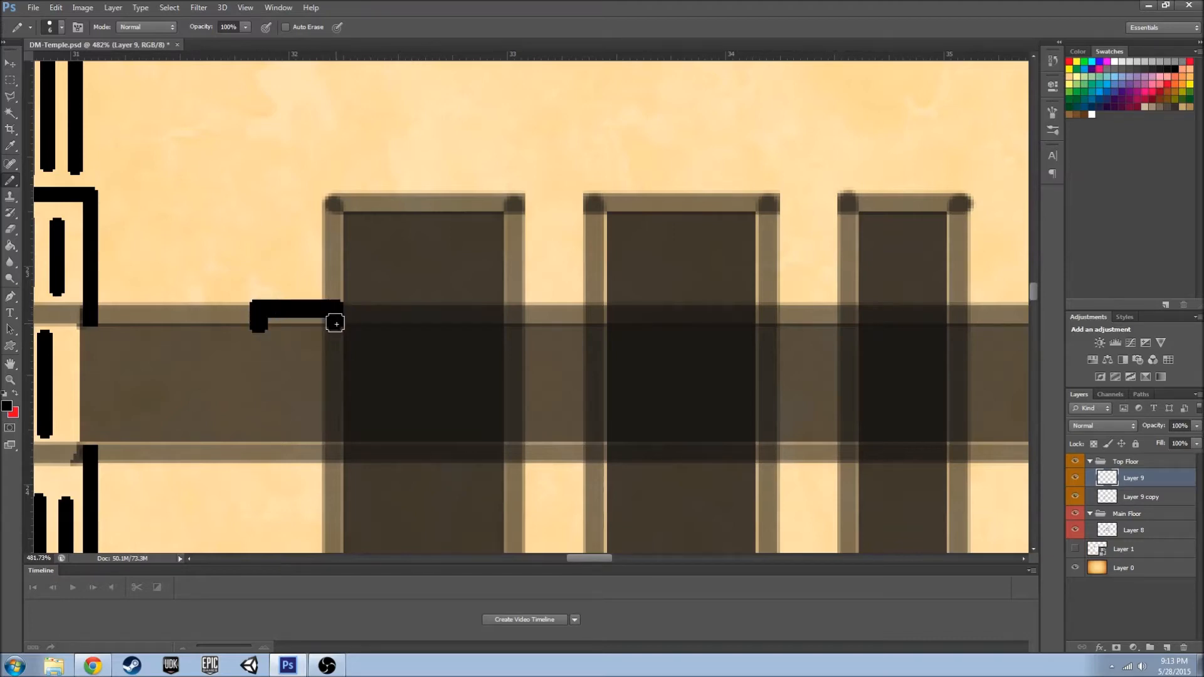
{"action": "scroll", "coordinate": [329, 329], "scroll_direction": "up", "scroll_amount": 10}
{"action": "left_click", "coordinate": [368, 310]}
{"action": "scroll", "coordinate": [369, 290], "scroll_direction": "down", "scroll_amount": 12}
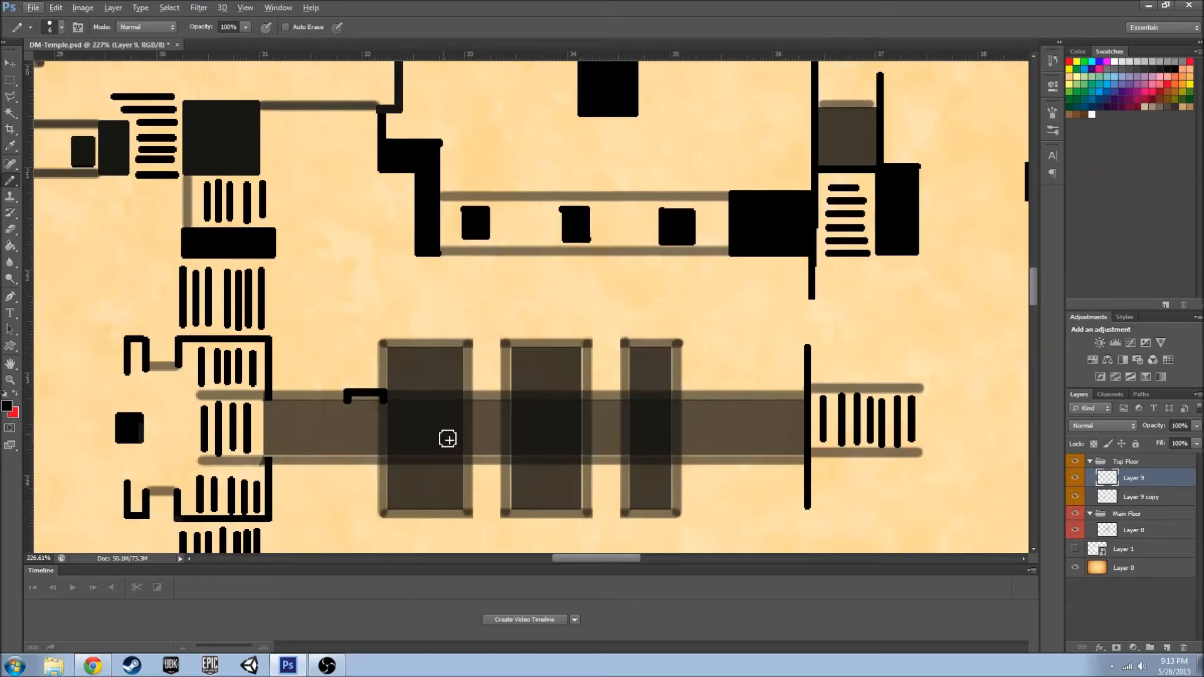
- Duplicate the bracket along the walkway's upper line, into both gaps between the blocks and just past the last block
{"action": "key", "text": "v"}
{"action": "scroll", "coordinate": [509, 425], "scroll_direction": "up", "scroll_amount": 4}
{"action": "left_click_drag", "start_coordinate": [294, 323], "coordinate": [469, 323], "text": "alt"}
{"action": "left_click_drag", "start_coordinate": [654, 317], "coordinate": [654, 317], "text": "alt"}
{"action": "left_click_drag", "start_coordinate": [605, 559], "coordinate": [616, 559]}
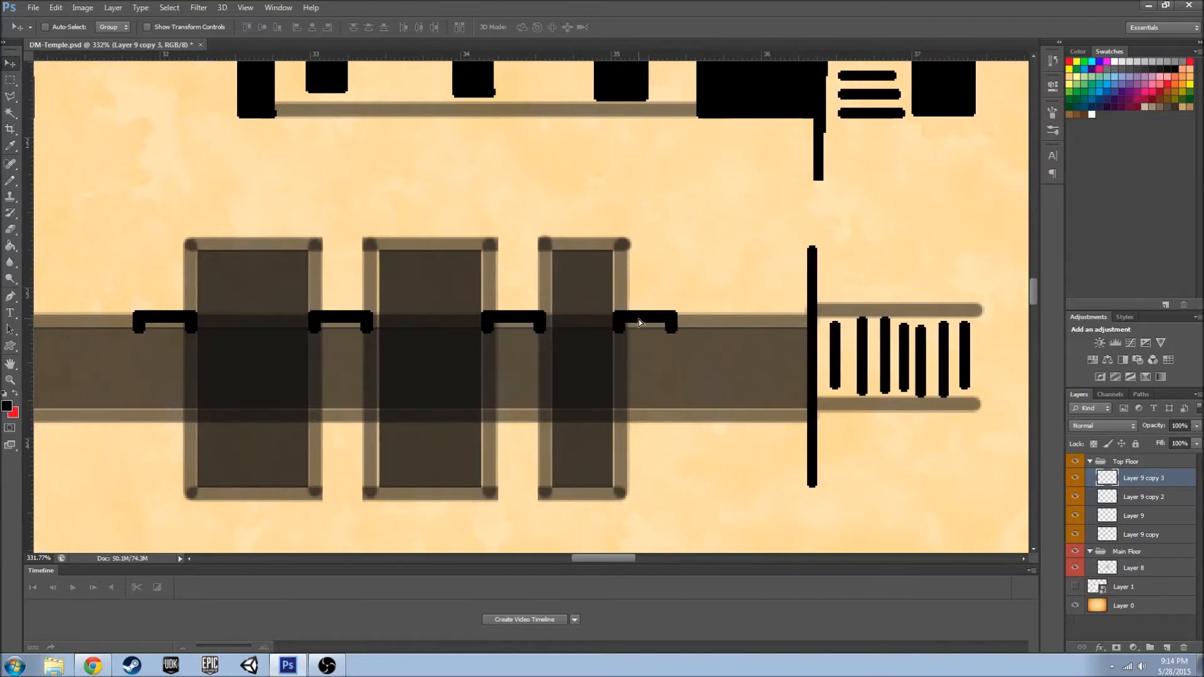
{"action": "left_click", "coordinate": [639, 318], "text": "alt"}
{"action": "scroll", "coordinate": [639, 319], "scroll_direction": "down", "scroll_amount": 8}
{"action": "scroll", "coordinate": [439, 367], "scroll_direction": "up", "scroll_amount": 6}
- Duplicate the four brackets onto the walkway's lower line and flip the copies vertically
{"action": "left_click", "coordinate": [1139, 530], "text": "shift"}
{"action": "left_click_drag", "start_coordinate": [685, 317], "coordinate": [687, 400], "text": "alt"}
{"action": "left_click", "coordinate": [55, 7]}
{"action": "mouse_move", "coordinate": [126, 253]}
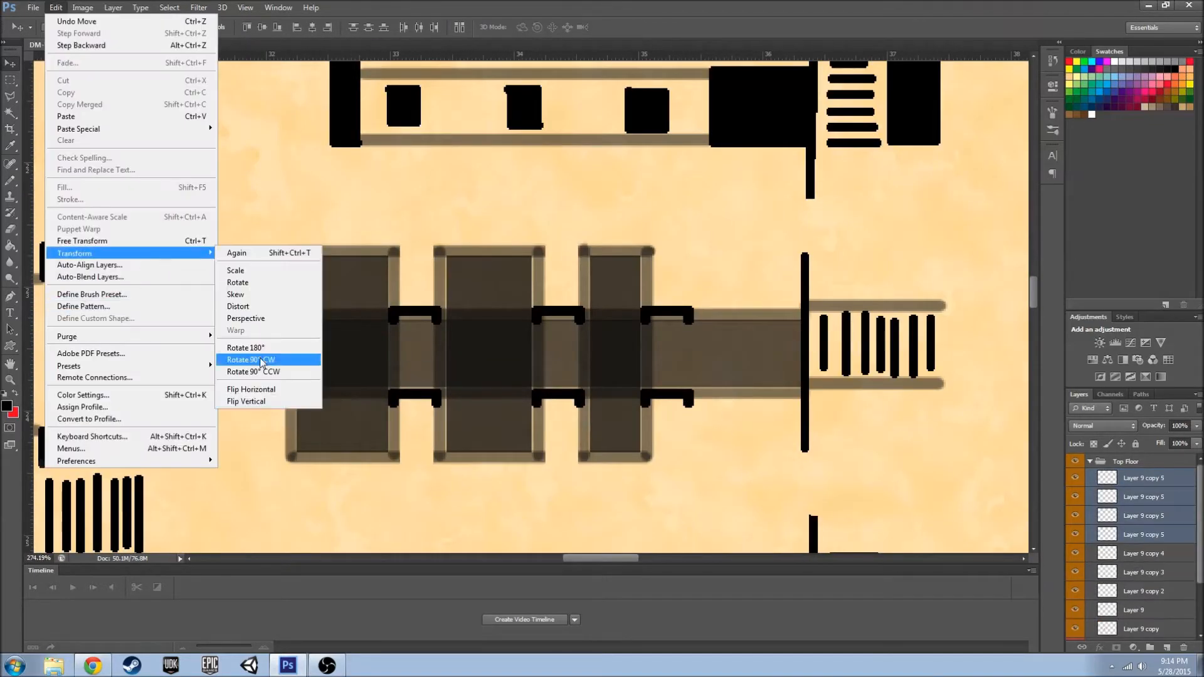
{"action": "left_click", "coordinate": [248, 402]}
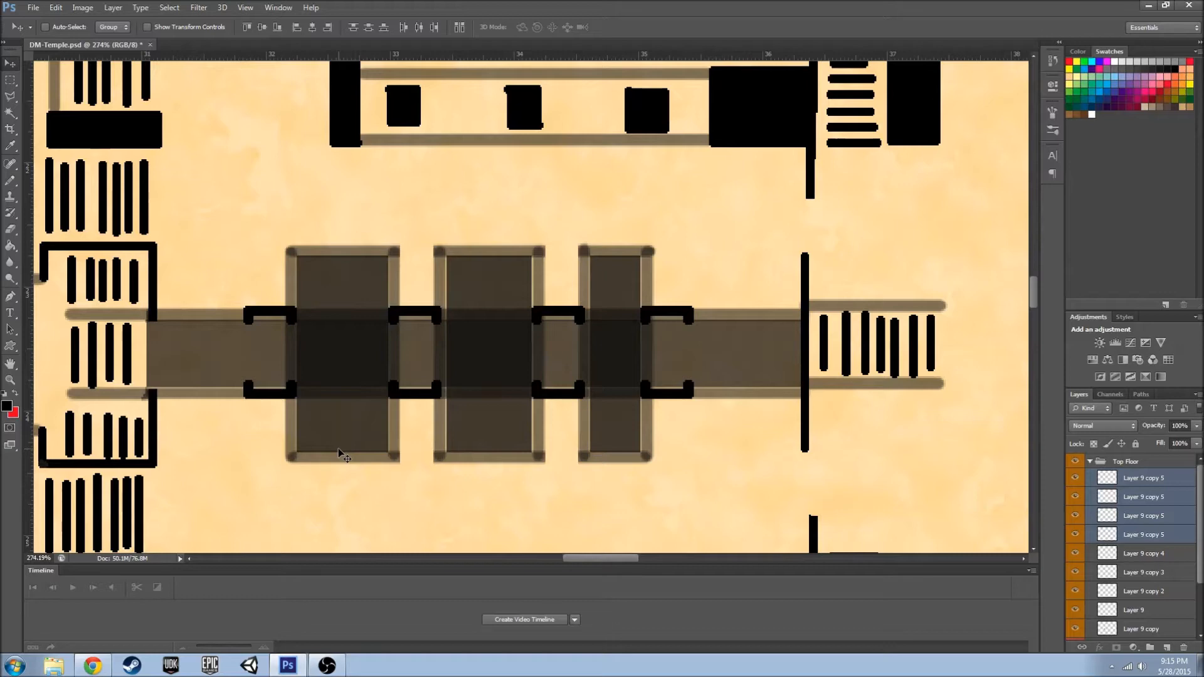
- Merge all the layers in the Top Floor group into one layer
{"action": "scroll", "coordinate": [564, 408], "scroll_direction": "up", "scroll_amount": 3}
{"action": "scroll", "coordinate": [649, 376], "scroll_direction": "down", "scroll_amount": 2}
{"action": "left_click", "coordinate": [1142, 572]}
{"action": "left_click", "coordinate": [1143, 628]}
{"action": "left_click", "coordinate": [1149, 483], "text": "shift"}
{"action": "right_click", "coordinate": [1149, 488]}
{"action": "left_click", "coordinate": [1077, 285]}
- Erase the stray pixels around the black pillars of the upper central walkway on Layer 8
{"action": "left_click", "coordinate": [1154, 512]}
{"action": "key", "text": "e"}
{"action": "scroll", "coordinate": [430, 232], "scroll_direction": "up", "scroll_amount": 3}
{"action": "scroll", "coordinate": [383, 216], "scroll_direction": "up", "scroll_amount": 6}
{"action": "left_click", "coordinate": [382, 220]}
{"action": "left_click", "coordinate": [697, 206]}
{"action": "left_click_drag", "start_coordinate": [601, 560], "coordinate": [618, 568]}
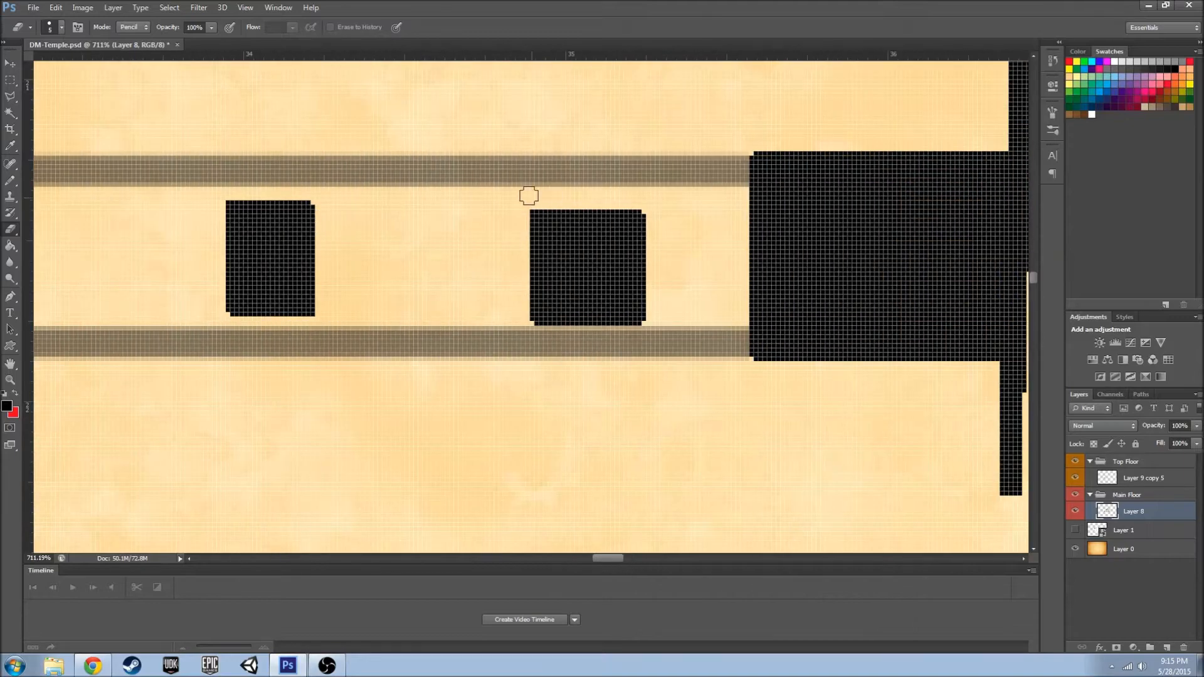
{"action": "scroll", "coordinate": [487, 370], "scroll_direction": "down", "scroll_amount": 14}
- Erase the stray pixels around the lower central walkway's pillars and nearby wall end on Layer 8, and save the document
{"action": "scroll", "coordinate": [487, 414], "scroll_direction": "down", "scroll_amount": 5}
{"action": "scroll", "coordinate": [307, 414], "scroll_direction": "up", "scroll_amount": 13}
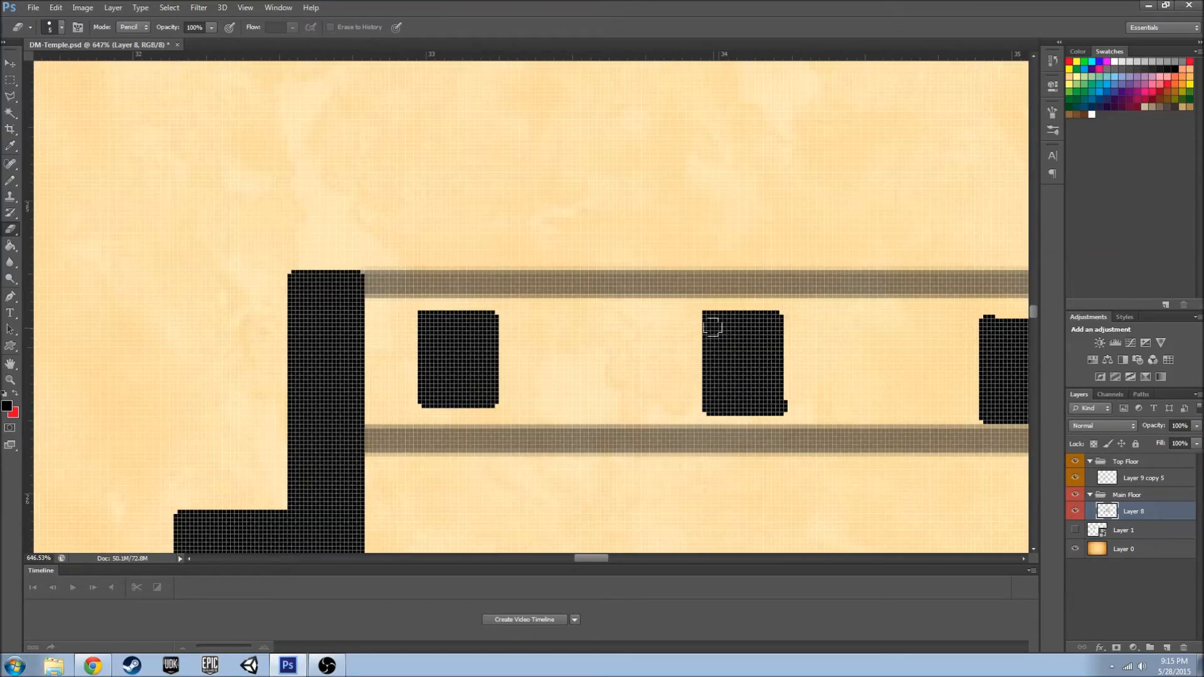
{"action": "left_click_drag", "start_coordinate": [599, 558], "coordinate": [616, 558]}
{"action": "left_click", "coordinate": [500, 307]}
{"action": "scroll", "coordinate": [484, 468], "scroll_direction": "down", "scroll_amount": 12}
{"action": "scroll", "coordinate": [624, 402], "scroll_direction": "up", "scroll_amount": 8}
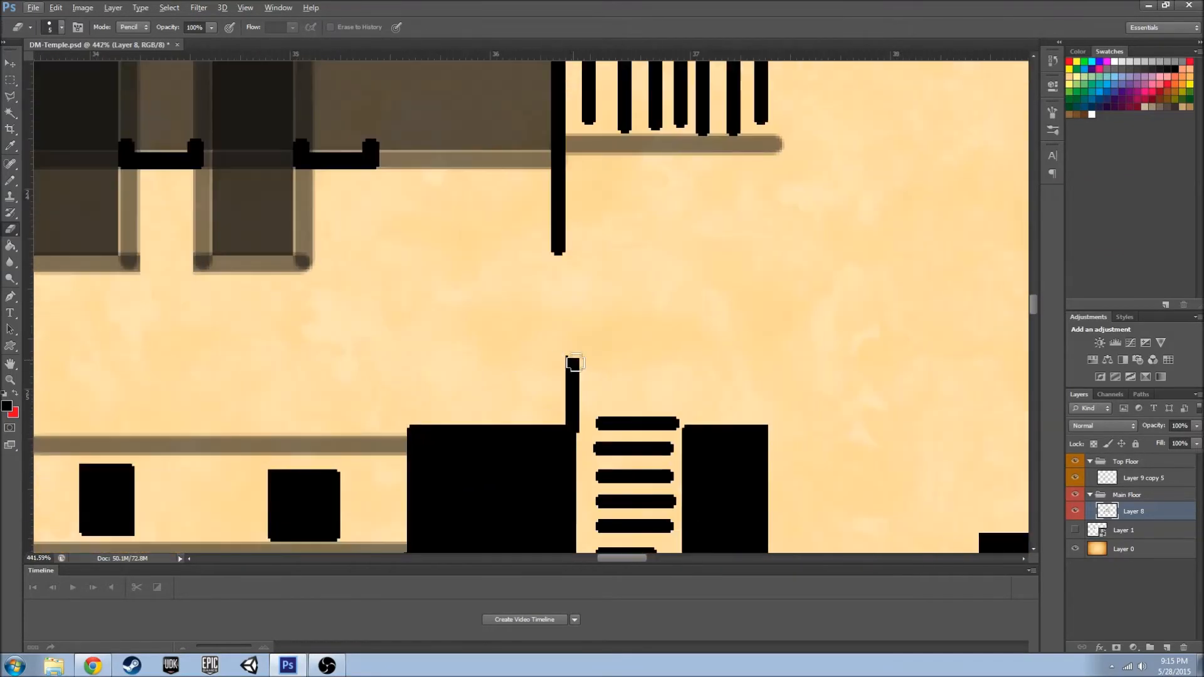
{"action": "scroll", "coordinate": [543, 439], "scroll_direction": "down", "scroll_amount": 10}
{"action": "scroll", "coordinate": [497, 397], "scroll_direction": "down", "scroll_amount": 6}
{"action": "scroll", "coordinate": [498, 398], "scroll_direction": "up", "scroll_amount": 2}
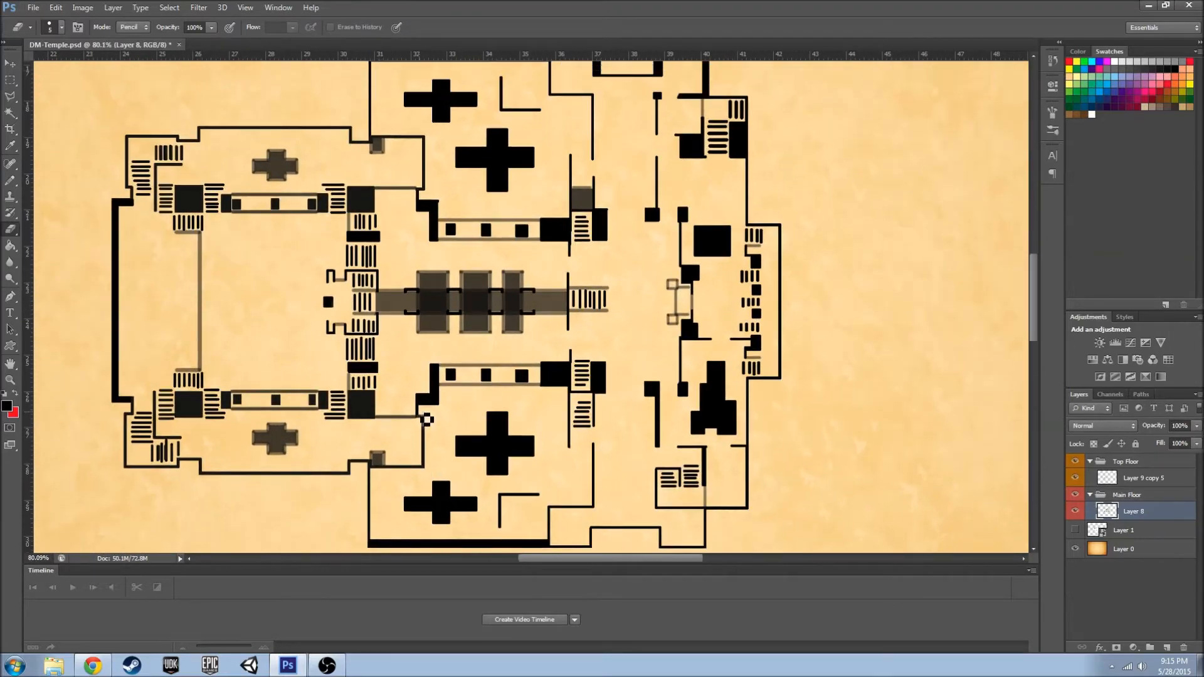
{"action": "scroll", "coordinate": [498, 398], "scroll_direction": "down", "scroll_amount": 1}
{"action": "left_click", "coordinate": [33, 8]}
{"action": "left_click", "coordinate": [52, 150]}
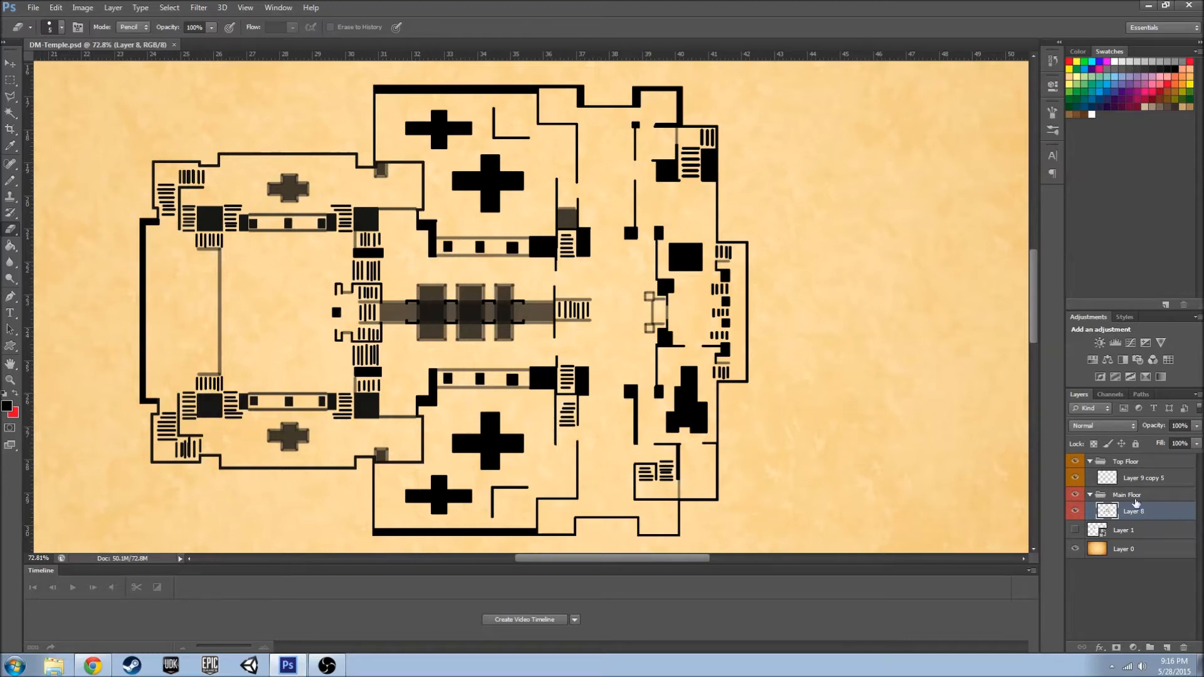
- Create a group named Bottom Floor below the Main Floor group and add a new layer inside it
{"action": "left_click", "coordinate": [1142, 532]}
{"action": "left_click", "coordinate": [1150, 647]}
{"action": "double_click", "coordinate": [1133, 528]}
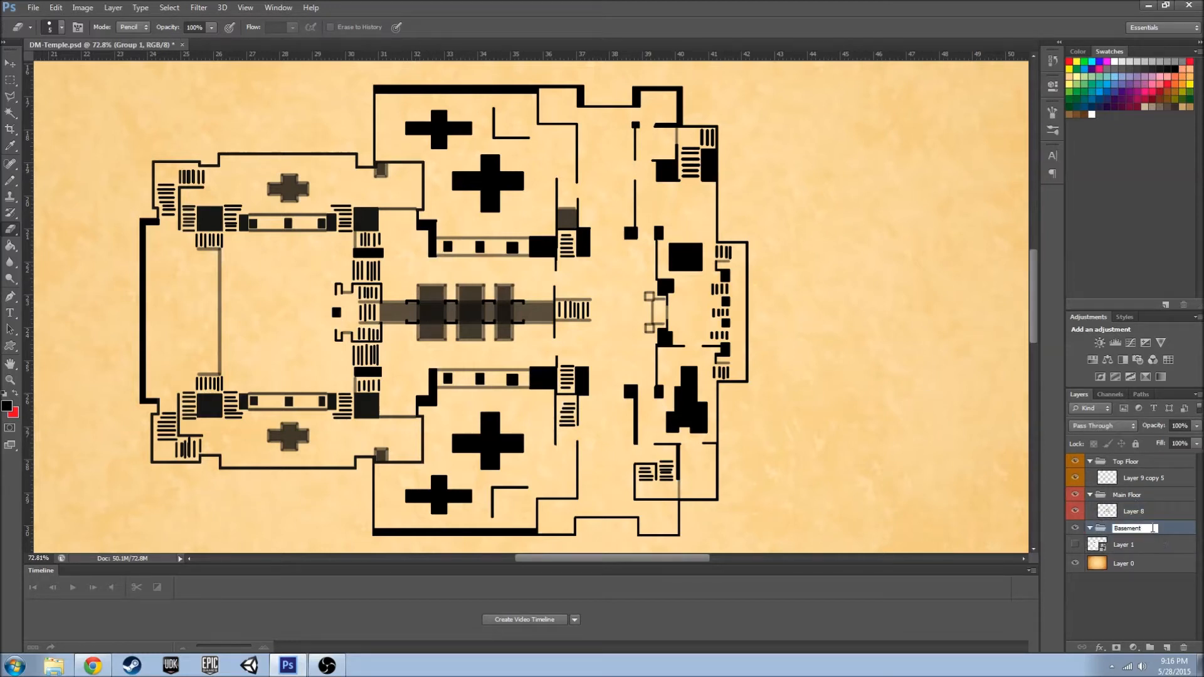
{"action": "type", "text": "Bottom Floor"}
{"action": "left_click", "coordinate": [1168, 648]}
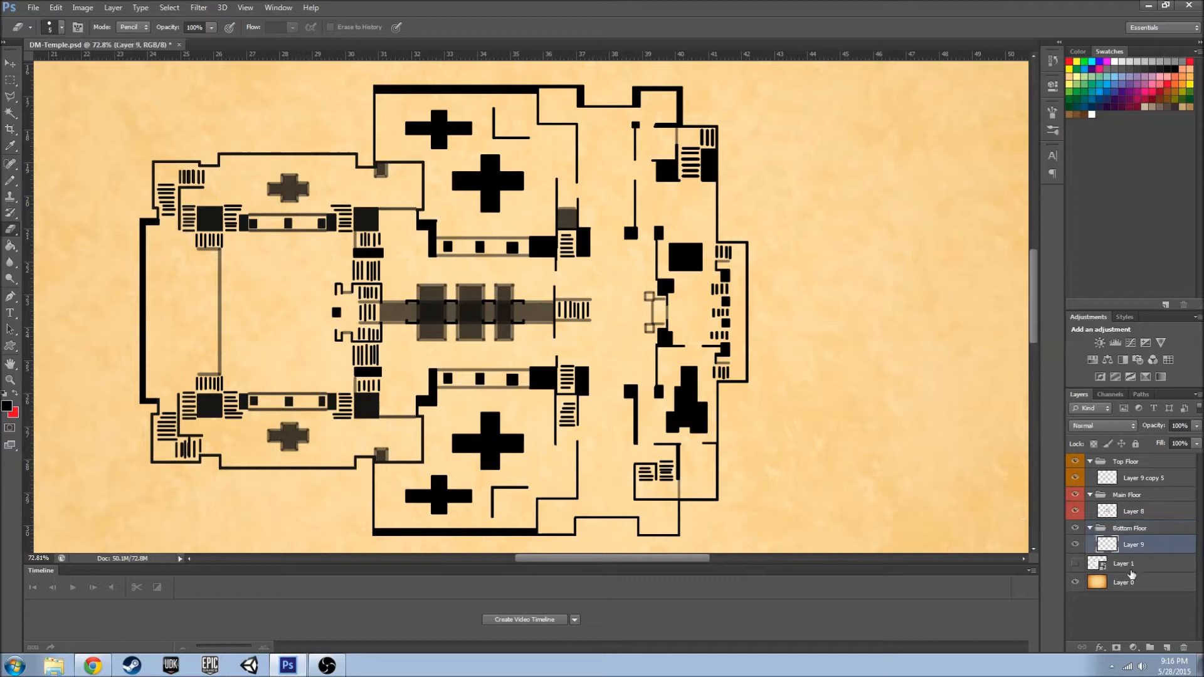
- Color-code the Bottom Floor group yellow and save the document
{"action": "right_click", "coordinate": [1075, 534]}
{"action": "left_click", "coordinate": [1077, 493]}
{"action": "left_click", "coordinate": [33, 8]}
{"action": "left_click", "coordinate": [65, 147]}
- Trace the stepped wall above the upper black stair block with straight Pencil lines on the Bottom Floor's Layer 9
{"action": "left_click", "coordinate": [1147, 547]}
{"action": "left_click", "coordinate": [10, 180]}
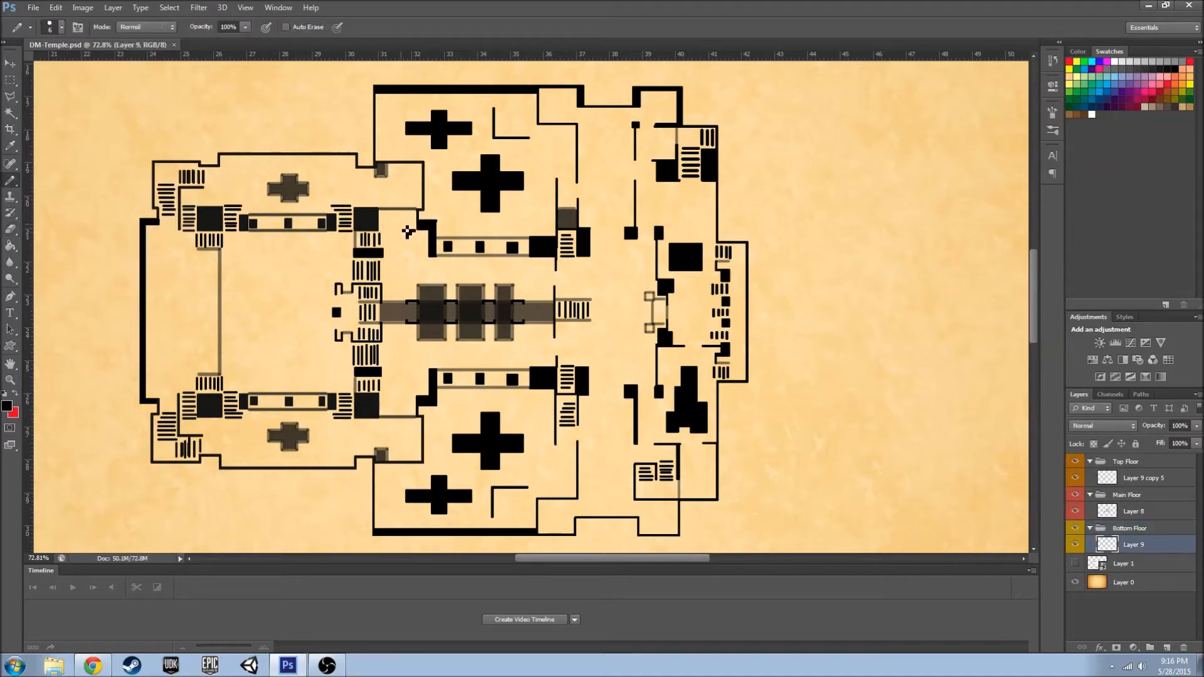
{"action": "scroll", "coordinate": [414, 230], "scroll_direction": "up", "scroll_amount": 6}
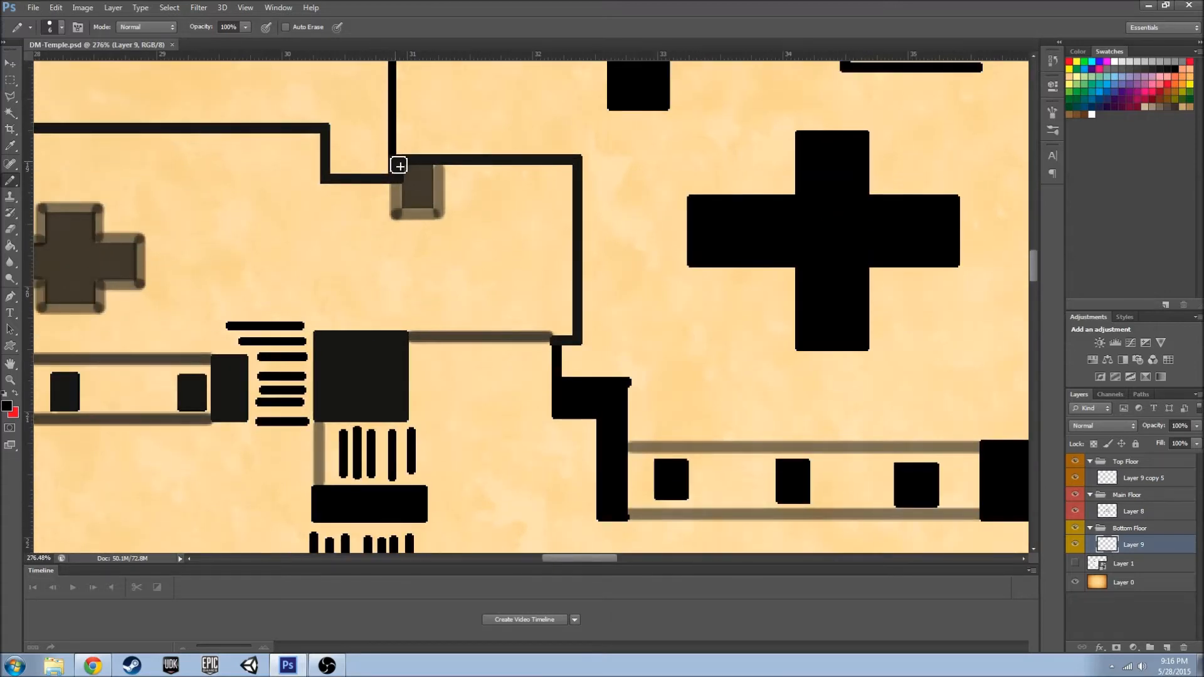
{"action": "left_click", "coordinate": [578, 165]}
{"action": "left_click", "coordinate": [397, 164], "text": "shift"}
{"action": "left_click", "coordinate": [397, 183], "text": "shift"}
{"action": "left_click", "coordinate": [329, 180], "text": "shift"}
{"action": "left_click", "coordinate": [329, 133], "text": "shift"}
- Toggle the Top Floor and Main Floor groups to check the new Bottom Floor wall on its own
{"action": "left_click", "coordinate": [1075, 495]}
{"action": "left_click", "coordinate": [1075, 495]}
{"action": "left_click", "coordinate": [1075, 462]}
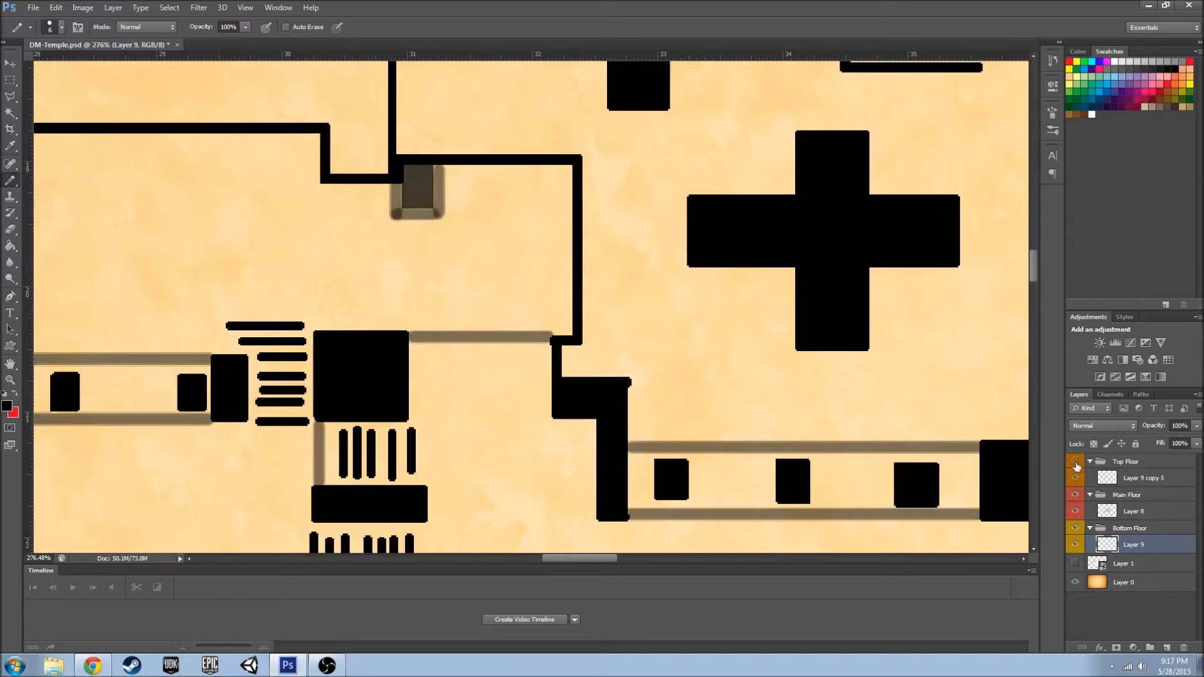
{"action": "left_click", "coordinate": [1076, 499]}
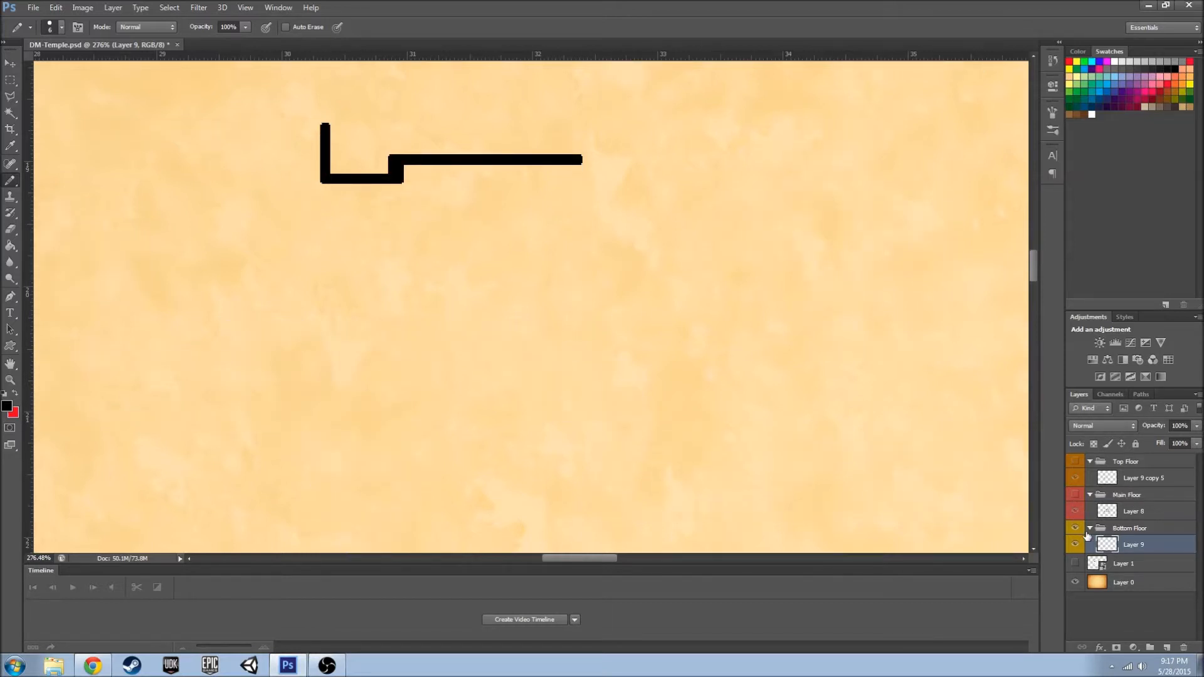
{"action": "left_click", "coordinate": [1075, 461]}
{"action": "left_click", "coordinate": [1075, 496]}
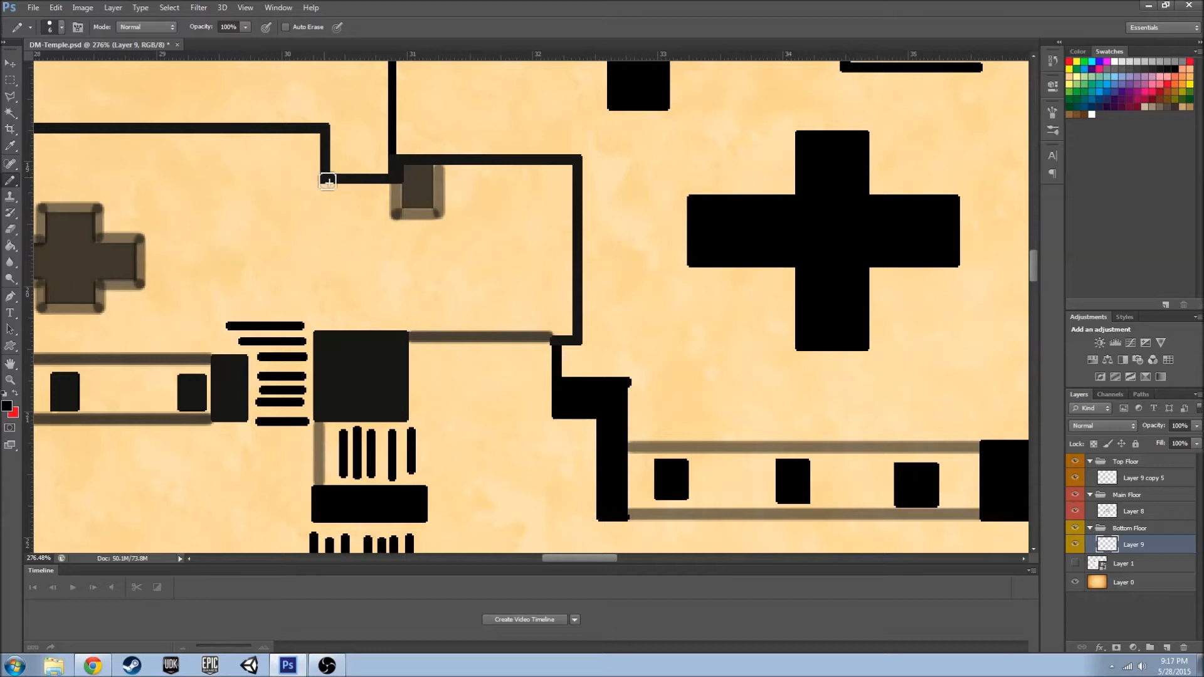
- Hide the Top Floor and Main Floor groups, and duplicate the stepped wall below itself with the copy flipped vertically
{"action": "left_click", "coordinate": [1075, 461]}
{"action": "left_click", "coordinate": [1075, 495]}
{"action": "key", "text": "v"}
{"action": "left_click_drag", "start_coordinate": [377, 180], "coordinate": [395, 276]}
{"action": "left_click", "coordinate": [56, 8]}
{"action": "mouse_move", "coordinate": [153, 250]}
{"action": "left_click", "coordinate": [270, 402]}
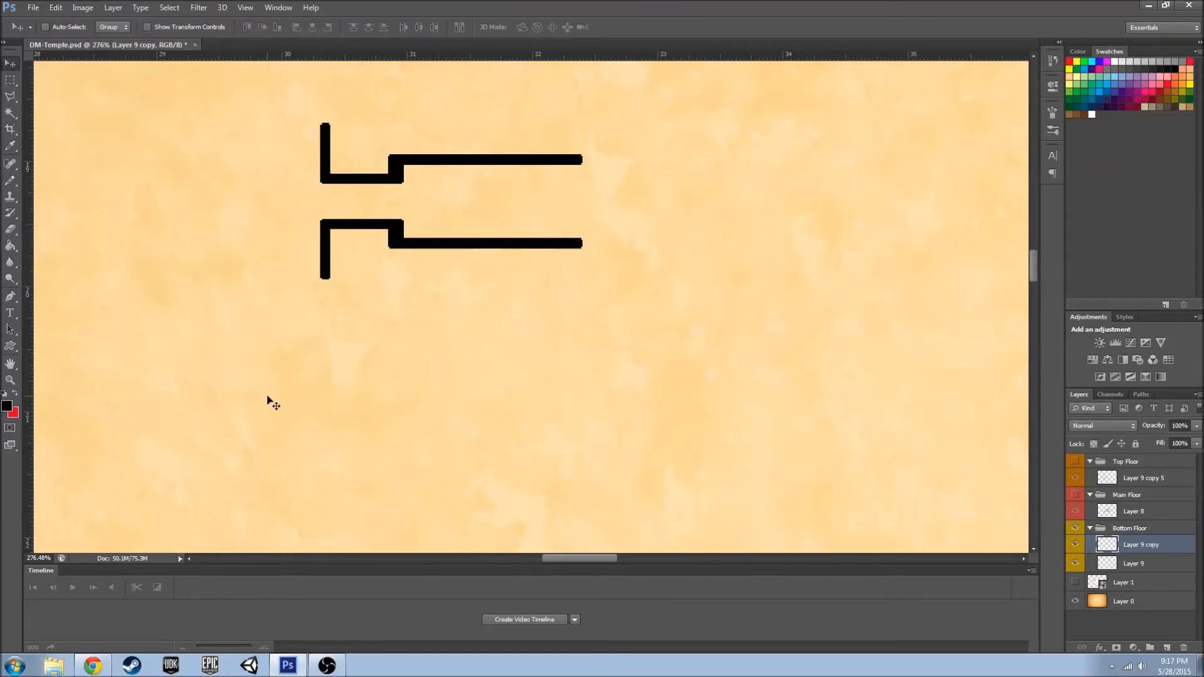
- Move the flipped wall down to align with the Main Floor ledge line and erase its long horizontal segment
{"action": "left_click", "coordinate": [1075, 495]}
{"action": "left_click_drag", "start_coordinate": [376, 234], "coordinate": [419, 338]}
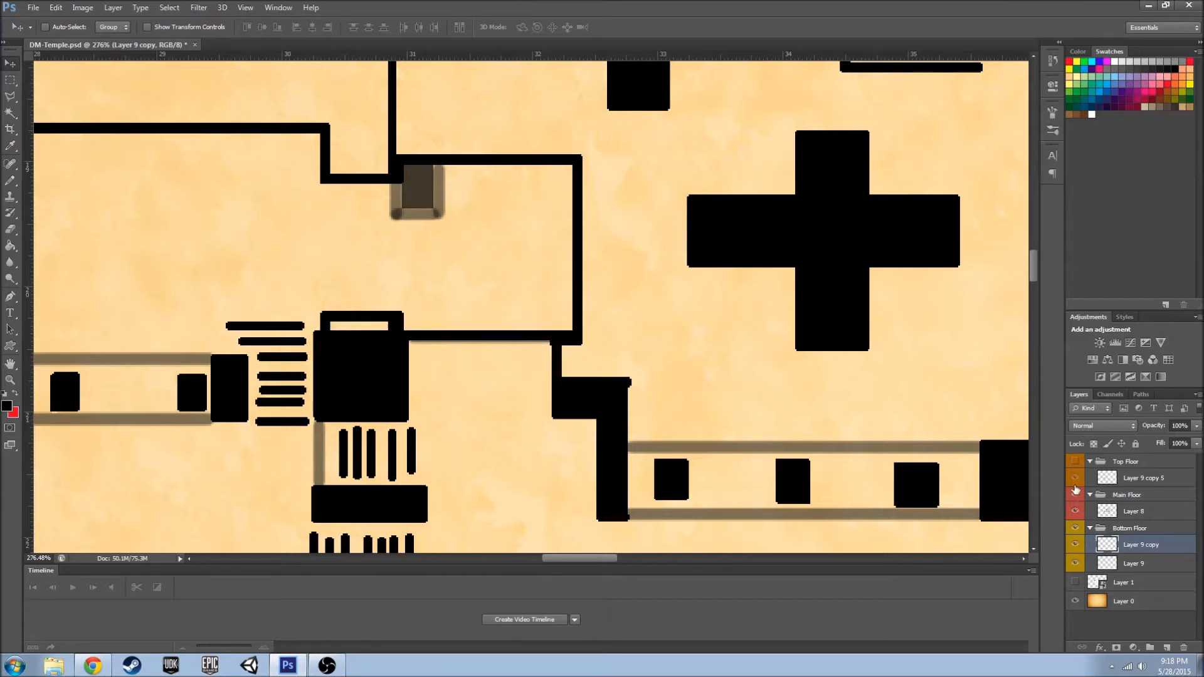
{"action": "left_click", "coordinate": [1076, 494]}
{"action": "key", "text": "e"}
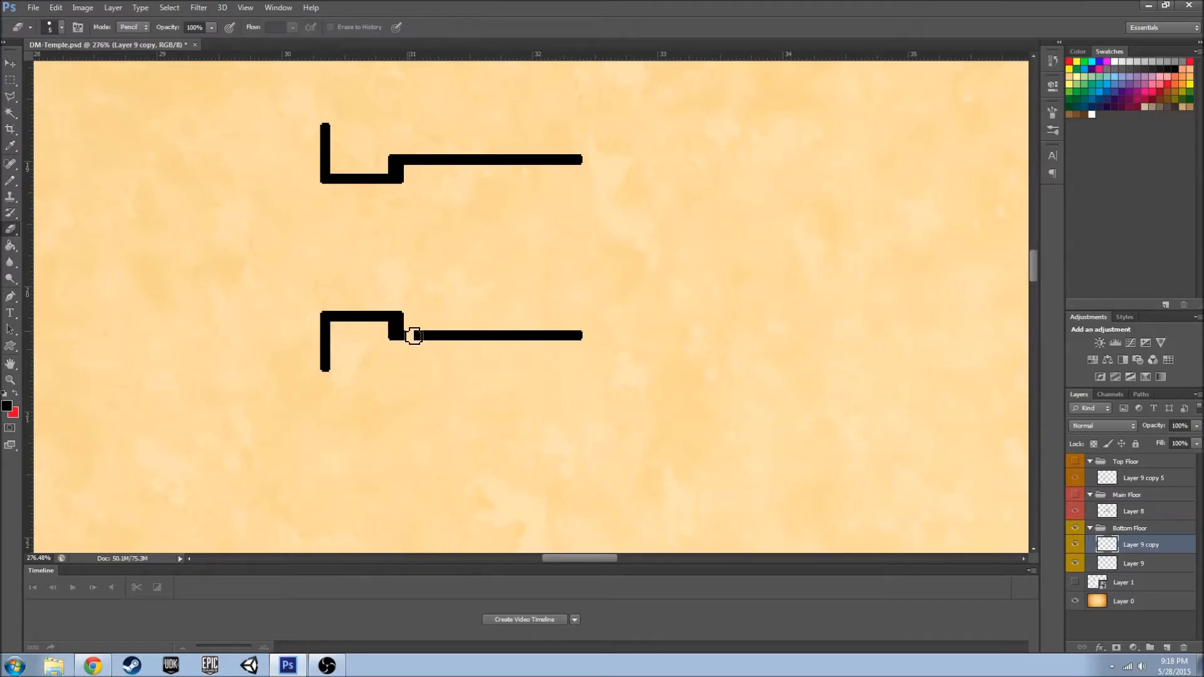
{"action": "left_click_drag", "start_coordinate": [421, 338], "coordinate": [604, 352]}
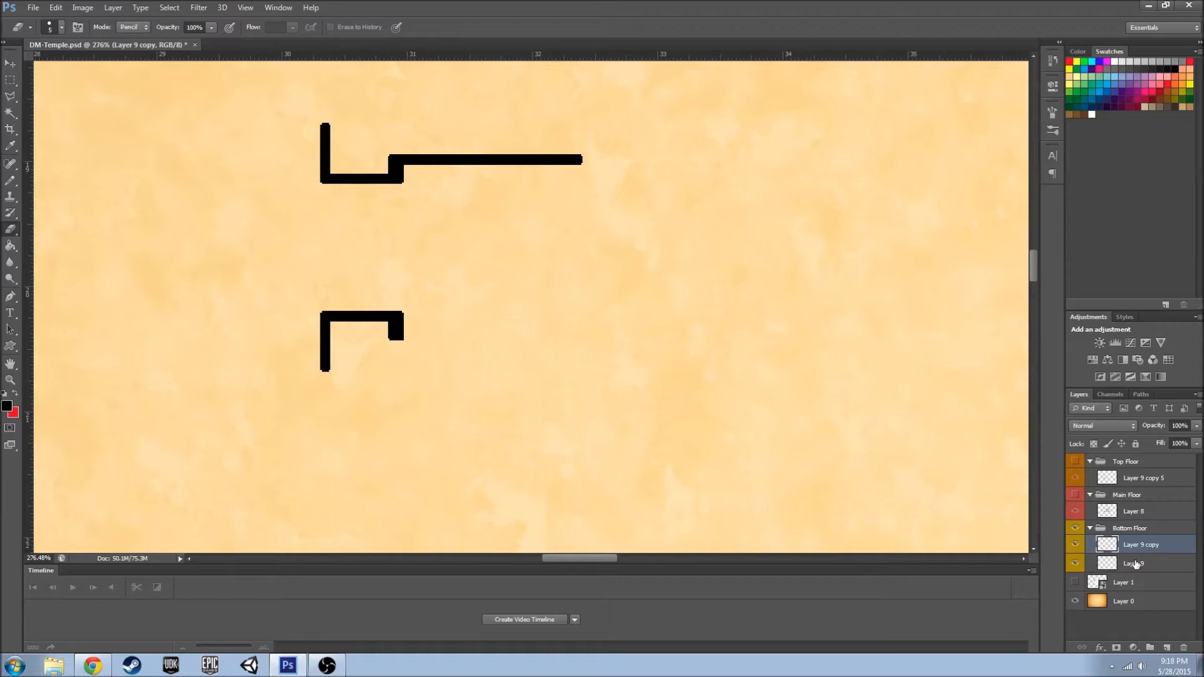
- Duplicate the shortened wall piece, rotate the copy a quarter turn clockwise, and place it left of and between the two stepped walls
{"action": "key", "text": "v"}
{"action": "left_click_drag", "start_coordinate": [363, 309], "coordinate": [349, 236]}
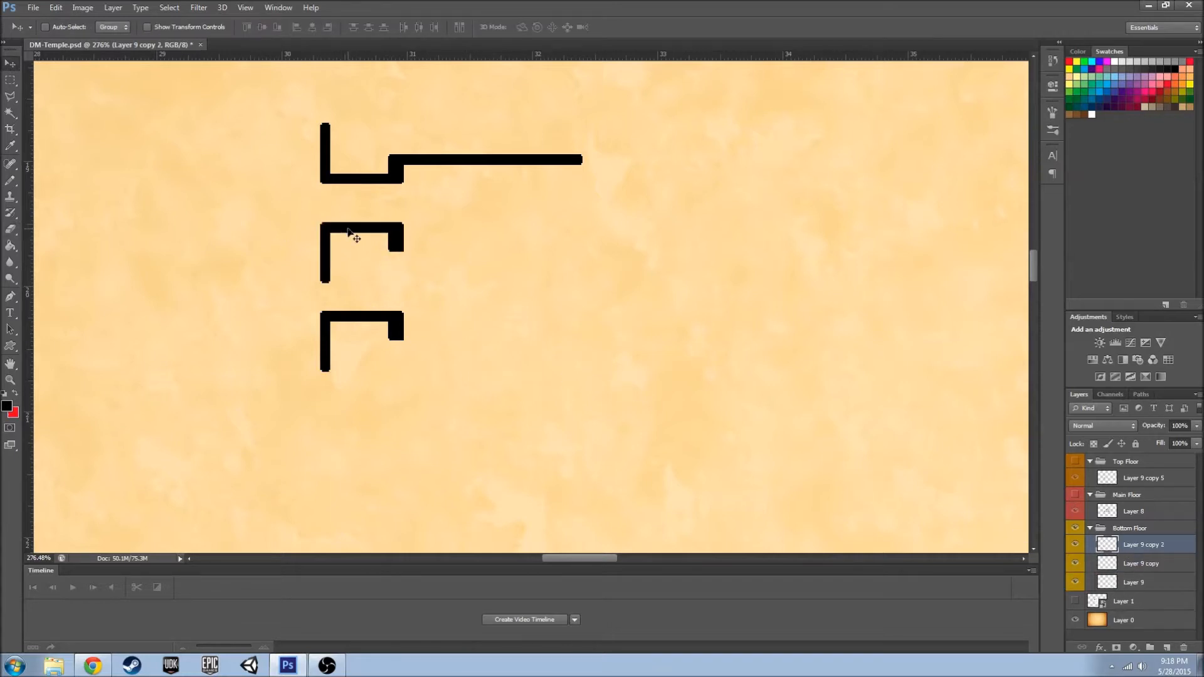
{"action": "key", "text": "ctrl+t"}
{"action": "left_click_drag", "start_coordinate": [428, 221], "coordinate": [395, 317]}
{"action": "key", "text": "Return"}
{"action": "left_click_drag", "start_coordinate": [375, 255], "coordinate": [324, 259]}
{"action": "left_click", "coordinate": [1075, 495]}
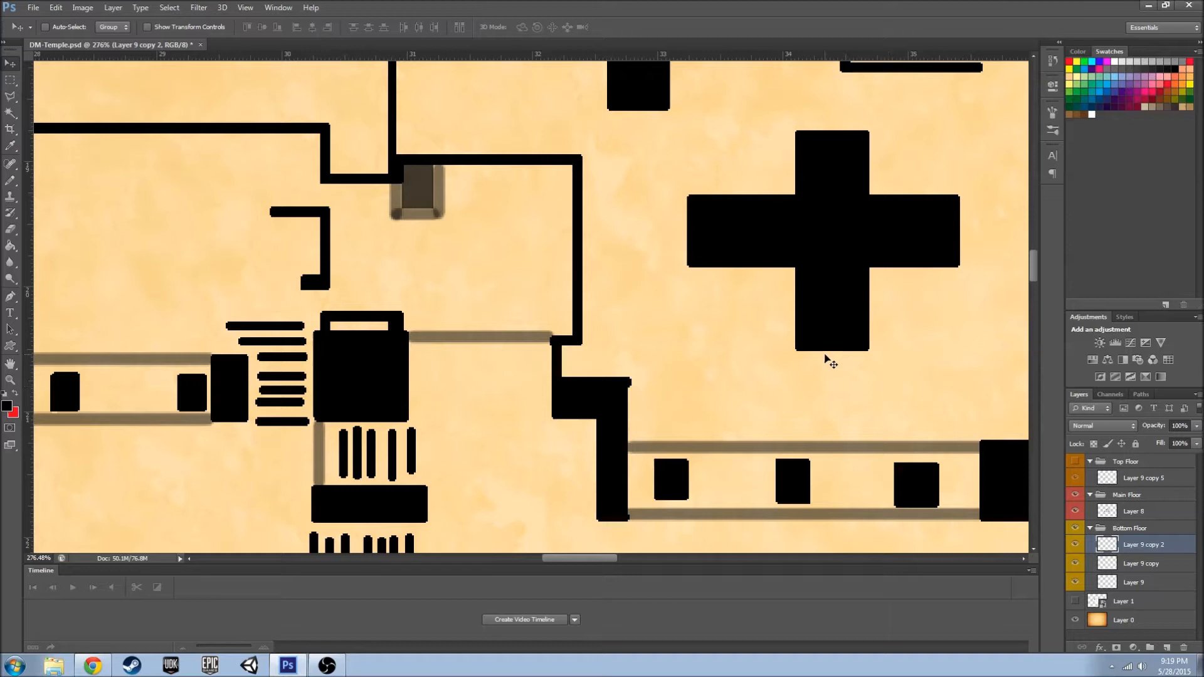
{"action": "left_click_drag", "start_coordinate": [326, 254], "coordinate": [291, 254]}
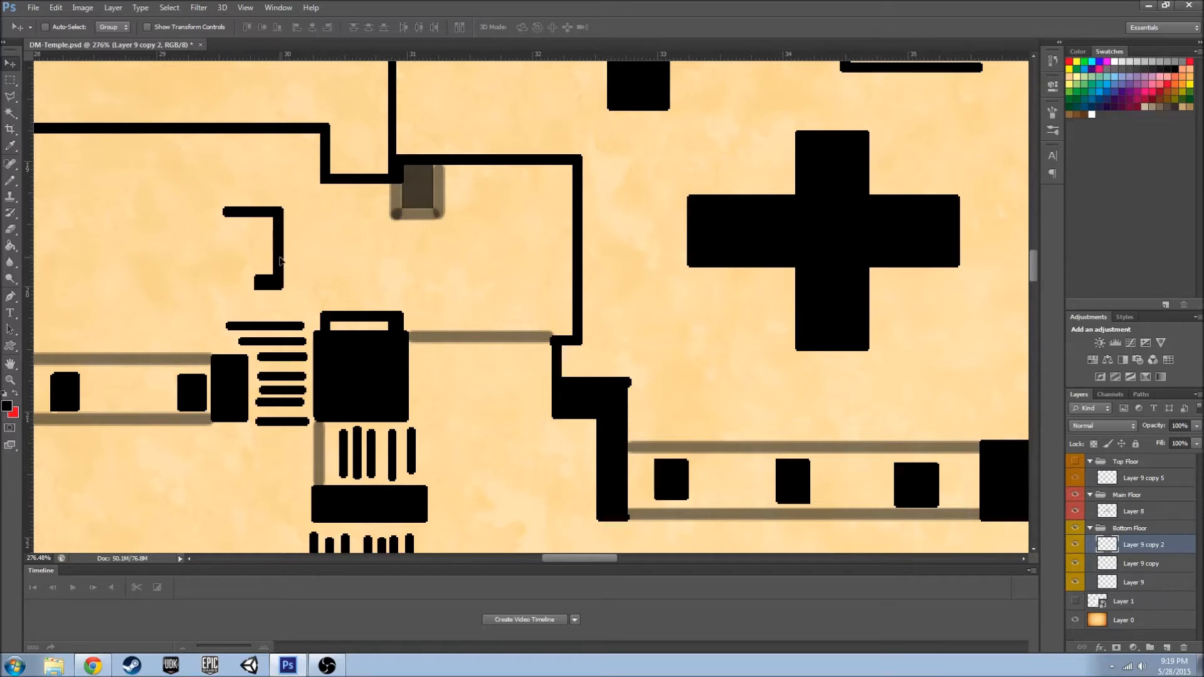
- Connect the wall pieces with straight Pencil lines to form the left and lower walls of the Bottom Floor room
{"action": "key", "text": "b"}
{"action": "left_click_drag", "start_coordinate": [230, 211], "coordinate": [231, 136]}
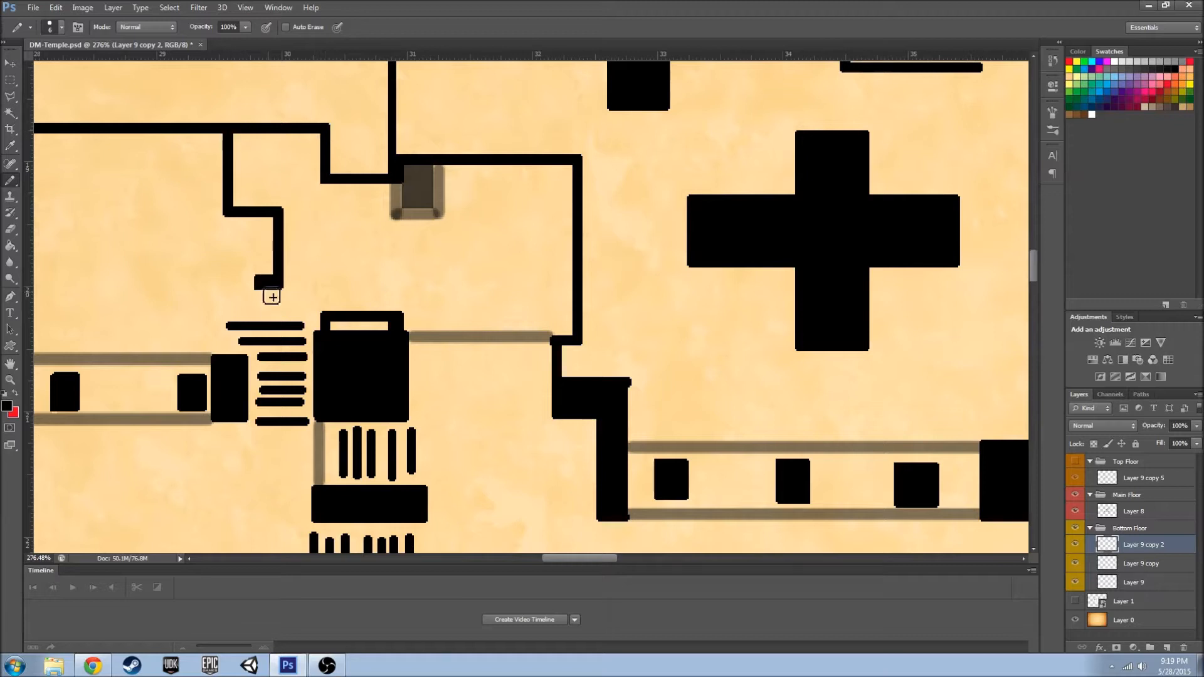
{"action": "left_click", "coordinate": [1075, 495]}
{"action": "left_click_drag", "start_coordinate": [325, 367], "coordinate": [223, 367]}
{"action": "left_click_drag", "start_coordinate": [227, 217], "coordinate": [229, 367]}
- Close the bracket shape against the room's left wall and fill it with black
{"action": "key", "text": "e"}
{"action": "key", "text": "b"}
{"action": "left_click", "coordinate": [244, 289]}
{"action": "key", "text": "g"}
{"action": "left_click", "coordinate": [256, 241]}
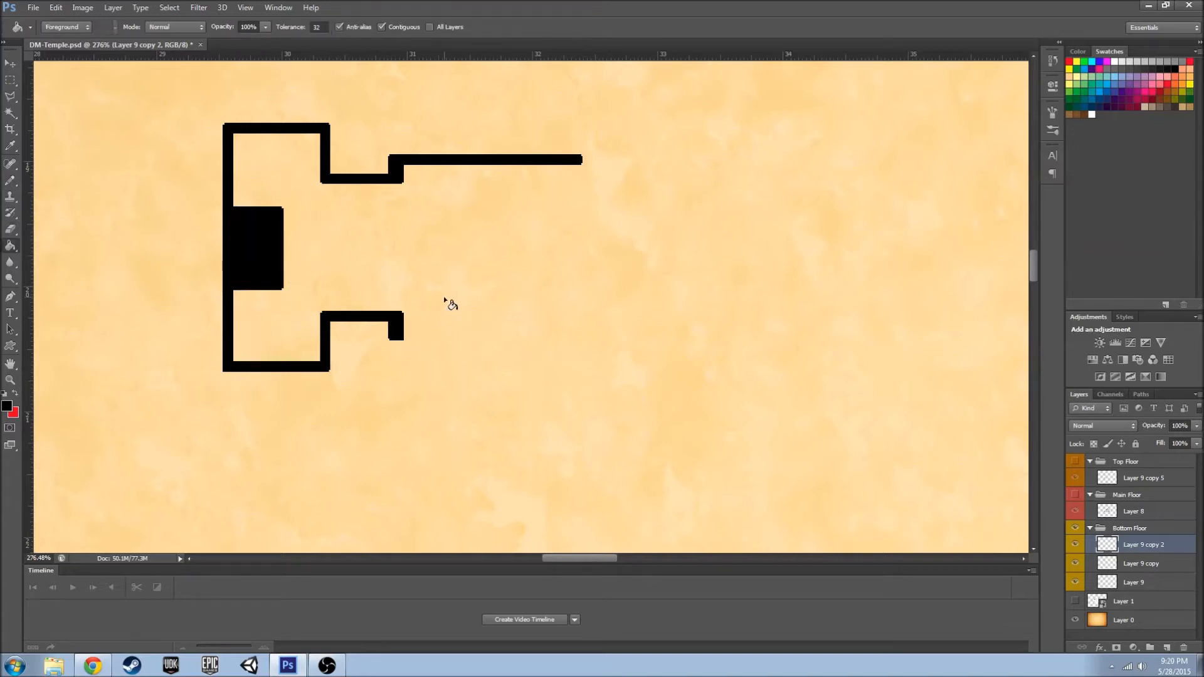
- With the Main Floor shown for reference, pencil the Bottom Floor room's right wall and a short lower-wall segment running inward from its corner
{"action": "left_click", "coordinate": [1075, 494]}
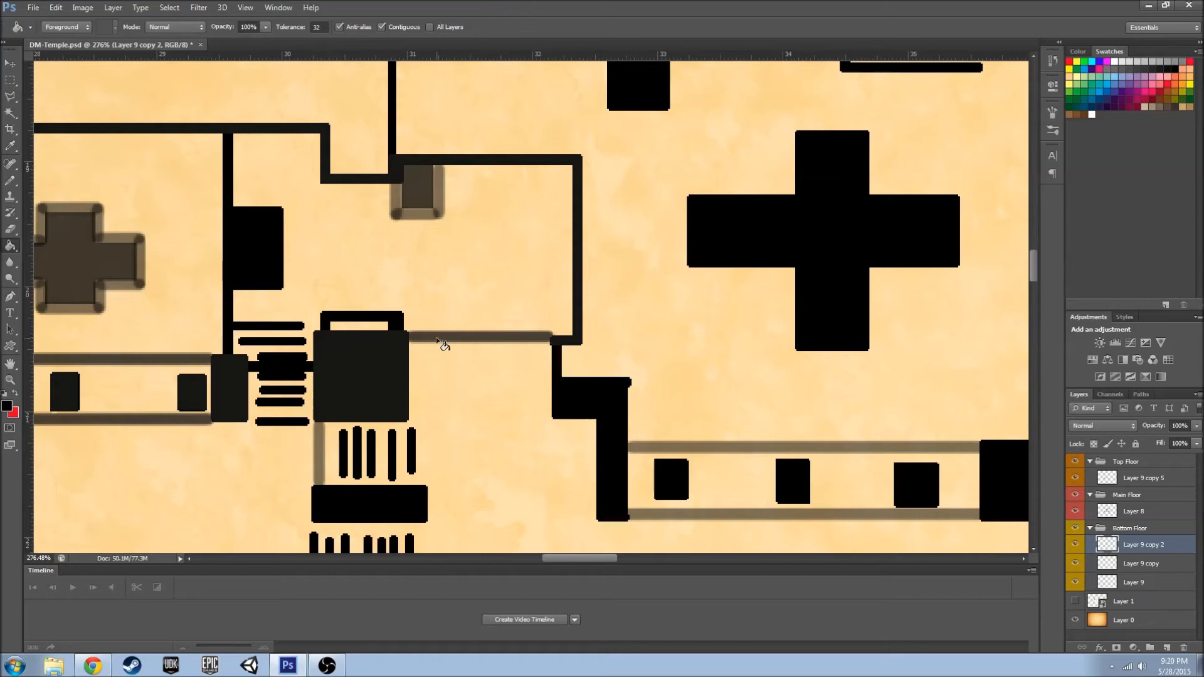
{"action": "left_click", "coordinate": [1075, 462]}
{"action": "key", "text": "b"}
{"action": "left_click", "coordinate": [1076, 461]}
{"action": "left_click", "coordinate": [1075, 495]}
{"action": "left_click", "coordinate": [1075, 495]}
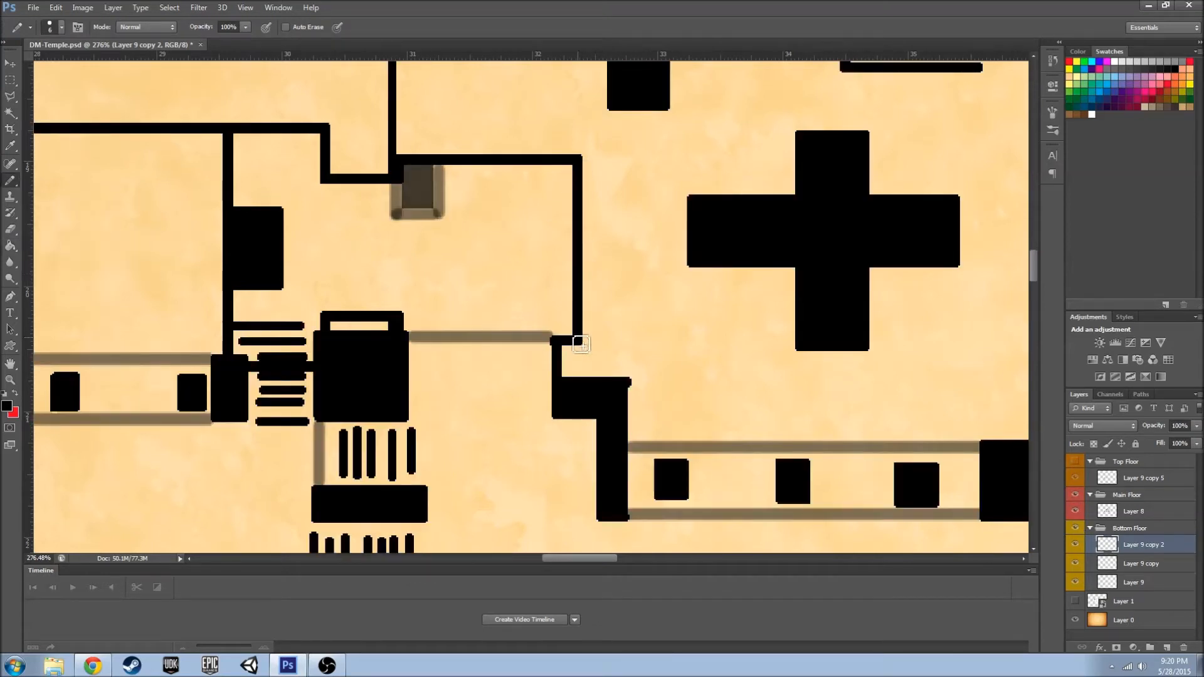
{"action": "left_click_drag", "start_coordinate": [560, 347], "coordinate": [533, 347]}
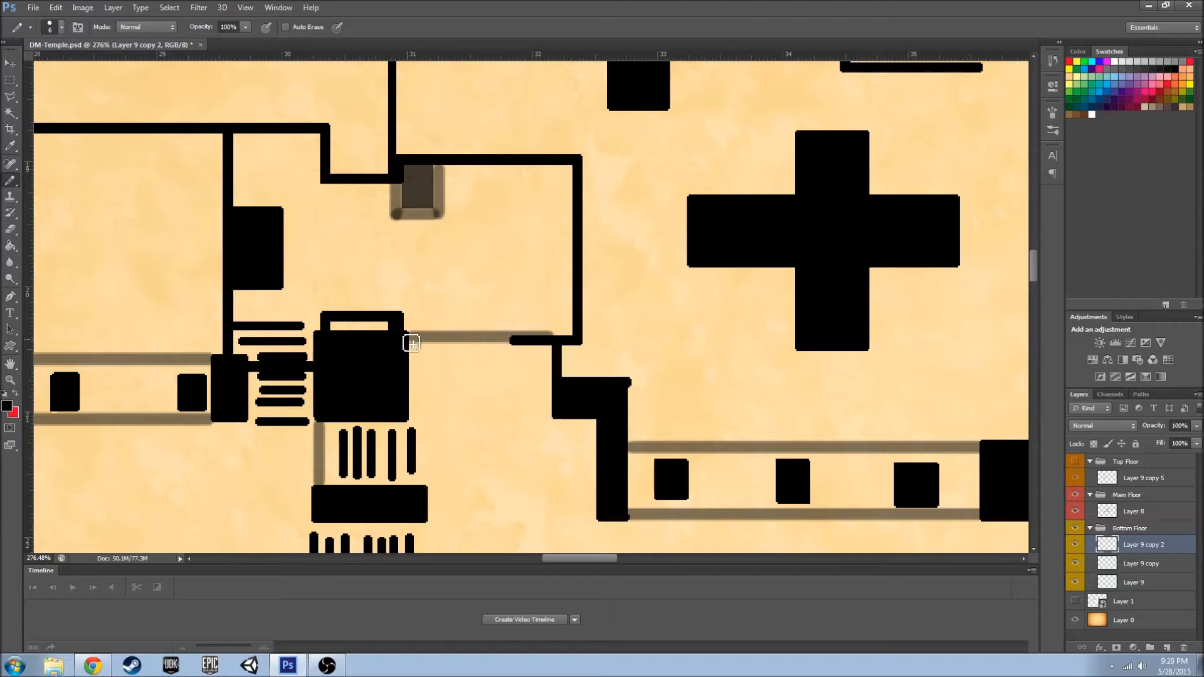
- Pencil the short lower-wall segment on the room's other side, leaving a doorway gap, and hide the Main Floor
{"action": "scroll", "coordinate": [497, 346], "scroll_direction": "up", "scroll_amount": 5}
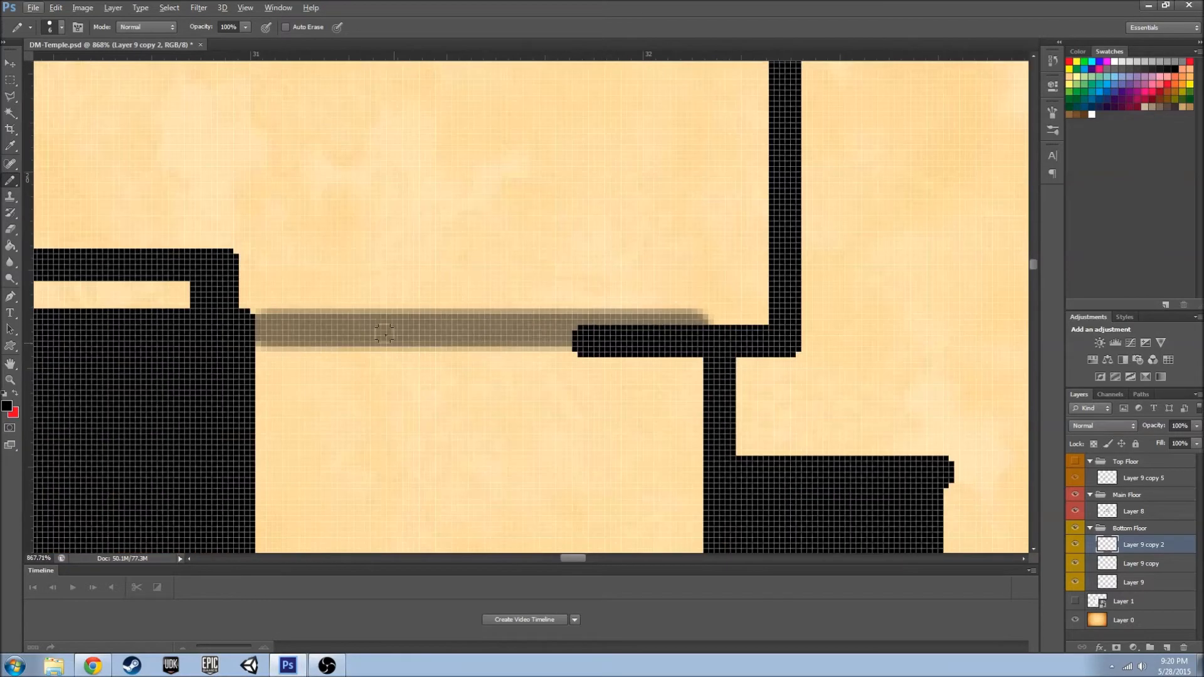
{"action": "left_click_drag", "start_coordinate": [363, 337], "coordinate": [199, 336]}
{"action": "left_click", "coordinate": [1075, 495]}
{"action": "key", "text": "ctrl+z"}
{"action": "scroll", "coordinate": [220, 363], "scroll_direction": "down", "scroll_amount": 8}
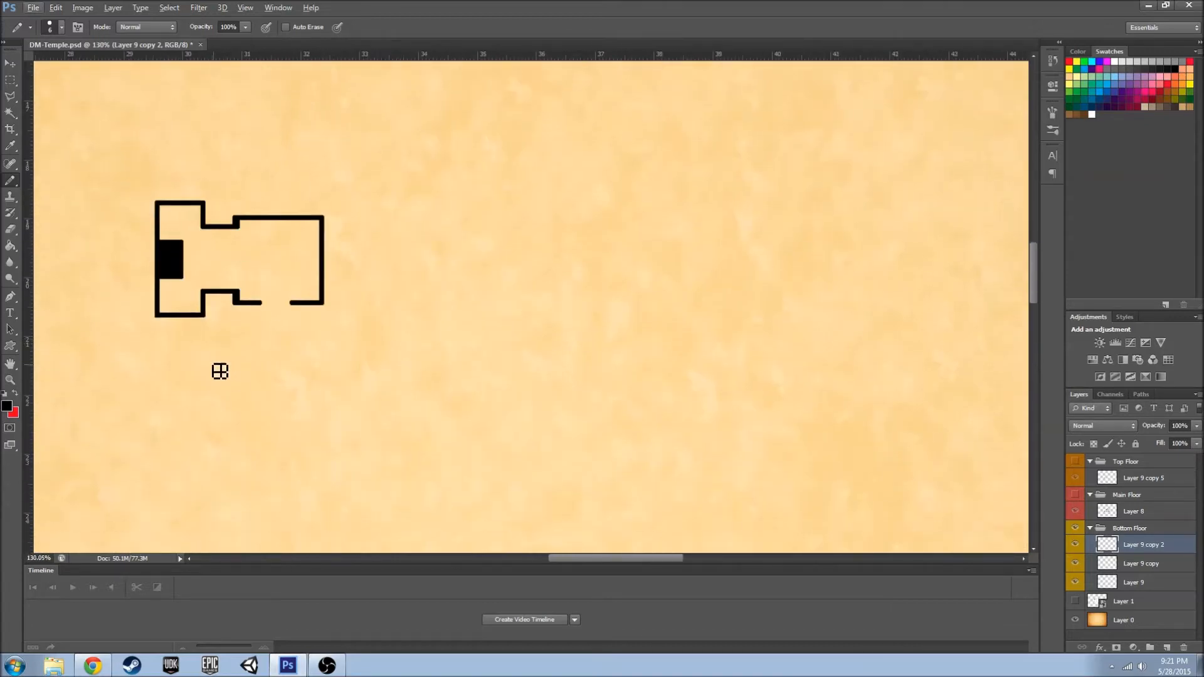
- Show the Main Floor again and merge the three Bottom Floor layers of the room into one layer
{"action": "left_click", "coordinate": [1075, 494]}
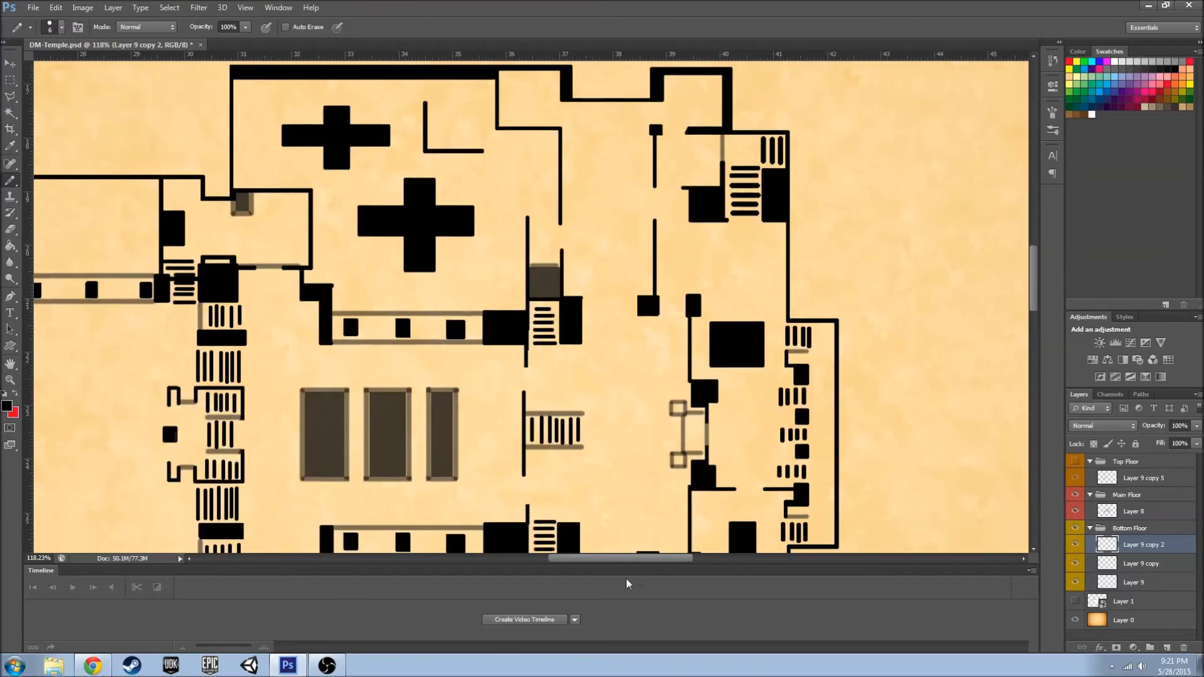
{"action": "scroll", "coordinate": [470, 514], "scroll_direction": "down", "scroll_amount": 2}
{"action": "scroll", "coordinate": [502, 490], "scroll_direction": "left", "scroll_amount": 4}
{"action": "left_click", "coordinate": [1077, 496]}
{"action": "left_click", "coordinate": [1076, 496]}
{"action": "scroll", "coordinate": [1117, 546], "scroll_direction": "down", "scroll_amount": 2}
{"action": "left_click", "coordinate": [1158, 586], "text": "shift"}
{"action": "right_click", "coordinate": [1158, 586]}
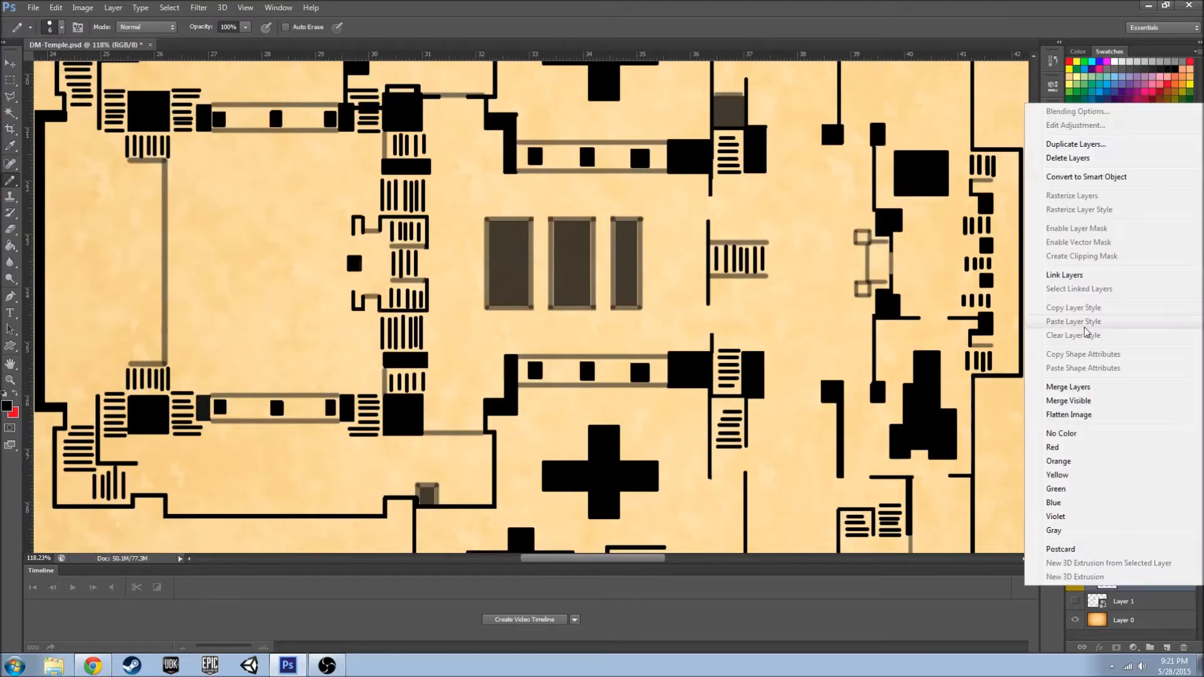
{"action": "left_click", "coordinate": [1069, 388]}
- Duplicate the merged room, move the copy down to the opposite side of the map, and flip it vertically
{"action": "scroll", "coordinate": [358, 229], "scroll_direction": "up", "scroll_amount": 2}
{"action": "key", "text": "v"}
{"action": "left_click_drag", "start_coordinate": [360, 119], "coordinate": [360, 403]}
{"action": "left_click", "coordinate": [55, 8]}
{"action": "mouse_move", "coordinate": [94, 239]}
{"action": "left_click", "coordinate": [257, 403]}
{"action": "scroll", "coordinate": [640, 439], "scroll_direction": "down", "scroll_amount": 2}
{"action": "mouse_move", "coordinate": [445, 493]}
{"action": "left_mouse_down"}
{"action": "mouse_move", "coordinate": [427, 493]}
{"action": "mouse_move", "coordinate": [443, 495]}
{"action": "left_mouse_up"}
- Nudge the flipped room copy into alignment with the matching Main Floor walls and ledge on the lower side of the map
{"action": "scroll", "coordinate": [453, 502], "scroll_direction": "up", "scroll_amount": 6}
{"action": "key", "text": "Down"}
{"action": "key", "text": "Down"}
{"action": "key", "text": "Down"}
{"action": "key", "text": "Right"}
{"action": "key", "text": "Right"}
{"action": "key", "text": "Right"}
{"action": "key", "text": "Up"}
{"action": "key", "text": "Left"}
{"action": "key", "text": "Left"}
{"action": "key", "text": "Left"}
{"action": "key", "text": "Left"}
{"action": "key", "text": "Left"}
{"action": "key", "text": "Left"}
{"action": "key", "text": "Right"}
{"action": "key", "text": "Right"}
{"action": "key", "text": "Right"}
{"action": "key", "text": "Down"}
{"action": "key", "text": "Down"}
{"action": "key", "text": "Down"}
{"action": "key", "text": "Down"}
{"action": "key", "text": "Down"}
{"action": "key", "text": "Down"}
{"action": "key", "text": "Down"}
{"action": "key", "text": "Down"}
{"action": "key", "text": "Down"}
{"action": "key", "text": "Up"}
{"action": "key", "text": "Up"}
{"action": "key", "text": "Up"}
{"action": "key", "text": "Up"}
{"action": "key", "text": "Up"}
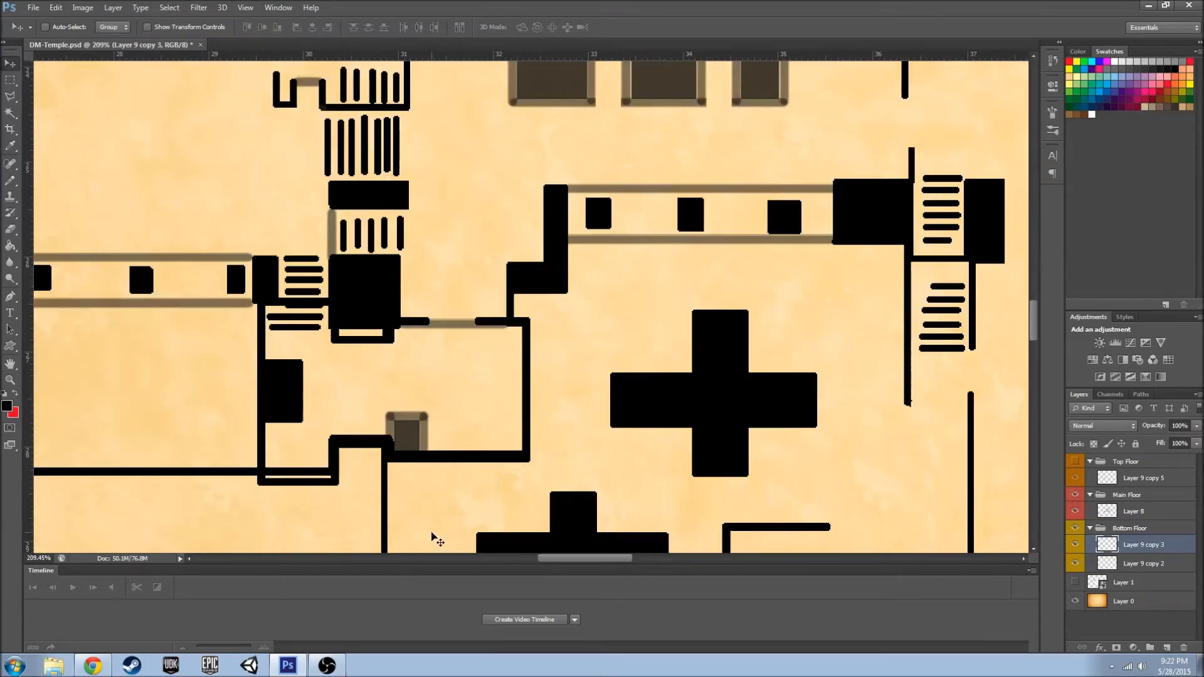
{"action": "left_click_drag", "start_coordinate": [442, 460], "coordinate": [443, 452]}
{"action": "key", "text": "Down"}
{"action": "key", "text": "Down"}
{"action": "key", "text": "Down"}
{"action": "key", "text": "Down"}
{"action": "key", "text": "Left"}
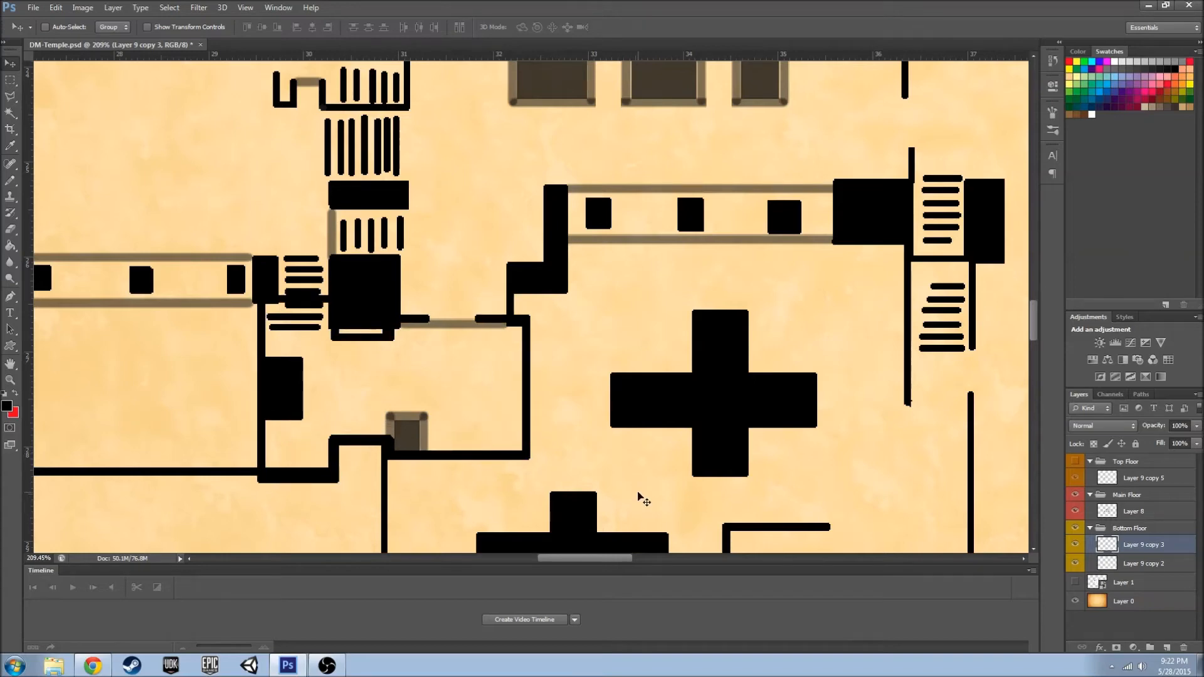
{"action": "scroll", "coordinate": [515, 439], "scroll_direction": "down", "scroll_amount": 7}
{"action": "scroll", "coordinate": [513, 379], "scroll_direction": "up", "scroll_amount": 4}
{"action": "scroll", "coordinate": [512, 380], "scroll_direction": "down", "scroll_amount": 3}
{"action": "key", "text": "alt+f"}
{"action": "left_click", "coordinate": [345, 261]}
{"action": "key", "text": "Down"}
{"action": "key", "text": "Down"}
{"action": "key", "text": "Down"}
{"action": "scroll", "coordinate": [457, 326], "scroll_direction": "down", "scroll_amount": 2}
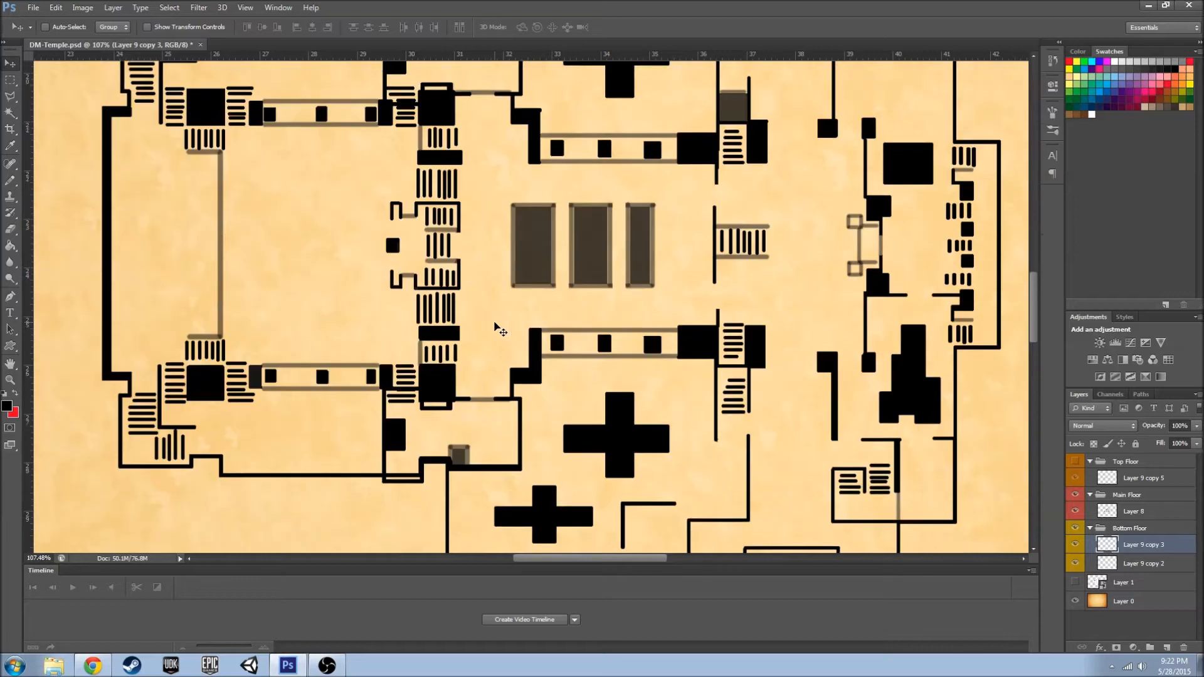
- Compare the placement of the two mirrored Bottom Floor rooms with the Main Floor shown and hidden
{"action": "scroll", "coordinate": [480, 414], "scroll_direction": "up", "scroll_amount": 13}
{"action": "left_click", "coordinate": [1075, 495]}
{"action": "left_click", "coordinate": [1075, 495]}
{"action": "left_click", "coordinate": [1075, 495]}
{"action": "scroll", "coordinate": [572, 430], "scroll_direction": "down", "scroll_amount": 4}
{"action": "scroll", "coordinate": [572, 432], "scroll_direction": "down", "scroll_amount": 10}
{"action": "scroll", "coordinate": [891, 458], "scroll_direction": "up", "scroll_amount": 1}
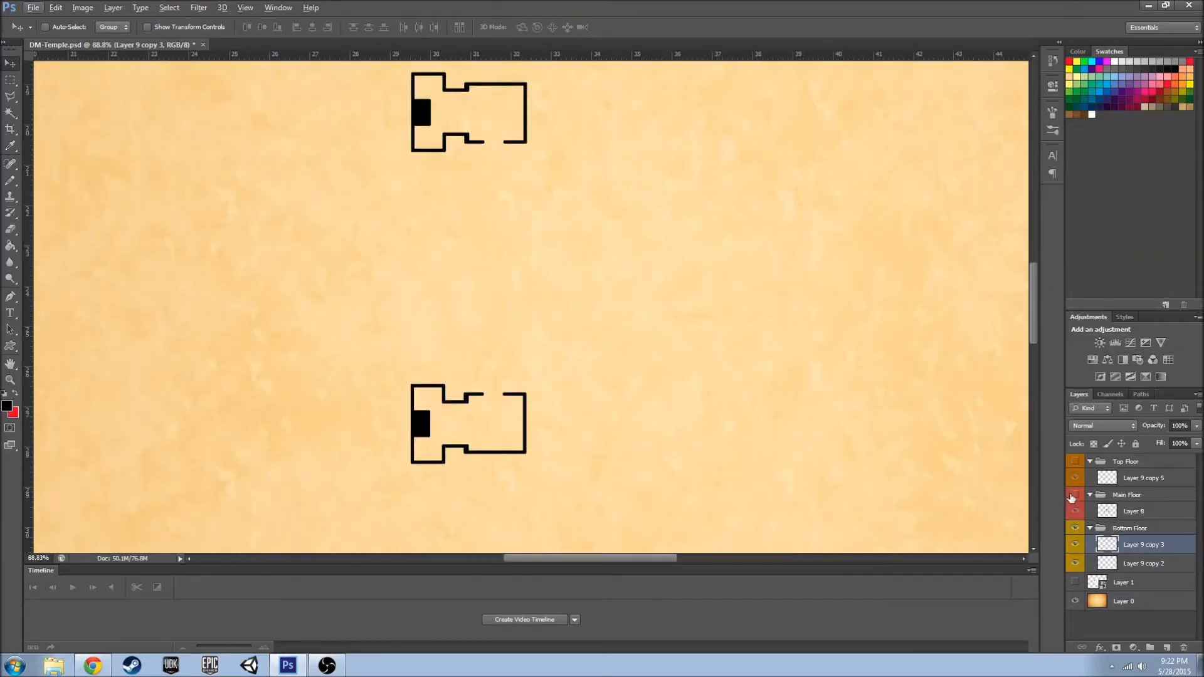
{"action": "left_click", "coordinate": [1075, 495]}
{"action": "left_click", "coordinate": [1076, 495]}
{"action": "left_click", "coordinate": [1075, 495]}
- On a new Bottom Floor layer, pencil the two central staircases with horizontal walls along both sides of each, and hide the Main Floor
{"action": "left_click", "coordinate": [1167, 648]}
{"action": "key", "text": "m"}
{"action": "scroll", "coordinate": [429, 270], "scroll_direction": "up", "scroll_amount": 3}
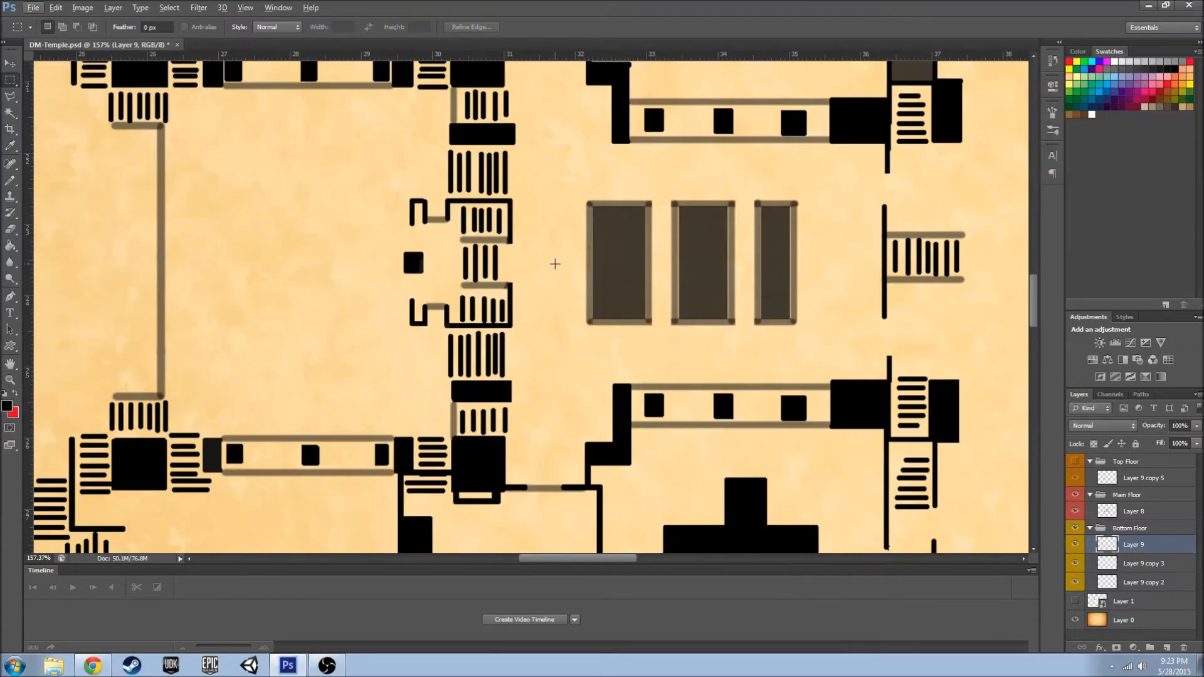
{"action": "scroll", "coordinate": [510, 238], "scroll_direction": "up", "scroll_amount": 2}
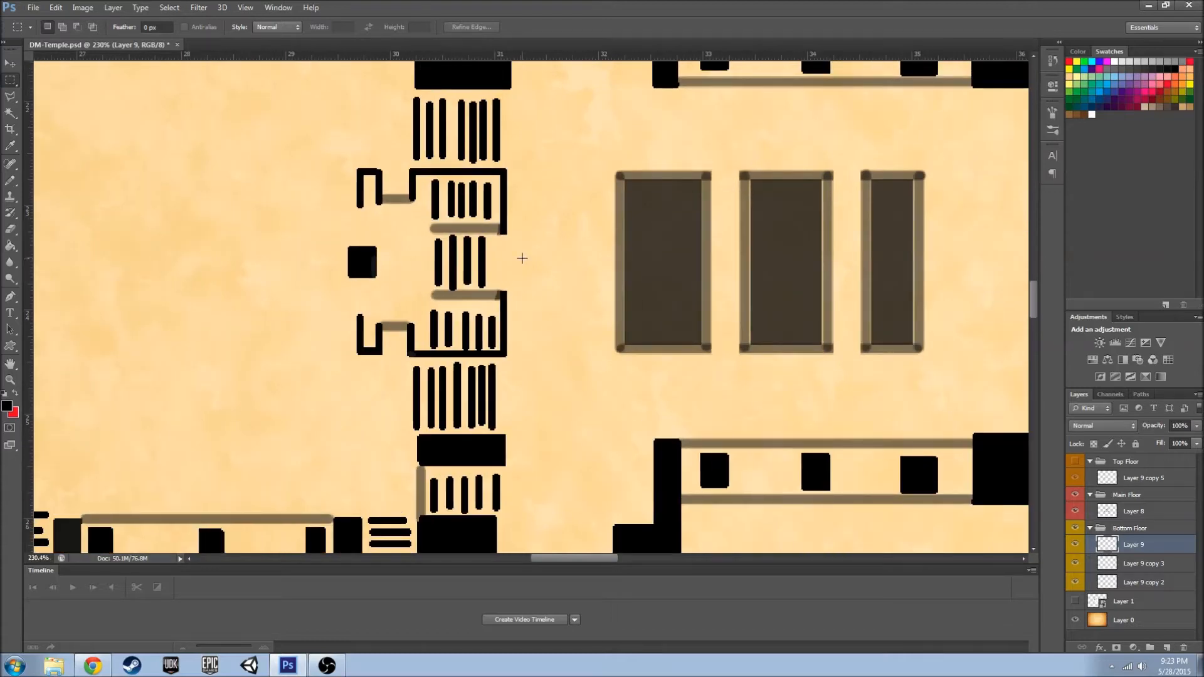
{"action": "left_click", "coordinate": [16, 178]}
{"action": "scroll", "coordinate": [548, 252], "scroll_direction": "up", "scroll_amount": 2}
{"action": "mouse_move", "coordinate": [547, 251]}
{"action": "left_mouse_down"}
{"action": "mouse_move", "coordinate": [439, 246]}
{"action": "mouse_move", "coordinate": [438, 182]}
{"action": "mouse_move", "coordinate": [467, 175]}
{"action": "mouse_move", "coordinate": [482, 230]}
{"action": "mouse_move", "coordinate": [520, 177]}
{"action": "mouse_move", "coordinate": [528, 230]}
{"action": "mouse_move", "coordinate": [551, 158]}
{"action": "mouse_move", "coordinate": [405, 164]}
{"action": "left_mouse_up"}
{"action": "mouse_move", "coordinate": [436, 387]}
{"action": "left_mouse_down"}
{"action": "mouse_move", "coordinate": [467, 385]}
{"action": "mouse_move", "coordinate": [465, 433]}
{"action": "mouse_move", "coordinate": [493, 423]}
{"action": "mouse_move", "coordinate": [512, 388]}
{"action": "mouse_move", "coordinate": [514, 432]}
{"action": "mouse_move", "coordinate": [531, 392]}
{"action": "mouse_move", "coordinate": [531, 435]}
{"action": "mouse_move", "coordinate": [549, 356]}
{"action": "mouse_move", "coordinate": [436, 352]}
{"action": "left_mouse_up"}
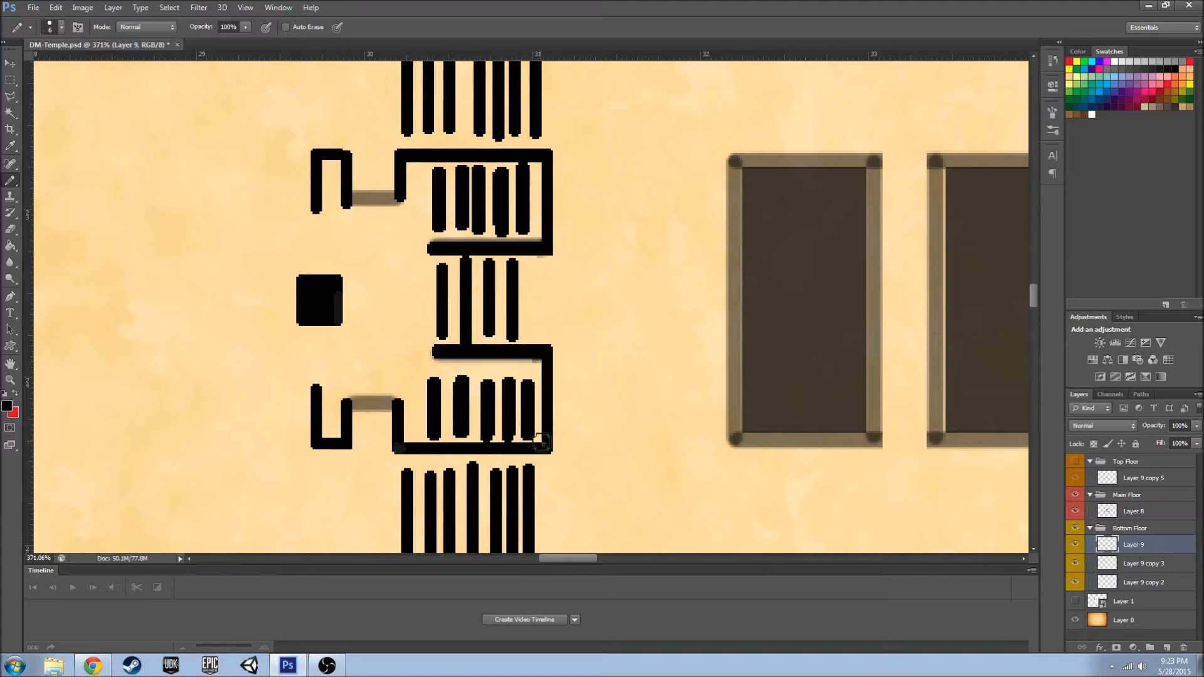
{"action": "left_click_drag", "start_coordinate": [548, 451], "coordinate": [412, 450]}
{"action": "scroll", "coordinate": [502, 386], "scroll_direction": "down", "scroll_amount": 11}
{"action": "left_click", "coordinate": [1075, 495]}
{"action": "scroll", "coordinate": [549, 357], "scroll_direction": "down", "scroll_amount": 3}
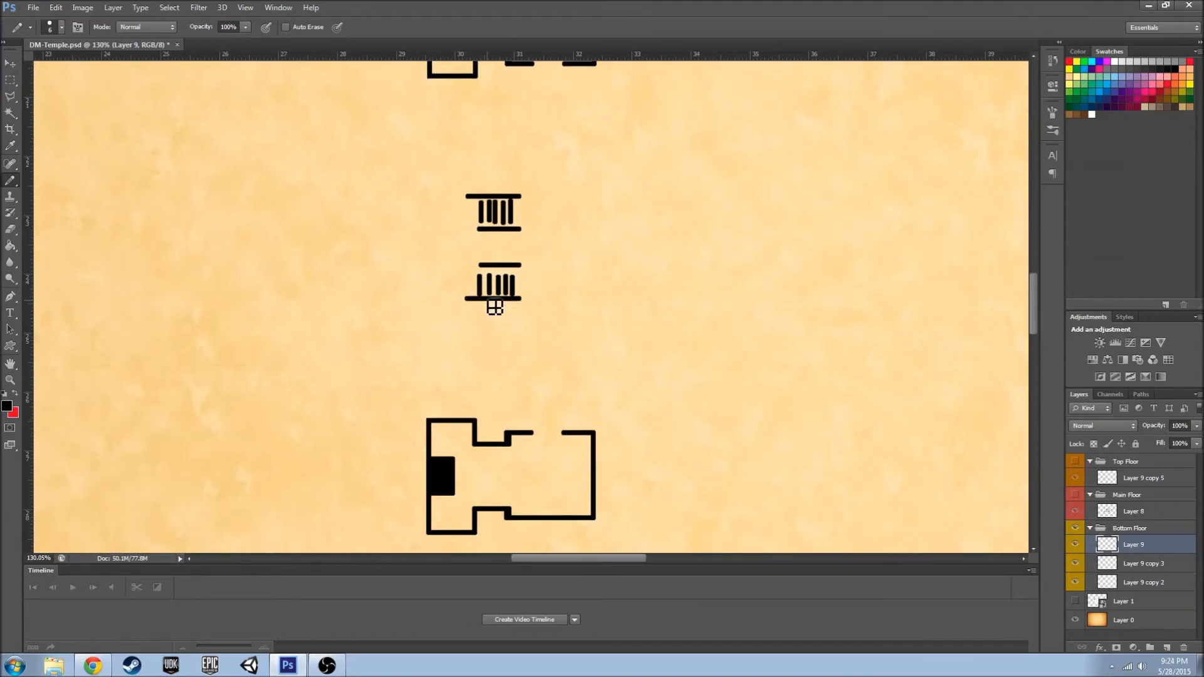
- On another new layer, pencil one long vertical wall joining the left walls of the upper and lower rooms
{"action": "scroll", "coordinate": [388, 258], "scroll_direction": "up", "scroll_amount": 1}
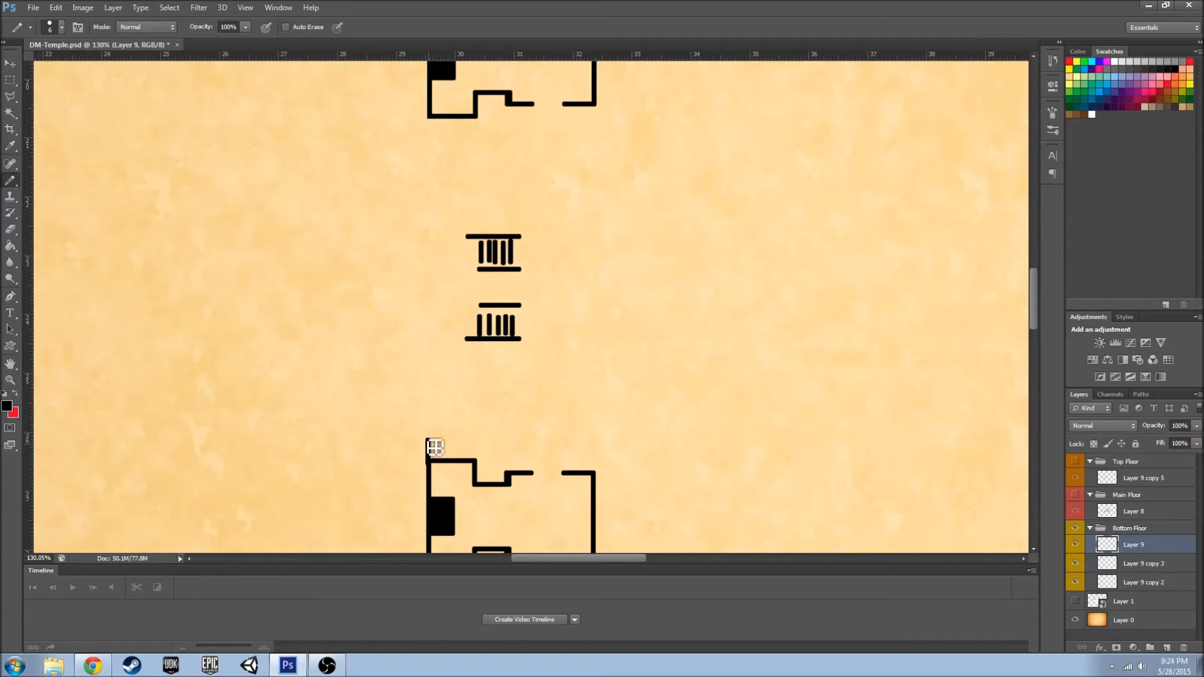
{"action": "key", "text": "ctrl+shift+alt+n"}
{"action": "scroll", "coordinate": [433, 446], "scroll_direction": "up", "scroll_amount": 3}
{"action": "left_click_drag", "start_coordinate": [427, 452], "coordinate": [427, 91]}
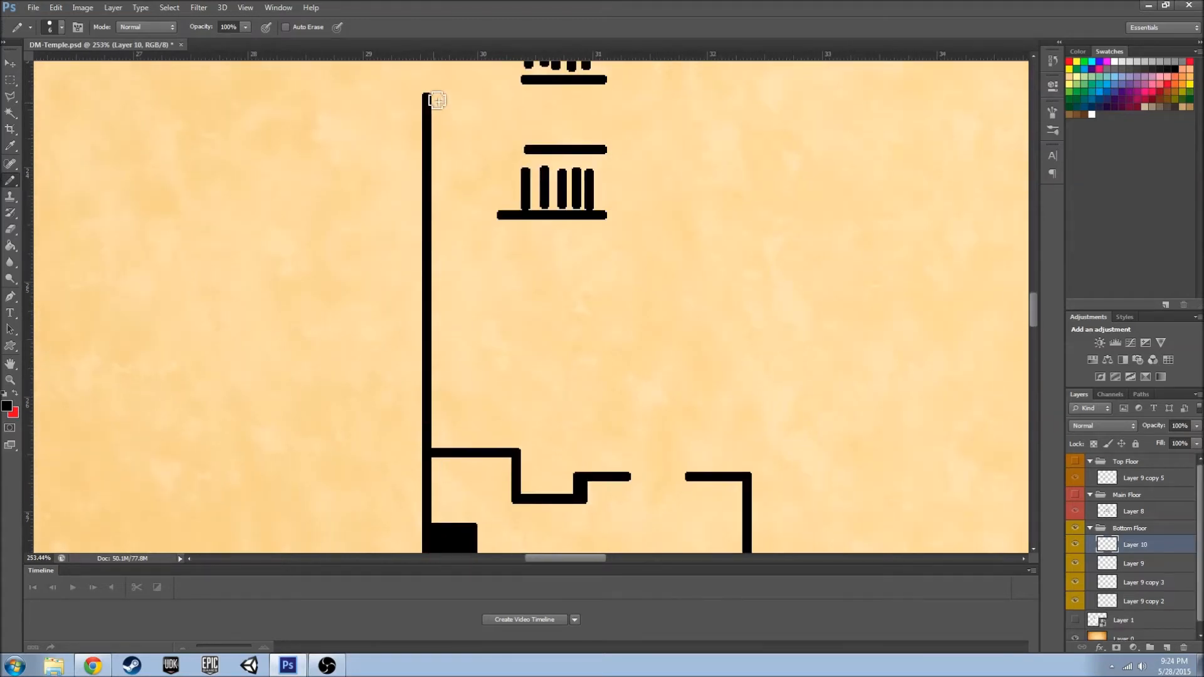
{"action": "scroll", "coordinate": [452, 169], "scroll_direction": "up", "scroll_amount": 4}
{"action": "scroll", "coordinate": [433, 362], "scroll_direction": "down", "scroll_amount": 2}
{"action": "left_click_drag", "start_coordinate": [434, 363], "coordinate": [435, 140]}
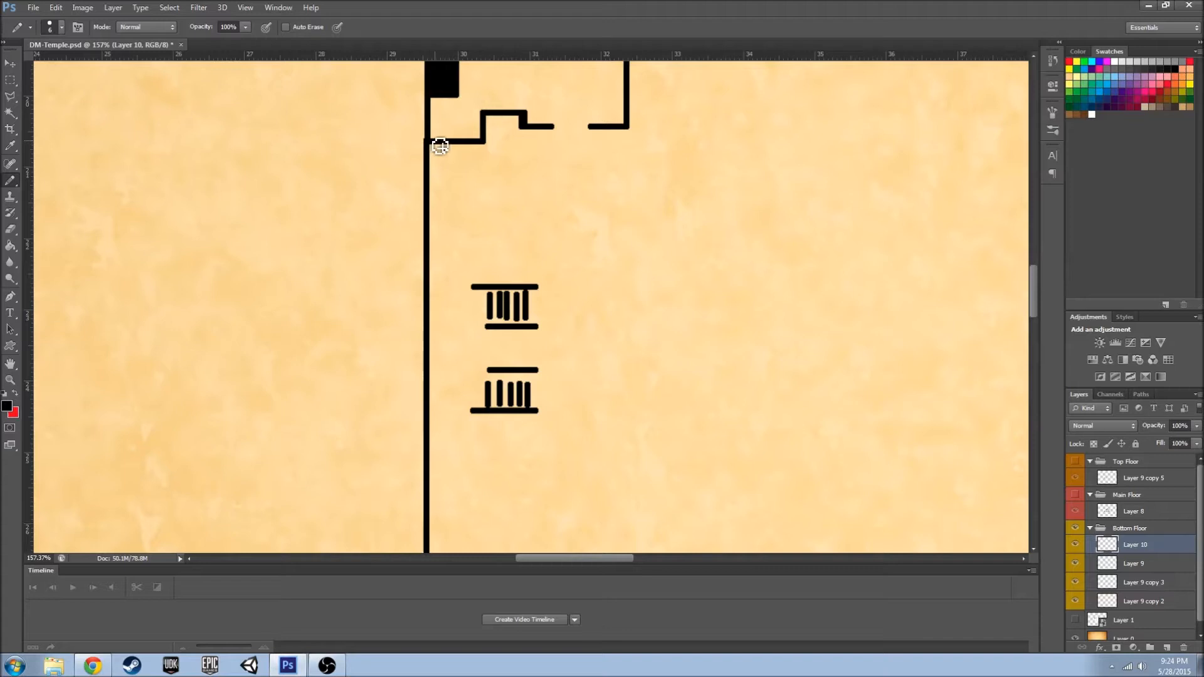
{"action": "scroll", "coordinate": [437, 143], "scroll_direction": "up", "scroll_amount": 4}
{"action": "left_click_drag", "start_coordinate": [438, 279], "coordinate": [443, 130]}
{"action": "scroll", "coordinate": [439, 239], "scroll_direction": "up", "scroll_amount": 3}
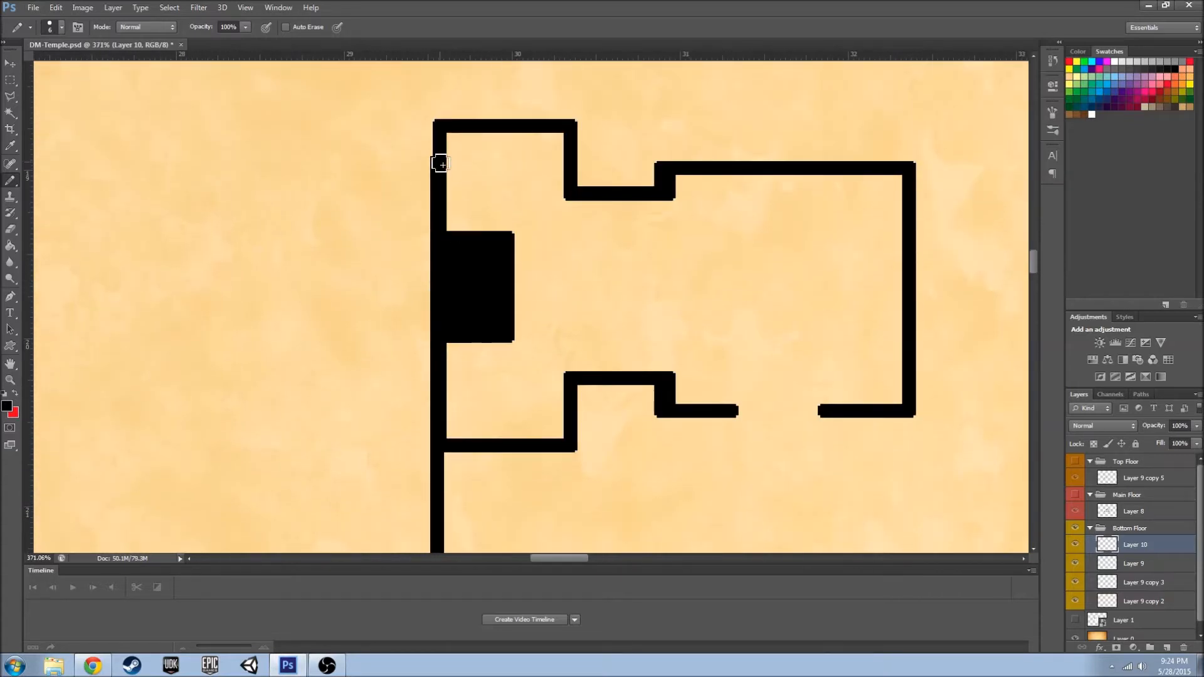
- Extend the two inner stair walls to the long vertical wall and close their far ends to form a rectangle
{"action": "scroll", "coordinate": [408, 345], "scroll_direction": "down", "scroll_amount": 5}
{"action": "scroll", "coordinate": [459, 354], "scroll_direction": "up", "scroll_amount": 4}
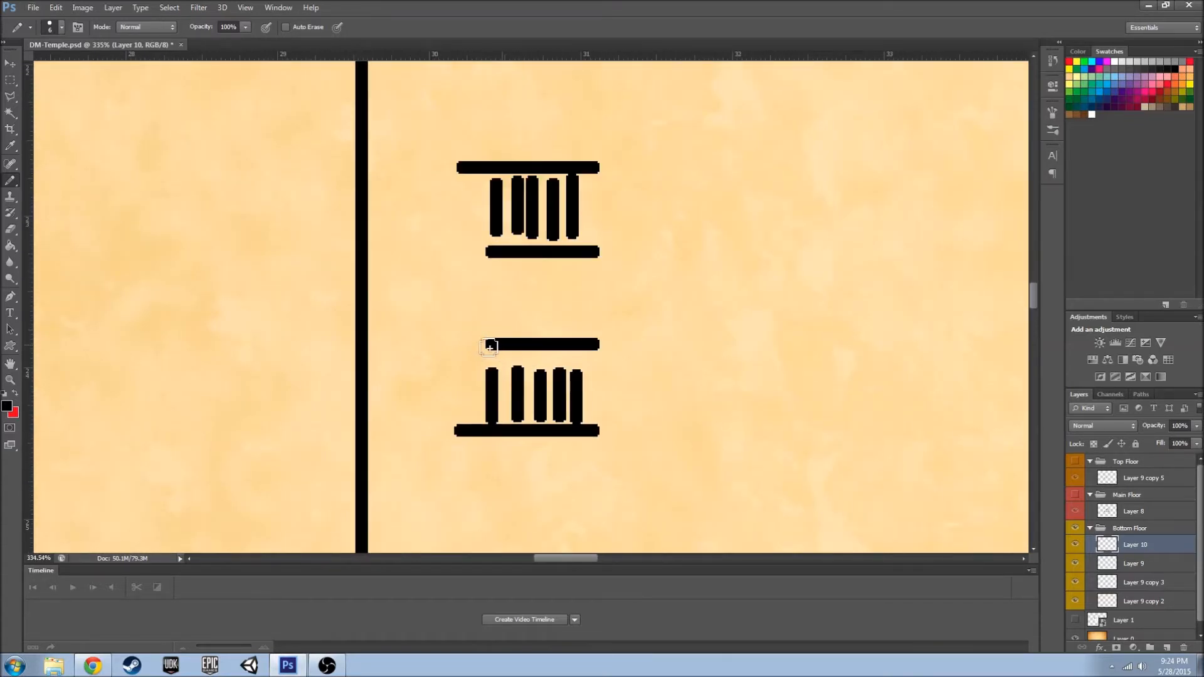
{"action": "left_click_drag", "start_coordinate": [506, 348], "coordinate": [367, 350]}
{"action": "left_click_drag", "start_coordinate": [520, 255], "coordinate": [369, 257]}
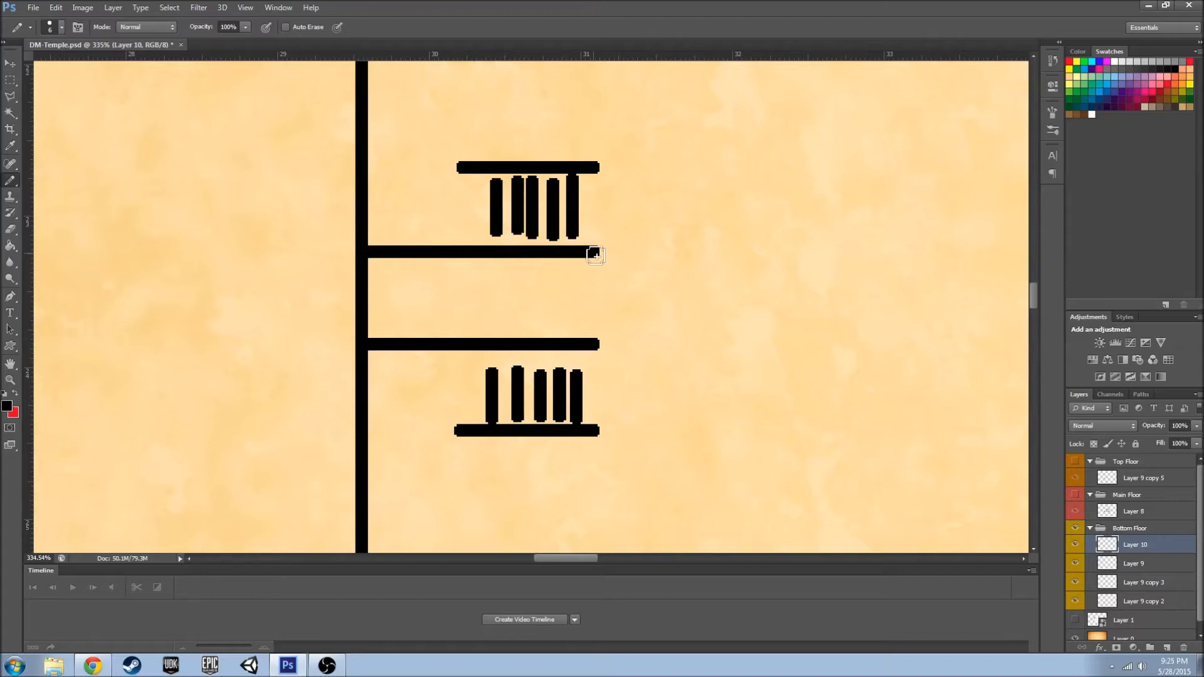
{"action": "left_click_drag", "start_coordinate": [595, 256], "coordinate": [592, 342]}
- Check the wall and stair layers by toggling their visibility, and fill the rectangle between the staircases with black
{"action": "key", "text": "g"}
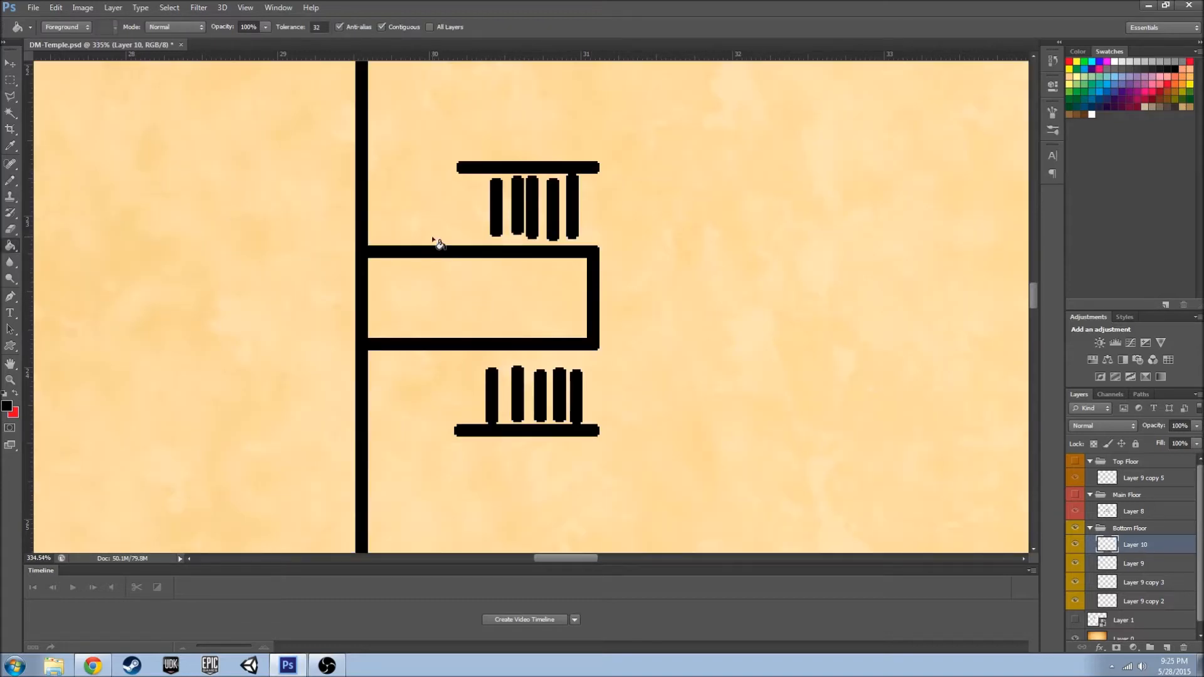
{"action": "left_click", "coordinate": [1075, 545]}
{"action": "left_click", "coordinate": [1075, 544]}
{"action": "left_click", "coordinate": [1077, 565]}
{"action": "left_click", "coordinate": [1077, 565]}
{"action": "key", "text": "b"}
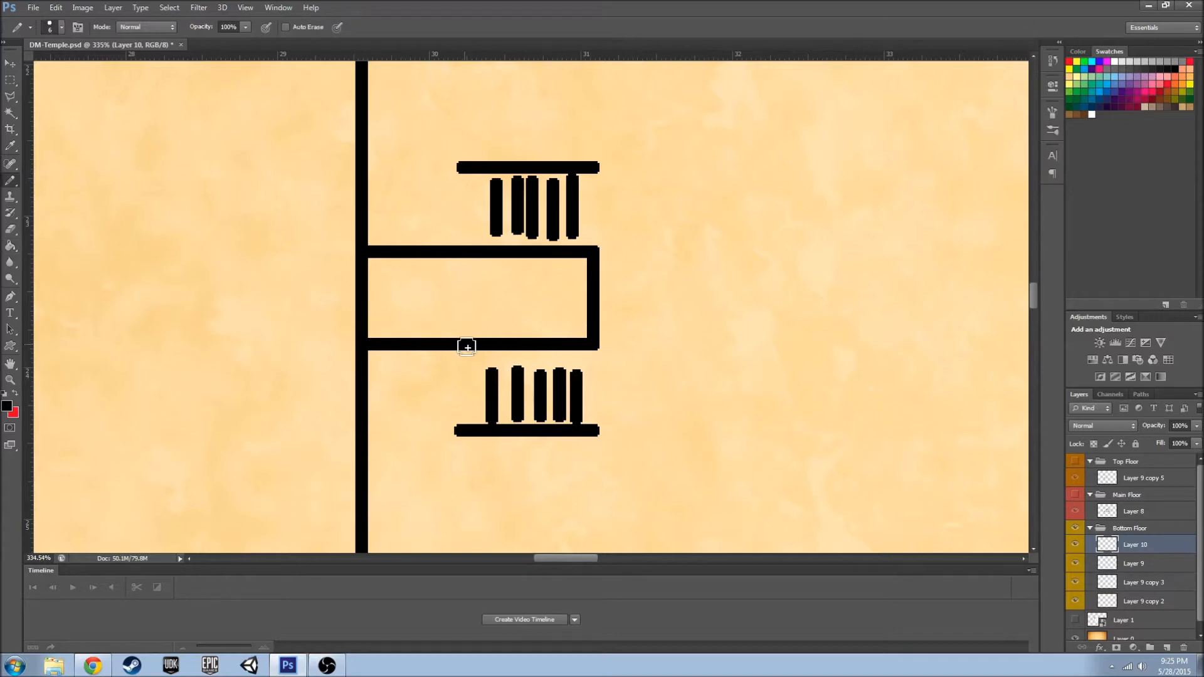
{"action": "key", "text": "g"}
{"action": "left_click", "coordinate": [519, 309]}
{"action": "key", "text": "b"}
{"action": "scroll", "coordinate": [616, 379], "scroll_direction": "down", "scroll_amount": 5}
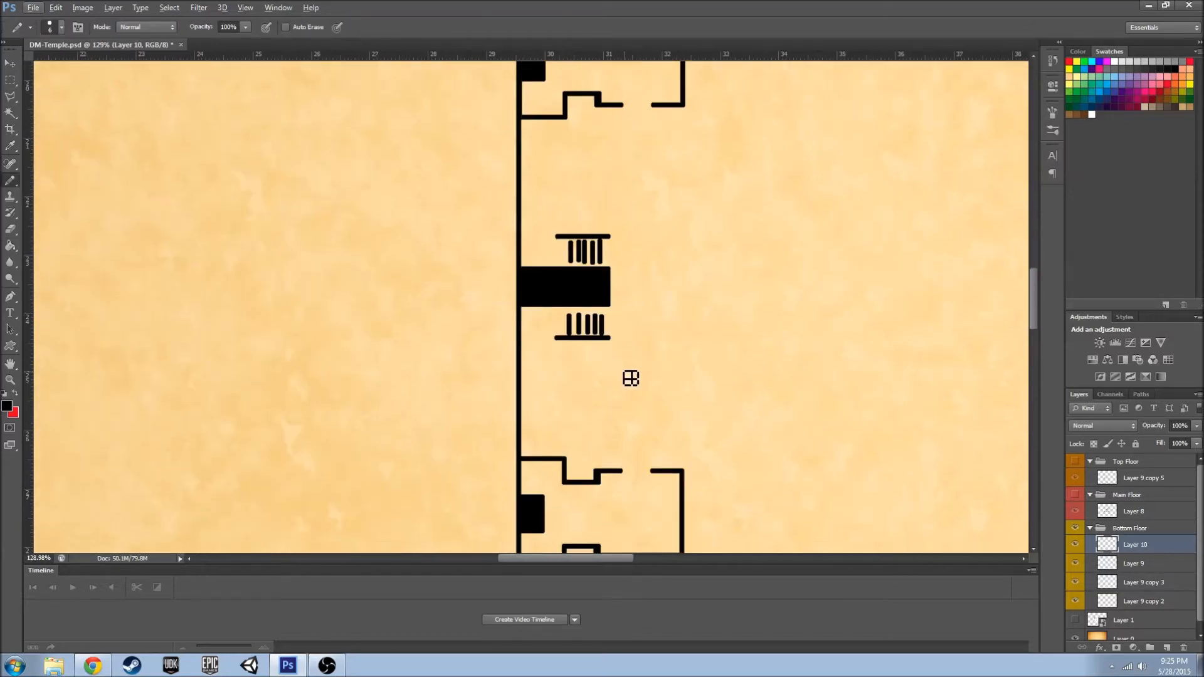
- Add a layer above the stair layer and paint 50% opacity Brush ledge lines over the outer side of each staircase
{"action": "scroll", "coordinate": [576, 311], "scroll_direction": "up", "scroll_amount": 4}
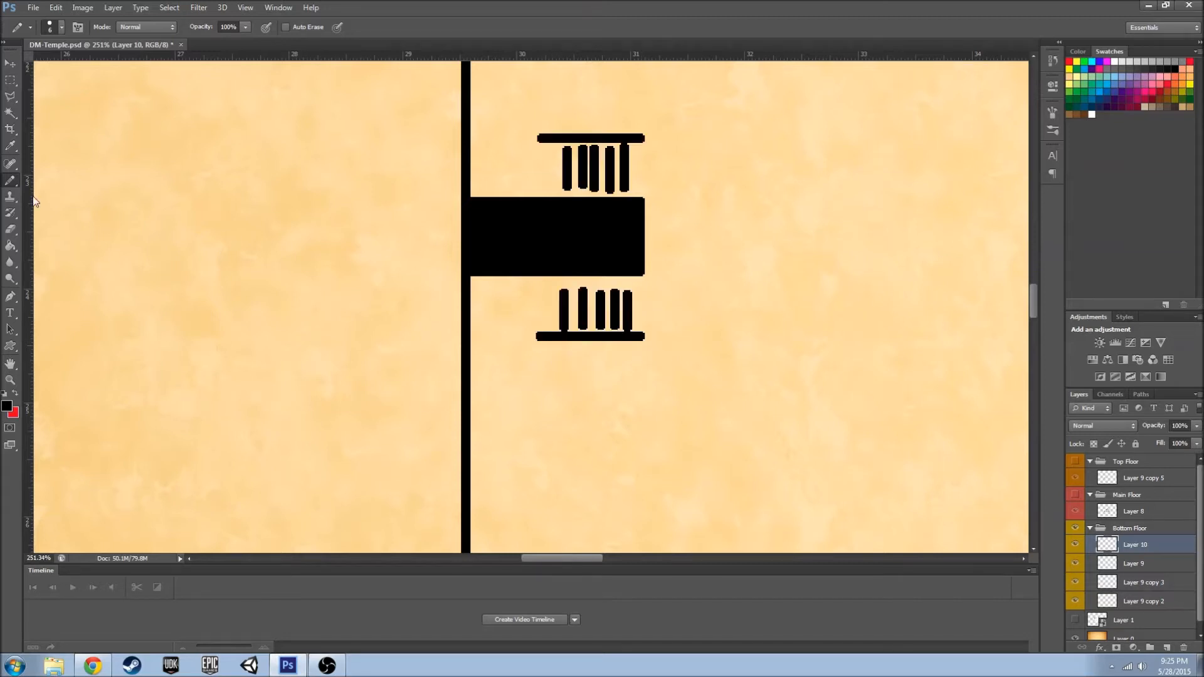
{"action": "left_click", "coordinate": [1134, 569]}
{"action": "left_click", "coordinate": [1167, 647]}
{"action": "right_click", "coordinate": [10, 181]}
{"action": "left_click", "coordinate": [47, 178]}
{"action": "scroll", "coordinate": [645, 331], "scroll_direction": "up", "scroll_amount": 6}
{"action": "left_click_drag", "start_coordinate": [634, 342], "coordinate": [457, 343]}
{"action": "scroll", "coordinate": [458, 344], "scroll_direction": "up", "scroll_amount": 1}
{"action": "key", "text": "ctrl+z"}
{"action": "left_click_drag", "start_coordinate": [635, 422], "coordinate": [502, 422]}
{"action": "scroll", "coordinate": [527, 430], "scroll_direction": "up", "scroll_amount": 1}
{"action": "scroll", "coordinate": [546, 436], "scroll_direction": "up", "scroll_amount": 1}
{"action": "left_click_drag", "start_coordinate": [635, 203], "coordinate": [499, 205]}
{"action": "scroll", "coordinate": [599, 320], "scroll_direction": "down", "scroll_amount": 1}
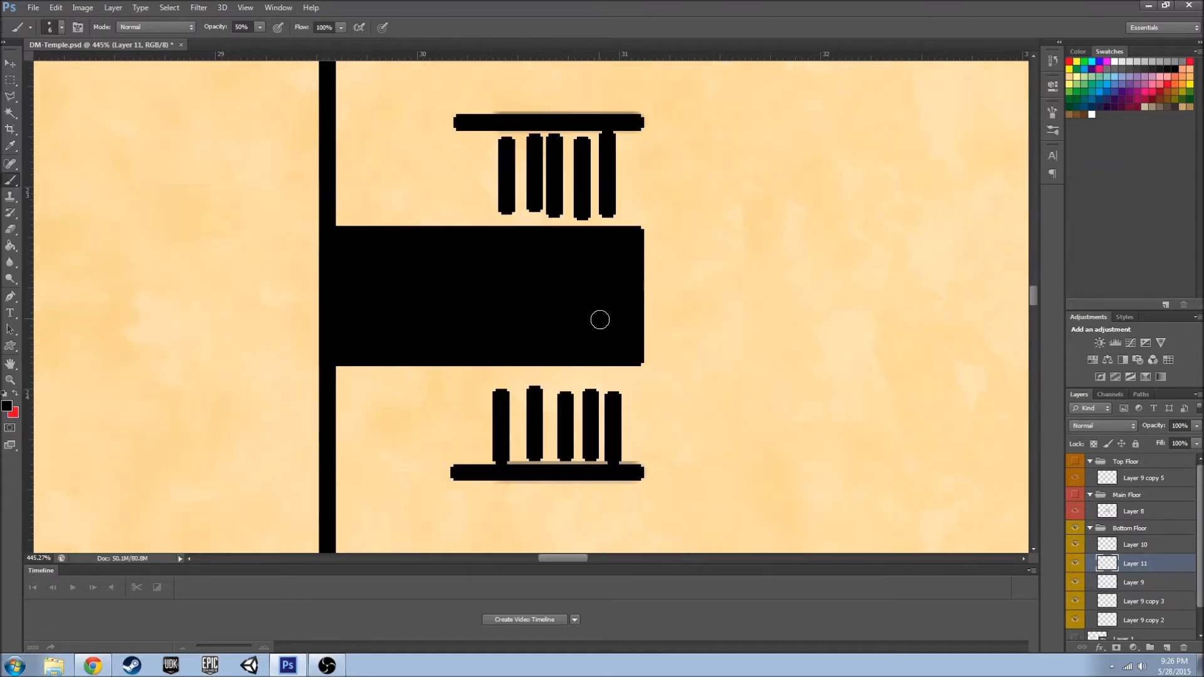
- On the stair layer, erase the solid black wall segments beneath the two translucent ledge lines
{"action": "left_click", "coordinate": [1128, 581]}
{"action": "scroll", "coordinate": [667, 448], "scroll_direction": "down", "scroll_amount": 1}
{"action": "key", "text": "e"}
{"action": "left_click_drag", "start_coordinate": [641, 445], "coordinate": [496, 443]}
{"action": "scroll", "coordinate": [472, 393], "scroll_direction": "up", "scroll_amount": 3}
{"action": "left_click_drag", "start_coordinate": [650, 177], "coordinate": [489, 180]}
{"action": "scroll", "coordinate": [960, 492], "scroll_direction": "down", "scroll_amount": 2}
- Pencil straight black walls connecting the remaining outer stair wall stubs to the long vertical wall
{"action": "key", "text": "b"}
{"action": "right_click", "coordinate": [11, 180]}
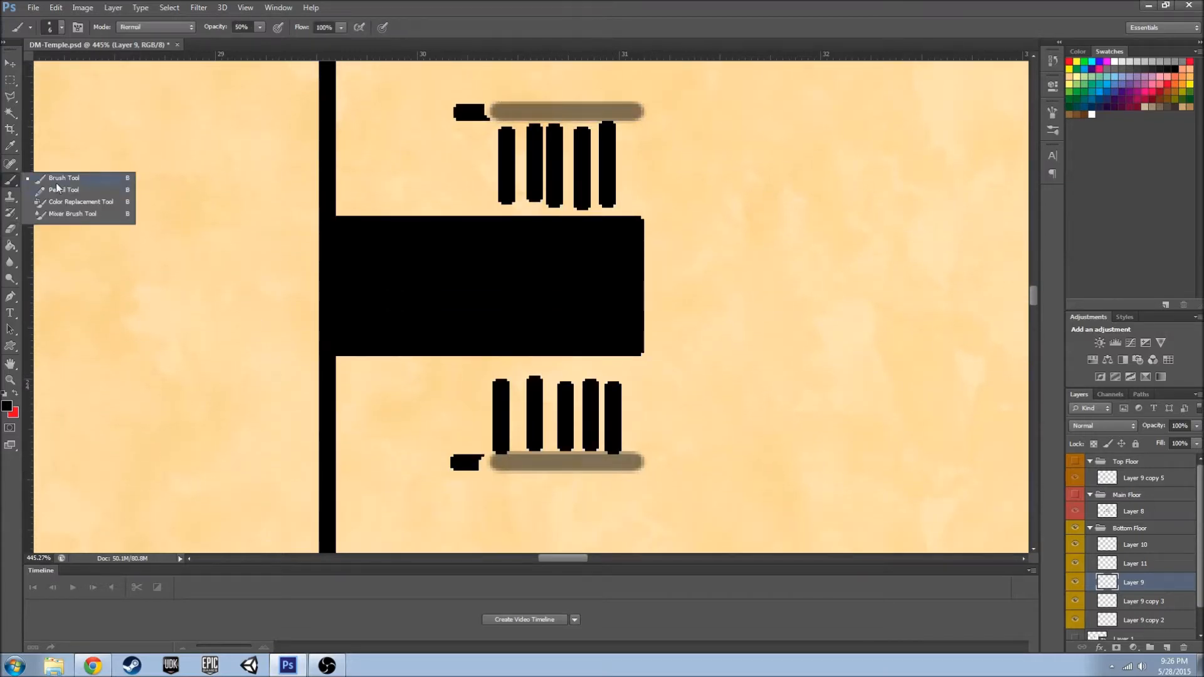
{"action": "left_click", "coordinate": [56, 189]}
{"action": "mouse_move", "coordinate": [476, 463]}
{"action": "left_mouse_down"}
{"action": "mouse_move", "coordinate": [402, 469]}
{"action": "mouse_move", "coordinate": [485, 463]}
{"action": "left_mouse_up"}
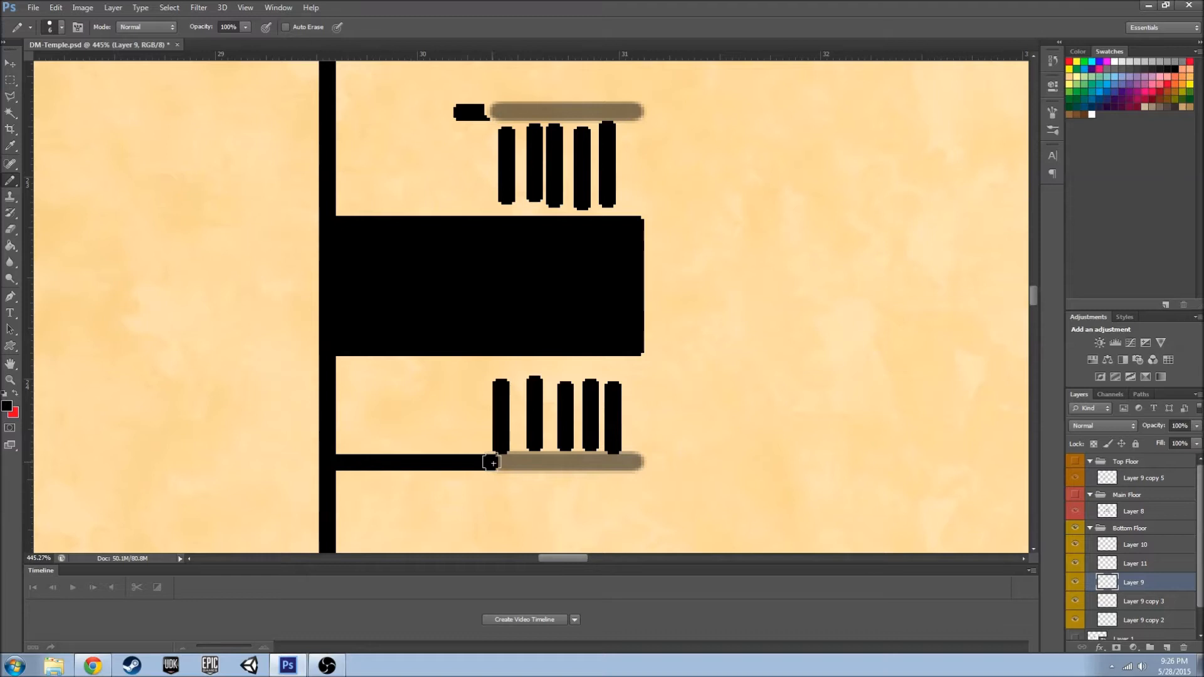
{"action": "left_click_drag", "start_coordinate": [466, 113], "coordinate": [372, 115]}
{"action": "left_click_drag", "start_coordinate": [474, 114], "coordinate": [340, 114]}
{"action": "key", "text": "ctrl+z"}
{"action": "left_click_drag", "start_coordinate": [484, 114], "coordinate": [332, 116]}
{"action": "scroll", "coordinate": [498, 277], "scroll_direction": "down", "scroll_amount": 3}
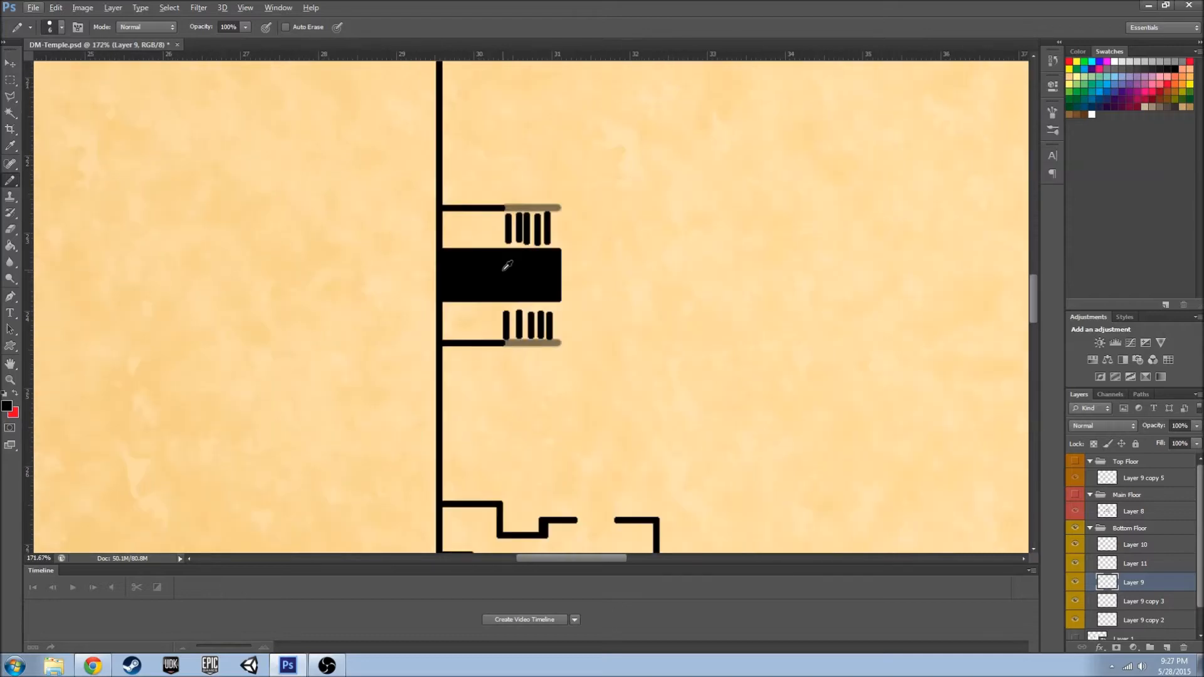
{"action": "scroll", "coordinate": [628, 276], "scroll_direction": "down", "scroll_amount": 3}
{"action": "scroll", "coordinate": [686, 339], "scroll_direction": "down", "scroll_amount": 5}
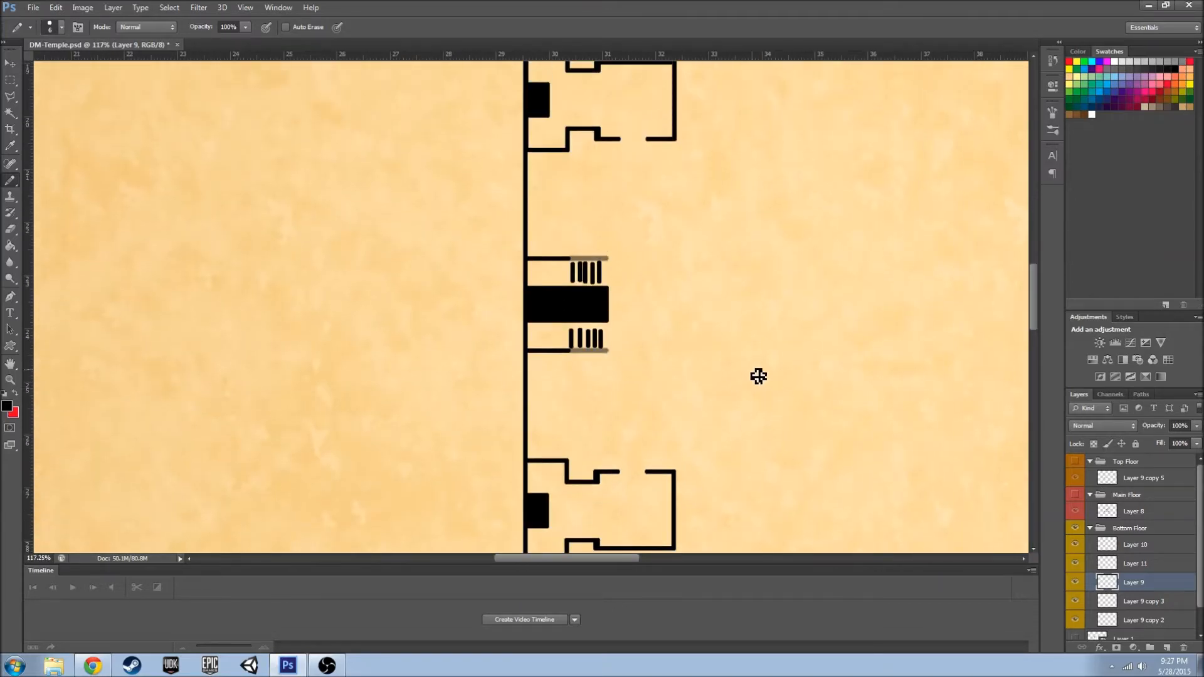
- Add a layer above Layer 10 and pencil the straight walls of a room enclosing the dark rectangle above the upper inner staircase
{"action": "scroll", "coordinate": [525, 401], "scroll_direction": "up", "scroll_amount": 2}
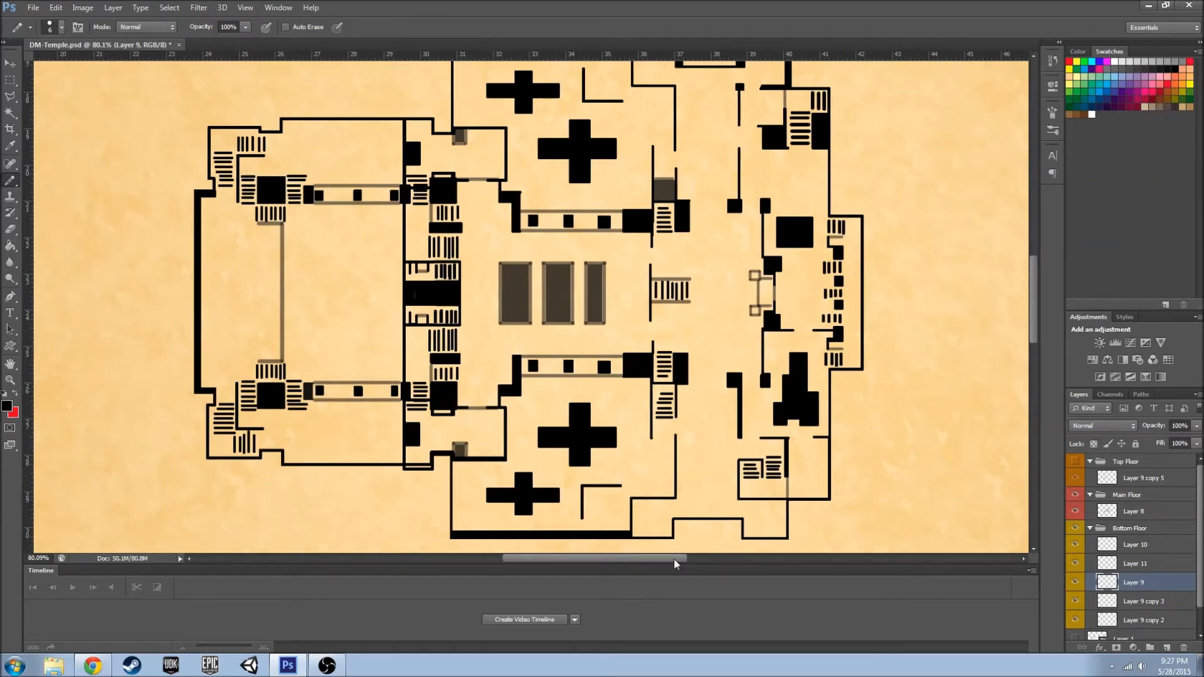
{"action": "left_click", "coordinate": [1148, 545]}
{"action": "key", "text": "ctrl+alt+shift+n"}
{"action": "scroll", "coordinate": [684, 228], "scroll_direction": "up", "scroll_amount": 1}
{"action": "scroll", "coordinate": [689, 251], "scroll_direction": "up", "scroll_amount": 5}
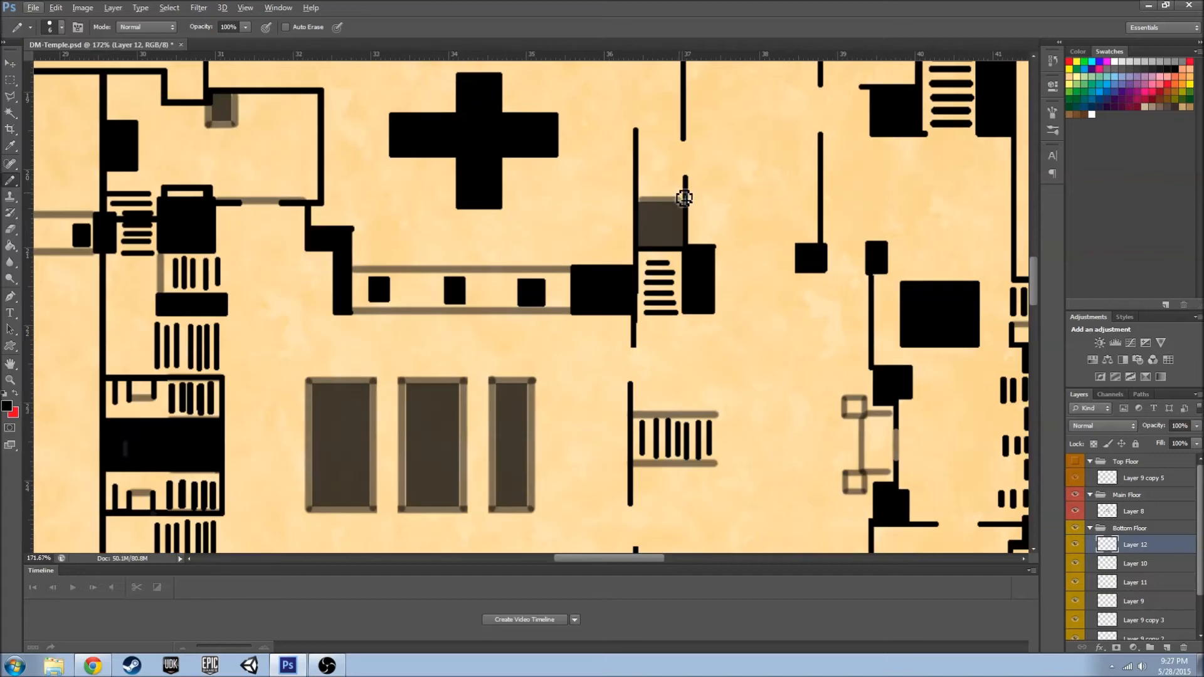
{"action": "left_click_drag", "start_coordinate": [690, 184], "coordinate": [619, 185]}
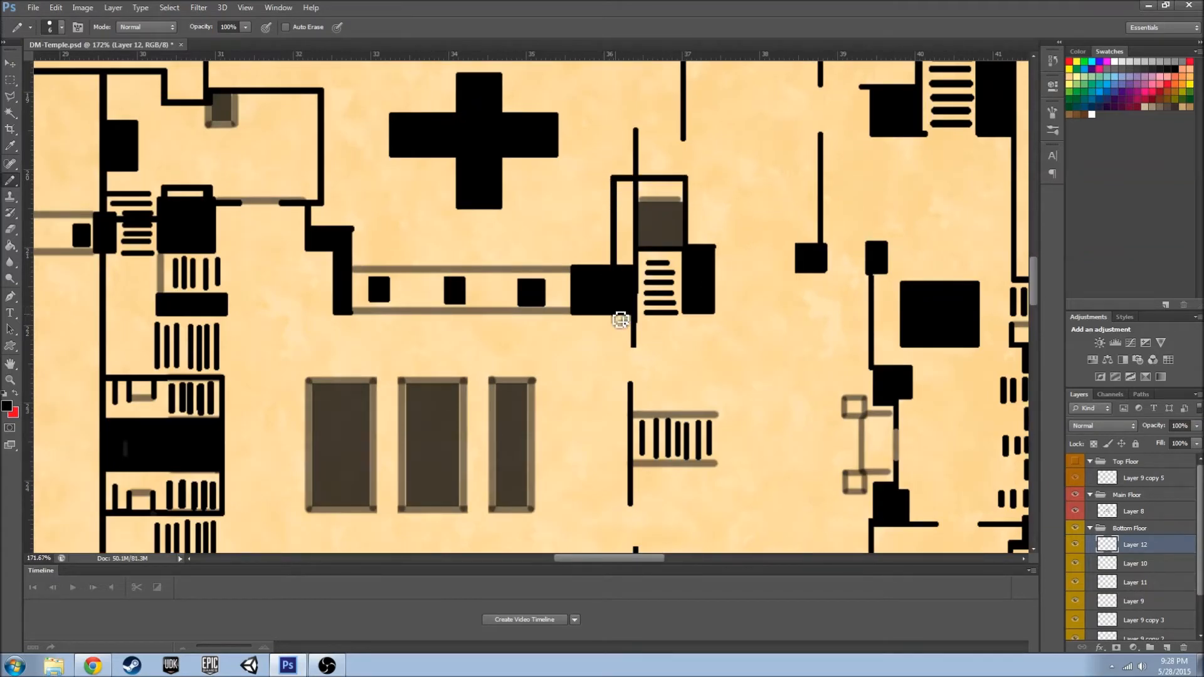
{"action": "scroll", "coordinate": [620, 185], "scroll_direction": "up", "scroll_amount": 3}
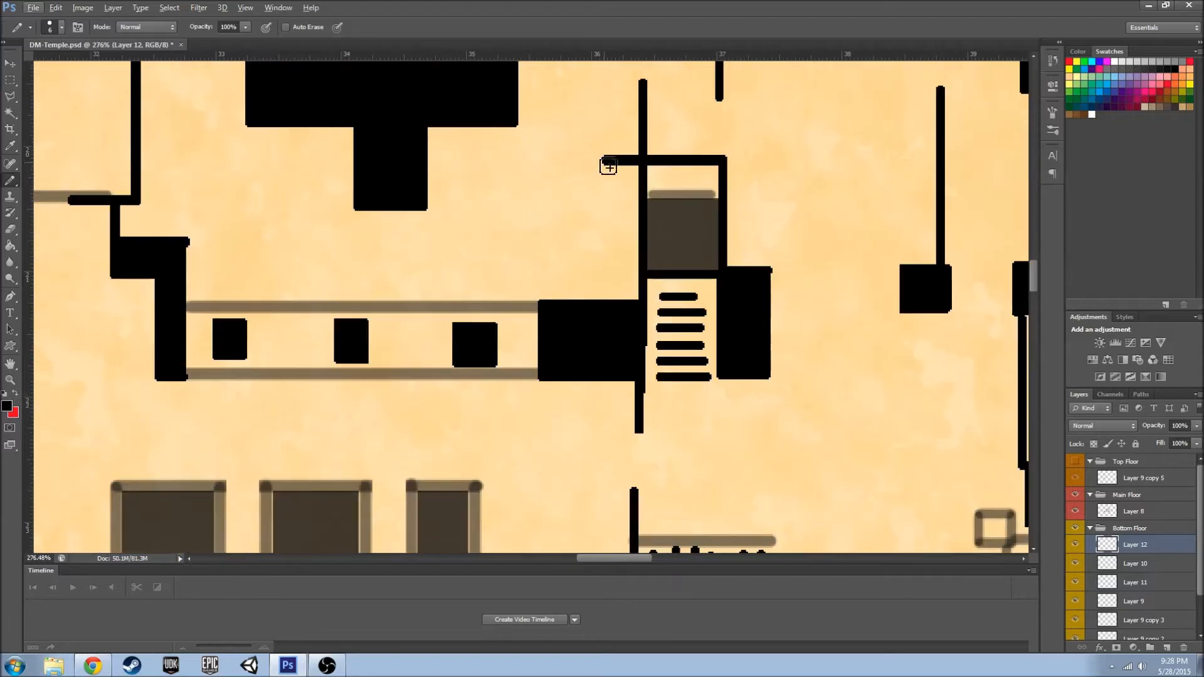
{"action": "left_click_drag", "start_coordinate": [611, 164], "coordinate": [608, 361]}
- Compare the floors by toggling the Bottom Floor and Main Floor groups, and straighten Layer 8's stepped vertical wall beside the staircase
{"action": "left_click", "coordinate": [1075, 528]}
{"action": "left_click", "coordinate": [1075, 528]}
{"action": "left_click", "coordinate": [1141, 515]}
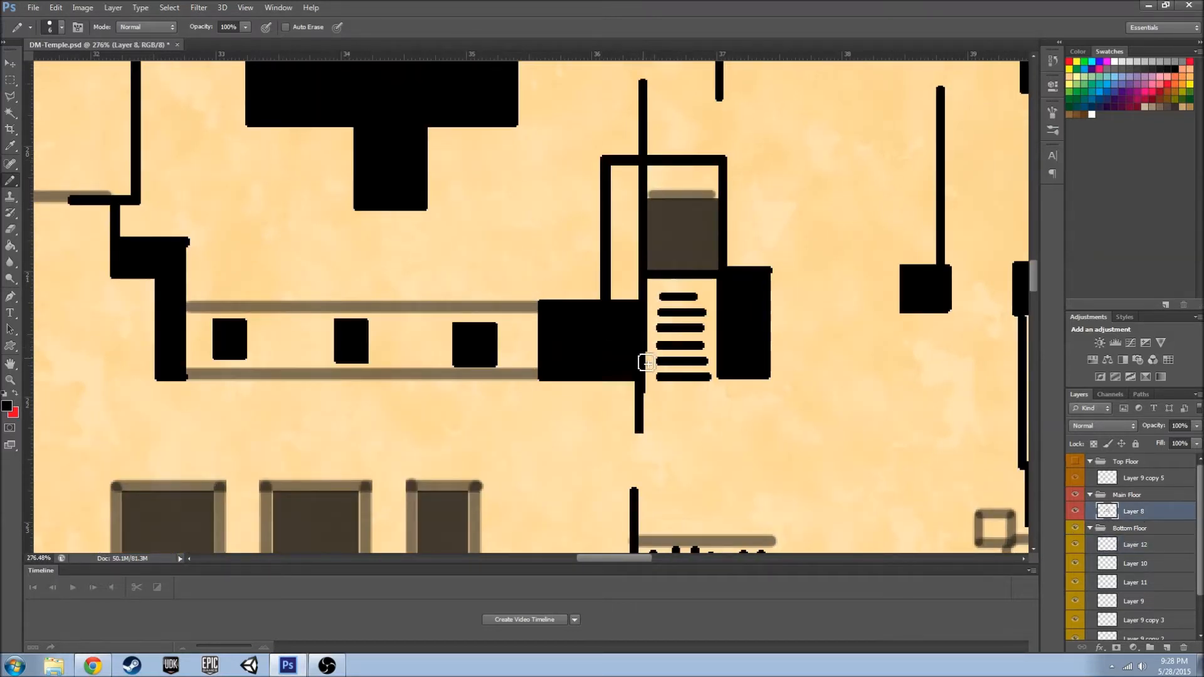
{"action": "scroll", "coordinate": [646, 430], "scroll_direction": "down", "scroll_amount": 5}
{"action": "left_click", "coordinate": [1076, 495]}
{"action": "left_click", "coordinate": [1076, 495]}
- On Layer 12, pencil the six stair treads and extend the adjoining side wall alongside them, and hide the Main Floor group
{"action": "left_click", "coordinate": [1135, 544]}
{"action": "scroll", "coordinate": [683, 314], "scroll_direction": "up", "scroll_amount": 5}
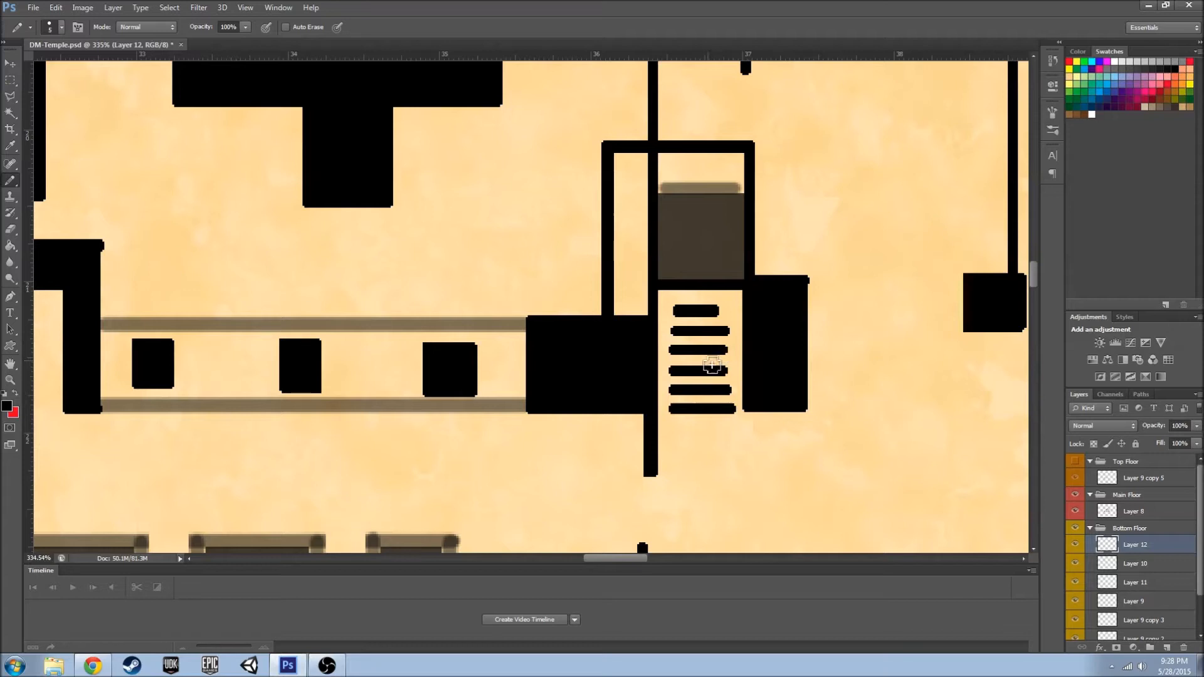
{"action": "mouse_move", "coordinate": [676, 409]}
{"action": "left_mouse_down"}
{"action": "mouse_move", "coordinate": [732, 409]}
{"action": "mouse_move", "coordinate": [749, 293]}
{"action": "mouse_move", "coordinate": [747, 148]}
{"action": "left_mouse_up"}
{"action": "left_click", "coordinate": [1075, 495]}
- Clean up the lowest stair tread with the Eraser and erase the room's vertical wall on the side away from the stairs
{"action": "key", "text": "e"}
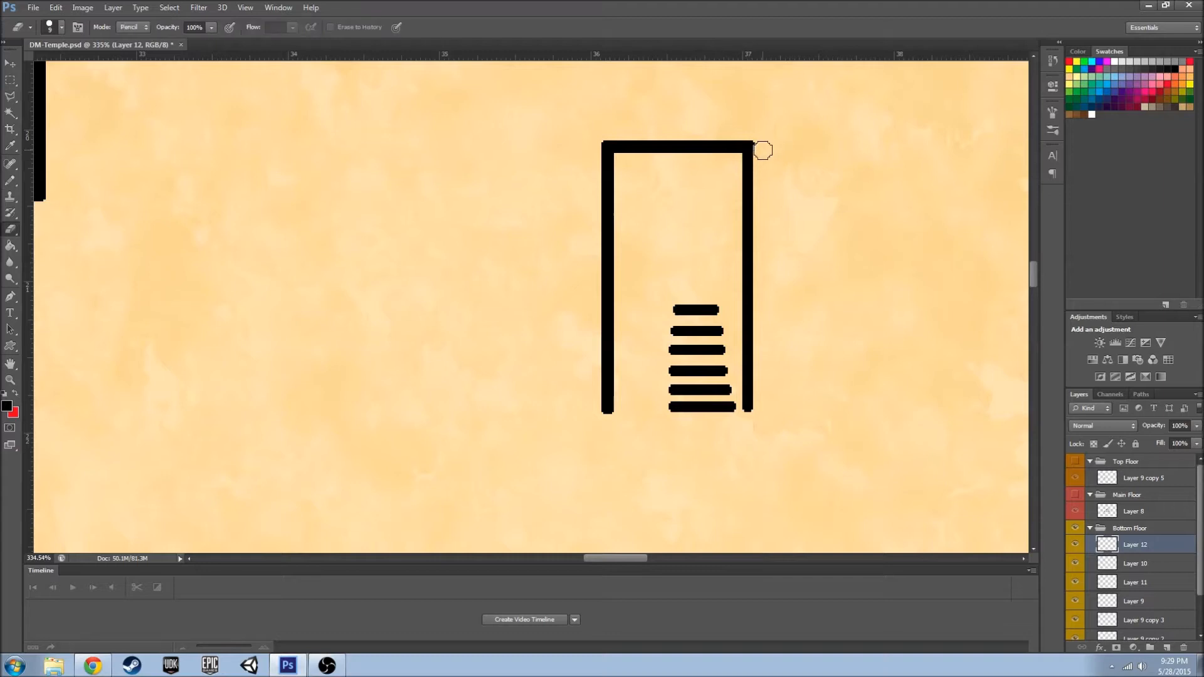
{"action": "scroll", "coordinate": [631, 424], "scroll_direction": "down", "scroll_amount": 5}
{"action": "left_click_drag", "start_coordinate": [667, 484], "coordinate": [734, 415]}
{"action": "scroll", "coordinate": [723, 364], "scroll_direction": "up", "scroll_amount": 4}
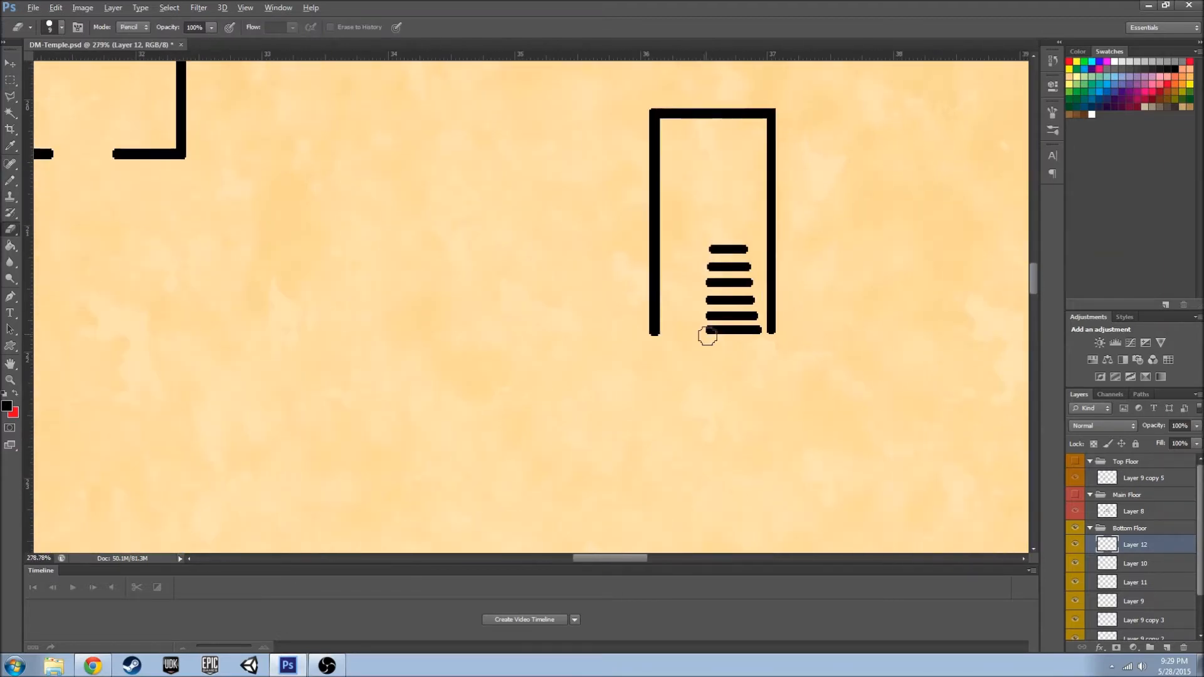
{"action": "mouse_move", "coordinate": [646, 333]}
{"action": "left_mouse_down"}
{"action": "mouse_move", "coordinate": [657, 333]}
{"action": "mouse_move", "coordinate": [672, 142]}
{"action": "mouse_move", "coordinate": [640, 104]}
{"action": "left_mouse_up"}
{"action": "scroll", "coordinate": [656, 167], "scroll_direction": "up", "scroll_amount": 2}
{"action": "scroll", "coordinate": [688, 221], "scroll_direction": "down", "scroll_amount": 1}
- Paint a 50% opacity Brush ledge line along the open side of the six stair treads
{"action": "key", "text": "b"}
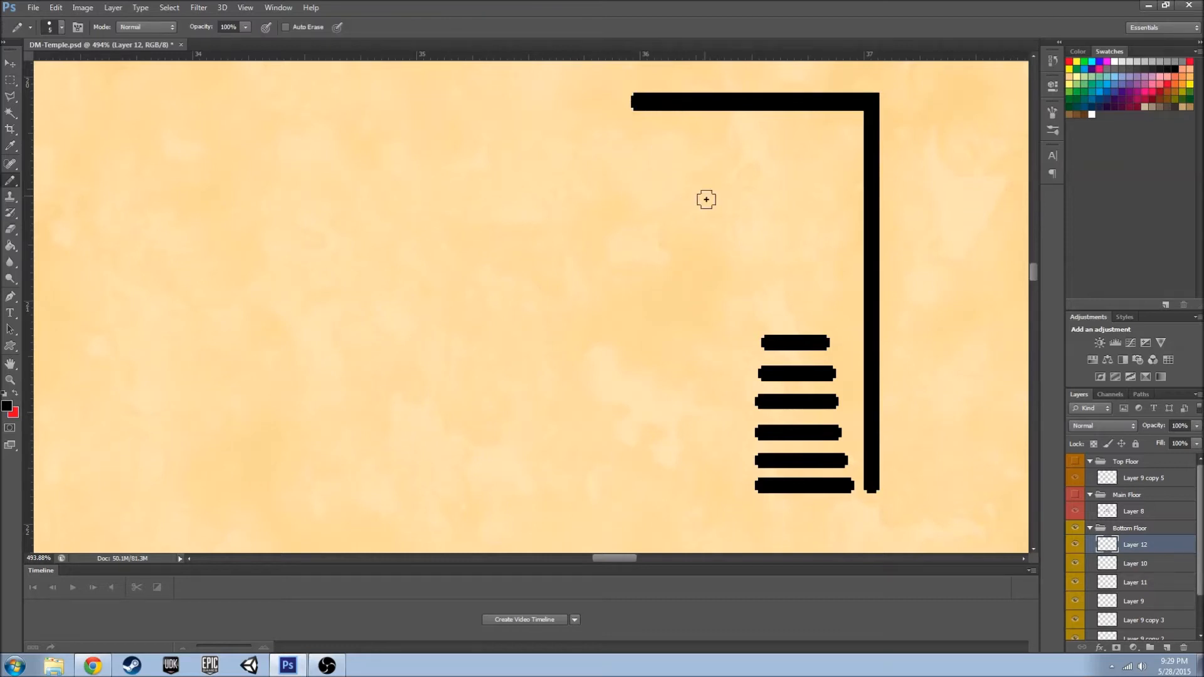
{"action": "scroll", "coordinate": [759, 339], "scroll_direction": "down", "scroll_amount": 1}
{"action": "right_click", "coordinate": [10, 181]}
{"action": "left_click", "coordinate": [63, 179]}
{"action": "left_click_drag", "start_coordinate": [741, 439], "coordinate": [743, 292]}
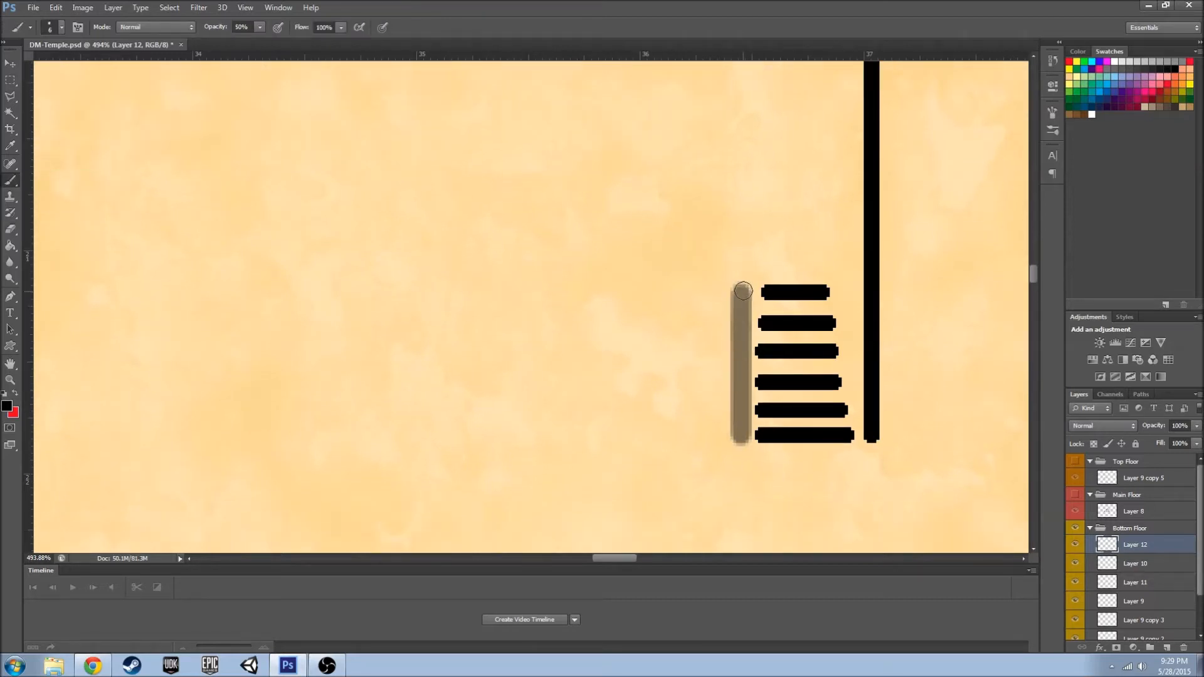
{"action": "scroll", "coordinate": [707, 286], "scroll_direction": "up", "scroll_amount": 2}
{"action": "scroll", "coordinate": [686, 242], "scroll_direction": "down", "scroll_amount": 5}
- With the Pencil, extend the end of the room's upper wall slightly and redraw the vertical wall descending from it
{"action": "right_click", "coordinate": [10, 180]}
{"action": "left_click", "coordinate": [45, 189]}
{"action": "scroll", "coordinate": [629, 198], "scroll_direction": "up", "scroll_amount": 3}
{"action": "scroll", "coordinate": [635, 194], "scroll_direction": "up", "scroll_amount": 2}
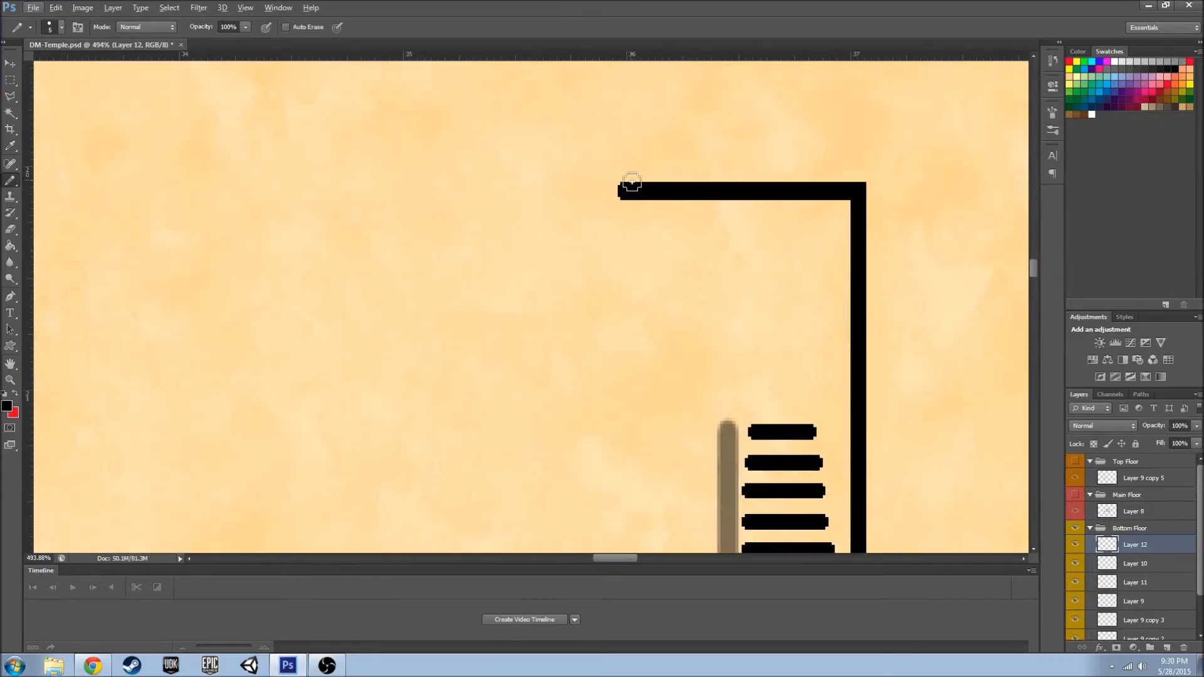
{"action": "left_click_drag", "start_coordinate": [635, 193], "coordinate": [618, 191]}
{"action": "left_click_drag", "start_coordinate": [601, 194], "coordinate": [604, 367]}
- Show the Main Floor, pencil the redrawn vertical wall down into the large black block, and compare with the Main Floor hidden
{"action": "scroll", "coordinate": [664, 368], "scroll_direction": "down", "scroll_amount": 5}
{"action": "scroll", "coordinate": [684, 366], "scroll_direction": "down", "scroll_amount": 3}
{"action": "left_click", "coordinate": [1075, 495]}
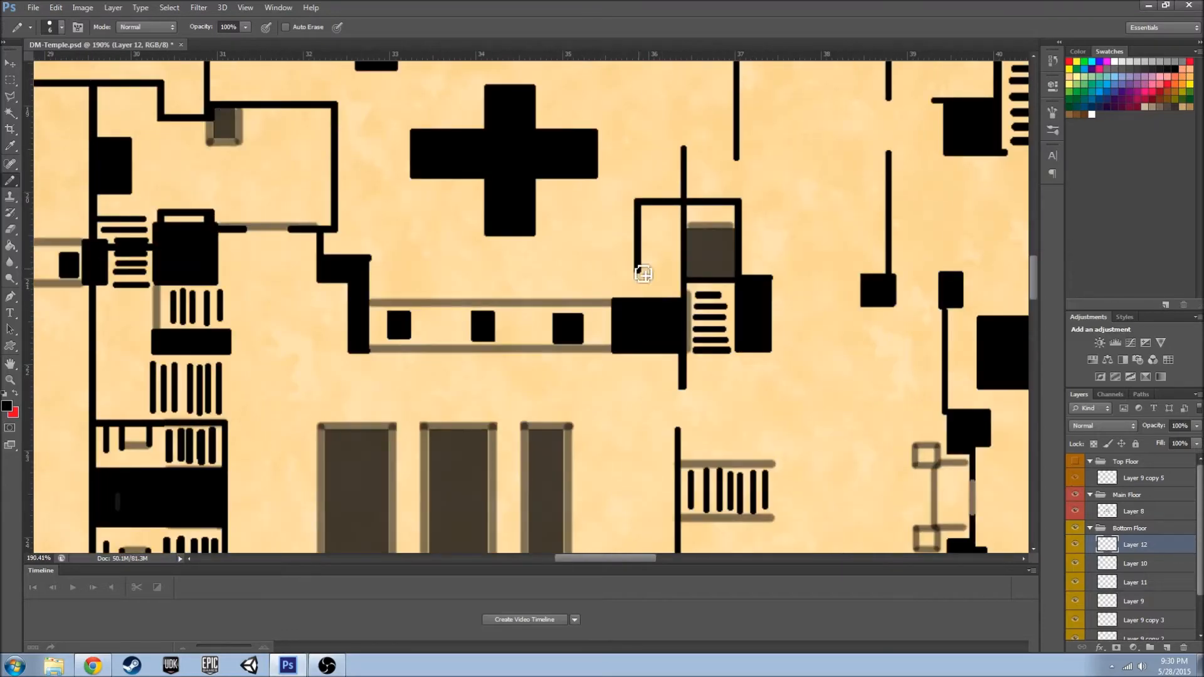
{"action": "left_click_drag", "start_coordinate": [643, 276], "coordinate": [645, 349]}
{"action": "scroll", "coordinate": [644, 357], "scroll_direction": "up", "scroll_amount": 4}
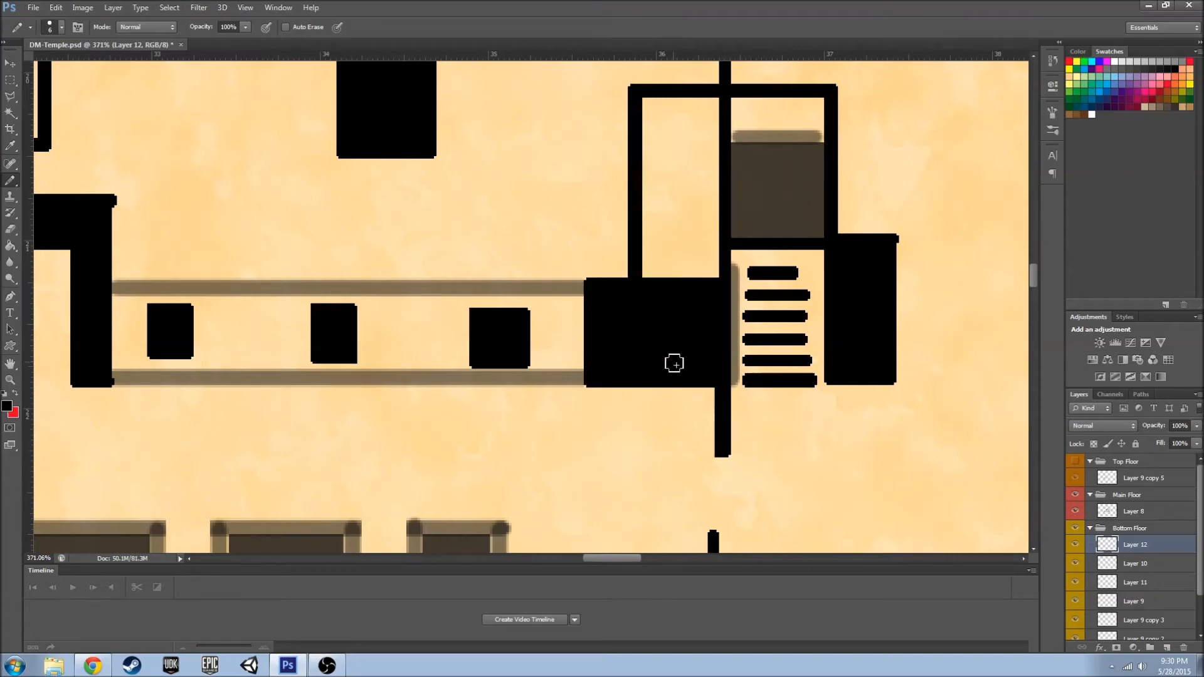
{"action": "scroll", "coordinate": [490, 362], "scroll_direction": "down", "scroll_amount": 5}
{"action": "left_click", "coordinate": [1076, 497]}
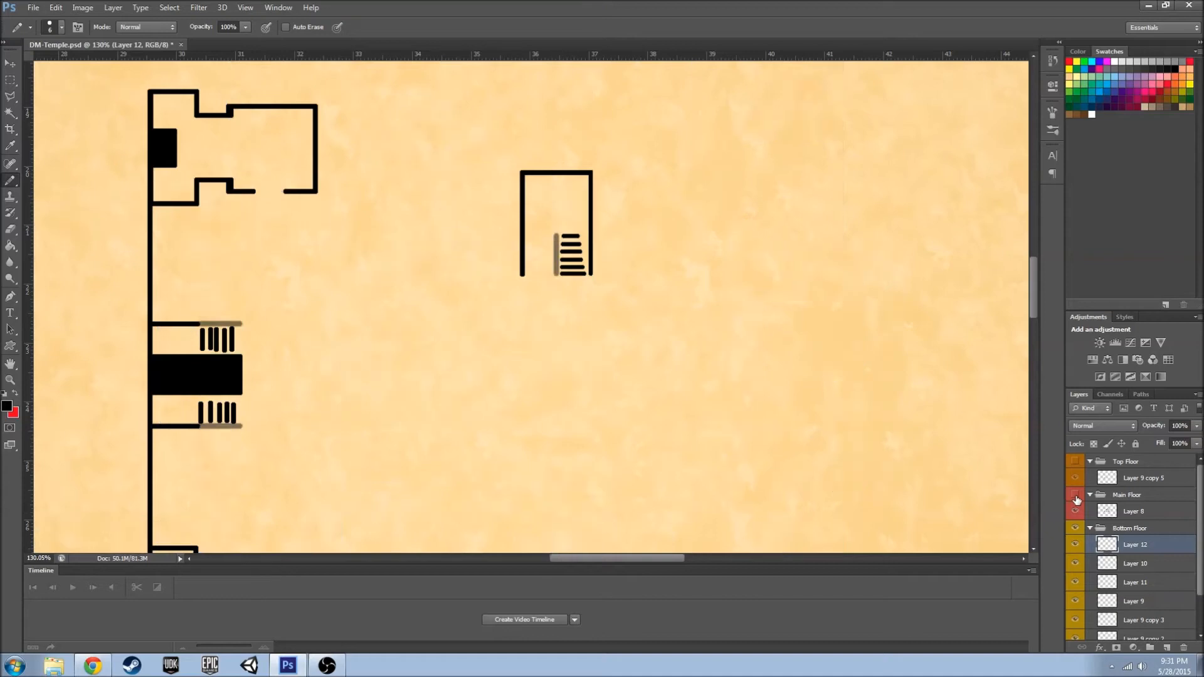
{"action": "left_click", "coordinate": [1076, 496]}
- On Layer 12, pencil a black wall along the lower translucent ledge from the L-shaped block to the staircase
{"action": "scroll", "coordinate": [309, 201], "scroll_direction": "up", "scroll_amount": 5}
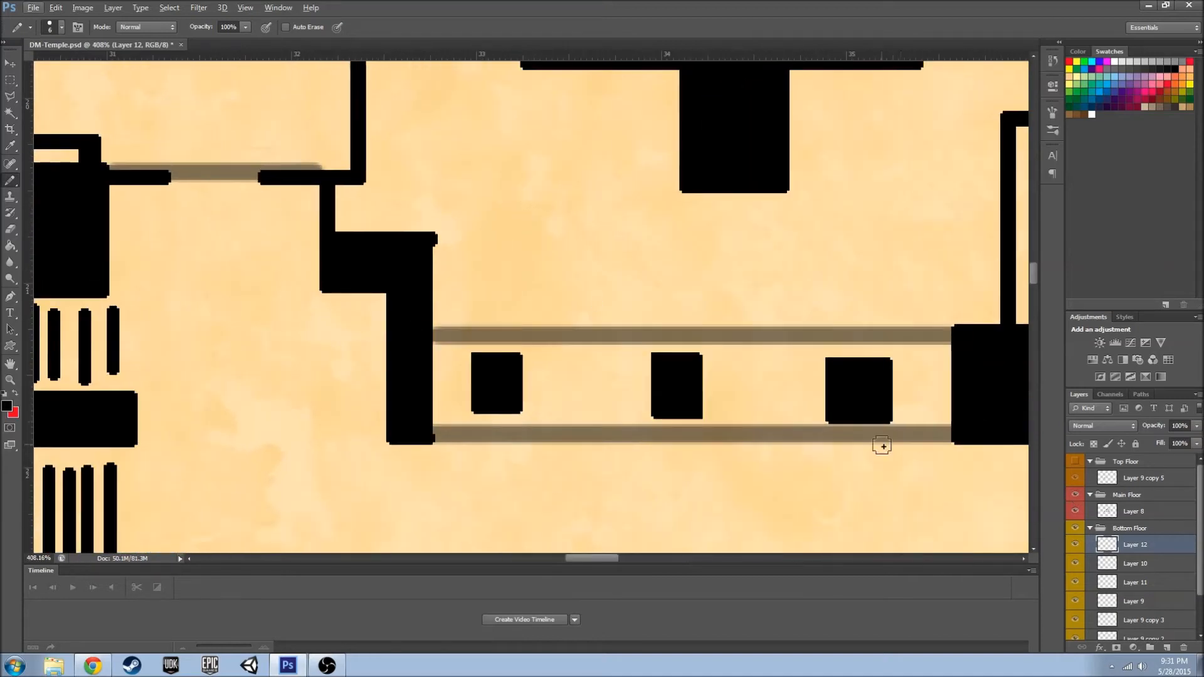
{"action": "left_click", "coordinate": [1155, 513]}
{"action": "key", "text": "e"}
{"action": "left_click", "coordinate": [1136, 544]}
{"action": "key", "text": "b"}
{"action": "left_click_drag", "start_coordinate": [398, 442], "coordinate": [984, 464]}
- Review the new wall with the Main Floor hidden, save the file, and show the Main Floor again
{"action": "left_click", "coordinate": [1076, 494]}
{"action": "left_click_drag", "start_coordinate": [576, 558], "coordinate": [618, 558]}
{"action": "key", "text": "e"}
{"action": "scroll", "coordinate": [655, 425], "scroll_direction": "down", "scroll_amount": 4}
{"action": "scroll", "coordinate": [655, 426], "scroll_direction": "down", "scroll_amount": 4}
{"action": "scroll", "coordinate": [719, 445], "scroll_direction": "down", "scroll_amount": 4}
{"action": "scroll", "coordinate": [654, 470], "scroll_direction": "down", "scroll_amount": 2}
{"action": "left_click", "coordinate": [32, 7]}
{"action": "left_click", "coordinate": [50, 151]}
{"action": "left_click", "coordinate": [1075, 495]}
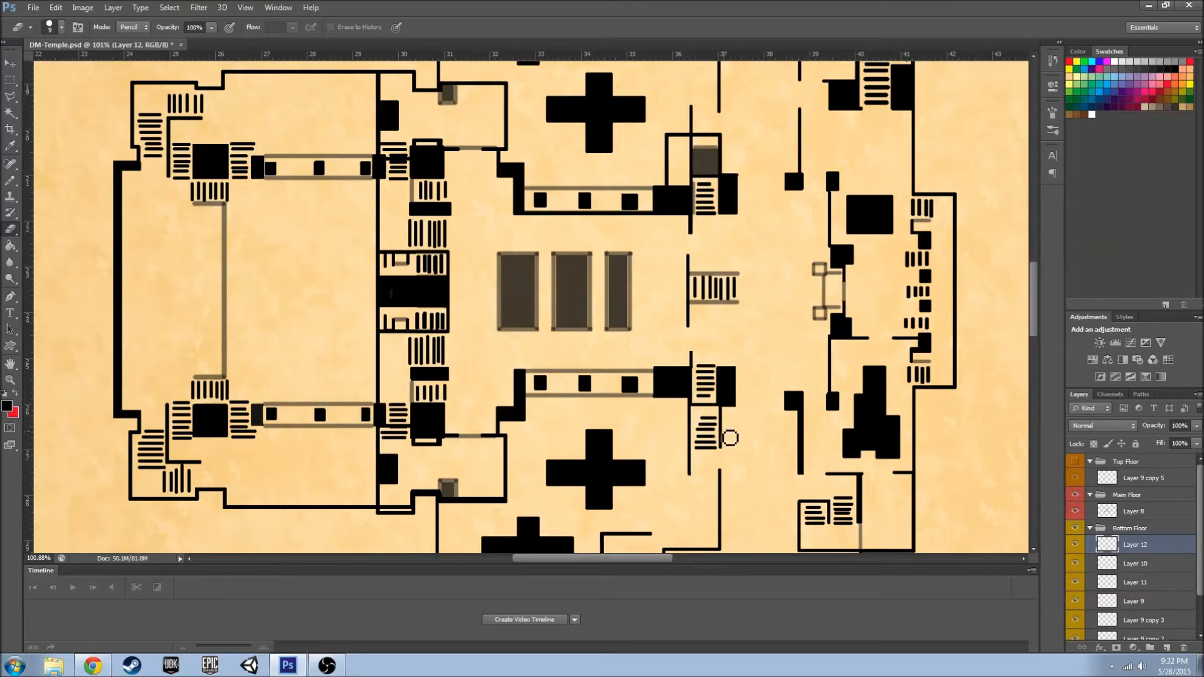
- Paint a smaller 50% opacity Brush line on Layer 12 over the short horizontal wall between the two lower stair flights
{"action": "scroll", "coordinate": [729, 438], "scroll_direction": "up", "scroll_amount": 5}
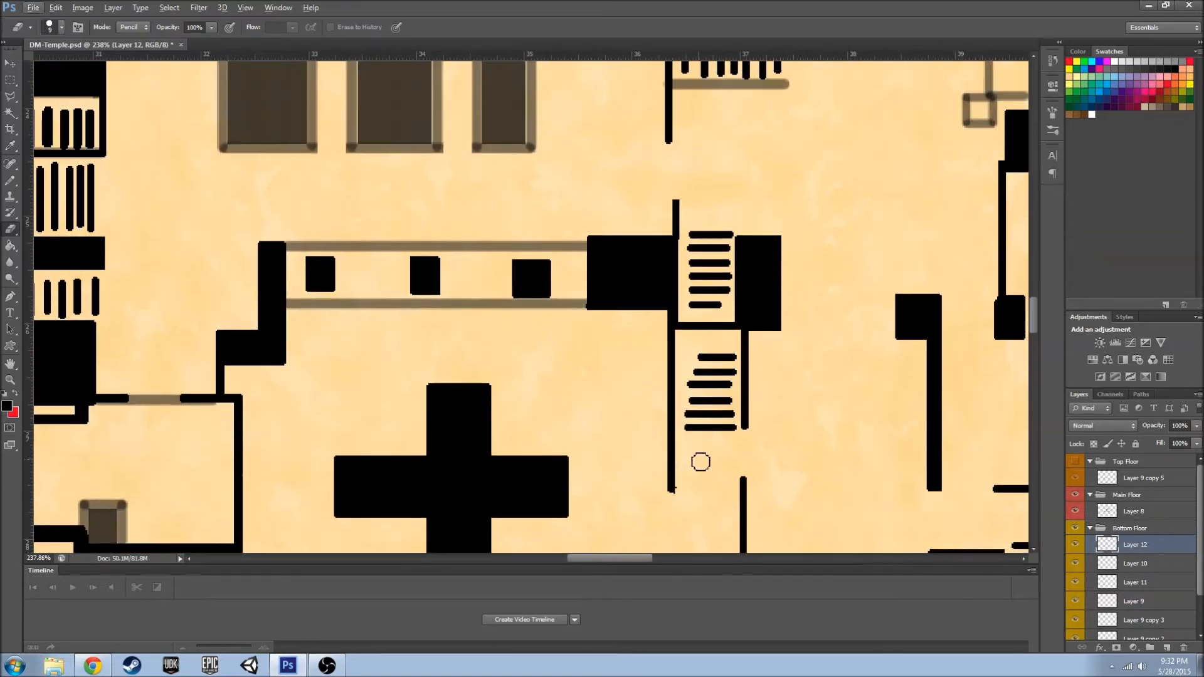
{"action": "key", "text": "bracketleft"}
{"action": "key", "text": "bracketleft"}
{"action": "key", "text": "bracketleft"}
{"action": "key", "text": "bracketleft"}
{"action": "scroll", "coordinate": [728, 326], "scroll_direction": "up", "scroll_amount": 4}
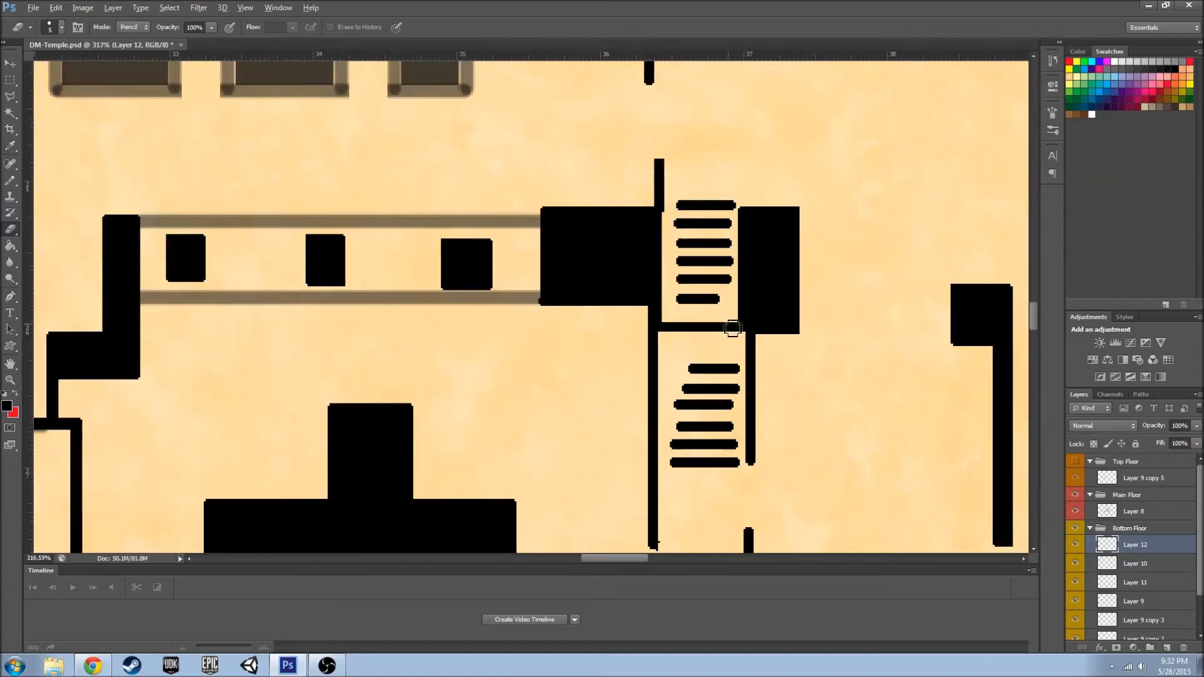
{"action": "right_click", "coordinate": [10, 180]}
{"action": "left_click", "coordinate": [69, 177]}
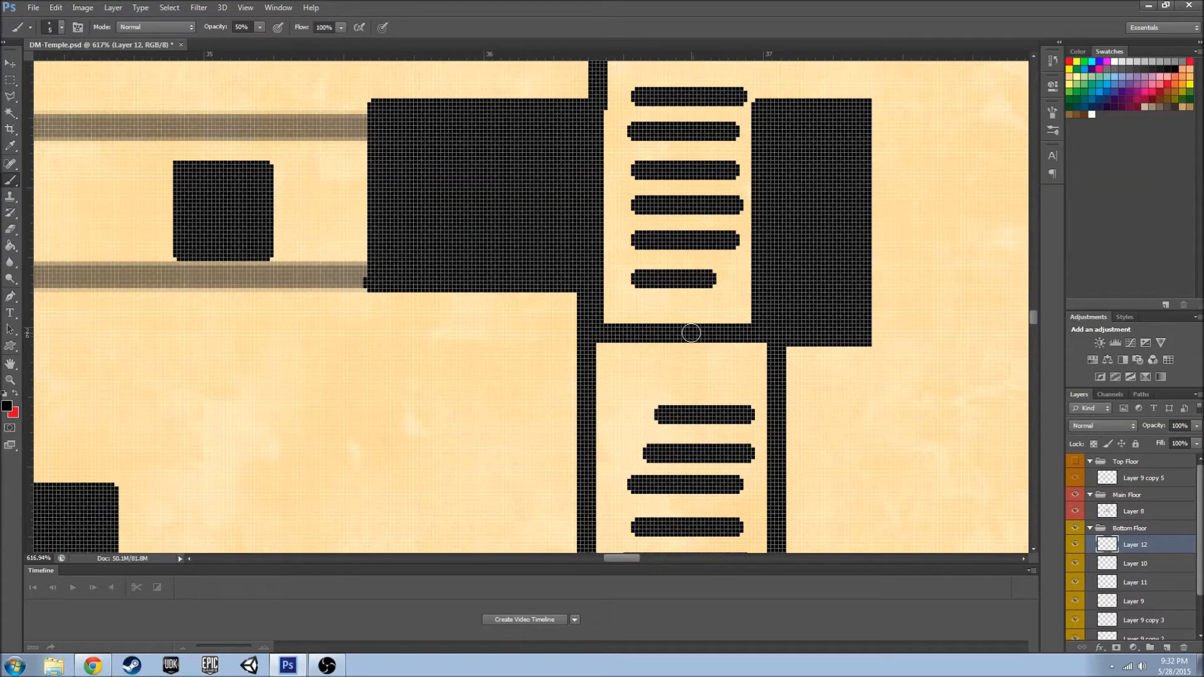
{"action": "left_click_drag", "start_coordinate": [762, 333], "coordinate": [614, 335]}
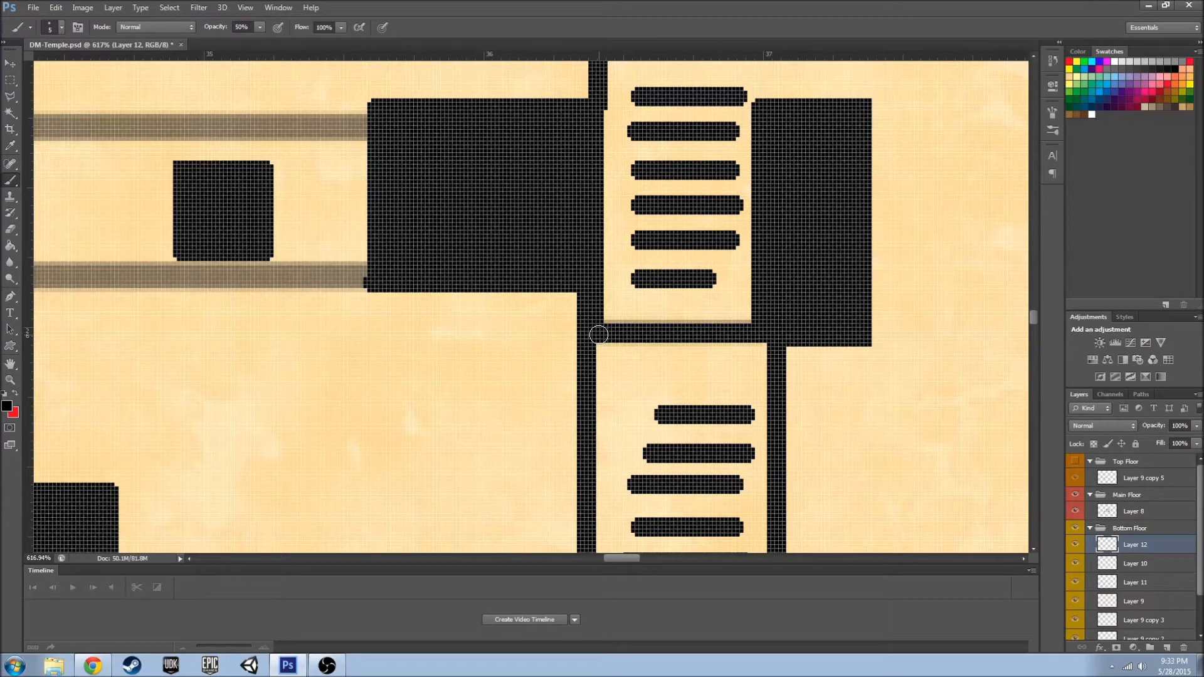
{"action": "scroll", "coordinate": [740, 444], "scroll_direction": "down", "scroll_amount": 4}
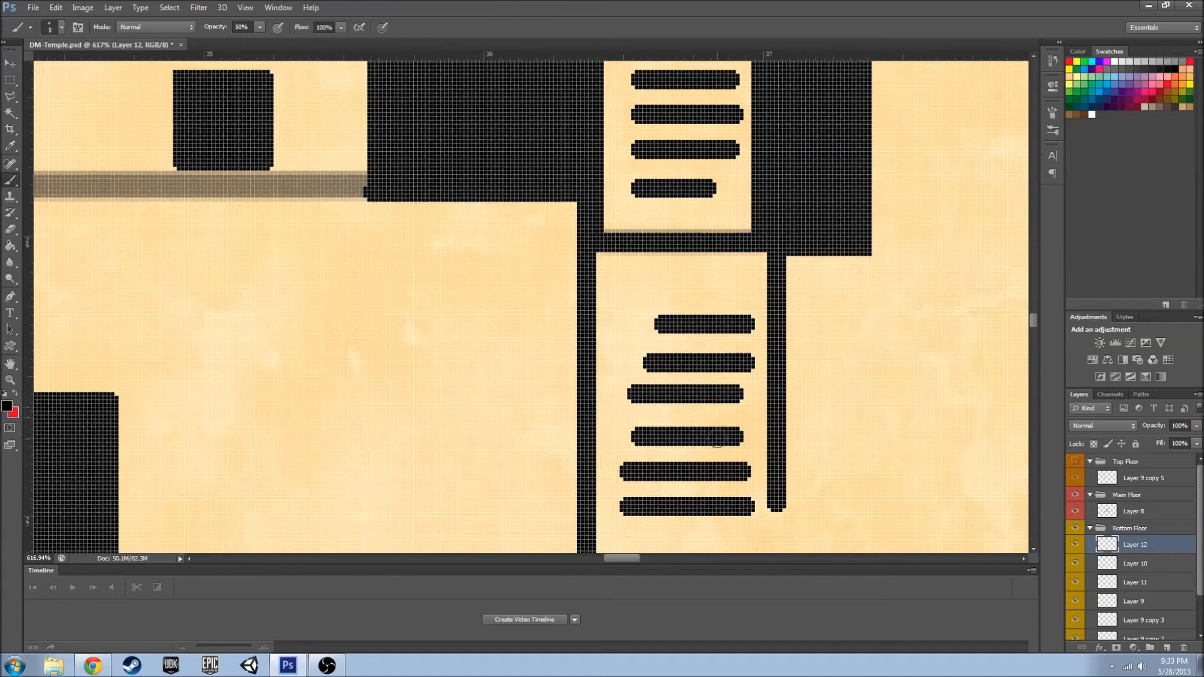
- Add a layer above Layer 12 and pencil the six treads of the upper of the two lower stair flights
{"action": "scroll", "coordinate": [649, 420], "scroll_direction": "down", "scroll_amount": 8}
{"action": "scroll", "coordinate": [618, 470], "scroll_direction": "down", "scroll_amount": 2}
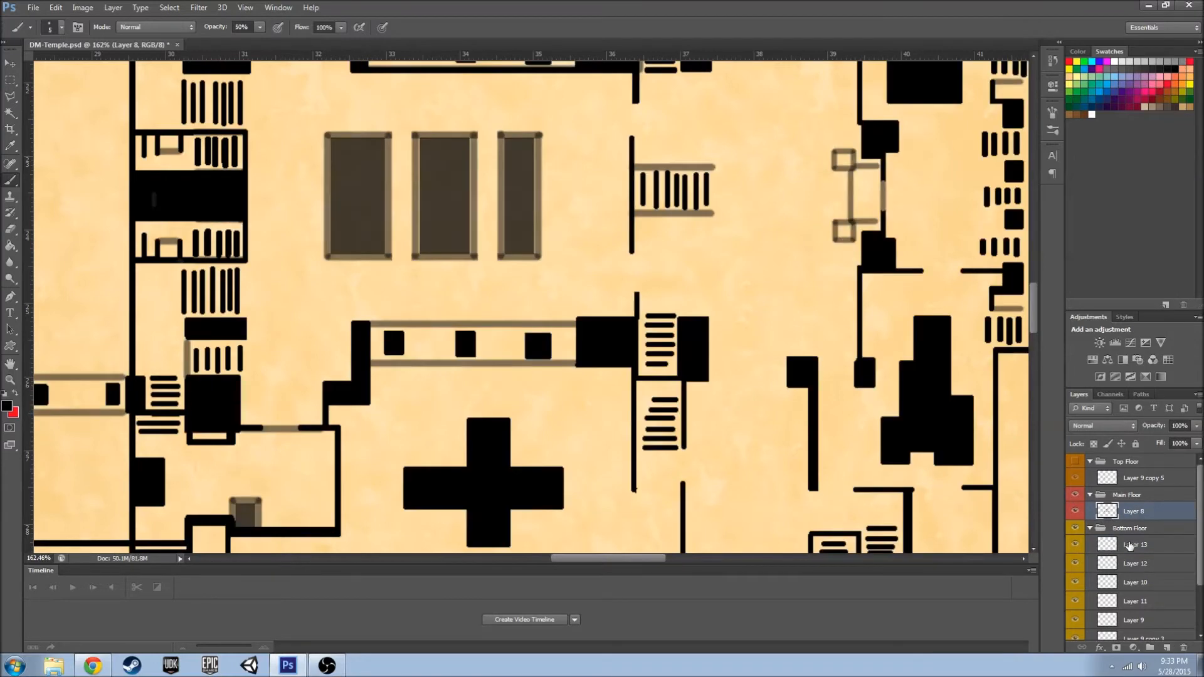
{"action": "left_click", "coordinate": [1129, 545]}
{"action": "right_click", "coordinate": [10, 180]}
{"action": "left_click", "coordinate": [53, 193]}
{"action": "scroll", "coordinate": [645, 364], "scroll_direction": "up", "scroll_amount": 3}
{"action": "mouse_move", "coordinate": [639, 360]}
{"action": "left_mouse_down"}
{"action": "mouse_move", "coordinate": [675, 364]}
{"action": "mouse_move", "coordinate": [643, 347]}
{"action": "mouse_move", "coordinate": [683, 347]}
{"action": "mouse_move", "coordinate": [643, 330]}
{"action": "mouse_move", "coordinate": [681, 314]}
{"action": "mouse_move", "coordinate": [643, 314]}
{"action": "mouse_move", "coordinate": [682, 309]}
{"action": "left_mouse_up"}
{"action": "key", "text": "ctrl+z"}
{"action": "mouse_move", "coordinate": [635, 290]}
{"action": "left_mouse_down"}
{"action": "mouse_move", "coordinate": [683, 291]}
{"action": "mouse_move", "coordinate": [685, 275]}
{"action": "left_mouse_up"}
{"action": "left_click", "coordinate": [638, 276], "text": "shift"}
{"action": "key", "text": "ctrl+z"}
- Pencil the six treads of the stair flight below the short horizontal wall on Layer 13
{"action": "left_click", "coordinate": [641, 423], "text": "shift"}
{"action": "key", "text": "ctrl+z"}
{"action": "mouse_move", "coordinate": [642, 424]}
{"action": "left_mouse_down"}
{"action": "mouse_move", "coordinate": [690, 428]}
{"action": "mouse_move", "coordinate": [647, 446]}
{"action": "mouse_move", "coordinate": [692, 448]}
{"action": "mouse_move", "coordinate": [667, 457]}
{"action": "mouse_move", "coordinate": [677, 475]}
{"action": "mouse_move", "coordinate": [643, 495]}
{"action": "mouse_move", "coordinate": [693, 497]}
{"action": "mouse_move", "coordinate": [635, 513]}
{"action": "mouse_move", "coordinate": [691, 507]}
{"action": "left_mouse_up"}
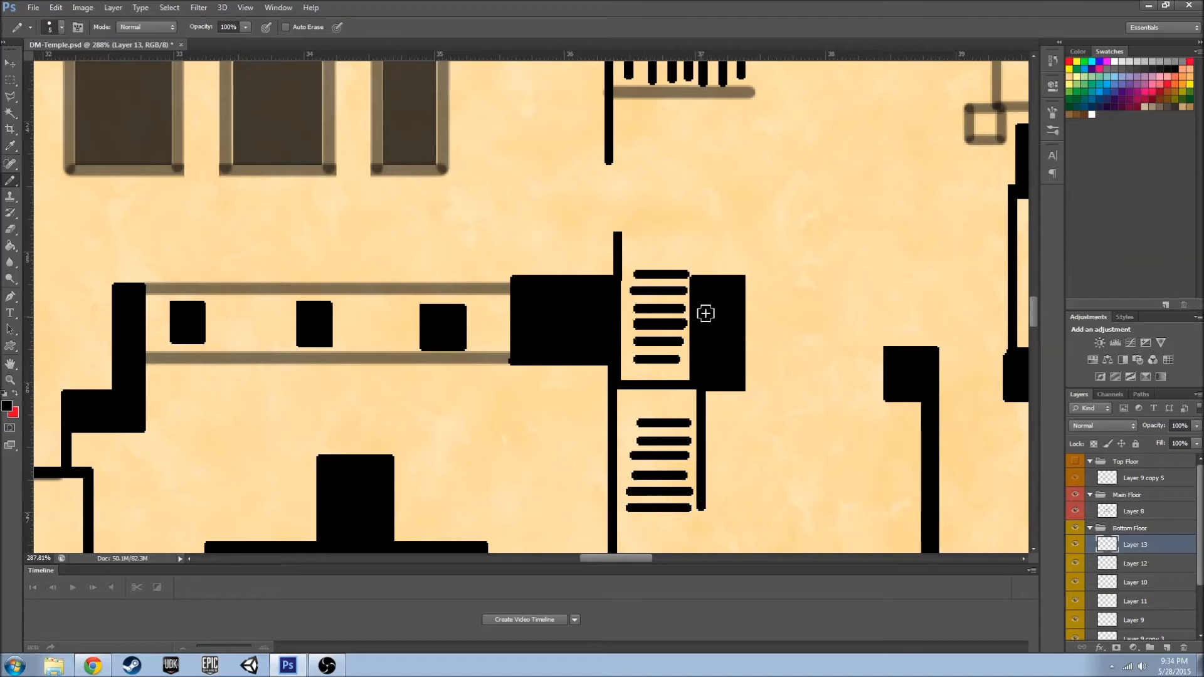
- On Layer 8, erase a thin vertical strip from the black block beside the upper stair flight and save the document
{"action": "left_click", "coordinate": [1124, 511]}
{"action": "key", "text": "e"}
{"action": "scroll", "coordinate": [694, 302], "scroll_direction": "up", "scroll_amount": 6}
{"action": "left_click_drag", "start_coordinate": [693, 259], "coordinate": [690, 432]}
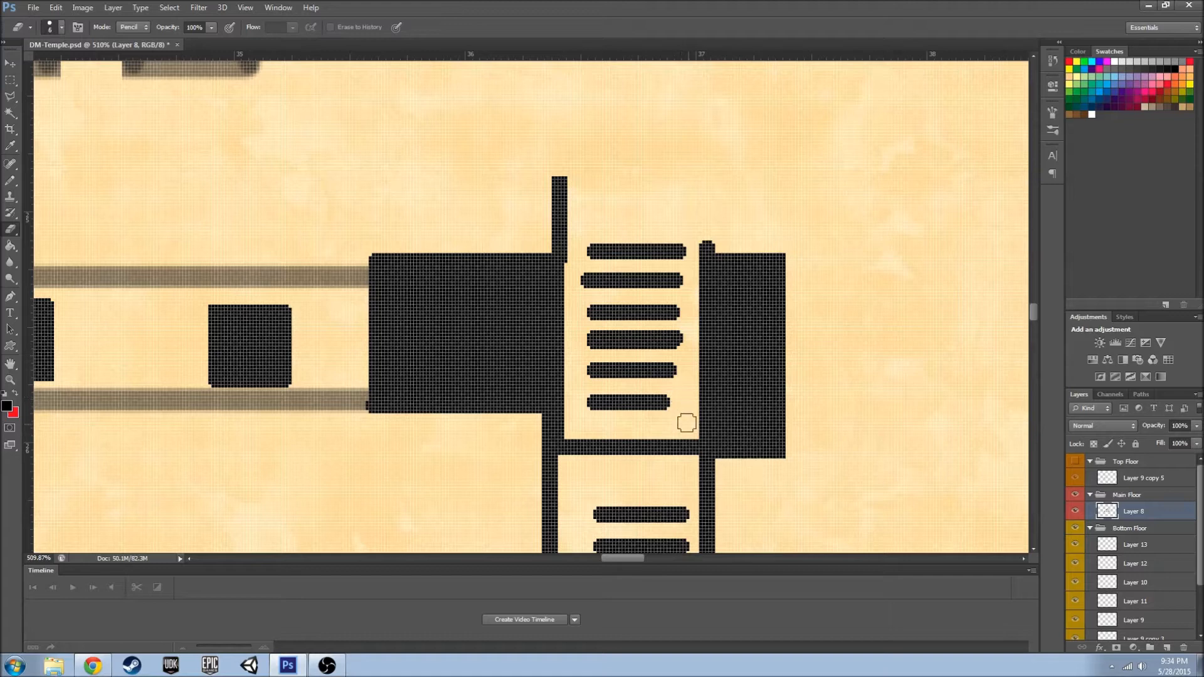
{"action": "key", "text": "ctrl+s"}
- Hide the Main Floor group and paint 50% opacity vertical lines along the left side of both stair flights on Layer 13
{"action": "left_click", "coordinate": [1075, 494]}
{"action": "left_click", "coordinate": [1135, 544]}
{"action": "scroll", "coordinate": [667, 315], "scroll_direction": "down", "scroll_amount": 6}
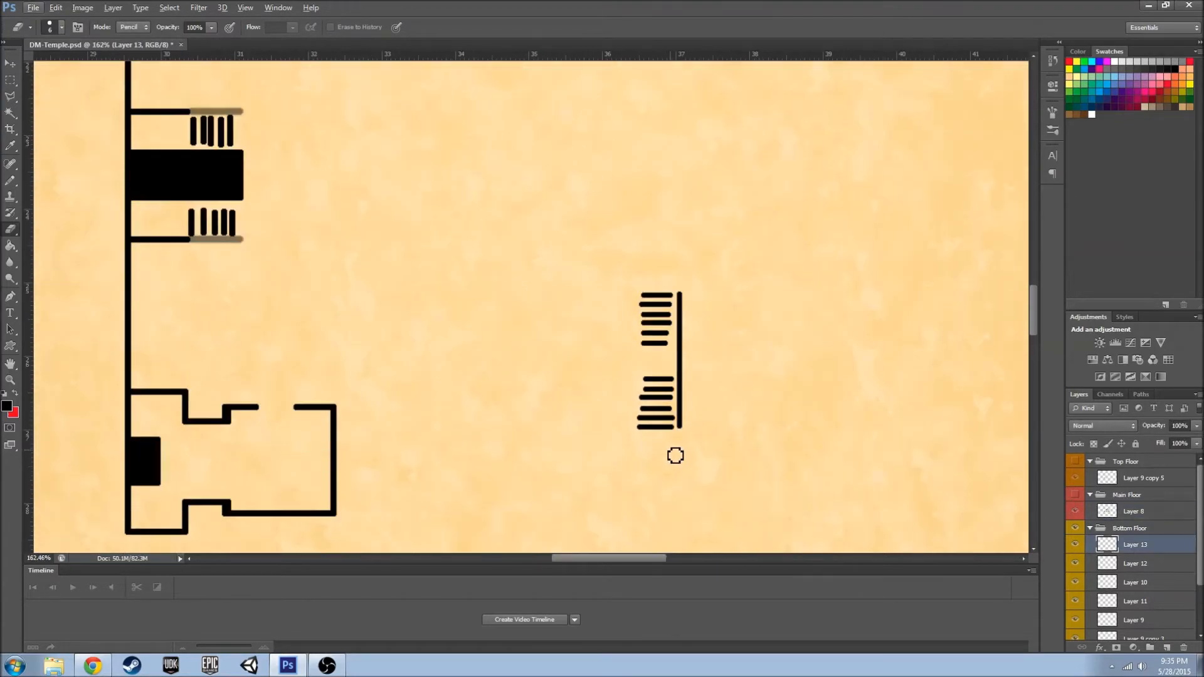
{"action": "key", "text": "b"}
{"action": "scroll", "coordinate": [634, 427], "scroll_direction": "up", "scroll_amount": 4}
{"action": "left_click_drag", "start_coordinate": [631, 438], "coordinate": [631, 328]}
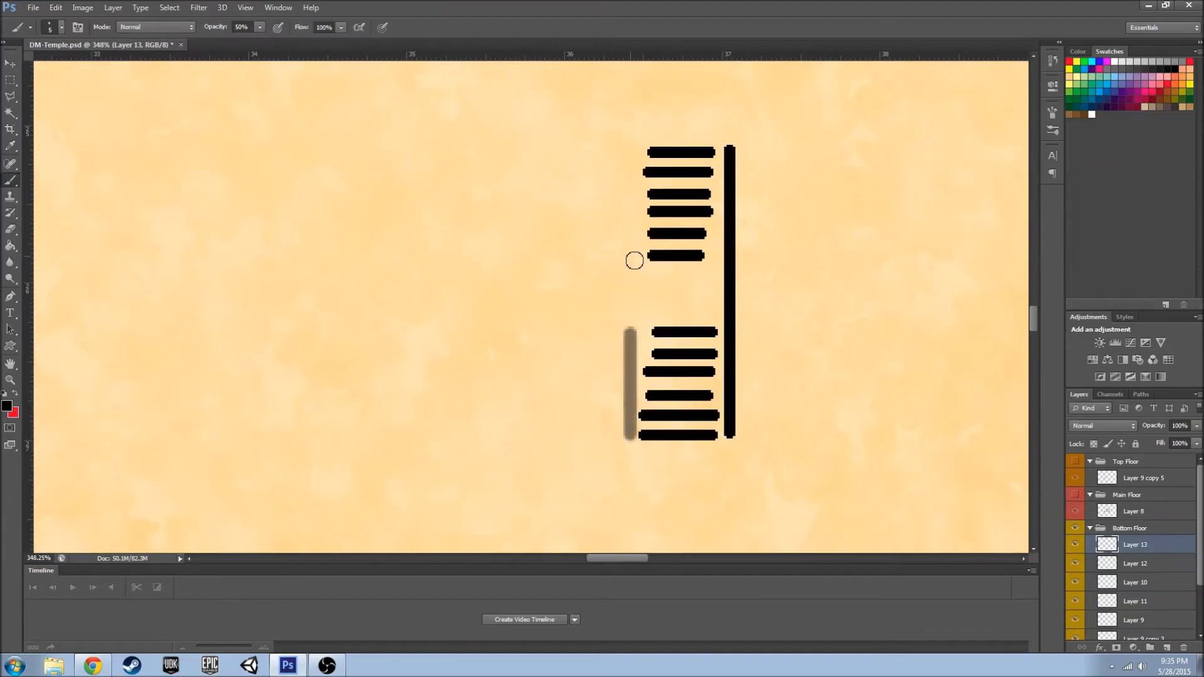
{"action": "left_click_drag", "start_coordinate": [632, 262], "coordinate": [631, 149]}
- With the Pencil, draw solid black walls closing the lower and upper ends of the double stairwell
{"action": "scroll", "coordinate": [519, 312], "scroll_direction": "down", "scroll_amount": 5}
{"action": "scroll", "coordinate": [548, 288], "scroll_direction": "up", "scroll_amount": 3}
{"action": "right_click", "coordinate": [10, 180]}
{"action": "left_click", "coordinate": [65, 194]}
{"action": "scroll", "coordinate": [621, 496], "scroll_direction": "up", "scroll_amount": 4}
{"action": "mouse_move", "coordinate": [623, 439]}
{"action": "left_mouse_down"}
{"action": "mouse_move", "coordinate": [625, 464]}
{"action": "mouse_move", "coordinate": [492, 444]}
{"action": "left_mouse_up"}
{"action": "scroll", "coordinate": [610, 390], "scroll_direction": "up", "scroll_amount": 3}
{"action": "mouse_move", "coordinate": [624, 204]}
{"action": "left_mouse_down"}
{"action": "mouse_move", "coordinate": [625, 177]}
{"action": "mouse_move", "coordinate": [492, 184]}
{"action": "left_mouse_up"}
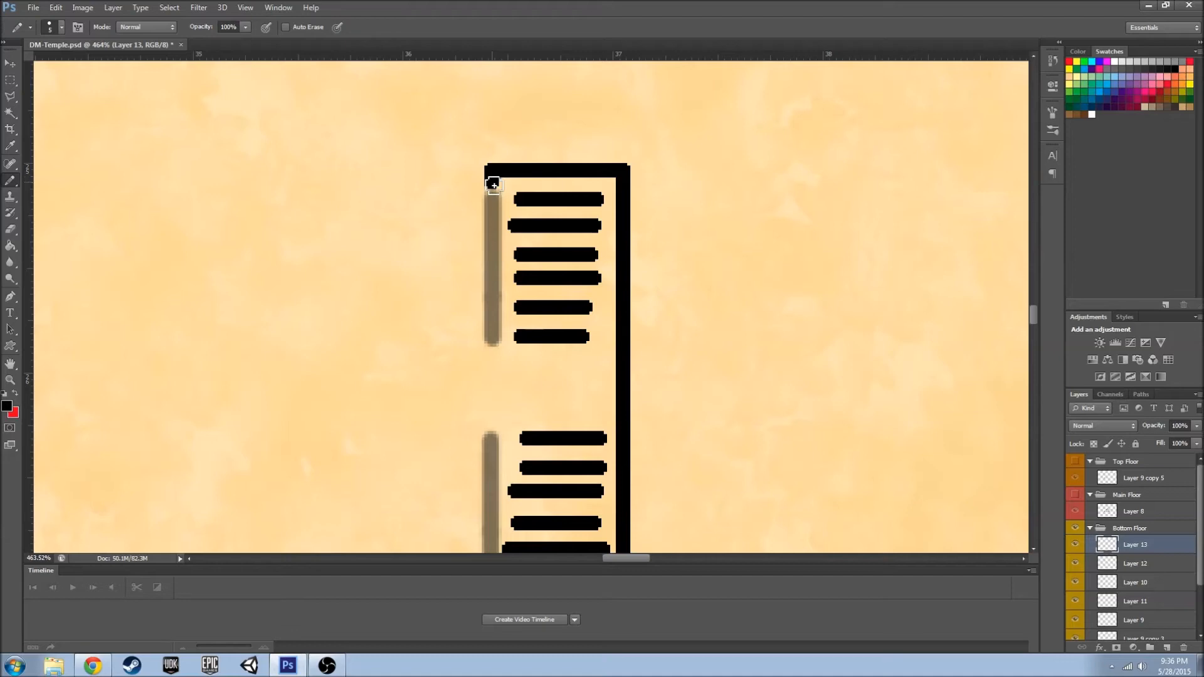
- Erase the edge of the Main Floor block next to the upper stair treads on Layer 8 and save the document
{"action": "scroll", "coordinate": [345, 329], "scroll_direction": "down", "scroll_amount": 4}
{"action": "left_click_drag", "start_coordinate": [653, 559], "coordinate": [624, 566]}
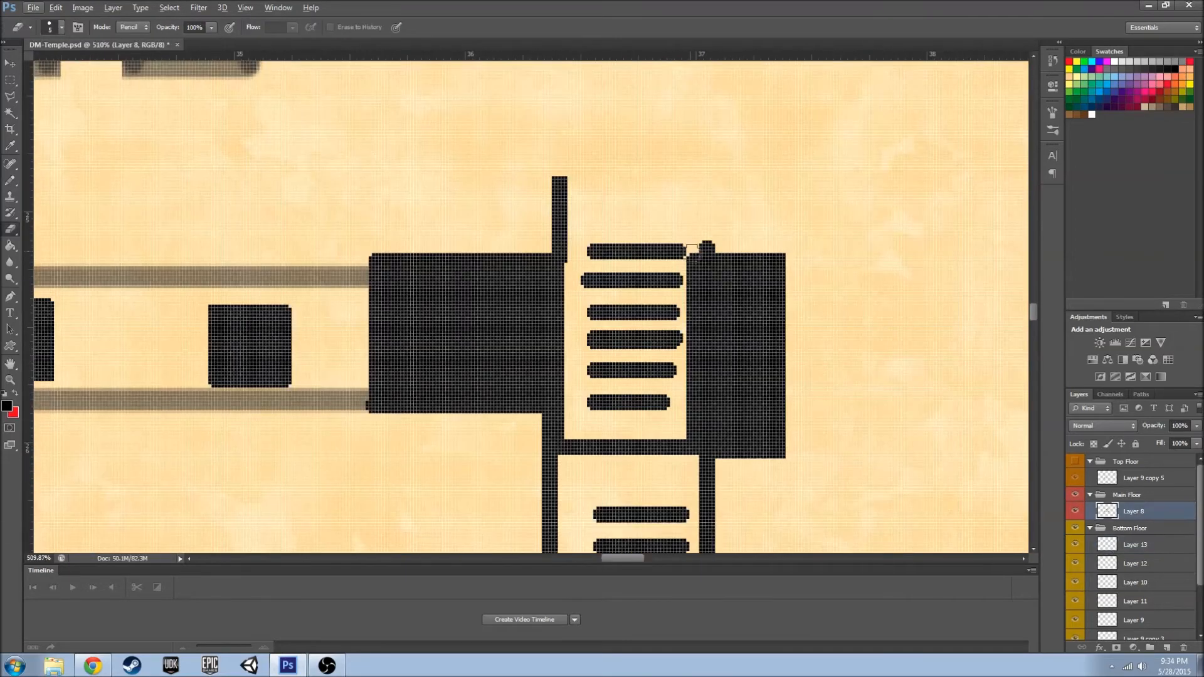
{"action": "left_click_drag", "start_coordinate": [692, 250], "coordinate": [694, 433]}
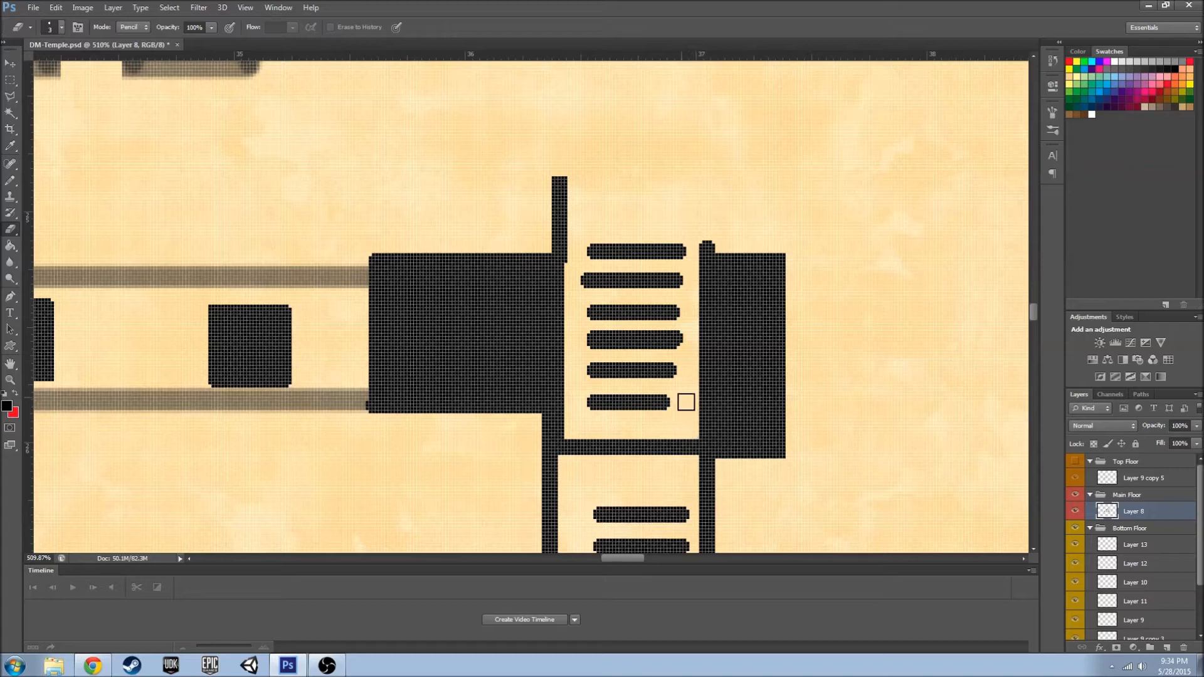
{"action": "key", "text": "ctrl+s"}
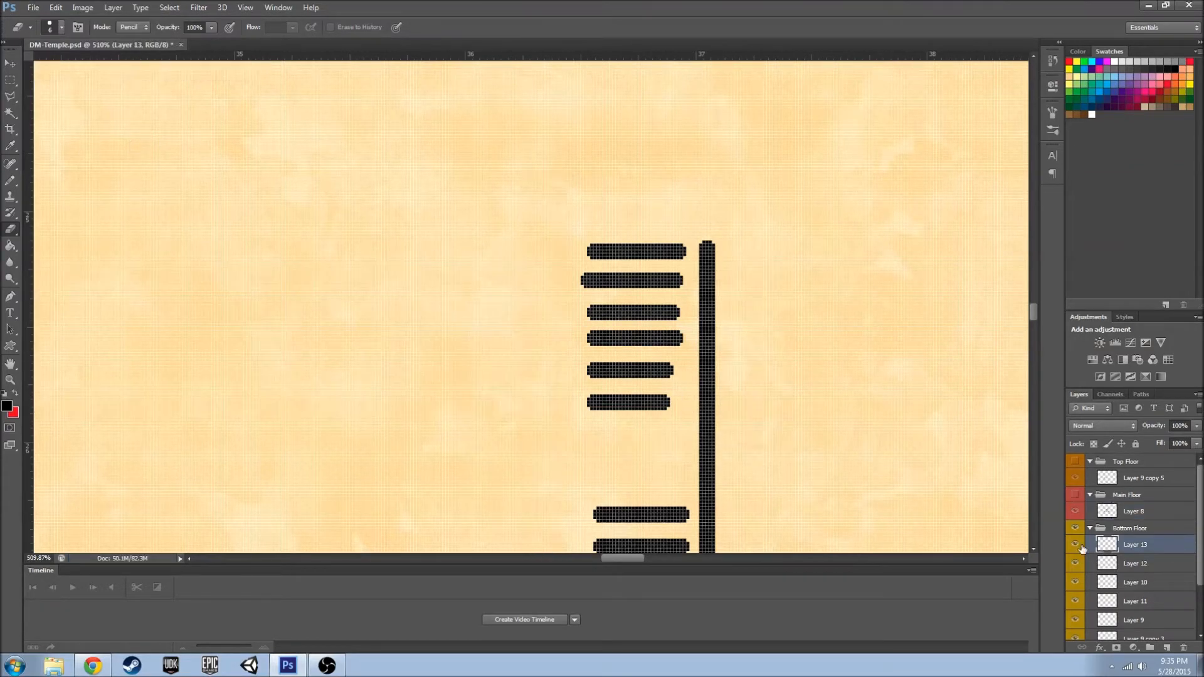
- Brush faint 50% opacity vertical lines beside the lower and upper stair flights on Layer 13
{"action": "left_click", "coordinate": [6, 233]}
{"action": "left_click", "coordinate": [10, 181]}
{"action": "scroll", "coordinate": [636, 421], "scroll_direction": "up", "scroll_amount": 7}
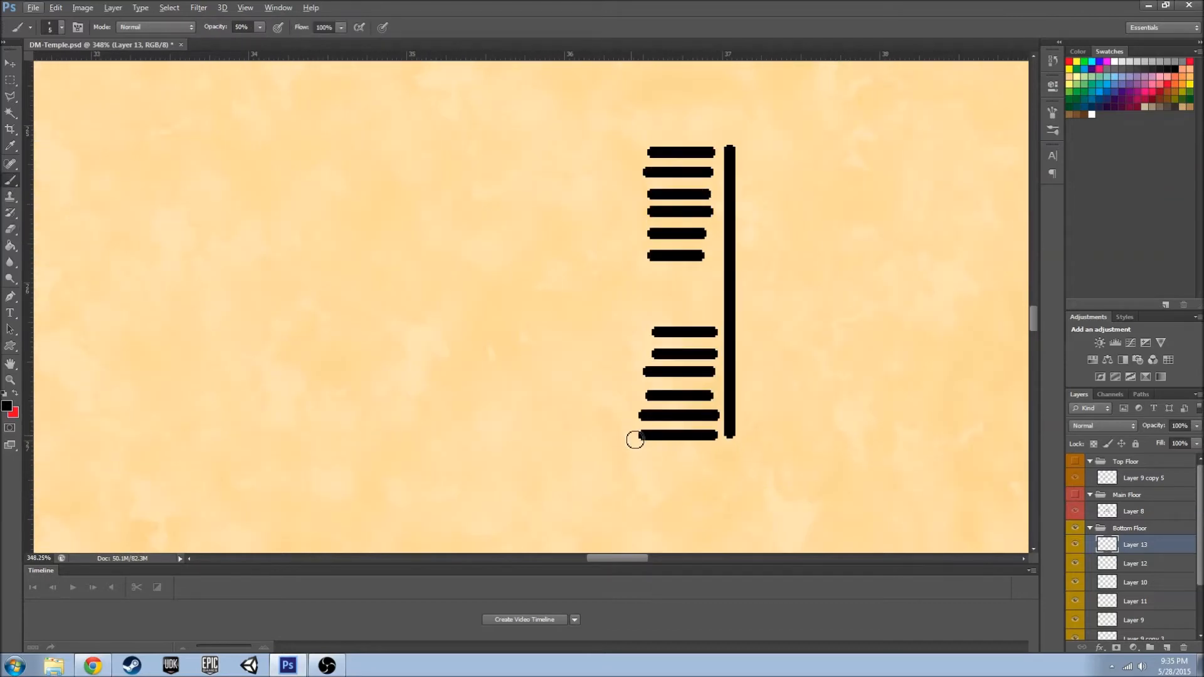
{"action": "left_click_drag", "start_coordinate": [630, 437], "coordinate": [630, 336]}
{"action": "left_click_drag", "start_coordinate": [632, 257], "coordinate": [631, 151]}
{"action": "scroll", "coordinate": [542, 277], "scroll_direction": "down", "scroll_amount": 4}
- Enclose the two stair flights with Pencil walls running from the long vertical wall at both ends
{"action": "key", "text": "shift+b"}
{"action": "scroll", "coordinate": [634, 521], "scroll_direction": "up", "scroll_amount": 7}
{"action": "left_click_drag", "start_coordinate": [627, 458], "coordinate": [492, 457]}
{"action": "scroll", "coordinate": [624, 188], "scroll_direction": "up", "scroll_amount": 3}
{"action": "mouse_move", "coordinate": [623, 188]}
{"action": "left_mouse_down"}
{"action": "mouse_move", "coordinate": [492, 167]}
{"action": "mouse_move", "coordinate": [491, 194]}
{"action": "left_mouse_up"}
{"action": "scroll", "coordinate": [565, 351], "scroll_direction": "down", "scroll_amount": 5}
{"action": "scroll", "coordinate": [659, 574], "scroll_direction": "down", "scroll_amount": 2}
- Toggle the Main Floor group's visibility to compare both floors, and examine the stairwells on the map's eastern side
{"action": "left_click", "coordinate": [1075, 495]}
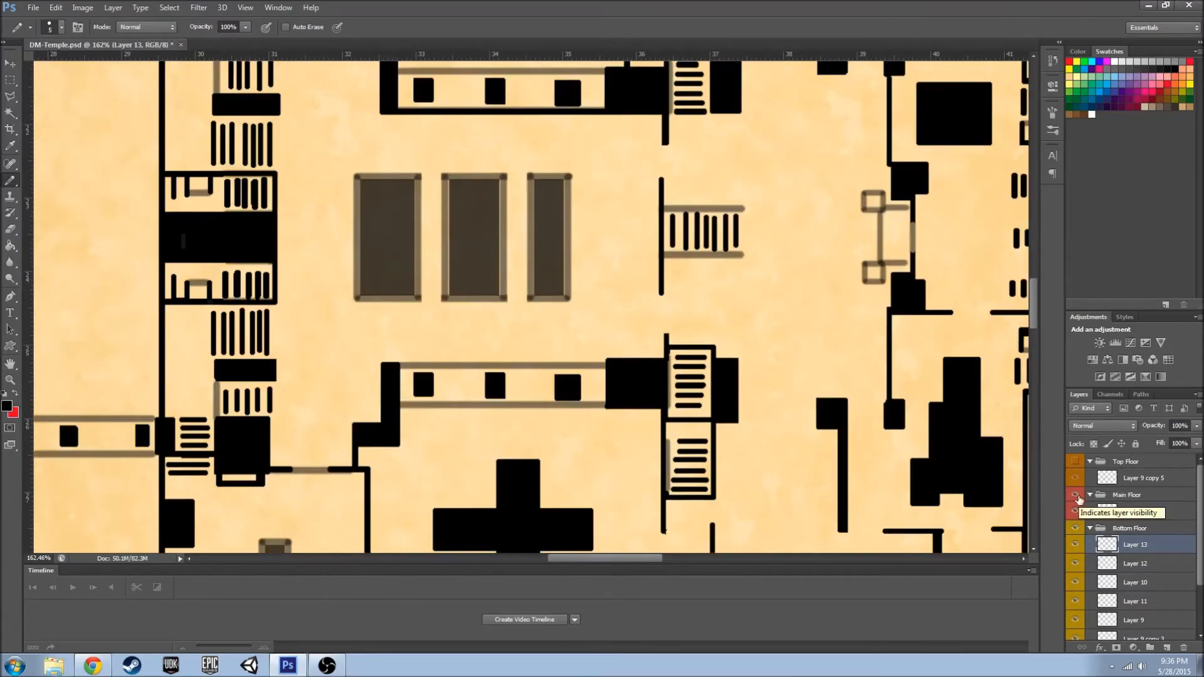
{"action": "left_click", "coordinate": [1075, 495]}
{"action": "scroll", "coordinate": [833, 473], "scroll_direction": "up", "scroll_amount": 3}
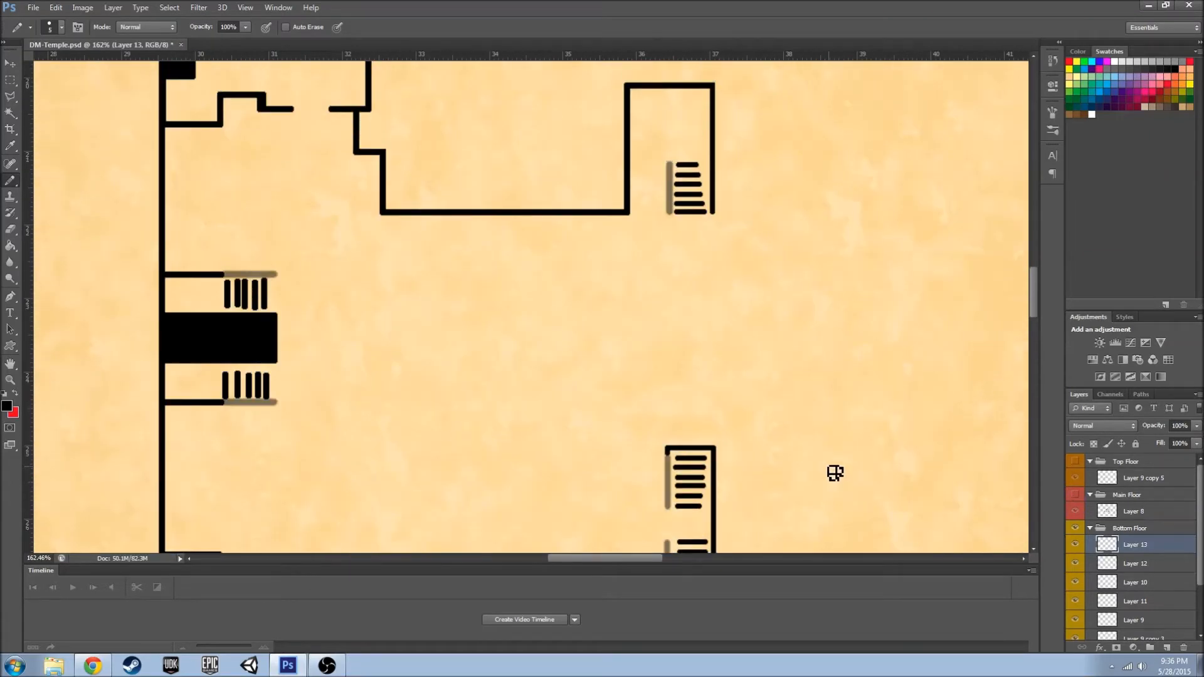
{"action": "scroll", "coordinate": [742, 420], "scroll_direction": "down", "scroll_amount": 2}
{"action": "scroll", "coordinate": [763, 437], "scroll_direction": "down", "scroll_amount": 2}
{"action": "left_click", "coordinate": [1076, 495]}
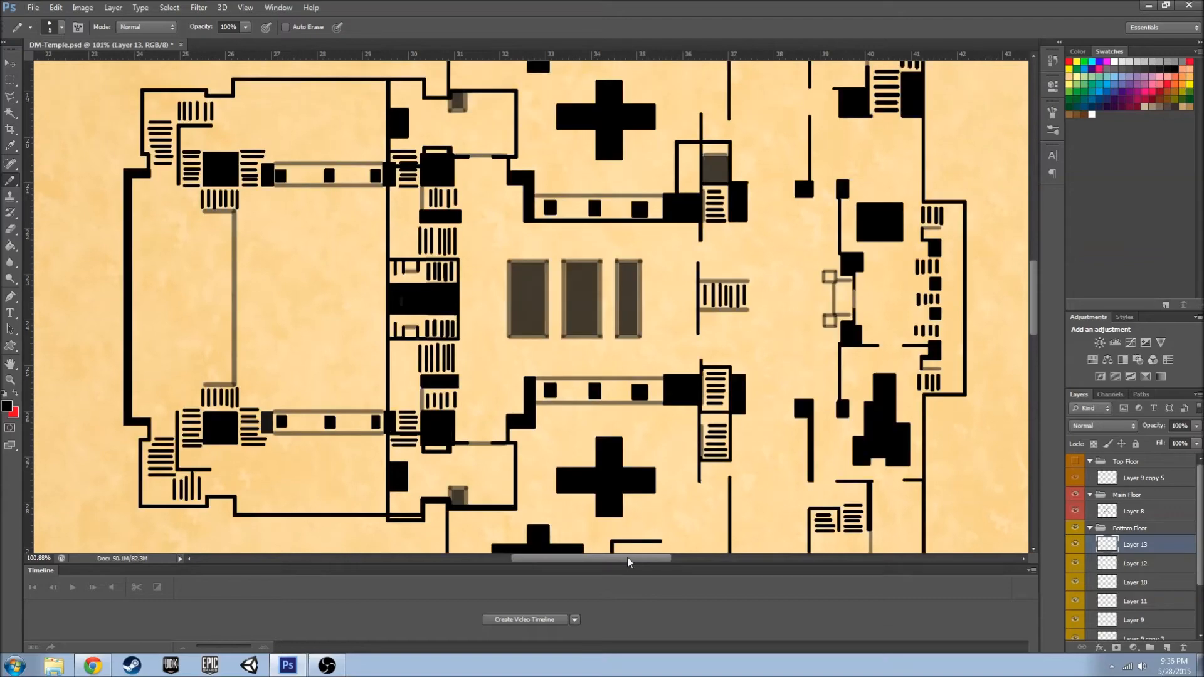
{"action": "left_click_drag", "start_coordinate": [627, 558], "coordinate": [662, 558]}
{"action": "scroll", "coordinate": [653, 274], "scroll_direction": "up", "scroll_amount": 4}
{"action": "scroll", "coordinate": [690, 189], "scroll_direction": "up", "scroll_amount": 5}
{"action": "scroll", "coordinate": [681, 194], "scroll_direction": "down", "scroll_amount": 4}
{"action": "scroll", "coordinate": [721, 196], "scroll_direction": "up", "scroll_amount": 5}
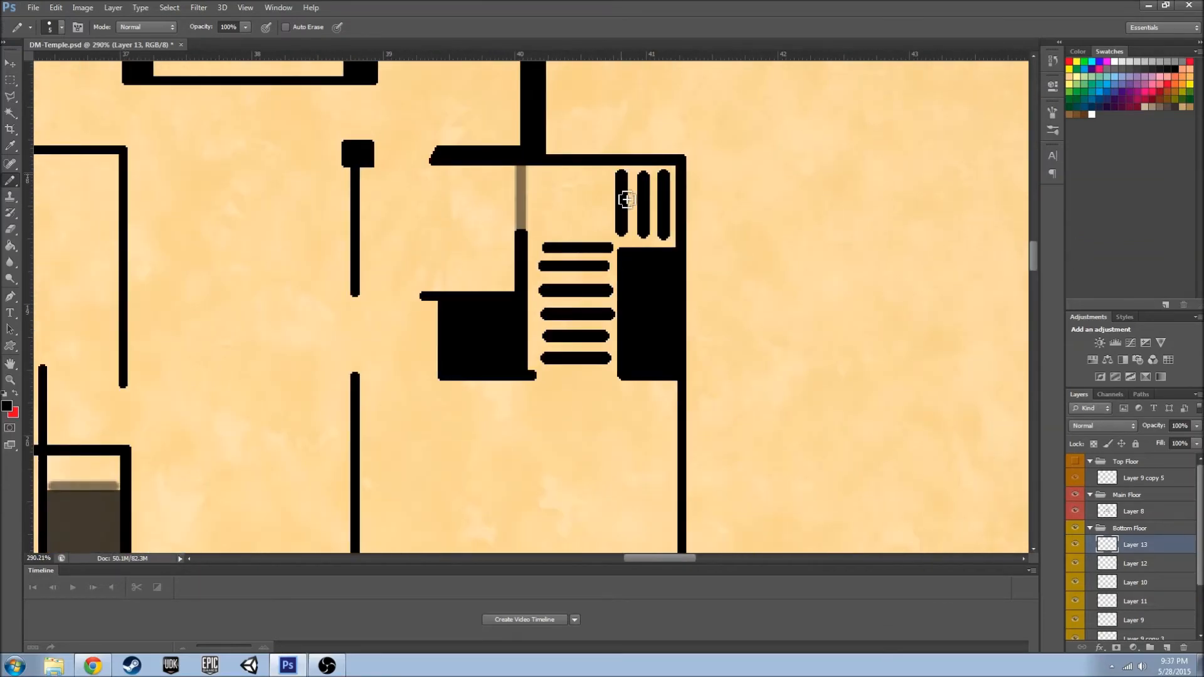
- Add a new layer in the Bottom Floor group and trace the four horizontal stair treads of the small southeastern stairwell
{"action": "scroll", "coordinate": [537, 351], "scroll_direction": "down", "scroll_amount": 7}
{"action": "left_click", "coordinate": [1166, 647]}
{"action": "scroll", "coordinate": [500, 487], "scroll_direction": "up", "scroll_amount": 10}
{"action": "left_click_drag", "start_coordinate": [464, 361], "coordinate": [527, 361]}
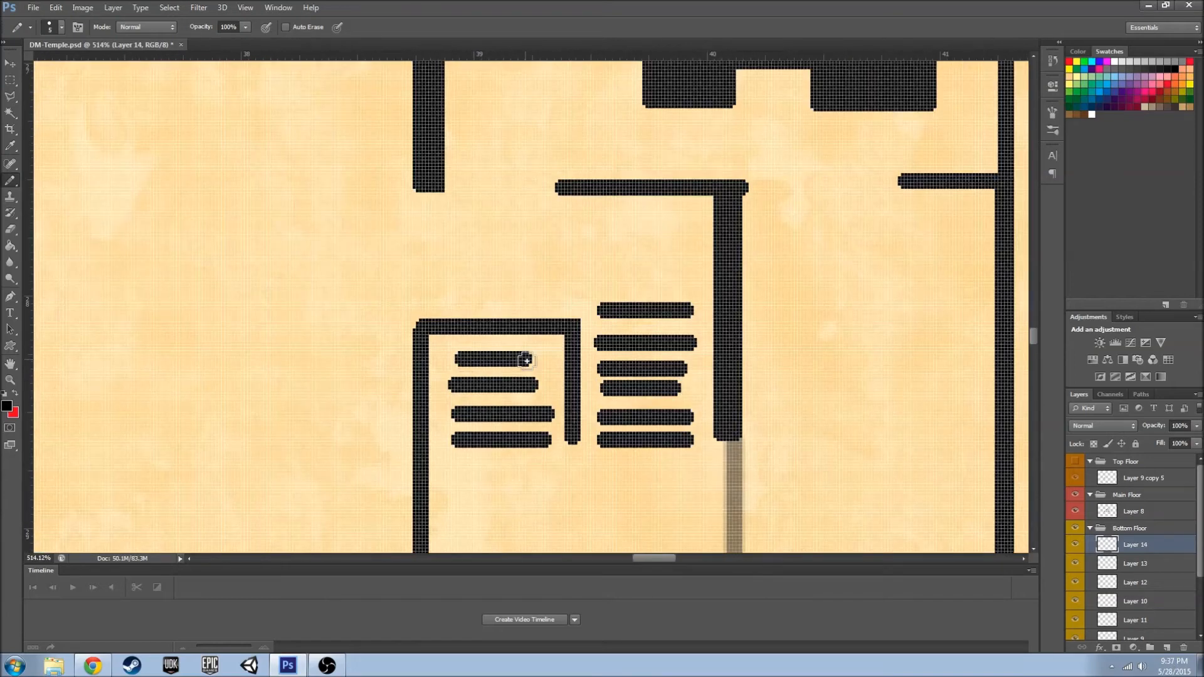
{"action": "left_click_drag", "start_coordinate": [457, 412], "coordinate": [547, 414]}
{"action": "scroll", "coordinate": [358, 471], "scroll_direction": "down", "scroll_amount": 6}
{"action": "left_click_drag", "start_coordinate": [621, 559], "coordinate": [581, 559]}
{"action": "left_click", "coordinate": [1075, 495]}
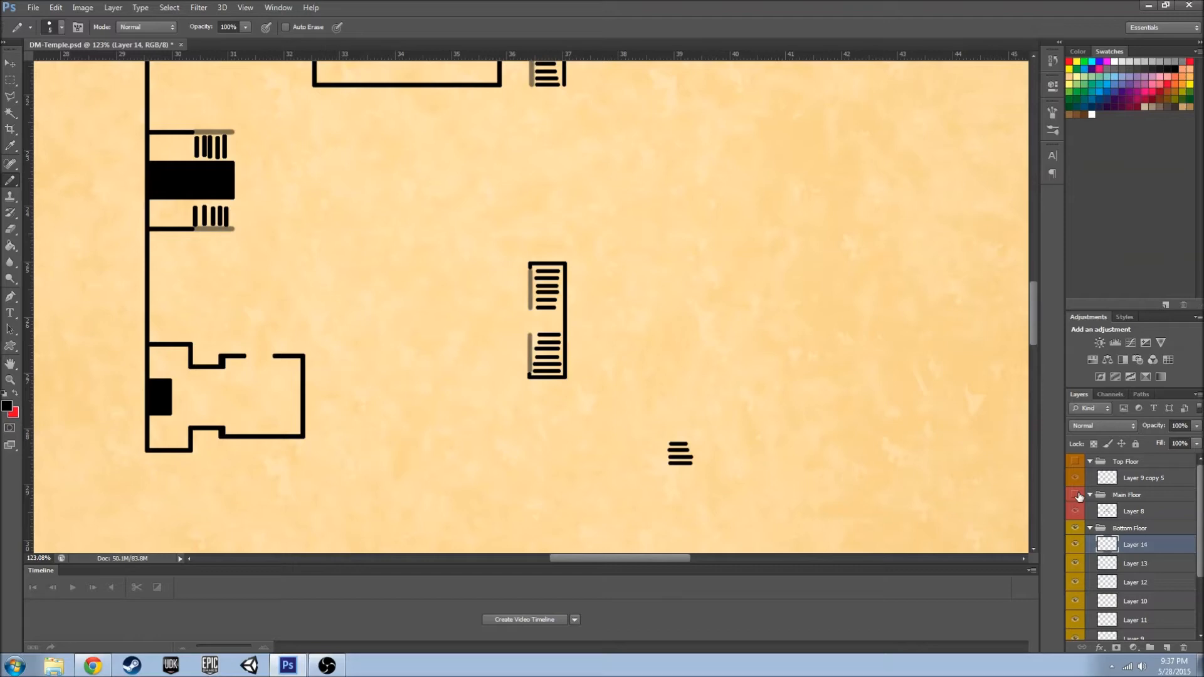
{"action": "scroll", "coordinate": [751, 424], "scroll_direction": "up", "scroll_amount": 4}
{"action": "left_click", "coordinate": [1075, 495]}
- Draw an L-shaped wall along the top of the northeastern black block, extending past the outer wall and turning down
{"action": "left_click_drag", "start_coordinate": [608, 558], "coordinate": [643, 576]}
{"action": "scroll", "coordinate": [547, 98], "scroll_direction": "up", "scroll_amount": 5}
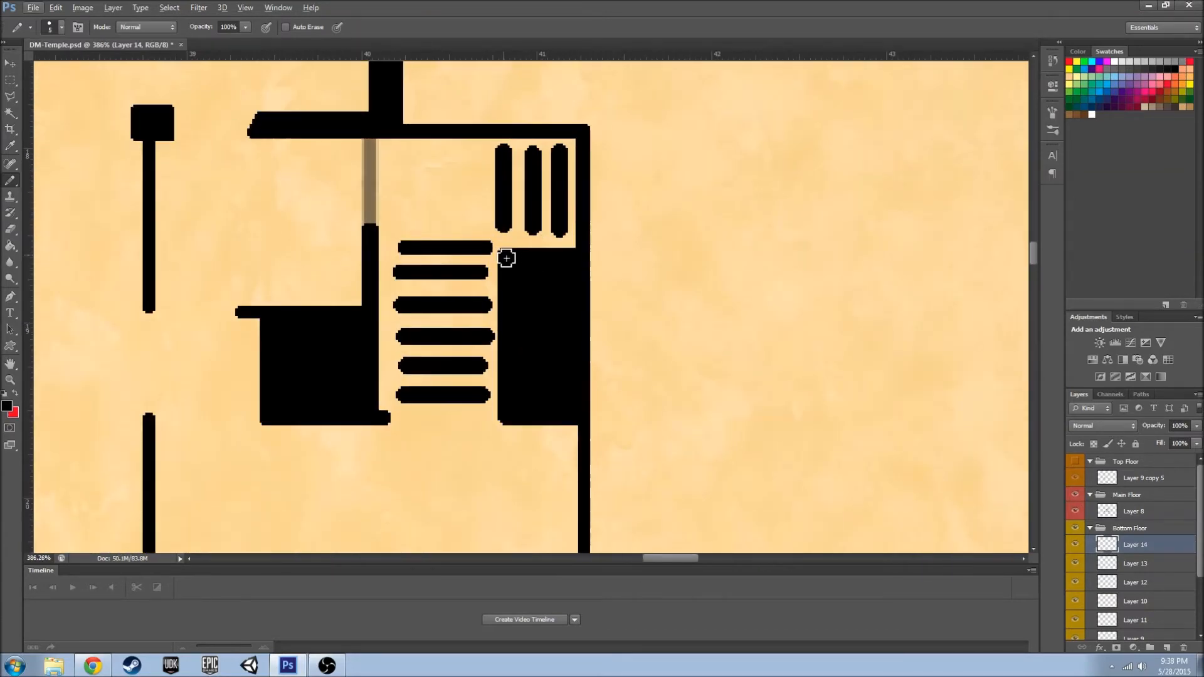
{"action": "mouse_move", "coordinate": [593, 255]}
{"action": "left_mouse_down"}
{"action": "mouse_move", "coordinate": [627, 260]}
{"action": "mouse_move", "coordinate": [623, 309]}
{"action": "left_mouse_up"}
{"action": "scroll", "coordinate": [524, 224], "scroll_direction": "up", "scroll_amount": 1}
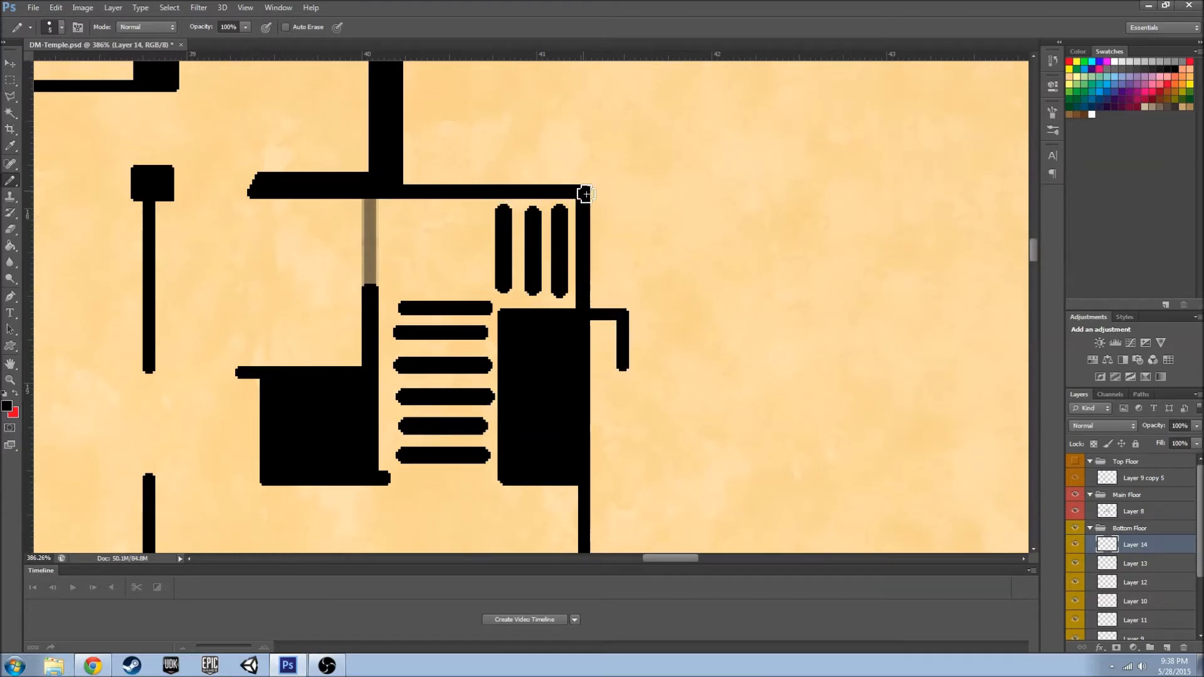
- Draw a horizontal wall above the three vertical stair treads, extending past the outer wall
{"action": "mouse_move", "coordinate": [584, 193]}
{"action": "left_mouse_down"}
{"action": "mouse_move", "coordinate": [629, 196]}
{"action": "mouse_move", "coordinate": [616, 293]}
{"action": "mouse_move", "coordinate": [613, 192]}
{"action": "mouse_move", "coordinate": [558, 195]}
{"action": "mouse_move", "coordinate": [627, 192]}
{"action": "left_mouse_up"}
{"action": "key", "text": "ctrl+z"}
{"action": "key", "text": "ctrl+z"}
{"action": "key", "text": "ctrl+z"}
{"action": "left_click_drag", "start_coordinate": [502, 194], "coordinate": [625, 193]}
{"action": "left_click_drag", "start_coordinate": [623, 194], "coordinate": [622, 315]}
{"action": "key", "text": "ctrl+z"}
{"action": "mouse_move", "coordinate": [629, 195]}
{"action": "left_mouse_down"}
{"action": "mouse_move", "coordinate": [627, 327]}
{"action": "mouse_move", "coordinate": [628, 200]}
{"action": "left_mouse_up"}
{"action": "key", "text": "ctrl+z"}
{"action": "key", "text": "ctrl+z"}
{"action": "key", "text": "ctrl+z"}
{"action": "left_click_drag", "start_coordinate": [626, 331], "coordinate": [625, 194]}
{"action": "key", "text": "ctrl+z"}
- Hide the Main Floor group and erase the overhanging left end of the wall above the three vertical treads
{"action": "left_click", "coordinate": [1075, 495]}
{"action": "left_click", "coordinate": [1075, 495]}
{"action": "left_click", "coordinate": [1075, 495]}
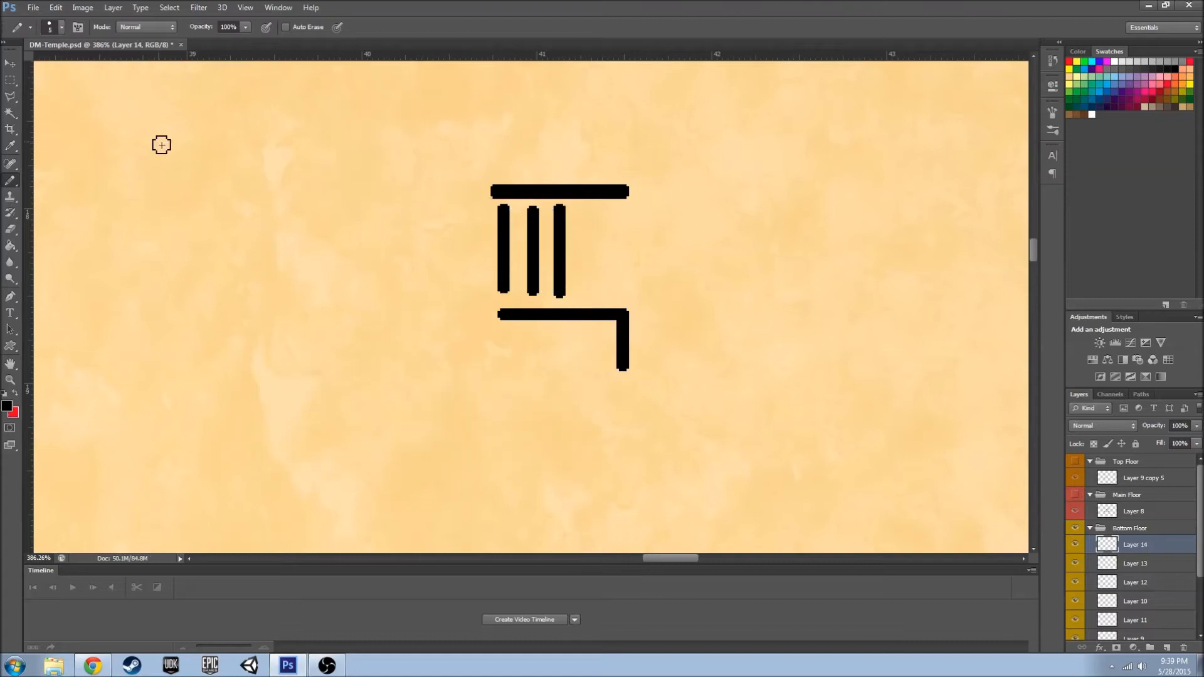
{"action": "key", "text": "e"}
{"action": "left_click", "coordinate": [494, 191]}
{"action": "scroll", "coordinate": [489, 198], "scroll_direction": "up", "scroll_amount": 3}
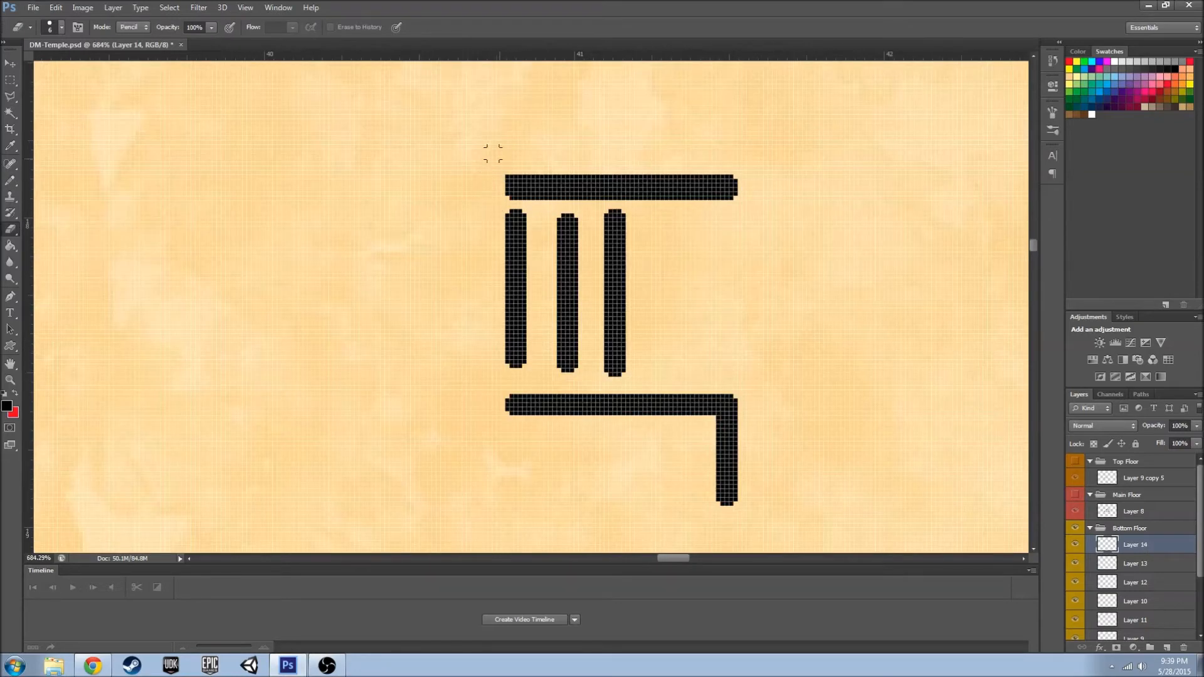
- Draw a short vertical wall upward from the right end of the wall above the three treads
{"action": "scroll", "coordinate": [437, 252], "scroll_direction": "down", "scroll_amount": 5}
{"action": "scroll", "coordinate": [540, 251], "scroll_direction": "up", "scroll_amount": 2}
{"action": "key", "text": "b"}
{"action": "left_click_drag", "start_coordinate": [557, 242], "coordinate": [557, 183]}
{"action": "scroll", "coordinate": [574, 308], "scroll_direction": "down", "scroll_amount": 4}
{"action": "scroll", "coordinate": [574, 308], "scroll_direction": "down", "scroll_amount": 5}
{"action": "scroll", "coordinate": [521, 344], "scroll_direction": "down", "scroll_amount": 1}
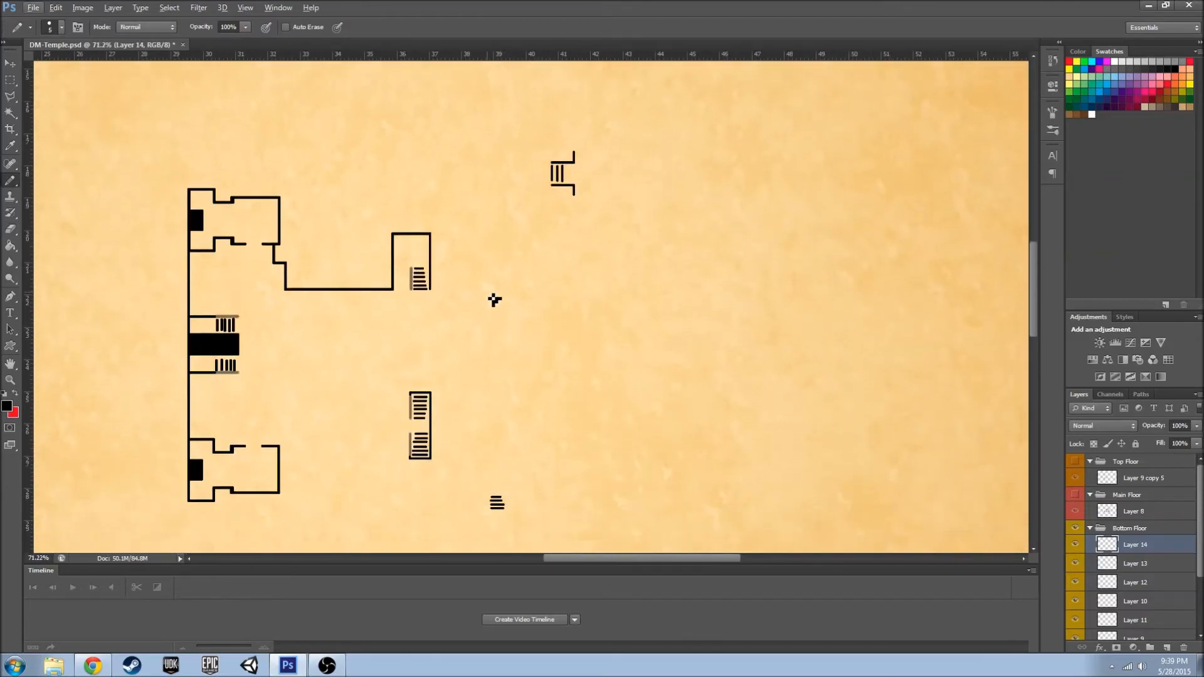
{"action": "scroll", "coordinate": [909, 383], "scroll_direction": "up", "scroll_amount": 1}
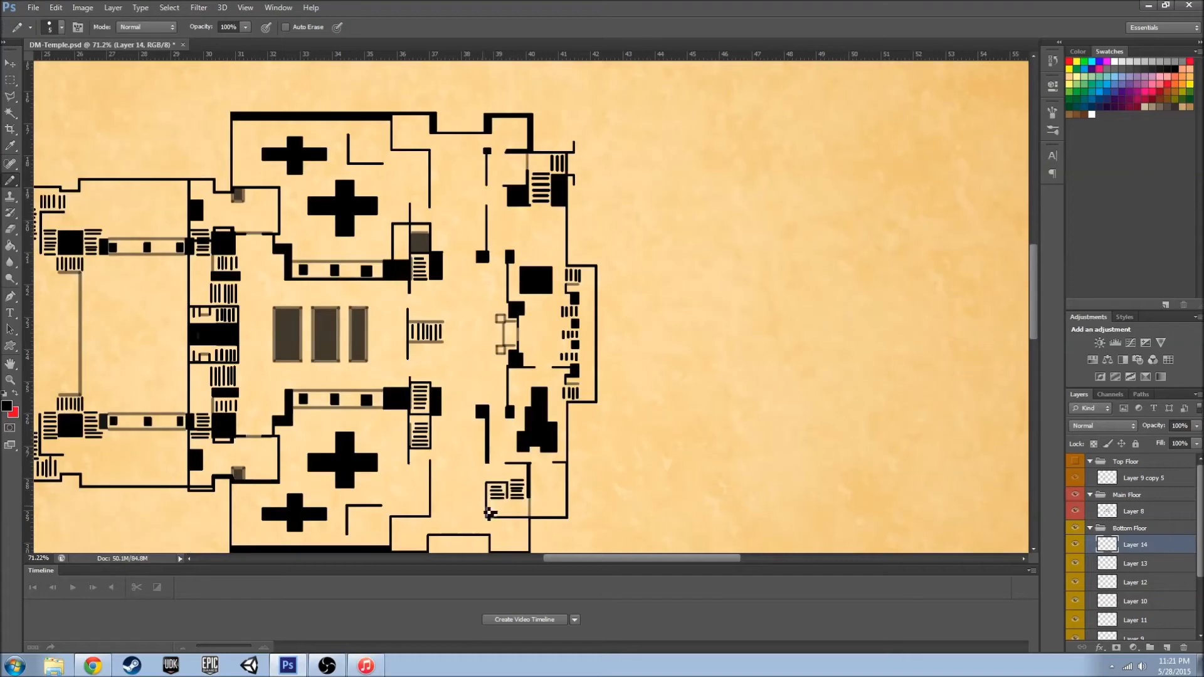
- Add a new layer in the Bottom Floor group and draw the right, top and left walls around the four-tread southeastern staircase
{"action": "scroll", "coordinate": [533, 480], "scroll_direction": "up", "scroll_amount": 5}
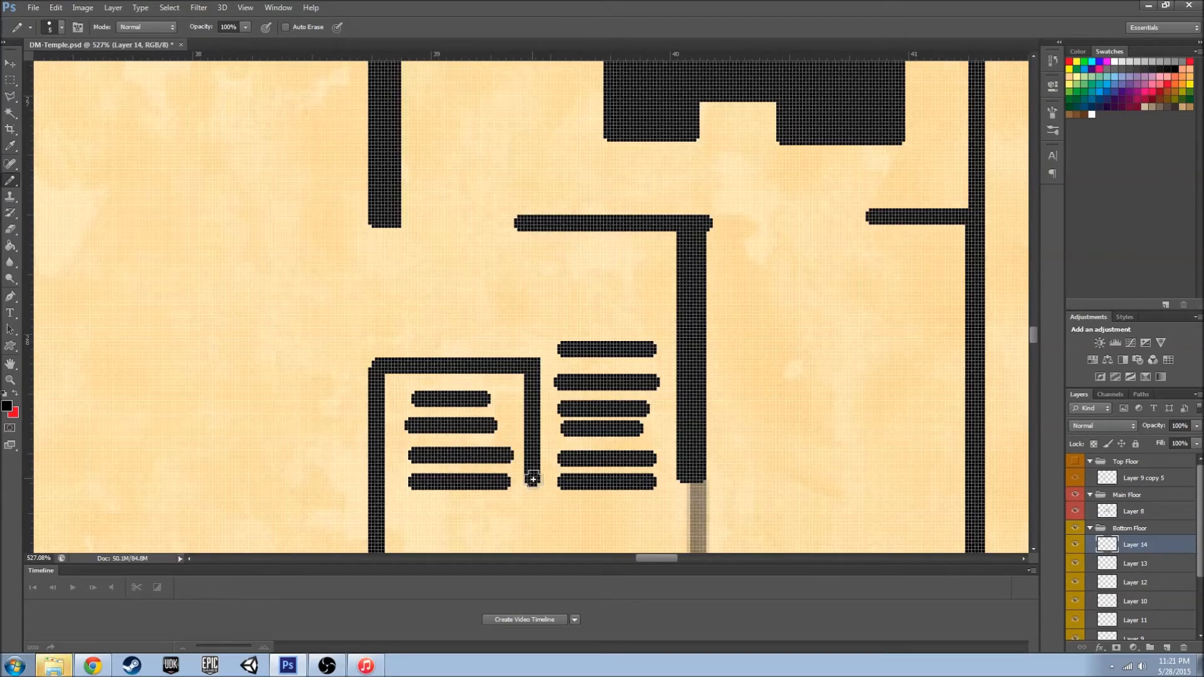
{"action": "left_click", "coordinate": [1167, 647]}
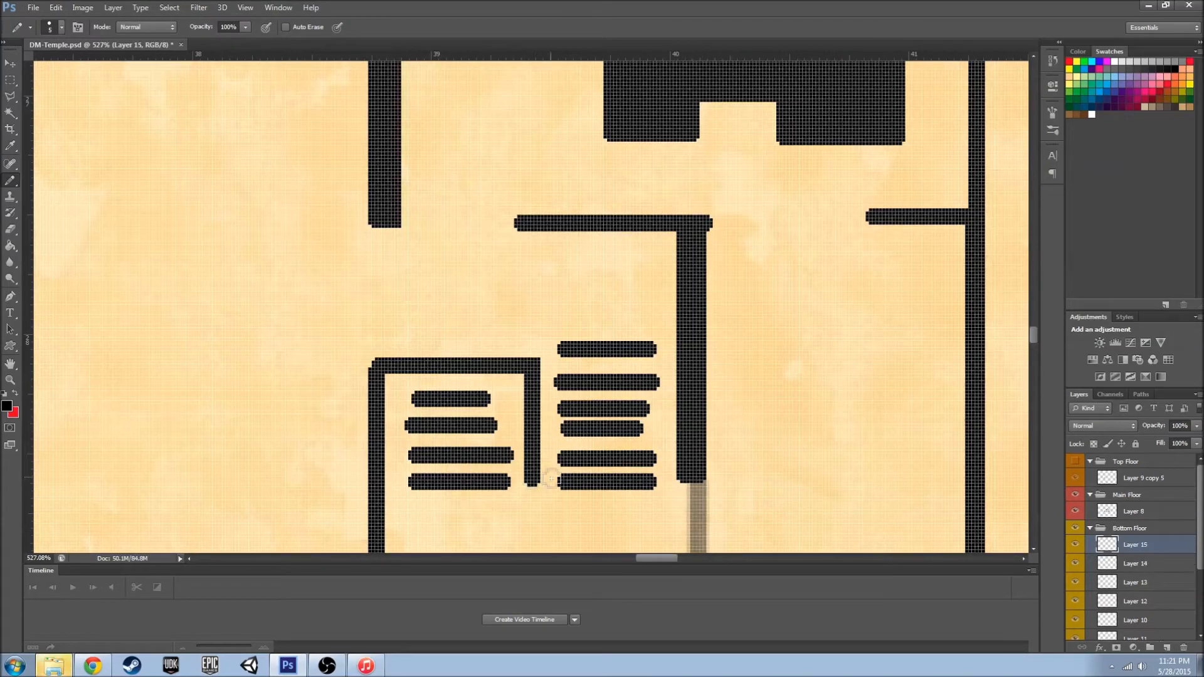
{"action": "left_click", "coordinate": [532, 368]}
{"action": "left_click", "coordinate": [377, 368]}
{"action": "scroll", "coordinate": [383, 513], "scroll_direction": "down", "scroll_amount": 2}
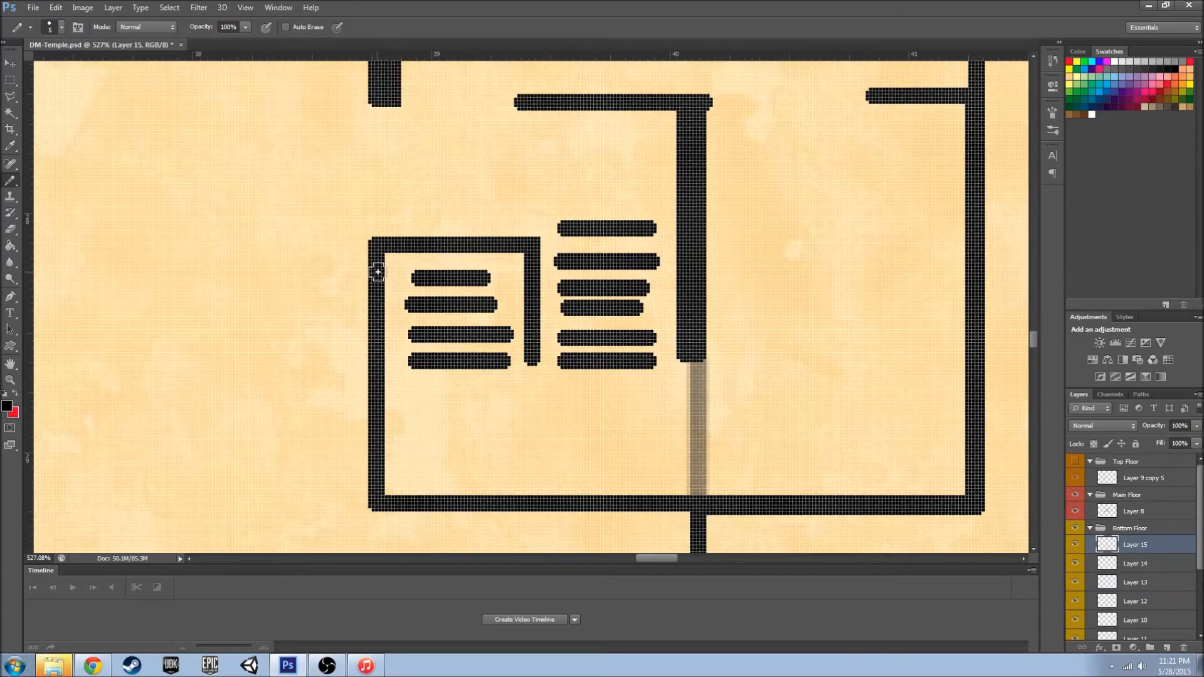
{"action": "scroll", "coordinate": [401, 299], "scroll_direction": "down", "scroll_amount": 4}
{"action": "scroll", "coordinate": [465, 410], "scroll_direction": "up", "scroll_amount": 1}
{"action": "left_click_drag", "start_coordinate": [675, 558], "coordinate": [659, 558]}
{"action": "scroll", "coordinate": [659, 483], "scroll_direction": "up", "scroll_amount": 3}
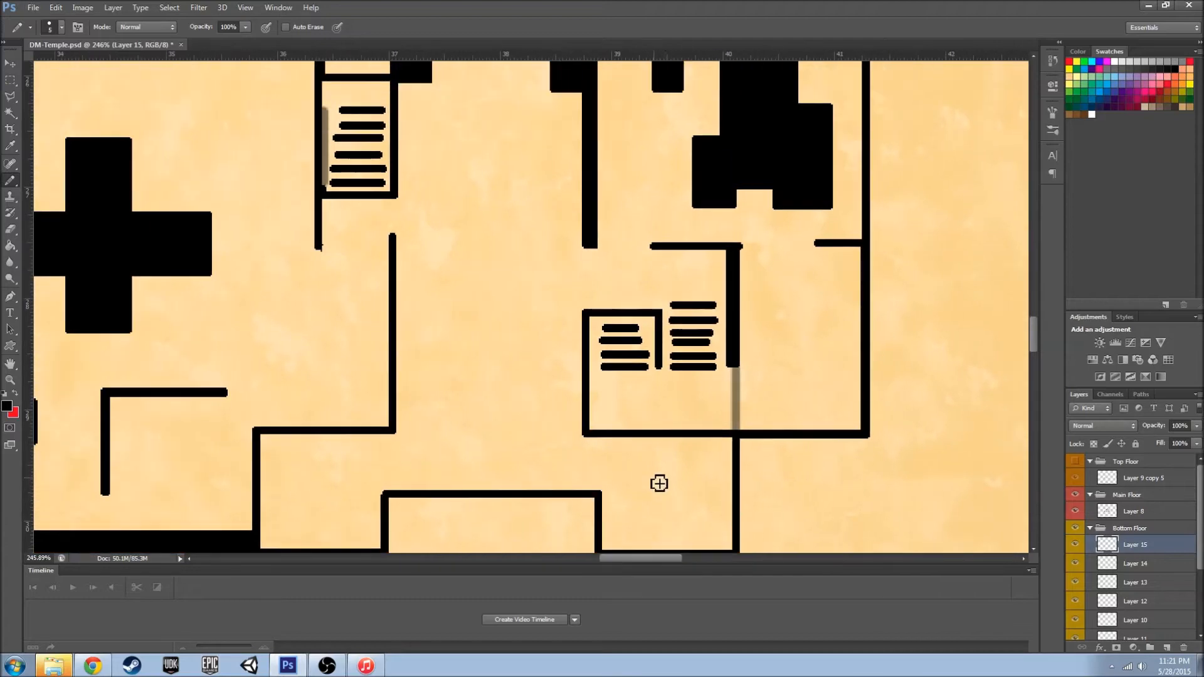
- Hide the Main Floor group and brush a 50% opacity horizontal line across the width of the small southeastern stairwell
{"action": "left_click", "coordinate": [10, 180]}
{"action": "scroll", "coordinate": [647, 320], "scroll_direction": "up", "scroll_amount": 7}
{"action": "left_click", "coordinate": [1075, 494]}
{"action": "left_click_drag", "start_coordinate": [409, 281], "coordinate": [690, 279]}
{"action": "scroll", "coordinate": [557, 306], "scroll_direction": "down", "scroll_amount": 10}
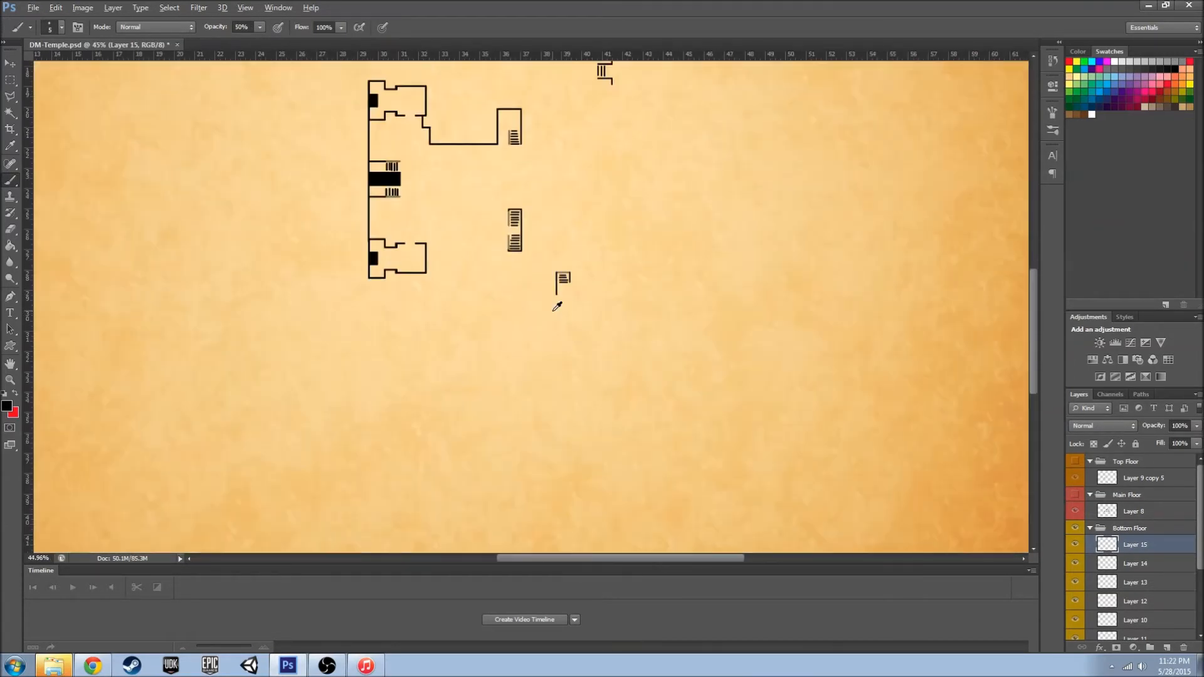
{"action": "scroll", "coordinate": [557, 306], "scroll_direction": "up", "scroll_amount": 3}
{"action": "scroll", "coordinate": [185, 298], "scroll_direction": "up", "scroll_amount": 3}
{"action": "scroll", "coordinate": [442, 385], "scroll_direction": "up", "scroll_amount": 2}
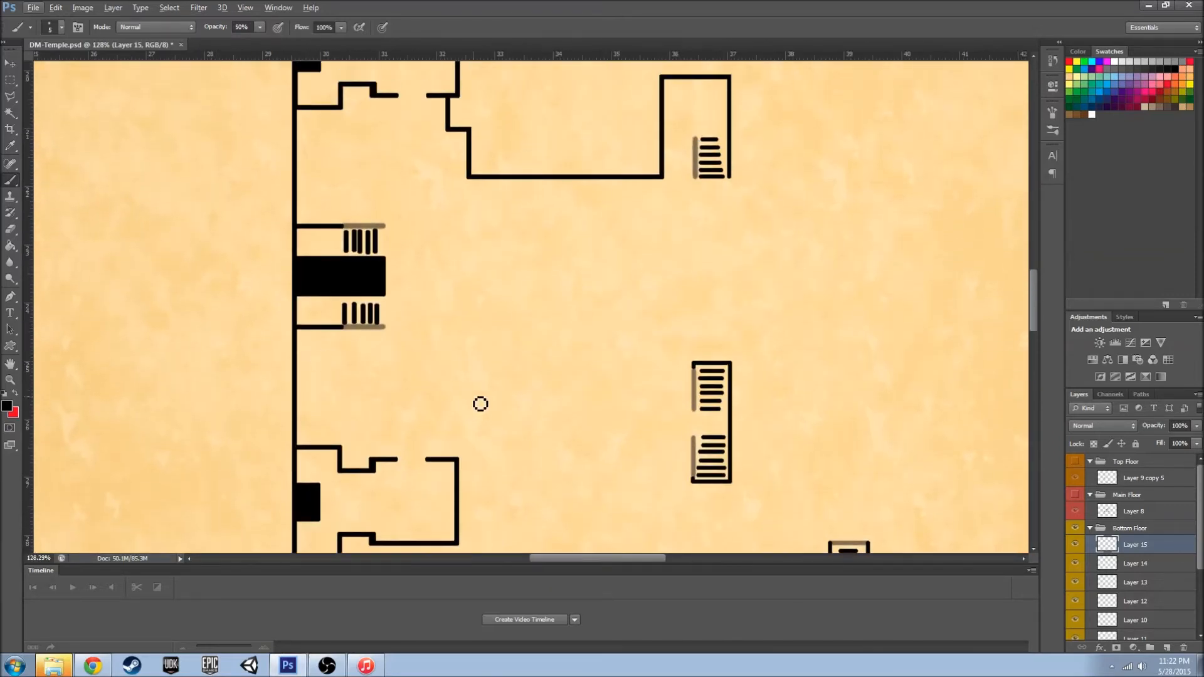
- With the Pencil, draw a horizontal line crossing a tall narrow rectangle in the open area above the lower western room
{"action": "right_click", "coordinate": [10, 180]}
{"action": "left_click", "coordinate": [53, 193]}
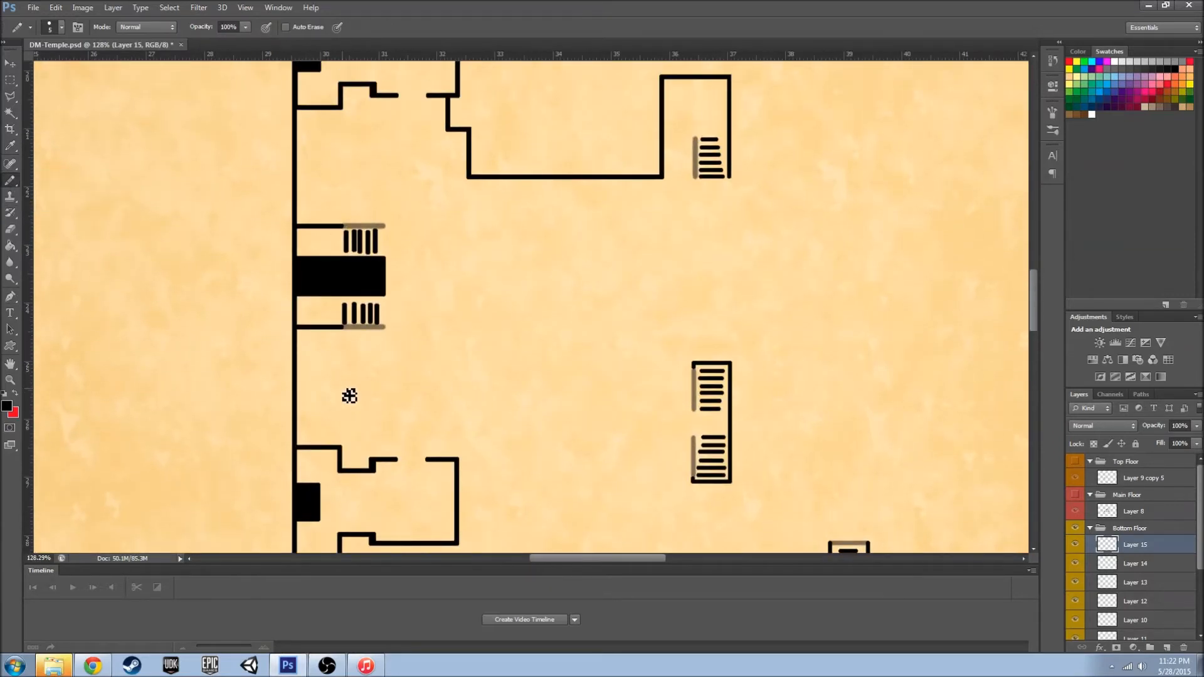
{"action": "left_click_drag", "start_coordinate": [339, 384], "coordinate": [451, 384]}
{"action": "mouse_move", "coordinate": [396, 355]}
{"action": "left_mouse_down"}
{"action": "mouse_move", "coordinate": [391, 419]}
{"action": "mouse_move", "coordinate": [407, 419]}
{"action": "mouse_move", "coordinate": [407, 355]}
{"action": "mouse_move", "coordinate": [388, 355]}
{"action": "mouse_move", "coordinate": [386, 419]}
{"action": "left_mouse_up"}
{"action": "scroll", "coordinate": [394, 425], "scroll_direction": "up", "scroll_amount": 5}
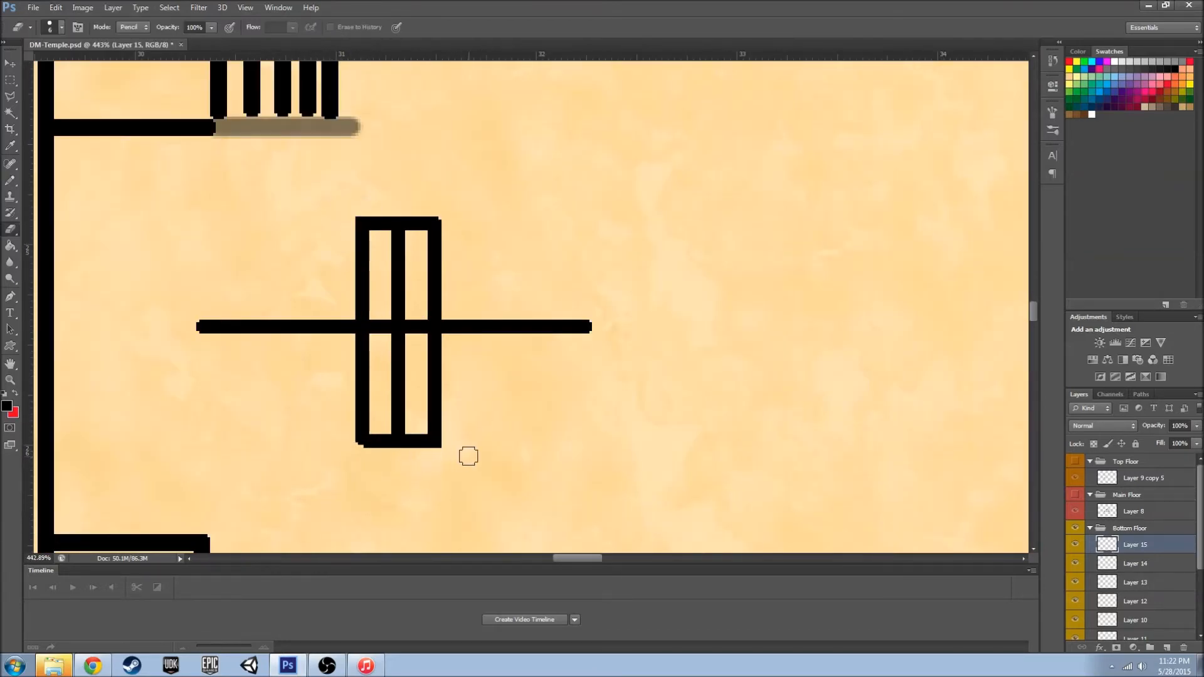
- Fill the four empty sections of the tall rectangle with black using the Paint Bucket
{"action": "key", "text": "g"}
{"action": "left_click", "coordinate": [417, 395]}
{"action": "left_click", "coordinate": [380, 382]}
{"action": "left_click", "coordinate": [416, 294]}
{"action": "left_click", "coordinate": [380, 292]}
- Outline a horizontal bar around the crossing line and fill its four sections black to form a solid cross
{"action": "key", "text": "b"}
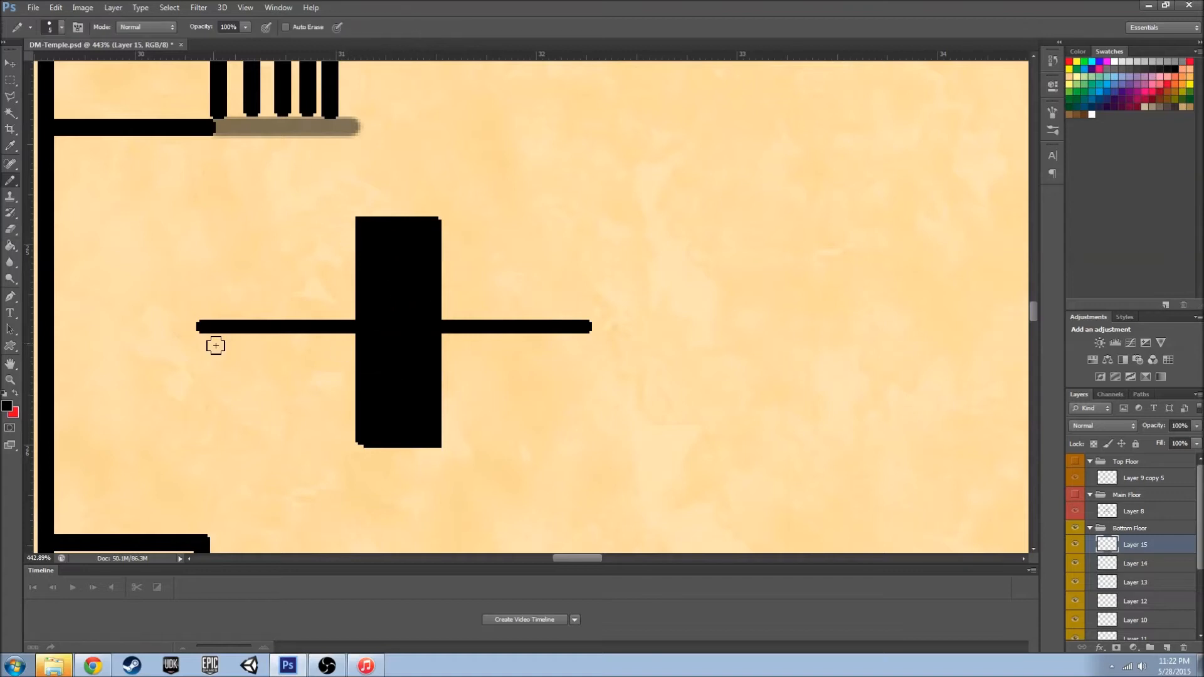
{"action": "mouse_move", "coordinate": [206, 328]}
{"action": "left_mouse_down"}
{"action": "mouse_move", "coordinate": [206, 361]}
{"action": "mouse_move", "coordinate": [578, 354]}
{"action": "mouse_move", "coordinate": [590, 292]}
{"action": "mouse_move", "coordinate": [204, 301]}
{"action": "mouse_move", "coordinate": [275, 368]}
{"action": "mouse_move", "coordinate": [206, 364]}
{"action": "mouse_move", "coordinate": [589, 365]}
{"action": "left_mouse_up"}
{"action": "key", "text": "g"}
{"action": "left_click", "coordinate": [527, 344]}
{"action": "left_click", "coordinate": [511, 309]}
{"action": "left_click", "coordinate": [321, 310]}
{"action": "left_click", "coordinate": [322, 344]}
{"action": "scroll", "coordinate": [446, 377], "scroll_direction": "down", "scroll_amount": 5}
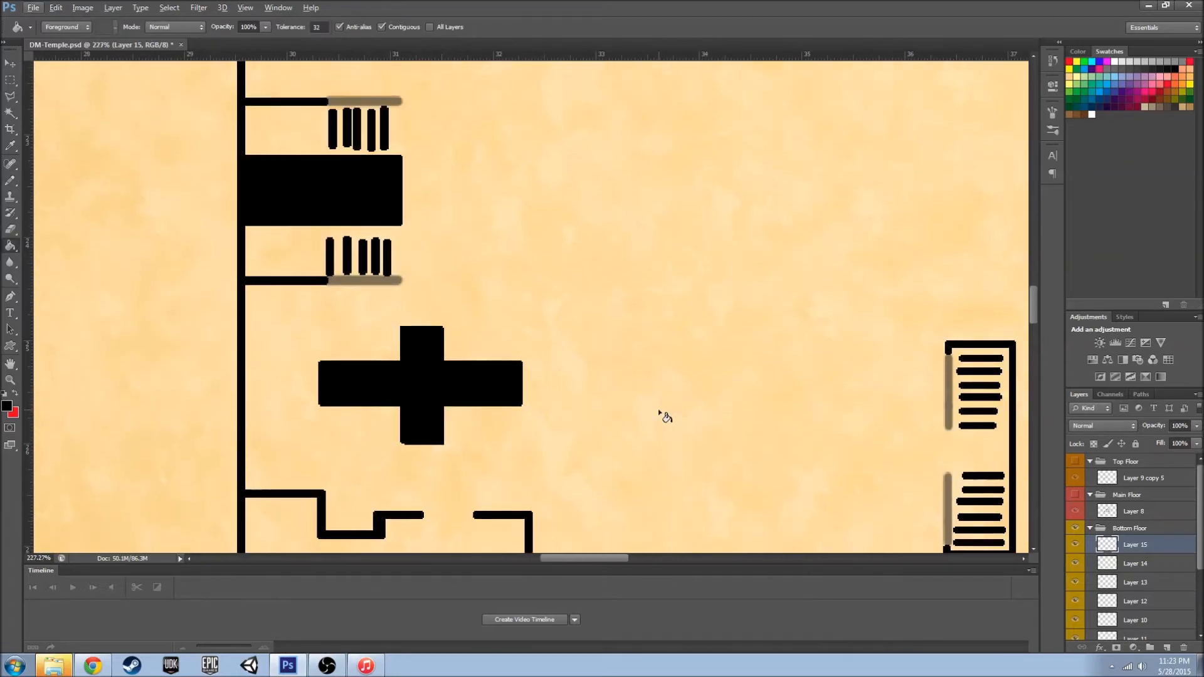
- Select the black cross with the rectangular marquee and paste a copy of it onto a new layer
{"action": "scroll", "coordinate": [828, 483], "scroll_direction": "down", "scroll_amount": 8}
{"action": "scroll", "coordinate": [1104, 559], "scroll_direction": "down", "scroll_amount": 1}
{"action": "scroll", "coordinate": [755, 466], "scroll_direction": "up", "scroll_amount": 5}
{"action": "key", "text": "m"}
{"action": "left_click_drag", "start_coordinate": [416, 326], "coordinate": [771, 516]}
{"action": "key", "text": "ctrl+c"}
{"action": "key", "text": "ctrl+v"}
{"action": "key", "text": "v"}
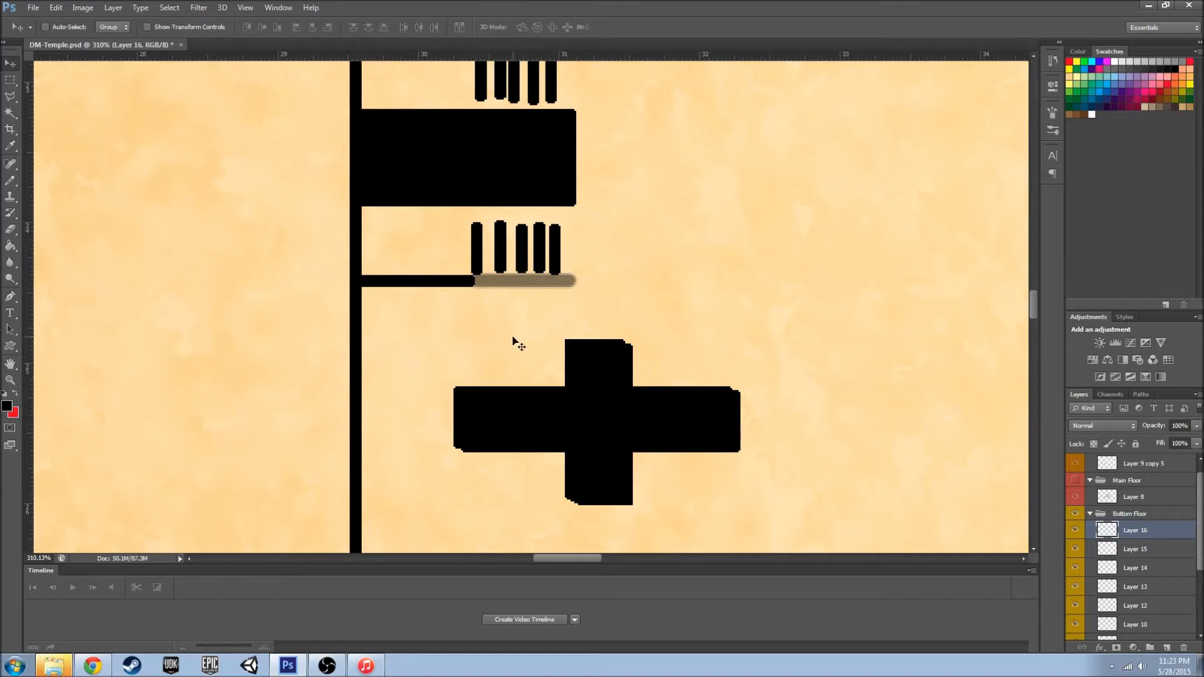
- Nudge the pasted cross down and right until it lines up with the original cross
{"action": "key", "text": "Down"}
{"action": "key", "text": "Down"}
{"action": "key", "text": "Right"}
{"action": "key", "text": "Right"}
{"action": "key", "text": "Right"}
{"action": "key", "text": "Right"}
{"action": "key", "text": "Right"}
{"action": "key", "text": "Left"}
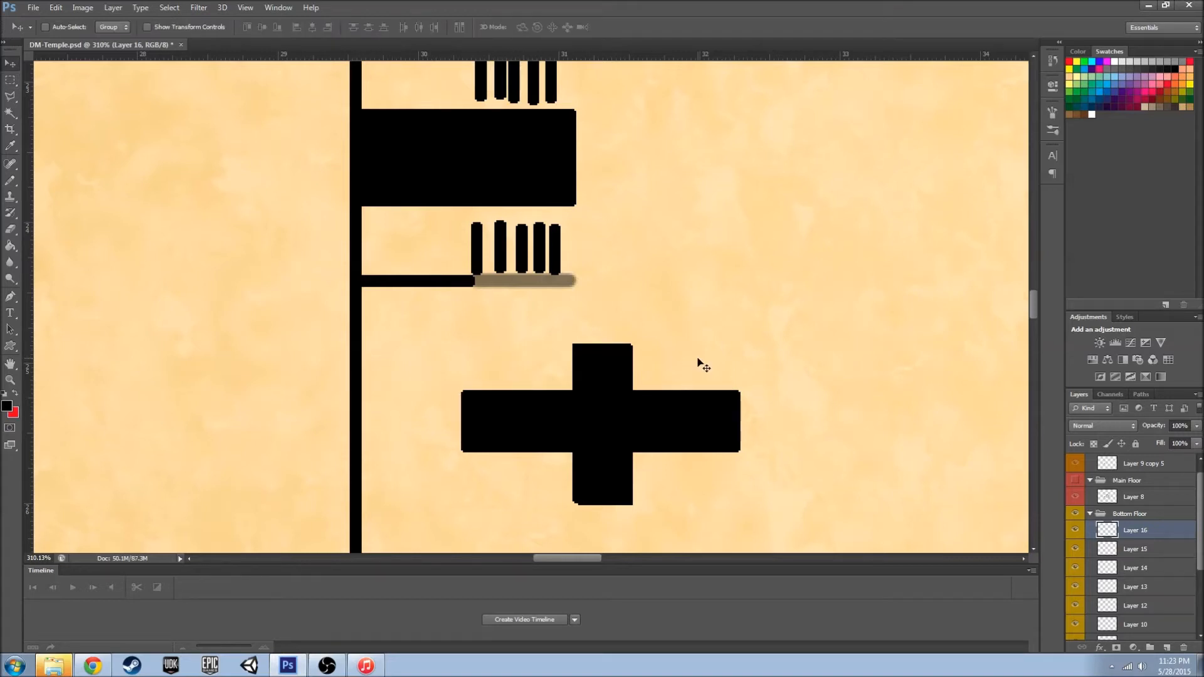
{"action": "scroll", "coordinate": [698, 363], "scroll_direction": "down", "scroll_amount": 3}
{"action": "scroll", "coordinate": [698, 363], "scroll_direction": "up", "scroll_amount": 1}
{"action": "left_click_drag", "start_coordinate": [645, 453], "coordinate": [641, 161]}
{"action": "key", "text": "ctrl+alt+z"}
{"action": "key", "text": "ctrl+alt+z"}
{"action": "key", "text": "ctrl+alt+z"}
- Realign the pasted cross vertically with the original, then move it straight up to the area above the upper western stairs
{"action": "key", "text": "Down"}
{"action": "key", "text": "Down"}
{"action": "key", "text": "Down"}
{"action": "key", "text": "Down"}
{"action": "key", "text": "Up"}
{"action": "key", "text": "Up"}
{"action": "key", "text": "Up"}
{"action": "key", "text": "Up"}
{"action": "key", "text": "Down"}
{"action": "key", "text": "Down"}
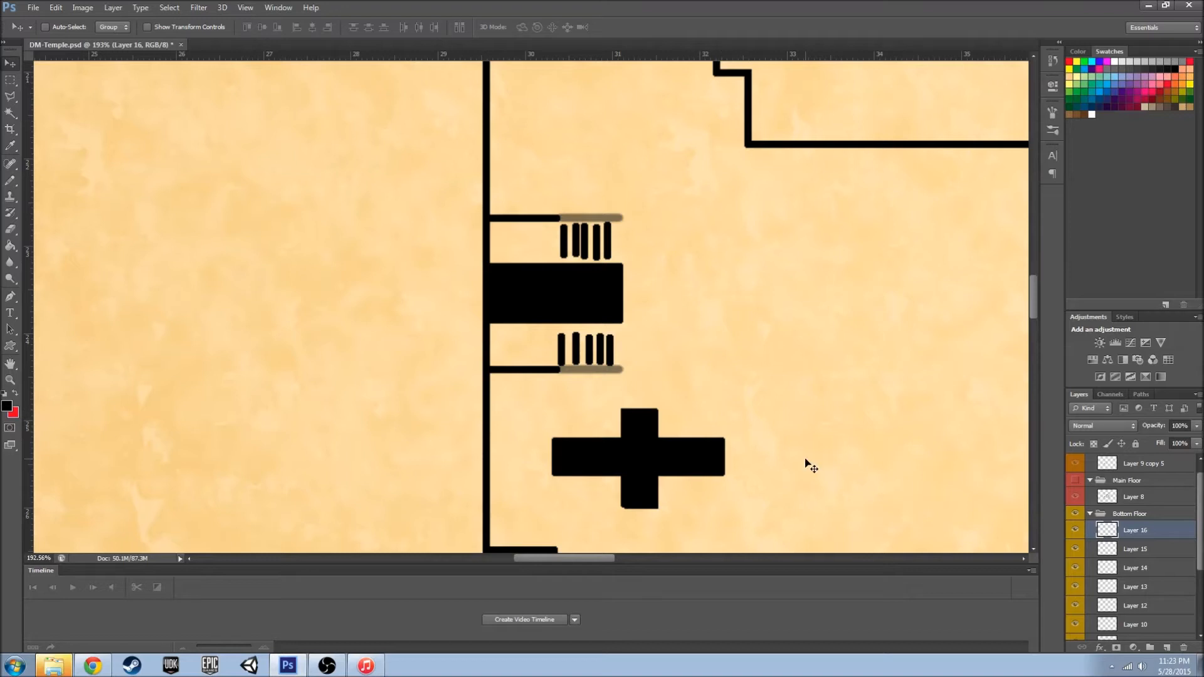
{"action": "left_click_drag", "start_coordinate": [650, 472], "coordinate": [642, 136]}
{"action": "scroll", "coordinate": [674, 224], "scroll_direction": "down", "scroll_amount": 3}
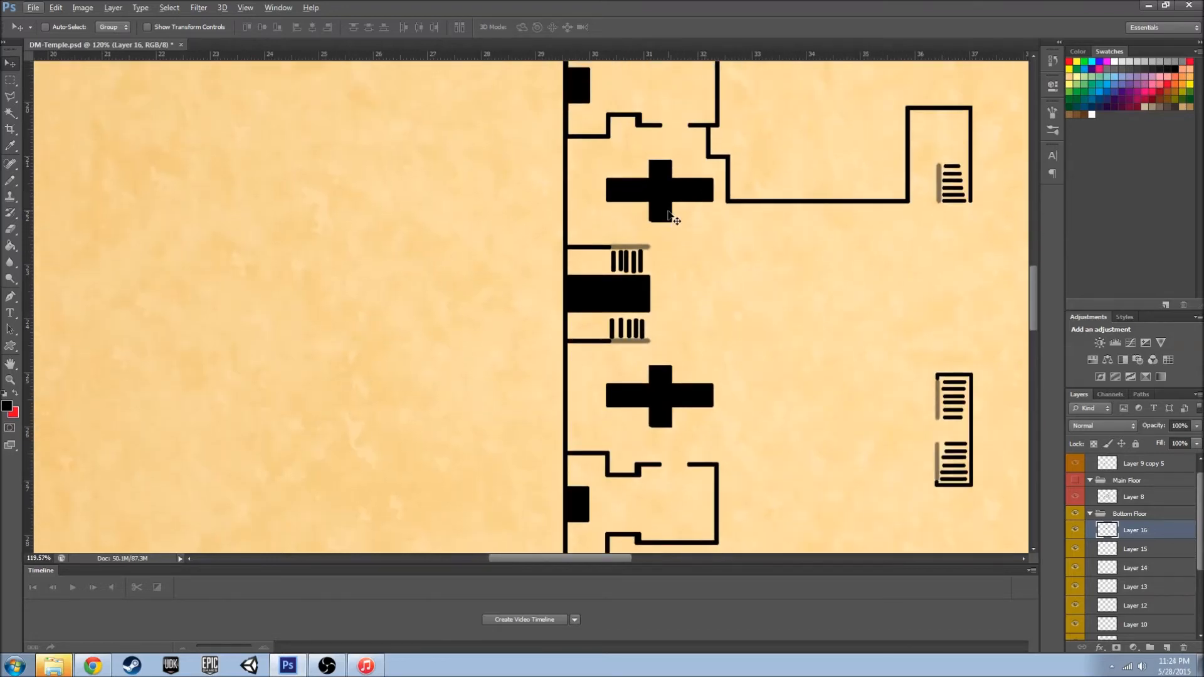
- Cut the lower cross out of its layer, paste it onto a new layer and place it back below the lower western stairs
{"action": "key", "text": "m"}
{"action": "left_click_drag", "start_coordinate": [593, 360], "coordinate": [735, 437]}
{"action": "key", "text": "ctrl+x"}
{"action": "key", "text": "Return"}
{"action": "left_click", "coordinate": [1150, 550]}
{"action": "key", "text": "ctrl+x"}
{"action": "key", "text": "ctrl+v"}
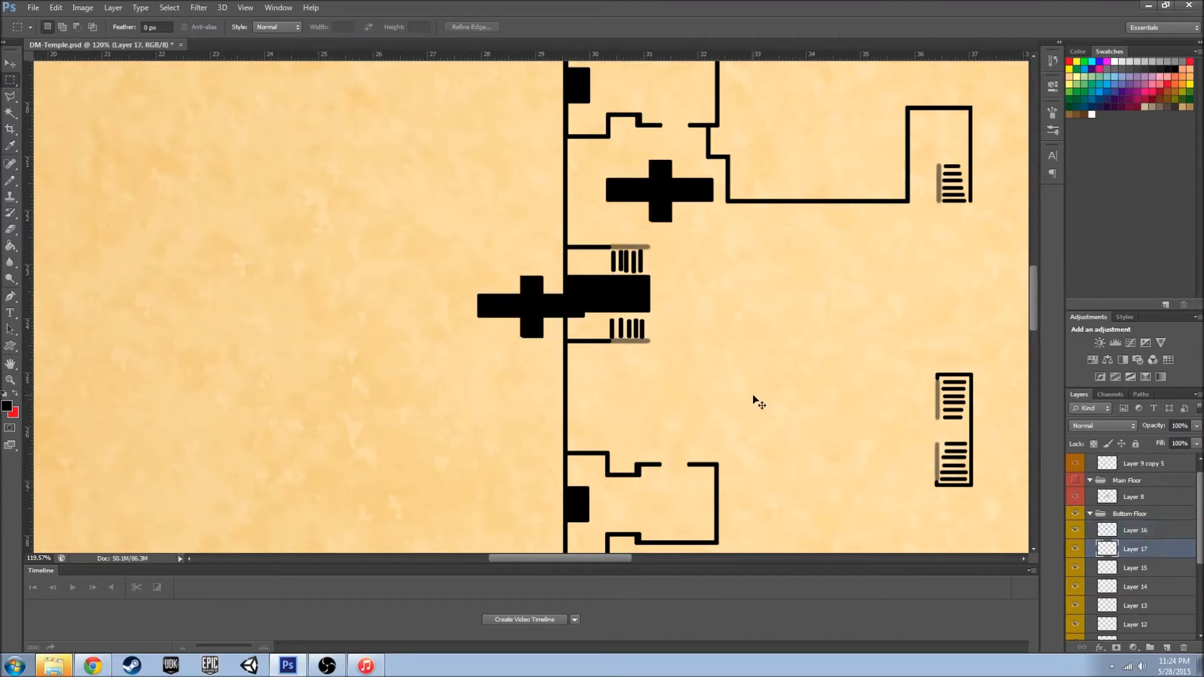
{"action": "key", "text": "v"}
{"action": "left_click_drag", "start_coordinate": [509, 263], "coordinate": [660, 403]}
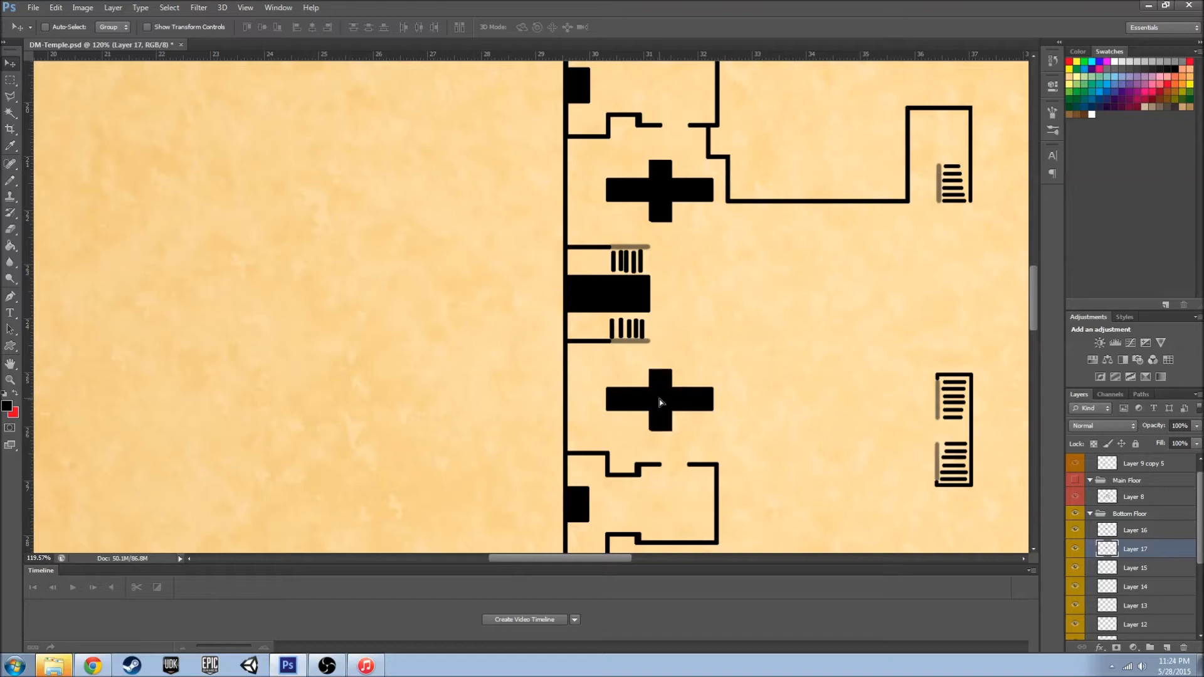
- Select the layers of both crosses and shift the pair slightly west, fine-tuning their horizontal position
{"action": "left_click", "coordinate": [1135, 530], "text": "shift"}
{"action": "left_click_drag", "start_coordinate": [674, 195], "coordinate": [654, 192]}
{"action": "key", "text": "Right"}
{"action": "key", "text": "Right"}
{"action": "key", "text": "Right"}
{"action": "key", "text": "Right"}
{"action": "key", "text": "Right"}
{"action": "key", "text": "Left"}
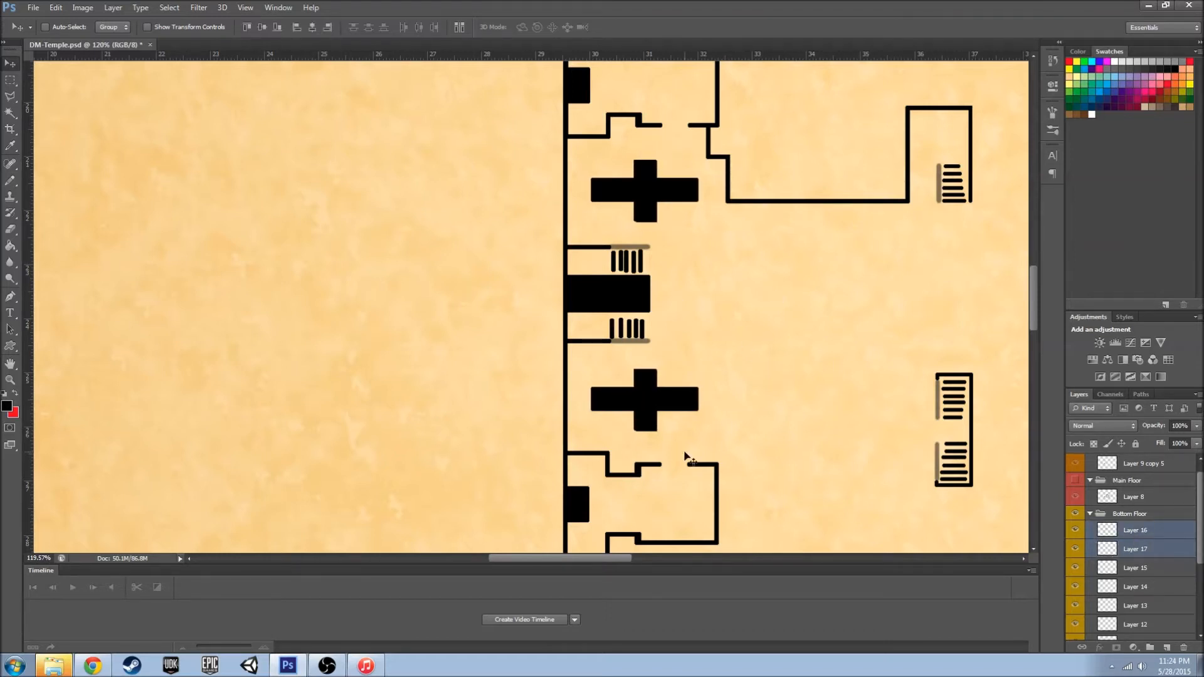
- Show the Main Floor group as a reference and add a new layer above the cross layers for pencil drawing
{"action": "scroll", "coordinate": [686, 456], "scroll_direction": "right", "scroll_amount": 3}
{"action": "scroll", "coordinate": [613, 481], "scroll_direction": "down", "scroll_amount": 1}
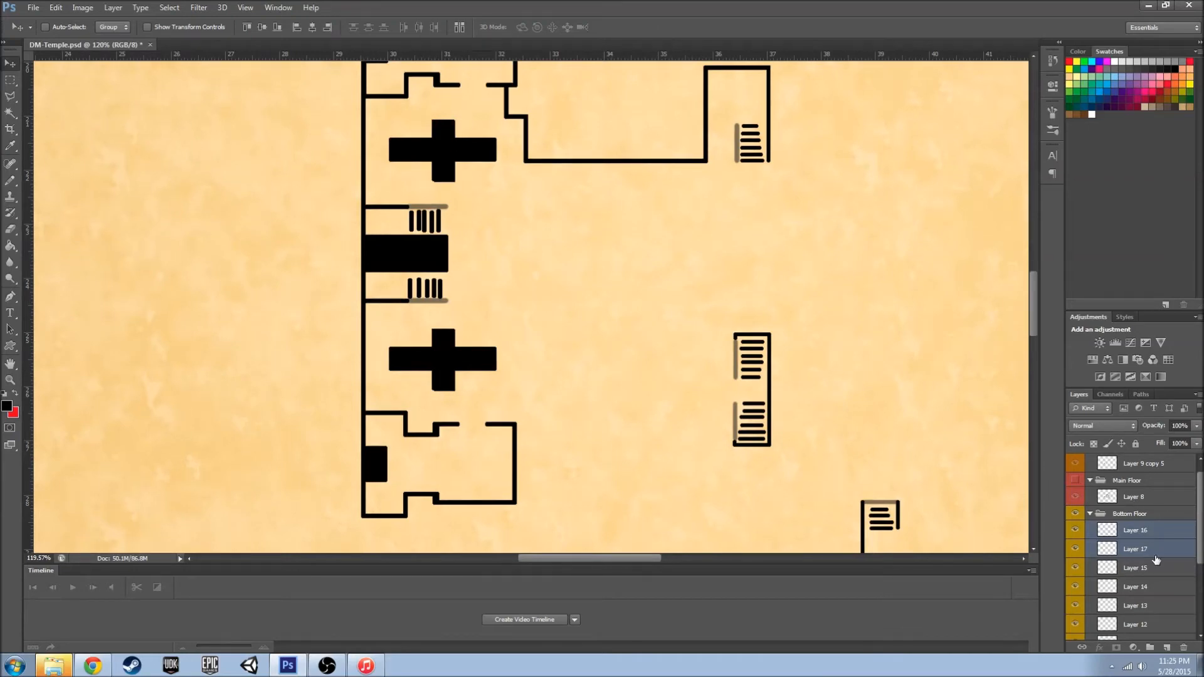
{"action": "left_click", "coordinate": [1136, 531]}
{"action": "left_click", "coordinate": [1076, 481]}
{"action": "left_click", "coordinate": [1076, 481]}
{"action": "left_click", "coordinate": [1077, 483]}
{"action": "left_click", "coordinate": [1166, 647]}
{"action": "left_click", "coordinate": [10, 182]}
{"action": "scroll", "coordinate": [508, 421], "scroll_direction": "up", "scroll_amount": 11}
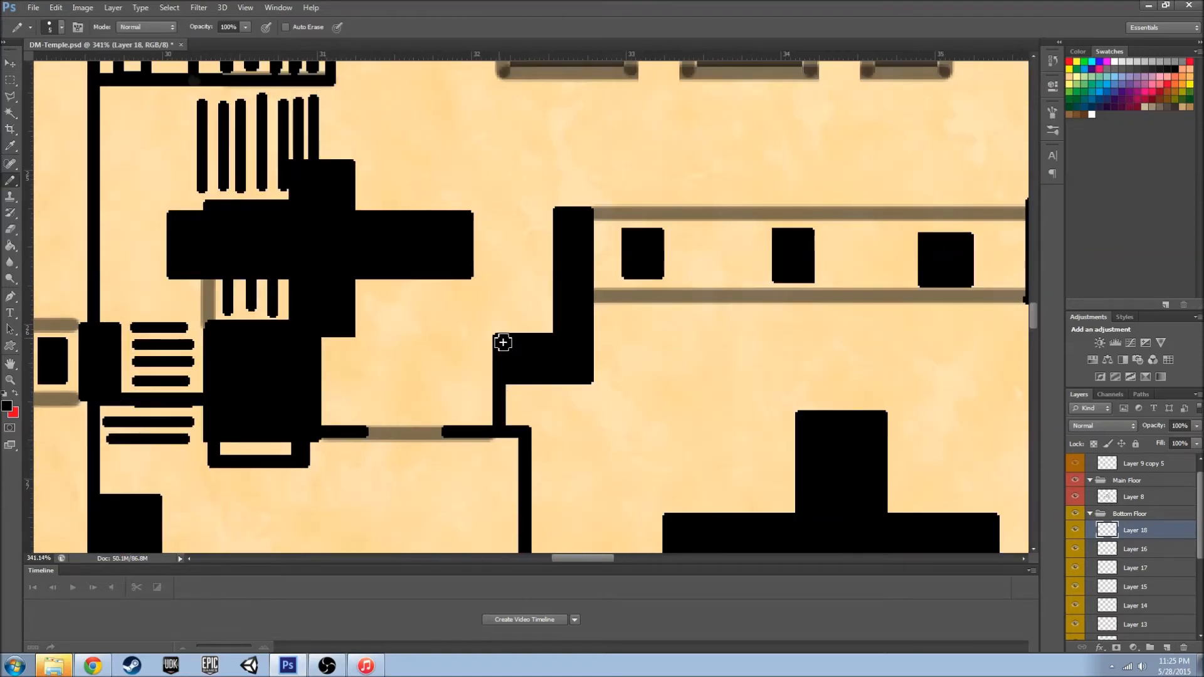
- Pencil the stepped wall up from the lower western room and extend it east as a long horizontal wall along the main-floor outline
{"action": "scroll", "coordinate": [583, 320], "scroll_direction": "down", "scroll_amount": 5}
{"action": "left_click", "coordinate": [1075, 487]}
{"action": "left_click", "coordinate": [1075, 487]}
{"action": "scroll", "coordinate": [590, 412], "scroll_direction": "up", "scroll_amount": 13}
{"action": "left_click_drag", "start_coordinate": [535, 397], "coordinate": [1029, 405]}
{"action": "left_click_drag", "start_coordinate": [588, 558], "coordinate": [616, 559]}
{"action": "left_click_drag", "start_coordinate": [355, 397], "coordinate": [621, 398]}
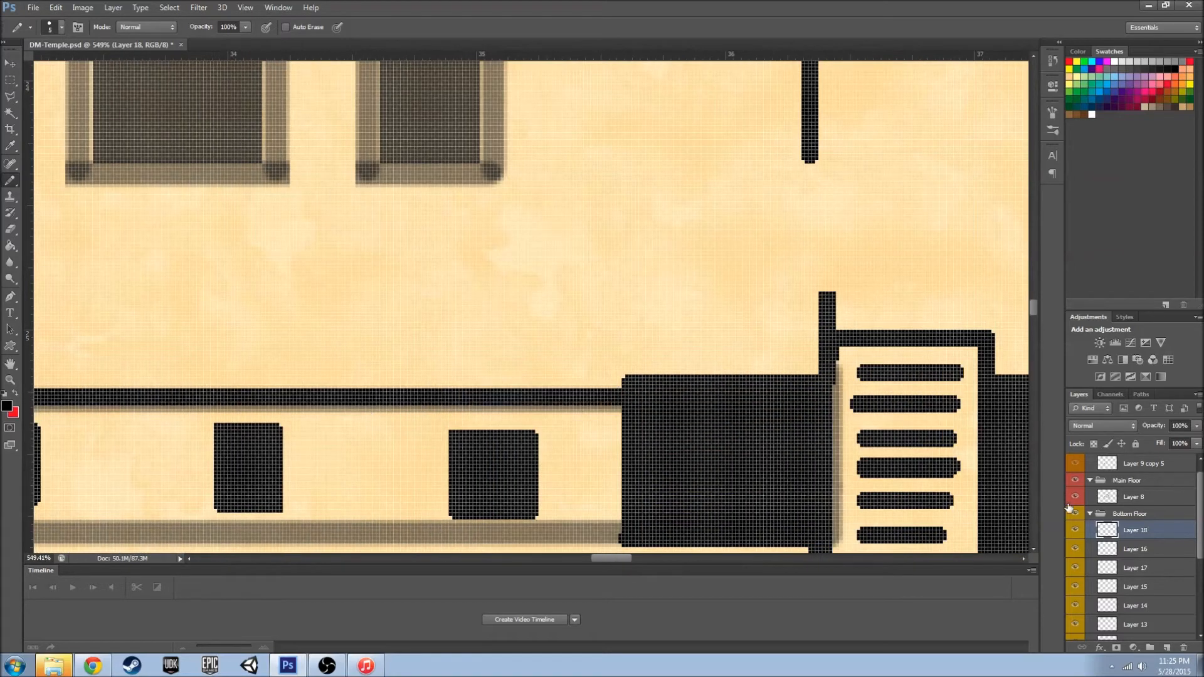
- Hide the Main Floor group and erase the eastern part of the new horizontal wall
{"action": "left_click", "coordinate": [1075, 481]}
{"action": "scroll", "coordinate": [705, 422], "scroll_direction": "down", "scroll_amount": 8}
{"action": "scroll", "coordinate": [796, 498], "scroll_direction": "down", "scroll_amount": 2}
{"action": "key", "text": "e"}
{"action": "left_click_drag", "start_coordinate": [702, 366], "coordinate": [632, 378]}
{"action": "scroll", "coordinate": [637, 377], "scroll_direction": "up", "scroll_amount": 4}
{"action": "scroll", "coordinate": [640, 376], "scroll_direction": "down", "scroll_amount": 5}
{"action": "left_click_drag", "start_coordinate": [603, 559], "coordinate": [626, 561]}
{"action": "scroll", "coordinate": [656, 454], "scroll_direction": "down", "scroll_amount": 2}
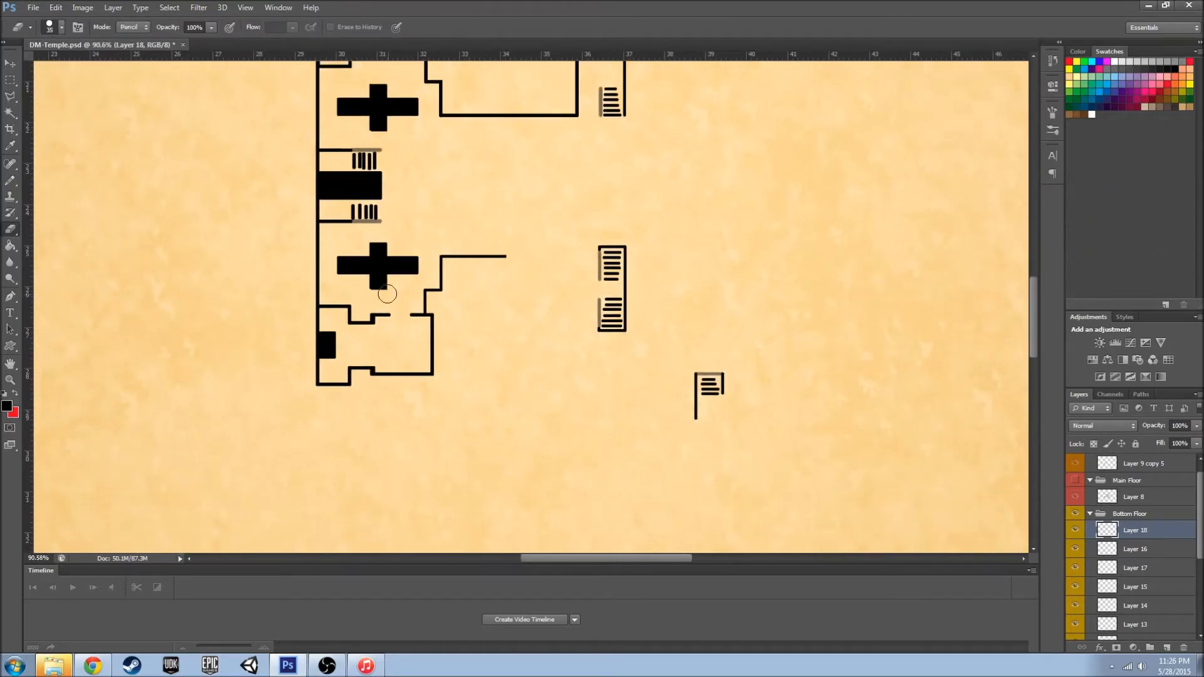
- Draw a short diagonal pen path running southwest from the shortened wall's east end and bring up the work path
{"action": "left_click", "coordinate": [10, 296]}
{"action": "scroll", "coordinate": [532, 263], "scroll_direction": "up", "scroll_amount": 3}
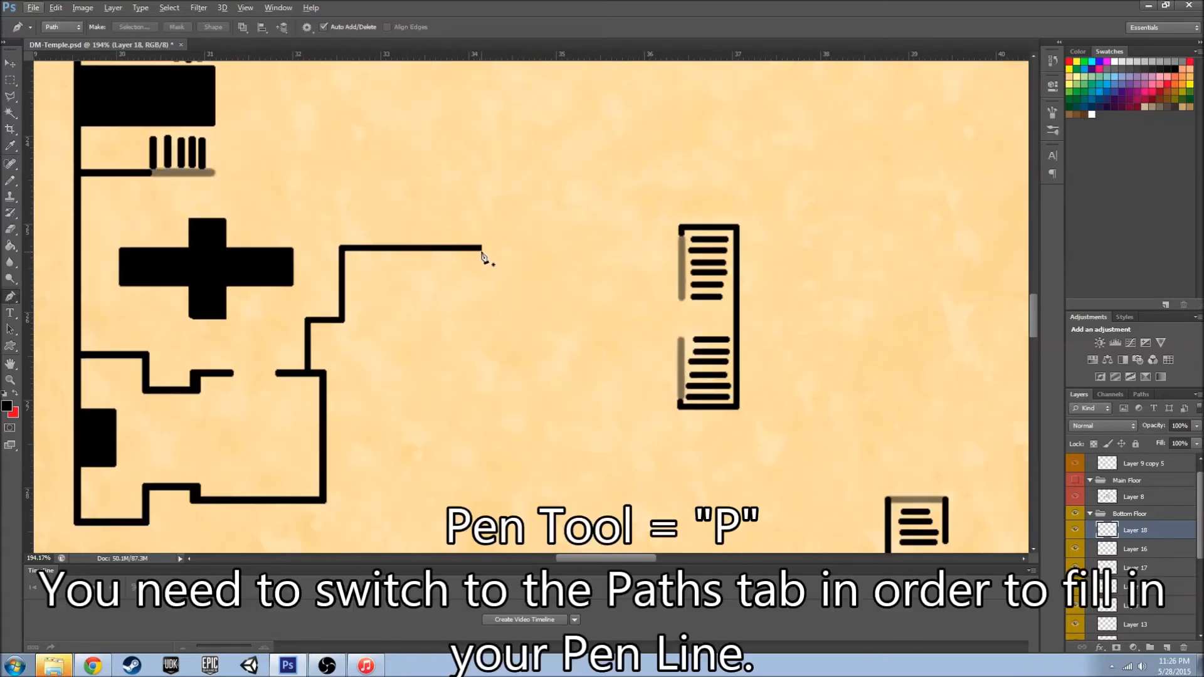
{"action": "left_click", "coordinate": [483, 251]}
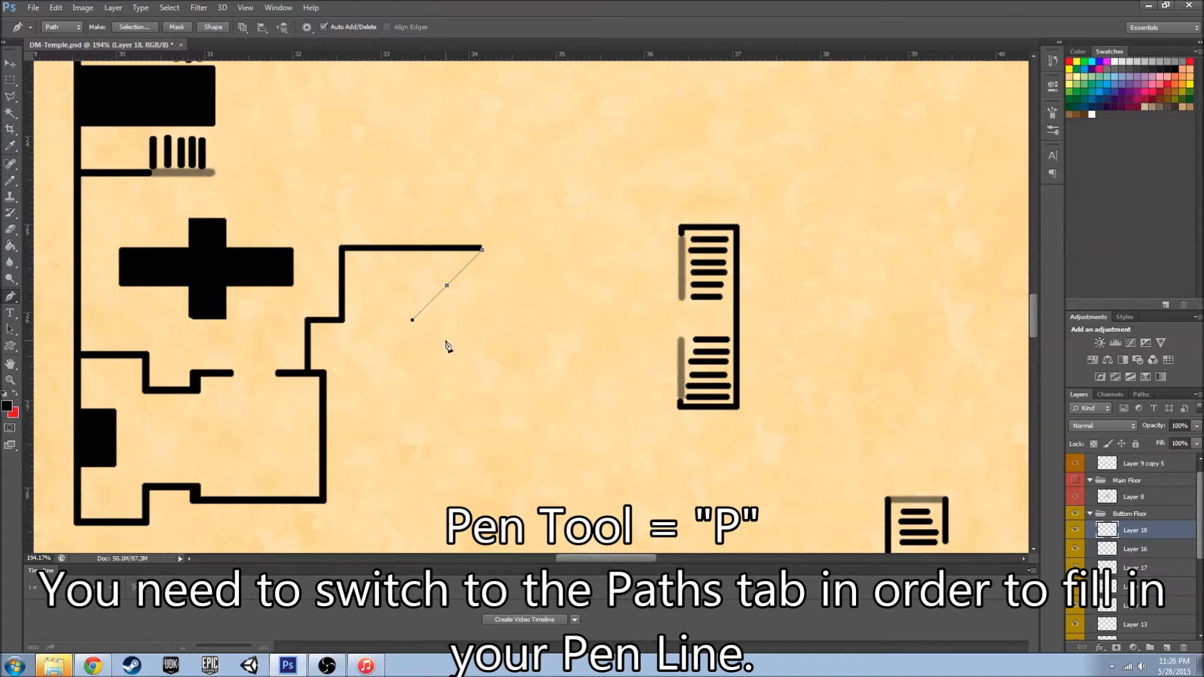
{"action": "left_click", "coordinate": [1141, 394]}
{"action": "key", "text": "b"}
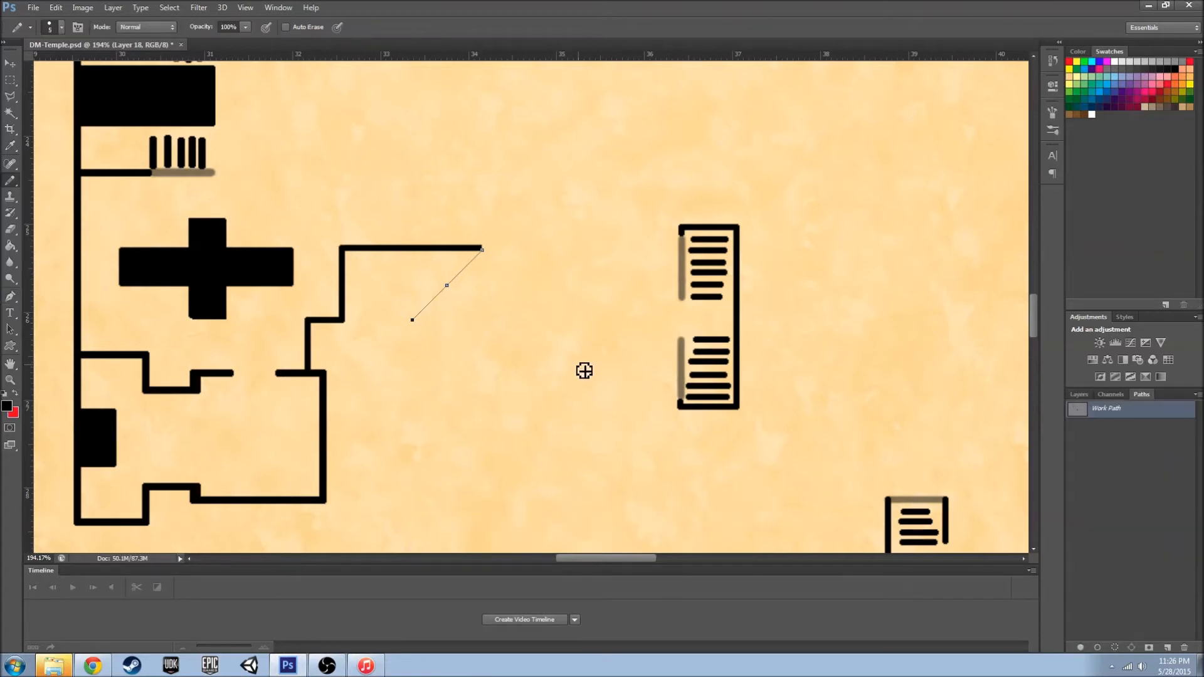
- Undo the pencil stroke on the diagonal path and stroke it black repeatedly with the Brush tool instead
{"action": "left_click", "coordinate": [1098, 648]}
{"action": "key", "text": "ctrl+z"}
{"action": "right_click", "coordinate": [12, 182]}
{"action": "left_click", "coordinate": [51, 178]}
{"action": "left_click", "coordinate": [1097, 648]}
{"action": "left_click", "coordinate": [1097, 648]}
{"action": "left_click", "coordinate": [1097, 648]}
{"action": "left_click", "coordinate": [1112, 426]}
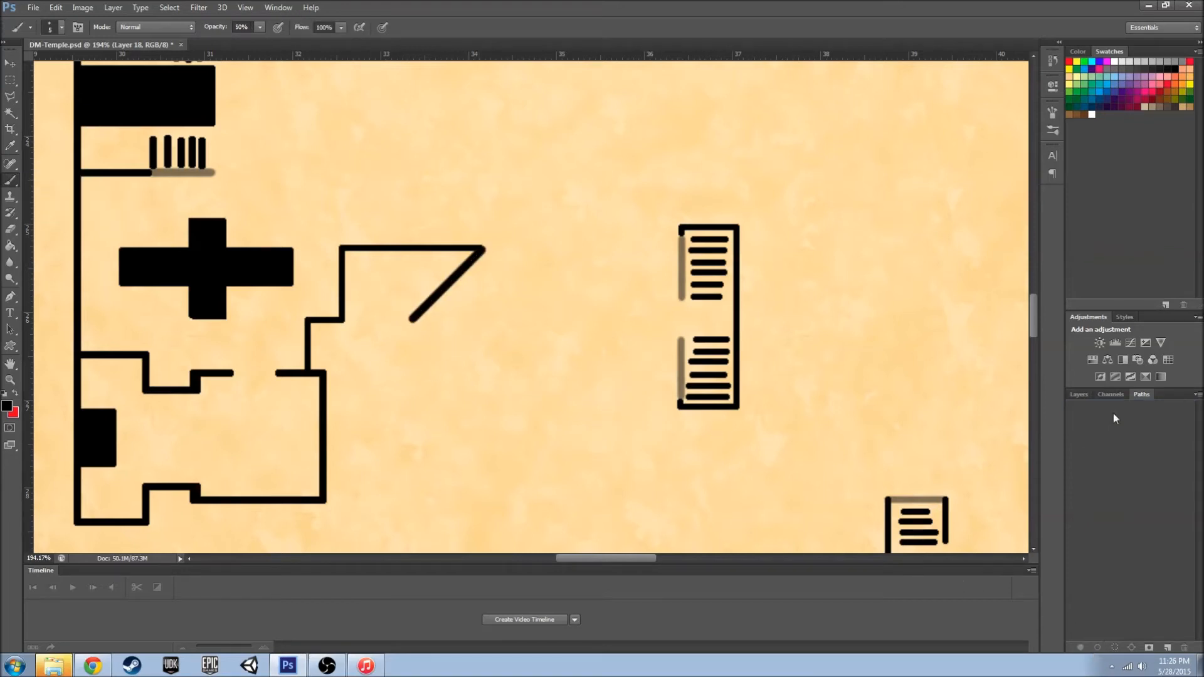
- Draw an irregular cave-like pen path from the diagonal's lower end southeast to the wall end beneath the small southeastern stairs
{"action": "key", "text": "p"}
{"action": "left_click", "coordinate": [412, 320]}
{"action": "left_click", "coordinate": [412, 369]}
{"action": "scroll", "coordinate": [430, 408], "scroll_direction": "down", "scroll_amount": 2}
{"action": "left_click", "coordinate": [467, 389]}
{"action": "scroll", "coordinate": [557, 431], "scroll_direction": "down", "scroll_amount": 2}
{"action": "left_click", "coordinate": [527, 396], "text": "shift"}
{"action": "left_click", "coordinate": [566, 398], "text": "shift"}
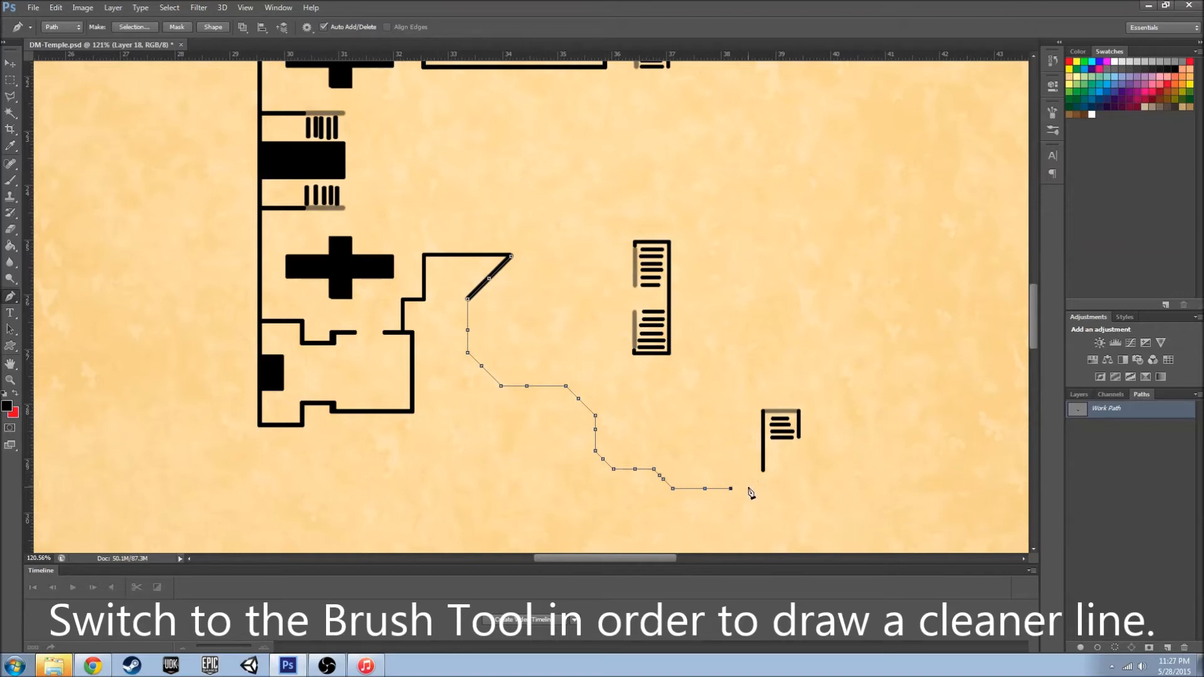
{"action": "left_click", "coordinate": [763, 470]}
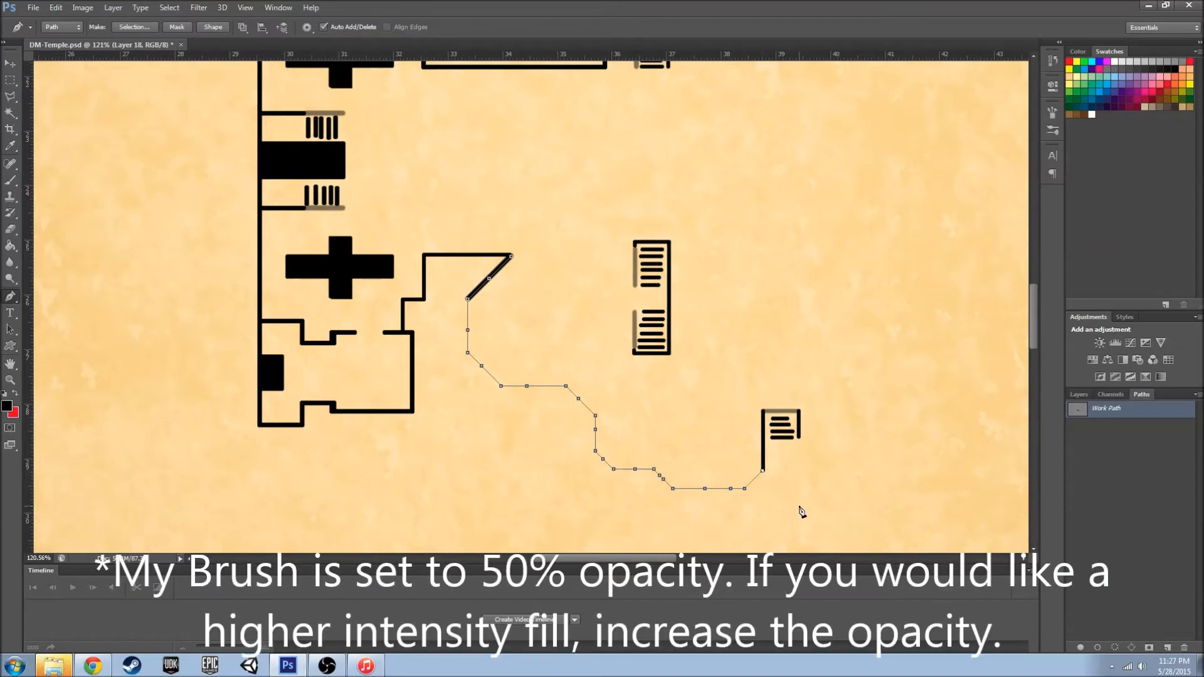
- Stroke the irregular path four times with the Brush tool to make a solid black wall, and delete the work path
{"action": "scroll", "coordinate": [747, 462], "scroll_direction": "down", "scroll_amount": 5}
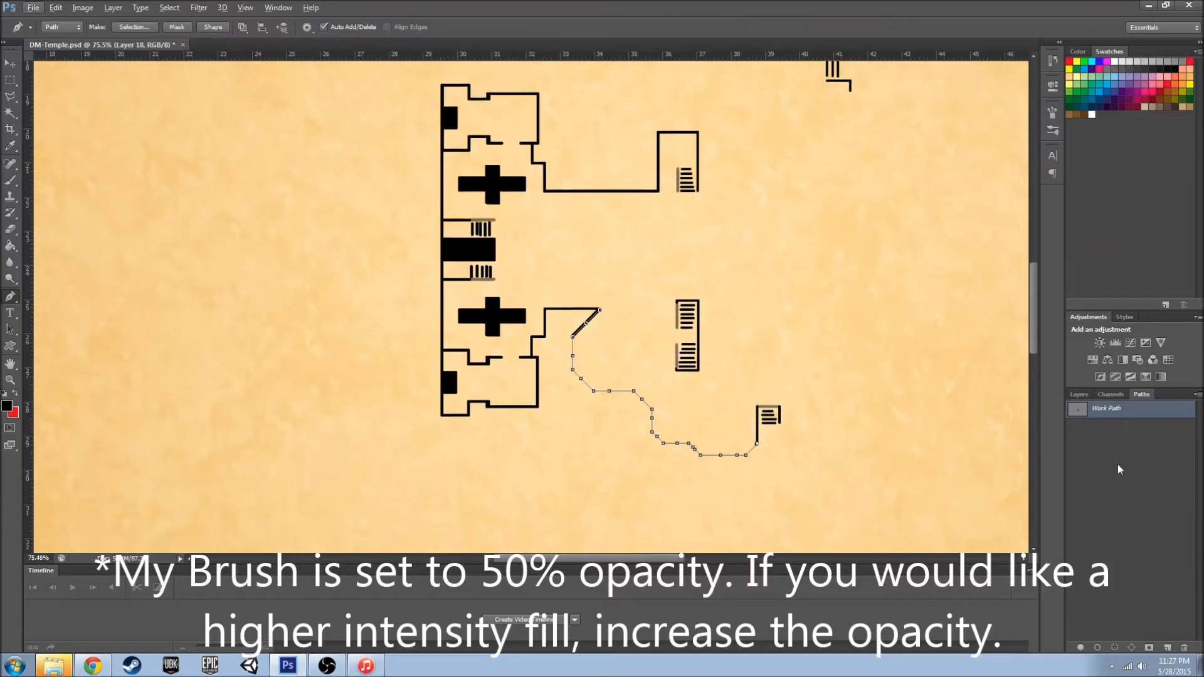
{"action": "key", "text": "b"}
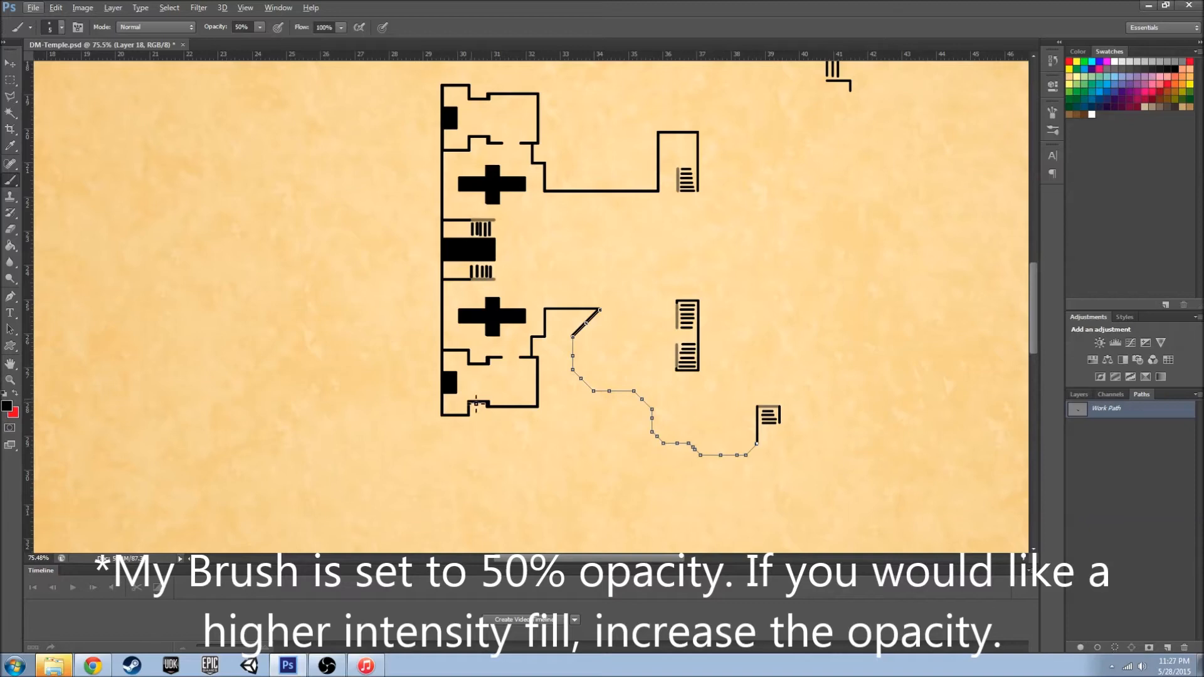
{"action": "left_click", "coordinate": [1098, 648]}
{"action": "left_click", "coordinate": [1098, 647]}
{"action": "left_click", "coordinate": [1098, 648]}
{"action": "left_click", "coordinate": [1098, 648]}
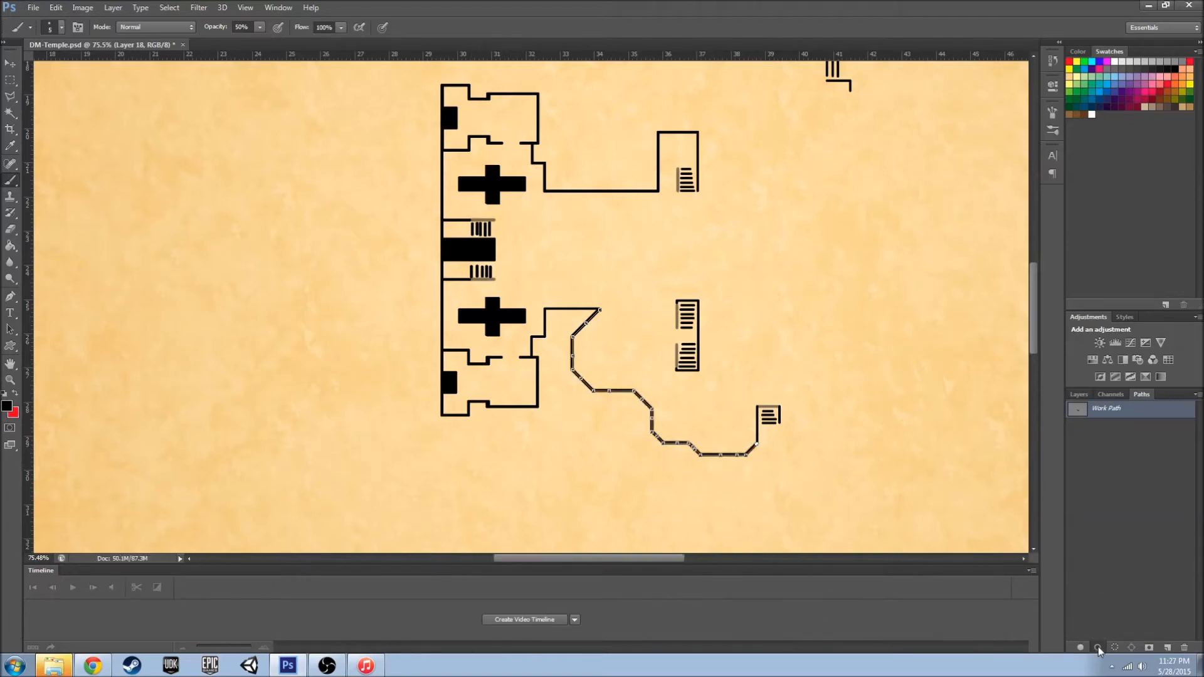
{"action": "scroll", "coordinate": [771, 418], "scroll_direction": "up", "scroll_amount": 4}
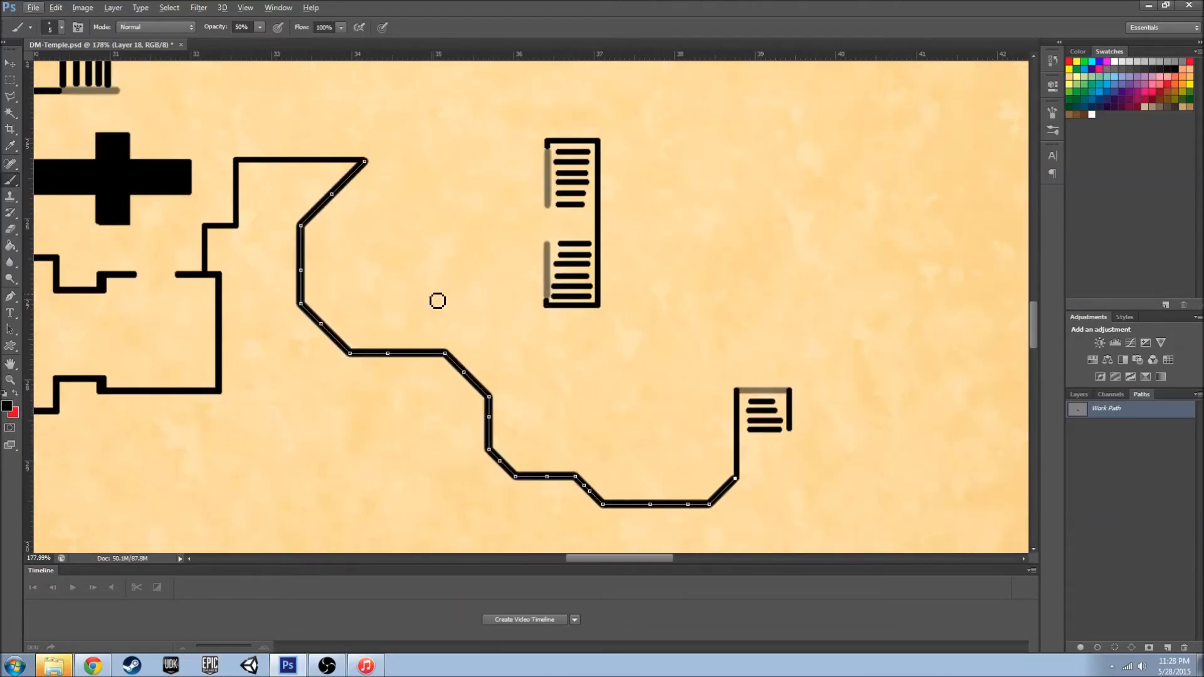
{"action": "key", "text": "Delete"}
- Draw a closed octagonal pen path east of the diagonal wall, undoing and redrawing its misplaced points
{"action": "key", "text": "p"}
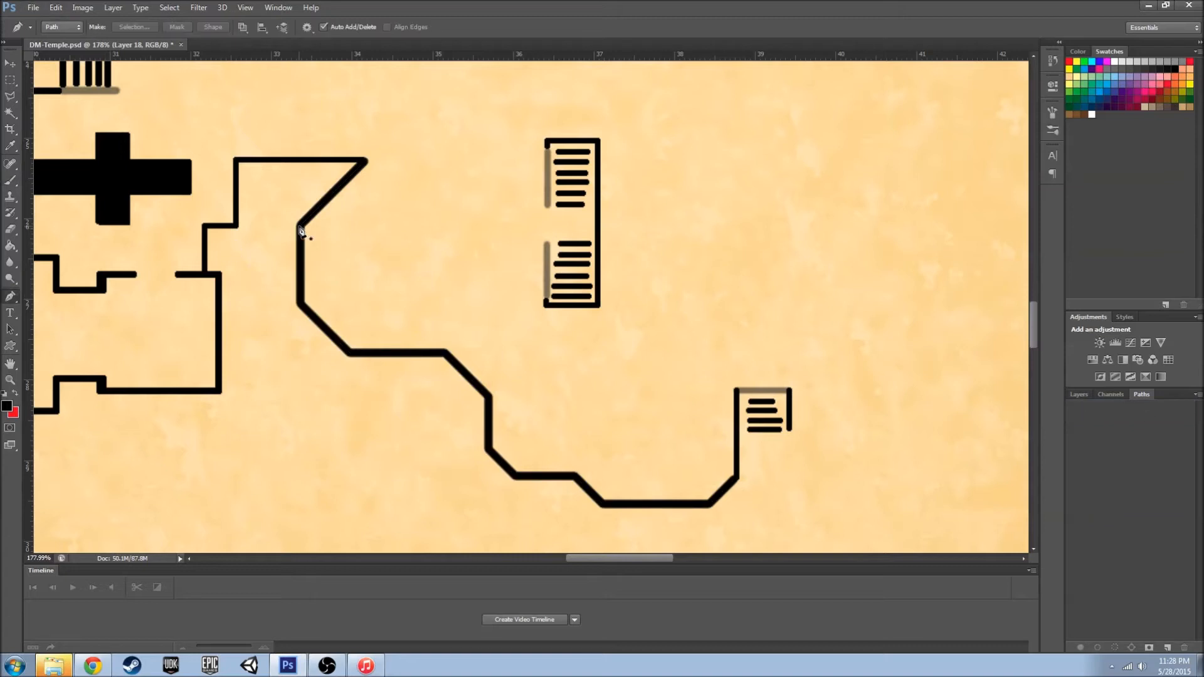
{"action": "left_click", "coordinate": [383, 227]}
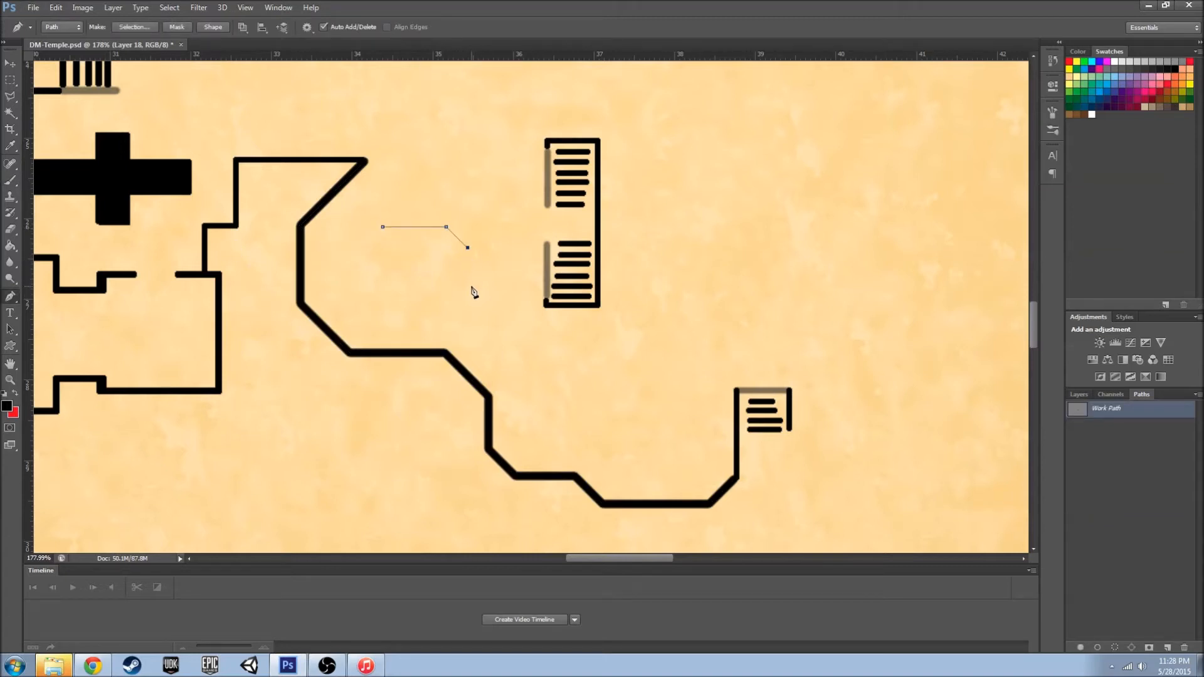
{"action": "left_click", "coordinate": [367, 289]}
{"action": "left_click", "coordinate": [367, 246]}
{"action": "left_click", "coordinate": [367, 246]}
{"action": "left_click", "coordinate": [383, 226]}
{"action": "key", "text": "ctrl+alt+z"}
{"action": "key", "text": "ctrl+alt+z"}
{"action": "key", "text": "ctrl+alt+z"}
{"action": "key", "text": "ctrl+alt+z"}
{"action": "key", "text": "ctrl+alt+z"}
{"action": "left_click", "coordinate": [384, 307]}
- Stroke the octagon with the Brush tool, fill it black with the Paint Bucket and delete its work path
{"action": "key", "text": "b"}
{"action": "left_click", "coordinate": [1098, 647]}
{"action": "left_click", "coordinate": [1098, 647]}
{"action": "left_click", "coordinate": [1098, 647]}
{"action": "key", "text": "g"}
{"action": "left_click", "coordinate": [394, 274]}
{"action": "left_click", "coordinate": [405, 262]}
{"action": "key", "text": "Delete"}
{"action": "key", "text": "p"}
{"action": "left_click", "coordinate": [556, 368]}
{"action": "left_click", "coordinate": [619, 368]}
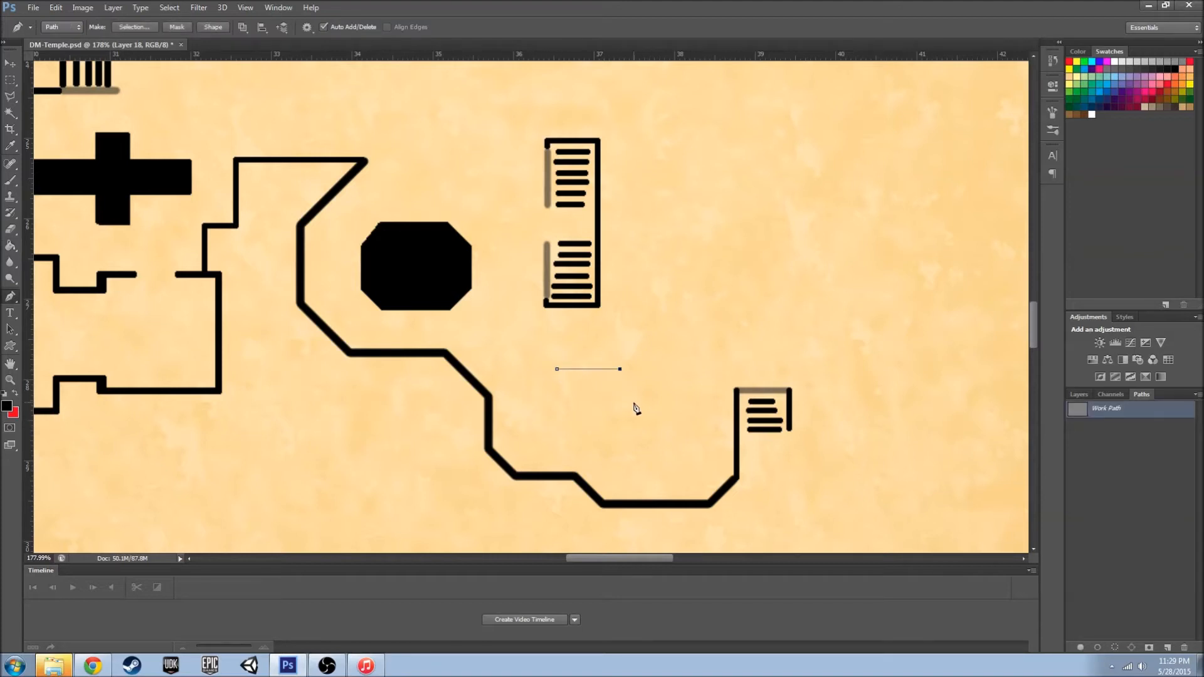
{"action": "left_click", "coordinate": [641, 426]}
{"action": "left_click", "coordinate": [624, 443]}
{"action": "left_click", "coordinate": [563, 443]}
{"action": "left_click", "coordinate": [543, 390]}
{"action": "left_click", "coordinate": [557, 369]}
{"action": "key", "text": "ctrl+alt+z"}
{"action": "key", "text": "ctrl+alt+z"}
{"action": "key", "text": "ctrl+alt+z"}
{"action": "key", "text": "ctrl+alt+z"}
{"action": "key", "text": "ctrl+alt+z"}
{"action": "key", "text": "ctrl+alt+z"}
{"action": "key", "text": "ctrl+alt+z"}
{"action": "key", "text": "ctrl+alt+z"}
- Draw a larger closed octagonal pen path southeast of the first octagonal pillar, west of the small southeastern stairs
{"action": "left_click", "coordinate": [572, 351]}
{"action": "left_click", "coordinate": [643, 351]}
{"action": "left_click", "coordinate": [665, 419]}
{"action": "left_click", "coordinate": [557, 374]}
{"action": "left_click", "coordinate": [571, 350]}
- Stroke the second octagon with the Brush tool, fill it black with the Paint Bucket and deselect the work path
{"action": "key", "text": "b"}
{"action": "left_click", "coordinate": [1097, 648]}
{"action": "key", "text": "g"}
{"action": "left_click", "coordinate": [633, 419]}
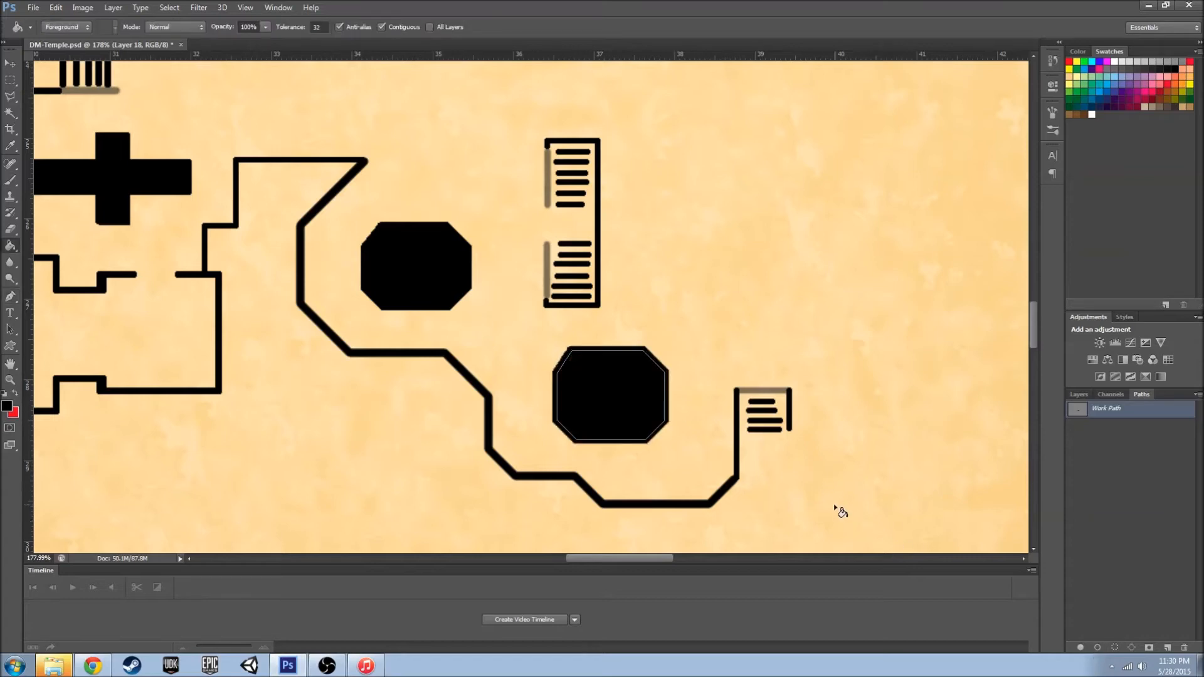
{"action": "scroll", "coordinate": [514, 416], "scroll_direction": "up", "scroll_amount": 2}
{"action": "scroll", "coordinate": [514, 416], "scroll_direction": "down", "scroll_amount": 6}
{"action": "scroll", "coordinate": [581, 437], "scroll_direction": "up", "scroll_amount": 4}
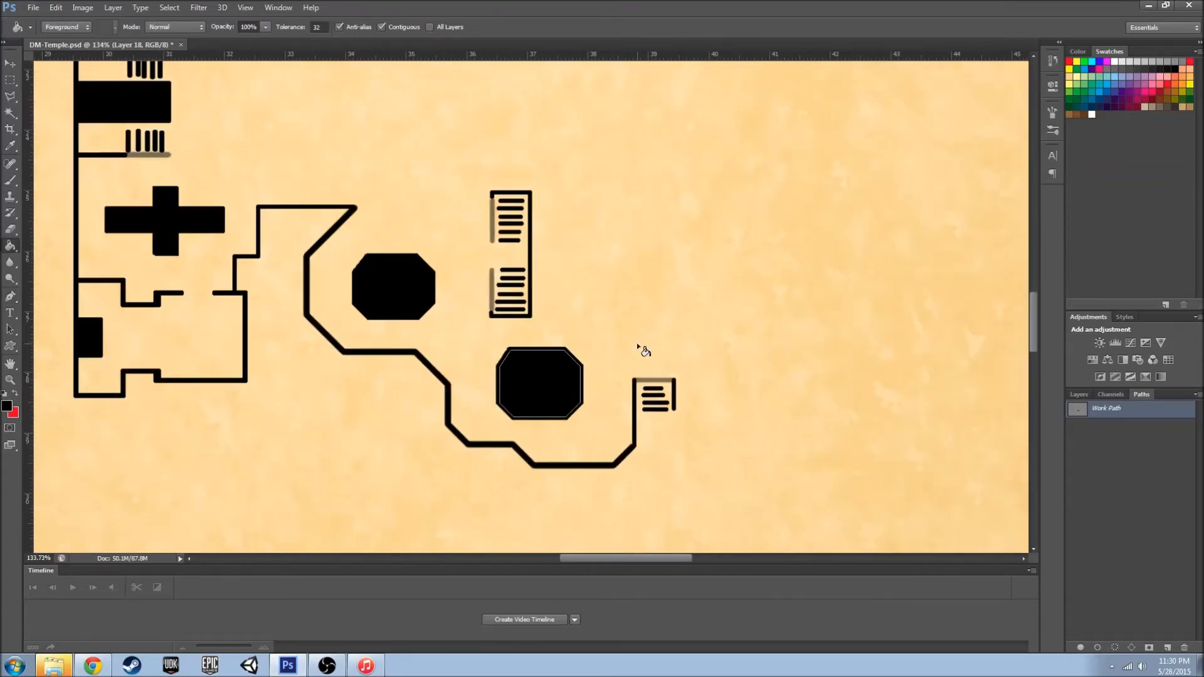
{"action": "scroll", "coordinate": [593, 329], "scroll_direction": "up", "scroll_amount": 5}
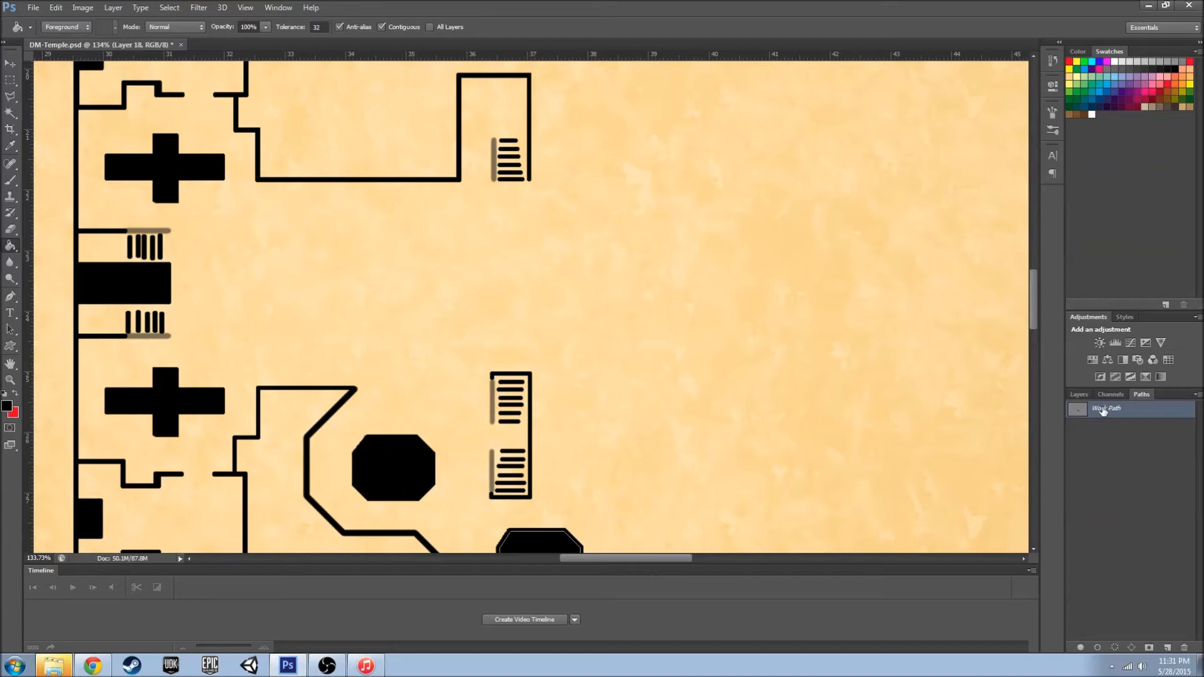
{"action": "left_click", "coordinate": [1105, 439]}
- Add a new layer and brush a semi-transparent line along the south end of the upper eastern stairs
{"action": "left_click", "coordinate": [1079, 394]}
{"action": "key", "text": "b"}
{"action": "left_click", "coordinate": [1167, 648]}
{"action": "scroll", "coordinate": [505, 169], "scroll_direction": "up", "scroll_amount": 8}
{"action": "left_click_drag", "start_coordinate": [459, 234], "coordinate": [613, 235]}
- Add another new layer and show the Main Floor group as a reference around the small northeastern stairs
{"action": "scroll", "coordinate": [613, 301], "scroll_direction": "down", "scroll_amount": 6}
{"action": "scroll", "coordinate": [421, 217], "scroll_direction": "up", "scroll_amount": 2}
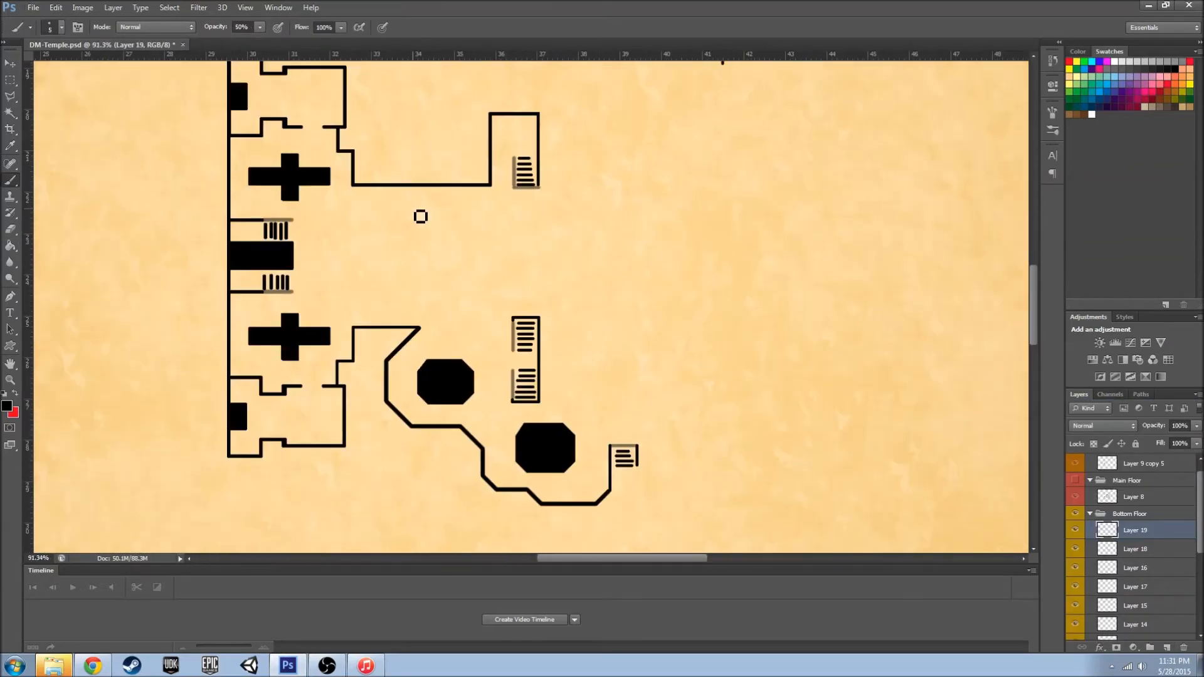
{"action": "scroll", "coordinate": [403, 254], "scroll_direction": "up", "scroll_amount": 1}
{"action": "scroll", "coordinate": [399, 258], "scroll_direction": "up", "scroll_amount": 2}
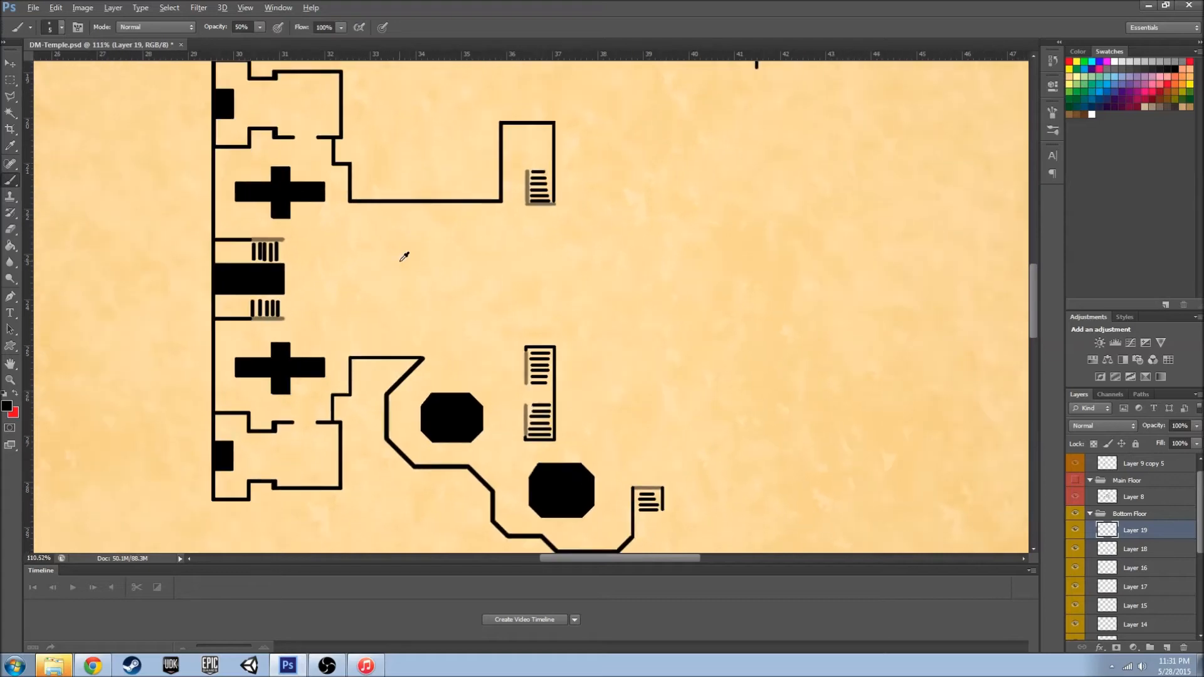
{"action": "scroll", "coordinate": [590, 489], "scroll_direction": "down", "scroll_amount": 1}
{"action": "scroll", "coordinate": [610, 487], "scroll_direction": "right", "scroll_amount": 4}
{"action": "scroll", "coordinate": [606, 455], "scroll_direction": "down", "scroll_amount": 3}
{"action": "scroll", "coordinate": [599, 446], "scroll_direction": "up", "scroll_amount": 4}
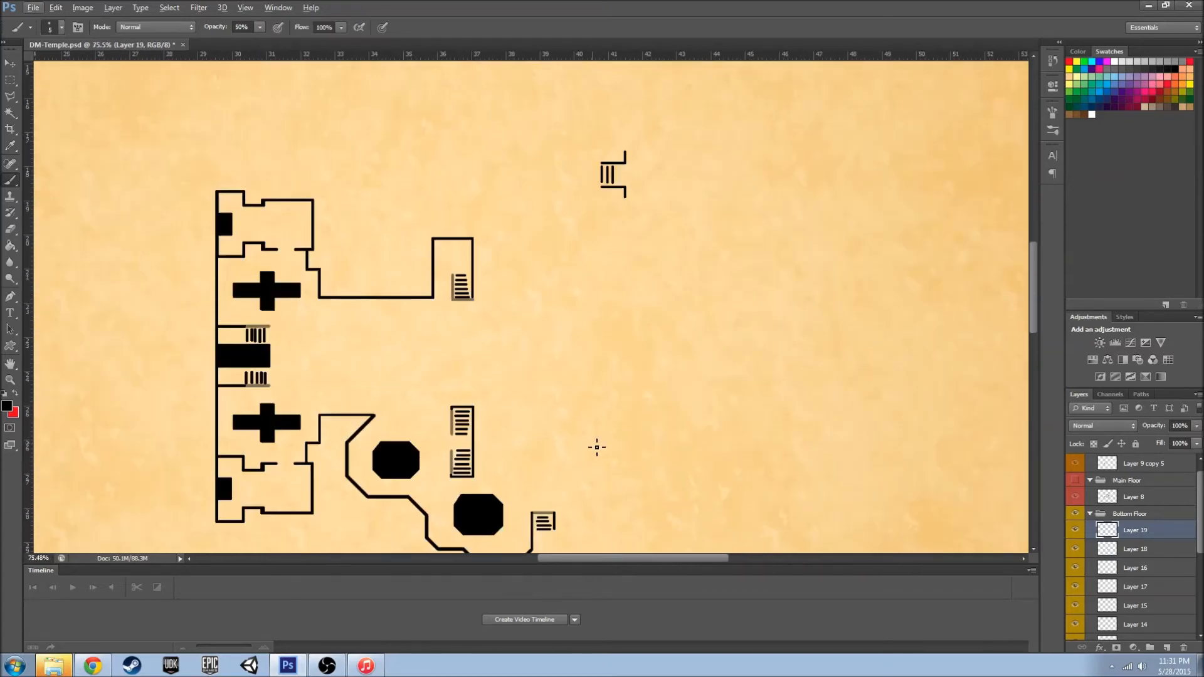
{"action": "left_click", "coordinate": [1166, 647]}
{"action": "scroll", "coordinate": [641, 276], "scroll_direction": "up", "scroll_amount": 4}
{"action": "left_click", "coordinate": [1075, 480]}
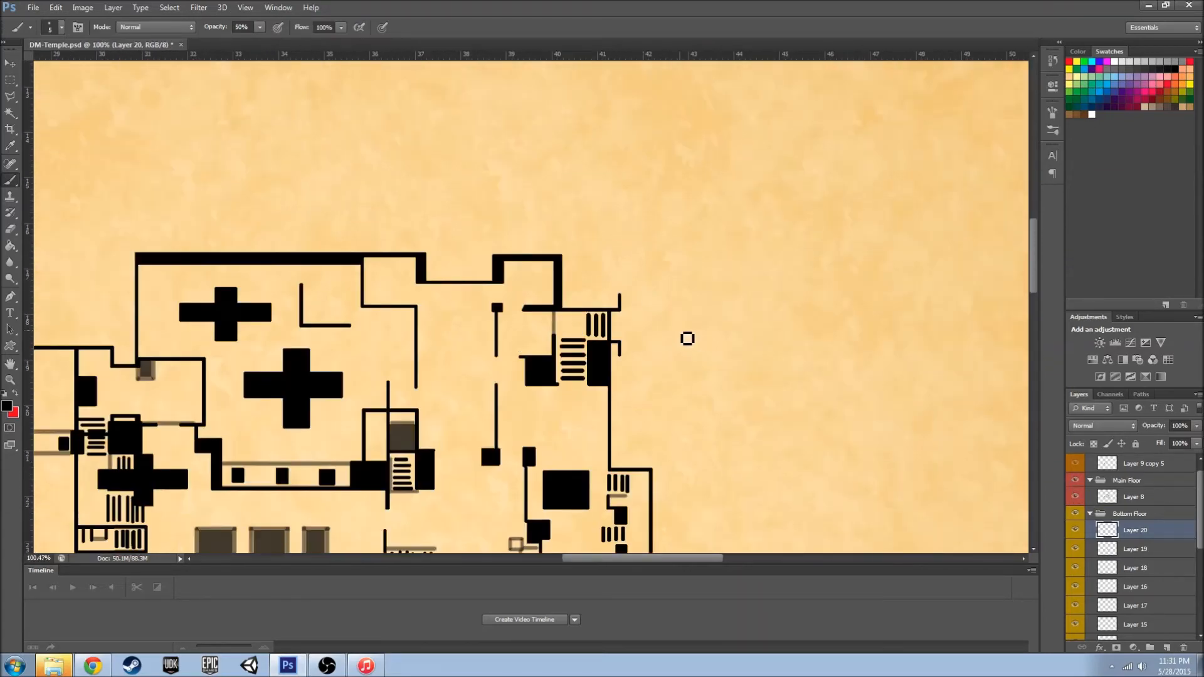
- With the Pencil tool, draw a right-angled wall around the northeastern stairs, running east and turning south
{"action": "right_click", "coordinate": [5, 183]}
{"action": "left_click", "coordinate": [50, 193]}
{"action": "scroll", "coordinate": [589, 278], "scroll_direction": "up", "scroll_amount": 5}
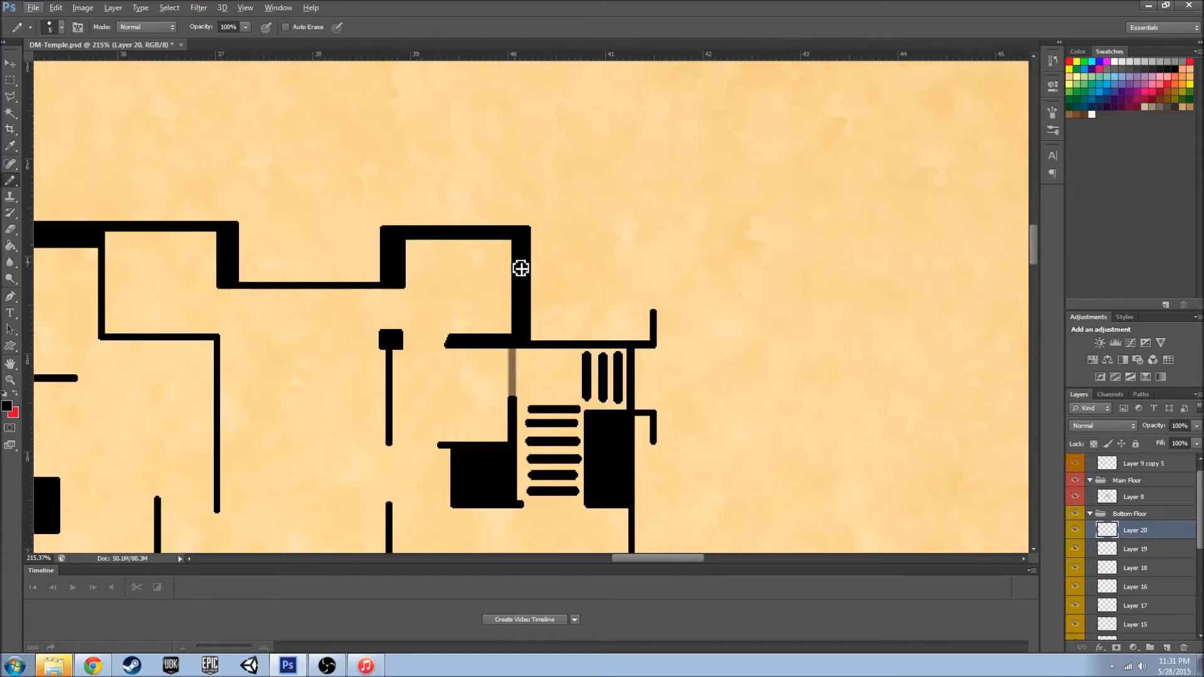
{"action": "mouse_move", "coordinate": [524, 269]}
{"action": "left_mouse_down"}
{"action": "mouse_move", "coordinate": [733, 283]}
{"action": "mouse_move", "coordinate": [734, 269]}
{"action": "mouse_move", "coordinate": [732, 524]}
{"action": "left_mouse_up"}
- On a new layer, start a pen path from the upper eastern stairs' wall, running straight north and bending diagonally northeast
{"action": "scroll", "coordinate": [573, 336], "scroll_direction": "down", "scroll_amount": 4}
{"action": "scroll", "coordinate": [696, 377], "scroll_direction": "up", "scroll_amount": 2}
{"action": "left_click", "coordinate": [10, 297]}
{"action": "left_click", "coordinate": [1166, 647]}
{"action": "left_click", "coordinate": [1142, 394]}
{"action": "scroll", "coordinate": [596, 242], "scroll_direction": "up", "scroll_amount": 3}
{"action": "left_click", "coordinate": [381, 383]}
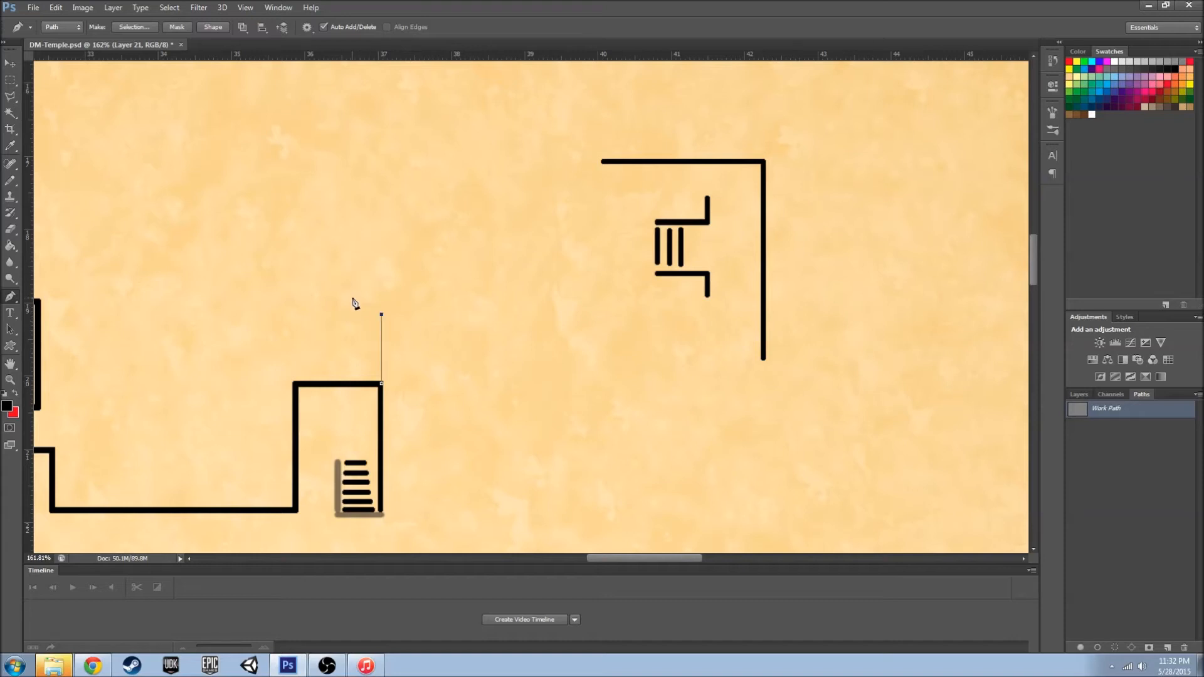
{"action": "left_click", "coordinate": [389, 258], "text": "shift"}
{"action": "left_click", "coordinate": [442, 200], "text": "shift"}
{"action": "left_click", "coordinate": [473, 168], "text": "shift"}
- Extend the pen path with a straight horizontal segment to the west end of the northeastern wall, redoing misplaced points
{"action": "left_click", "coordinate": [603, 162]}
{"action": "key", "text": "ctrl+z"}
{"action": "key", "text": "ctrl+z"}
{"action": "key", "text": "ctrl+alt+z"}
{"action": "key", "text": "ctrl+alt+z"}
{"action": "left_click", "coordinate": [476, 163]}
{"action": "left_click", "coordinate": [604, 162]}
{"action": "key", "text": "ctrl+z"}
{"action": "left_click", "coordinate": [602, 162], "text": "shift"}
- Stroke the connecting wall path twice with the Brush tool
{"action": "key", "text": "b"}
{"action": "right_click", "coordinate": [10, 181]}
{"action": "left_click", "coordinate": [47, 178]}
{"action": "left_click", "coordinate": [1098, 648]}
{"action": "left_click", "coordinate": [1098, 648]}
- Toggle the Main Floor group as a reference, leave it hidden and add a new layer for the small southern stairs
{"action": "scroll", "coordinate": [483, 422], "scroll_direction": "down", "scroll_amount": 5}
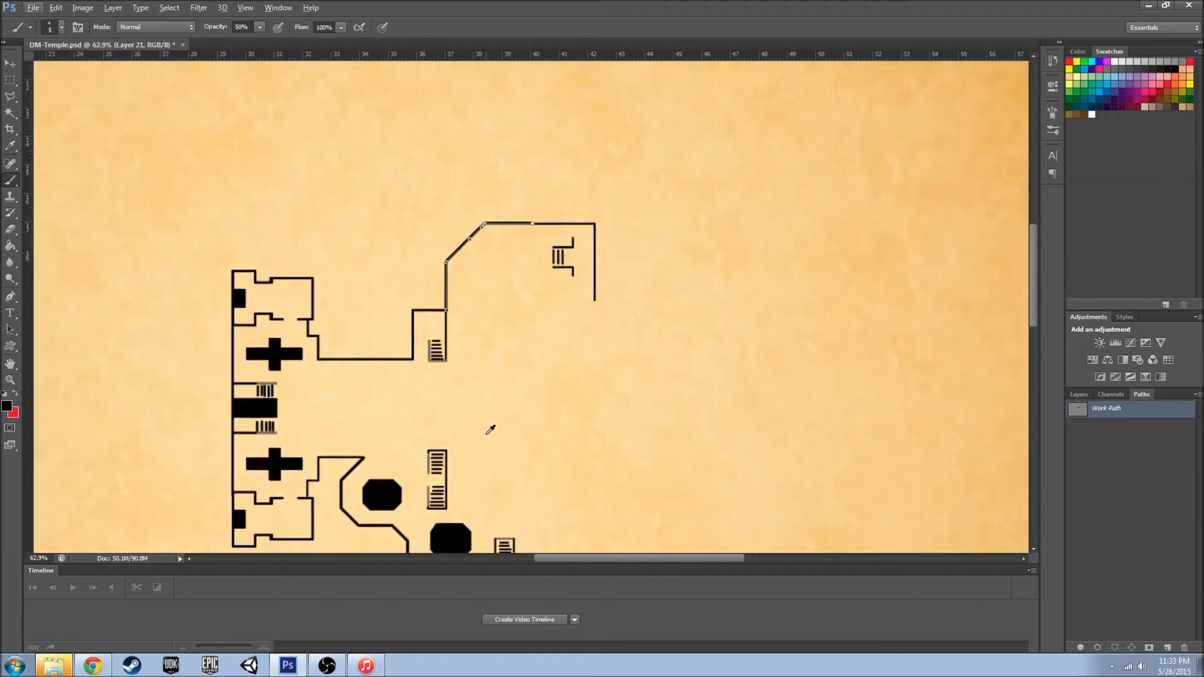
{"action": "scroll", "coordinate": [491, 434], "scroll_direction": "down", "scroll_amount": 4}
{"action": "scroll", "coordinate": [543, 460], "scroll_direction": "up", "scroll_amount": 1}
{"action": "scroll", "coordinate": [543, 460], "scroll_direction": "up", "scroll_amount": 2}
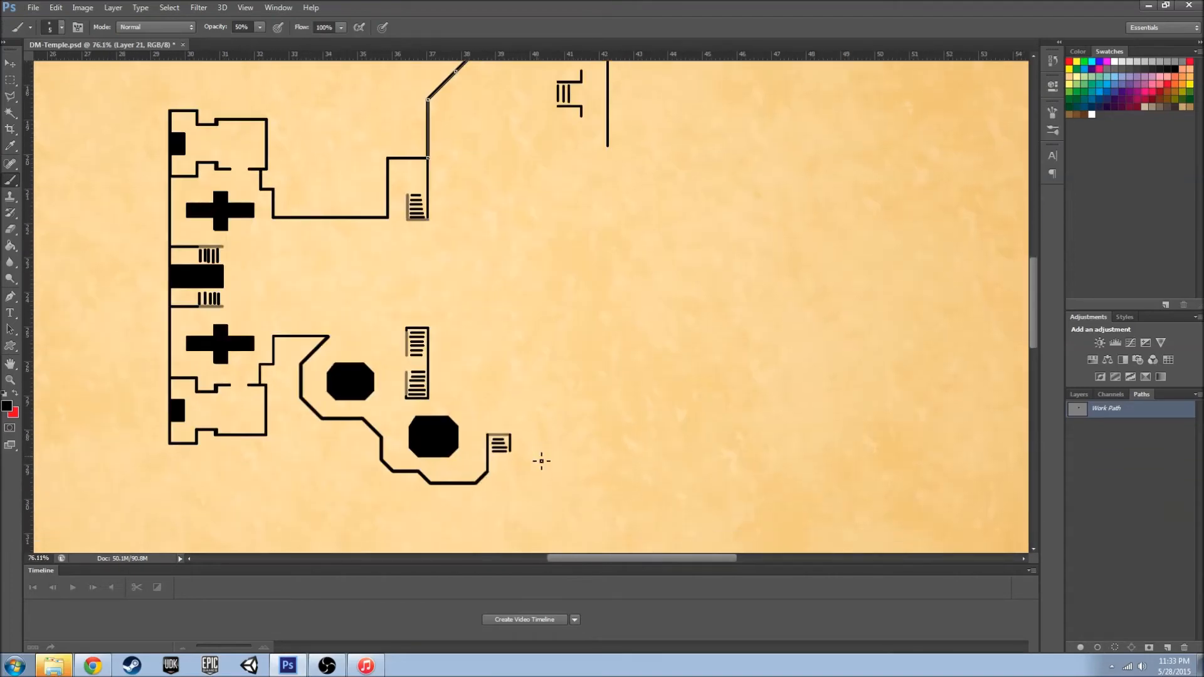
{"action": "left_click", "coordinate": [1079, 395]}
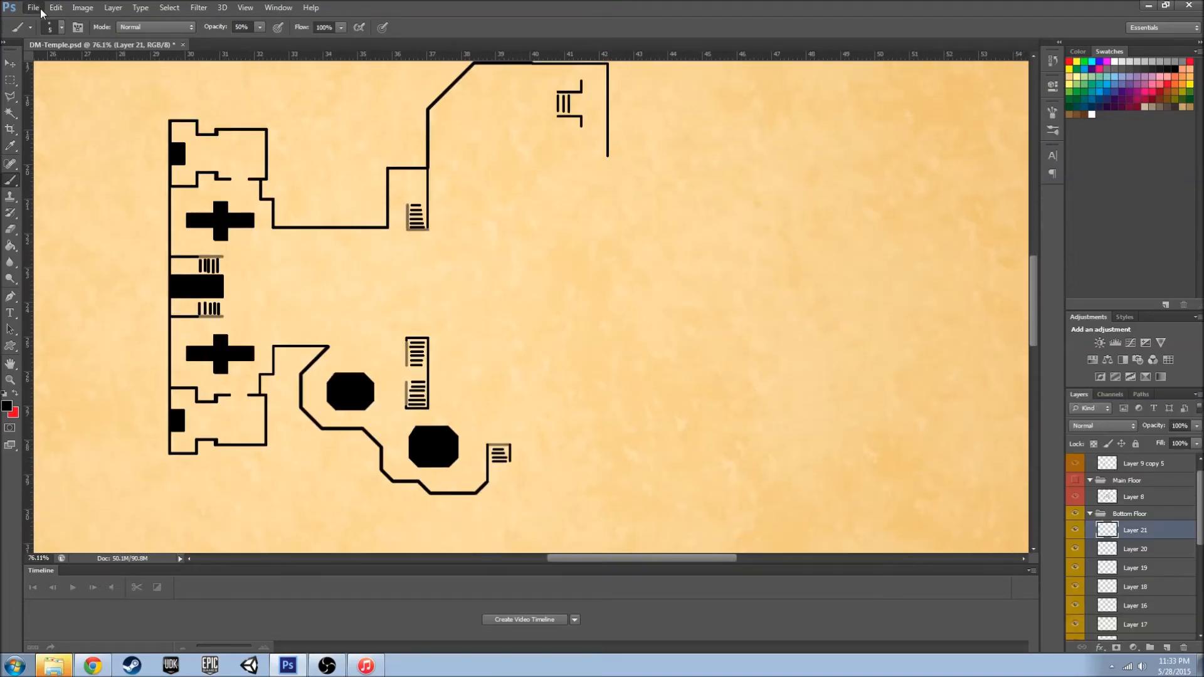
{"action": "left_click", "coordinate": [1077, 481]}
{"action": "left_click", "coordinate": [1077, 482]}
{"action": "left_click", "coordinate": [1077, 481]}
{"action": "left_click", "coordinate": [1077, 482]}
{"action": "scroll", "coordinate": [493, 475], "scroll_direction": "up", "scroll_amount": 5}
{"action": "left_click", "coordinate": [1167, 648]}
- With the Pencil tool, draw a horizontal line closing the south end of the small southern stairs, ending at their east wall
{"action": "left_click_drag", "start_coordinate": [10, 180], "coordinate": [63, 190]}
{"action": "scroll", "coordinate": [499, 470], "scroll_direction": "up", "scroll_amount": 3}
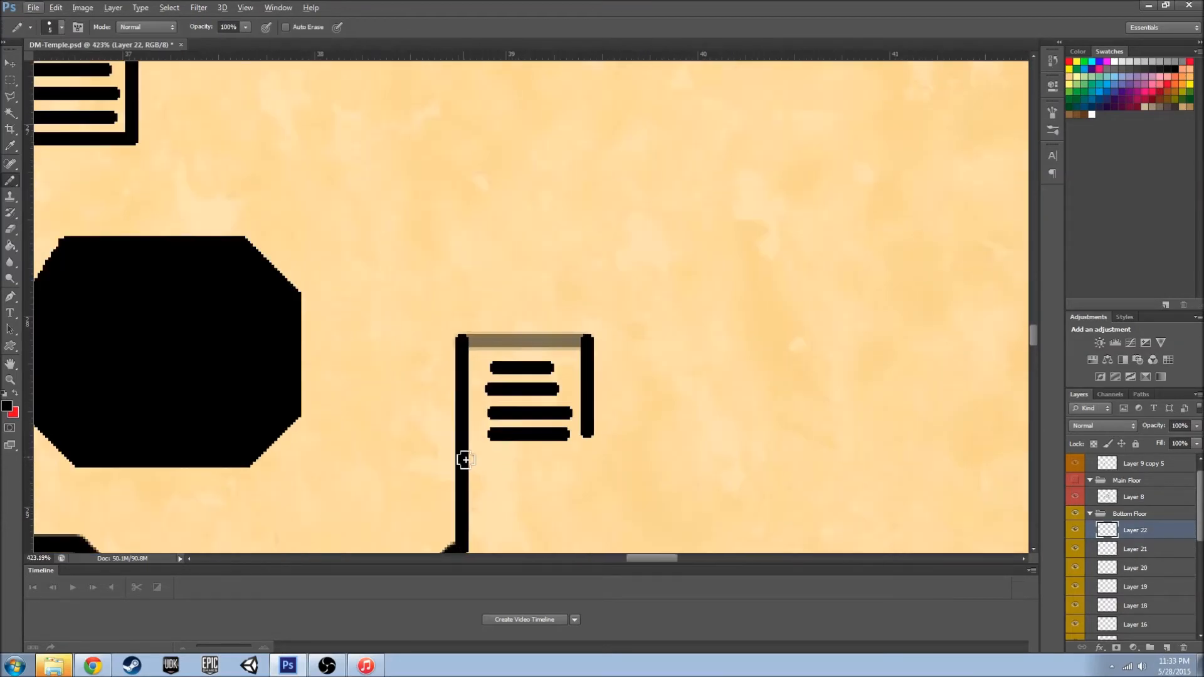
{"action": "left_click_drag", "start_coordinate": [464, 453], "coordinate": [556, 453]}
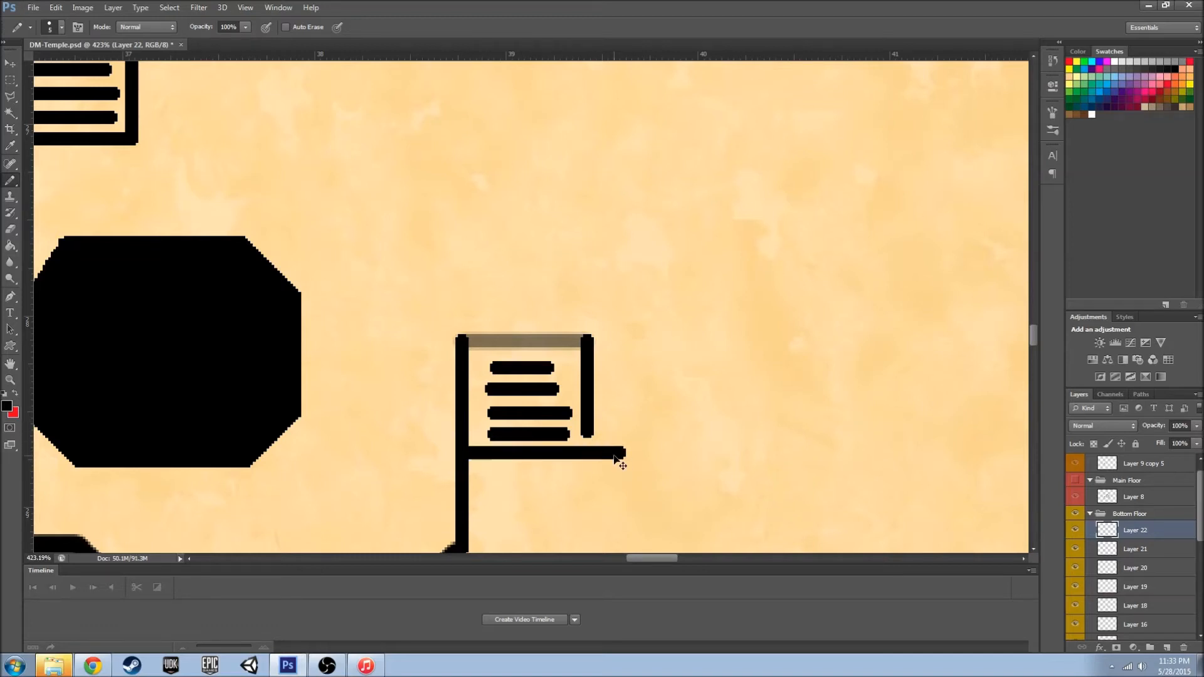
{"action": "key", "text": "ctrl+z"}
{"action": "mouse_move", "coordinate": [463, 454]}
{"action": "left_mouse_down"}
{"action": "mouse_move", "coordinate": [592, 454]}
{"action": "mouse_move", "coordinate": [591, 437]}
{"action": "mouse_move", "coordinate": [592, 454]}
{"action": "left_mouse_up"}
{"action": "key", "text": "ctrl+z"}
- Add another new layer and pencil a long straight wall north from the east side of the small southern stairs
{"action": "key", "text": "ctrl+0"}
{"action": "scroll", "coordinate": [779, 462], "scroll_direction": "down", "scroll_amount": 1}
{"action": "left_click_drag", "start_coordinate": [628, 559], "coordinate": [660, 558]}
{"action": "scroll", "coordinate": [559, 408], "scroll_direction": "up", "scroll_amount": 1}
{"action": "scroll", "coordinate": [540, 467], "scroll_direction": "up", "scroll_amount": 7}
{"action": "key", "text": "ctrl+shift+alt+n"}
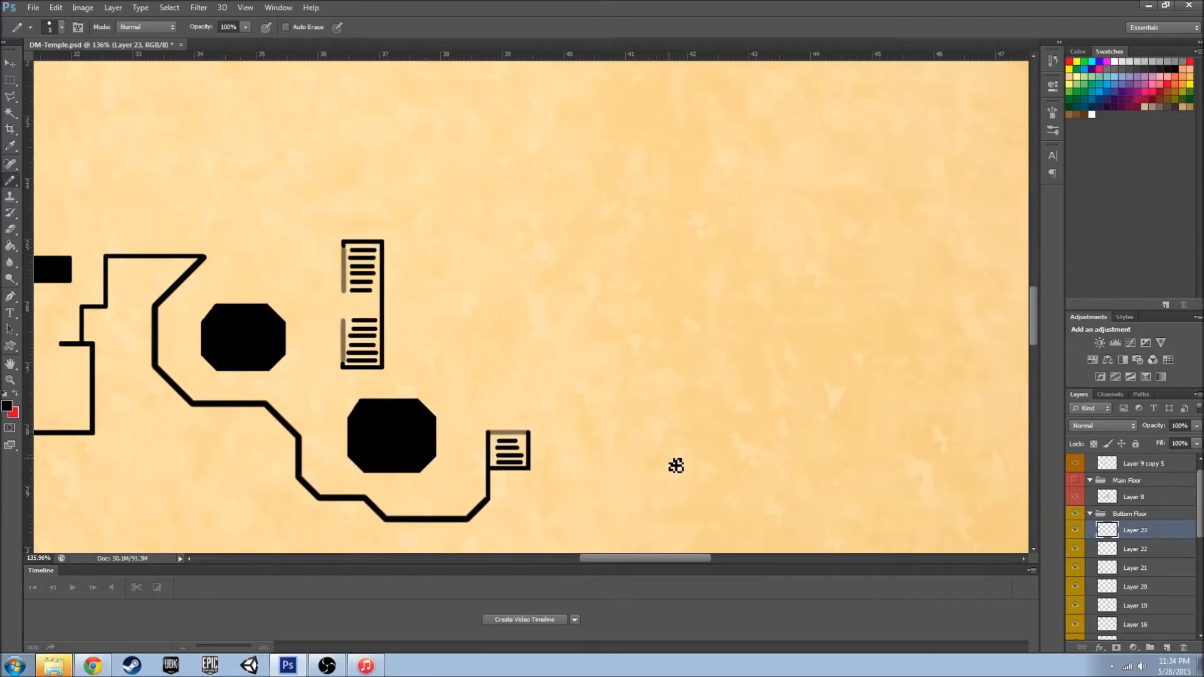
{"action": "scroll", "coordinate": [532, 457], "scroll_direction": "down", "scroll_amount": 7}
{"action": "scroll", "coordinate": [532, 456], "scroll_direction": "up", "scroll_amount": 7}
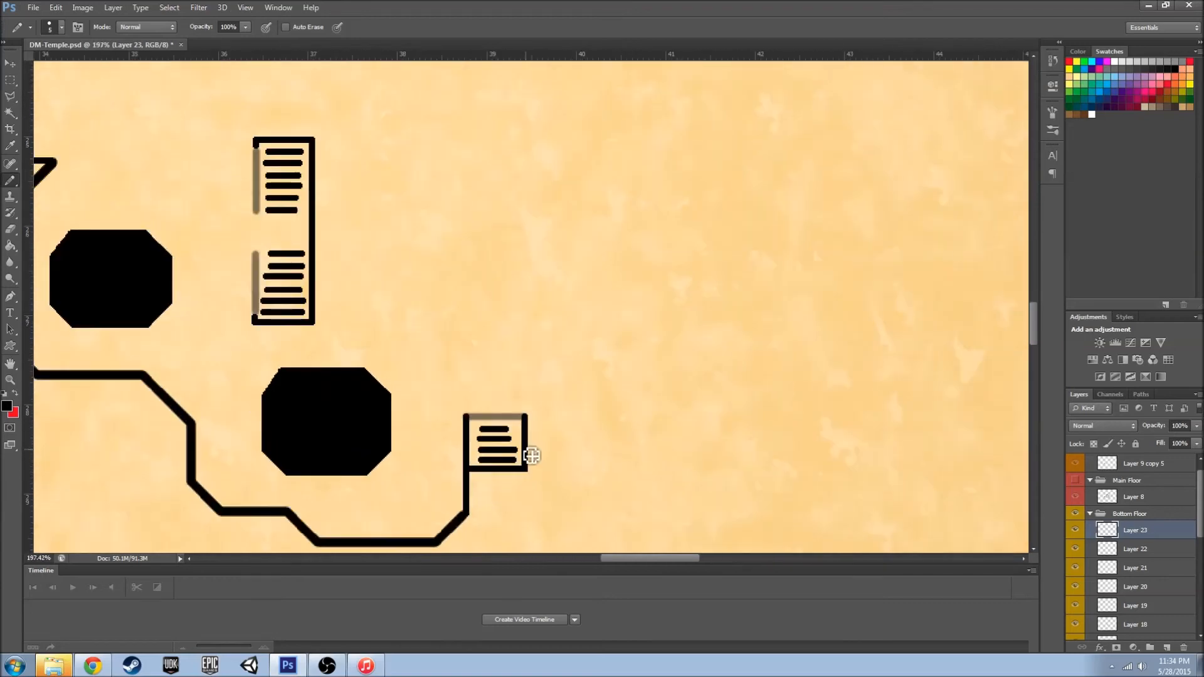
{"action": "left_click_drag", "start_coordinate": [525, 415], "coordinate": [503, 97]}
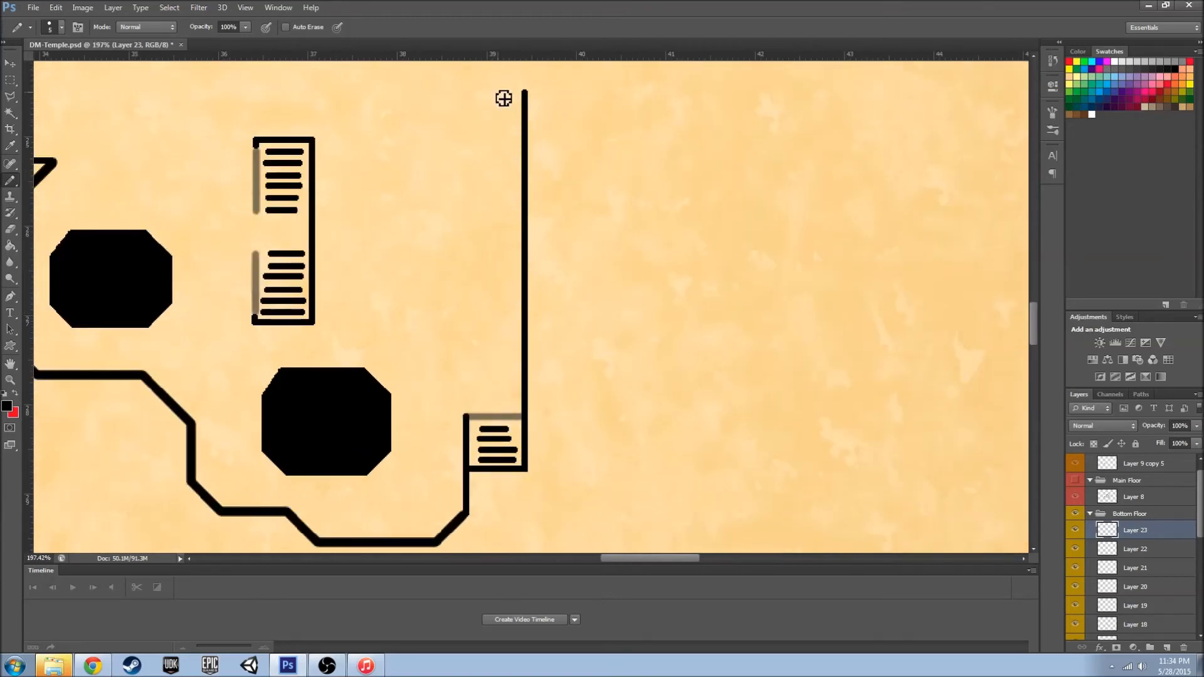
- On a new layer, draw a short vertical pen path between the northern and southern eastern stairs and stroke it with the Brush
{"action": "scroll", "coordinate": [510, 194], "scroll_direction": "down", "scroll_amount": 4}
{"action": "scroll", "coordinate": [473, 311], "scroll_direction": "up", "scroll_amount": 1}
{"action": "left_click", "coordinate": [1167, 648]}
{"action": "left_click", "coordinate": [10, 296]}
{"action": "left_click", "coordinate": [10, 296]}
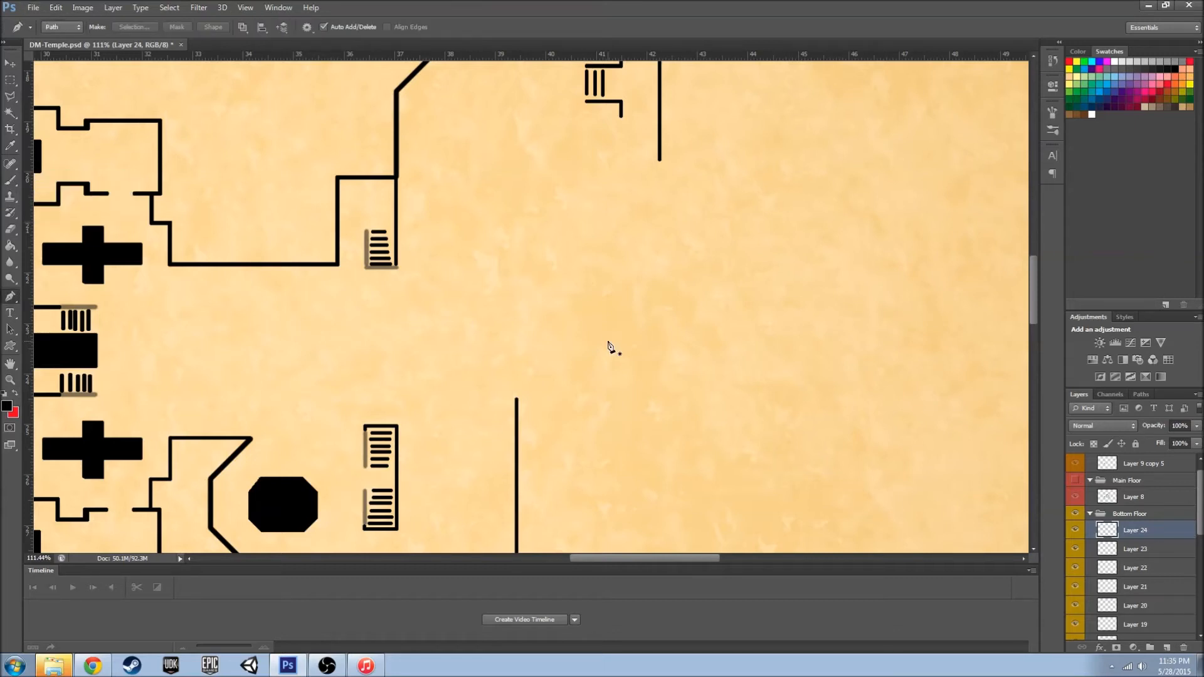
{"action": "left_click", "coordinate": [1141, 395]}
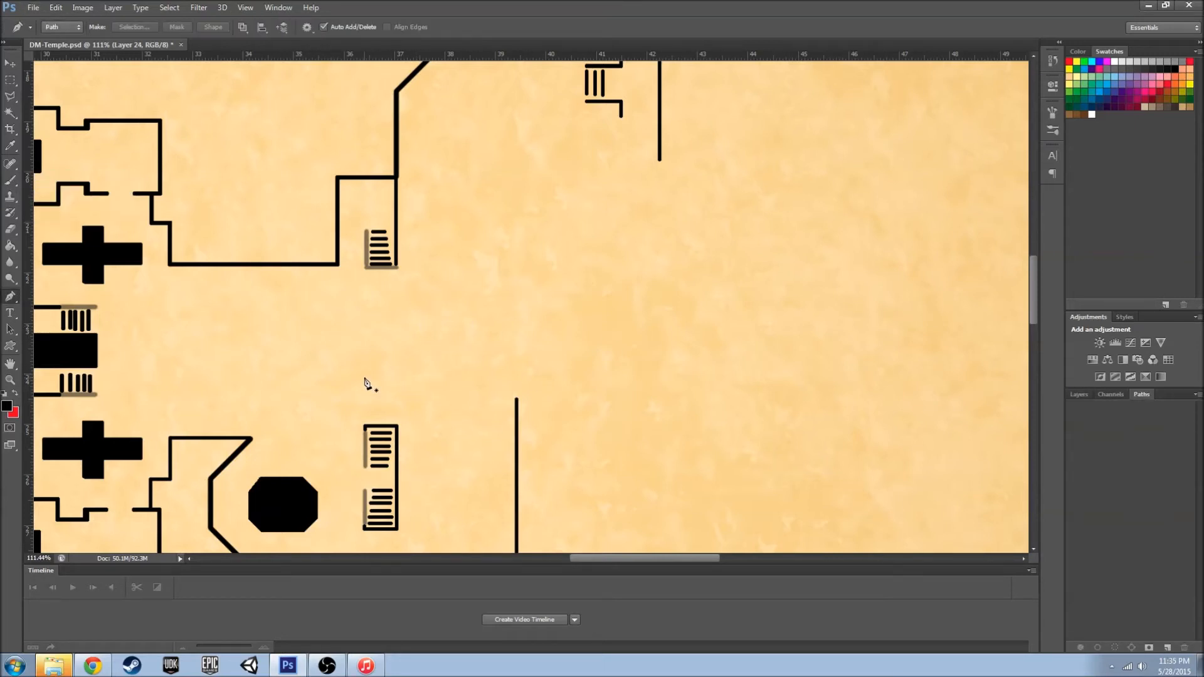
{"action": "left_click", "coordinate": [348, 310]}
{"action": "left_click", "coordinate": [348, 390]}
{"action": "key", "text": "b"}
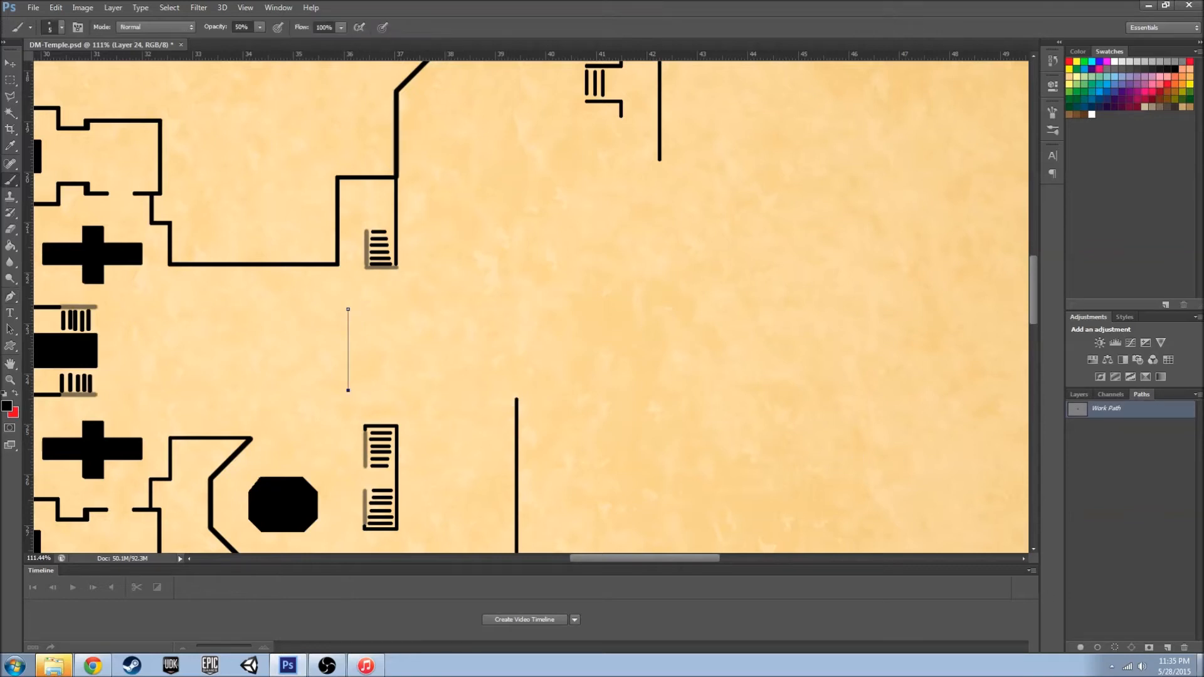
{"action": "left_click", "coordinate": [1098, 649]}
- Add a short diagonal angled southeast at the lower end of the central vertical wall and stroke it with the Brush
{"action": "key", "text": "p"}
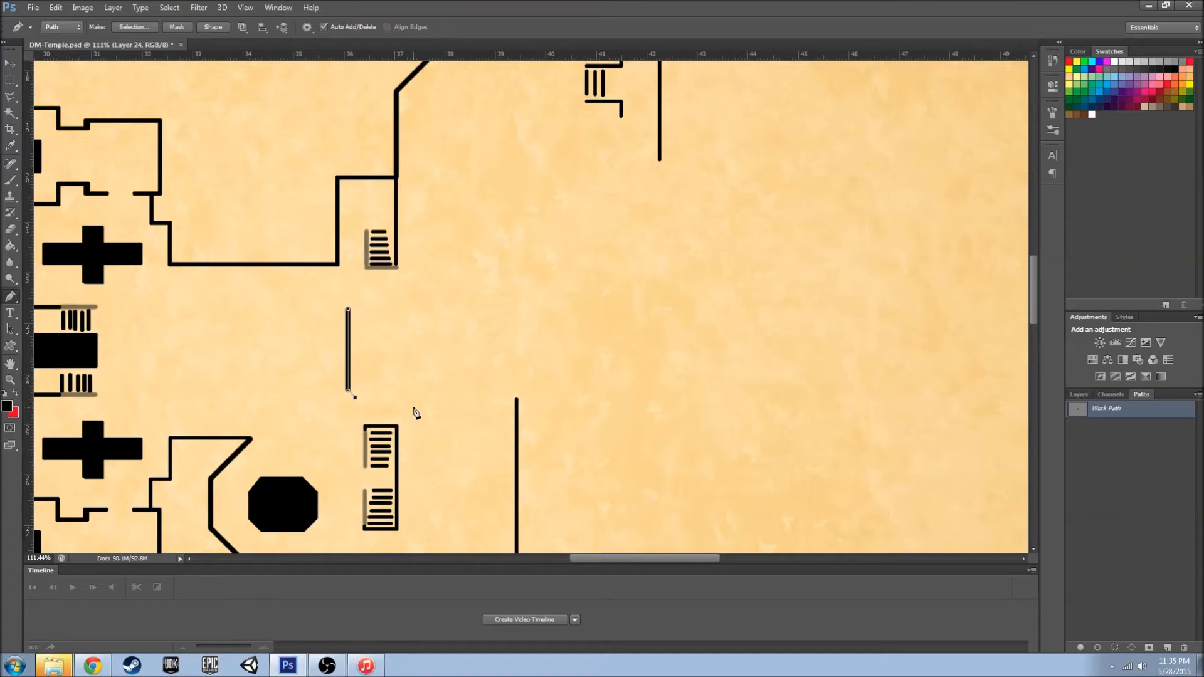
{"action": "key", "text": "b"}
{"action": "left_click", "coordinate": [1098, 649]}
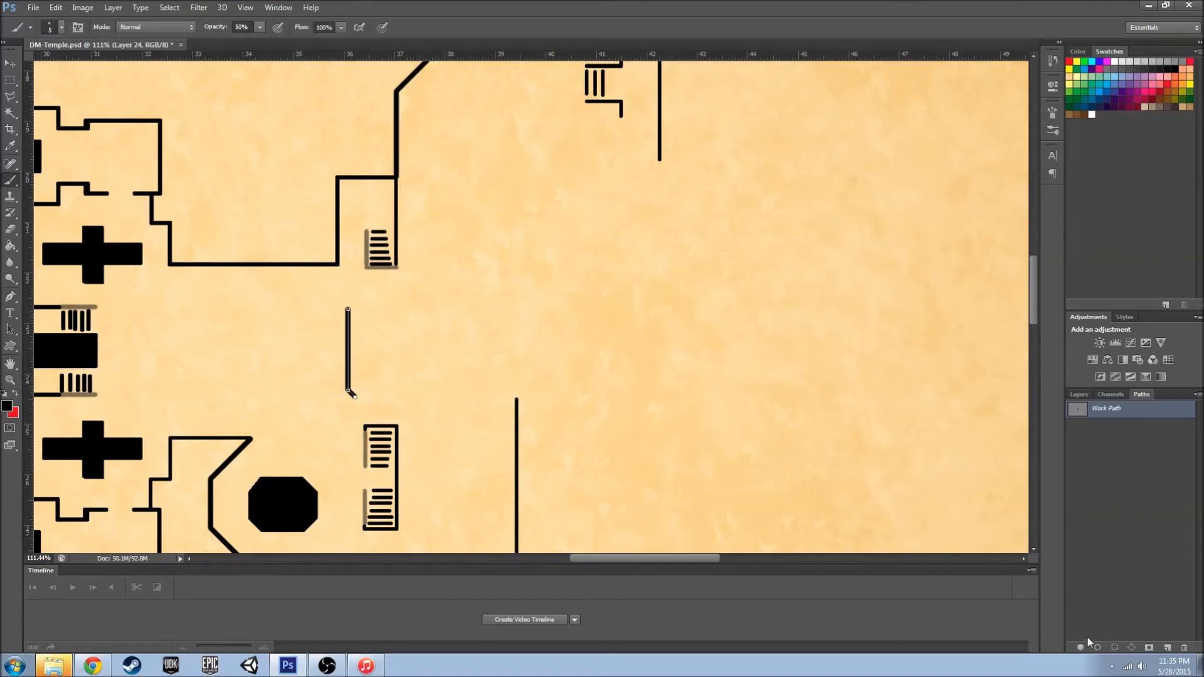
{"action": "key", "text": "p"}
{"action": "right_click", "coordinate": [354, 395]}
{"action": "key", "text": "Escape"}
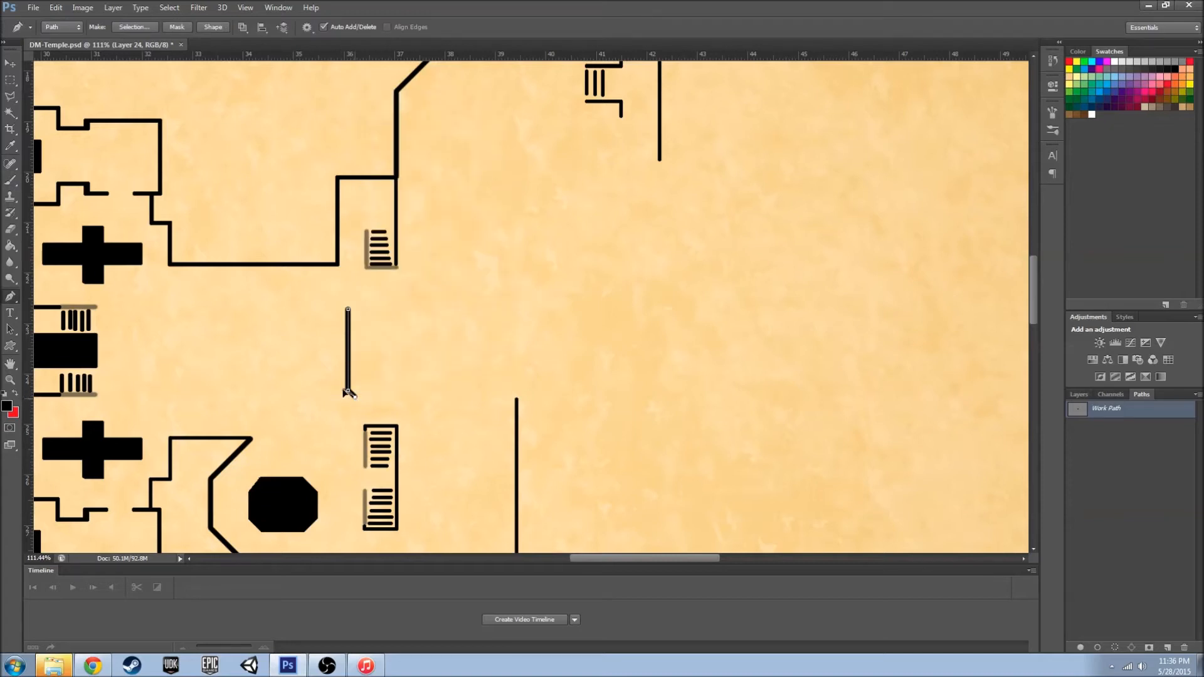
- Clear the work path, brush a matching short diagonal at the central wall's upper end and delete its path
{"action": "key", "text": "Delete"}
{"action": "key", "text": "ctrl+z"}
{"action": "left_click", "coordinate": [348, 390]}
{"action": "key", "text": "Delete"}
{"action": "left_click", "coordinate": [356, 304]}
{"action": "key", "text": "b"}
{"action": "left_click", "coordinate": [1097, 648]}
{"action": "key", "text": "Delete"}
- Draw a short horizontal pen path east of the central wall's upper end and stroke it with the Brush
{"action": "key", "text": "p"}
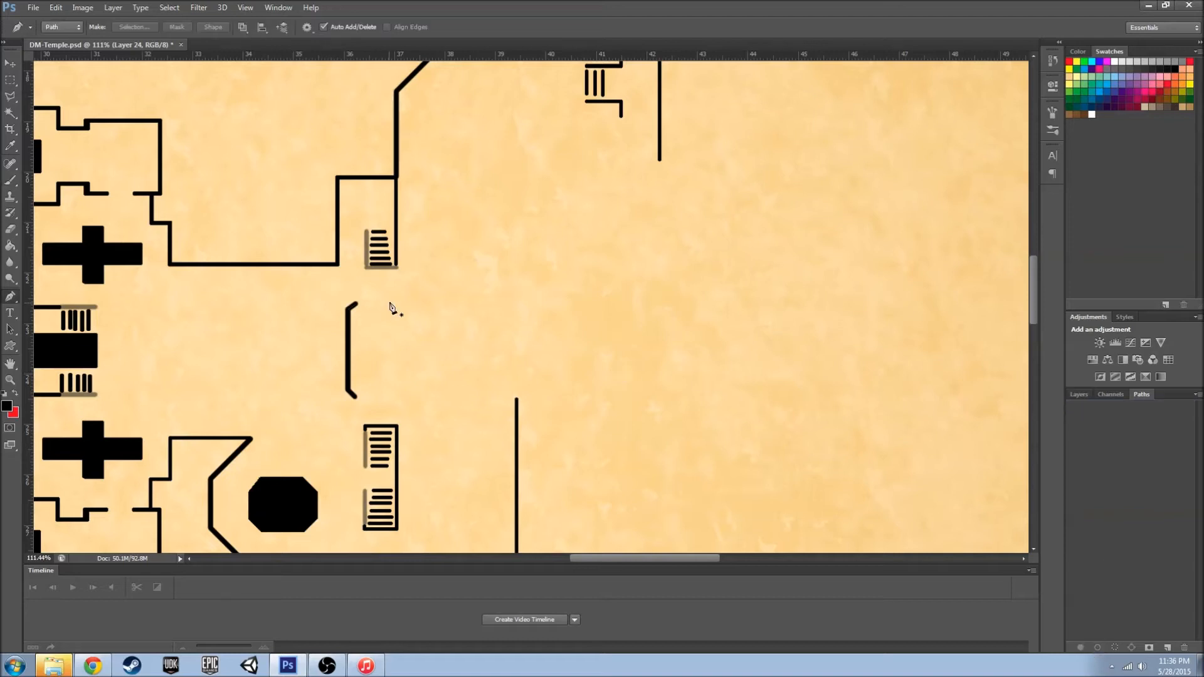
{"action": "left_click", "coordinate": [387, 302]}
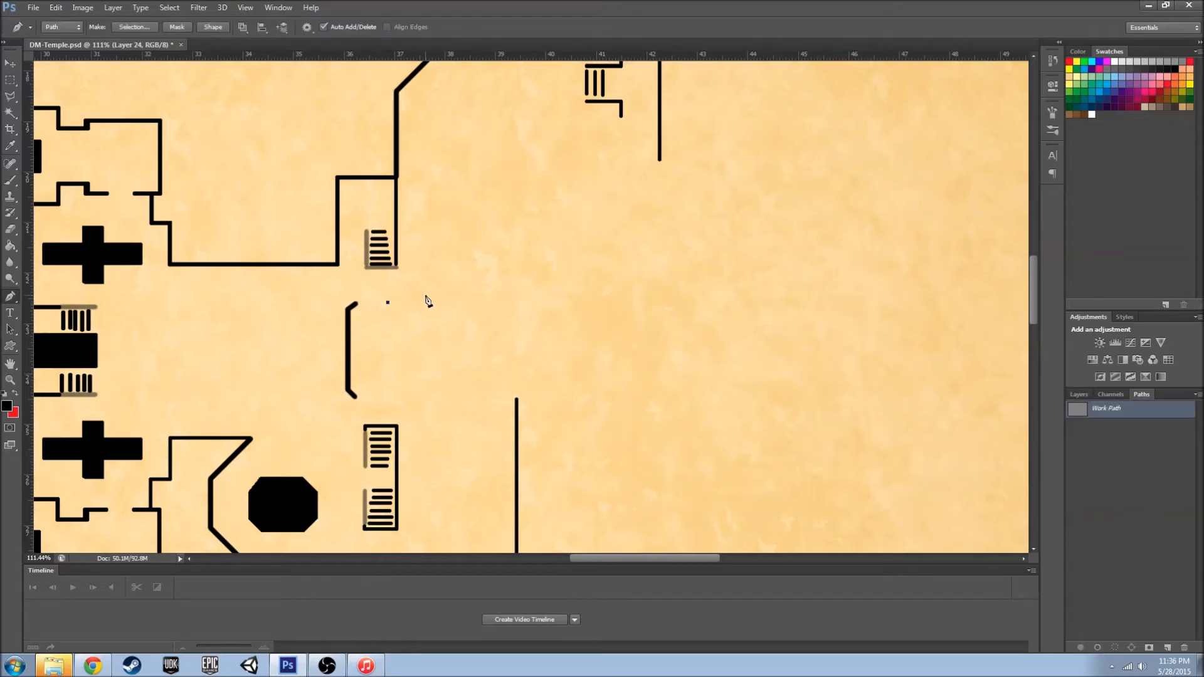
{"action": "left_click", "coordinate": [428, 303]}
{"action": "key", "text": "b"}
{"action": "left_click", "coordinate": [1098, 648]}
- Duplicate the horizontal wall to the enclosure's south side, nudge it up level with the lower diagonal and delete the work path
{"action": "left_click", "coordinate": [10, 63]}
{"action": "mouse_move", "coordinate": [411, 305]}
{"action": "left_mouse_down", "text": "alt"}
{"action": "mouse_move", "coordinate": [405, 371]}
{"action": "mouse_move", "coordinate": [408, 282]}
{"action": "mouse_move", "coordinate": [408, 399]}
{"action": "mouse_move", "coordinate": [408, 389]}
{"action": "mouse_move", "coordinate": [350, 493]}
{"action": "left_mouse_up", "text": "alt"}
{"action": "key", "text": "e"}
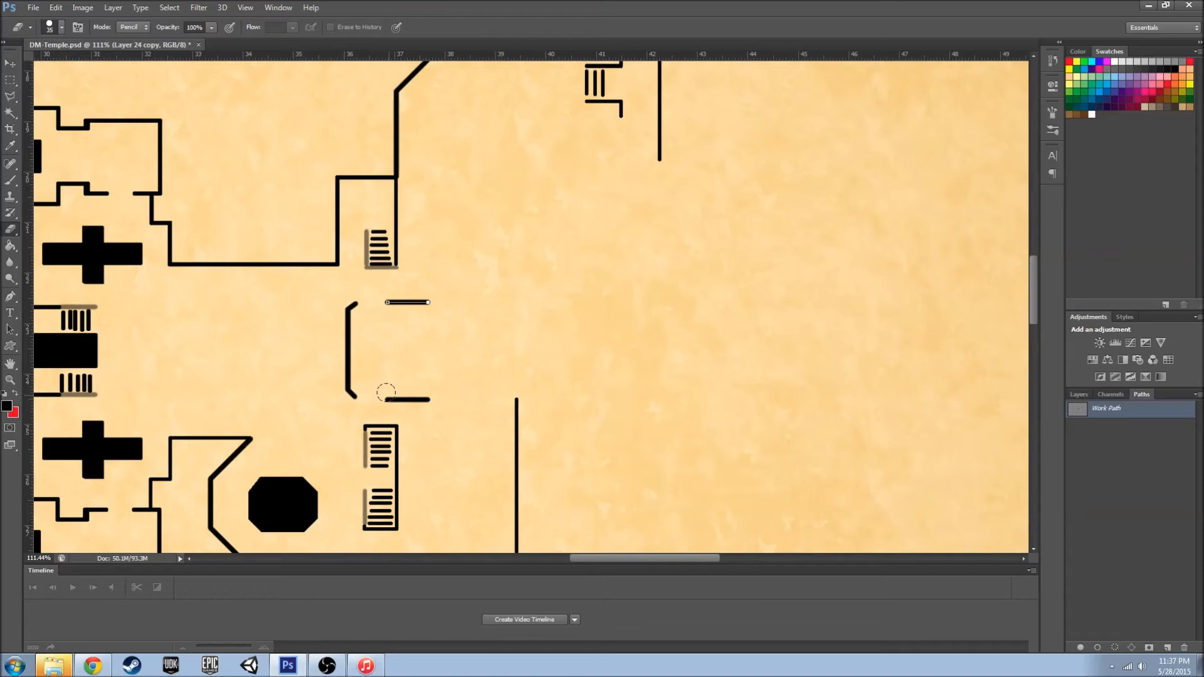
{"action": "key", "text": "v"}
{"action": "key", "text": "Up"}
{"action": "key", "text": "Up"}
{"action": "key", "text": "Up"}
{"action": "key", "text": "Up"}
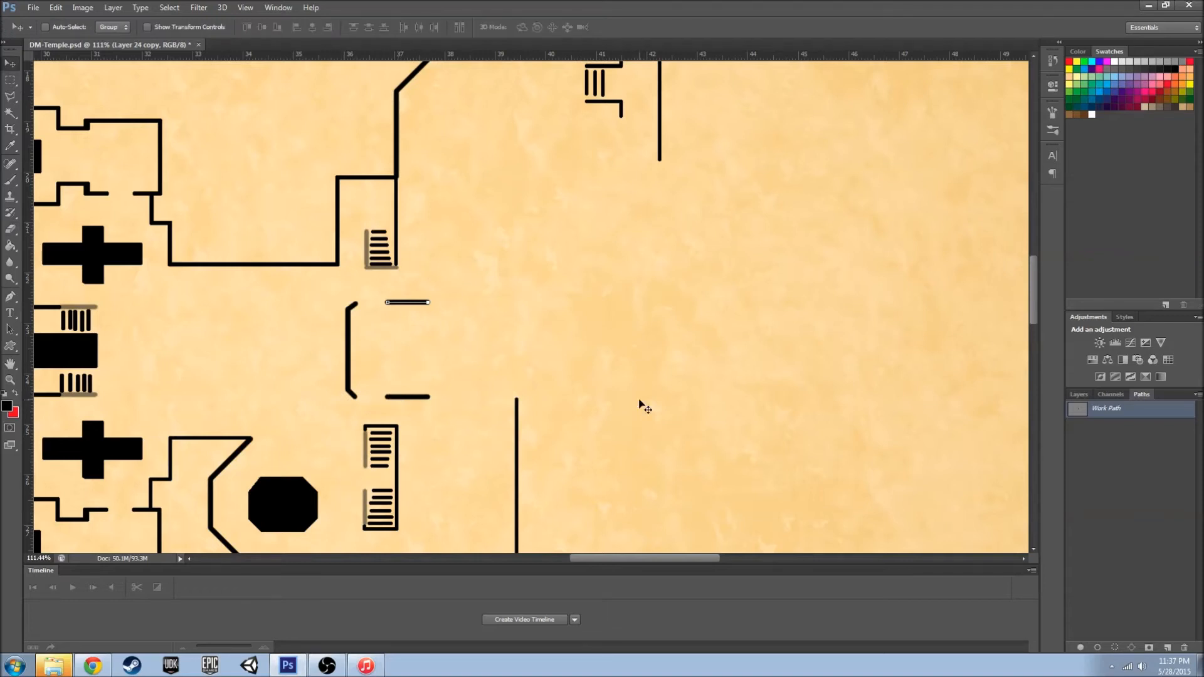
{"action": "key", "text": "Delete"}
- Try to outline the enclosure's east end with a diagonal and a vertical pen segment, then undo the misplaced points
{"action": "key", "text": "p"}
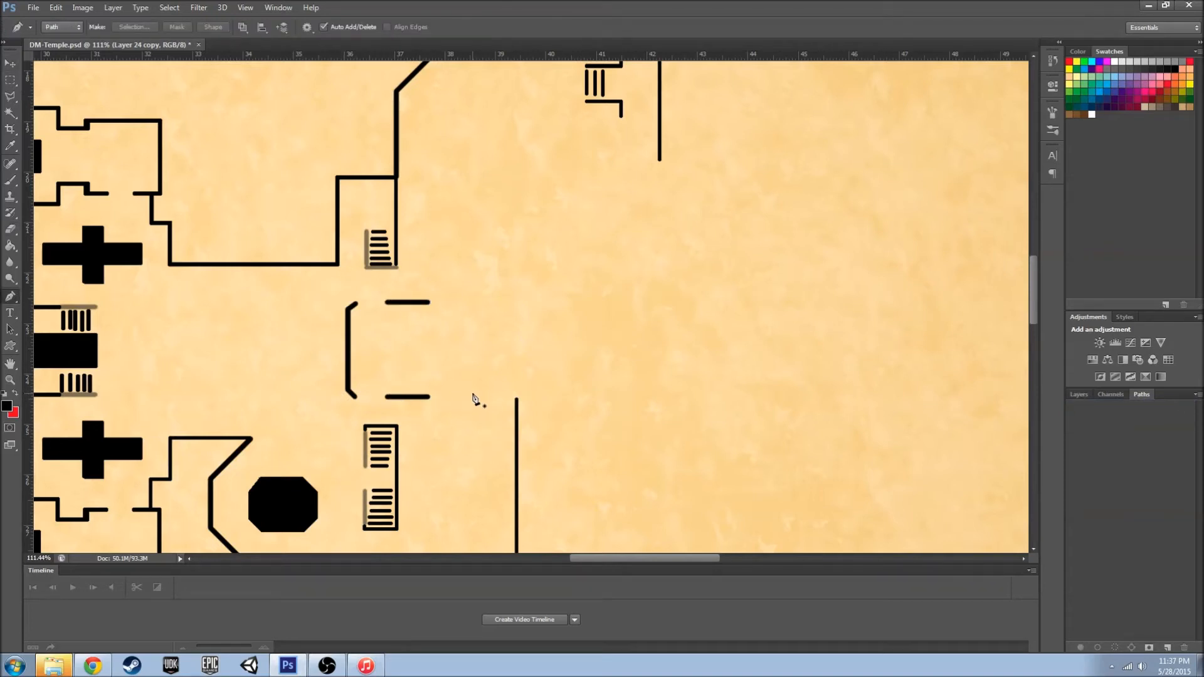
{"action": "left_click", "coordinate": [469, 396]}
{"action": "left_click", "coordinate": [495, 372]}
{"action": "left_click", "coordinate": [495, 334]}
{"action": "left_click", "coordinate": [495, 307]}
{"action": "key", "text": "ctrl+z"}
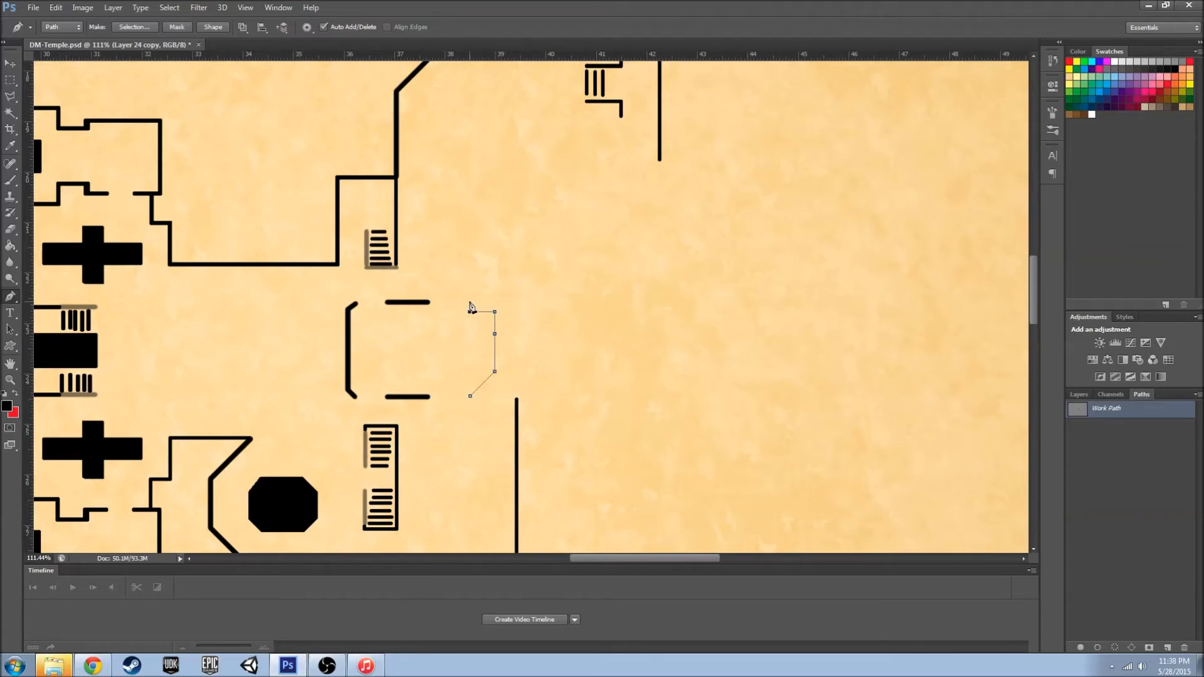
{"action": "key", "text": "ctrl+alt+z"}
{"action": "key", "text": "ctrl+alt+z"}
{"action": "key", "text": "ctrl+alt+z"}
{"action": "key", "text": "ctrl+alt+z"}
{"action": "key", "text": "ctrl+alt+z"}
{"action": "key", "text": "ctrl+alt+z"}
- Redraw the east end's vertical path segment straight north, stroke the path with the Brush and delete it
{"action": "left_click", "coordinate": [499, 313], "text": "shift"}
{"action": "left_click", "coordinate": [466, 304], "text": "shift"}
{"action": "key", "text": "z"}
{"action": "key", "text": "p"}
{"action": "key", "text": "ctrl+alt+z"}
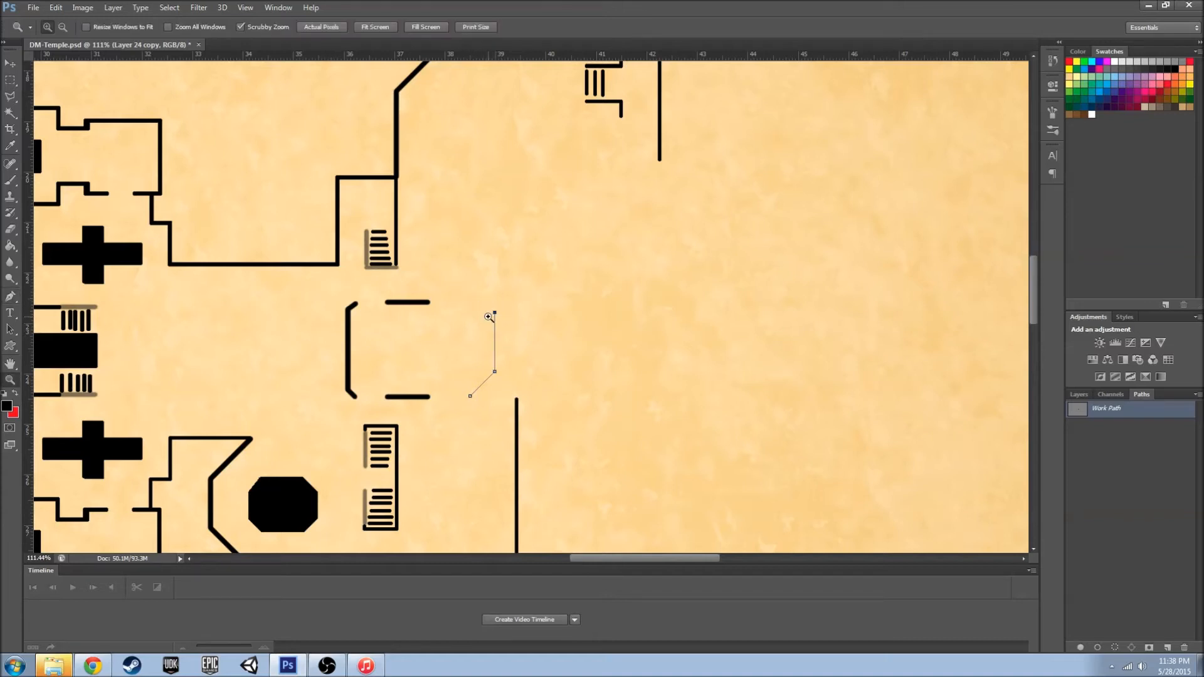
{"action": "key", "text": "ctrl+alt+z"}
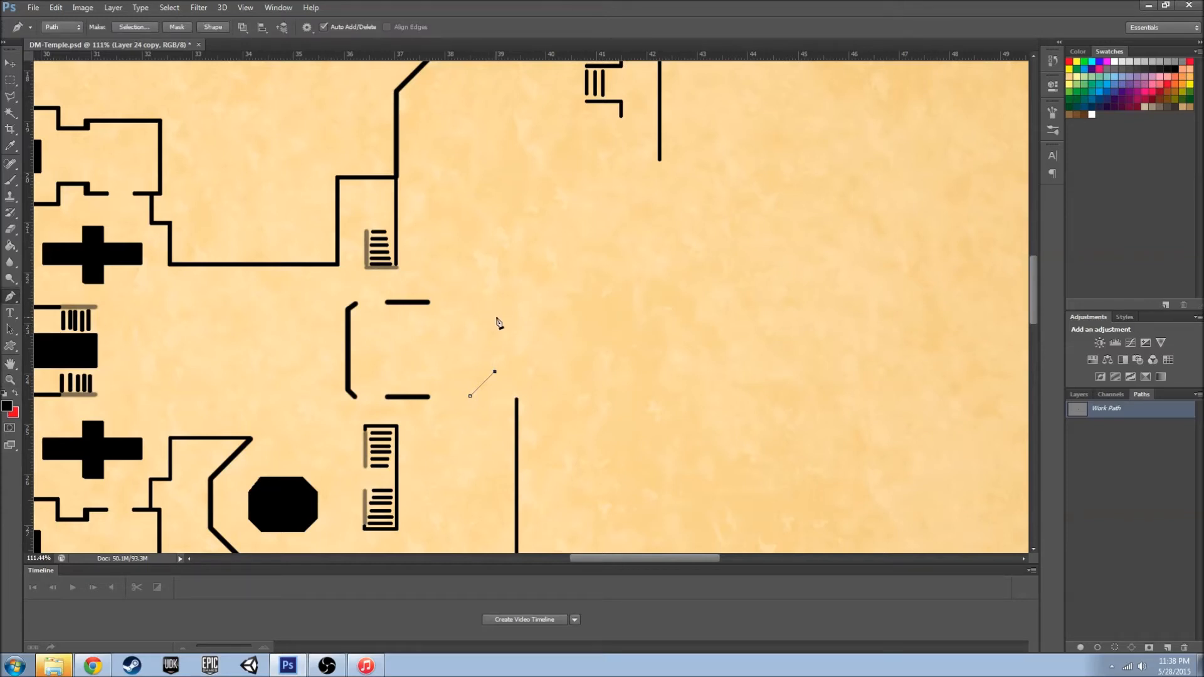
{"action": "left_click", "coordinate": [495, 320], "text": "shift"}
{"action": "key", "text": "b"}
{"action": "left_click", "coordinate": [1097, 648]}
{"action": "left_click", "coordinate": [1097, 647]}
{"action": "left_click", "coordinate": [1097, 648]}
{"action": "key", "text": "Delete"}
- Duplicate the eastern wall piece northward and erase the extra horizontal line from the copy
{"action": "key", "text": "v"}
{"action": "mouse_move", "coordinate": [495, 355]}
{"action": "left_mouse_down"}
{"action": "mouse_move", "coordinate": [508, 313]}
{"action": "mouse_move", "coordinate": [495, 313]}
{"action": "left_mouse_up"}
{"action": "key", "text": "e"}
{"action": "left_click_drag", "start_coordinate": [390, 355], "coordinate": [418, 350]}
- Flip the copied eastern wall piece vertically and nudge it into line above the original
{"action": "left_click", "coordinate": [56, 7]}
{"action": "mouse_move", "coordinate": [81, 244]}
{"action": "left_click", "coordinate": [251, 404]}
{"action": "key", "text": "v"}
{"action": "key", "text": "shift+Down"}
{"action": "key", "text": "shift+Down"}
{"action": "key", "text": "shift+Down"}
{"action": "key", "text": "Up"}
{"action": "key", "text": "Up"}
{"action": "key", "text": "Up"}
{"action": "key", "text": "Up"}
{"action": "key", "text": "Up"}
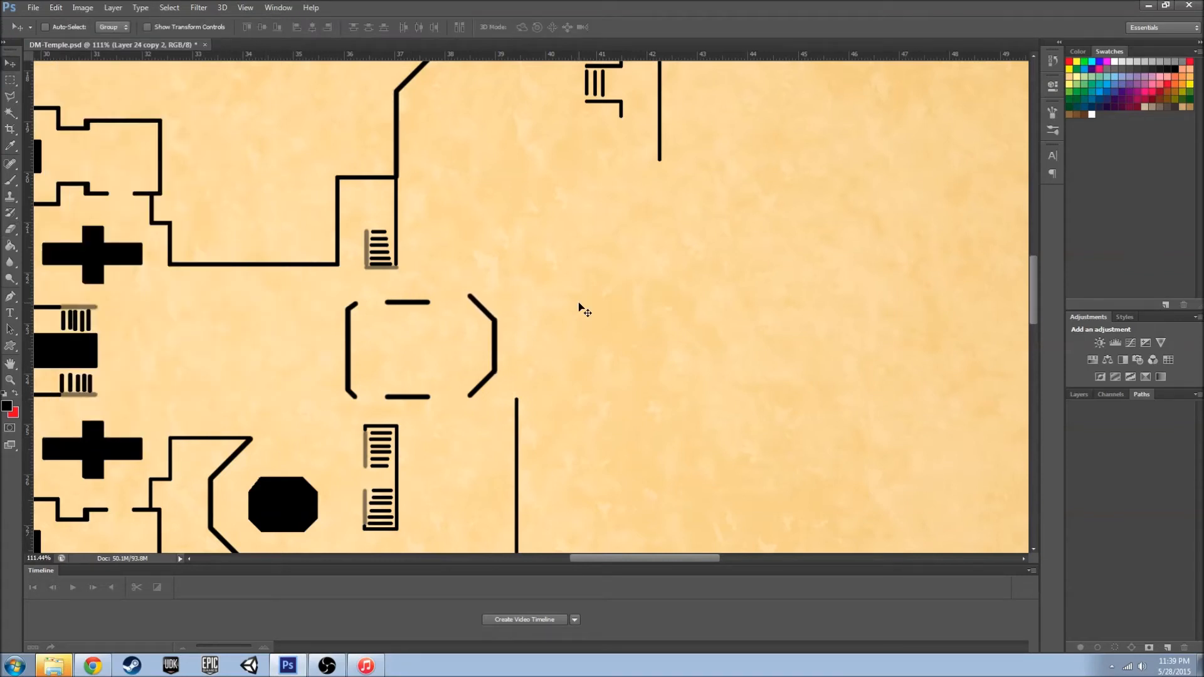
- Try to trim the upper tip of the flipped eastern piece with the Eraser in Brush mode, then undo the erasing
{"action": "scroll", "coordinate": [505, 361], "scroll_direction": "up", "scroll_amount": 4}
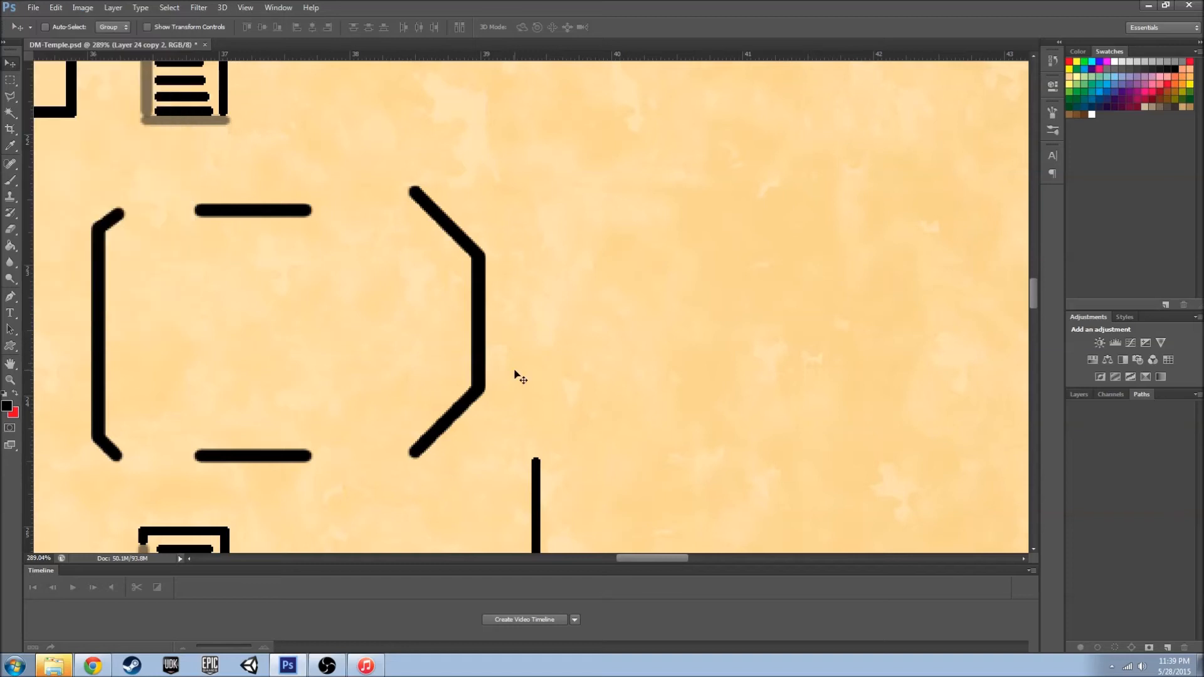
{"action": "key", "text": "e"}
{"action": "left_click", "coordinate": [131, 27]}
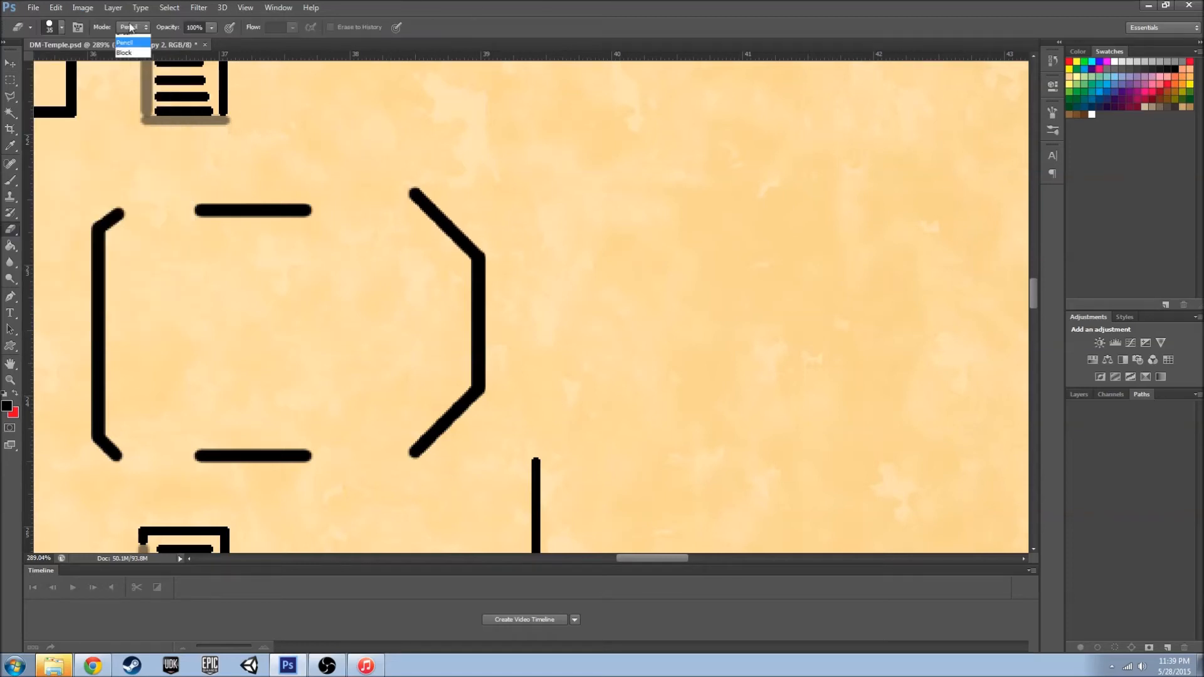
{"action": "left_click", "coordinate": [127, 42]}
{"action": "left_click_drag", "start_coordinate": [413, 190], "coordinate": [440, 218]}
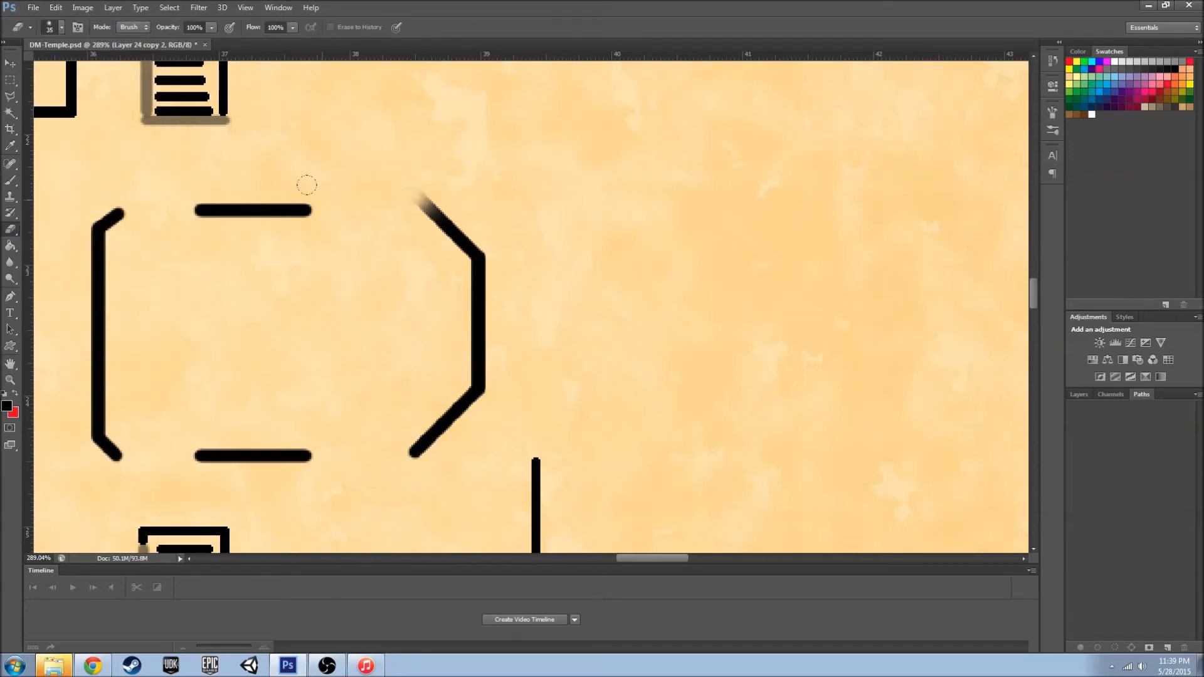
{"action": "mouse_move", "coordinate": [270, 178]}
{"action": "left_mouse_down"}
{"action": "mouse_move", "coordinate": [425, 166]}
{"action": "mouse_move", "coordinate": [360, 150]}
{"action": "left_mouse_up"}
{"action": "key", "text": "ctrl+z"}
- Set the Eraser to Pencil mode and try to trim the flipped piece's upper tip
{"action": "left_click", "coordinate": [131, 27]}
{"action": "left_click", "coordinate": [129, 50]}
{"action": "left_click_drag", "start_coordinate": [417, 195], "coordinate": [442, 219]}
{"action": "key", "text": "ctrl+z"}
{"action": "key", "text": "ctrl+z"}
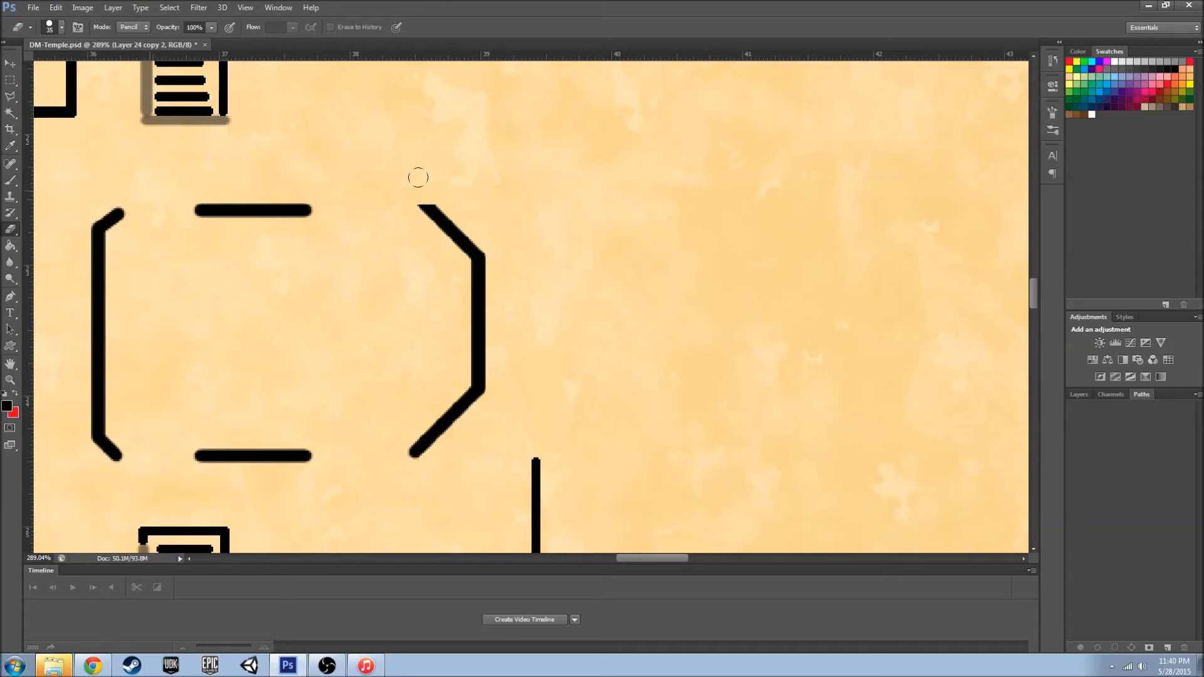
- Remove the drawn eastern wall piece and delete the layer holding its flipped copy
{"action": "scroll", "coordinate": [434, 243], "scroll_direction": "down", "scroll_amount": 5}
{"action": "mouse_move", "coordinate": [424, 219]}
{"action": "left_mouse_down"}
{"action": "mouse_move", "coordinate": [443, 335]}
{"action": "mouse_move", "coordinate": [445, 307]}
{"action": "mouse_move", "coordinate": [416, 339]}
{"action": "left_mouse_up"}
{"action": "left_click", "coordinate": [1079, 394]}
{"action": "left_click", "coordinate": [1131, 544]}
{"action": "left_click", "coordinate": [1097, 532]}
{"action": "key", "text": "Delete"}
- Duplicate Layer 24, flip the copy horizontally and move it east to form the enclosure's mirrored eastern end
{"action": "left_click", "coordinate": [1086, 549]}
{"action": "key", "text": "v"}
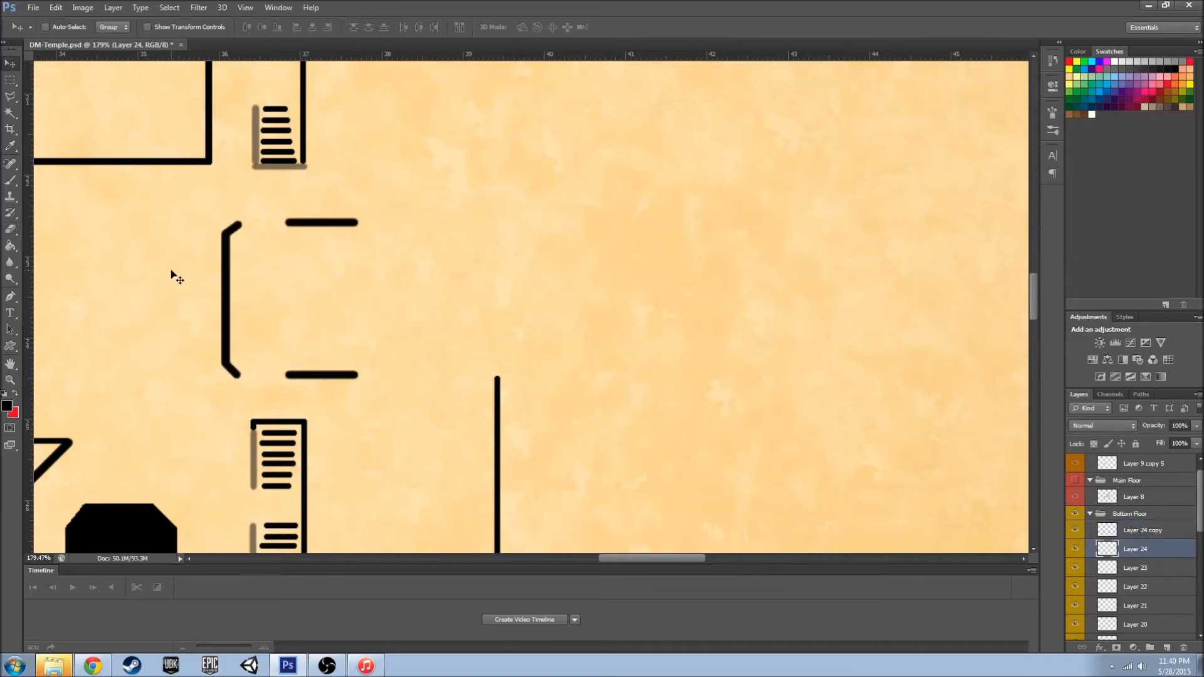
{"action": "mouse_move", "coordinate": [227, 315]}
{"action": "left_mouse_down"}
{"action": "mouse_move", "coordinate": [239, 315]}
{"action": "mouse_move", "coordinate": [228, 317]}
{"action": "left_mouse_up"}
{"action": "left_click", "coordinate": [56, 9]}
{"action": "mouse_move", "coordinate": [135, 253]}
{"action": "left_click", "coordinate": [244, 389]}
{"action": "left_click_drag", "start_coordinate": [356, 290], "coordinate": [414, 325]}
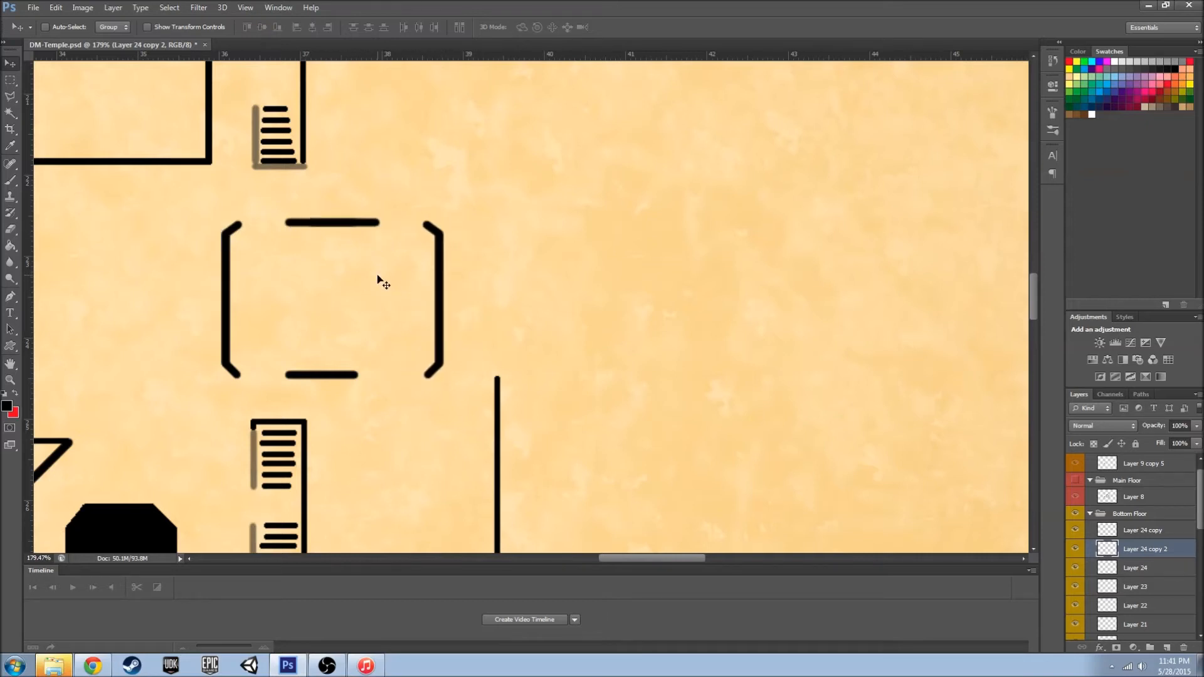
- Select the central enclosure's upper wall segment with the Marquee and cut it to the clipboard
{"action": "key", "text": "m"}
{"action": "left_click_drag", "start_coordinate": [278, 213], "coordinate": [387, 246]}
{"action": "key", "text": "ctrl+x"}
- Try to paste the cut wall segment and reposition it on the enclosure's upper side, then undo back to before the cut
{"action": "key", "text": "ctrl+v"}
{"action": "left_click", "coordinate": [10, 63]}
{"action": "left_click_drag", "start_coordinate": [560, 311], "coordinate": [363, 230]}
{"action": "key", "text": "Down"}
{"action": "key", "text": "Down"}
{"action": "left_click_drag", "start_coordinate": [377, 289], "coordinate": [357, 226]}
{"action": "key", "text": "ctrl+alt+z"}
{"action": "key", "text": "ctrl+alt+z"}
{"action": "key", "text": "ctrl+alt+z"}
{"action": "key", "text": "ctrl+alt+z"}
- Paste the copied wall segment and place it over the shorter lower segment to form the enclosure's matching lower wall
{"action": "key", "text": "ctrl+v"}
{"action": "left_click_drag", "start_coordinate": [334, 230], "coordinate": [344, 374]}
{"action": "key", "text": "Up"}
{"action": "key", "text": "Up"}
{"action": "key", "text": "Up"}
{"action": "key", "text": "Up"}
{"action": "key", "text": "Up"}
{"action": "key", "text": "Up"}
{"action": "key", "text": "Up"}
{"action": "key", "text": "Up"}
{"action": "scroll", "coordinate": [541, 317], "scroll_direction": "down", "scroll_amount": 5}
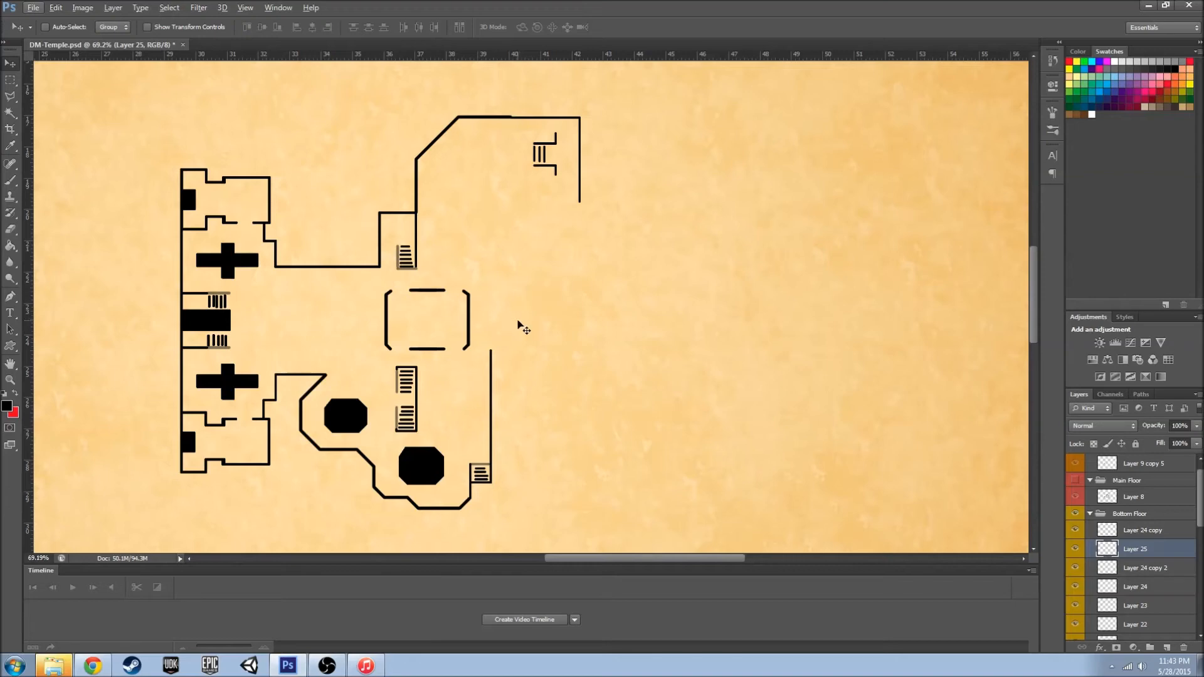
- On a new layer, paint a straight 50% opacity Brush line along the west side of the northeastern stairs
{"action": "scroll", "coordinate": [519, 322], "scroll_direction": "up", "scroll_amount": 2}
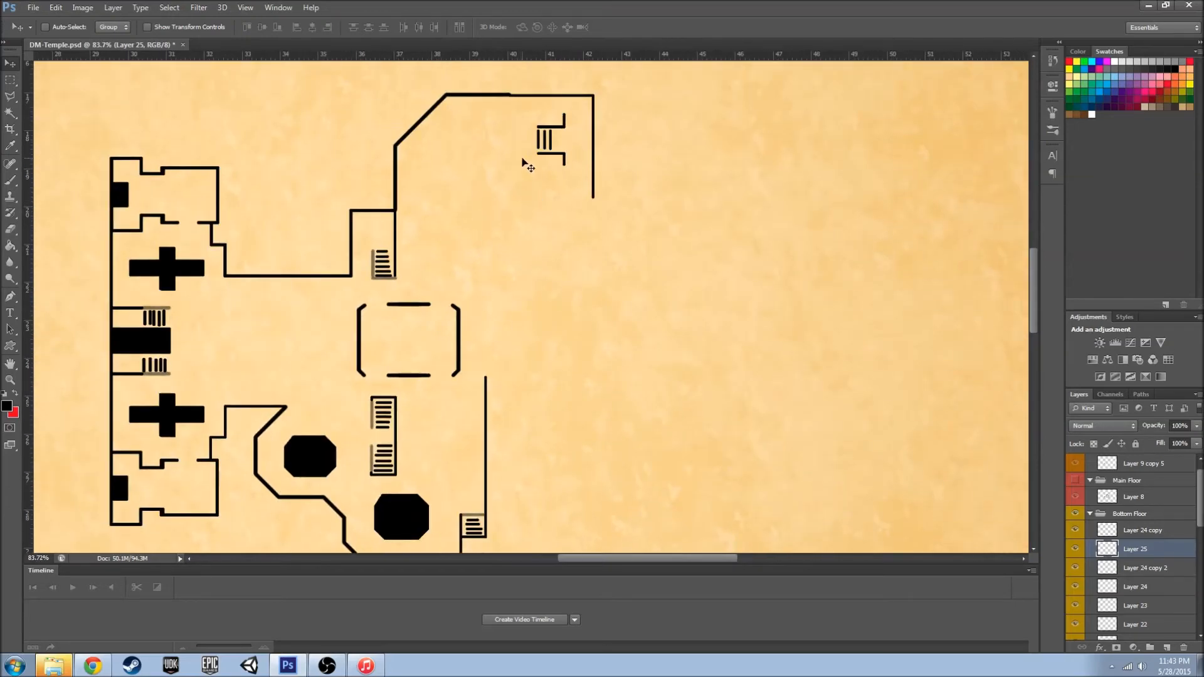
{"action": "scroll", "coordinate": [537, 135], "scroll_direction": "up", "scroll_amount": 11}
{"action": "left_click", "coordinate": [1167, 648]}
{"action": "key", "text": "b"}
{"action": "scroll", "coordinate": [524, 164], "scroll_direction": "up", "scroll_amount": 5}
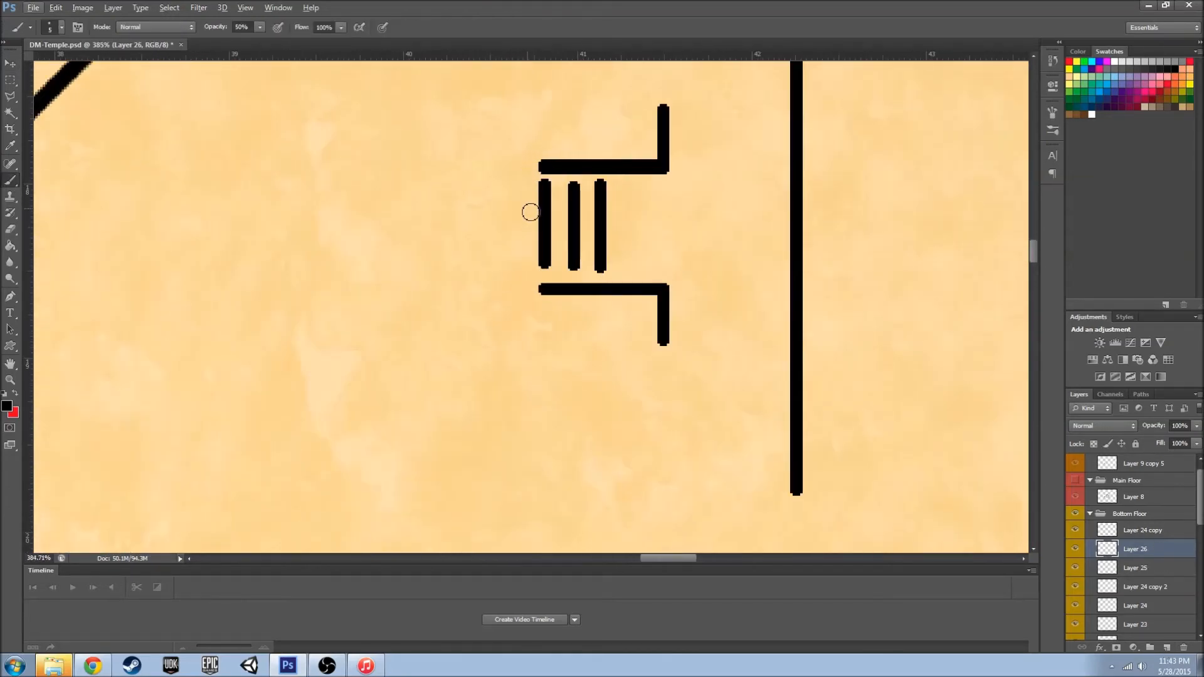
{"action": "left_click", "coordinate": [525, 289]}
{"action": "left_click", "coordinate": [524, 167], "text": "shift"}
- Extend the northeastern stairs' upper and lower walls west to the translucent edge line with the Pencil
{"action": "left_click", "coordinate": [5, 185], "text": "alt"}
{"action": "left_click_drag", "start_coordinate": [549, 289], "coordinate": [526, 290]}
{"action": "key", "text": "ctrl+z"}
{"action": "left_click_drag", "start_coordinate": [549, 168], "coordinate": [523, 167]}
{"action": "scroll", "coordinate": [523, 223], "scroll_direction": "down", "scroll_amount": 1}
{"action": "scroll", "coordinate": [496, 289], "scroll_direction": "down", "scroll_amount": 4}
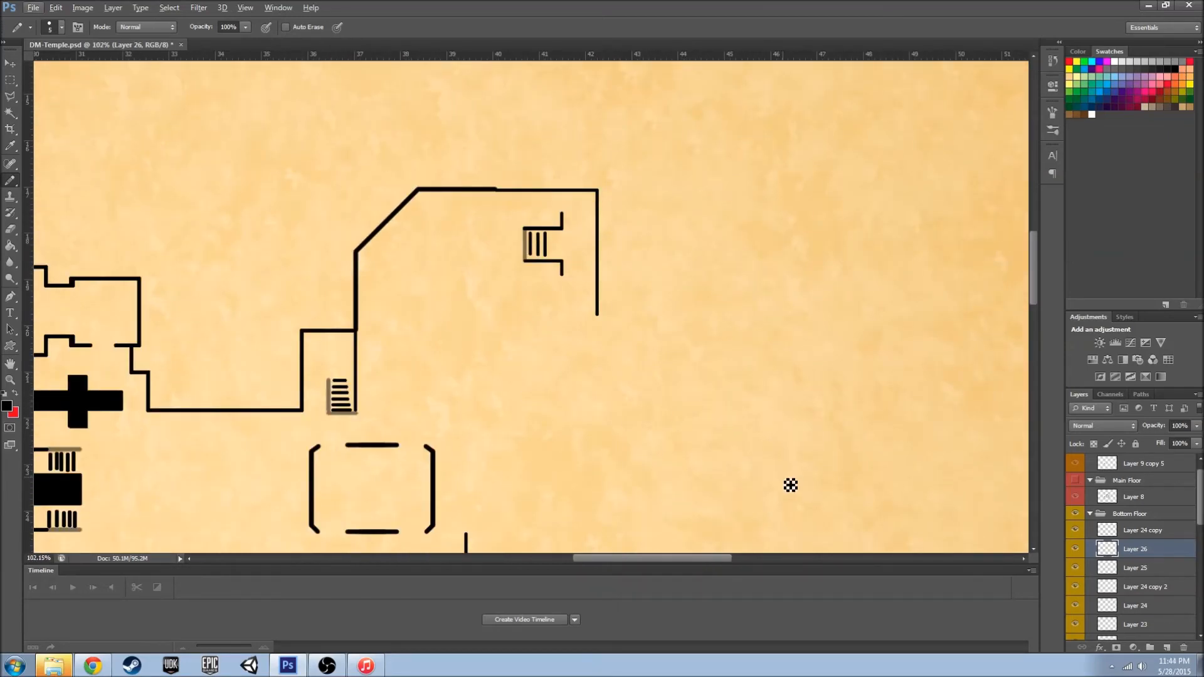
- Add a new layer above Layer 24 copy and get the Pen tool ready for drawing paths
{"action": "scroll", "coordinate": [790, 484], "scroll_direction": "down", "scroll_amount": 2}
{"action": "left_click", "coordinate": [1139, 530]}
{"action": "left_click", "coordinate": [1167, 647]}
{"action": "left_click", "coordinate": [1141, 395]}
{"action": "key", "text": "p"}
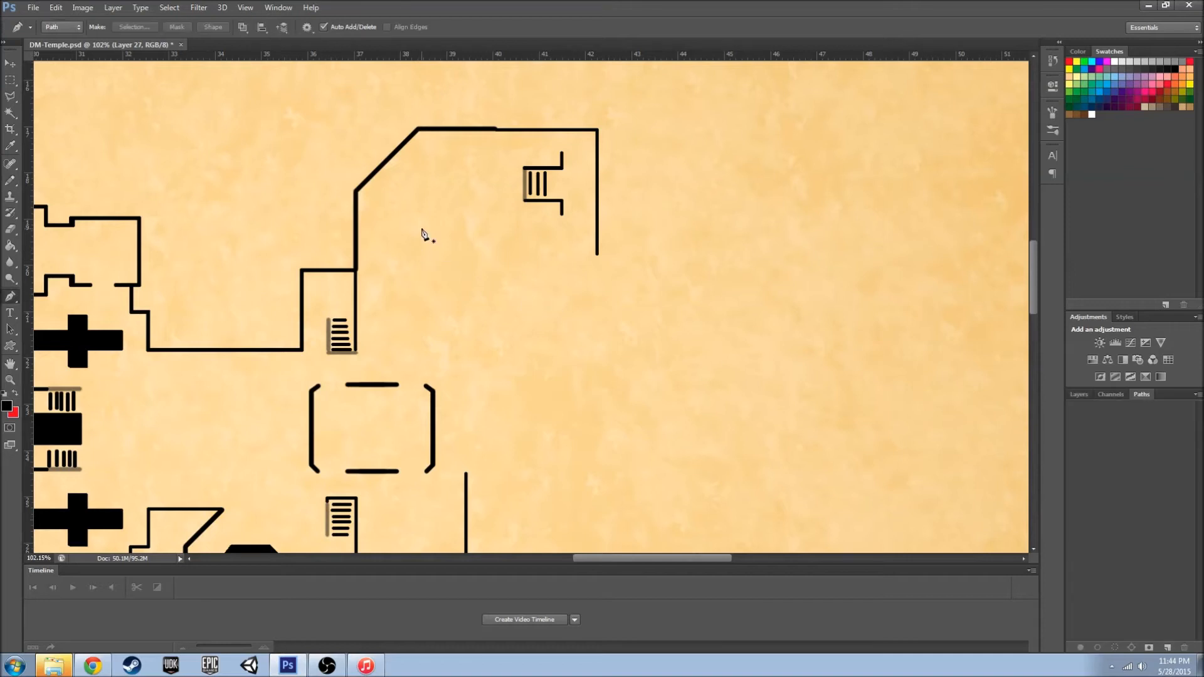
- Try to outline an octagonal room with a Pen path inside the northeastern area, then delete the path
{"action": "left_click", "coordinate": [418, 271]}
{"action": "left_click", "coordinate": [418, 230]}
{"action": "left_click", "coordinate": [451, 230]}
{"action": "key", "text": "z"}
{"action": "key", "text": "p"}
{"action": "key", "text": "ctrl+z"}
{"action": "left_click", "coordinate": [439, 208]}
{"action": "left_click", "coordinate": [488, 207]}
{"action": "left_click", "coordinate": [516, 237]}
{"action": "key", "text": "ctrl+z"}
{"action": "left_click", "coordinate": [508, 229]}
{"action": "left_click", "coordinate": [508, 276]}
{"action": "key", "text": "ctrl+z"}
{"action": "left_click", "coordinate": [508, 271]}
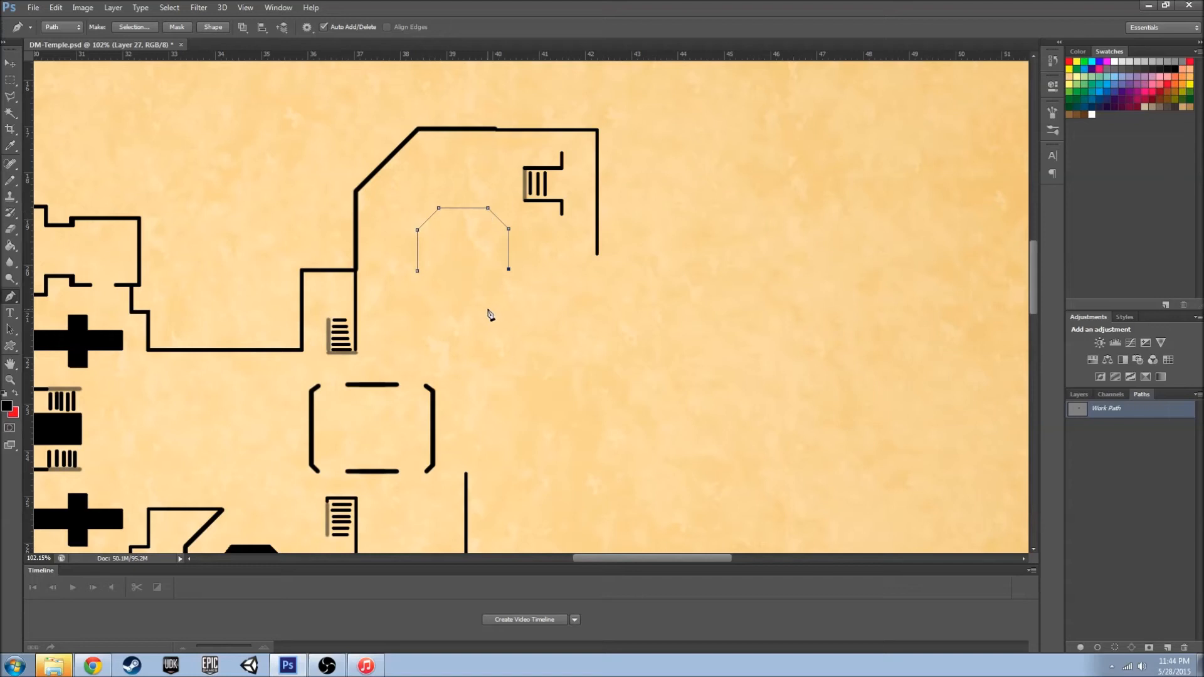
{"action": "left_click", "coordinate": [448, 290]}
{"action": "left_click", "coordinate": [439, 290]}
{"action": "key", "text": "Delete"}
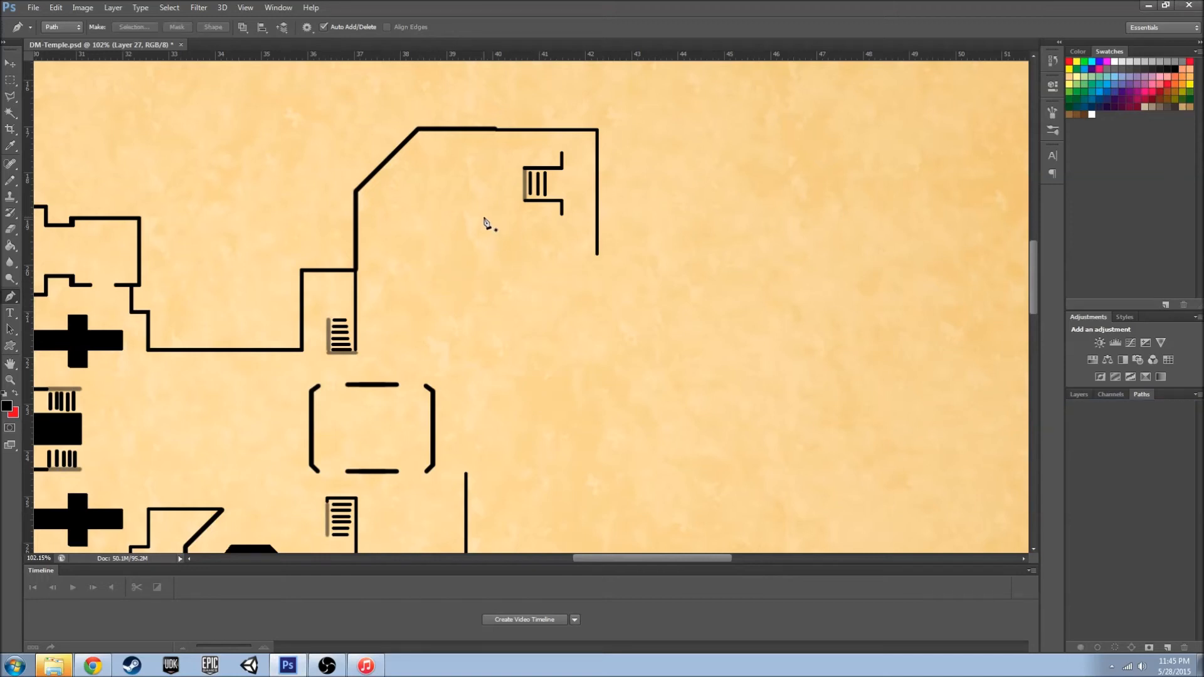
- Draw a closed, vertically elongated hexagonal Pen path southwest of the northeastern stairs
{"action": "left_click", "coordinate": [473, 198]}
{"action": "left_click", "coordinate": [531, 256]}
{"action": "left_click", "coordinate": [532, 302]}
{"action": "left_click", "coordinate": [532, 341]}
{"action": "left_click", "coordinate": [500, 373]}
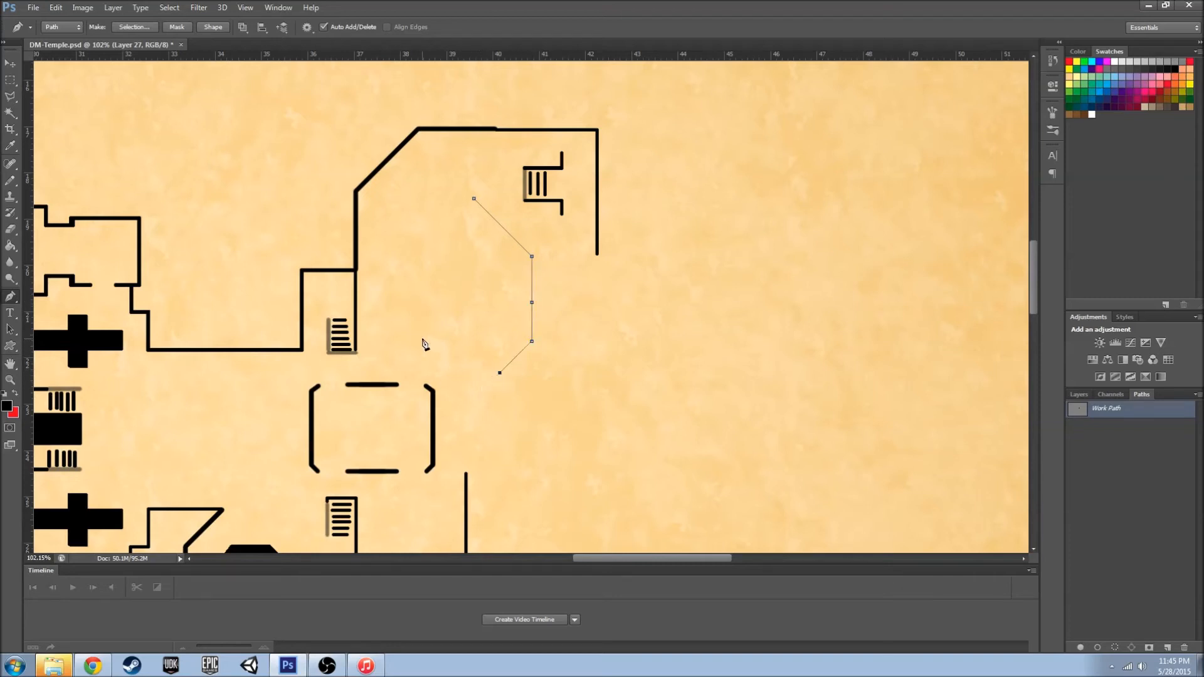
{"action": "key", "text": "ctrl+z"}
{"action": "left_click", "coordinate": [475, 398]}
{"action": "key", "text": "ctrl+z"}
{"action": "left_click", "coordinate": [476, 386], "text": "shift"}
{"action": "left_click", "coordinate": [416, 345], "text": "shift"}
{"action": "left_click", "coordinate": [428, 253], "text": "shift"}
{"action": "left_click", "coordinate": [473, 200]}
- Stroke the hexagonal path with the black Pencil and deselect the path
{"action": "key", "text": "b"}
{"action": "left_click", "coordinate": [1097, 647]}
{"action": "left_click", "coordinate": [1077, 479]}
- Erase door gaps in the hexagon's northeast, southwest, east and west walls
{"action": "key", "text": "e"}
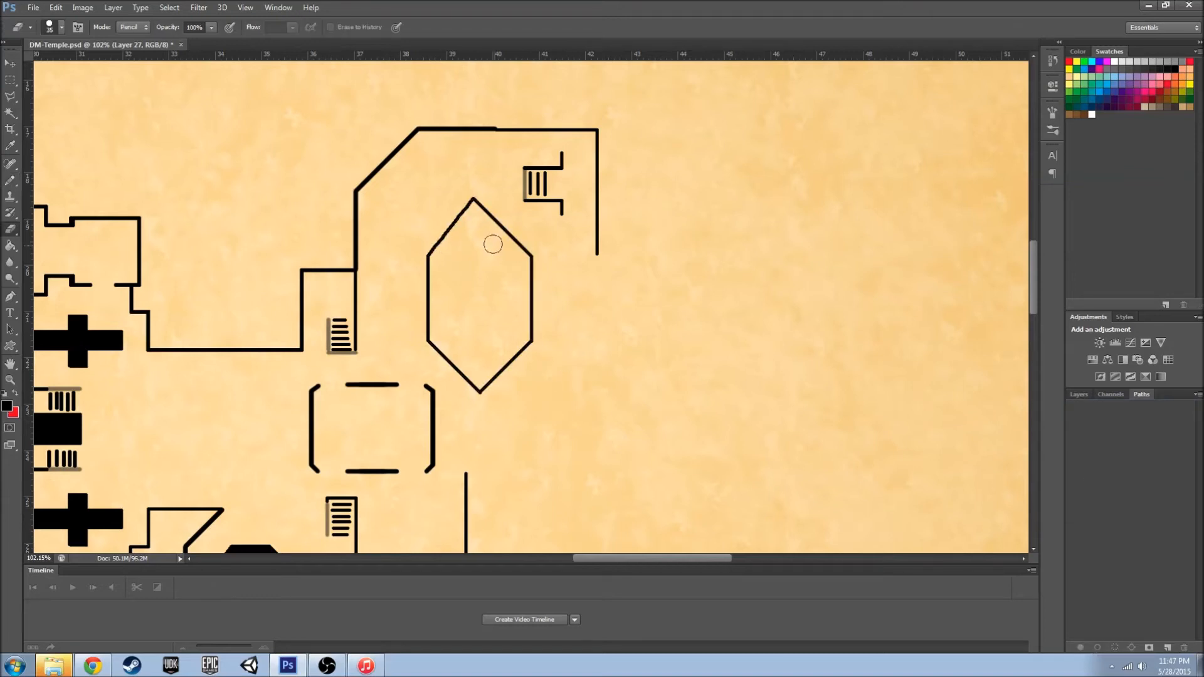
{"action": "left_click", "coordinate": [503, 226]}
{"action": "left_click", "coordinate": [532, 295]}
- Draw a short vertical Pencil wall inside the hexagon, facing the gap in its west side
{"action": "key", "text": "b"}
{"action": "left_click_drag", "start_coordinate": [446, 274], "coordinate": [446, 317]}
{"action": "scroll", "coordinate": [441, 312], "scroll_direction": "up", "scroll_amount": 3}
{"action": "key", "text": "ctrl+z"}
{"action": "left_click_drag", "start_coordinate": [451, 239], "coordinate": [453, 305]}
- Draw a short diagonal Pen path inside the hexagon facing the southwest gap and stroke it with the Brush
{"action": "key", "text": "p"}
{"action": "left_click", "coordinate": [453, 386]}
{"action": "left_click", "coordinate": [494, 427]}
{"action": "left_click", "coordinate": [502, 435]}
{"action": "key", "text": "Escape"}
{"action": "left_click", "coordinate": [462, 380]}
{"action": "left_click", "coordinate": [507, 426]}
{"action": "left_click", "coordinate": [10, 181]}
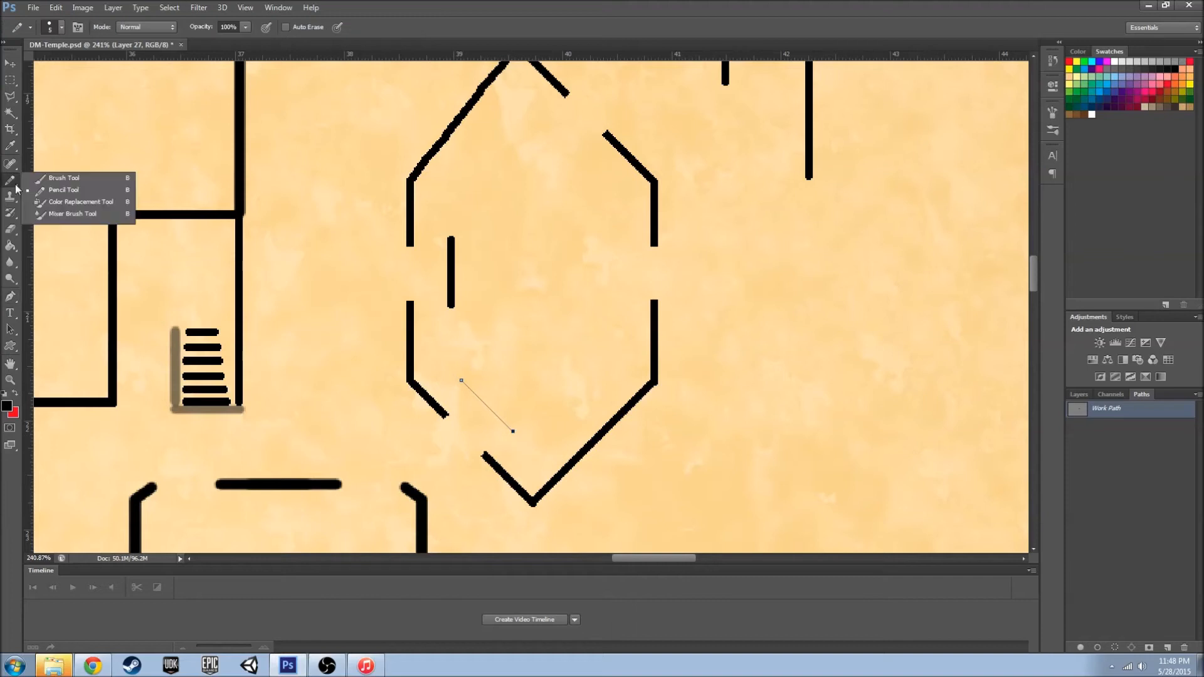
{"action": "double_click", "coordinate": [1099, 647]}
{"action": "right_click", "coordinate": [11, 181]}
{"action": "left_click", "coordinate": [48, 178]}
- Add a matching diagonal wall facing the hexagon's northeast gap by stroking a Pen path with the Brush
{"action": "scroll", "coordinate": [48, 219], "scroll_direction": "up", "scroll_amount": 2}
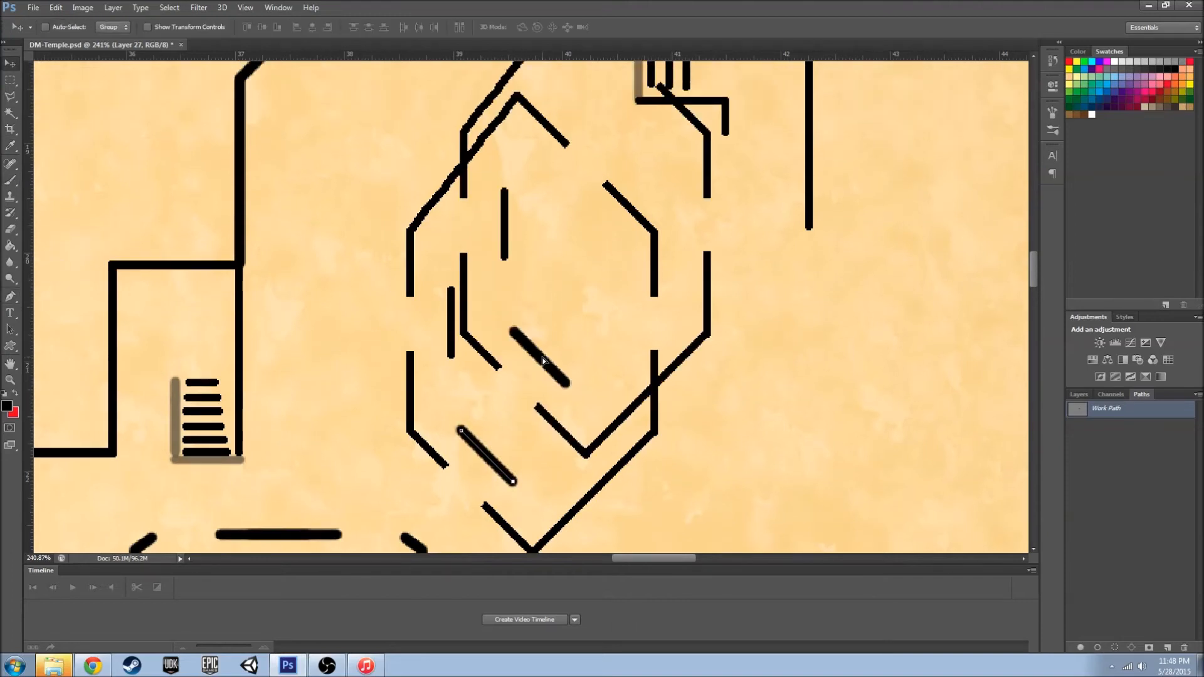
{"action": "key", "text": "p"}
{"action": "key", "text": "Escape"}
{"action": "left_click", "coordinate": [526, 164]}
{"action": "left_click", "coordinate": [586, 223]}
{"action": "key", "text": "b"}
{"action": "left_click", "coordinate": [1098, 647]}
{"action": "double_click", "coordinate": [1098, 647]}
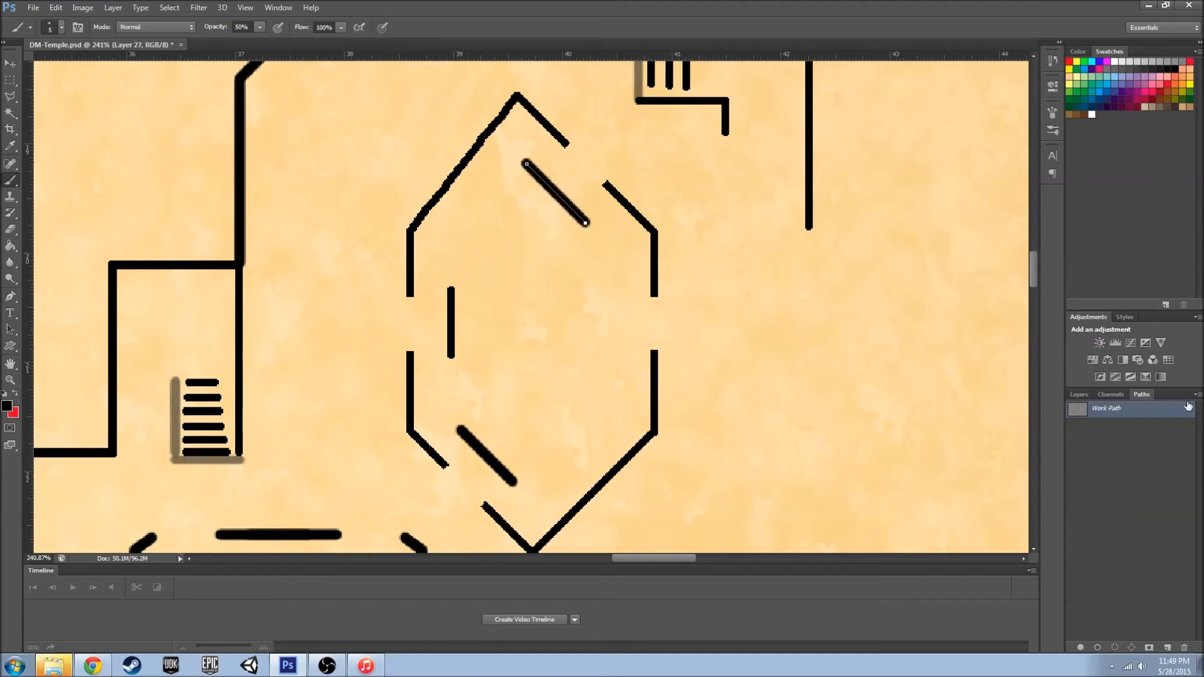
{"action": "left_click", "coordinate": [1173, 433]}
- Draw a short vertical Pencil wall inside the hexagon, facing the gap in its east side
{"action": "right_click", "coordinate": [11, 181]}
{"action": "left_click", "coordinate": [49, 191]}
{"action": "left_click", "coordinate": [1078, 394]}
{"action": "left_click_drag", "start_coordinate": [616, 290], "coordinate": [615, 355]}
- Merge Layer 24 copy, Layer 25, Layer 24 copy 2 and Layer 24, and move the merged enclosure slightly west
{"action": "scroll", "coordinate": [409, 351], "scroll_direction": "down", "scroll_amount": 7}
{"action": "left_click", "coordinate": [1091, 549]}
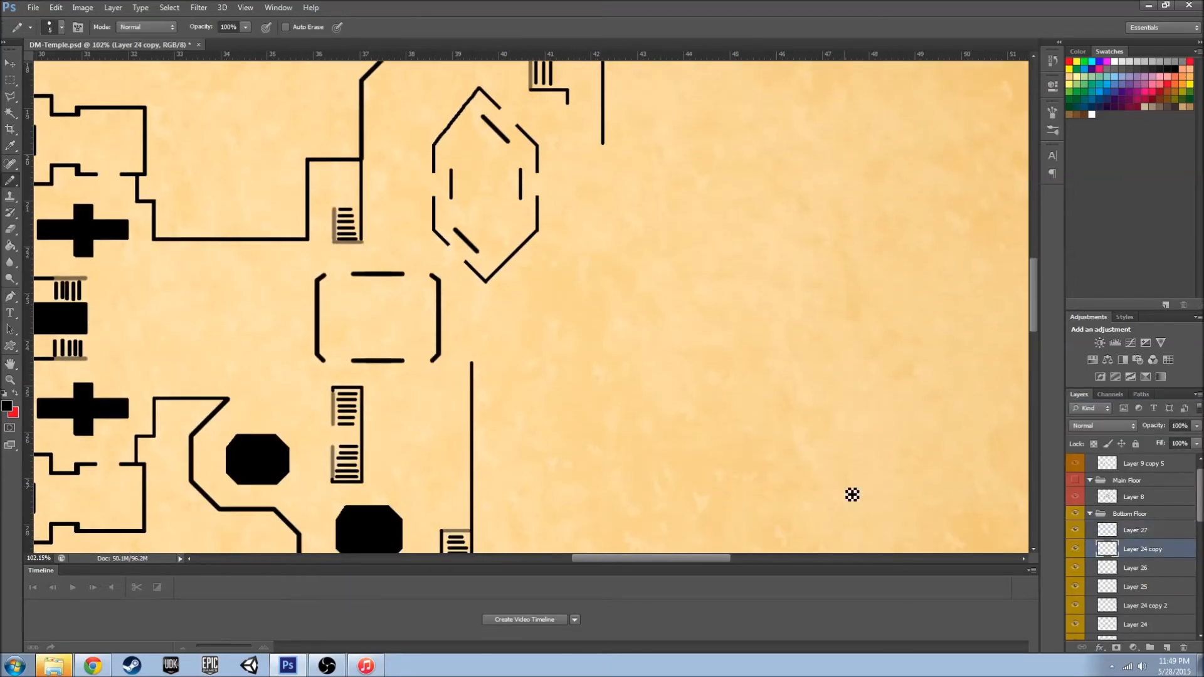
{"action": "left_click", "coordinate": [1133, 592], "text": "ctrl"}
{"action": "scroll", "coordinate": [626, 405], "scroll_direction": "down", "scroll_amount": 6}
{"action": "left_click", "coordinate": [1116, 607], "text": "ctrl"}
{"action": "left_click", "coordinate": [1140, 625], "text": "ctrl"}
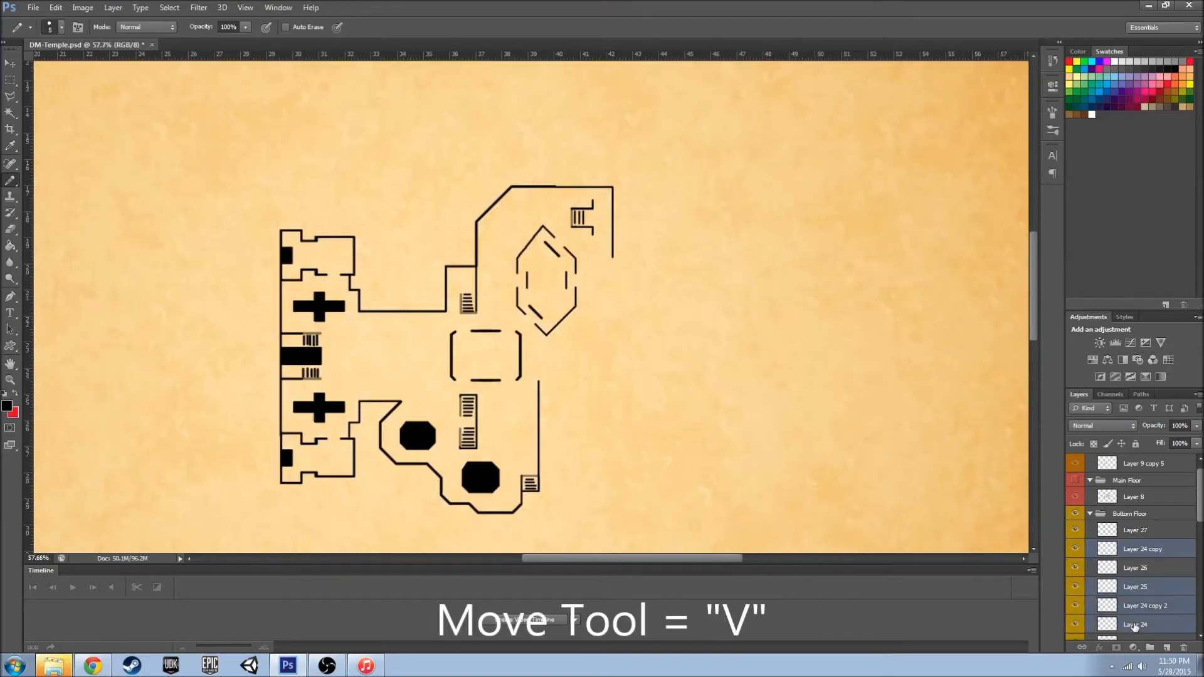
{"action": "key", "text": "ctrl+e"}
{"action": "key", "text": "v"}
{"action": "left_click_drag", "start_coordinate": [522, 354], "coordinate": [495, 353]}
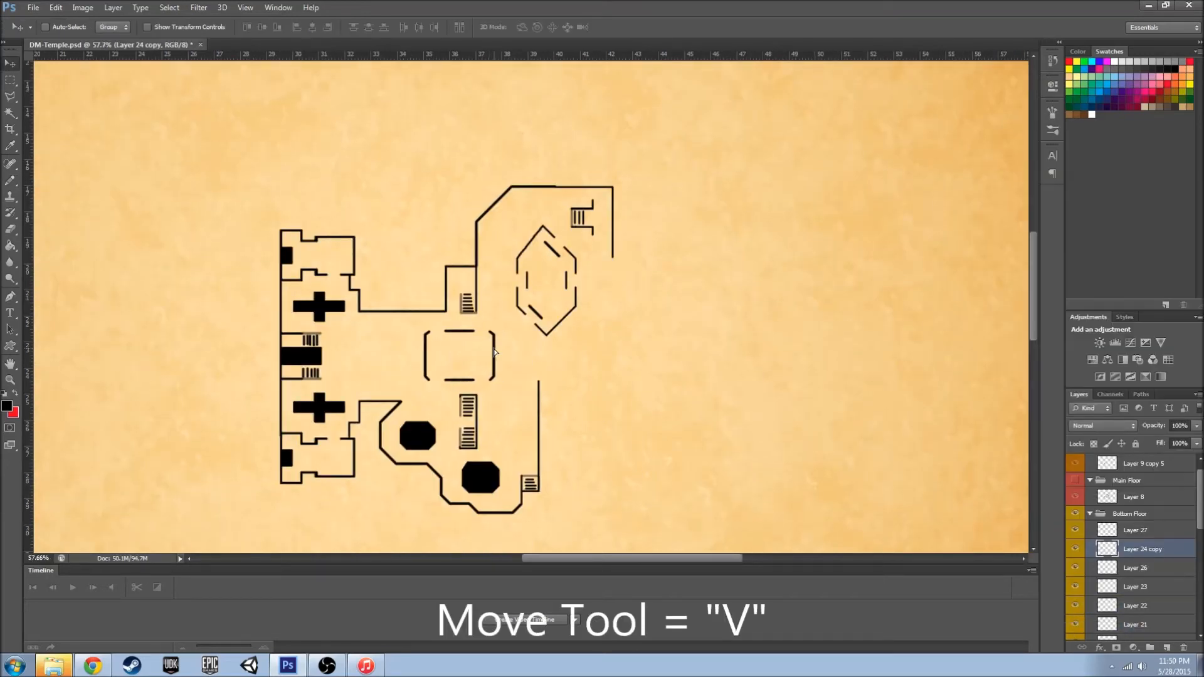
- Add a new layer at the top of the Bottom Floor group
{"action": "scroll", "coordinate": [577, 314], "scroll_direction": "up", "scroll_amount": 3}
{"action": "key", "text": "ctrl+shift+alt+n"}
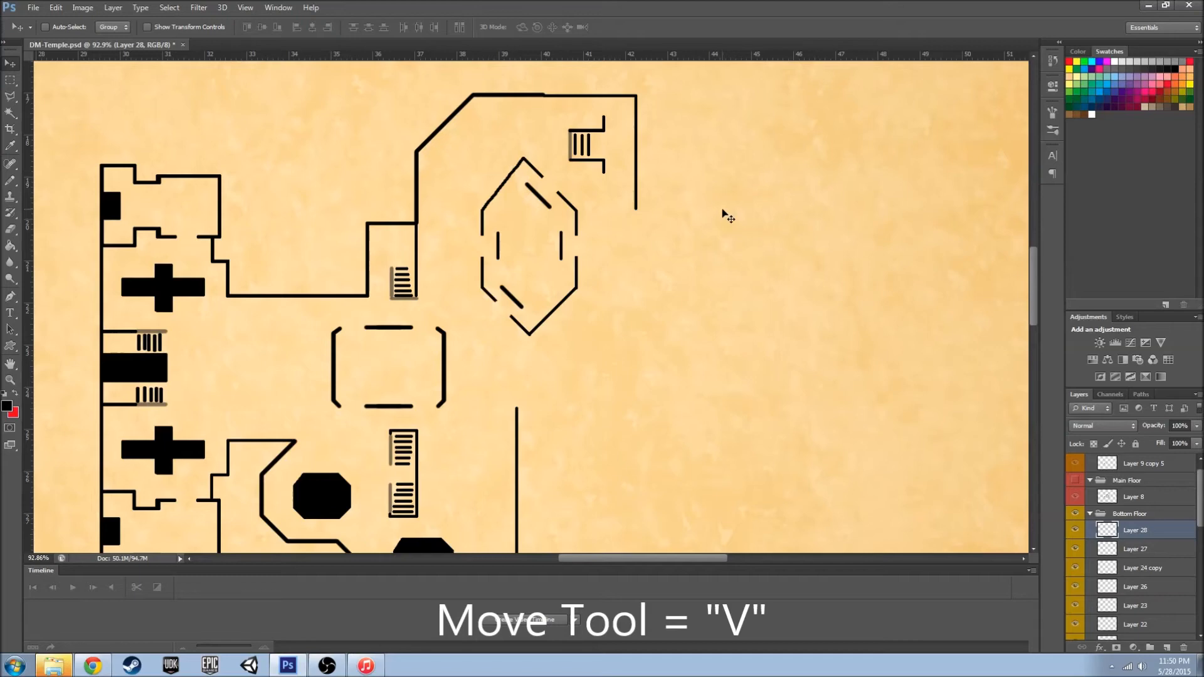
{"action": "left_click", "coordinate": [1135, 498]}
{"action": "left_click", "coordinate": [1134, 530]}
{"action": "scroll", "coordinate": [586, 154], "scroll_direction": "up", "scroll_amount": 8}
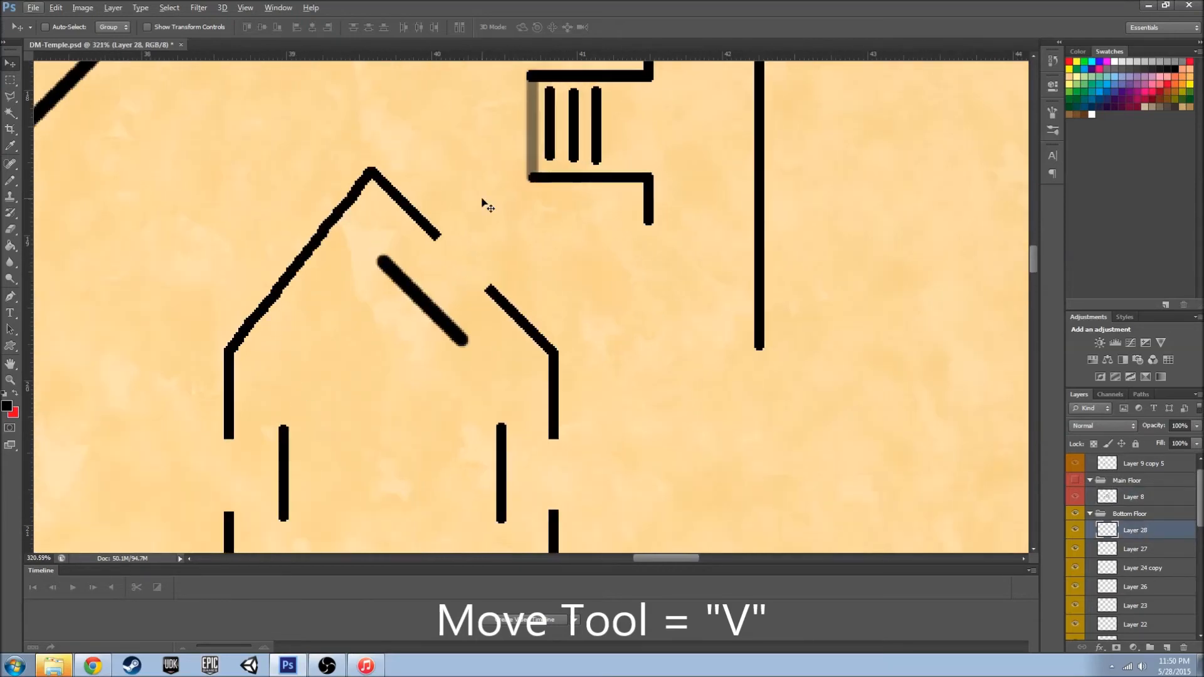
- Outline a closed rectangle along the south wall of the northeastern stairs with the Pencil
{"action": "key", "text": "b"}
{"action": "left_click_drag", "start_coordinate": [533, 178], "coordinate": [533, 215]}
{"action": "left_click_drag", "start_coordinate": [649, 220], "coordinate": [533, 223]}
{"action": "key", "text": "ctrl+alt+z"}
{"action": "key", "text": "ctrl+alt+z"}
{"action": "scroll", "coordinate": [531, 211], "scroll_direction": "up", "scroll_amount": 7}
{"action": "key", "text": "e"}
{"action": "left_click", "coordinate": [523, 241]}
{"action": "scroll", "coordinate": [524, 241], "scroll_direction": "up", "scroll_amount": 2}
{"action": "key", "text": "b"}
{"action": "left_click", "coordinate": [650, 267]}
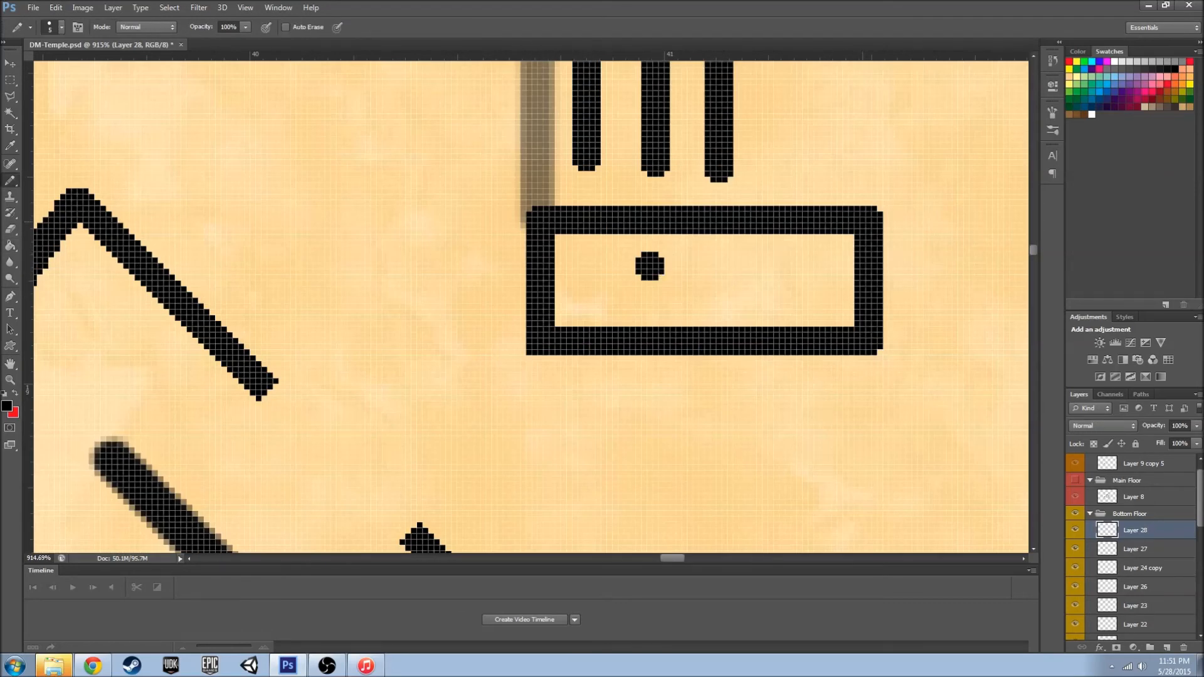
- Fill the rectangle south of the northeastern stairs with black using the Paint Bucket
{"action": "key", "text": "g"}
{"action": "left_click", "coordinate": [781, 274]}
{"action": "key", "text": "ctrl+z"}
{"action": "key", "text": "b"}
{"action": "key", "text": "g"}
{"action": "left_click", "coordinate": [759, 288]}
- Outline a matching rectangle along the north wall of the northeastern stairs and fill it with black
{"action": "scroll", "coordinate": [887, 352], "scroll_direction": "down", "scroll_amount": 3}
{"action": "key", "text": "b"}
{"action": "left_click_drag", "start_coordinate": [551, 212], "coordinate": [550, 142]}
{"action": "left_click_drag", "start_coordinate": [759, 137], "coordinate": [552, 137]}
{"action": "key", "text": "g"}
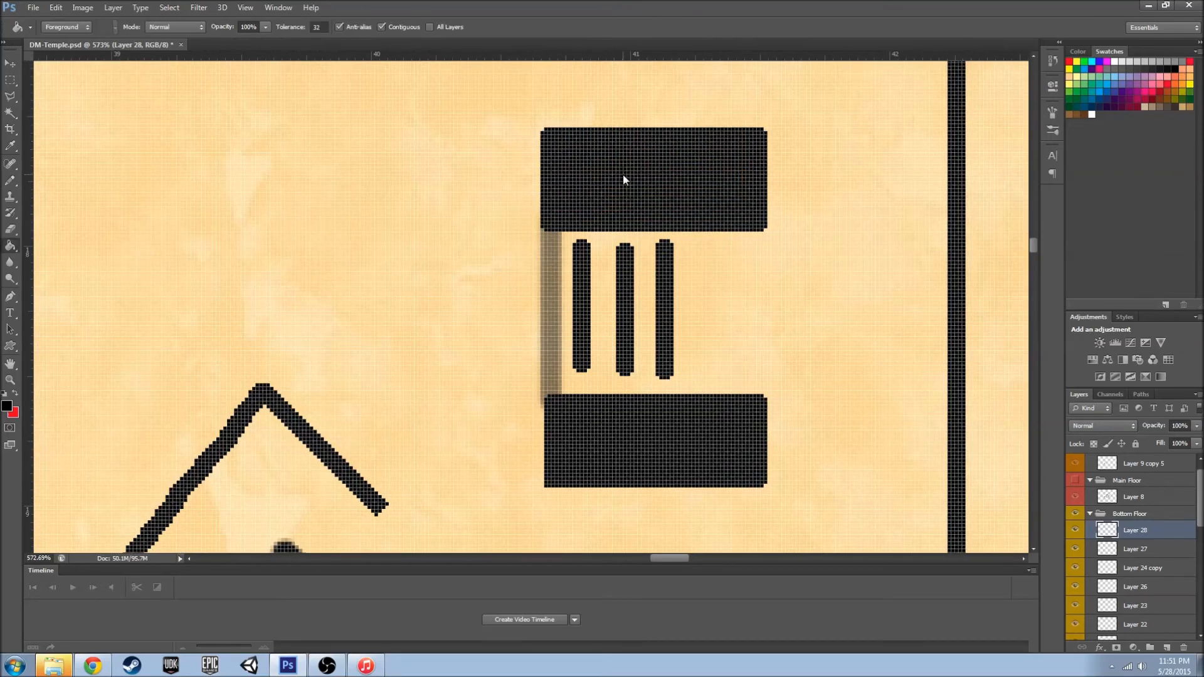
{"action": "left_click", "coordinate": [624, 179]}
{"action": "scroll", "coordinate": [656, 342], "scroll_direction": "down", "scroll_amount": 8}
{"action": "scroll", "coordinate": [716, 377], "scroll_direction": "down", "scroll_amount": 1}
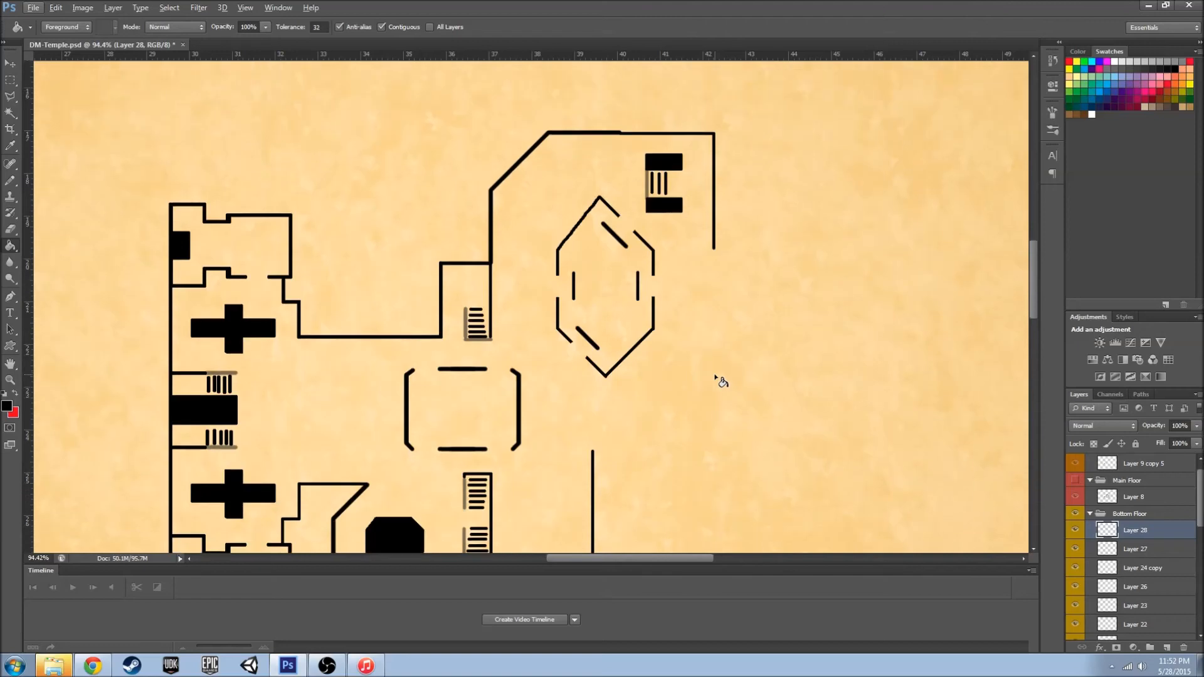
- On a new layer, draw an angled Pen path joining the southern wall's upper end to the northeastern wall's lower end
{"action": "scroll", "coordinate": [716, 377], "scroll_direction": "down", "scroll_amount": 2}
{"action": "scroll", "coordinate": [718, 379], "scroll_direction": "up", "scroll_amount": 4}
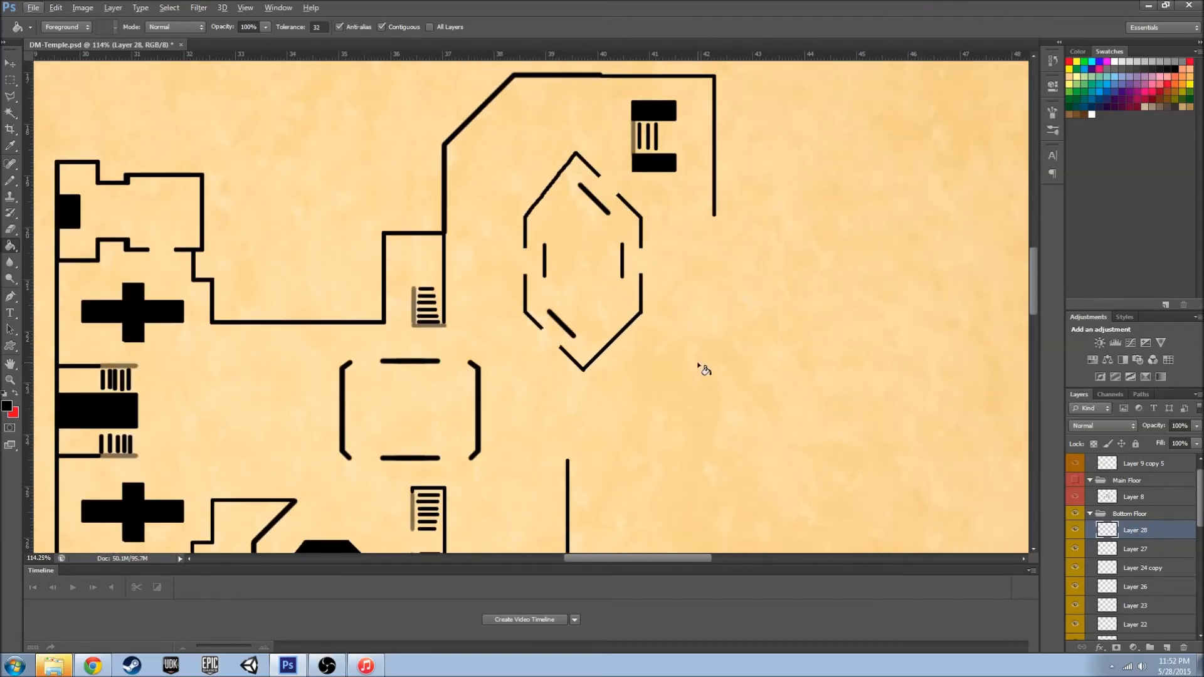
{"action": "scroll", "coordinate": [705, 370], "scroll_direction": "down", "scroll_amount": 1}
{"action": "left_click", "coordinate": [1168, 647]}
{"action": "left_click", "coordinate": [1140, 394]}
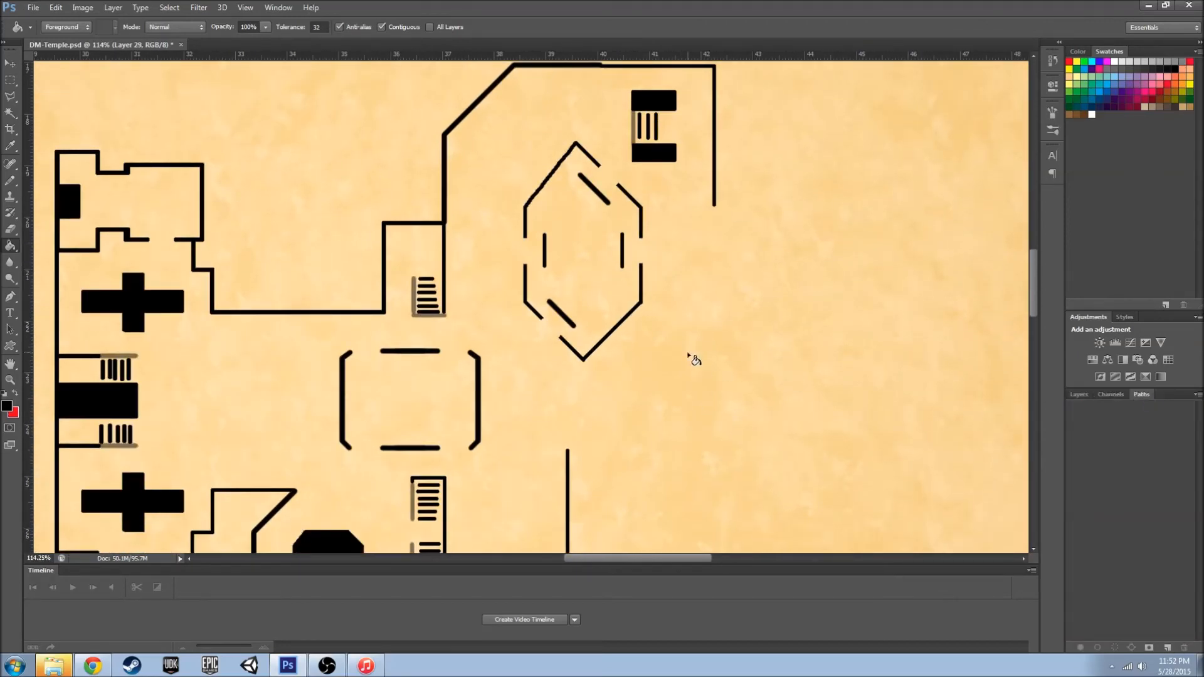
{"action": "key", "text": "p"}
{"action": "left_click", "coordinate": [568, 449]}
{"action": "left_click", "coordinate": [589, 431]}
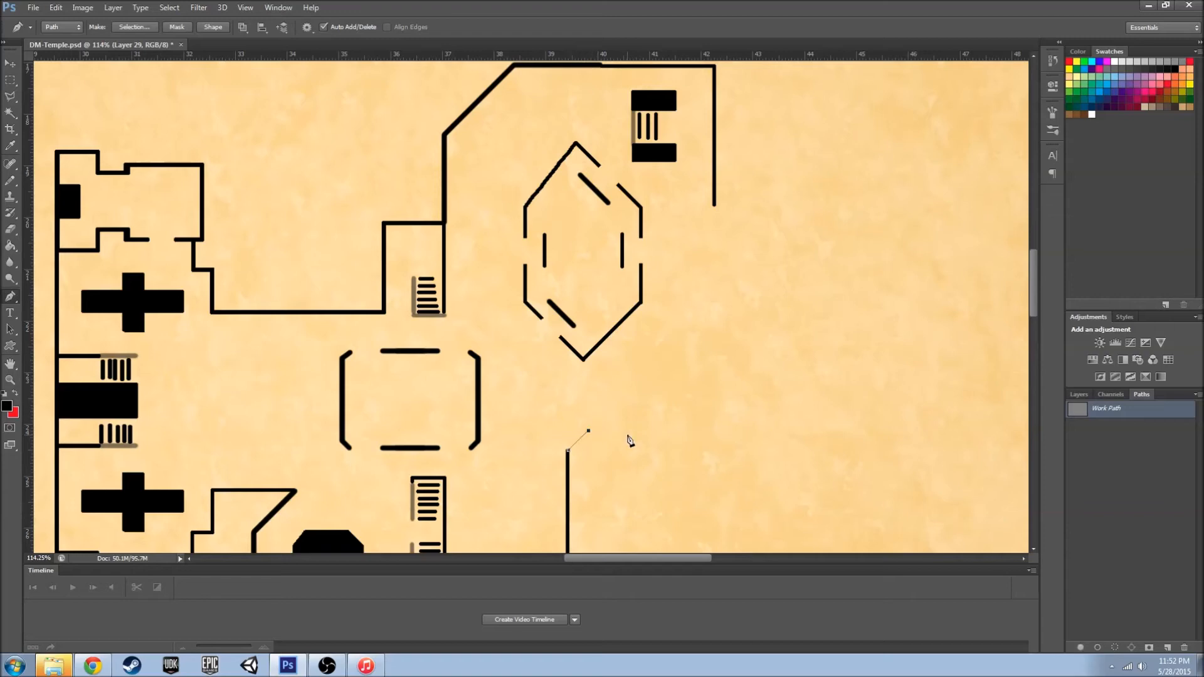
{"action": "left_click", "coordinate": [714, 355]}
{"action": "left_click", "coordinate": [715, 206]}
{"action": "scroll", "coordinate": [656, 379], "scroll_direction": "down", "scroll_amount": 3}
{"action": "scroll", "coordinate": [657, 380], "scroll_direction": "down", "scroll_amount": 2}
{"action": "scroll", "coordinate": [658, 380], "scroll_direction": "up", "scroll_amount": 1}
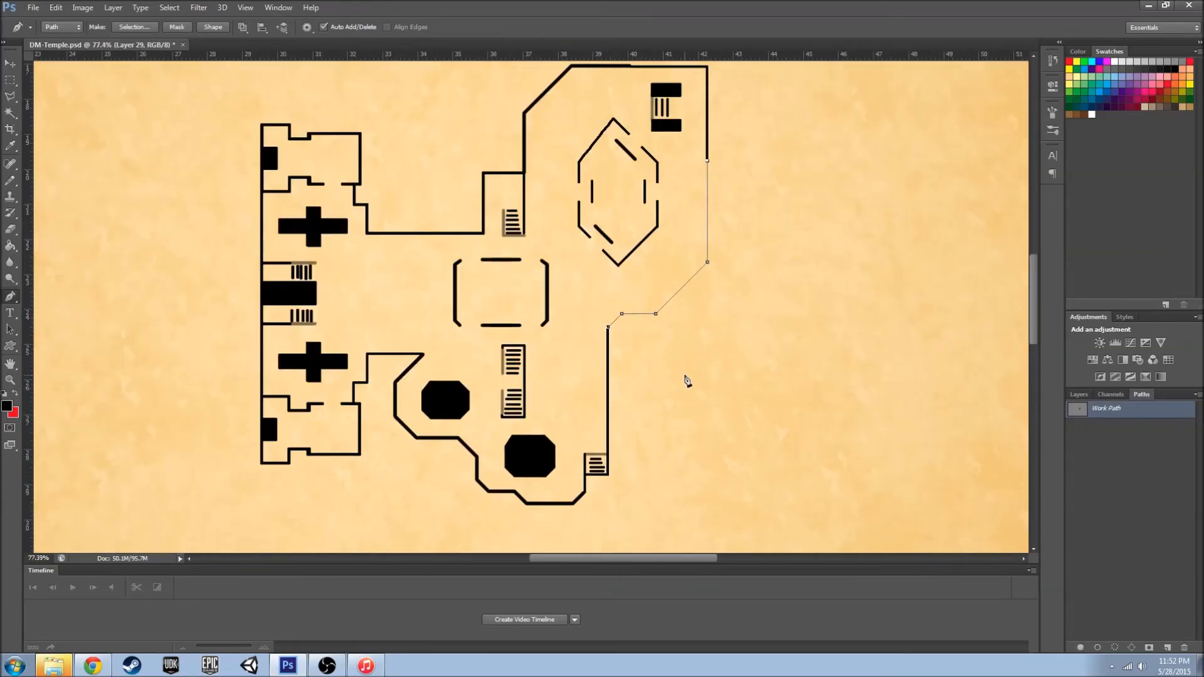
- Stroke the angled path joining the southern and northeastern walls twice with the Brush at 50% opacity, and delete the path
{"action": "key", "text": "b"}
{"action": "right_click", "coordinate": [10, 184]}
{"action": "left_click", "coordinate": [53, 181]}
{"action": "left_click", "coordinate": [1098, 648]}
{"action": "left_click", "coordinate": [1098, 648]}
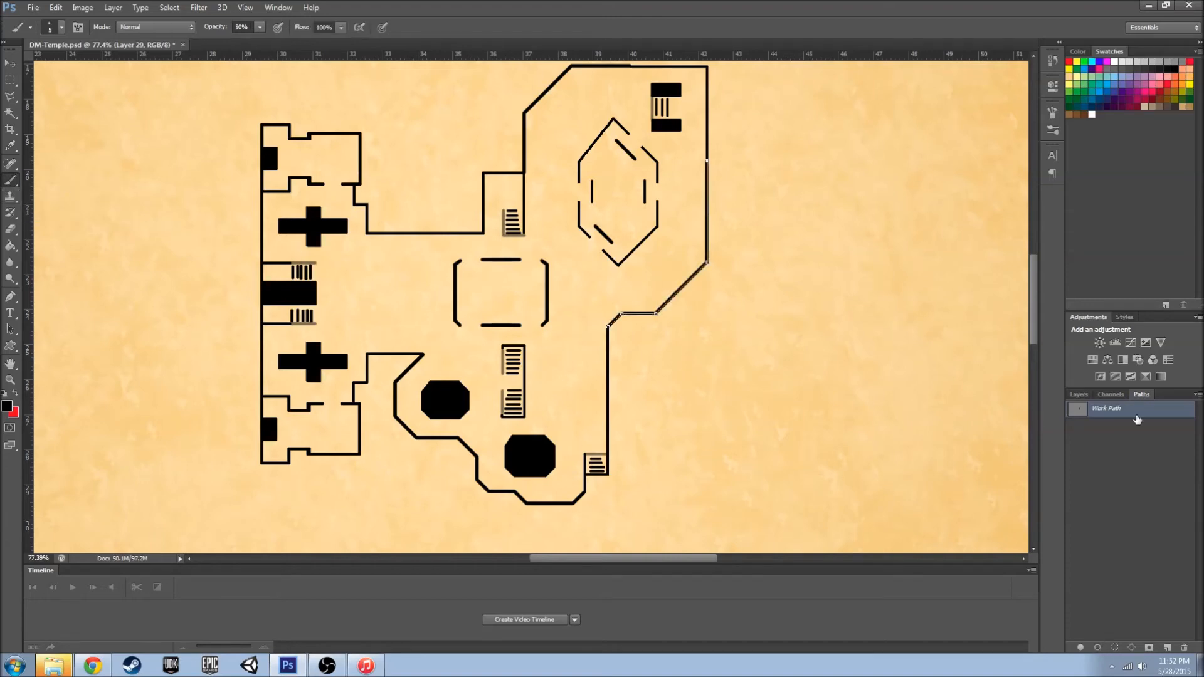
{"action": "key", "text": "Delete"}
- Trace the thin upper section of the eastern wall with a straight Pen path, stroke it with the Brush and delete the path
{"action": "scroll", "coordinate": [761, 238], "scroll_direction": "up", "scroll_amount": 2}
{"action": "scroll", "coordinate": [734, 241], "scroll_direction": "up", "scroll_amount": 3}
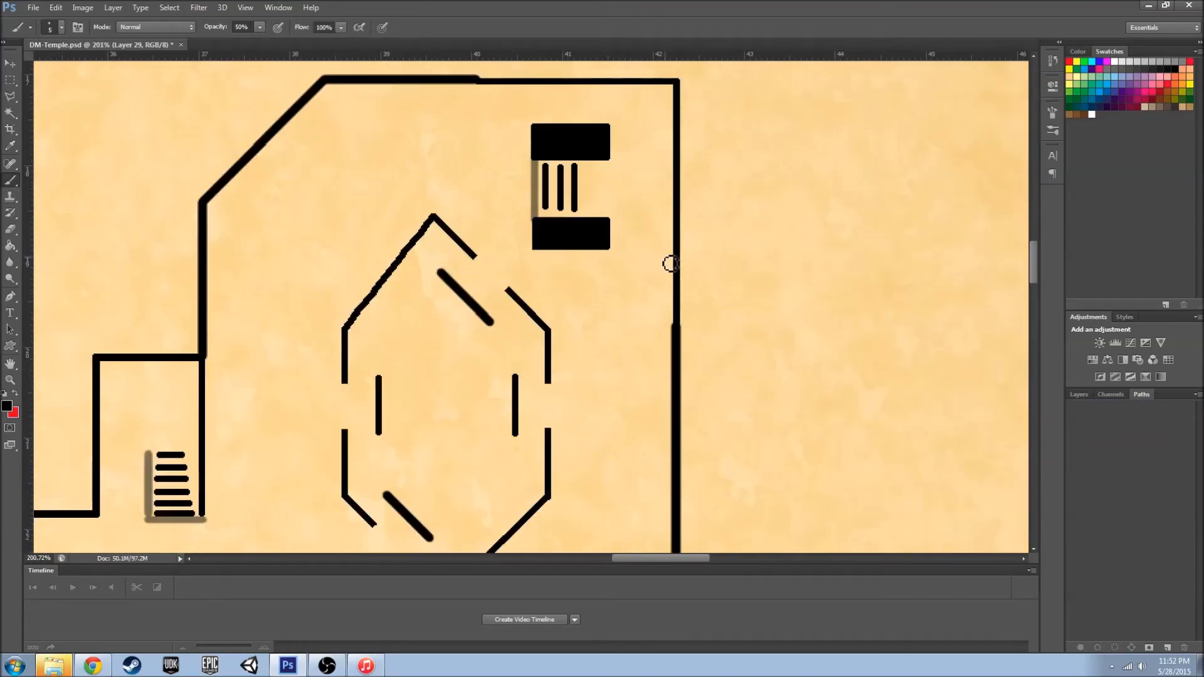
{"action": "key", "text": "p"}
{"action": "left_click", "coordinate": [675, 326]}
{"action": "left_click", "coordinate": [676, 81]}
{"action": "key", "text": "b"}
{"action": "left_click", "coordinate": [1099, 648]}
{"action": "key", "text": "Delete"}
{"action": "key", "text": "p"}
{"action": "left_click", "coordinate": [676, 325]}
{"action": "left_click", "coordinate": [677, 82]}
{"action": "key", "text": "b"}
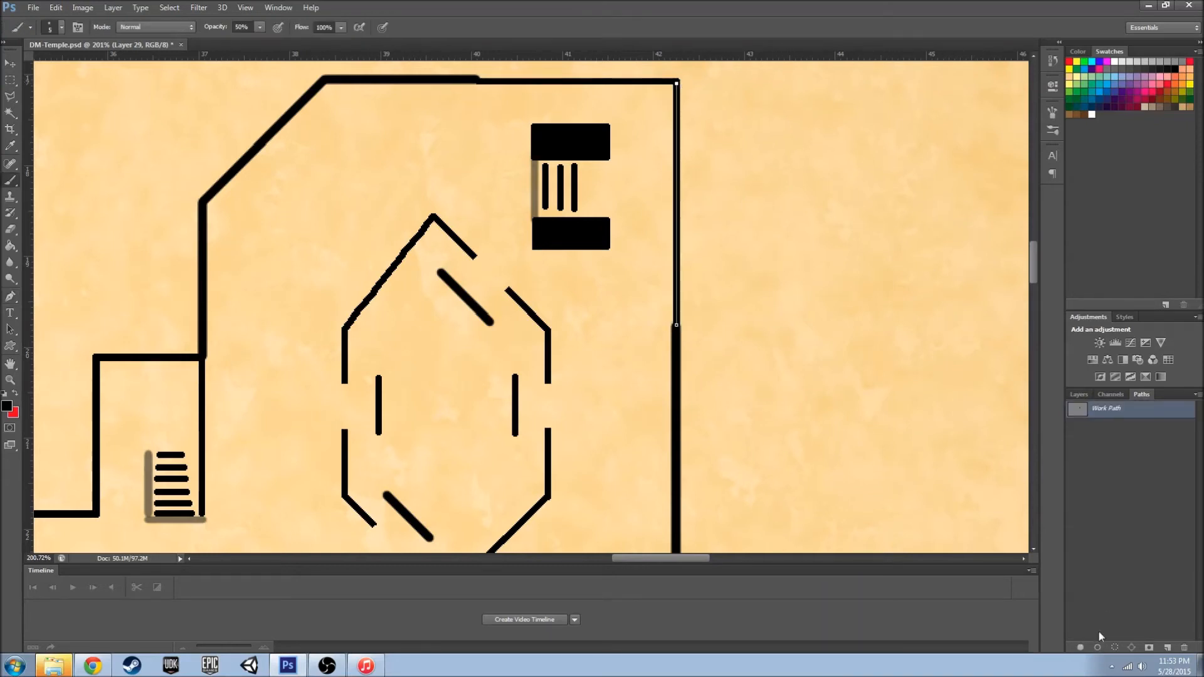
{"action": "left_click", "coordinate": [1099, 648]}
{"action": "scroll", "coordinate": [483, 266], "scroll_direction": "up", "scroll_amount": 3}
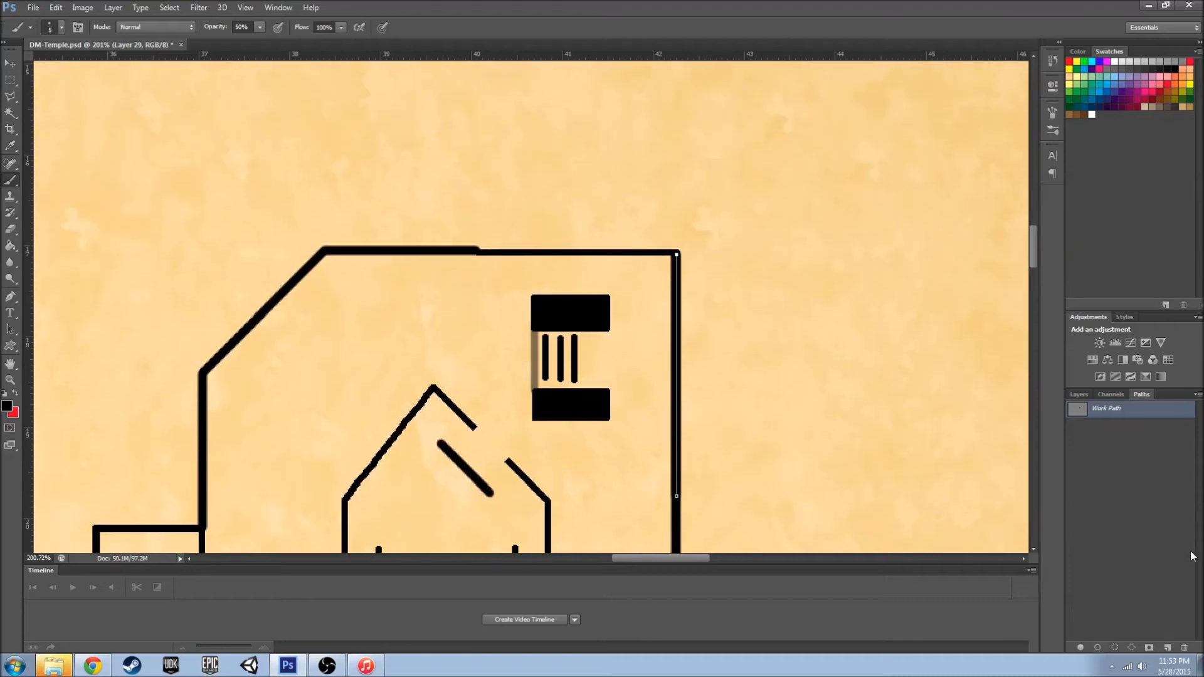
{"action": "key", "text": "Delete"}
- Trace the thin eastern section of the north wall with a straight Pen path and stroke it with the Brush
{"action": "key", "text": "p"}
{"action": "scroll", "coordinate": [484, 267], "scroll_direction": "up", "scroll_amount": 1}
{"action": "key", "text": "b"}
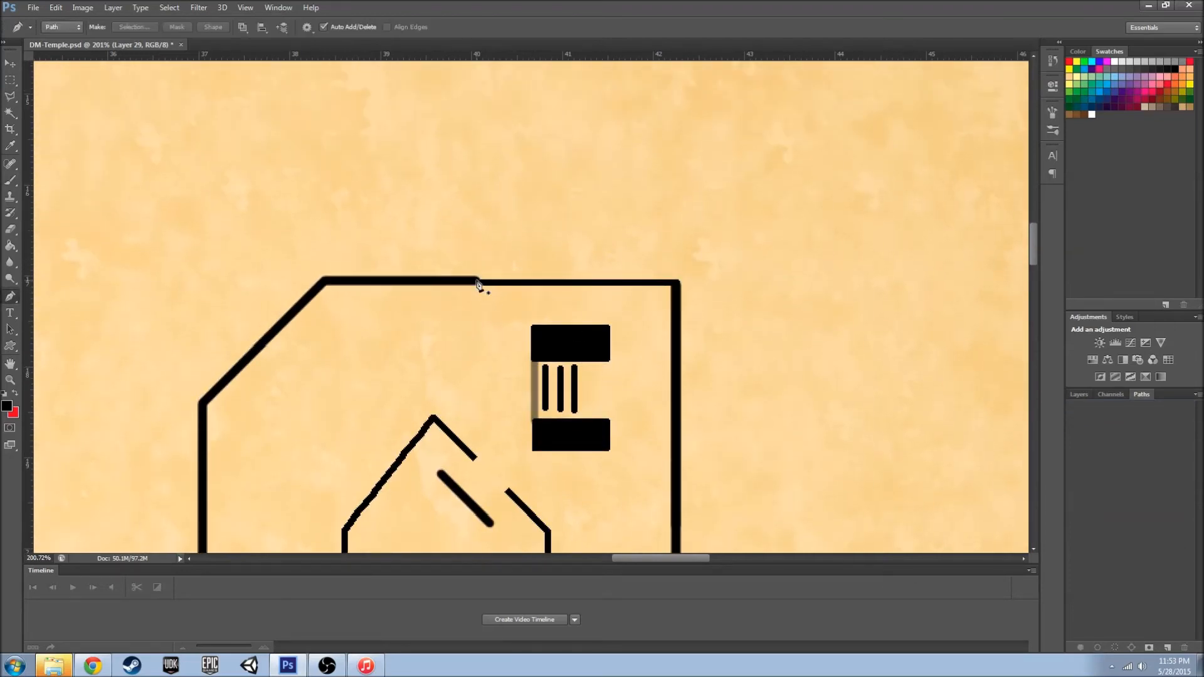
{"action": "key", "text": "p"}
{"action": "left_click", "coordinate": [476, 279]}
{"action": "left_click", "coordinate": [676, 280]}
{"action": "key", "text": "b"}
{"action": "left_click", "coordinate": [1098, 647]}
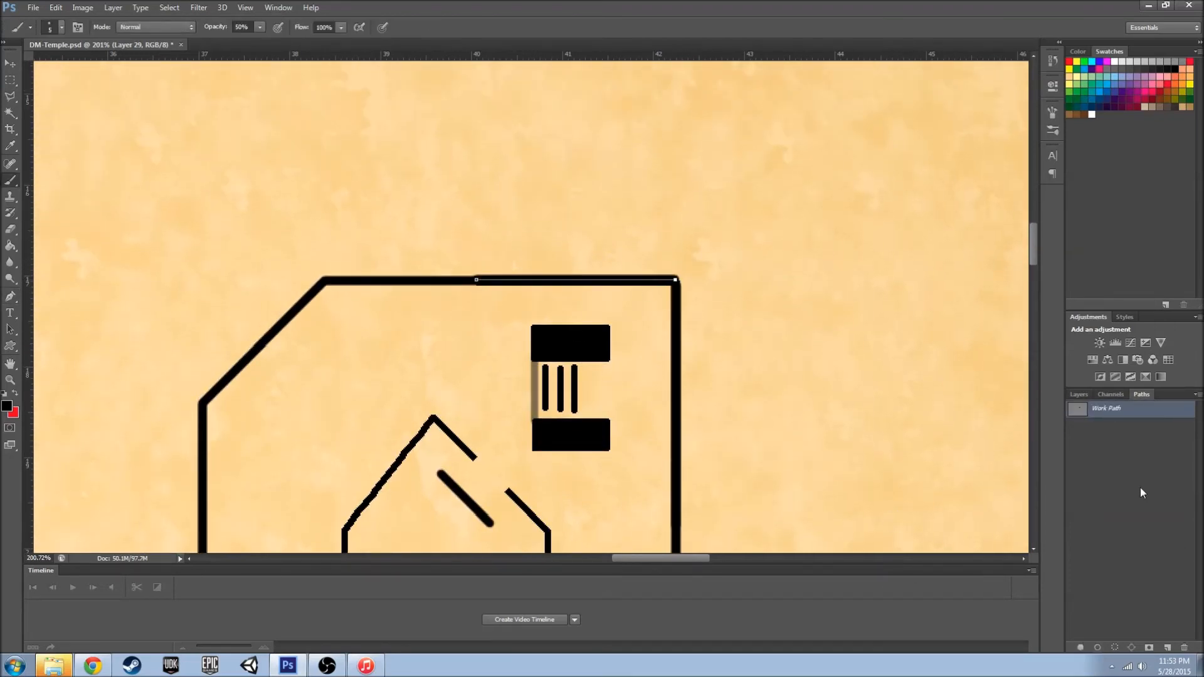
- Undo the stroke along the north wall's eastern section and brush over the wall by hand around the joint
{"action": "key", "text": "ctrl+z"}
{"action": "key", "text": "ctrl+z"}
{"action": "key", "text": "ctrl+z"}
{"action": "key", "text": "ctrl+z"}
{"action": "left_click", "coordinate": [1106, 412]}
{"action": "key", "text": "ctrl+z"}
{"action": "key", "text": "ctrl+z"}
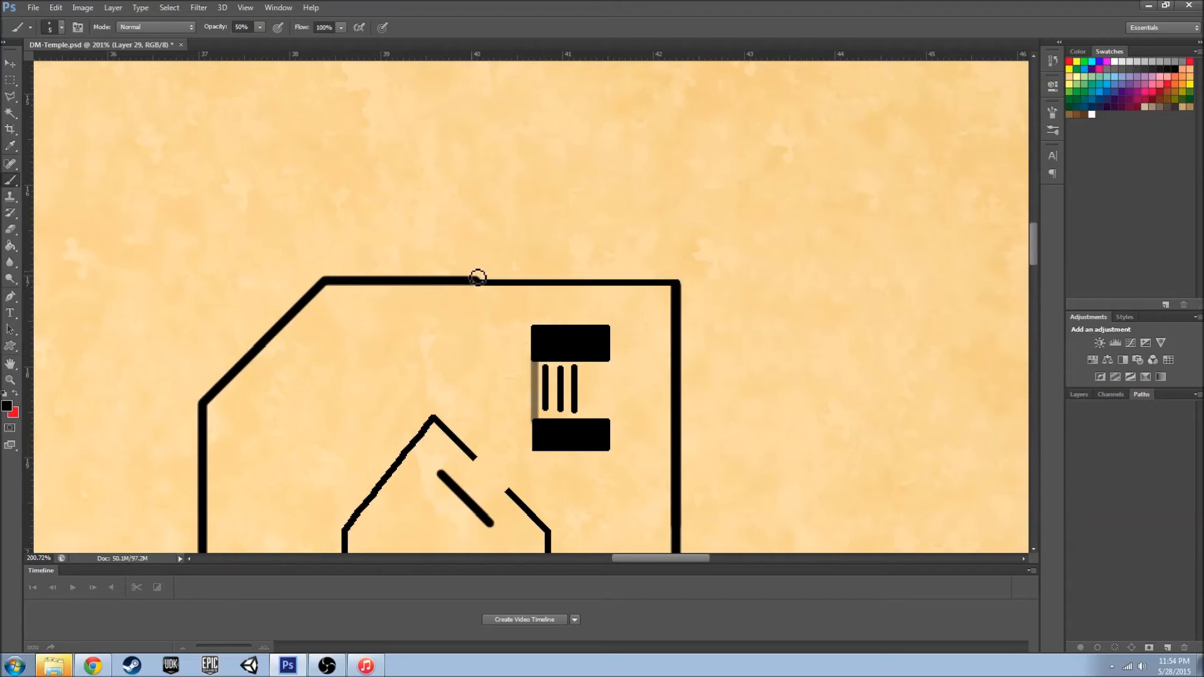
{"action": "mouse_move", "coordinate": [484, 279]}
{"action": "left_mouse_down"}
{"action": "mouse_move", "coordinate": [685, 282]}
{"action": "mouse_move", "coordinate": [328, 279]}
{"action": "mouse_move", "coordinate": [481, 285]}
{"action": "mouse_move", "coordinate": [363, 294]}
{"action": "mouse_move", "coordinate": [675, 280]}
{"action": "mouse_move", "coordinate": [347, 280]}
{"action": "left_mouse_up"}
{"action": "scroll", "coordinate": [429, 301], "scroll_direction": "down", "scroll_amount": 10}
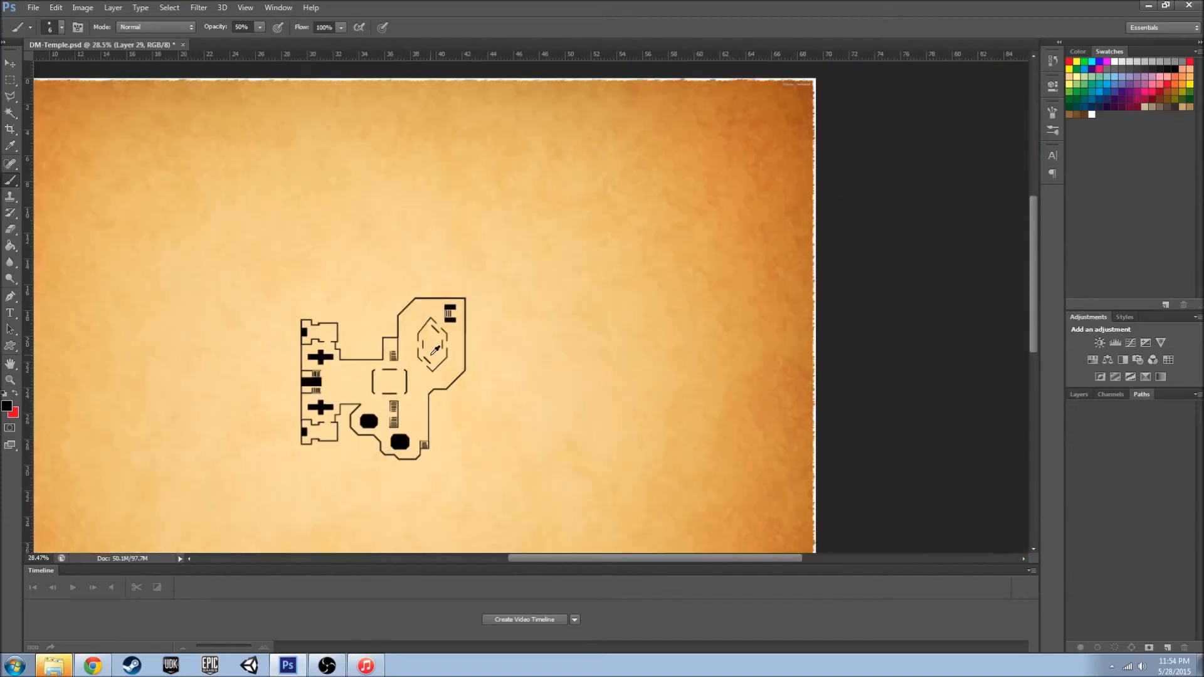
- Show the Main Floor group and nudge the central enclosure on Layer 24 copy slightly east, away from the shaded blocks
{"action": "scroll", "coordinate": [339, 408], "scroll_direction": "up", "scroll_amount": 7}
{"action": "scroll", "coordinate": [378, 341], "scroll_direction": "up", "scroll_amount": 1}
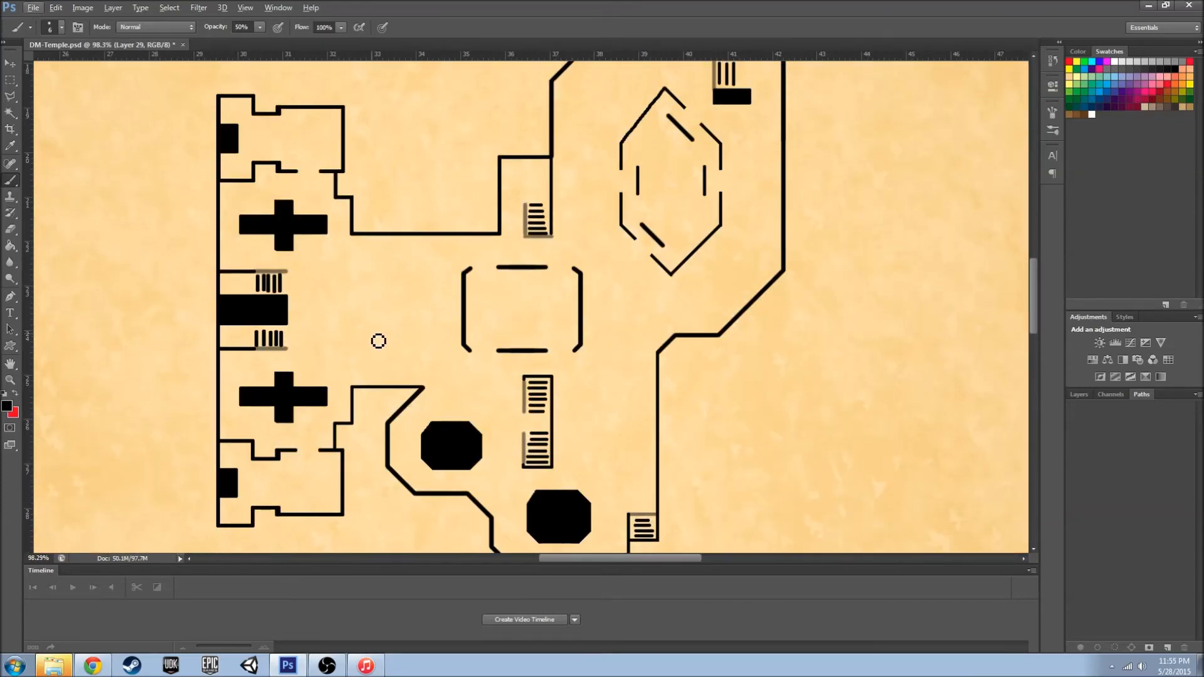
{"action": "scroll", "coordinate": [814, 390], "scroll_direction": "up", "scroll_amount": 1}
{"action": "left_click", "coordinate": [1079, 394]}
{"action": "left_click", "coordinate": [1075, 480]}
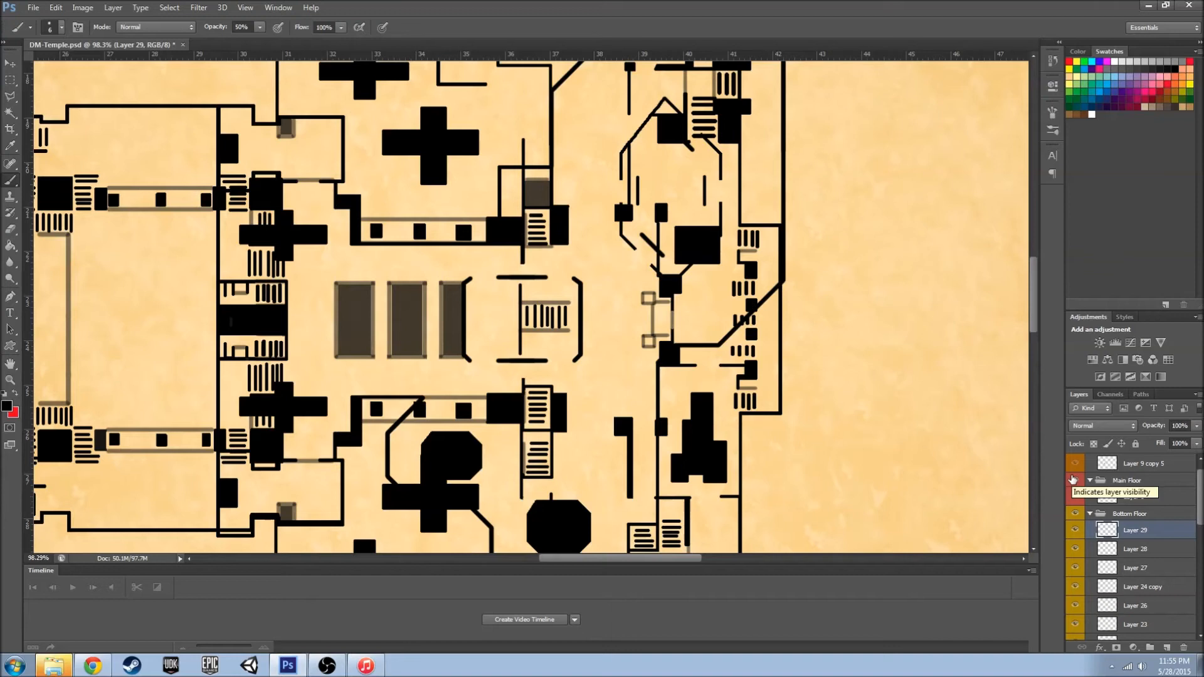
{"action": "left_click", "coordinate": [1135, 587]}
{"action": "left_click", "coordinate": [12, 63]}
{"action": "key", "text": "Right"}
{"action": "key", "text": "Right"}
{"action": "key", "text": "Right"}
{"action": "key", "text": "Right"}
{"action": "key", "text": "Right"}
{"action": "key", "text": "Right"}
{"action": "key", "text": "Right"}
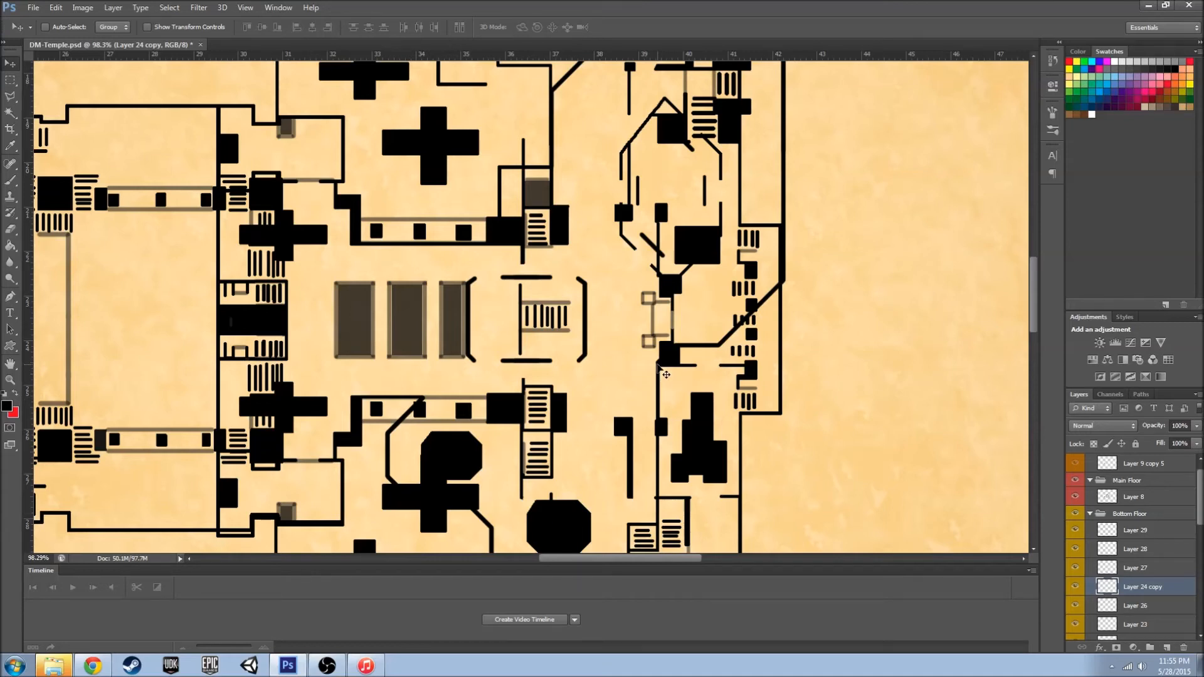
- On a new layer, draw a closed octagonal Pen path around the three shaded blocks west of the central enclosure
{"action": "left_click", "coordinate": [1167, 648]}
{"action": "left_click", "coordinate": [11, 297]}
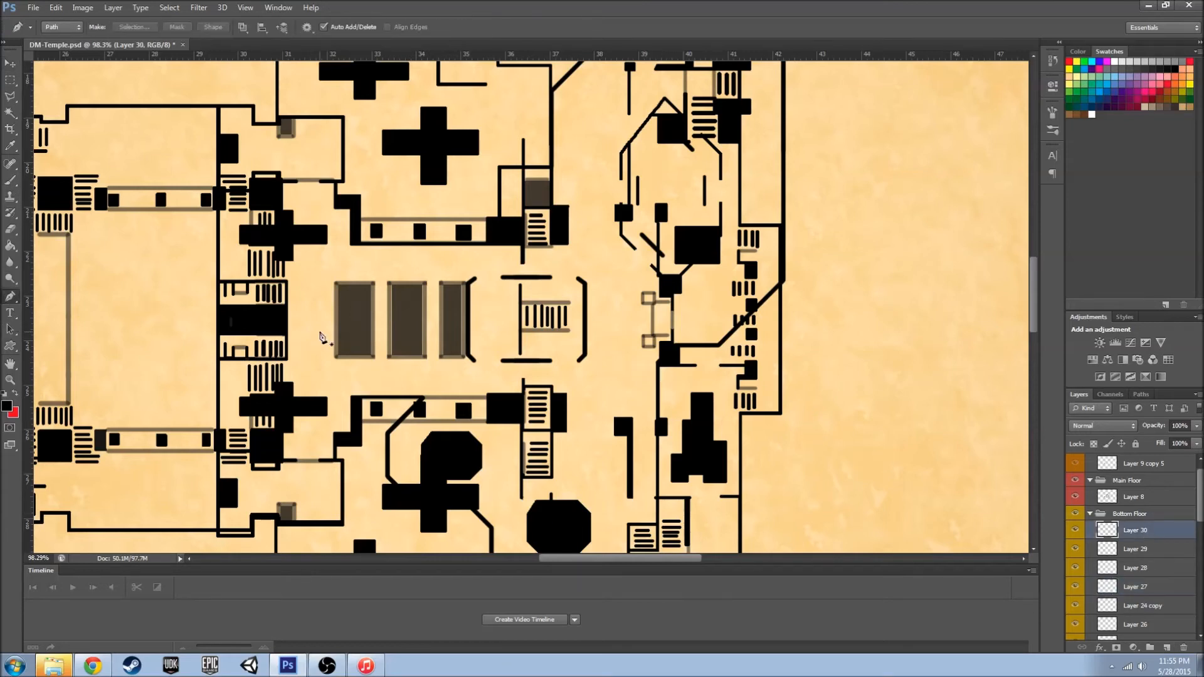
{"action": "left_click", "coordinate": [335, 309]}
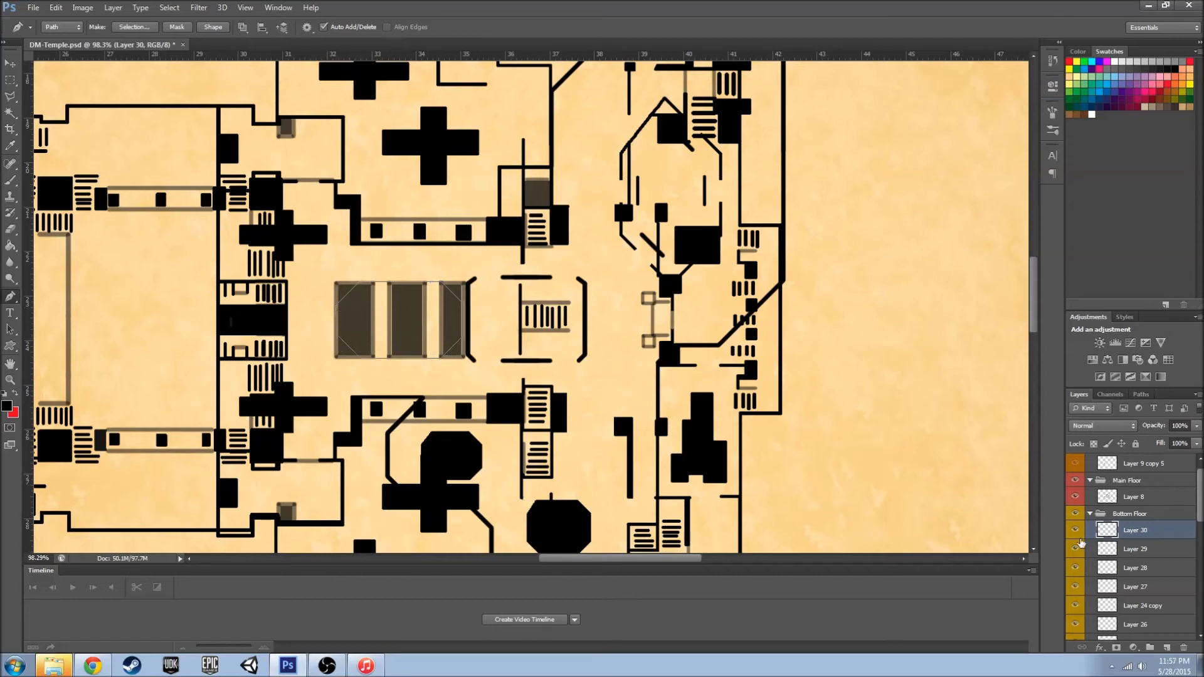
- Try stroking the octagonal path around the shaded blocks with the Brush, and undo the attempt
{"action": "left_click", "coordinate": [1142, 394]}
{"action": "key", "text": "b"}
{"action": "left_click", "coordinate": [1099, 648]}
{"action": "left_click", "coordinate": [1075, 395]}
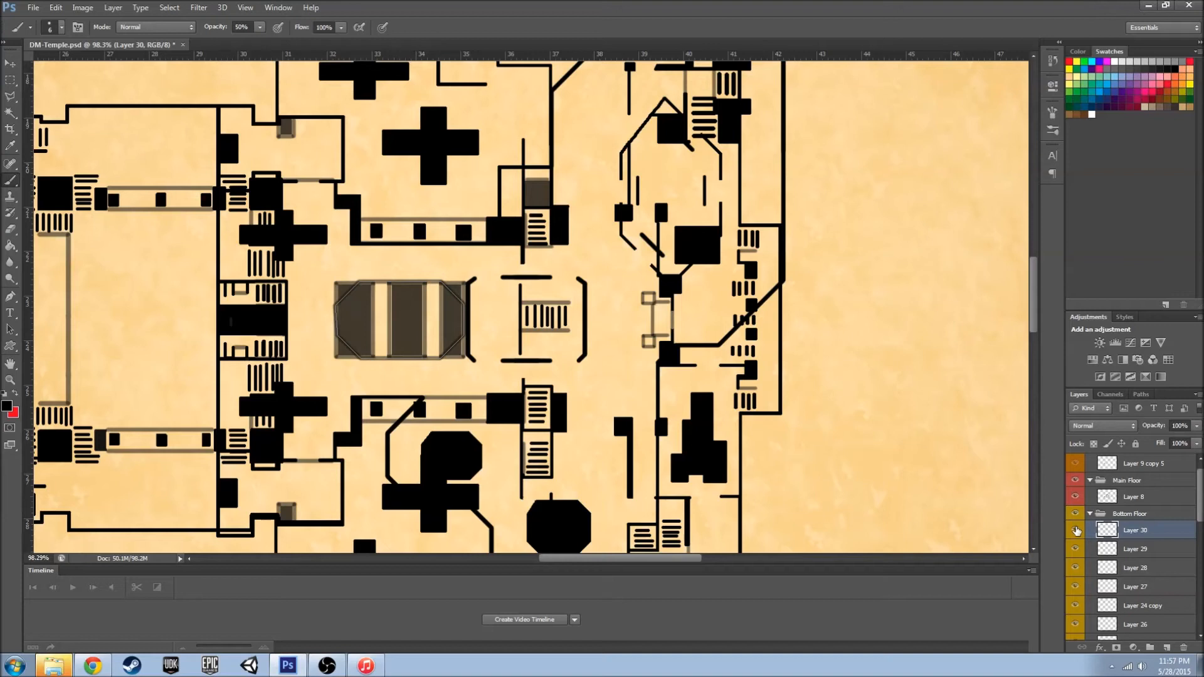
{"action": "key", "text": "ctrl+z"}
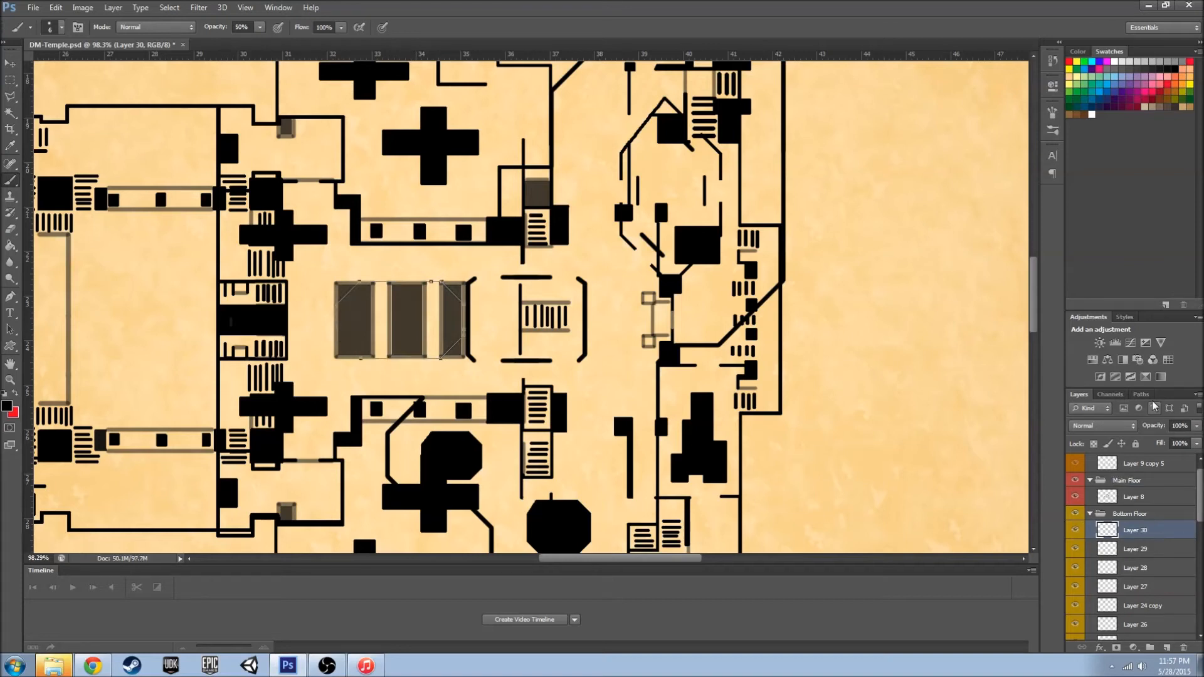
- Stroke the corrected octagonal path with the Brush at 50% opacity, hide the Main Floor group and delete the path
{"action": "left_click", "coordinate": [1142, 395]}
{"action": "key", "text": "p"}
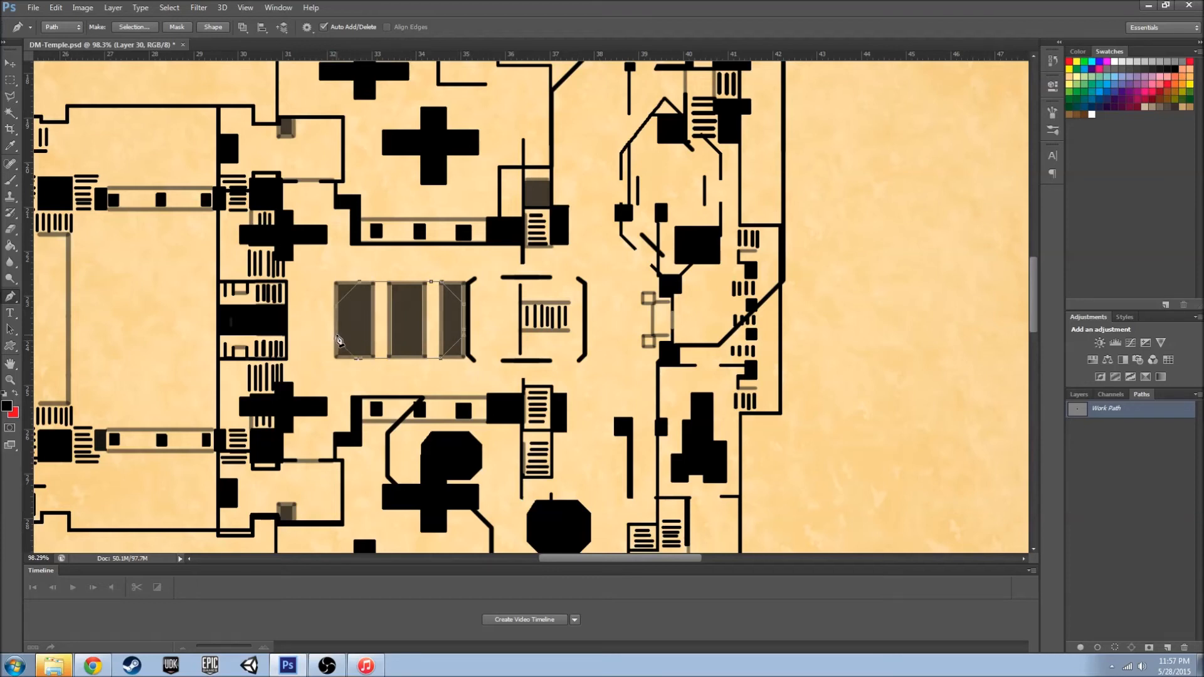
{"action": "key", "text": "b"}
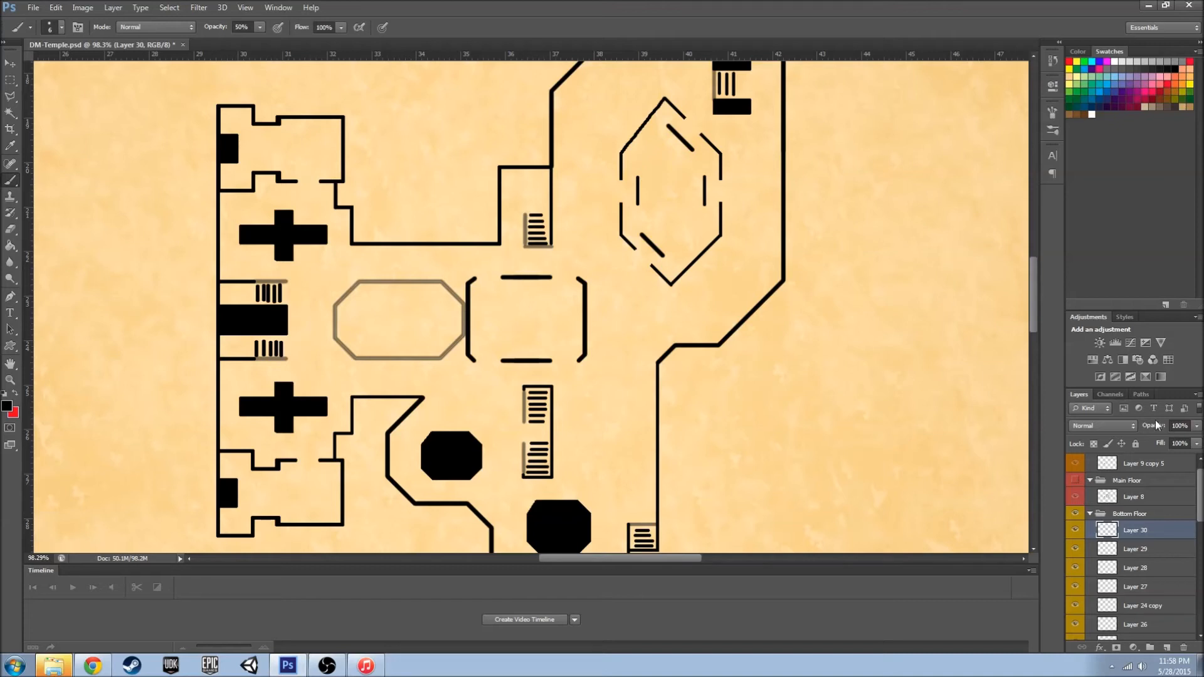
{"action": "left_click", "coordinate": [1142, 394]}
- On a new layer, draw crossing vertical and horizontal Pencil lines for a pillar east of the central stairs
{"action": "scroll", "coordinate": [712, 423], "scroll_direction": "down", "scroll_amount": 2}
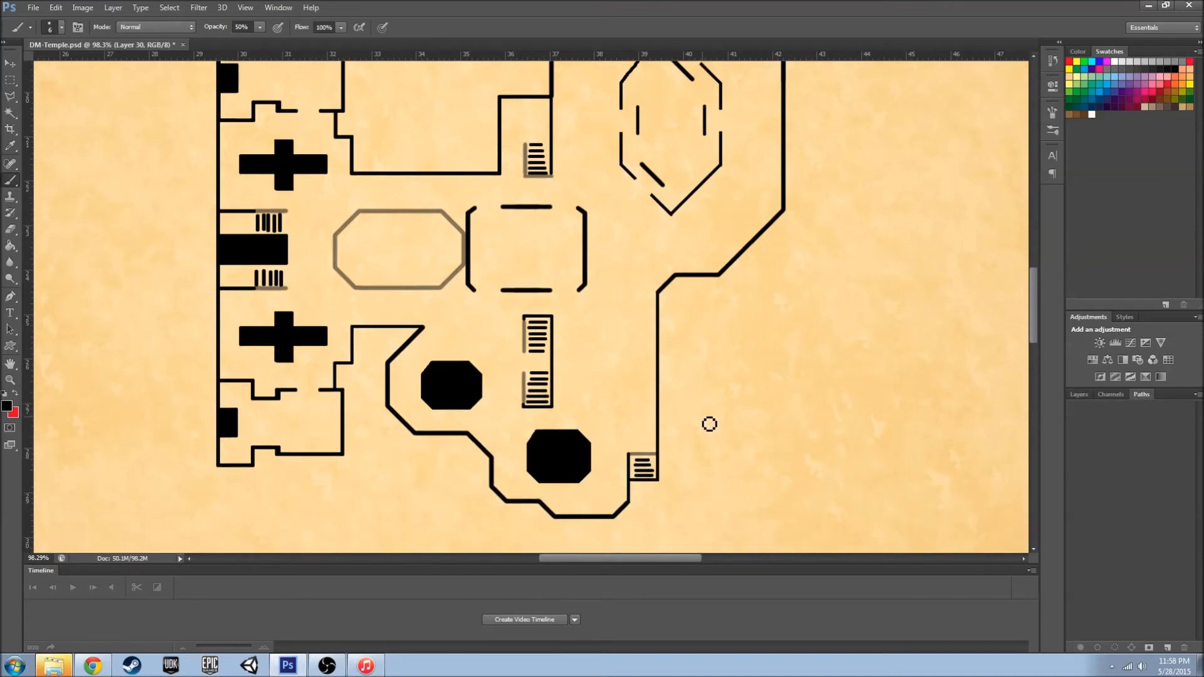
{"action": "left_click", "coordinate": [1078, 394]}
{"action": "left_click", "coordinate": [1167, 648]}
{"action": "right_click", "coordinate": [10, 180]}
{"action": "left_click", "coordinate": [62, 192]}
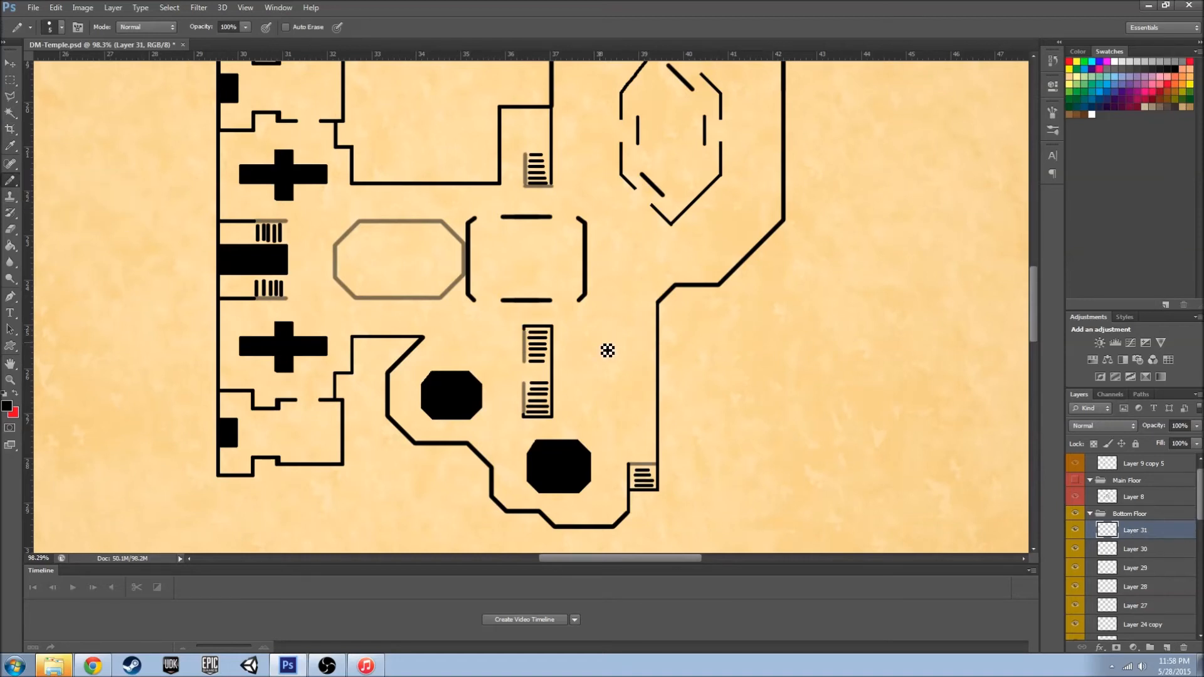
{"action": "mouse_move", "coordinate": [614, 347]}
{"action": "left_mouse_down"}
{"action": "mouse_move", "coordinate": [614, 417]}
{"action": "mouse_move", "coordinate": [624, 383]}
{"action": "mouse_move", "coordinate": [638, 383]}
{"action": "mouse_move", "coordinate": [583, 388]}
{"action": "mouse_move", "coordinate": [583, 374]}
{"action": "left_mouse_up"}
{"action": "scroll", "coordinate": [621, 361], "scroll_direction": "up", "scroll_amount": 5}
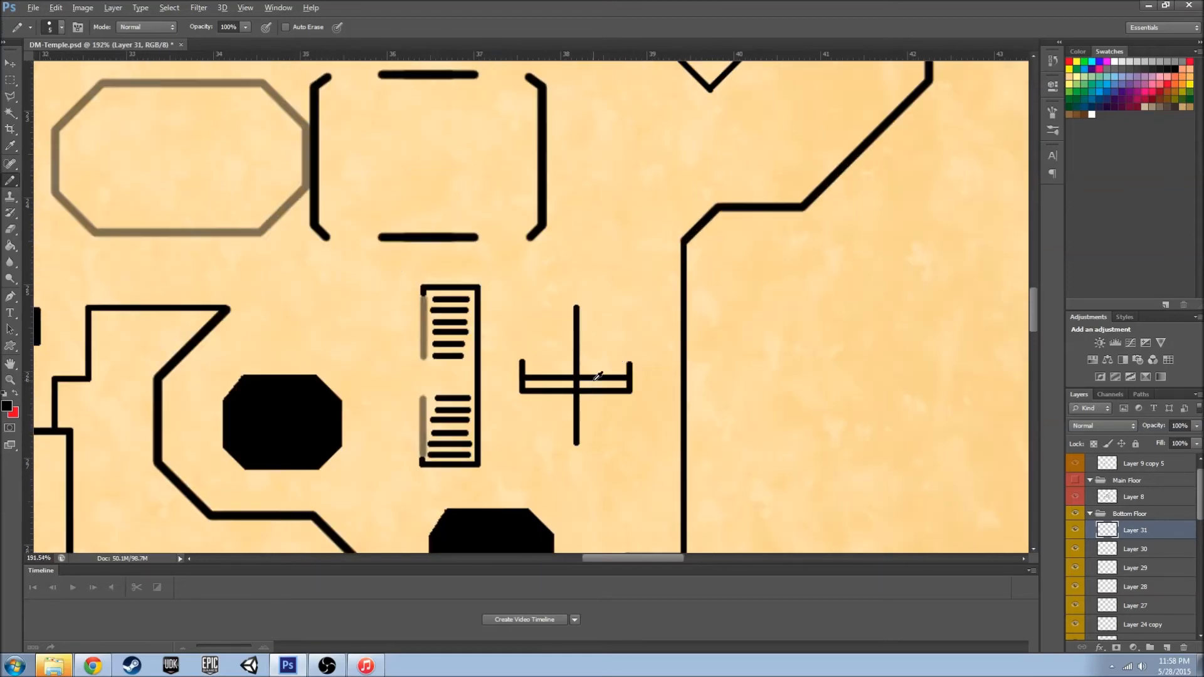
- Undo the misplaced edge and outline a closed rectangle around the cross's horizontal line with the Pencil
{"action": "key", "text": "ctrl+z"}
{"action": "mouse_move", "coordinate": [514, 388]}
{"action": "left_mouse_down"}
{"action": "mouse_move", "coordinate": [512, 406]}
{"action": "mouse_move", "coordinate": [514, 374]}
{"action": "left_mouse_up"}
{"action": "mouse_move", "coordinate": [716, 356]}
{"action": "left_mouse_down"}
{"action": "mouse_move", "coordinate": [530, 356]}
{"action": "mouse_move", "coordinate": [510, 375]}
{"action": "mouse_move", "coordinate": [511, 359]}
{"action": "left_mouse_up"}
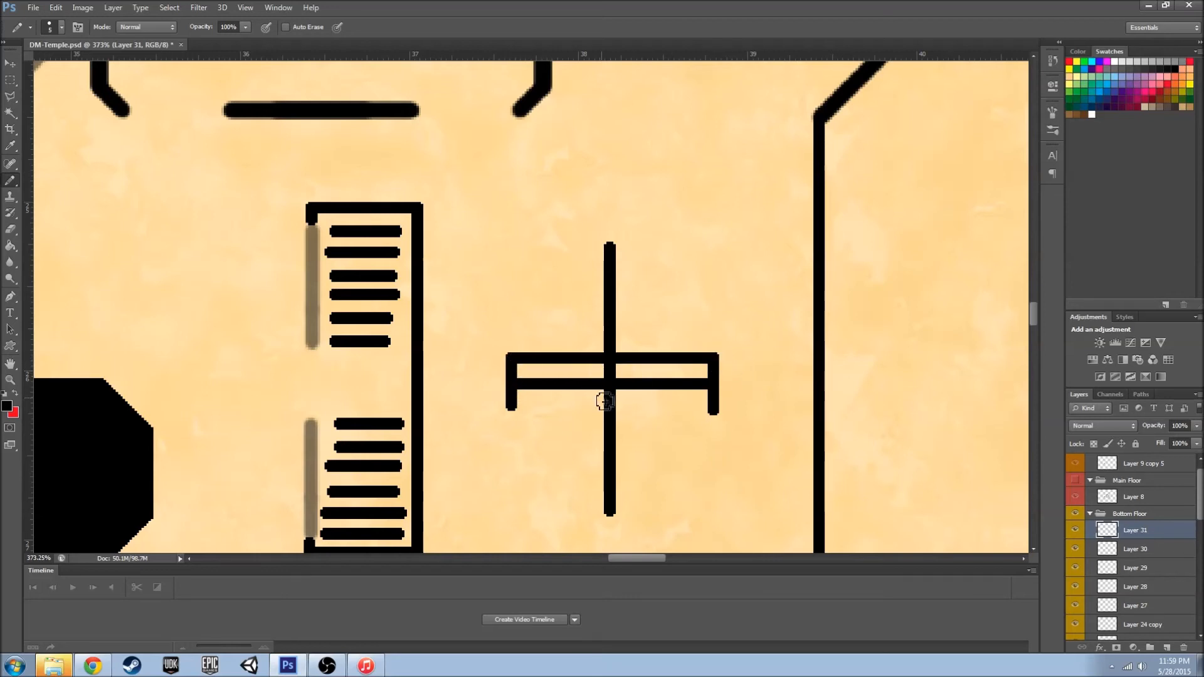
{"action": "left_click_drag", "start_coordinate": [712, 409], "coordinate": [520, 409]}
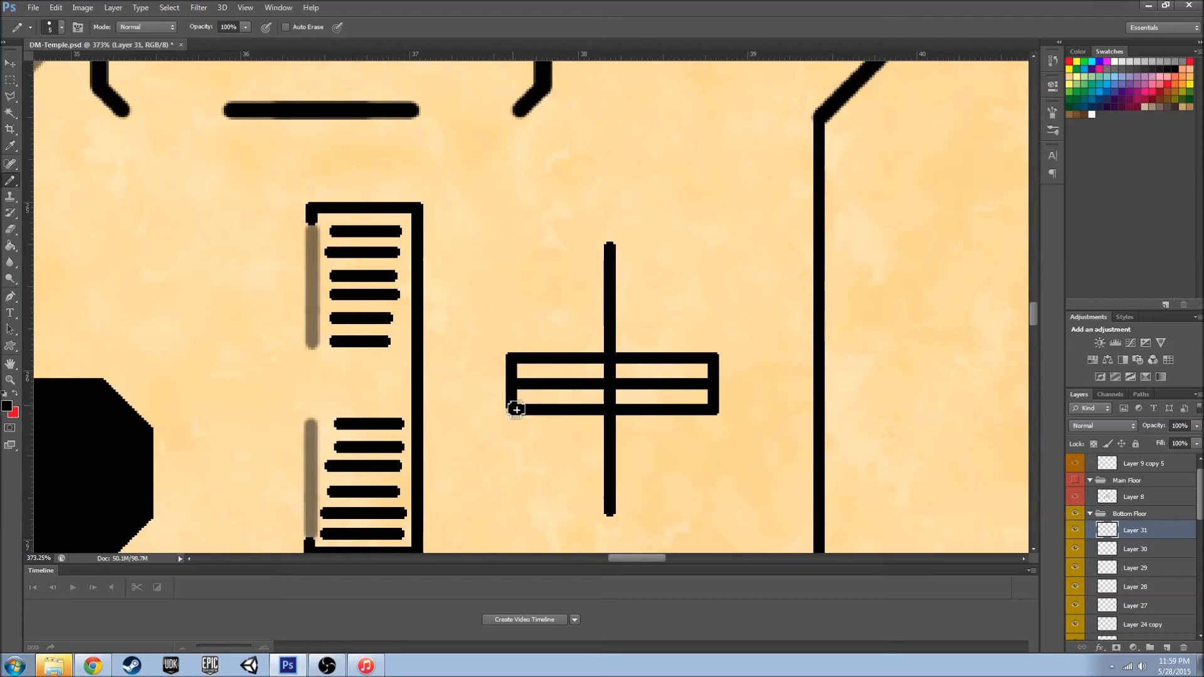
- Outline a narrow closed rectangle around the cross's vertical line with the Pencil
{"action": "mouse_move", "coordinate": [613, 249]}
{"action": "left_mouse_down"}
{"action": "mouse_move", "coordinate": [624, 249]}
{"action": "mouse_move", "coordinate": [589, 248]}
{"action": "mouse_move", "coordinate": [628, 250]}
{"action": "left_mouse_up"}
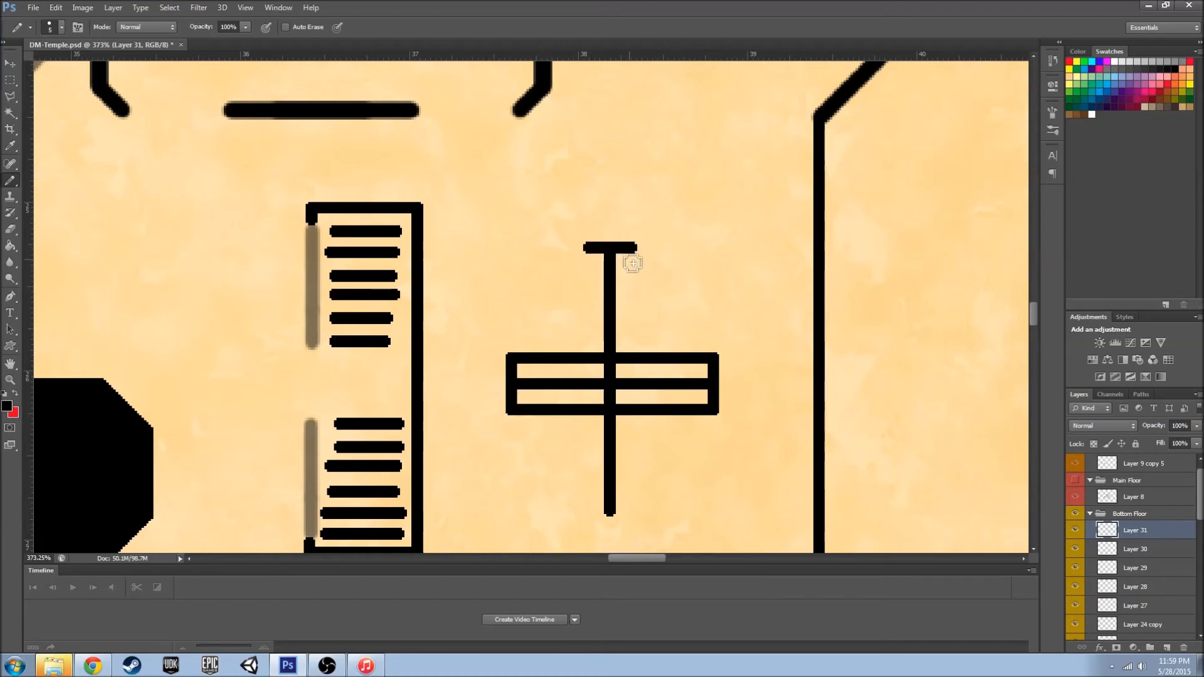
{"action": "mouse_move", "coordinate": [611, 510]}
{"action": "left_mouse_down"}
{"action": "mouse_move", "coordinate": [635, 513]}
{"action": "mouse_move", "coordinate": [591, 511]}
{"action": "mouse_move", "coordinate": [634, 514]}
{"action": "left_mouse_up"}
{"action": "mouse_move", "coordinate": [592, 248]}
{"action": "left_mouse_down"}
{"action": "mouse_move", "coordinate": [593, 502]}
{"action": "mouse_move", "coordinate": [618, 514]}
{"action": "left_mouse_up"}
{"action": "left_click_drag", "start_coordinate": [633, 249], "coordinate": [639, 509]}
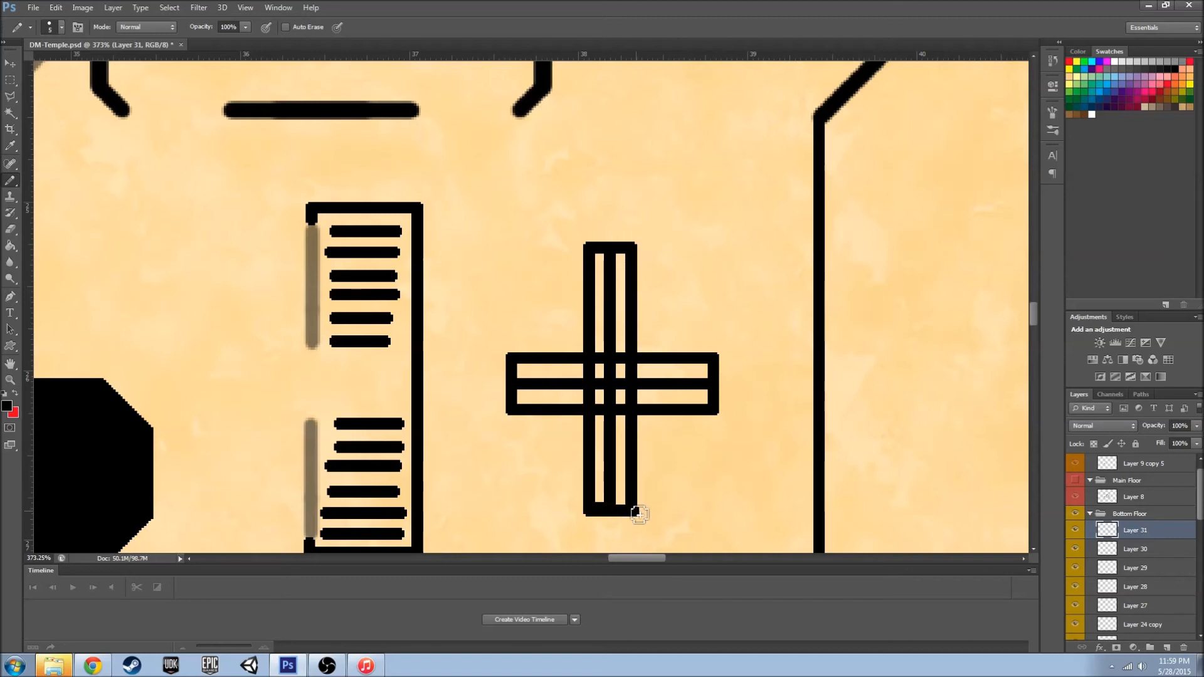
- Fill all compartments of the cross-shaped pillar with black using the Paint Bucket
{"action": "key", "text": "e"}
{"action": "key", "text": "b"}
{"action": "key", "text": "g"}
{"action": "left_click", "coordinate": [620, 469]}
{"action": "left_click", "coordinate": [600, 465]}
{"action": "left_click", "coordinate": [562, 395]}
{"action": "left_click", "coordinate": [563, 373]}
{"action": "left_click", "coordinate": [600, 375]}
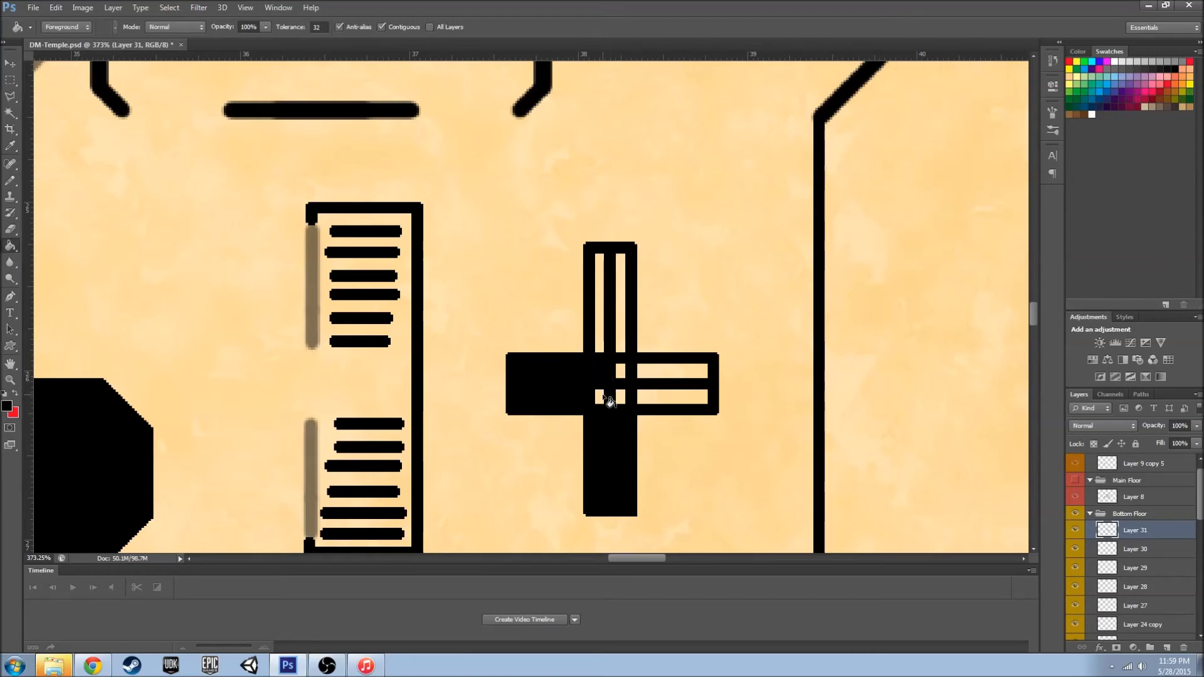
{"action": "left_click", "coordinate": [621, 371]}
{"action": "left_click", "coordinate": [620, 342]}
{"action": "left_click", "coordinate": [599, 342]}
{"action": "left_click", "coordinate": [646, 368]}
{"action": "left_click", "coordinate": [690, 395]}
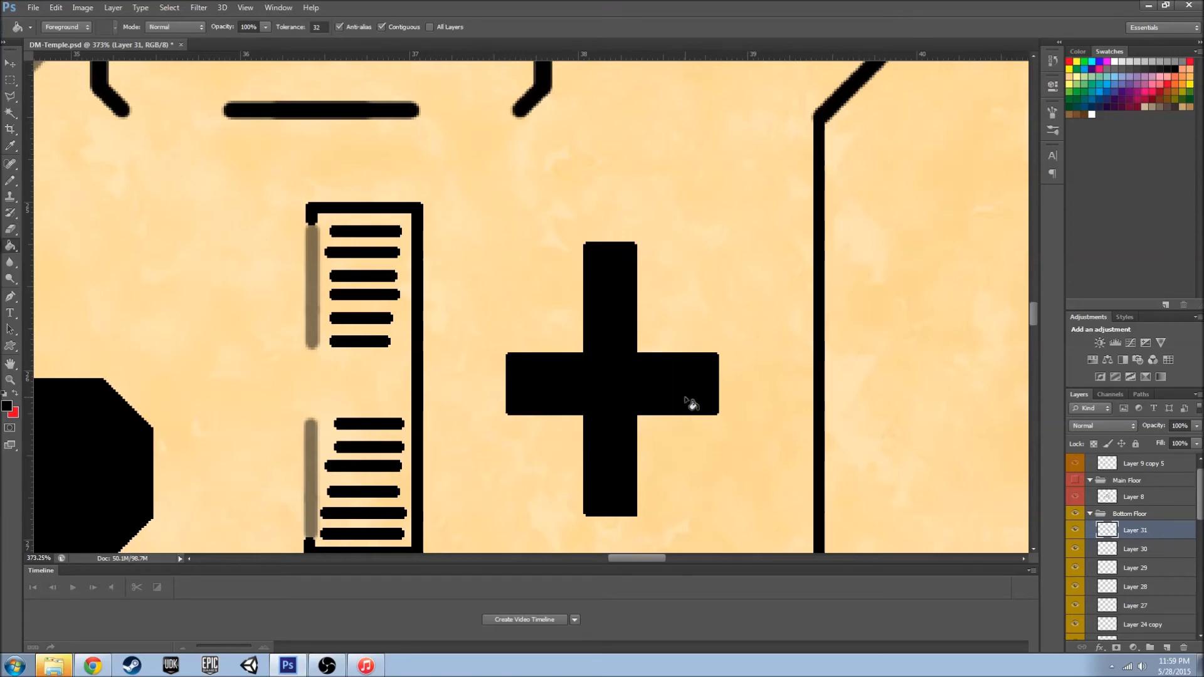
- Show the Main Floor group again over the bottom floor and save the document
{"action": "scroll", "coordinate": [677, 460], "scroll_direction": "down", "scroll_amount": 10}
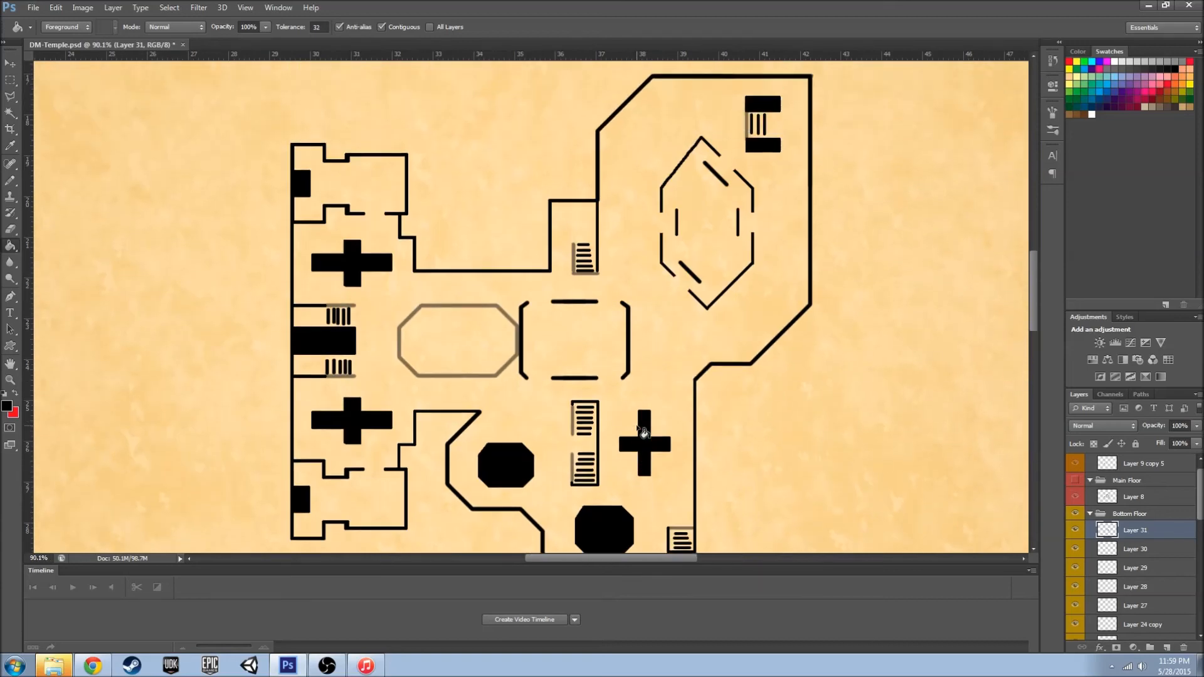
{"action": "scroll", "coordinate": [642, 420], "scroll_direction": "down", "scroll_amount": 1}
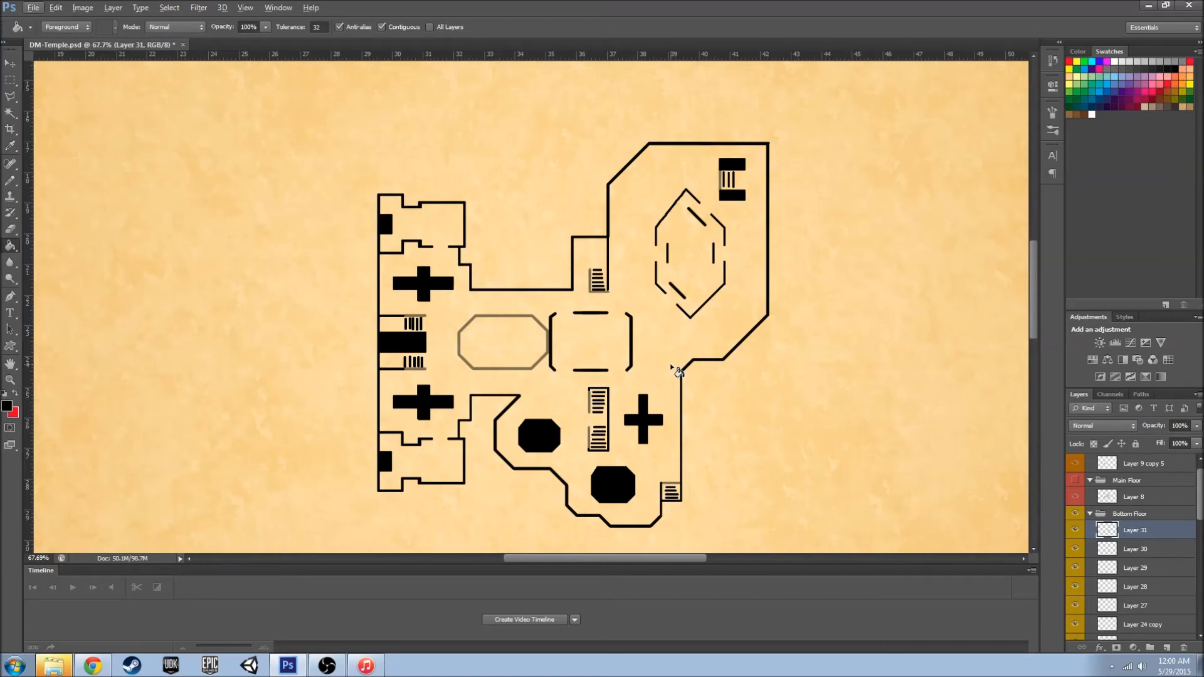
{"action": "left_click", "coordinate": [1078, 497]}
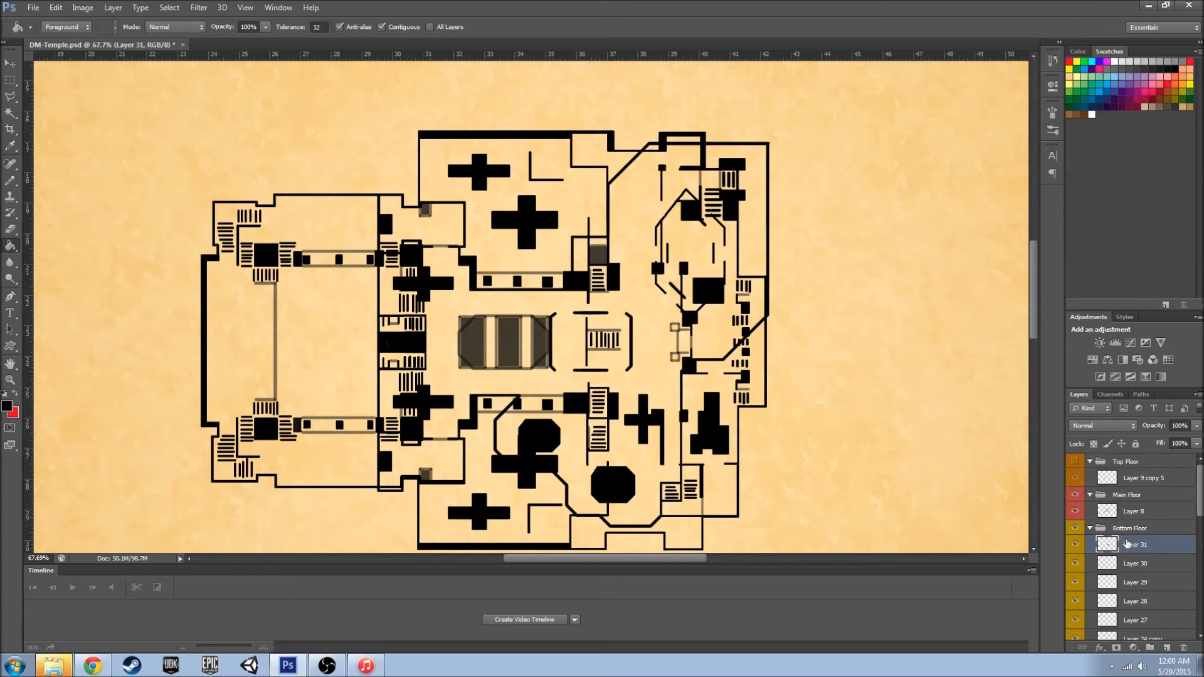
{"action": "left_click", "coordinate": [33, 7]}
{"action": "left_click", "coordinate": [70, 153]}
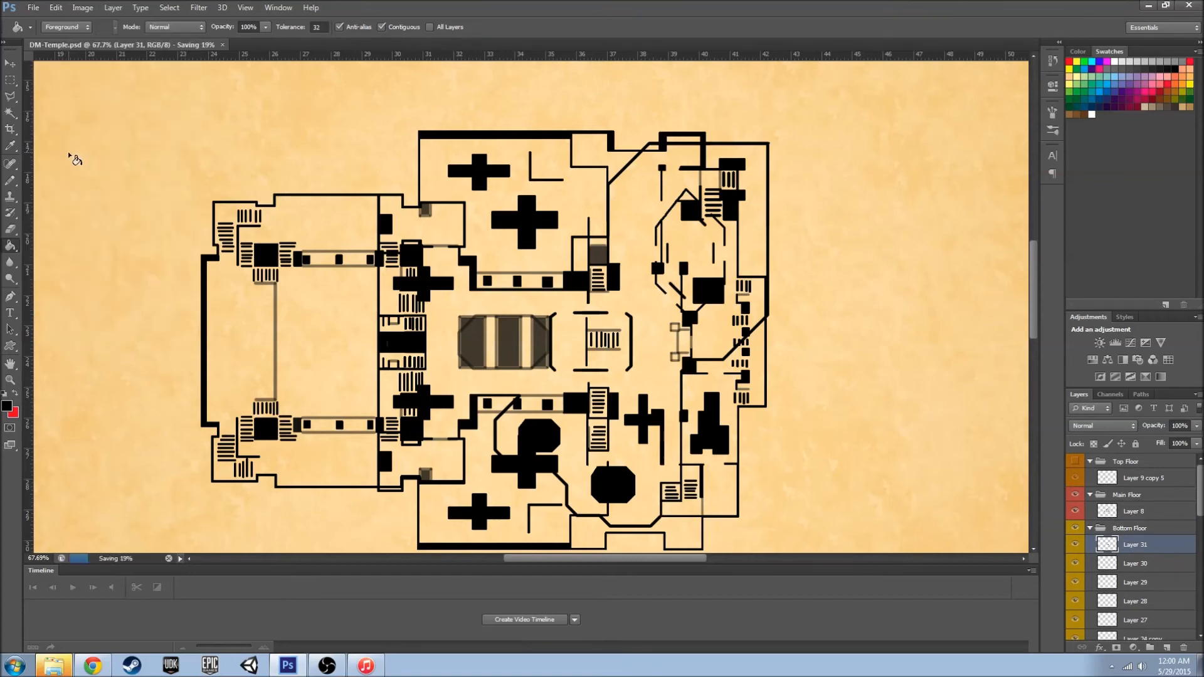
- Show and select the Top Floor group, and hide the Bottom Floor group while keeping the Main Floor group shown
{"action": "scroll", "coordinate": [107, 202], "scroll_direction": "down", "scroll_amount": 1}
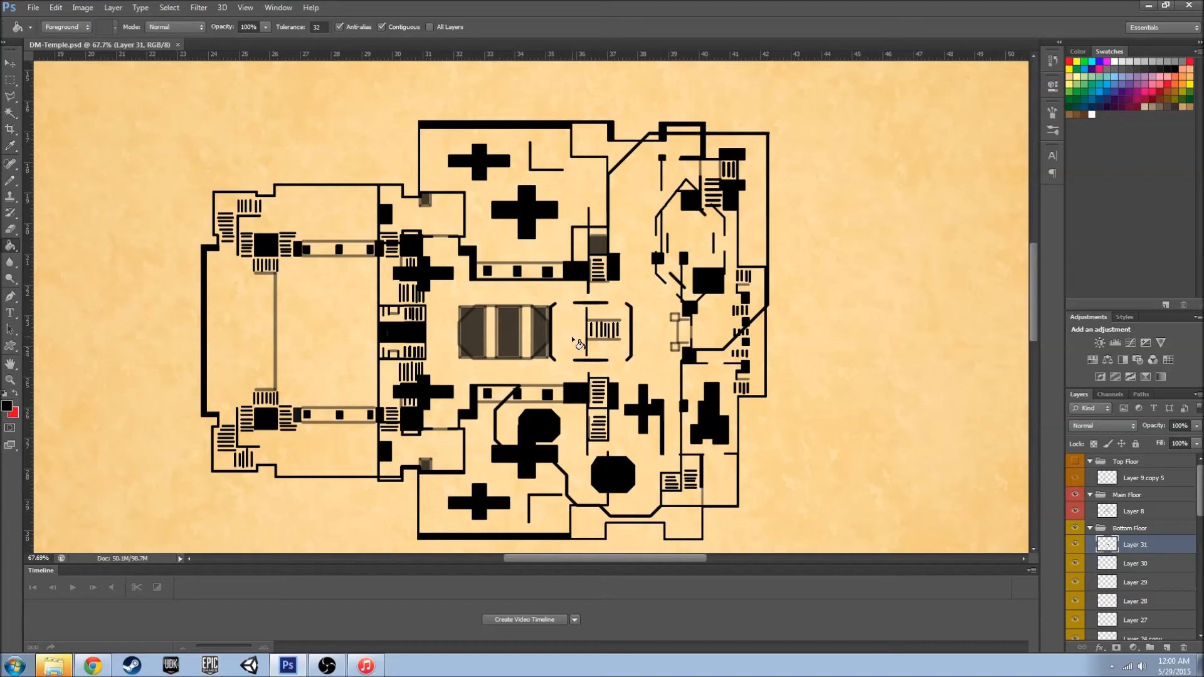
{"action": "left_click", "coordinate": [1077, 464]}
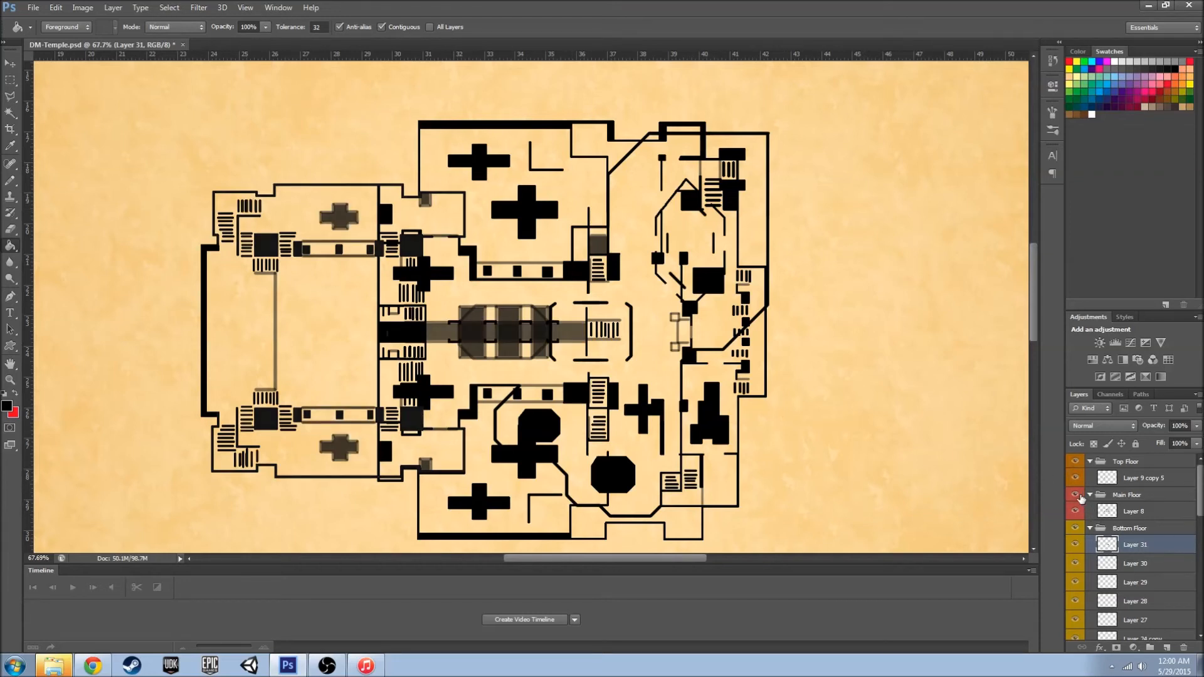
{"action": "left_click", "coordinate": [1141, 465]}
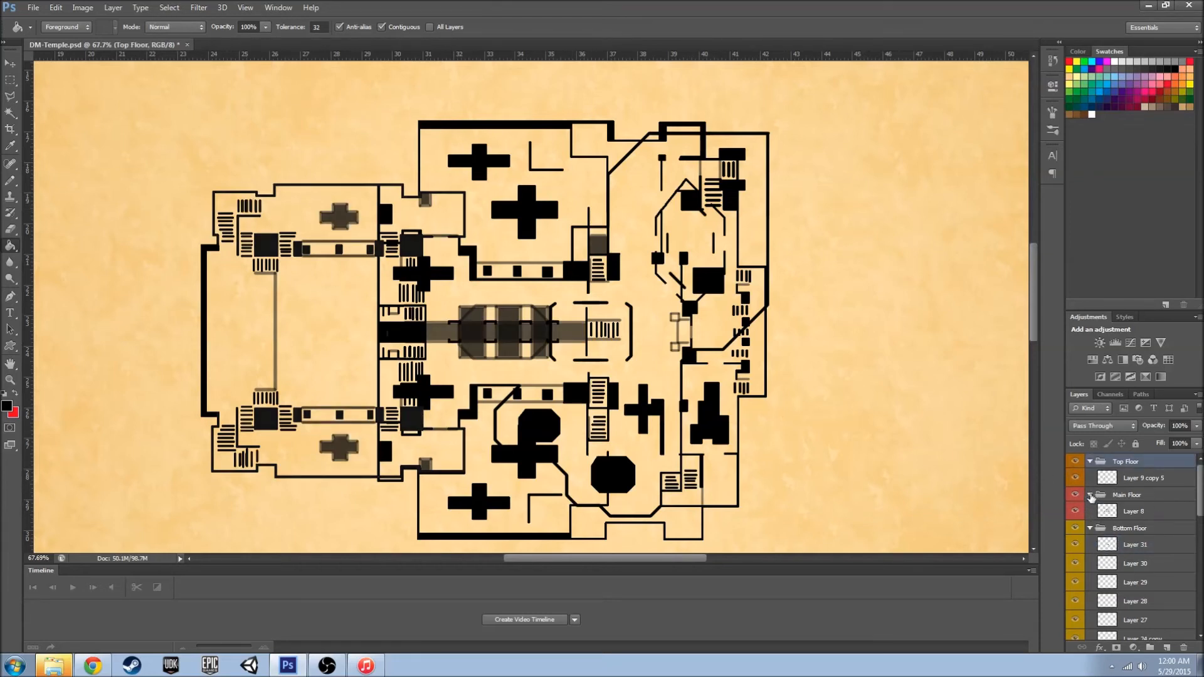
{"action": "left_click", "coordinate": [1076, 494]}
{"action": "left_click", "coordinate": [1077, 494]}
{"action": "left_click", "coordinate": [1075, 528]}
{"action": "left_click", "coordinate": [1075, 528]}
{"action": "left_click", "coordinate": [1075, 528]}
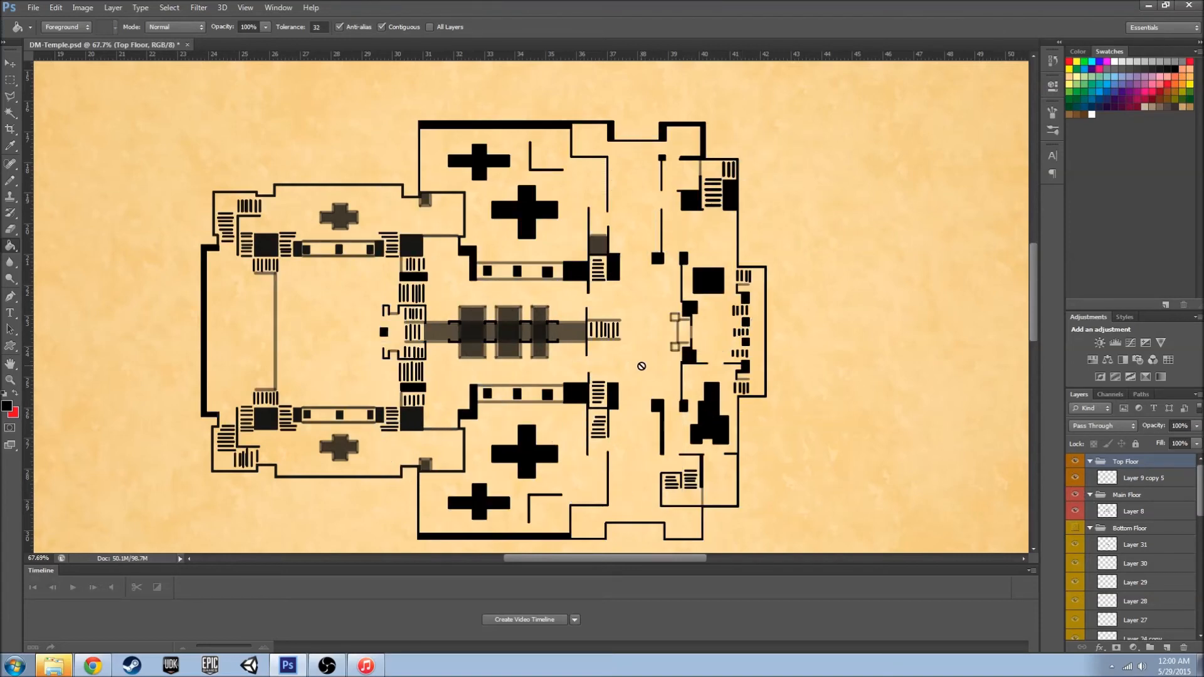
{"action": "scroll", "coordinate": [573, 342], "scroll_direction": "up", "scroll_amount": 5}
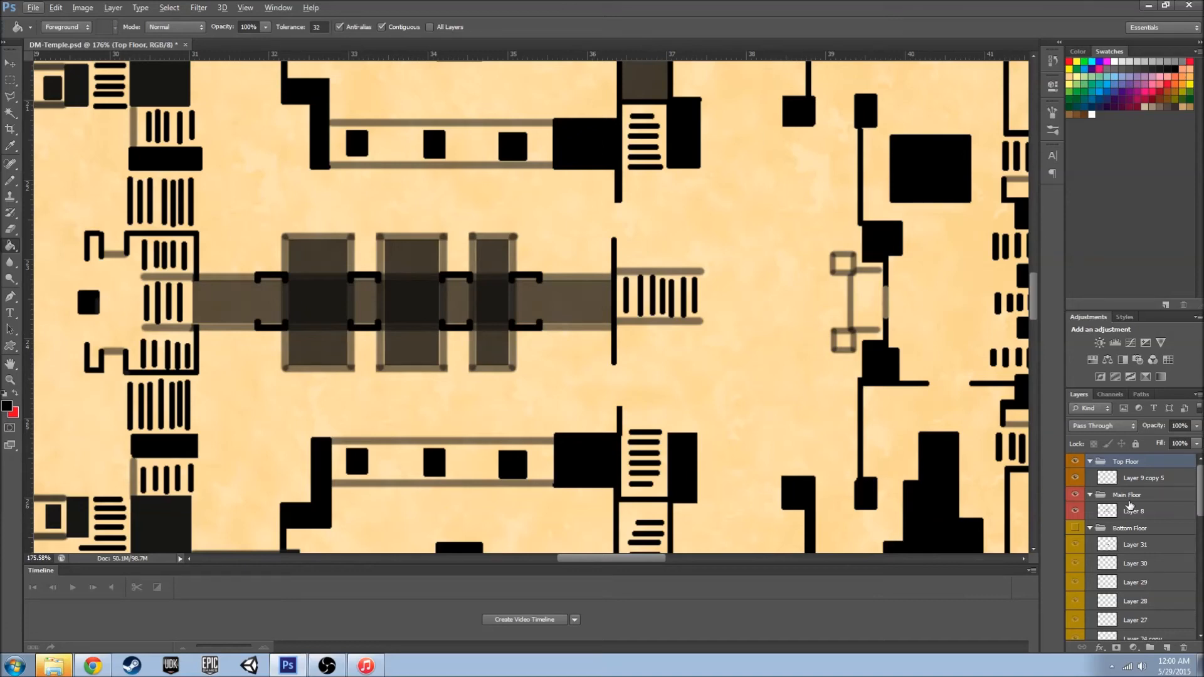
- Cut the stairs and railings beyond the central corridor's right-hand wall from Layer 8 and paste them as a new layer
{"action": "left_click", "coordinate": [1130, 508]}
{"action": "key", "text": "m"}
{"action": "scroll", "coordinate": [618, 263], "scroll_direction": "up", "scroll_amount": 5}
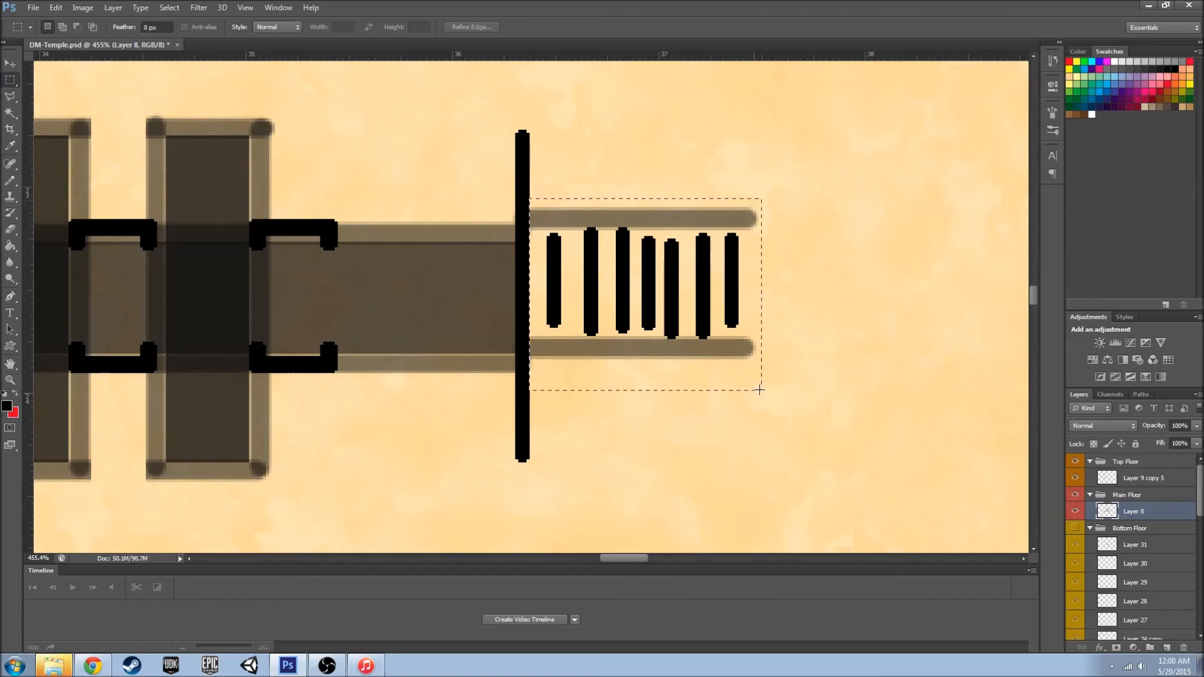
{"action": "left_click_drag", "start_coordinate": [524, 201], "coordinate": [765, 389]}
{"action": "key", "text": "ctrl+x"}
{"action": "key", "text": "ctrl+v"}
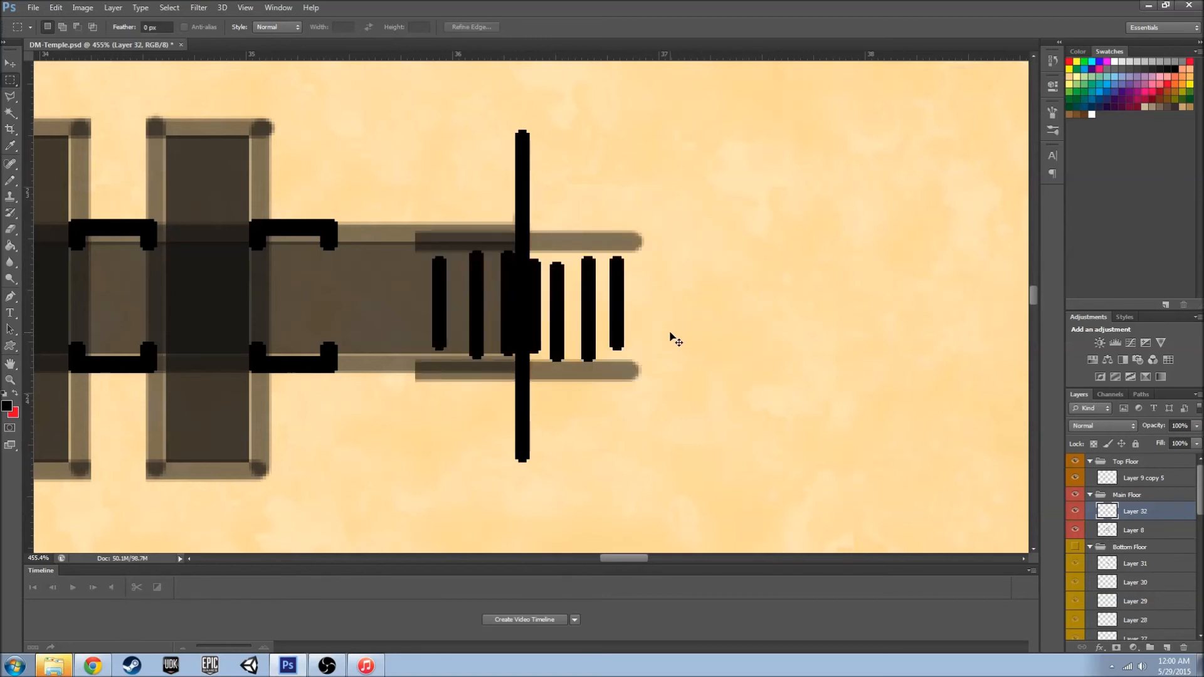
- Move the pasted stairs against the right side of the wall so their railings line up with the corridor's edges
{"action": "key", "text": "v"}
{"action": "left_click_drag", "start_coordinate": [567, 257], "coordinate": [644, 241]}
{"action": "key", "text": "Right"}
{"action": "key", "text": "Right"}
{"action": "key", "text": "Right"}
{"action": "key", "text": "Right"}
{"action": "key", "text": "Right"}
{"action": "key", "text": "Right"}
{"action": "key", "text": "Right"}
{"action": "key", "text": "Right"}
{"action": "key", "text": "Right"}
{"action": "key", "text": "Right"}
{"action": "key", "text": "Right"}
{"action": "key", "text": "Right"}
{"action": "key", "text": "Right"}
{"action": "key", "text": "Right"}
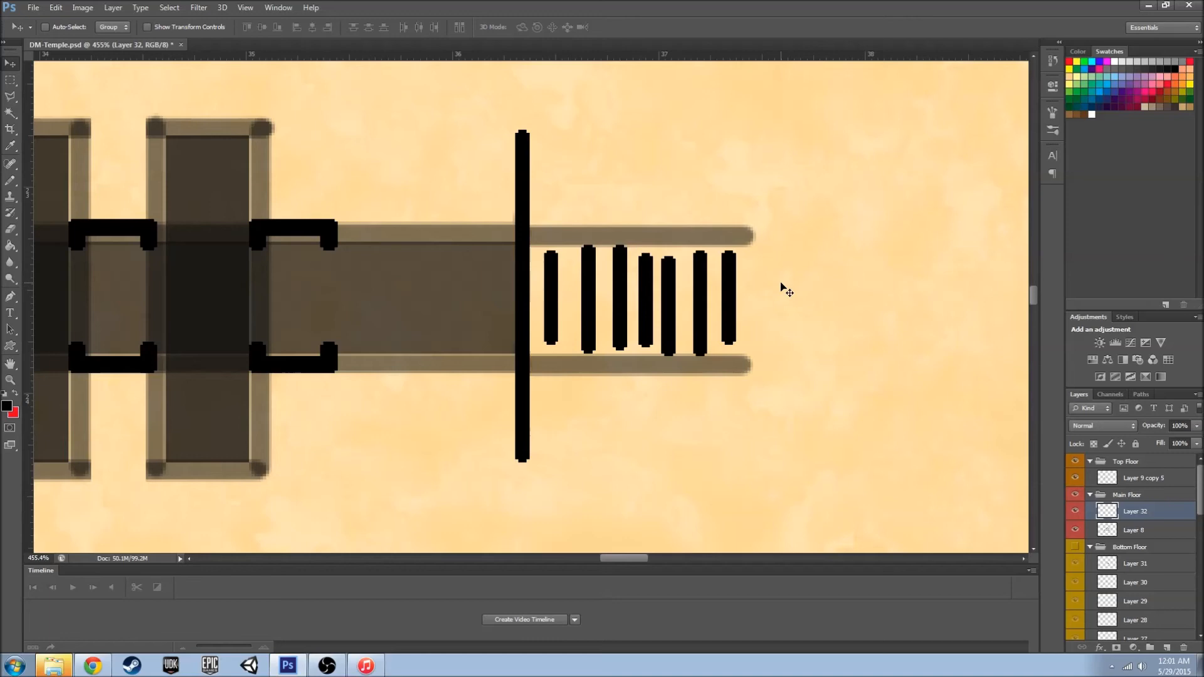
{"action": "key", "text": "Up"}
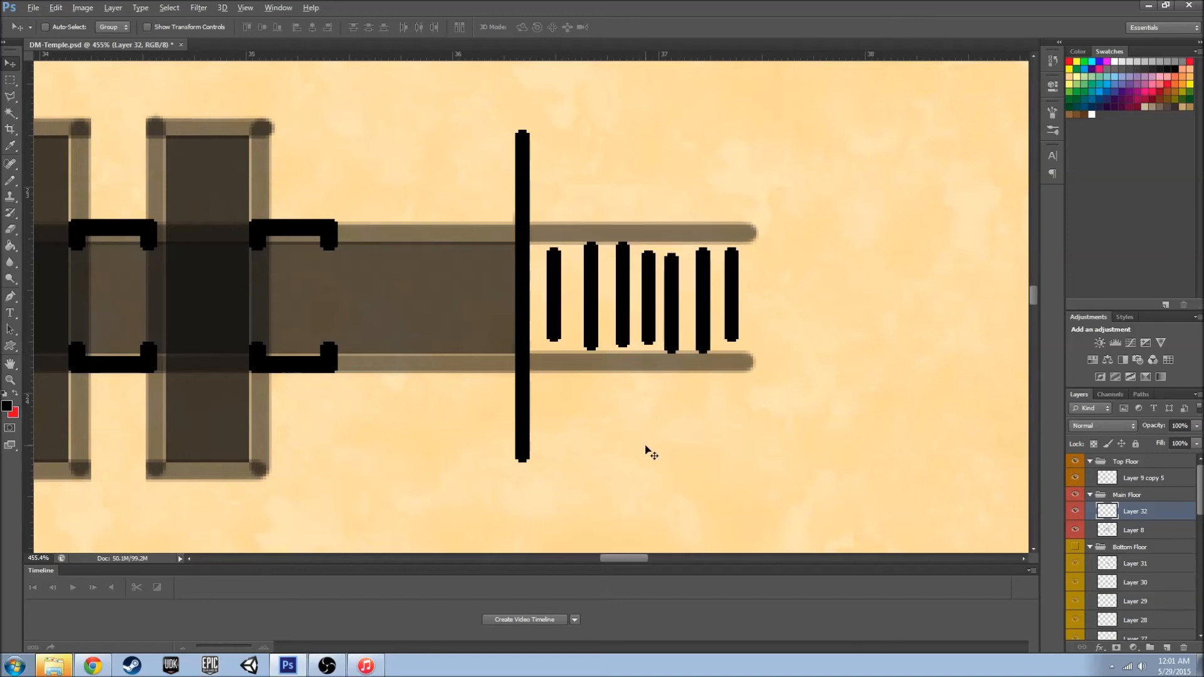
- Merge the pasted stairs layer with Layer 8 in the Main Floor group
{"action": "scroll", "coordinate": [645, 448], "scroll_direction": "down", "scroll_amount": 10}
{"action": "scroll", "coordinate": [646, 448], "scroll_direction": "down", "scroll_amount": 3}
{"action": "left_click", "coordinate": [1147, 533], "text": "shift"}
{"action": "right_click", "coordinate": [1147, 533]}
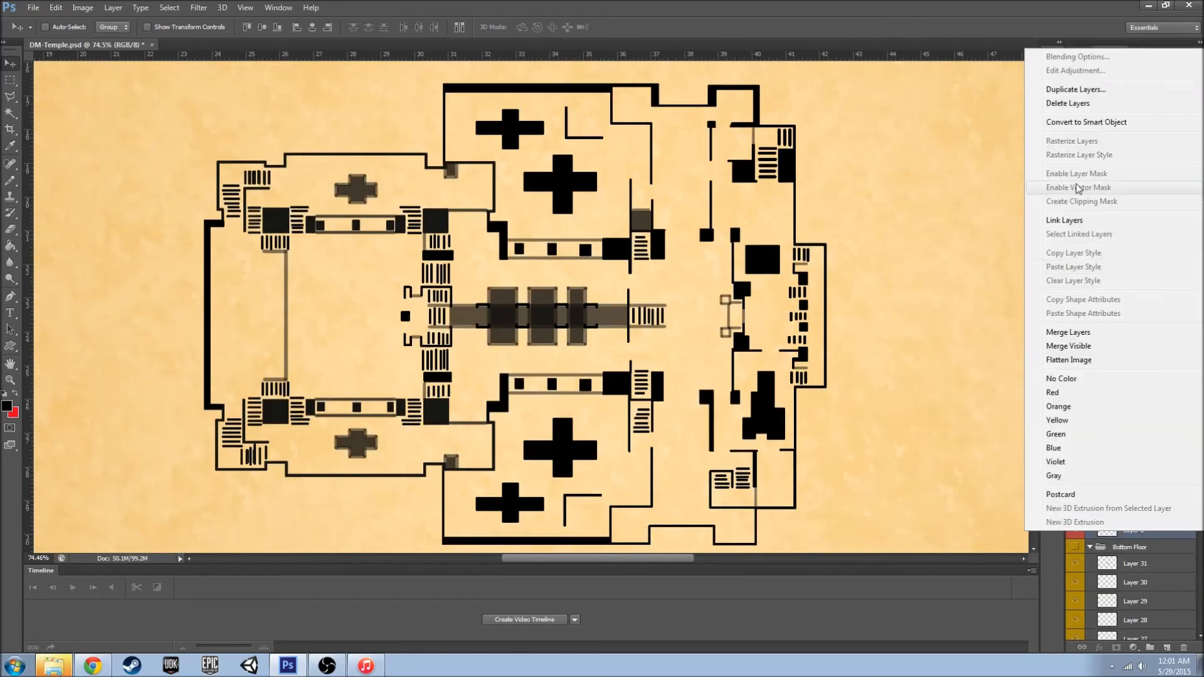
{"action": "left_click", "coordinate": [1089, 333]}
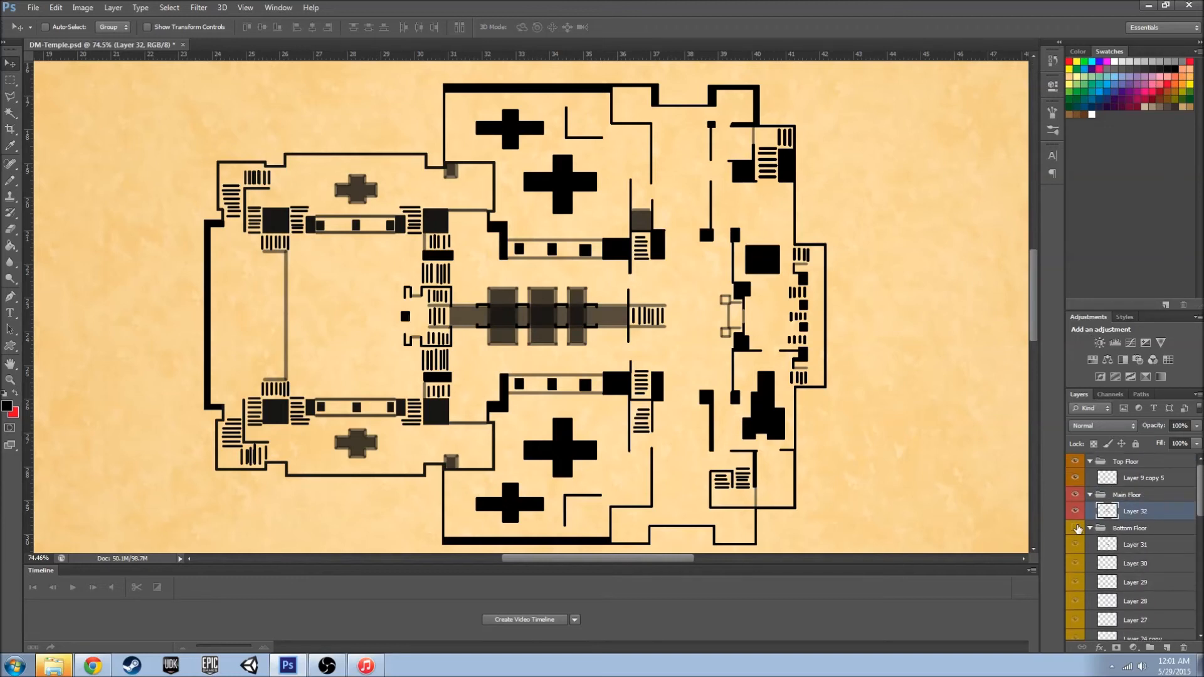
- Show the Bottom Floor group, merge all its layers from Layer 31 through Layer 9 copy 2, and save the document
{"action": "left_click", "coordinate": [1076, 528]}
{"action": "left_click", "coordinate": [1139, 545]}
{"action": "scroll", "coordinate": [1145, 564], "scroll_direction": "down", "scroll_amount": 6}
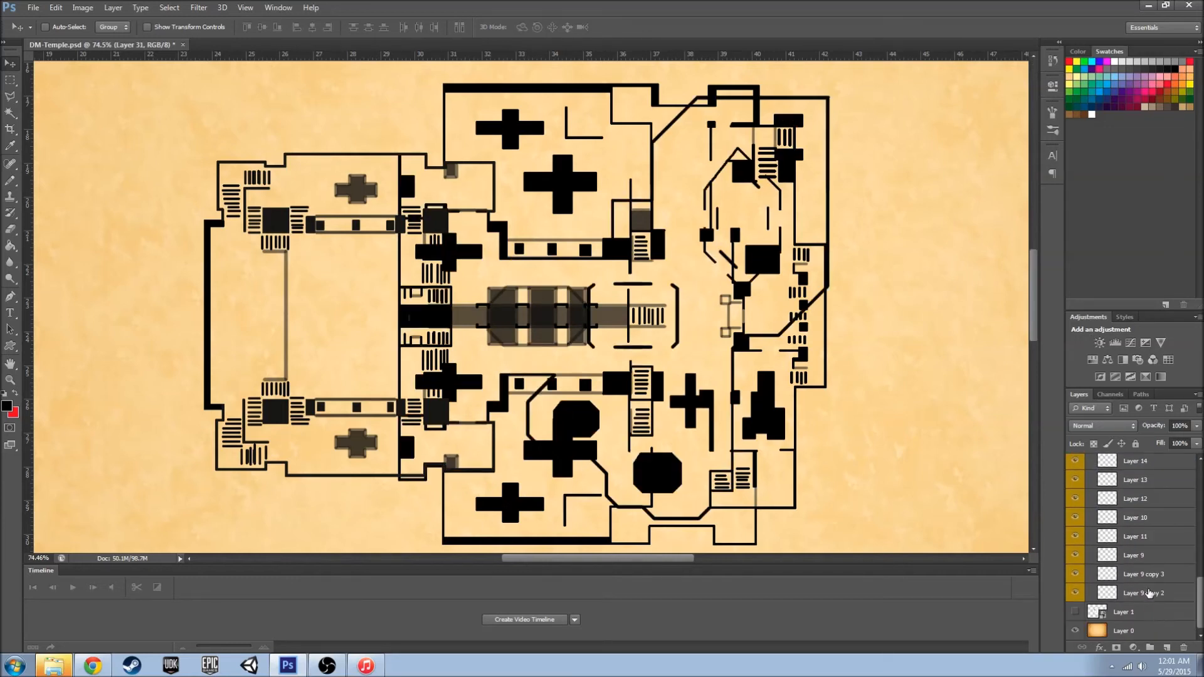
{"action": "left_click", "coordinate": [1149, 594], "text": "shift"}
{"action": "right_click", "coordinate": [1150, 595]}
{"action": "left_click", "coordinate": [1065, 395]}
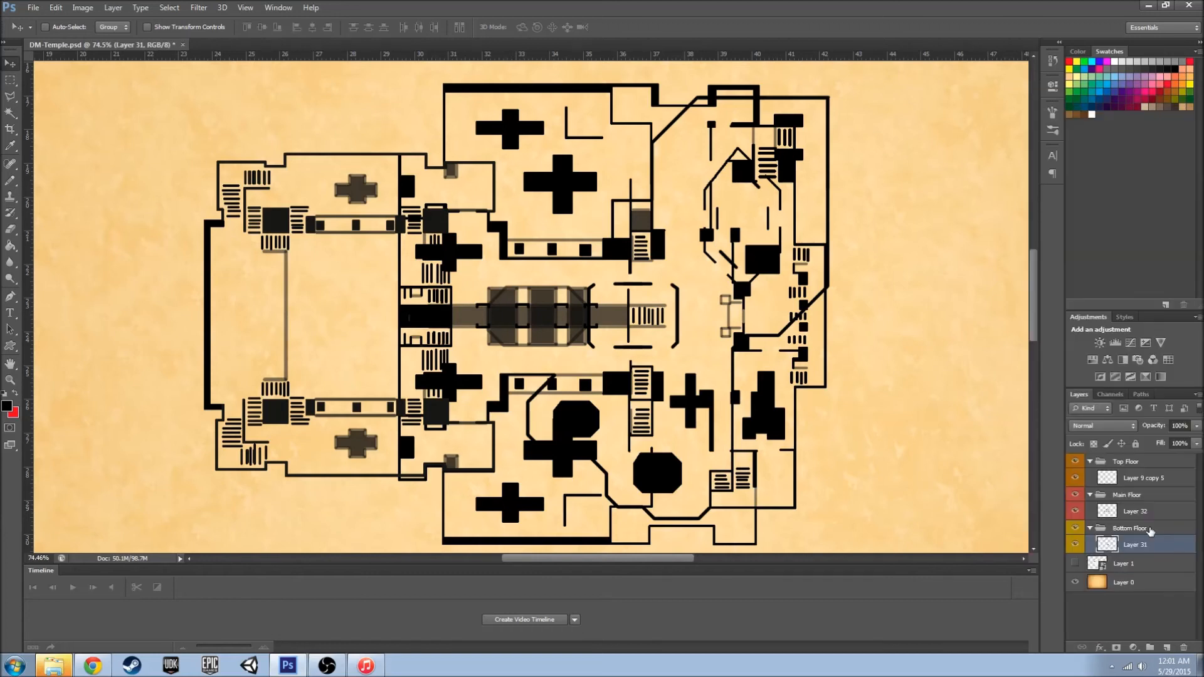
{"action": "scroll", "coordinate": [491, 312], "scroll_direction": "down", "scroll_amount": 2}
{"action": "left_click", "coordinate": [33, 8]}
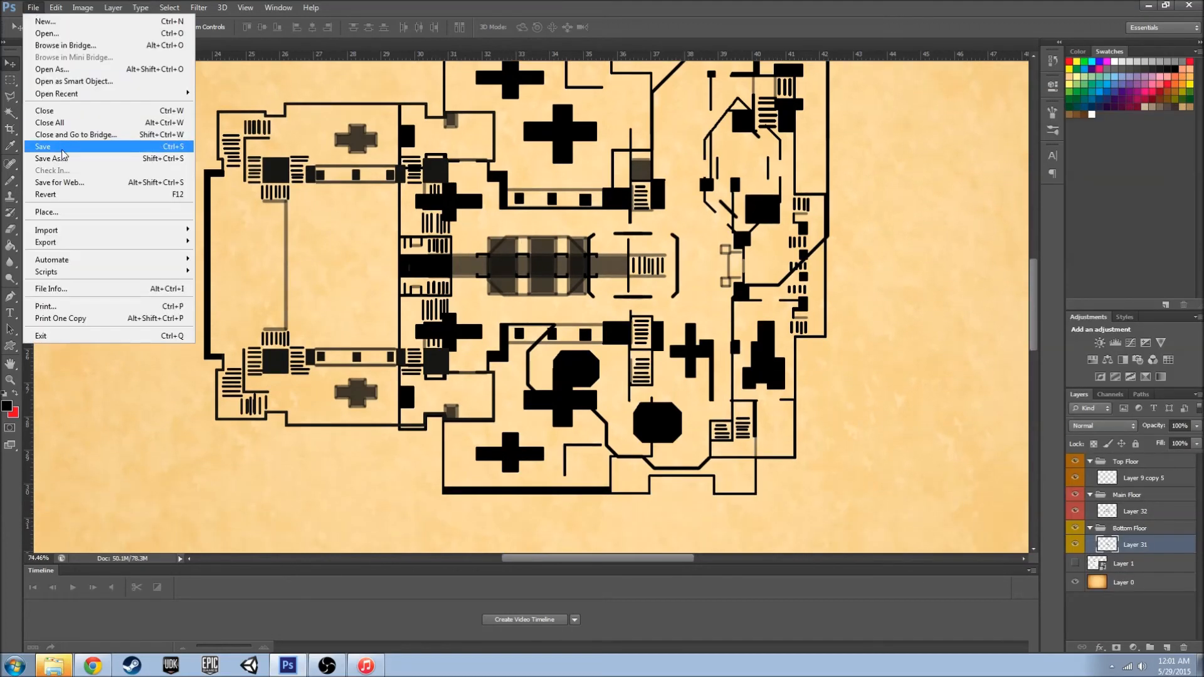
{"action": "left_click", "coordinate": [50, 150]}
- Start a text object above the floor plan in the Main Floor group with the Trajan Pro 3 font
{"action": "scroll", "coordinate": [228, 245], "scroll_direction": "up", "scroll_amount": 8}
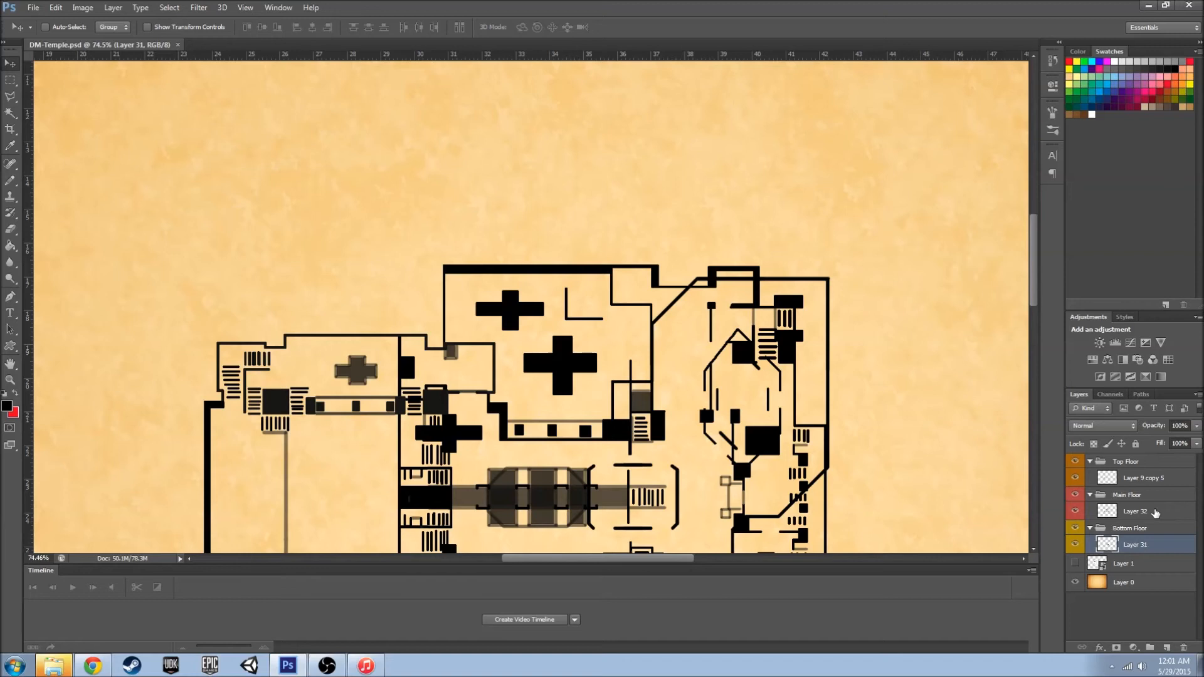
{"action": "left_click", "coordinate": [1153, 496]}
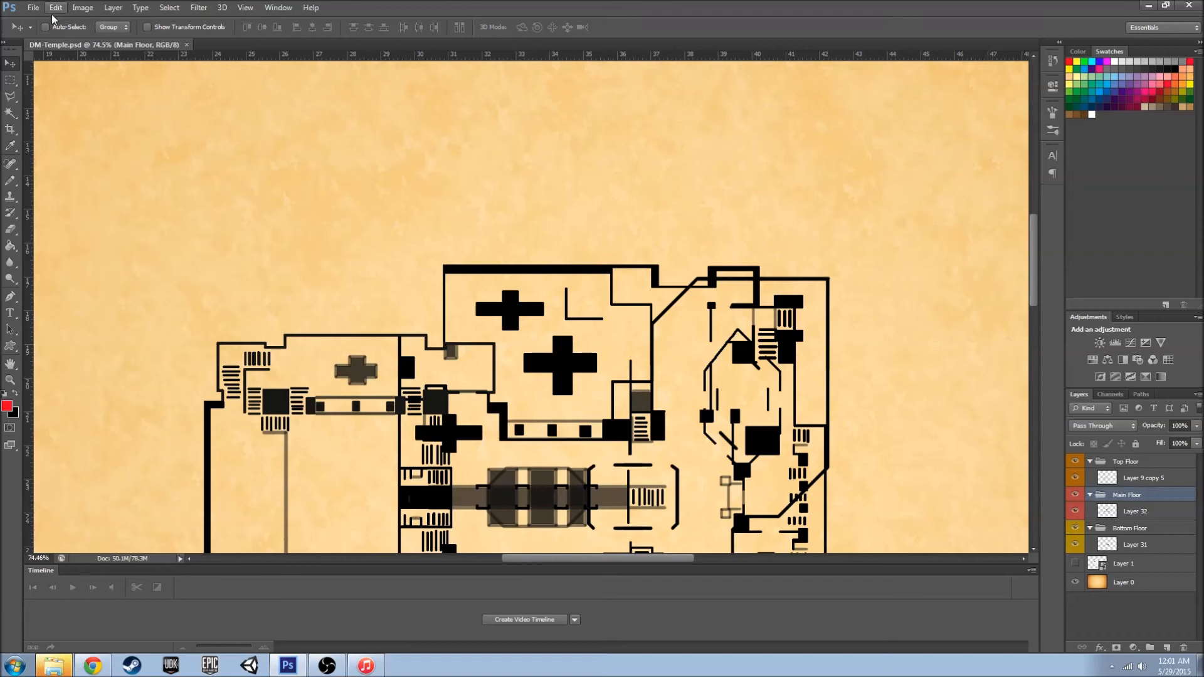
{"action": "left_click", "coordinate": [10, 313]}
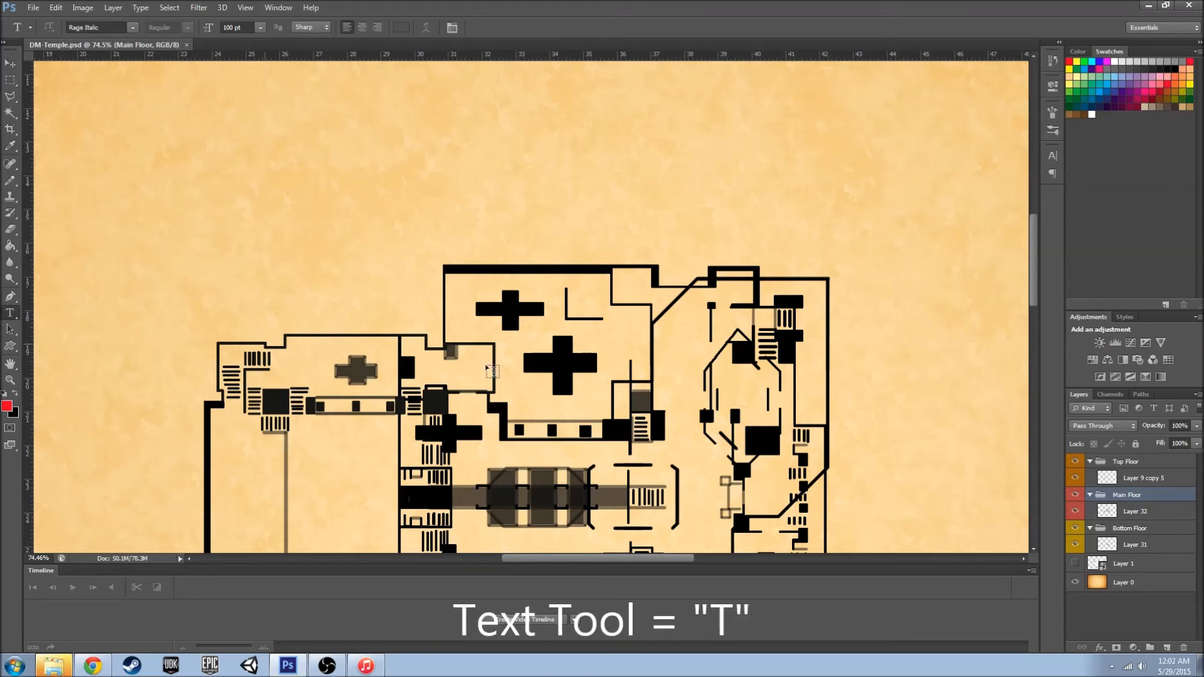
{"action": "left_click", "coordinate": [1160, 517]}
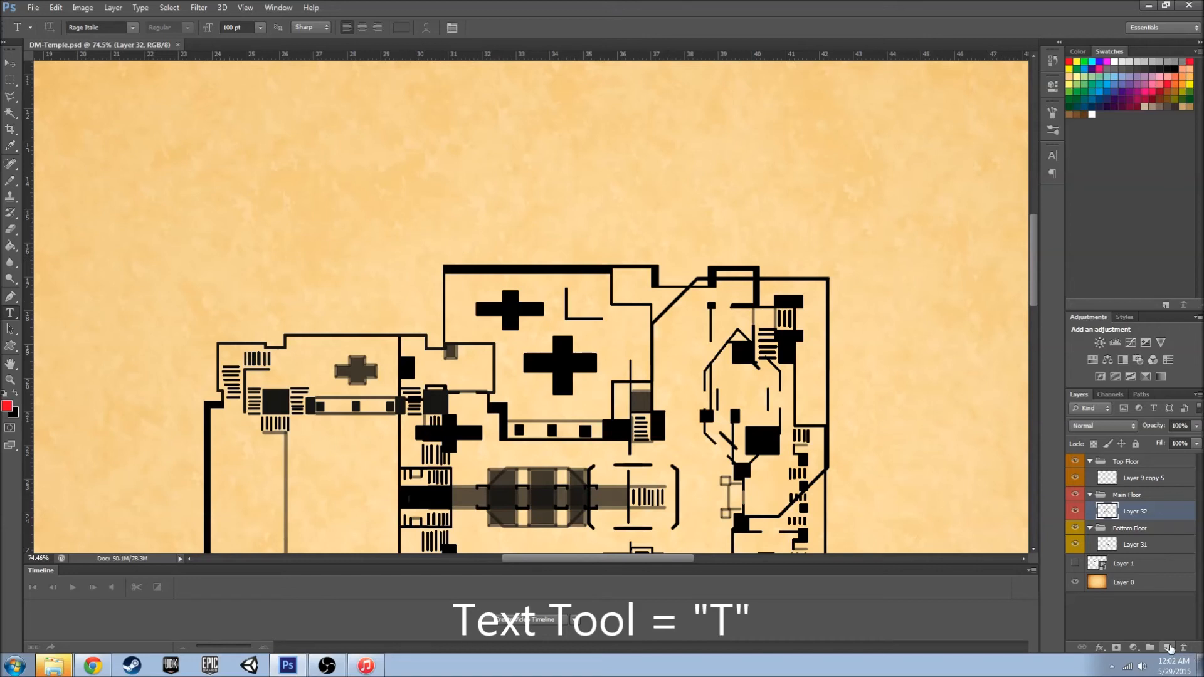
{"action": "left_click", "coordinate": [444, 201]}
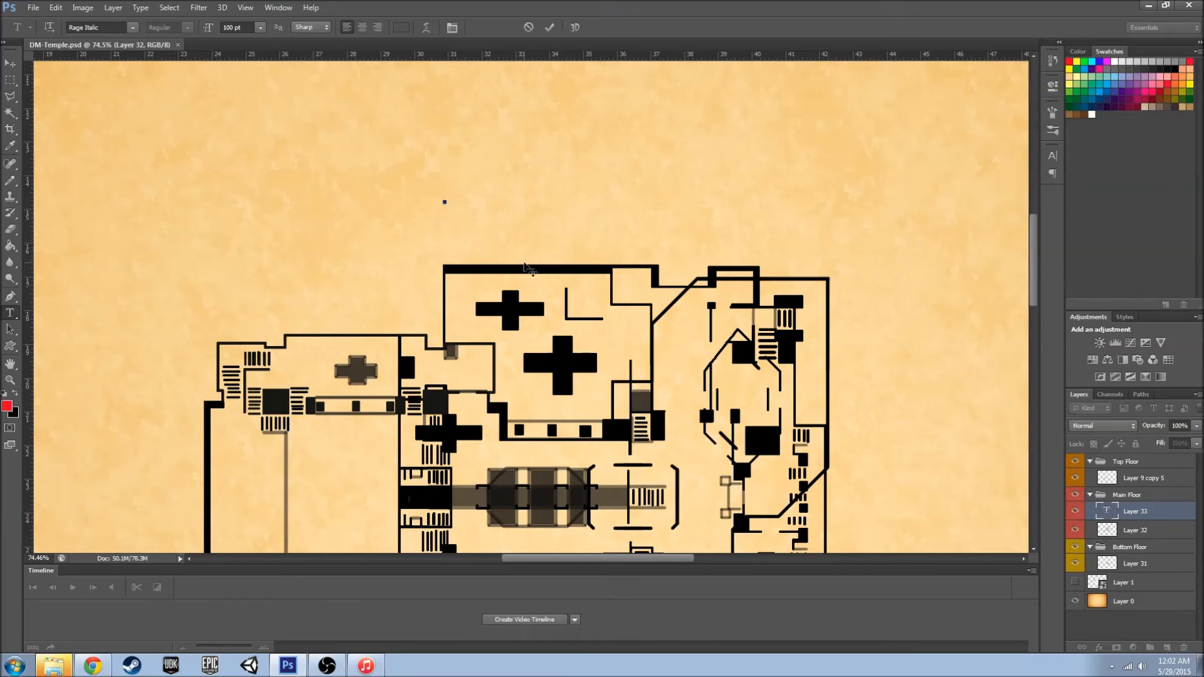
{"action": "left_click", "coordinate": [133, 28]}
{"action": "scroll", "coordinate": [154, 349], "scroll_direction": "up", "scroll_amount": 5}
{"action": "scroll", "coordinate": [155, 349], "scroll_direction": "down", "scroll_amount": 6}
{"action": "left_click", "coordinate": [155, 313]}
- Set the text colour to red and enter "Main Floor" as the title
{"action": "type", "text": "Main"}
{"action": "key", "text": "BackSpace"}
{"action": "key", "text": "BackSpace"}
{"action": "key", "text": "BackSpace"}
{"action": "key", "text": "BackSpace"}
{"action": "left_click", "coordinate": [401, 28]}
{"action": "key", "text": "Escape"}
{"action": "left_click", "coordinate": [7, 407]}
{"action": "left_click", "coordinate": [732, 188]}
{"action": "type", "text": "Main Floor"}
- Try the Blood Crow font on the whole title
{"action": "key", "text": "ctrl+a"}
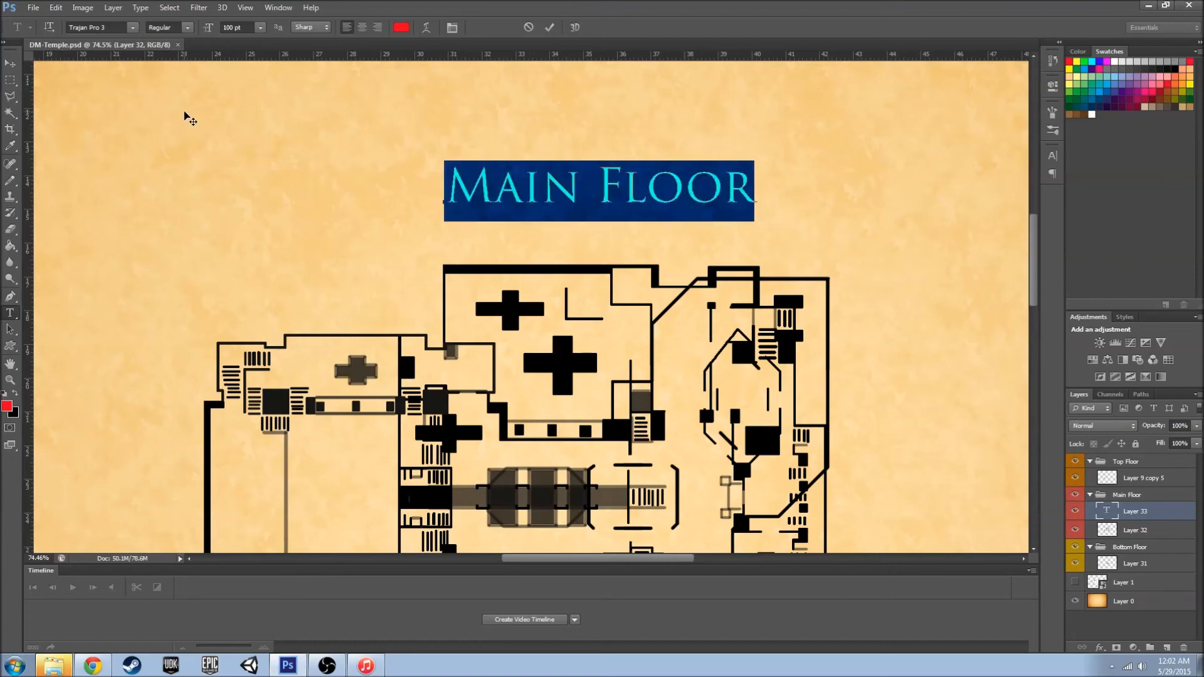
{"action": "left_click", "coordinate": [132, 28]}
{"action": "scroll", "coordinate": [273, 235], "scroll_direction": "up", "scroll_amount": 10}
{"action": "left_click_drag", "start_coordinate": [273, 235], "coordinate": [274, 59]}
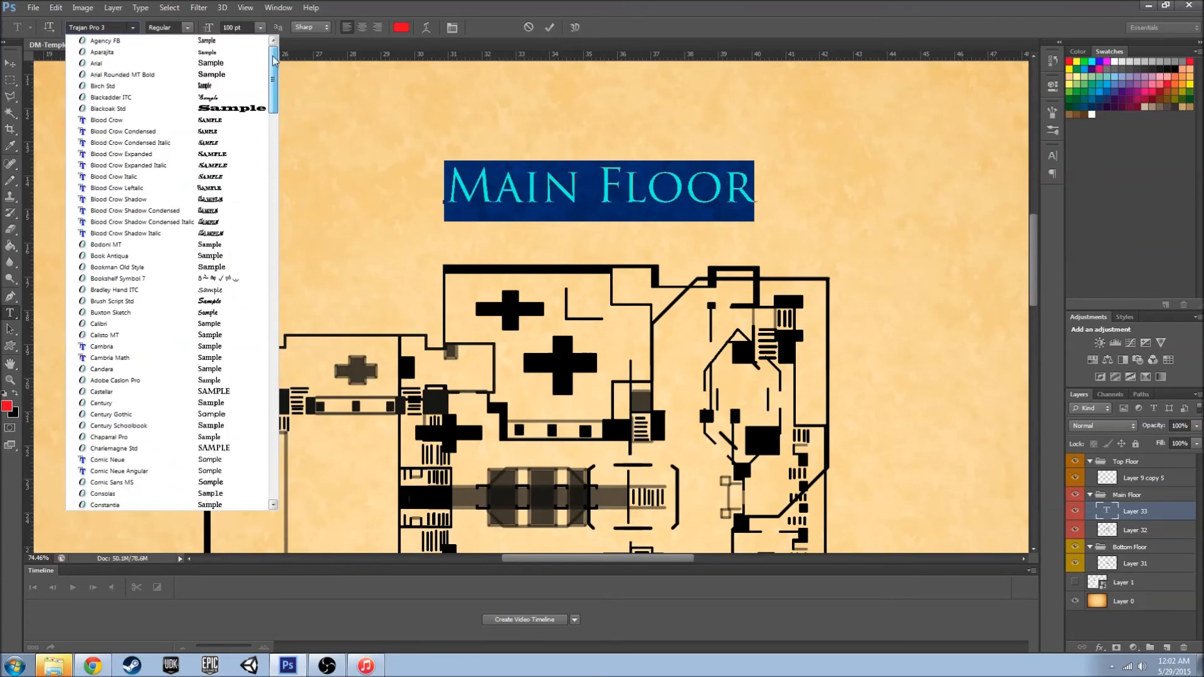
{"action": "left_click", "coordinate": [226, 120]}
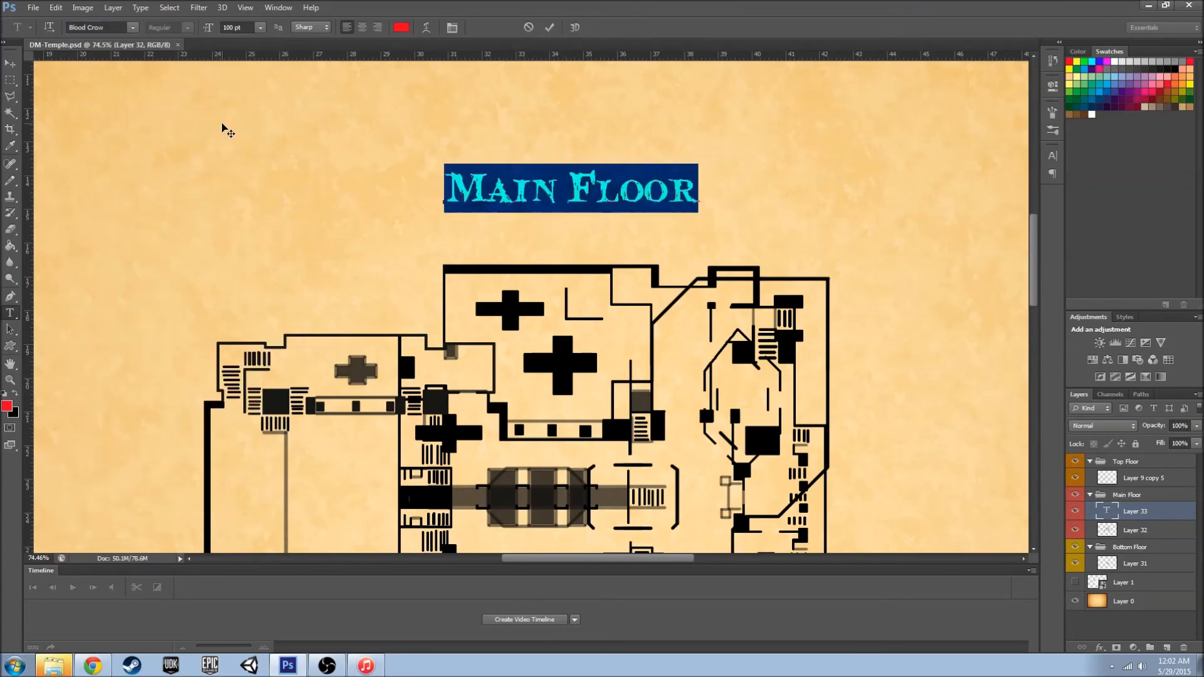
- Try the Bradley Hand ITC font on the title
{"action": "left_click", "coordinate": [132, 28]}
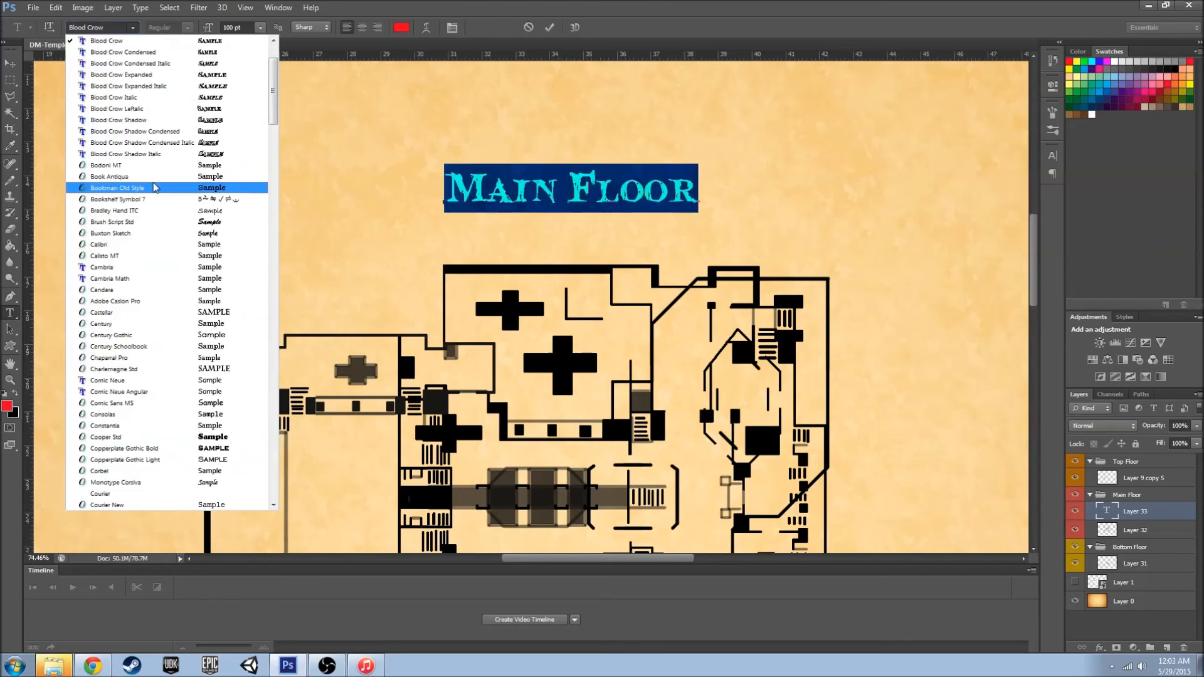
{"action": "left_click", "coordinate": [151, 220]}
{"action": "left_click", "coordinate": [656, 190]}
{"action": "left_click_drag", "start_coordinate": [669, 195], "coordinate": [399, 186]}
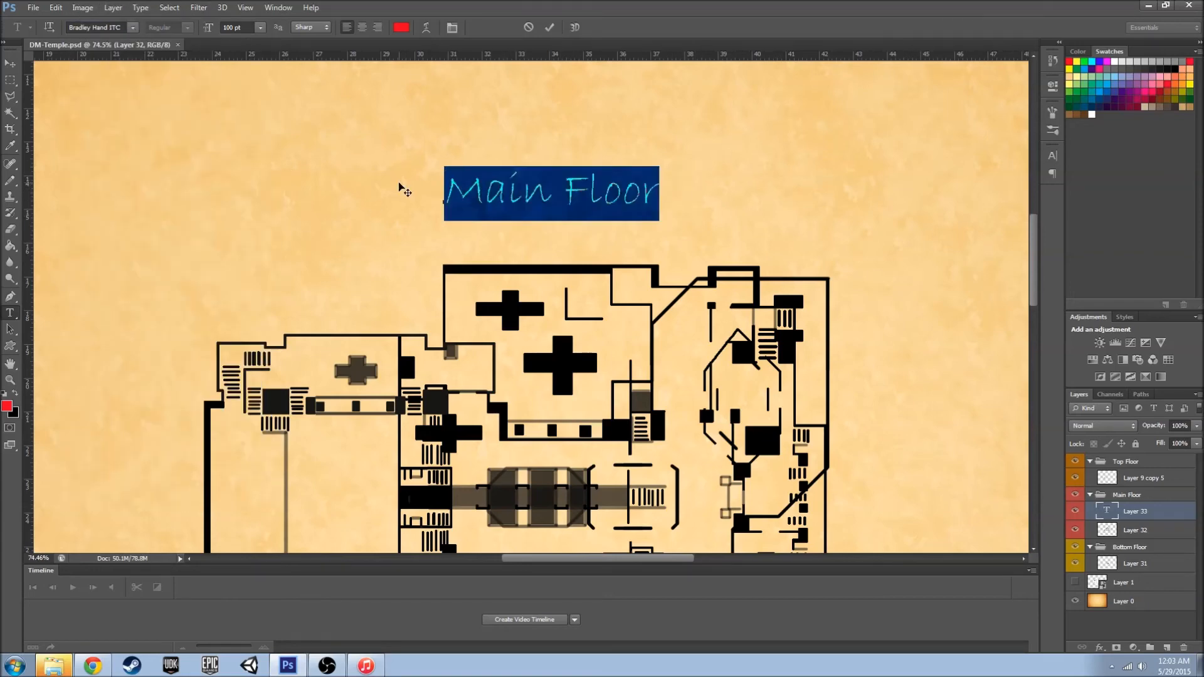
{"action": "left_click", "coordinate": [133, 27]}
{"action": "left_click", "coordinate": [703, 247]}
{"action": "left_click", "coordinate": [660, 207]}
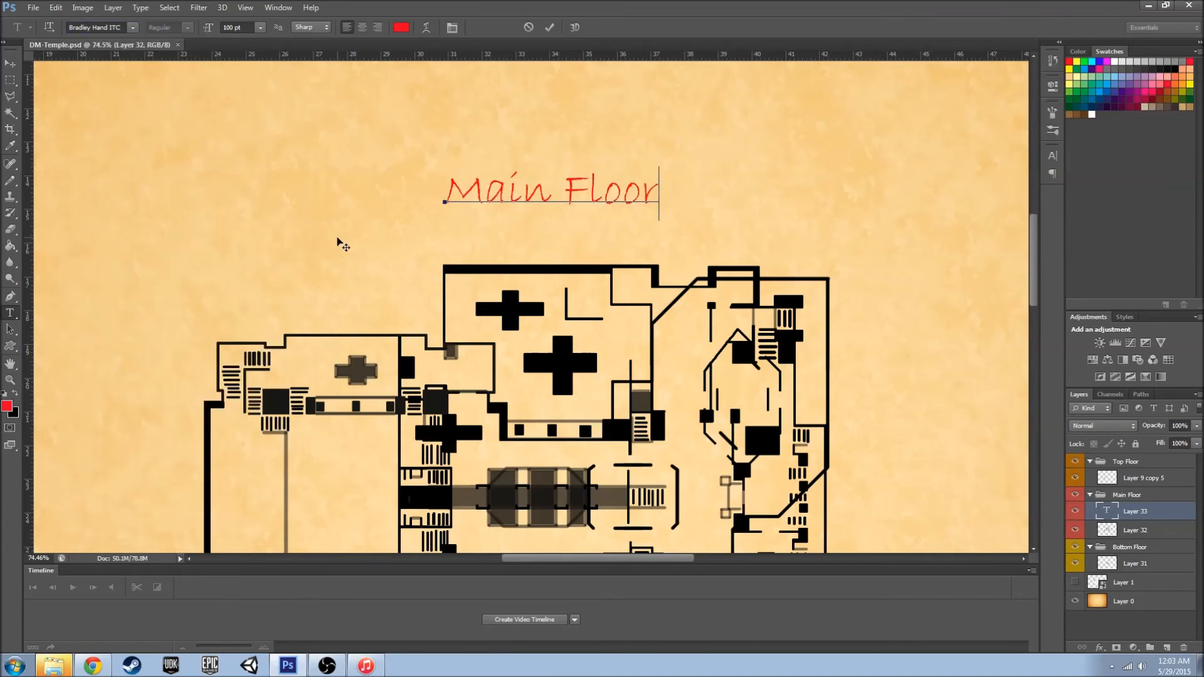
- Try the Charlemagne Std font on the title
{"action": "scroll", "coordinate": [339, 244], "scroll_direction": "down", "scroll_amount": 5}
{"action": "left_click_drag", "start_coordinate": [477, 223], "coordinate": [376, 221]}
{"action": "left_click", "coordinate": [133, 28]}
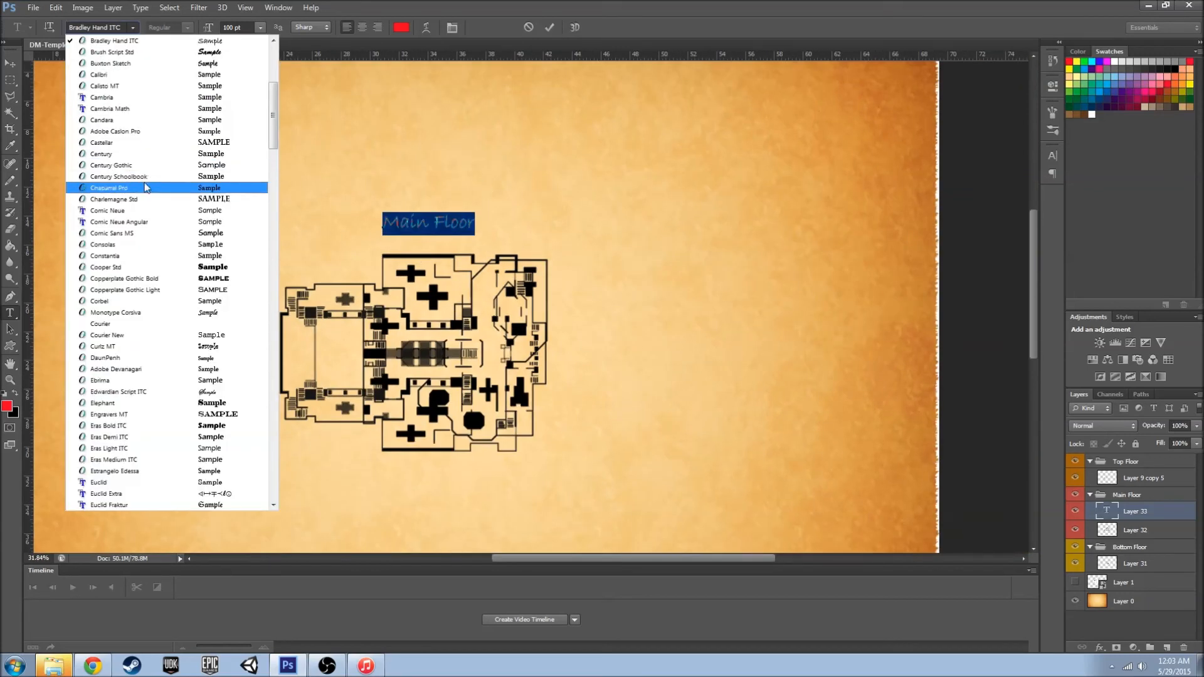
{"action": "left_click", "coordinate": [138, 202]}
- Browse further through the fonts and apply Stencil Std to the title
{"action": "left_click", "coordinate": [133, 28]}
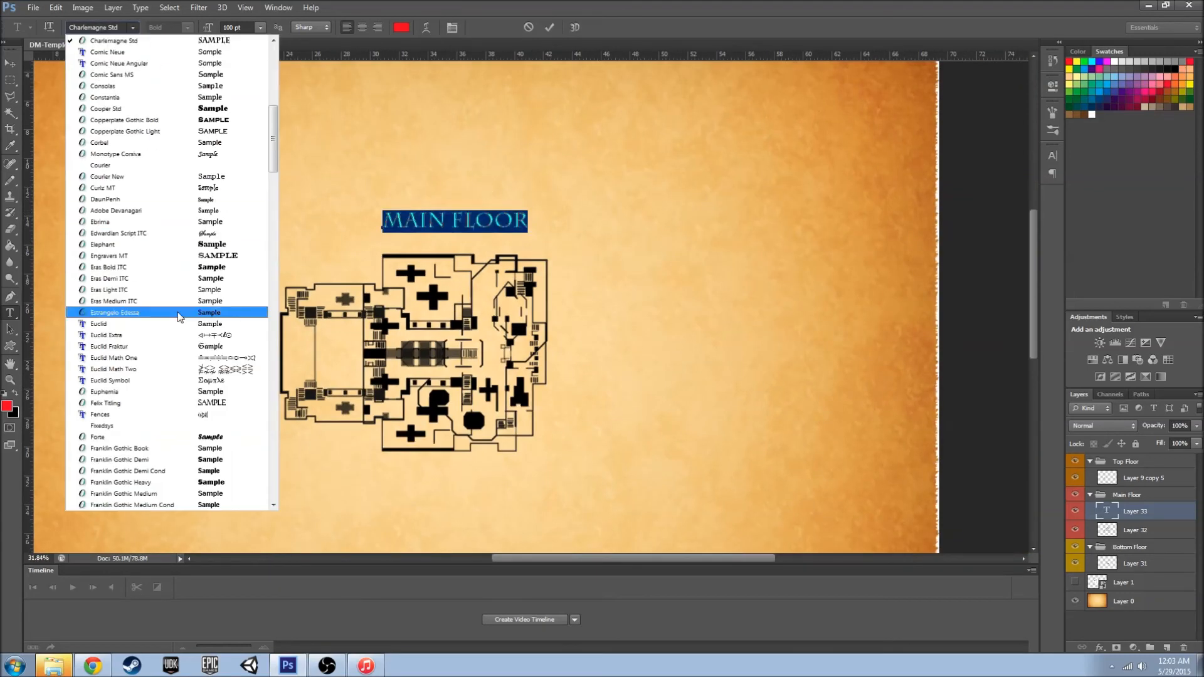
{"action": "scroll", "coordinate": [167, 351], "scroll_direction": "down", "scroll_amount": 15}
{"action": "scroll", "coordinate": [166, 389], "scroll_direction": "down", "scroll_amount": 15}
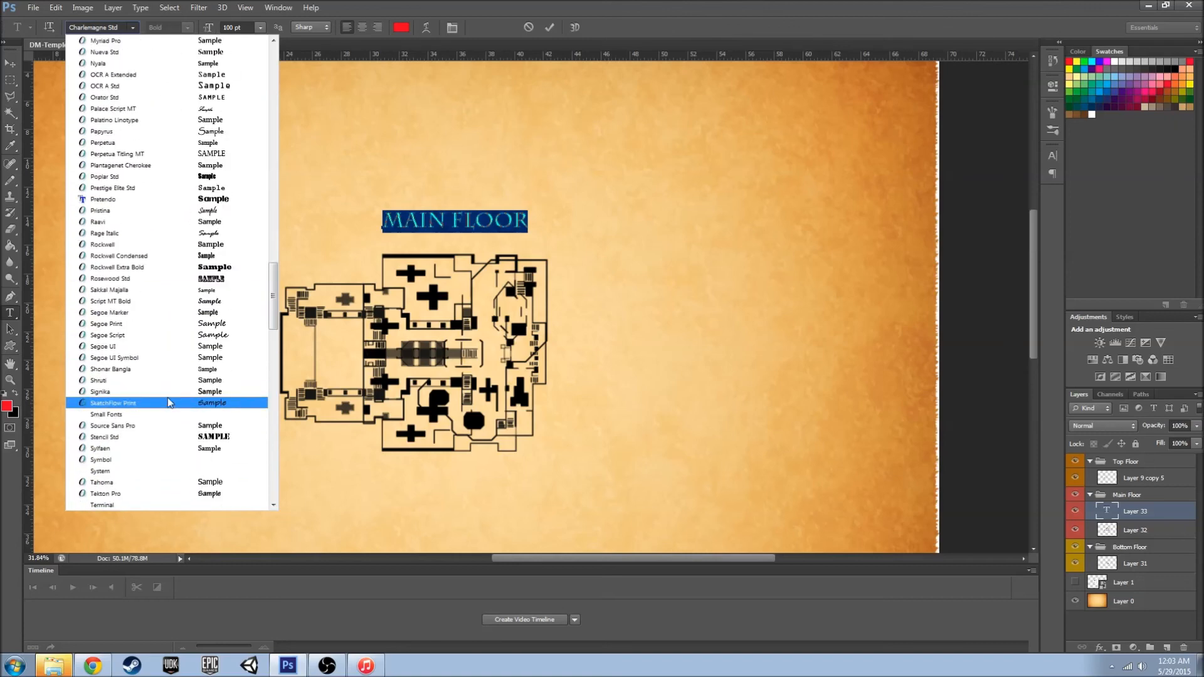
{"action": "scroll", "coordinate": [164, 403], "scroll_direction": "down", "scroll_amount": 2}
{"action": "left_click", "coordinate": [169, 369]}
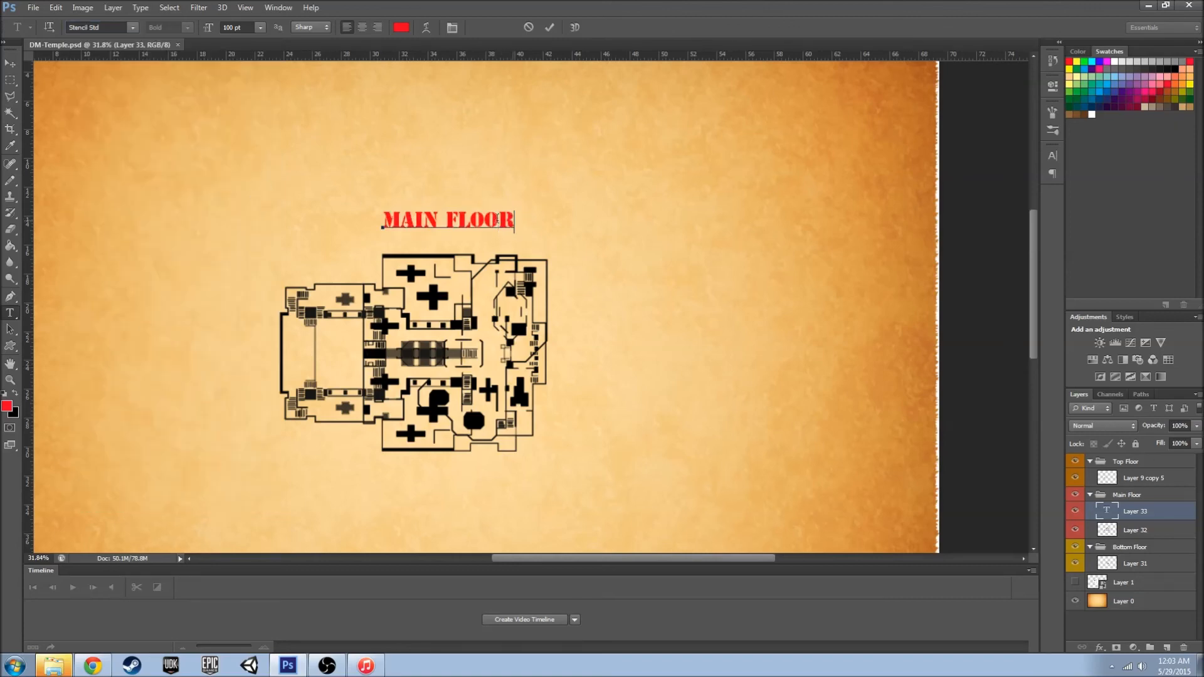
- Try Trajan Pro 3 on the title again and switch it back to Stencil Std
{"action": "left_click", "coordinate": [133, 27]}
{"action": "scroll", "coordinate": [118, 218], "scroll_direction": "up", "scroll_amount": 2}
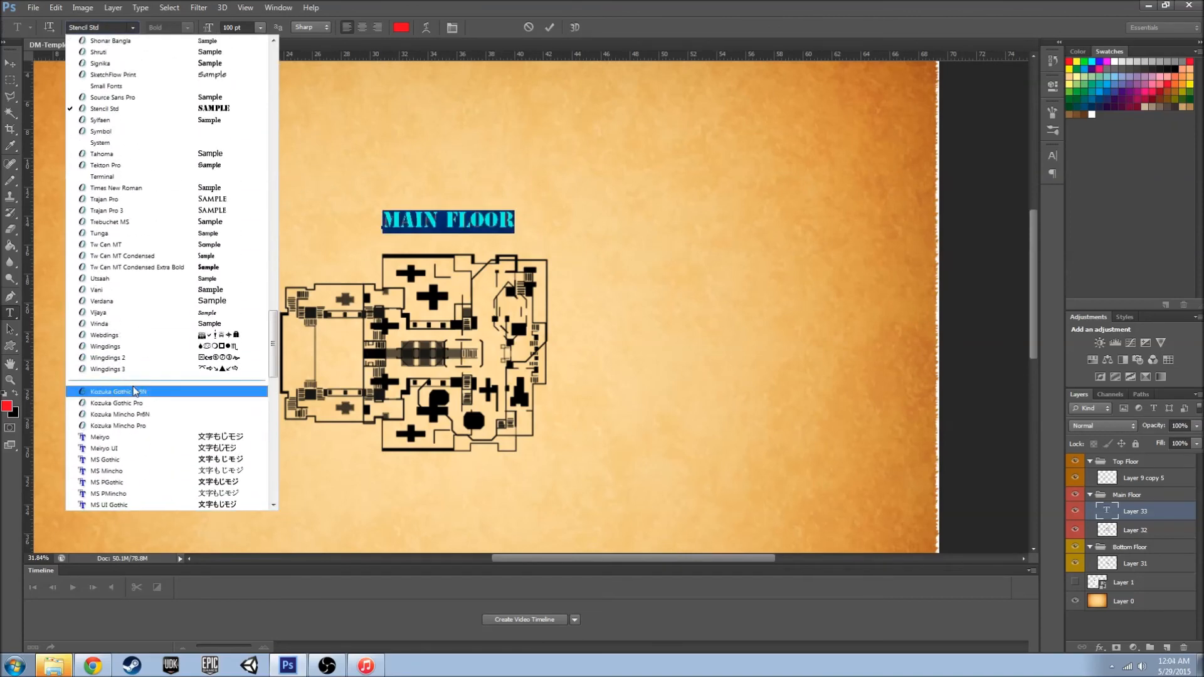
{"action": "left_click", "coordinate": [118, 213]}
{"action": "left_click", "coordinate": [134, 28]}
{"action": "scroll", "coordinate": [113, 205], "scroll_direction": "up", "scroll_amount": 1}
{"action": "left_click", "coordinate": [116, 141]}
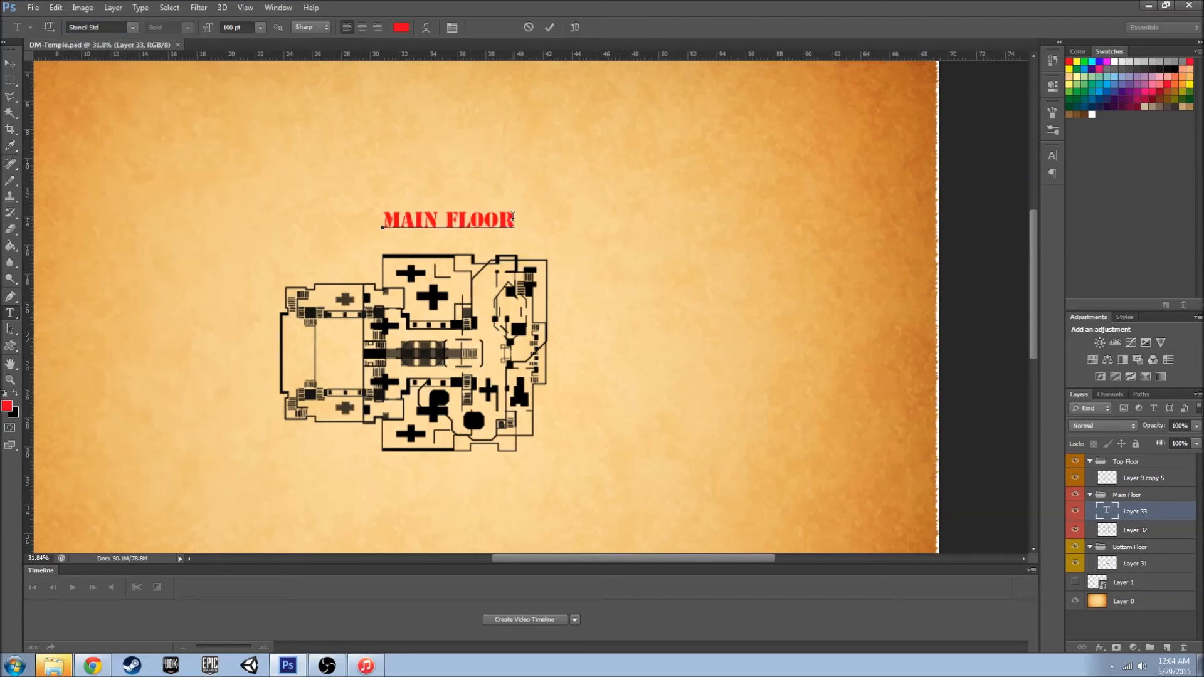
- Reselect the title text and try another font from earlier in the font list
{"action": "left_click_drag", "start_coordinate": [510, 216], "coordinate": [382, 219]}
{"action": "left_click", "coordinate": [132, 27]}
{"action": "scroll", "coordinate": [151, 163], "scroll_direction": "up", "scroll_amount": 11}
{"action": "scroll", "coordinate": [129, 179], "scroll_direction": "up", "scroll_amount": 3}
{"action": "scroll", "coordinate": [129, 182], "scroll_direction": "up", "scroll_amount": 15}
{"action": "scroll", "coordinate": [132, 208], "scroll_direction": "up", "scroll_amount": 2}
{"action": "left_click", "coordinate": [128, 167]}
- Set the title's font to Stencil Std and move the title down and slightly left, just above the floor plan
{"action": "left_click_drag", "start_coordinate": [478, 221], "coordinate": [382, 220]}
{"action": "left_click", "coordinate": [133, 27]}
{"action": "left_click_drag", "start_coordinate": [122, 27], "coordinate": [66, 27]}
{"action": "type", "text": "Stencil Std"}
{"action": "key", "text": "Return"}
{"action": "left_click", "coordinate": [11, 61]}
{"action": "left_click_drag", "start_coordinate": [428, 223], "coordinate": [410, 237]}
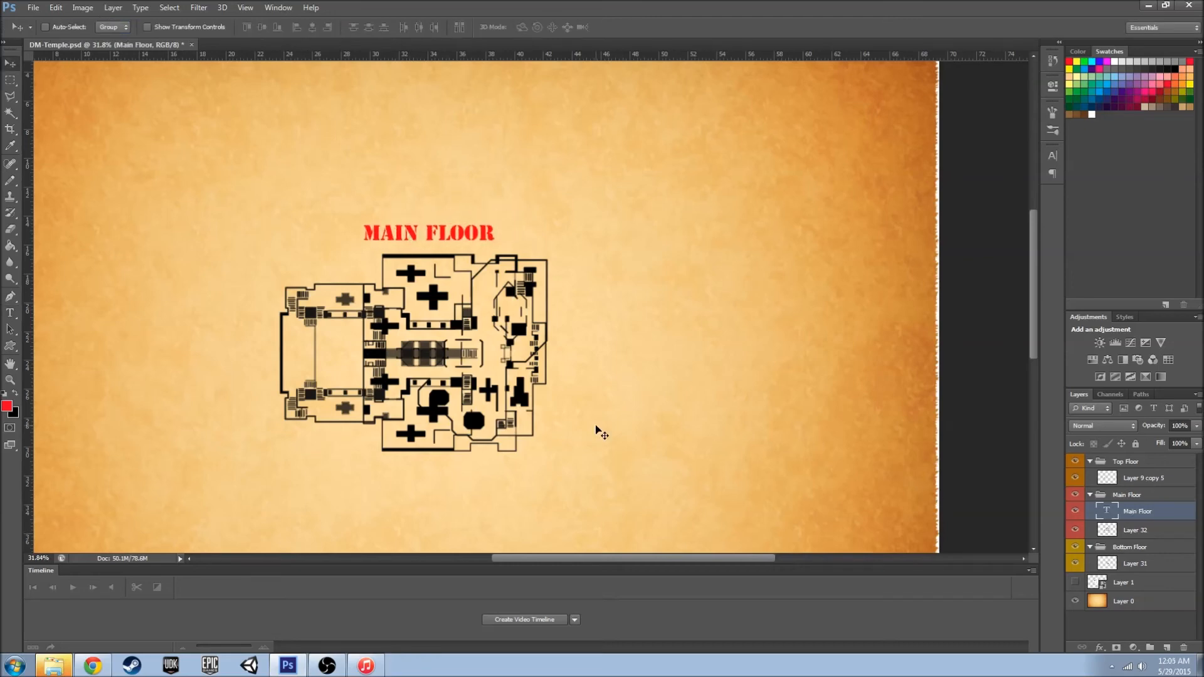
- Hide the Bottom Floor group, and briefly hide the Main Floor group to check the top floor alone
{"action": "scroll", "coordinate": [596, 430], "scroll_direction": "down", "scroll_amount": 4}
{"action": "scroll", "coordinate": [408, 343], "scroll_direction": "up", "scroll_amount": 2}
{"action": "left_click", "coordinate": [1076, 546]}
{"action": "left_click", "coordinate": [1075, 495]}
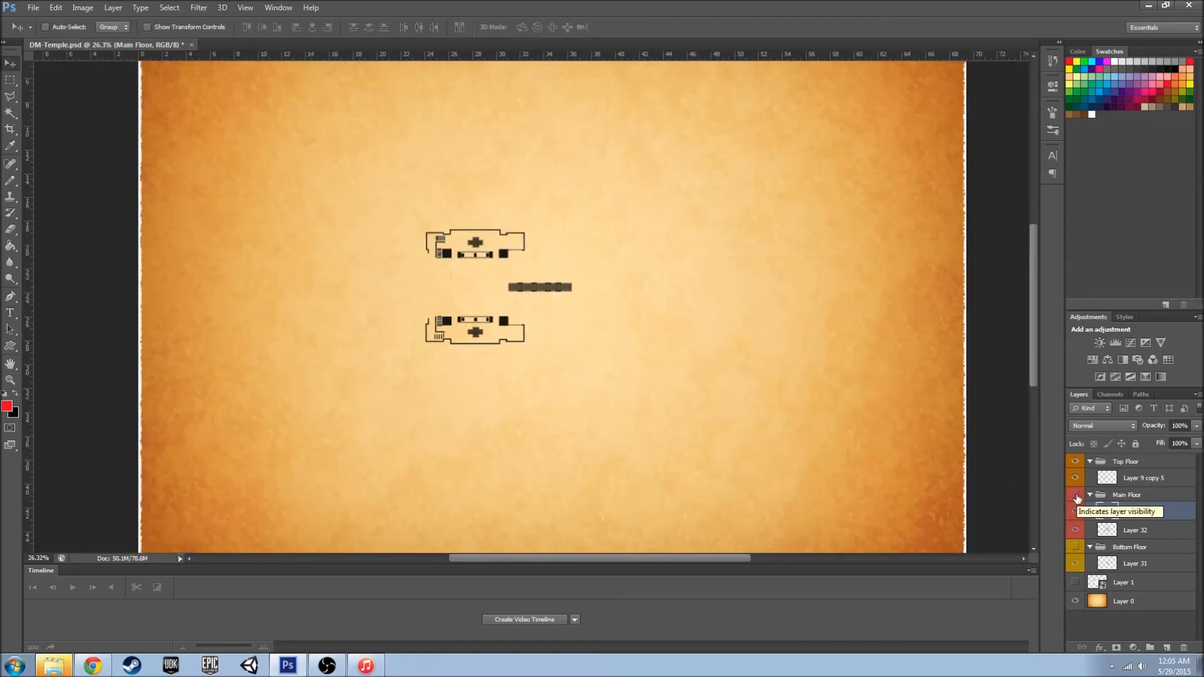
{"action": "left_click", "coordinate": [1075, 495]}
- Try a short vertical Pencil stroke over the stairs beyond the corridor's right end on the Top Floor layer
{"action": "left_click", "coordinate": [1139, 479]}
{"action": "scroll", "coordinate": [511, 286], "scroll_direction": "up", "scroll_amount": 12}
{"action": "right_click", "coordinate": [9, 183]}
{"action": "left_click", "coordinate": [63, 189]}
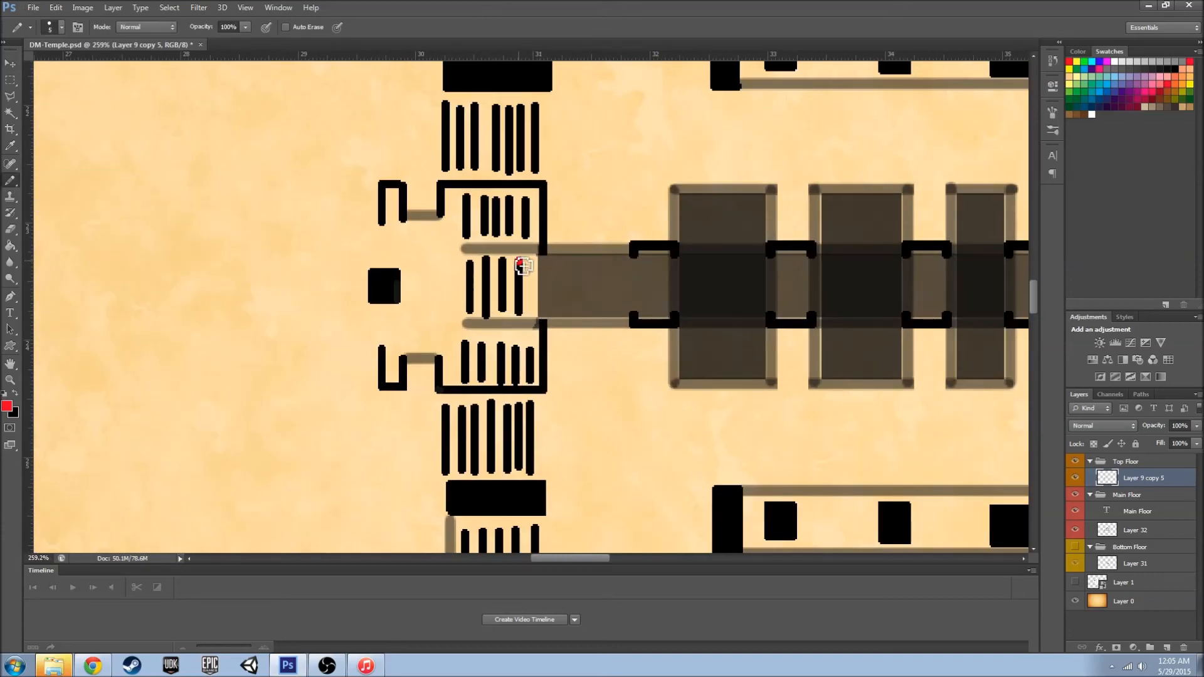
{"action": "scroll", "coordinate": [496, 279], "scroll_direction": "right", "scroll_amount": 5}
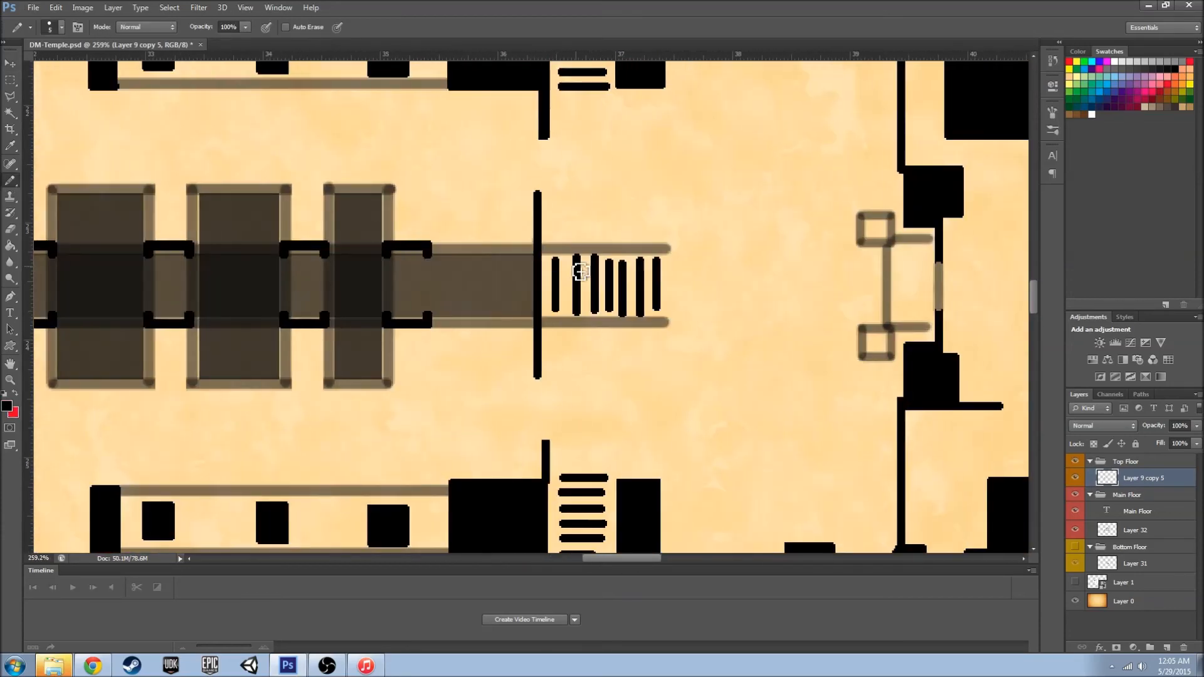
{"action": "left_click_drag", "start_coordinate": [613, 266], "coordinate": [612, 307]}
- Erase the wall segment between the corridor's right end and the stairs on Layer 32 of the Main Floor group
{"action": "left_click", "coordinate": [1149, 511]}
{"action": "left_click", "coordinate": [1150, 533]}
{"action": "key", "text": "e"}
{"action": "scroll", "coordinate": [534, 273], "scroll_direction": "up", "scroll_amount": 5}
{"action": "key", "text": "Delete"}
{"action": "key", "text": "ctrl+z"}
{"action": "left_click_drag", "start_coordinate": [538, 252], "coordinate": [535, 327]}
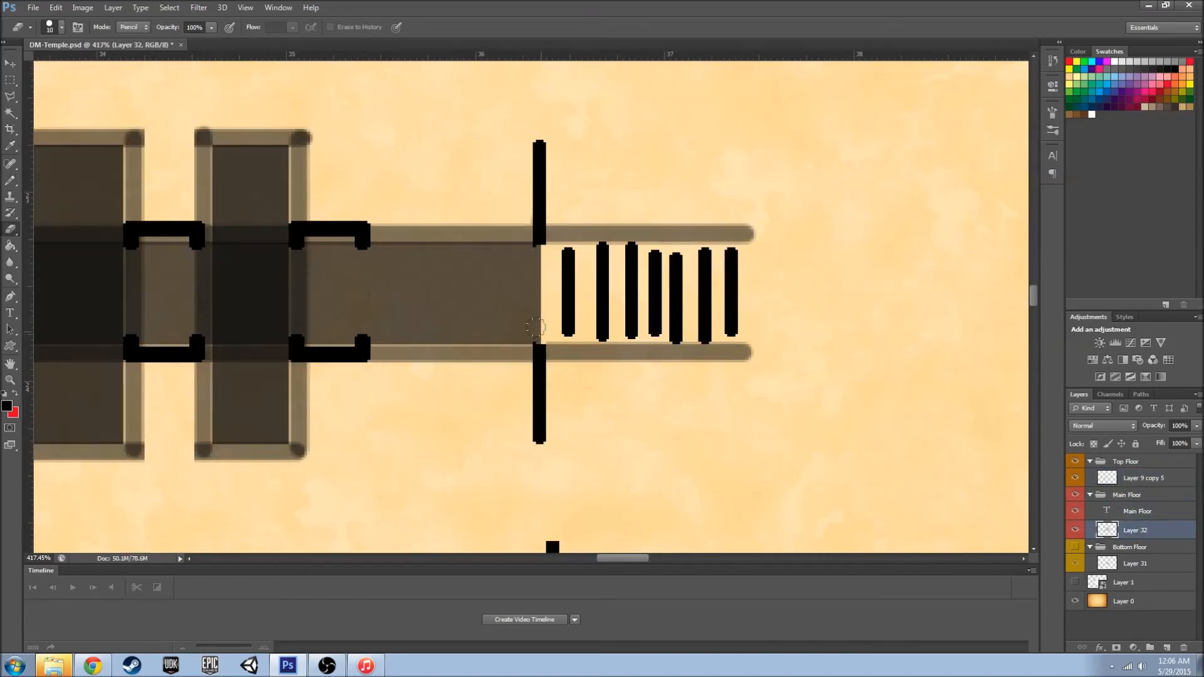
- Paint a black Brush line at 50% opacity across the wall gap at the corridor's right end on the Main and Top Floor layers
{"action": "key", "text": "b"}
{"action": "left_click_drag", "start_coordinate": [541, 252], "coordinate": [540, 350]}
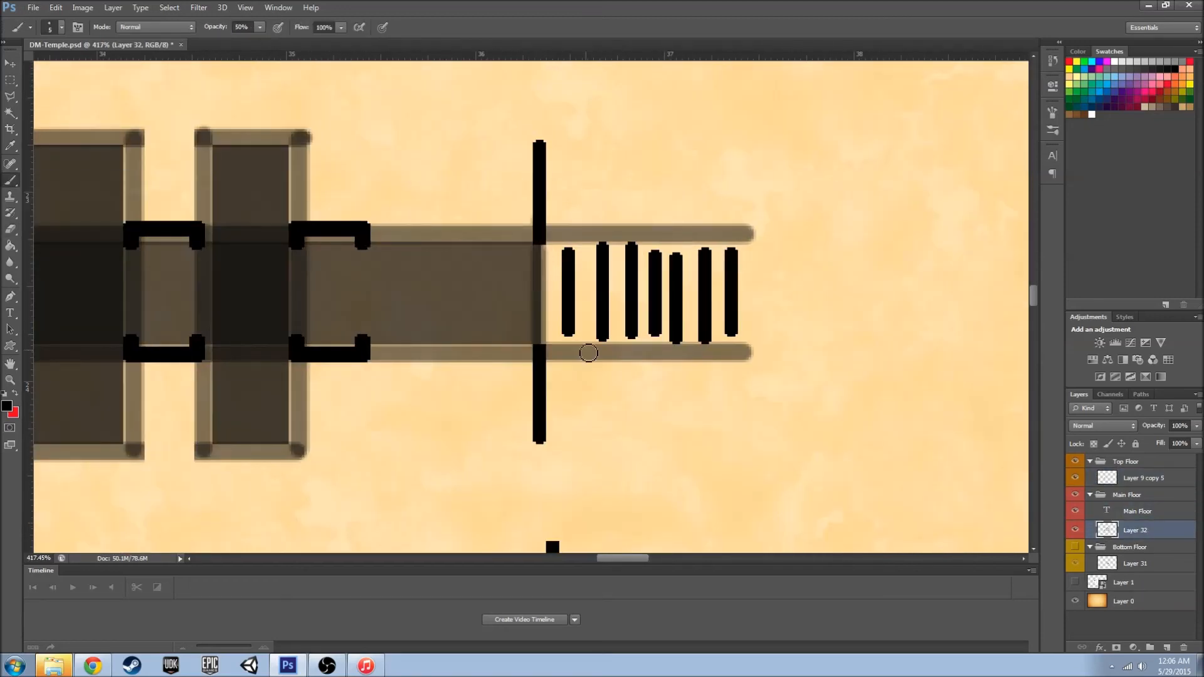
{"action": "scroll", "coordinate": [519, 371], "scroll_direction": "down", "scroll_amount": 8}
{"action": "scroll", "coordinate": [506, 312], "scroll_direction": "up", "scroll_amount": 10}
{"action": "left_click", "coordinate": [1144, 478]}
{"action": "left_click_drag", "start_coordinate": [633, 557], "coordinate": [630, 557]}
{"action": "key", "text": "["}
{"action": "left_click_drag", "start_coordinate": [551, 262], "coordinate": [550, 376]}
- Paint a vertical line across the wall gap at the corridor's left end on the Top Floor and Main Floor layers
{"action": "scroll", "coordinate": [527, 414], "scroll_direction": "left", "scroll_amount": 5}
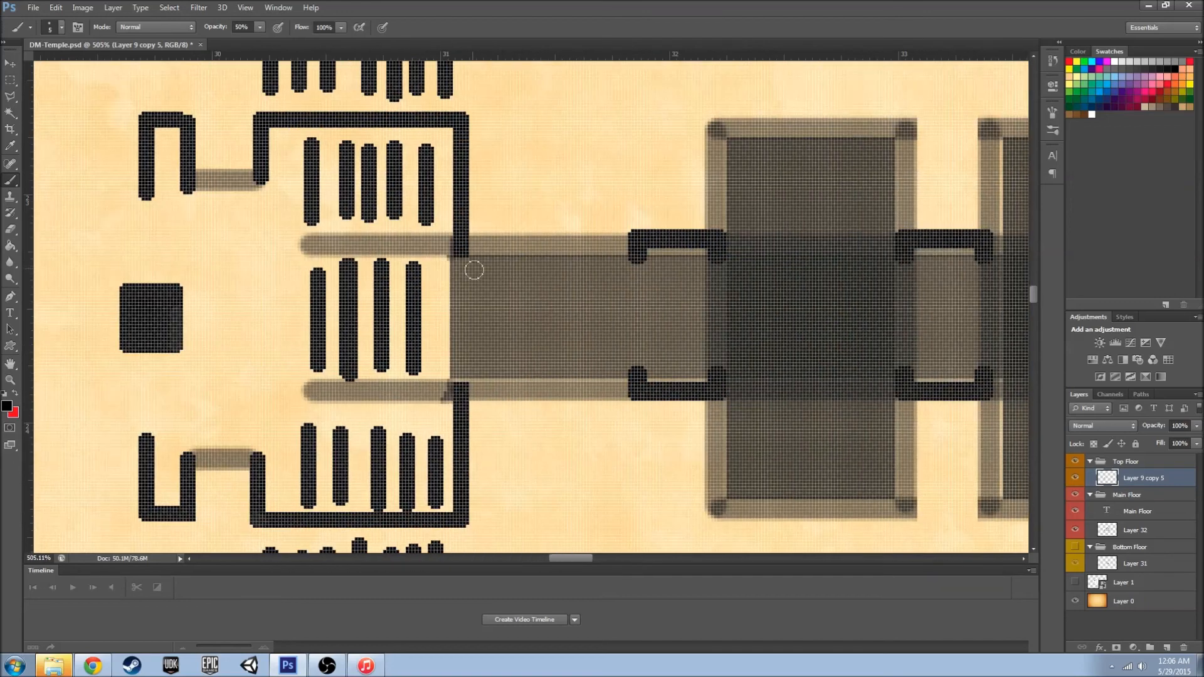
{"action": "left_click_drag", "start_coordinate": [463, 246], "coordinate": [460, 395]}
{"action": "left_click", "coordinate": [1121, 527]}
{"action": "left_click_drag", "start_coordinate": [462, 261], "coordinate": [461, 389]}
{"action": "scroll", "coordinate": [510, 345], "scroll_direction": "down", "scroll_amount": 8}
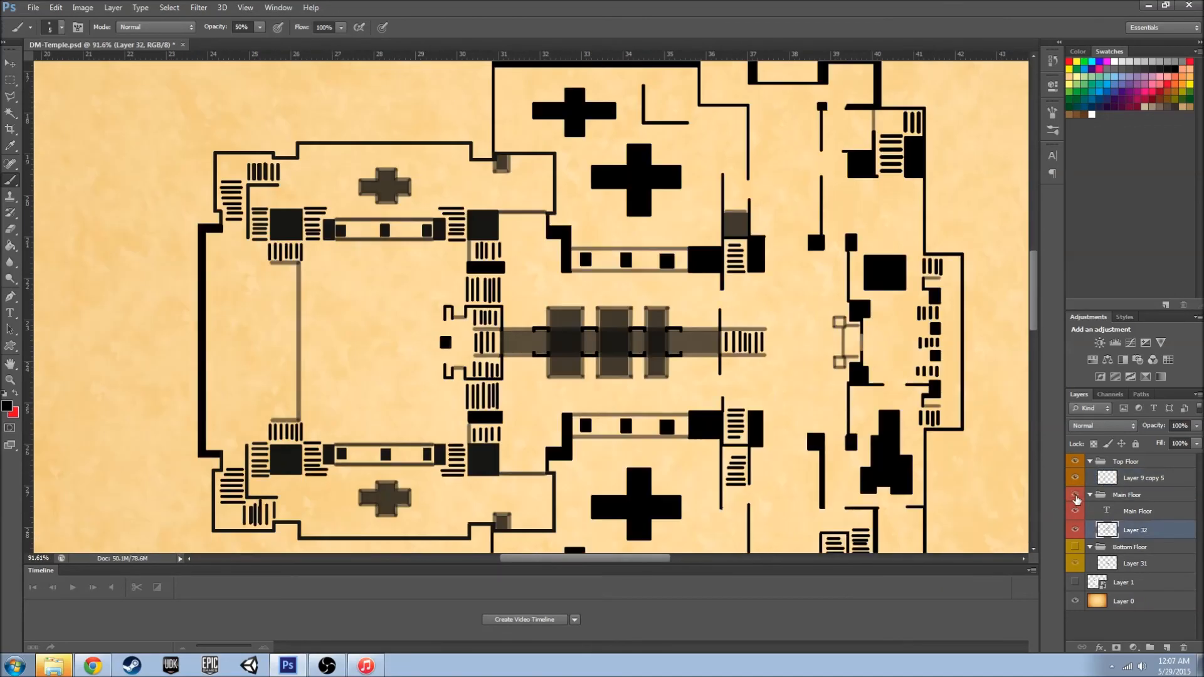
- Paint two horizontal 50% opacity railings along the stairs at the corridor's left end on the Top Floor layer
{"action": "left_click", "coordinate": [1144, 478]}
{"action": "scroll", "coordinate": [519, 352], "scroll_direction": "up", "scroll_amount": 8}
{"action": "left_click_drag", "start_coordinate": [543, 352], "coordinate": [418, 350]}
{"action": "left_click_drag", "start_coordinate": [541, 230], "coordinate": [414, 227]}
{"action": "scroll", "coordinate": [617, 423], "scroll_direction": "down", "scroll_amount": 5}
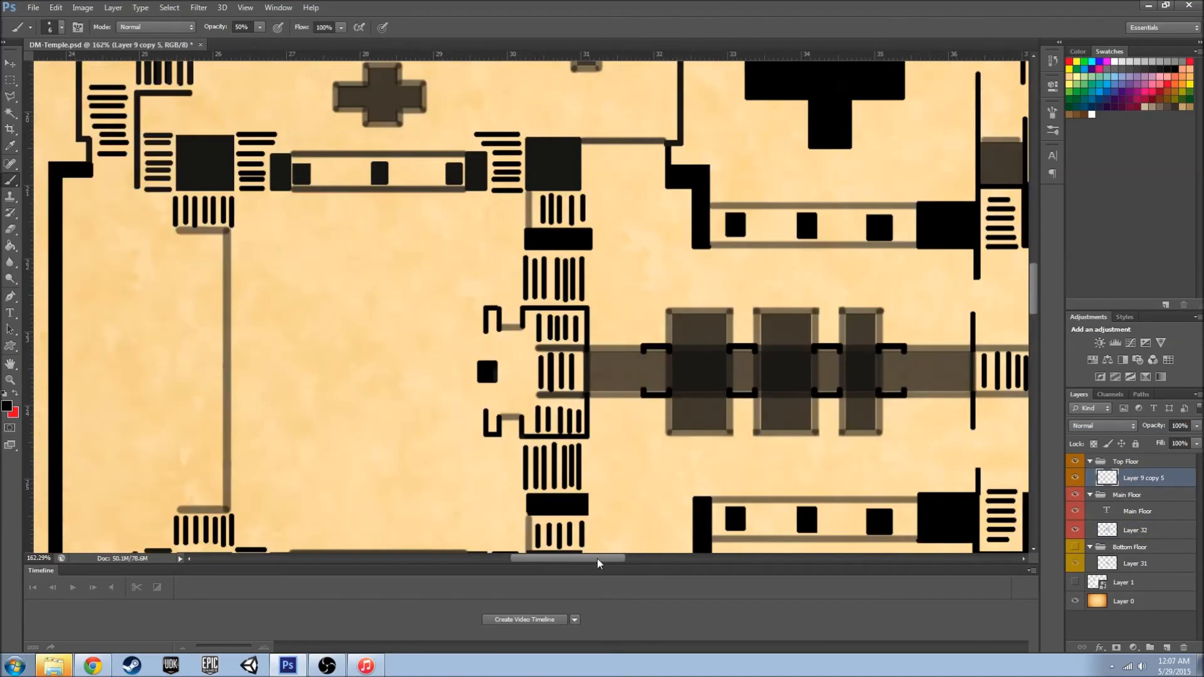
- Paint two horizontal 50% opacity railings along the stairs at the corridor's right end on the Top Floor layer, and save the document
{"action": "left_click_drag", "start_coordinate": [596, 558], "coordinate": [651, 558]}
{"action": "scroll", "coordinate": [517, 370], "scroll_direction": "up", "scroll_amount": 6}
{"action": "left_click_drag", "start_coordinate": [517, 304], "coordinate": [745, 303]}
{"action": "left_click_drag", "start_coordinate": [517, 434], "coordinate": [746, 434]}
{"action": "scroll", "coordinate": [746, 434], "scroll_direction": "down", "scroll_amount": 7}
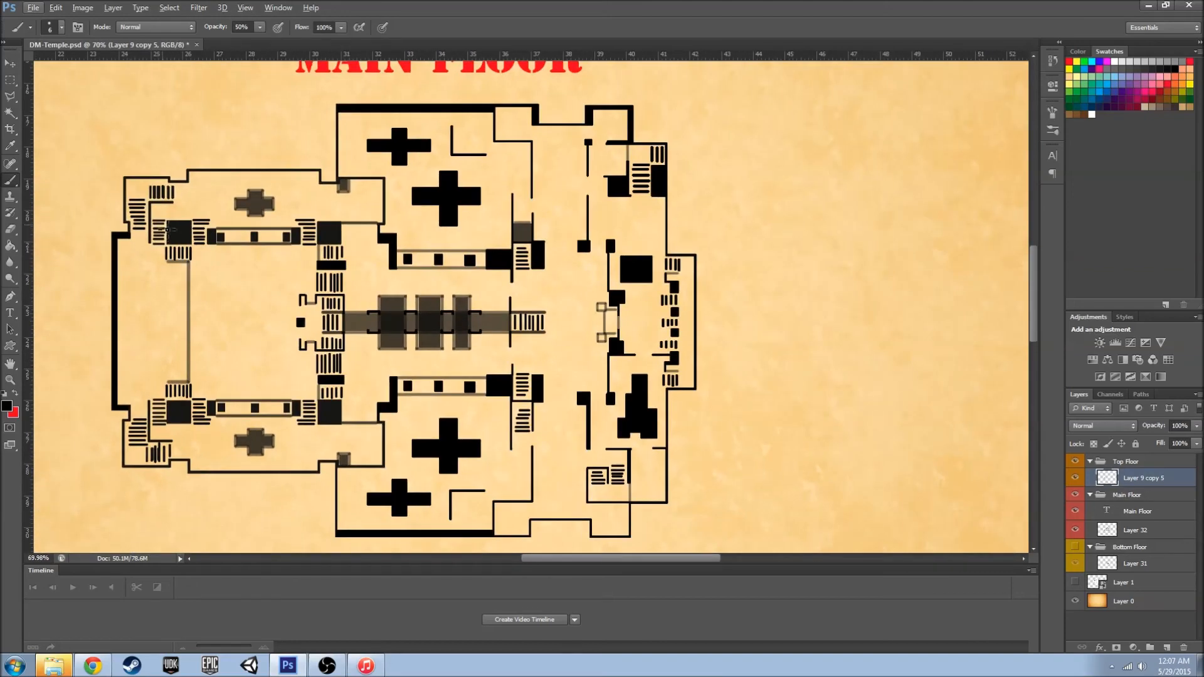
{"action": "left_click", "coordinate": [33, 7]}
{"action": "left_click", "coordinate": [37, 155]}
- Select the rightmost wing's outer wall, stairs and pillars on Layer 32 with the Polygonal Lasso, leaving out the adjoining inner walls
{"action": "left_click", "coordinate": [1136, 530]}
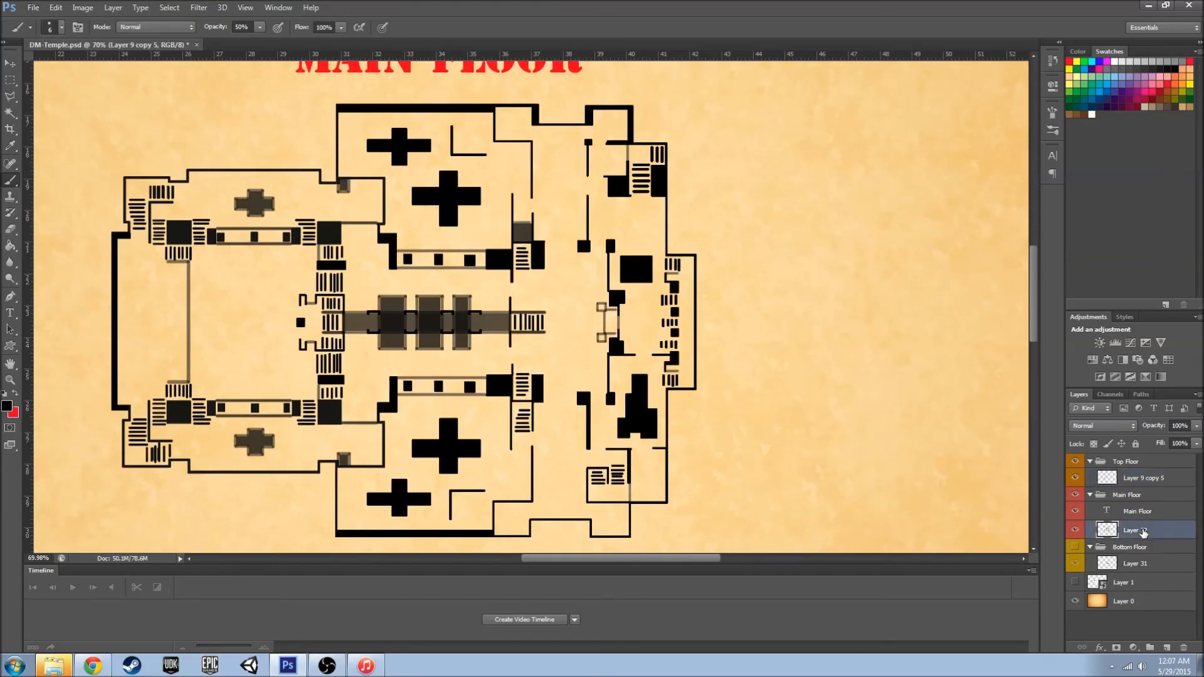
{"action": "scroll", "coordinate": [747, 339], "scroll_direction": "up", "scroll_amount": 3}
{"action": "left_click", "coordinate": [7, 97]}
{"action": "scroll", "coordinate": [535, 463], "scroll_direction": "up", "scroll_amount": 2}
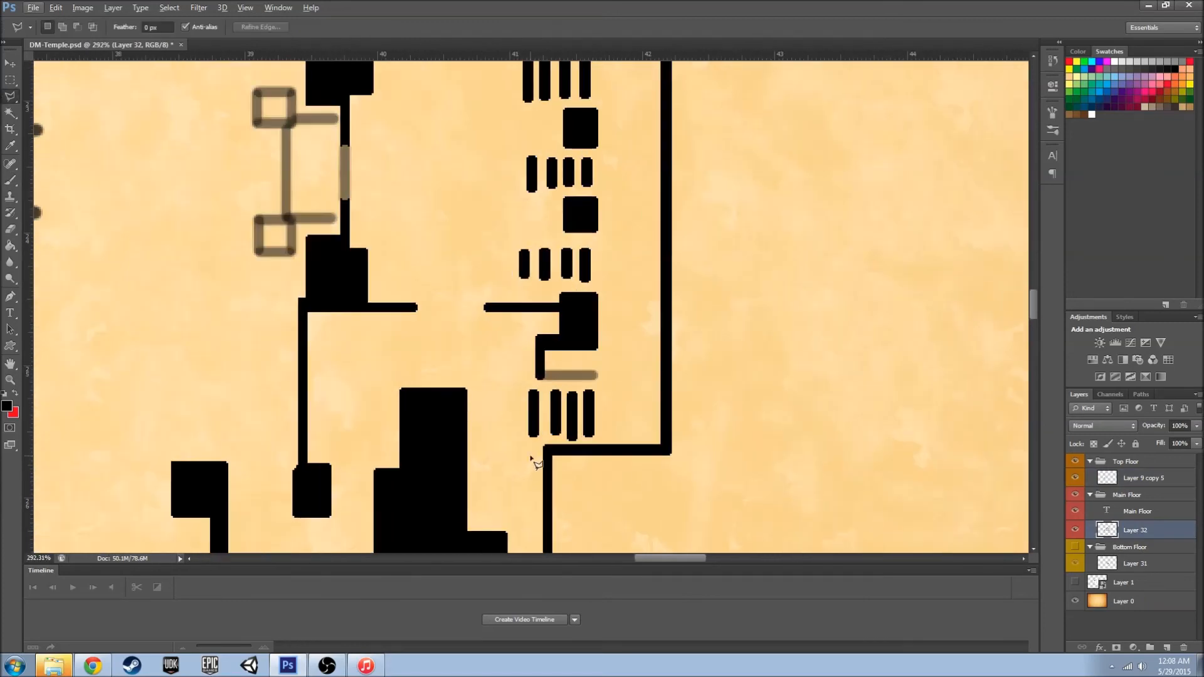
{"action": "scroll", "coordinate": [685, 374], "scroll_direction": "up", "scroll_amount": 5}
{"action": "left_click", "coordinate": [688, 119]}
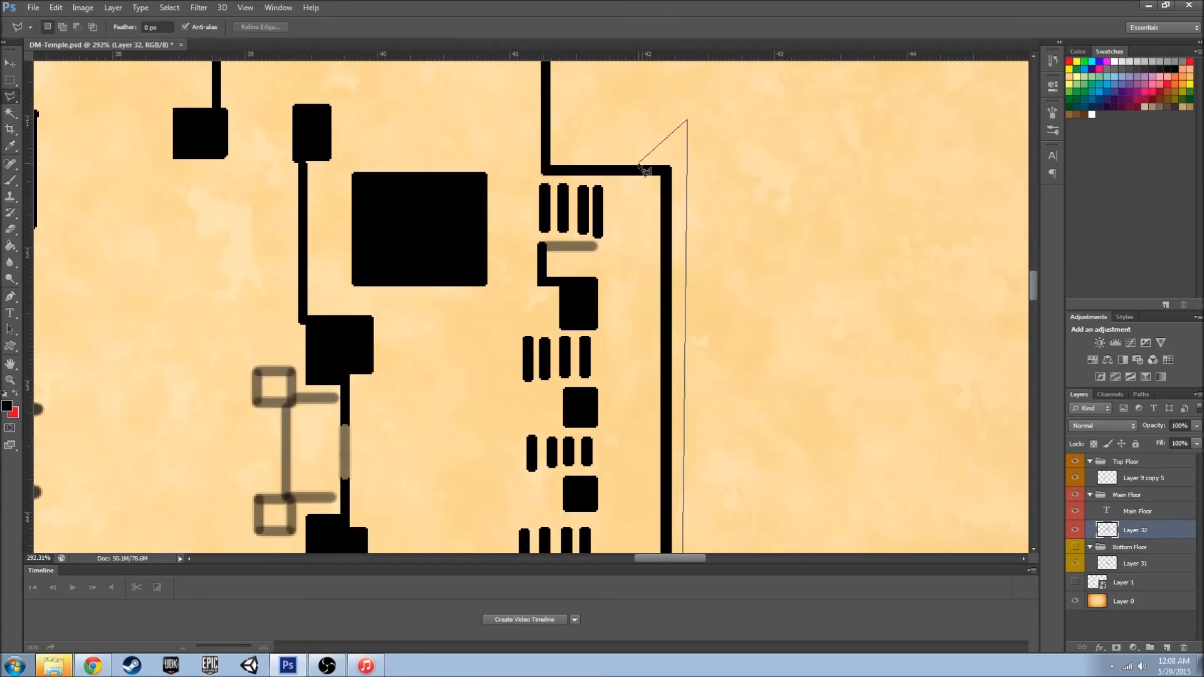
{"action": "left_click", "coordinate": [519, 166]}
{"action": "scroll", "coordinate": [504, 351], "scroll_direction": "down", "scroll_amount": 3}
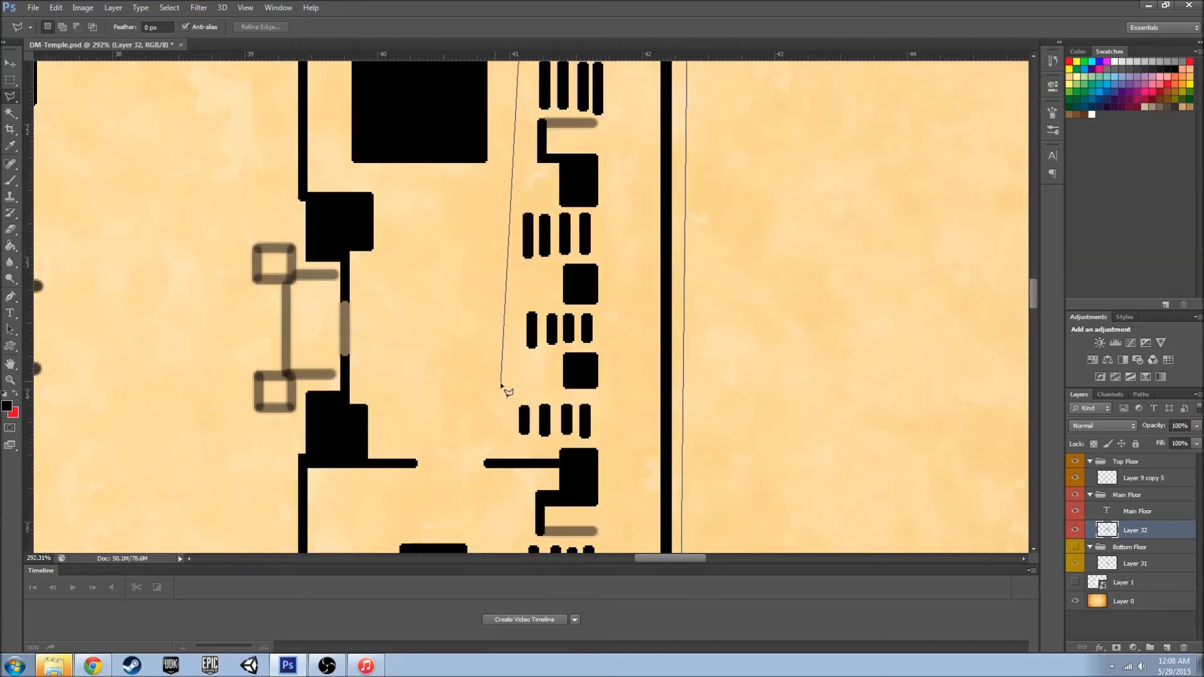
{"action": "left_click", "coordinate": [503, 395]}
{"action": "scroll", "coordinate": [503, 396], "scroll_direction": "down", "scroll_amount": 2}
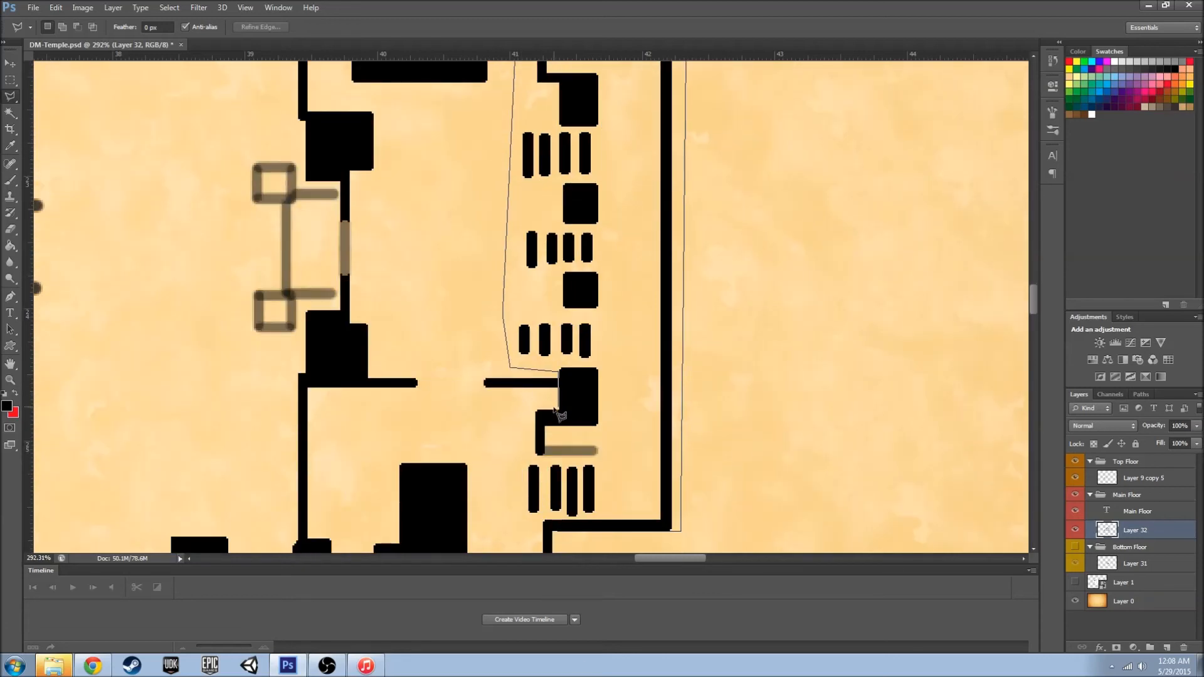
{"action": "left_click", "coordinate": [524, 453]}
{"action": "scroll", "coordinate": [524, 455], "scroll_direction": "down", "scroll_amount": 1}
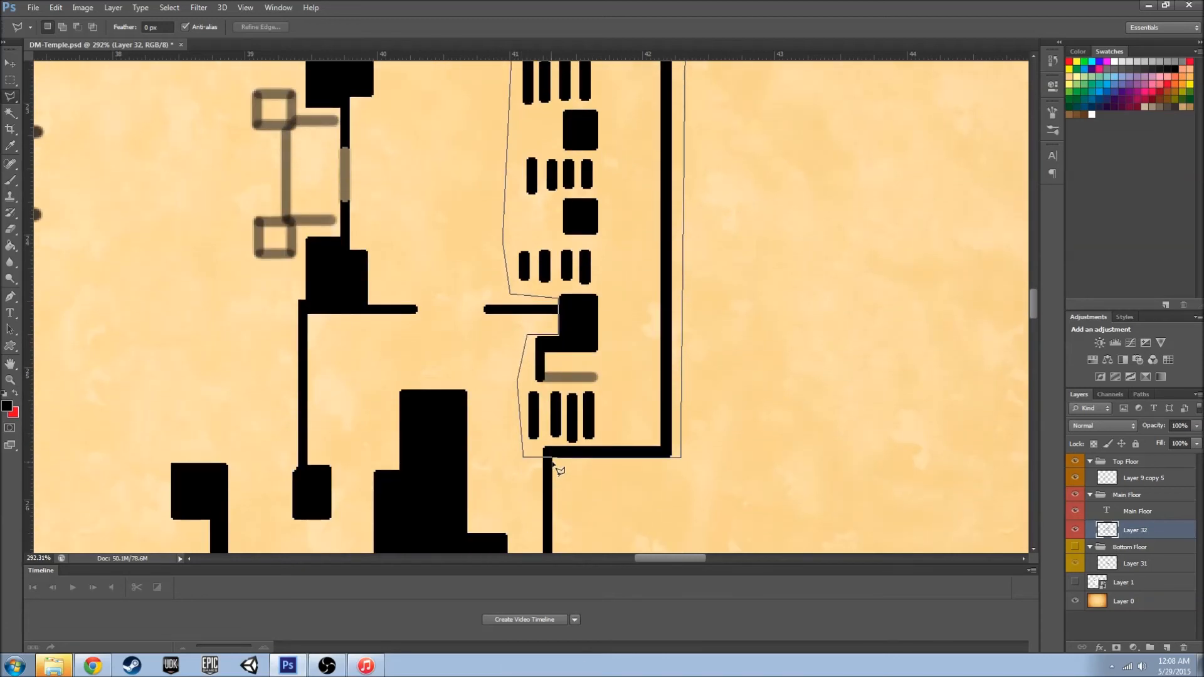
{"action": "left_click", "coordinate": [552, 458]}
{"action": "scroll", "coordinate": [487, 341], "scroll_direction": "up", "scroll_amount": 1}
{"action": "scroll", "coordinate": [501, 376], "scroll_direction": "down", "scroll_amount": 5}
- Copy the selected right wing onto its own layer and align the copy over the original
{"action": "key", "text": "ctrl+c"}
{"action": "key", "text": "ctrl+v"}
{"action": "key", "text": "v"}
{"action": "left_click_drag", "start_coordinate": [569, 323], "coordinate": [574, 332]}
{"action": "key", "text": "Left"}
{"action": "key", "text": "Left"}
{"action": "key", "text": "Left"}
{"action": "key", "text": "Left"}
{"action": "key", "text": "Left"}
{"action": "key", "text": "Left"}
{"action": "key", "text": "Left"}
{"action": "key", "text": "Left"}
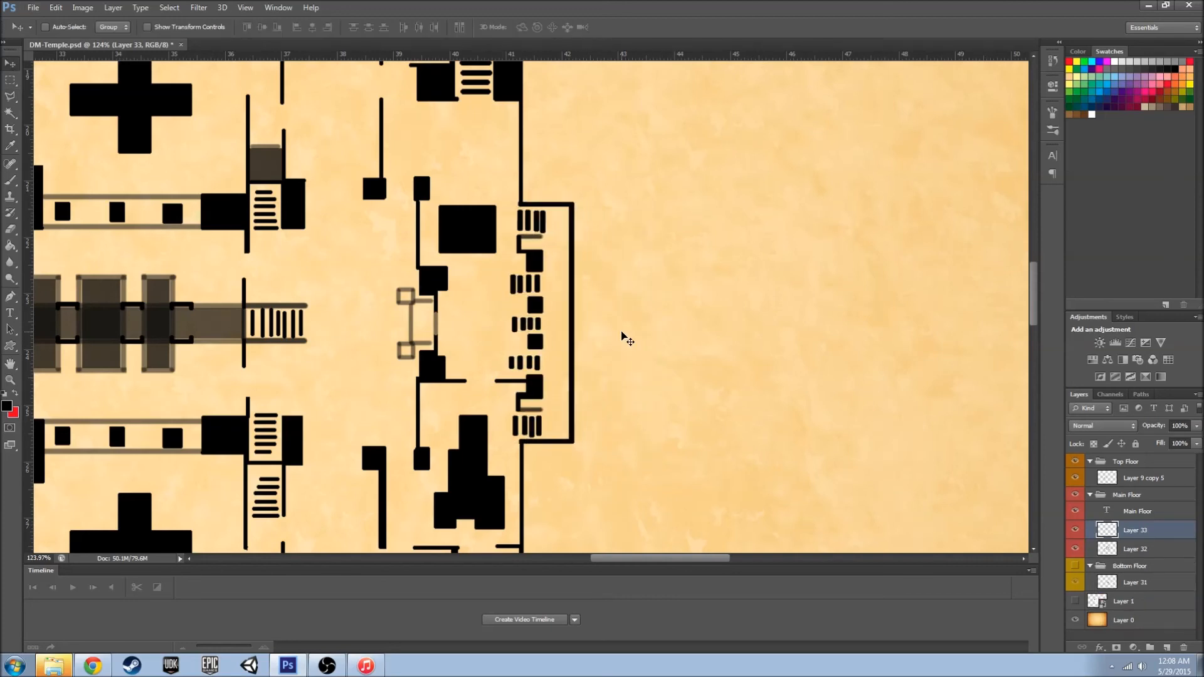
- Move the copied wing layer into the Top Floor group and check it by hiding and showing the Main Floor group
{"action": "left_click_drag", "start_coordinate": [1136, 531], "coordinate": [1140, 485]}
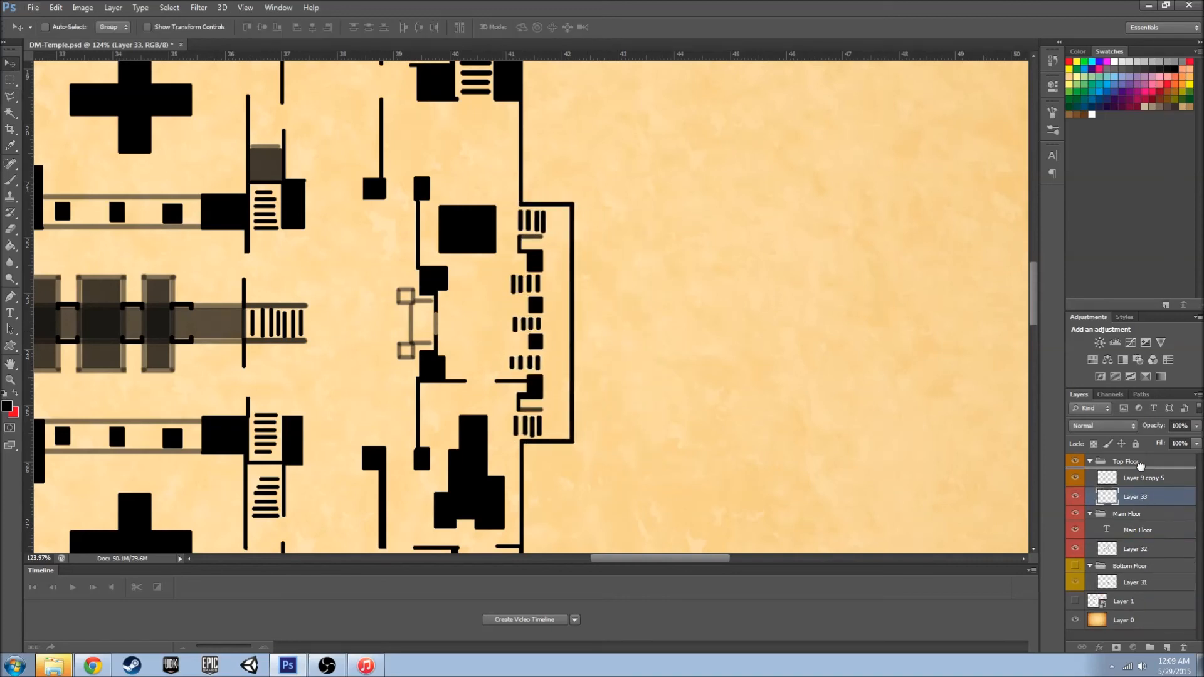
{"action": "left_click", "coordinate": [1132, 478]}
{"action": "left_click", "coordinate": [1075, 514]}
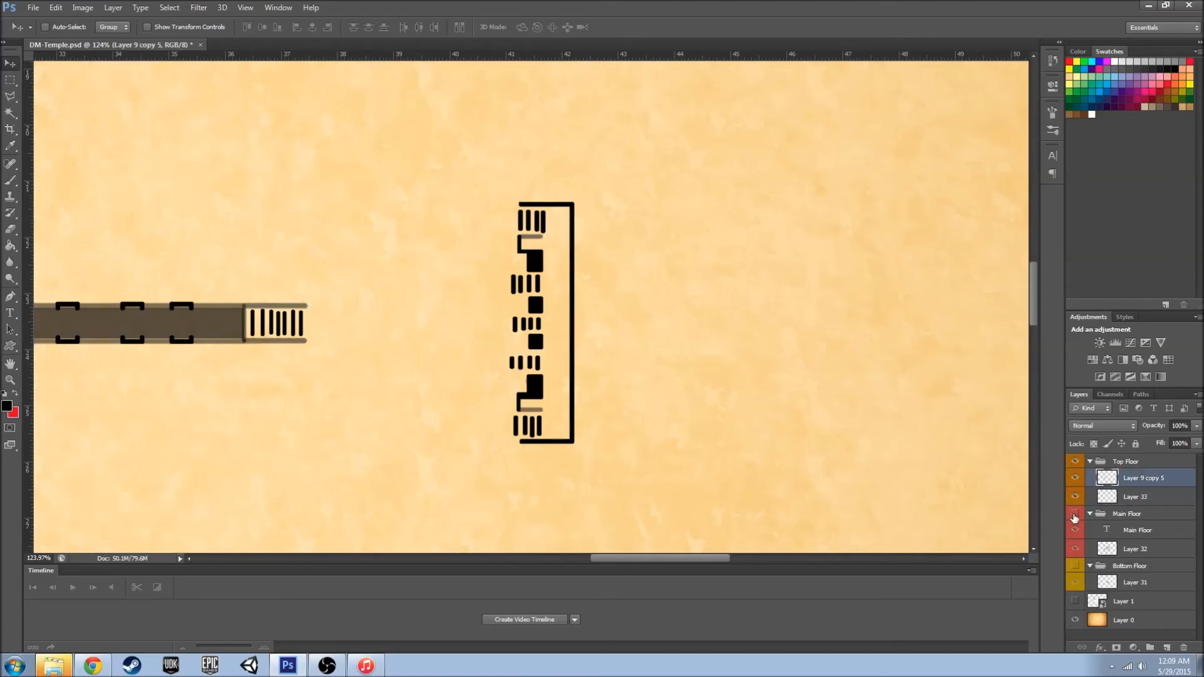
{"action": "left_click", "coordinate": [1075, 515]}
{"action": "left_click", "coordinate": [1075, 515]}
{"action": "left_click", "coordinate": [1075, 515]}
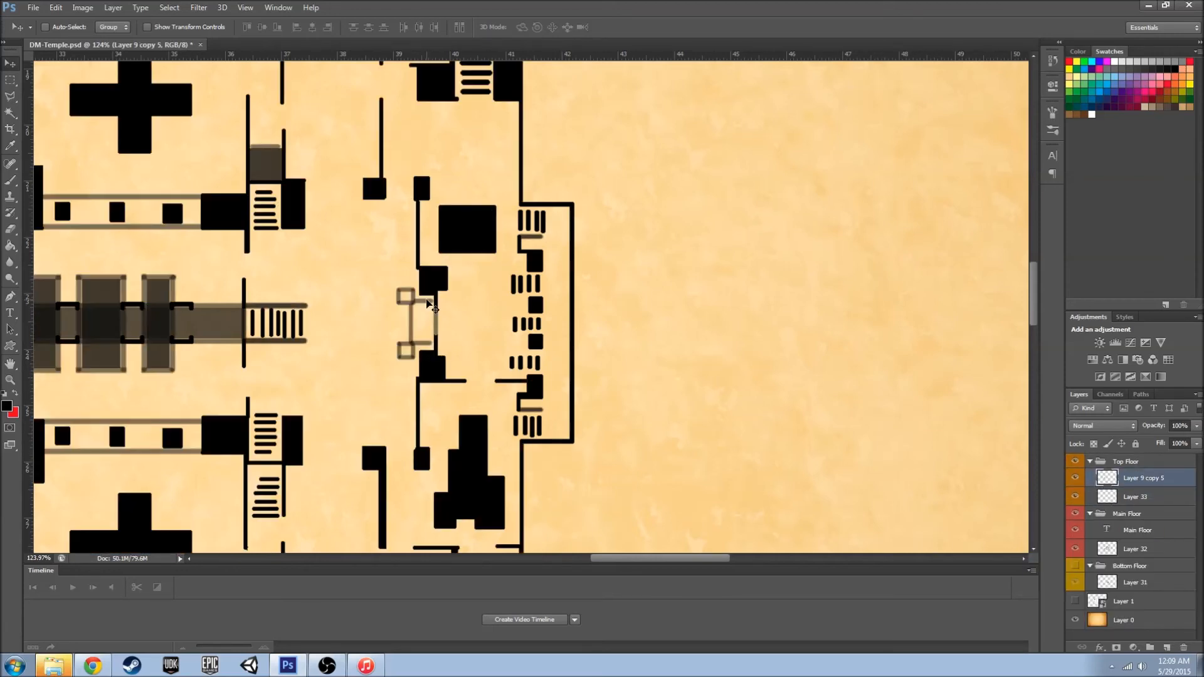
{"action": "scroll", "coordinate": [251, 345], "scroll_direction": "down", "scroll_amount": 2}
{"action": "scroll", "coordinate": [97, 367], "scroll_direction": "up", "scroll_amount": 1}
{"action": "left_click", "coordinate": [1075, 515]}
{"action": "left_click", "coordinate": [1075, 515]}
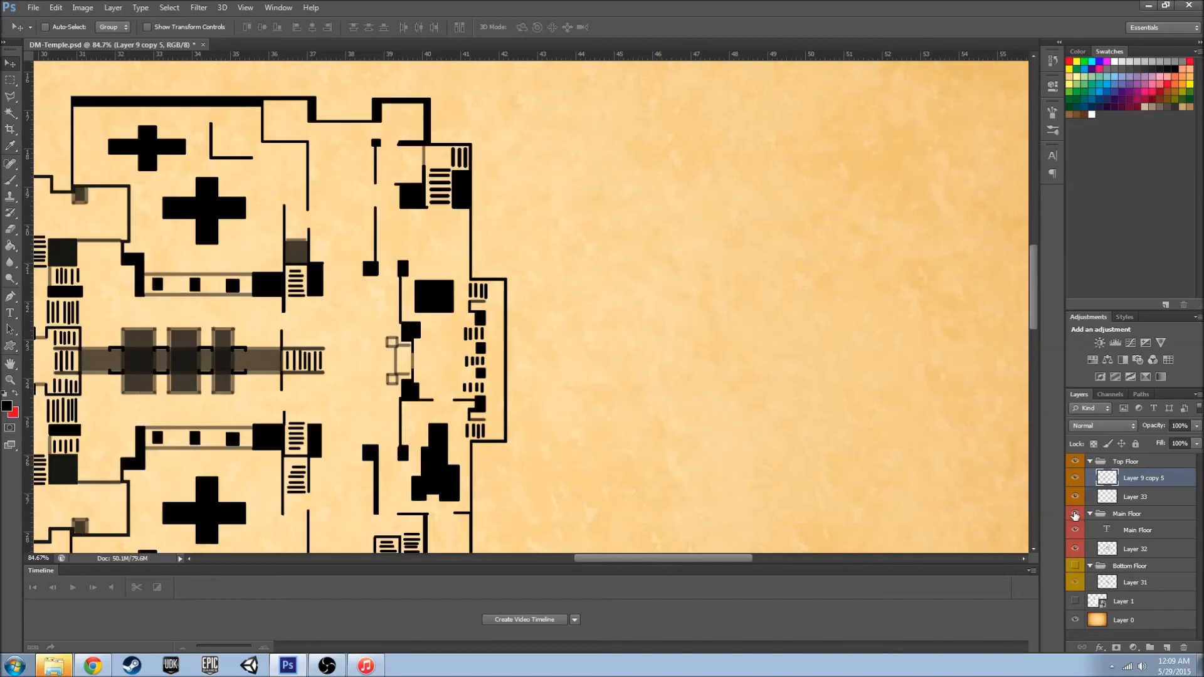
- Merge Layer 33 with Layer 9 copy 5 in the Top Floor group and save the document
{"action": "left_click", "coordinate": [1141, 501], "text": "shift"}
{"action": "right_click", "coordinate": [1142, 501]}
{"action": "left_click", "coordinate": [1071, 298]}
{"action": "left_click_drag", "start_coordinate": [741, 558], "coordinate": [681, 561]}
{"action": "scroll", "coordinate": [676, 468], "scroll_direction": "down", "scroll_amount": 3}
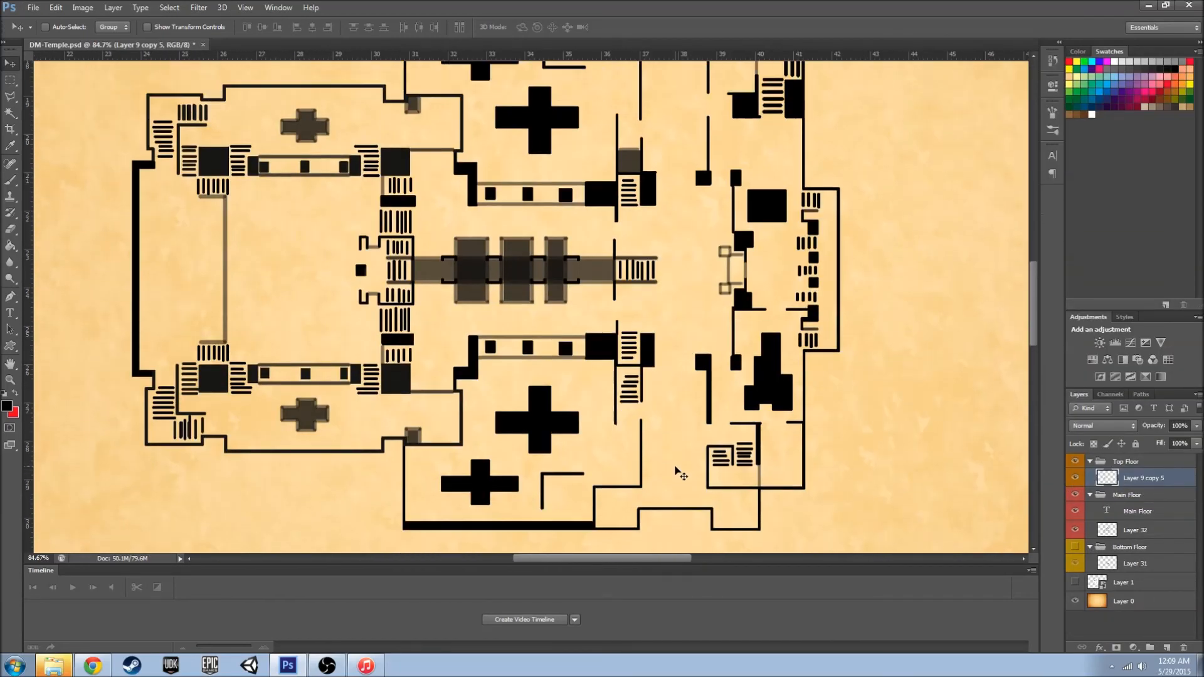
{"action": "left_click", "coordinate": [34, 8]}
{"action": "left_click", "coordinate": [78, 149]}
- Move the Top Floor artwork to the parchment's upper-left area and add a new layer to the Top Floor group
{"action": "left_click", "coordinate": [1074, 495]}
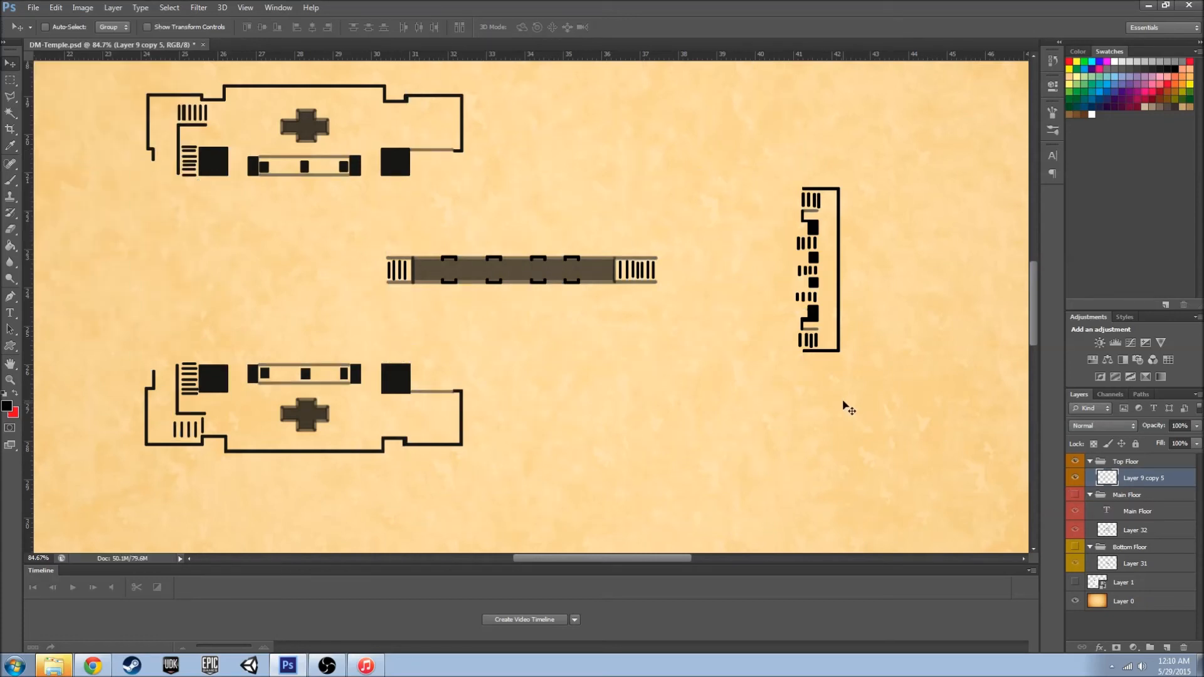
{"action": "left_click", "coordinate": [1075, 496]}
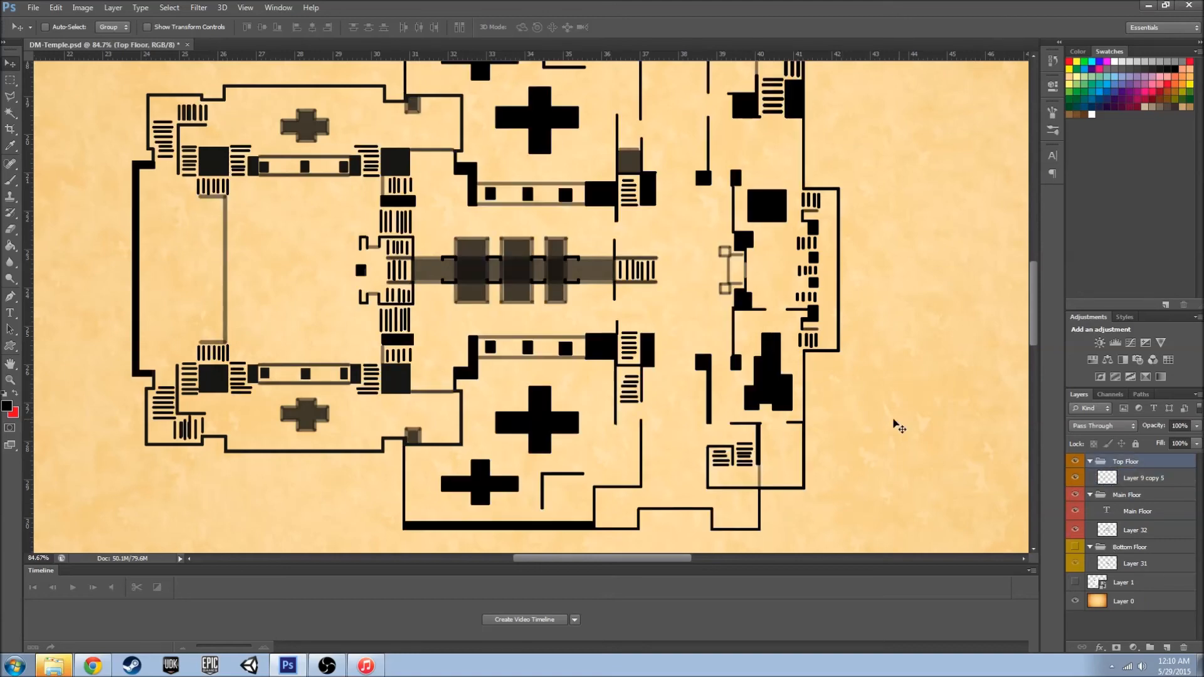
{"action": "scroll", "coordinate": [927, 435], "scroll_direction": "up", "scroll_amount": 1}
{"action": "scroll", "coordinate": [928, 433], "scroll_direction": "down", "scroll_amount": 3, "text": "alt"}
{"action": "key", "text": "ctrl+0"}
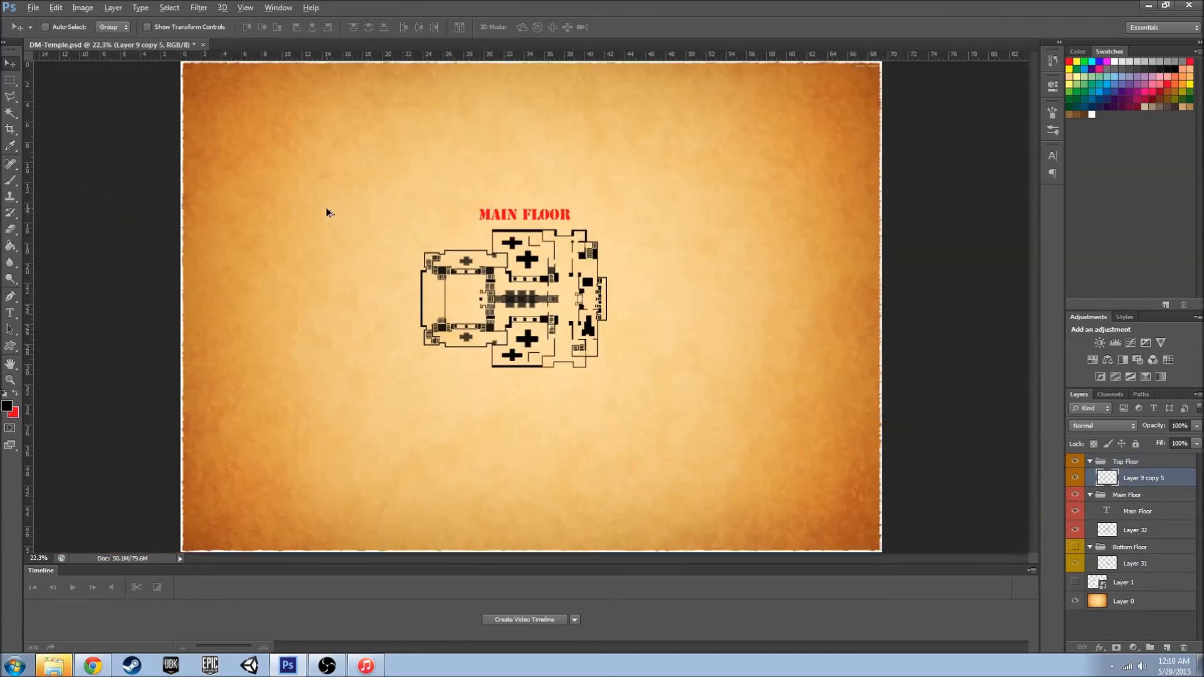
{"action": "left_click_drag", "start_coordinate": [566, 304], "coordinate": [357, 162]}
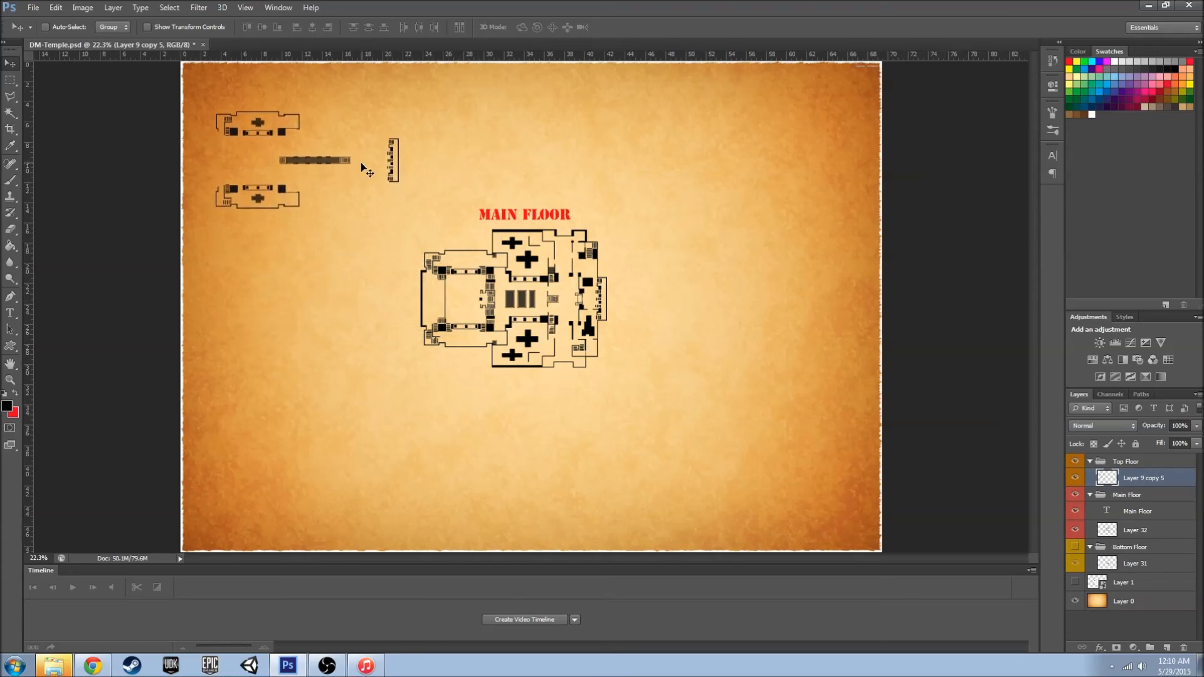
{"action": "left_click", "coordinate": [1168, 647]}
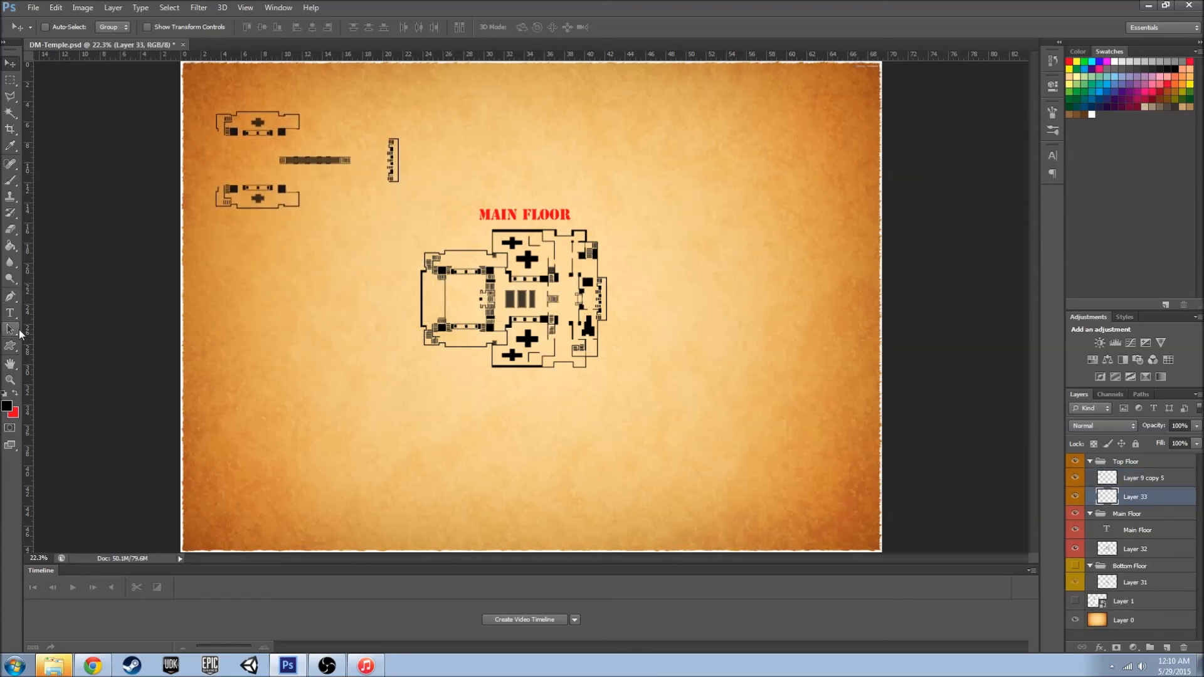
{"action": "left_click", "coordinate": [11, 300]}
{"action": "scroll", "coordinate": [366, 306], "scroll_direction": "up", "scroll_amount": 6}
{"action": "left_click", "coordinate": [103, 161]}
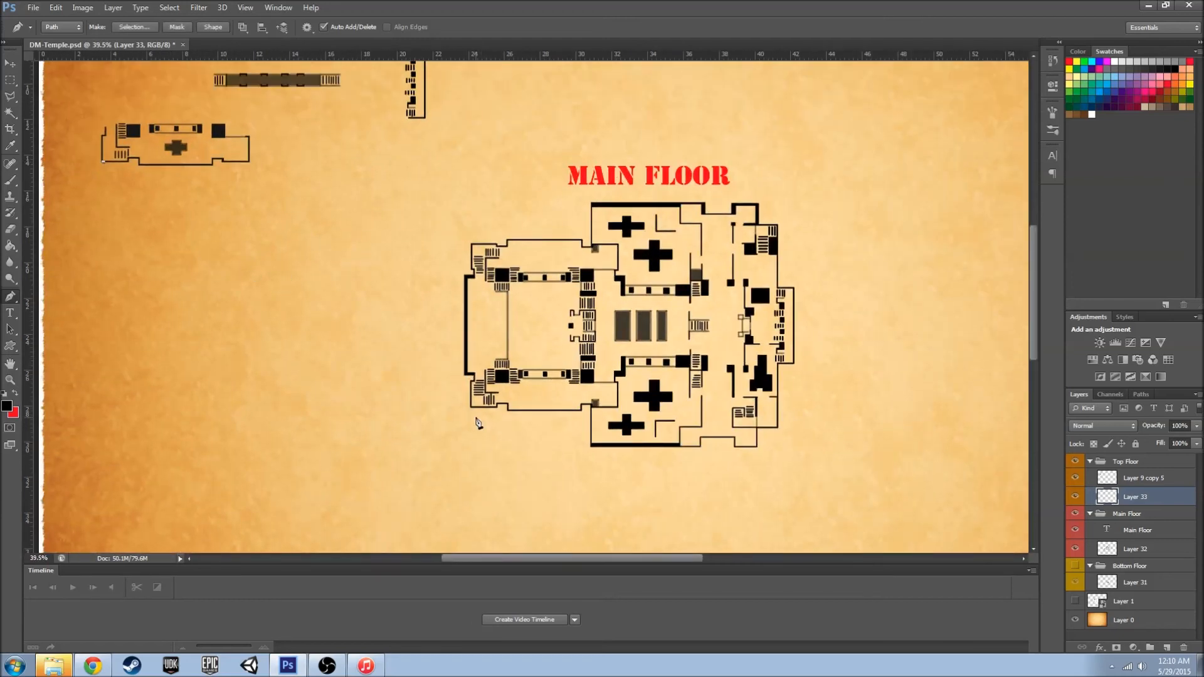
{"action": "left_click", "coordinate": [473, 408]}
{"action": "key", "text": "l"}
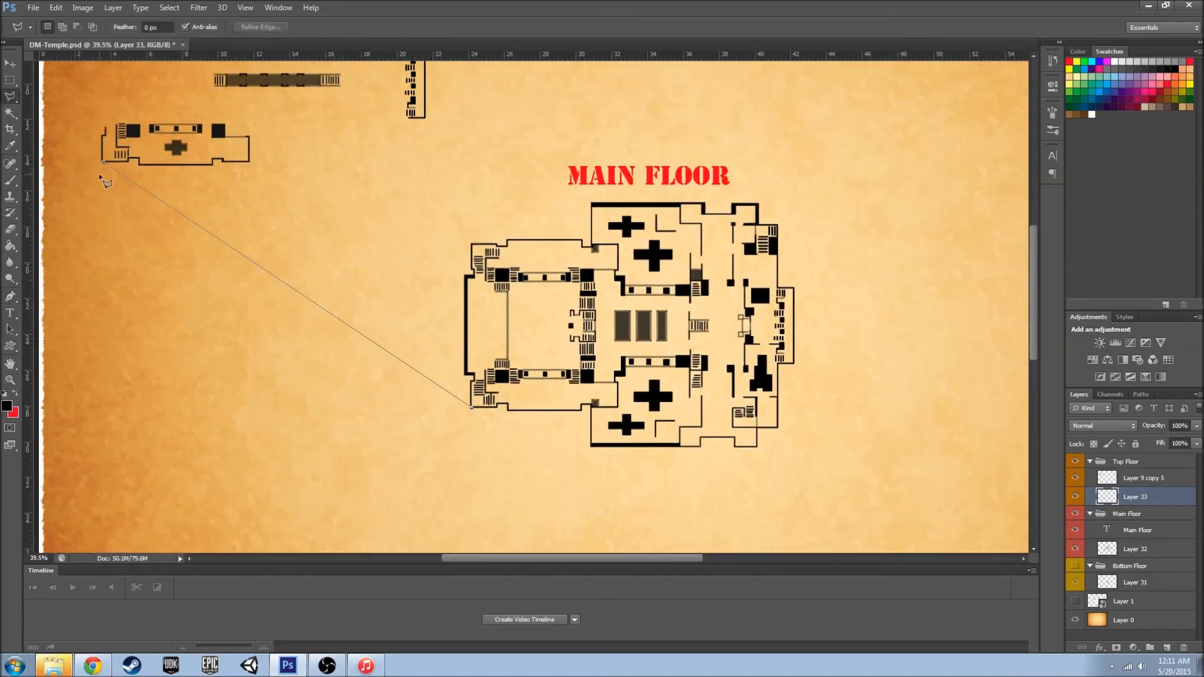
{"action": "left_click", "coordinate": [1151, 391]}
{"action": "left_click", "coordinate": [1138, 449]}
- Select a thin diagonal strip with the Polygonal Lasso between the lower-left corners of the main floor and top floor plans
{"action": "scroll", "coordinate": [99, 177], "scroll_direction": "up", "scroll_amount": 6}
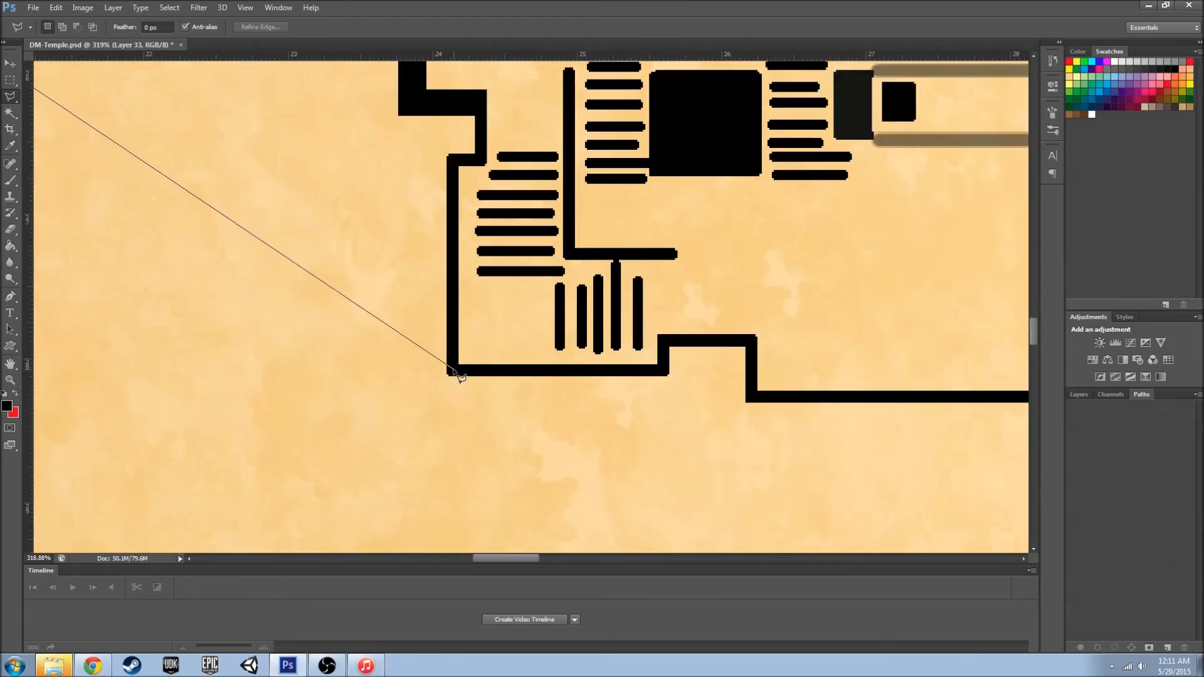
{"action": "left_click", "coordinate": [450, 372]}
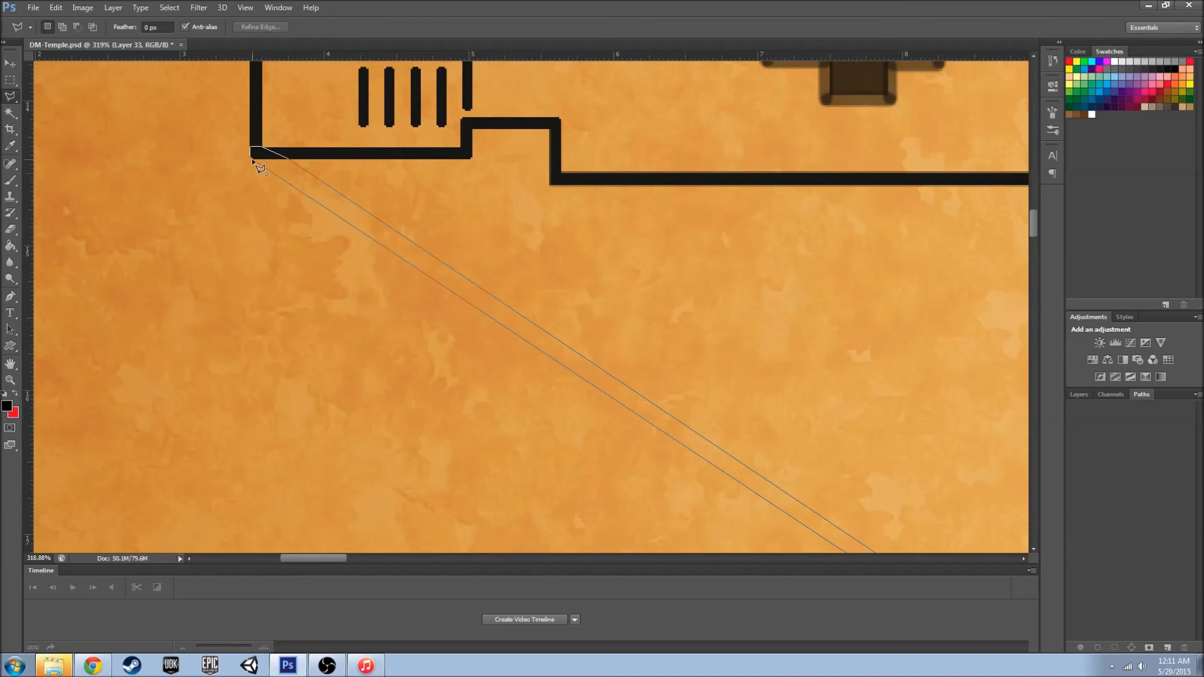
{"action": "double_click", "coordinate": [251, 158]}
{"action": "scroll", "coordinate": [314, 278], "scroll_direction": "down", "scroll_amount": 3}
{"action": "scroll", "coordinate": [328, 292], "scroll_direction": "down", "scroll_amount": 6}
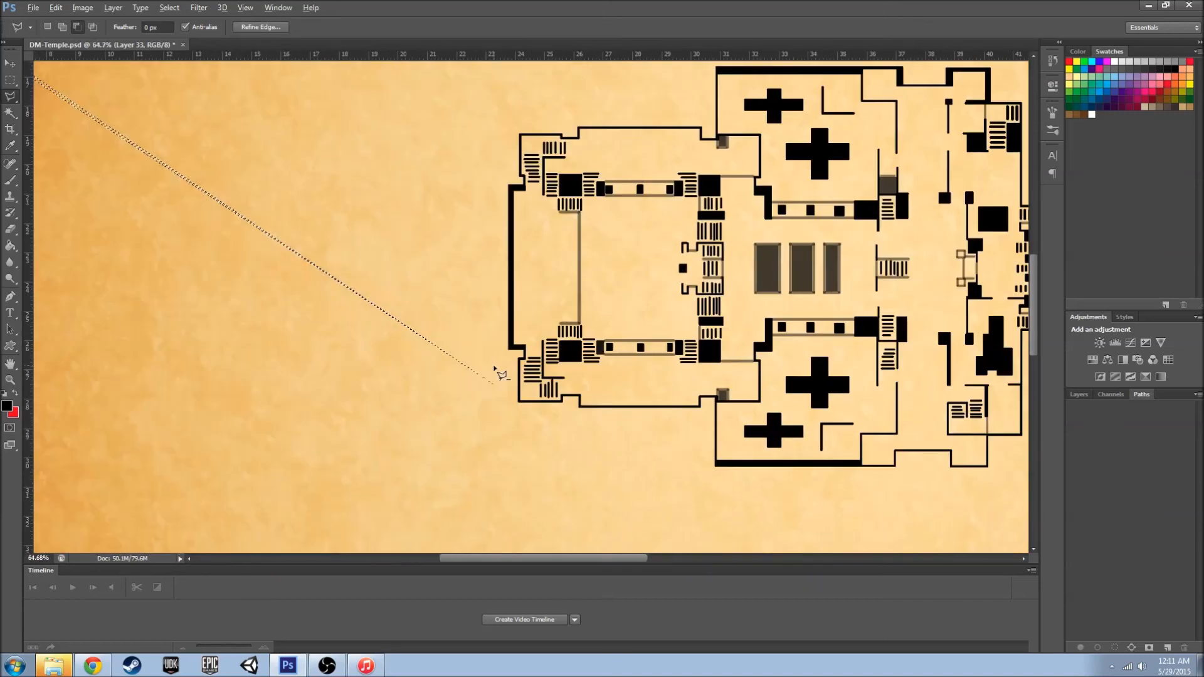
- Paint the lower-left connecting strip black with the 50% opacity Brush on Layer 33, fading toward the main floor, and deselect
{"action": "key", "text": "b"}
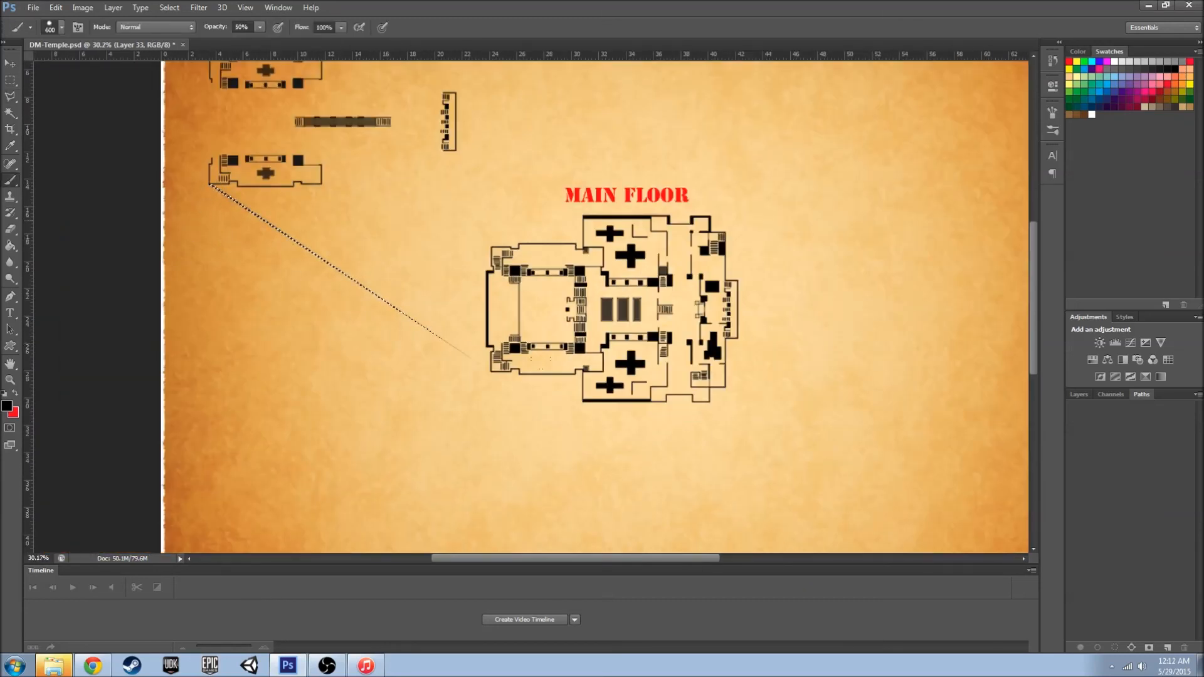
{"action": "left_click_drag", "start_coordinate": [641, 432], "coordinate": [210, 184]}
{"action": "key", "text": "l"}
{"action": "key", "text": "ctrl+d"}
{"action": "scroll", "coordinate": [1019, 326], "scroll_direction": "up", "scroll_amount": 3}
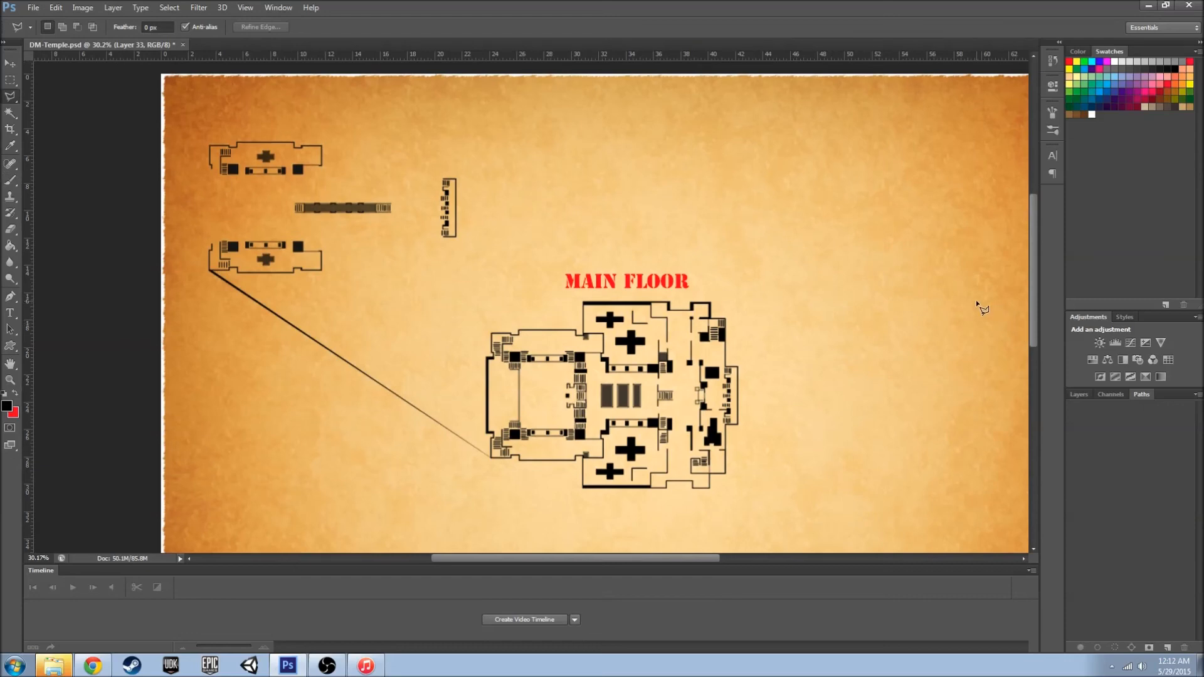
{"action": "scroll", "coordinate": [978, 302], "scroll_direction": "down", "scroll_amount": 2}
- Select a thin diagonal strip between the upper-right corners of the top floor's and main floor's right wings on Layer 33
{"action": "left_click", "coordinate": [1079, 395]}
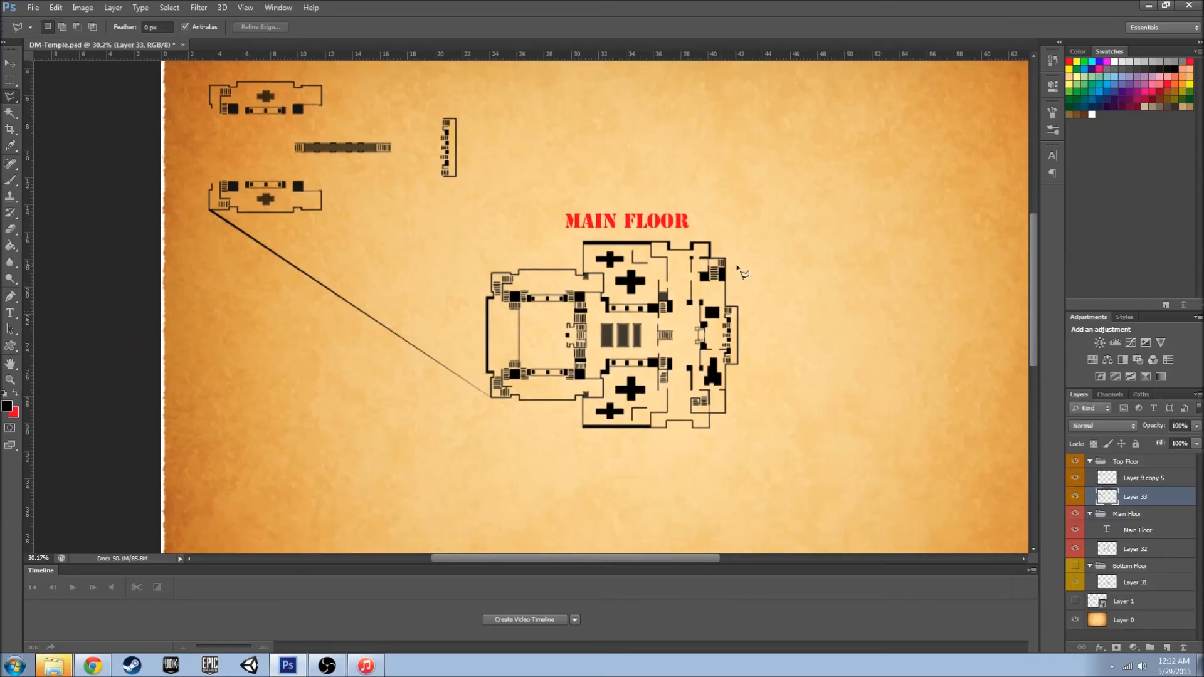
{"action": "scroll", "coordinate": [455, 126], "scroll_direction": "up", "scroll_amount": 8}
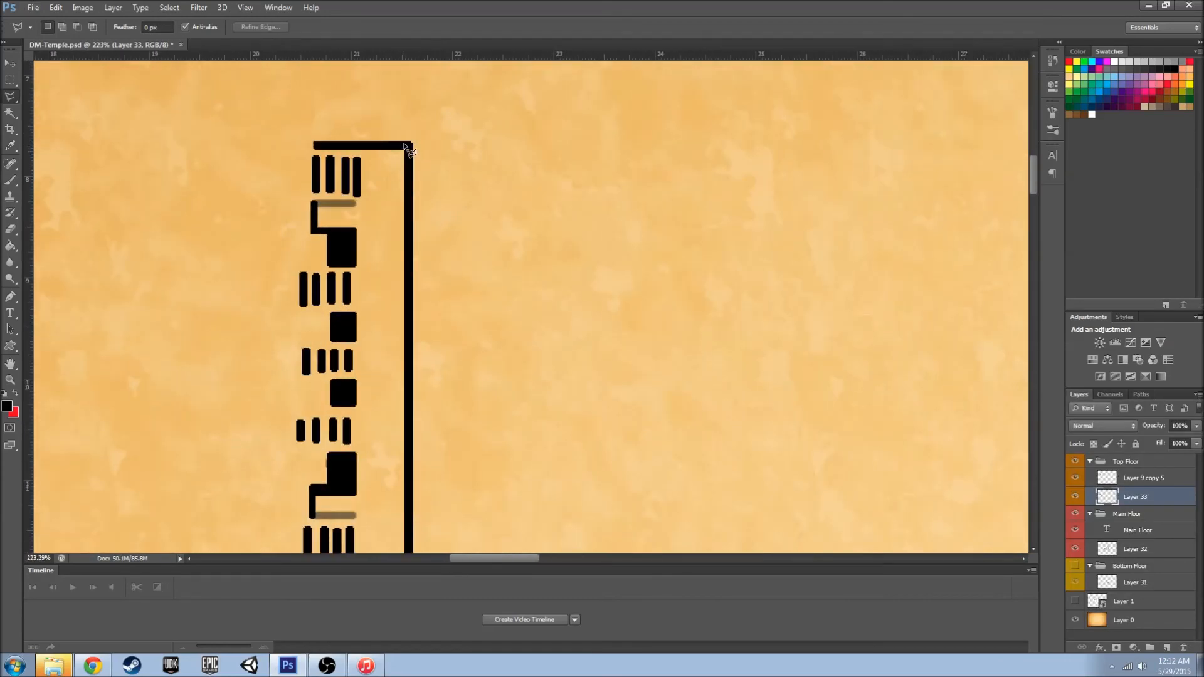
{"action": "left_click", "coordinate": [417, 149]}
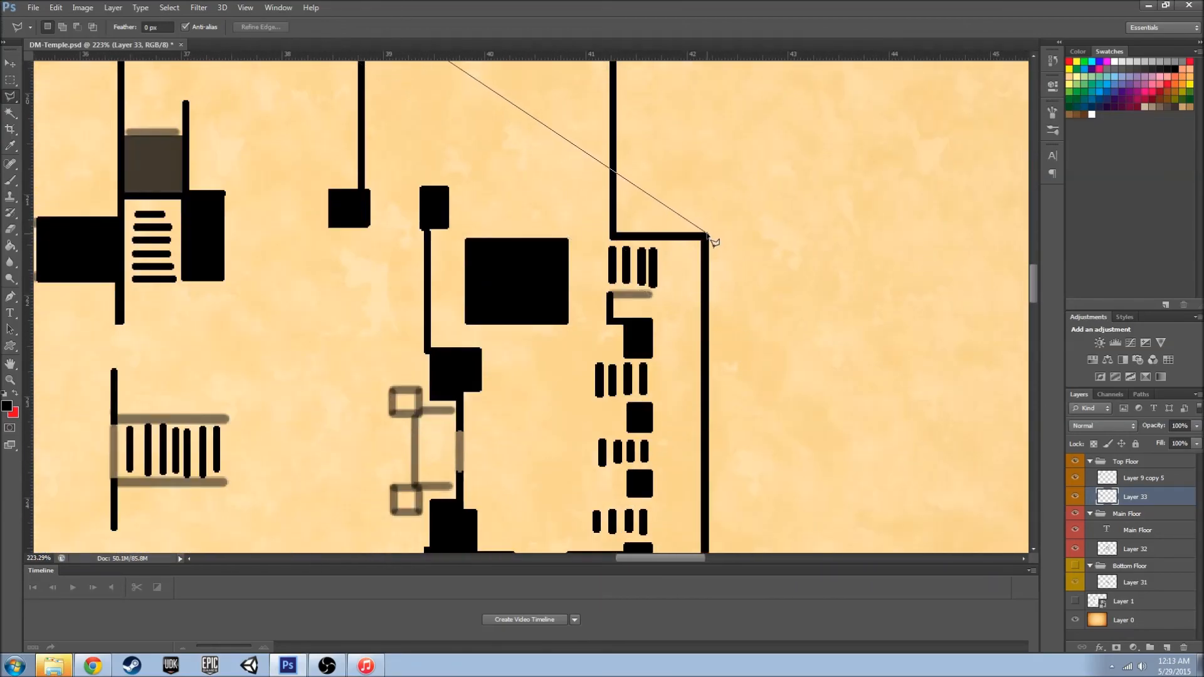
{"action": "left_click", "coordinate": [708, 236]}
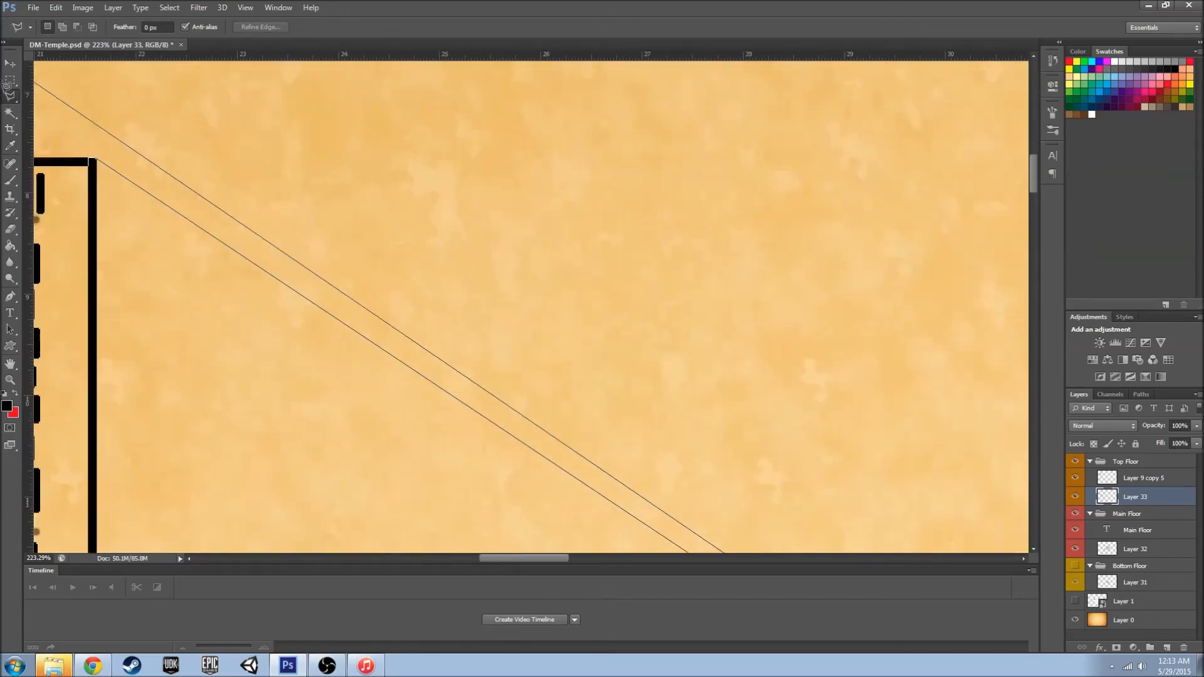
{"action": "left_click", "coordinate": [438, 183]}
{"action": "scroll", "coordinate": [715, 412], "scroll_direction": "up", "scroll_amount": 2}
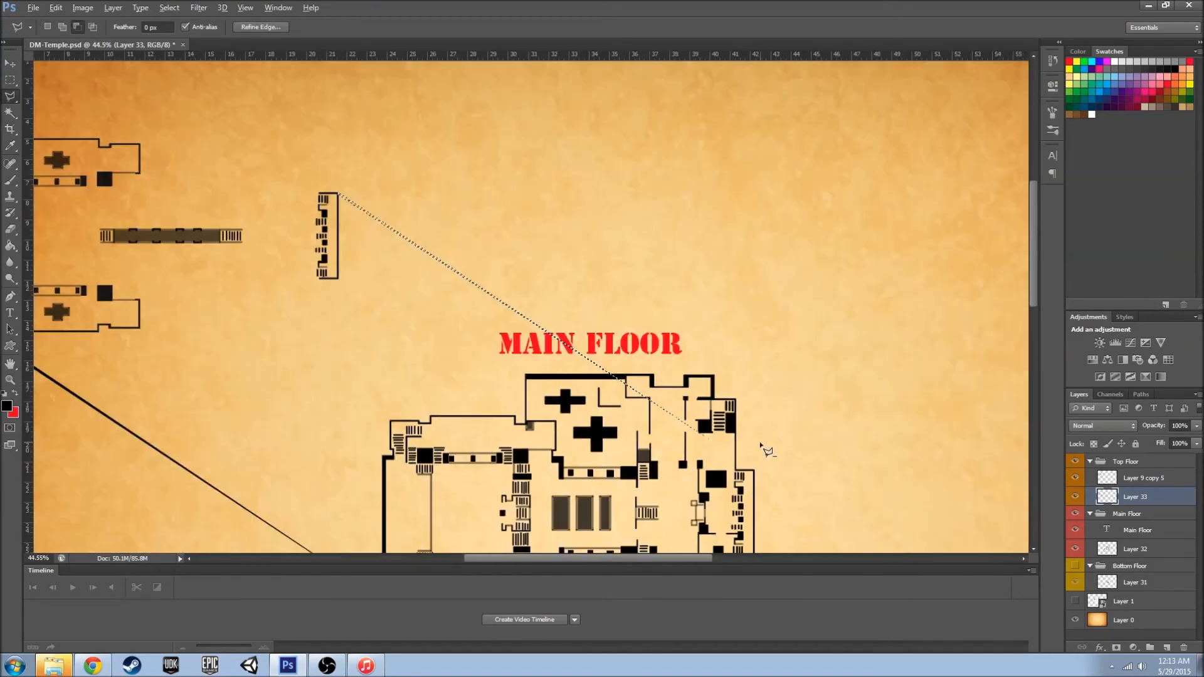
- Paint the upper-right connecting strip black with the 50% opacity Brush, fading toward the main floor's right wing, and deselect
{"action": "key", "text": "b"}
{"action": "mouse_move", "coordinate": [627, 383]}
{"action": "left_mouse_down"}
{"action": "mouse_move", "coordinate": [376, 220]}
{"action": "mouse_move", "coordinate": [283, 179]}
{"action": "left_mouse_up"}
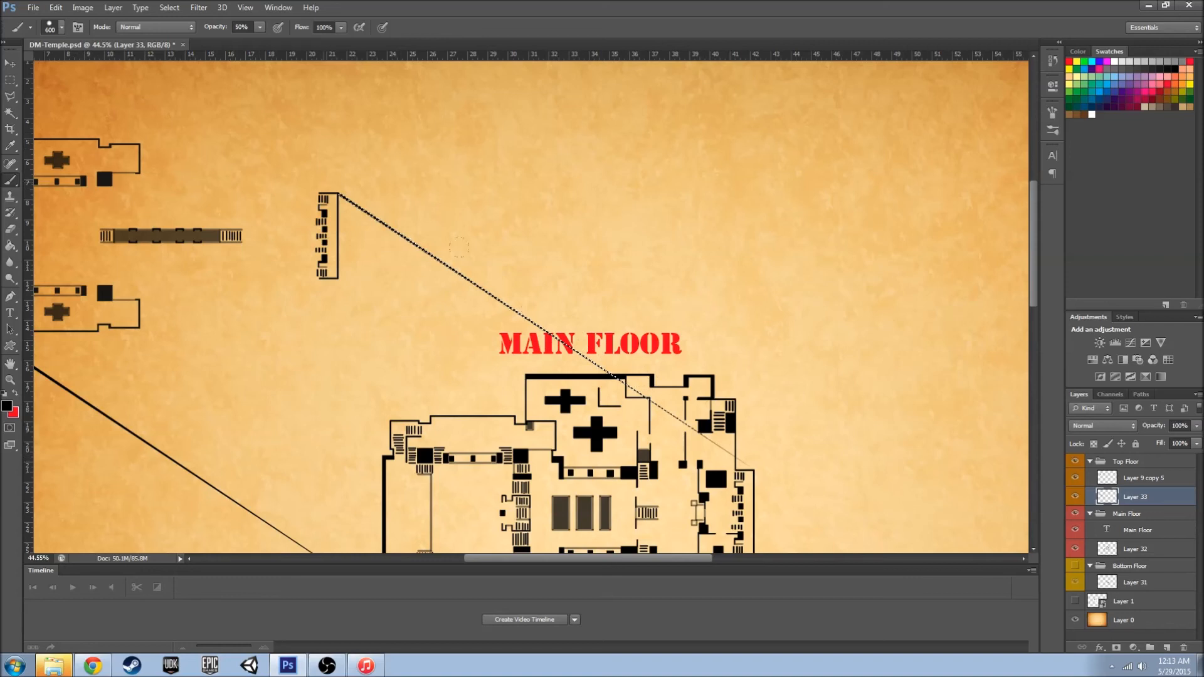
{"action": "scroll", "coordinate": [669, 225], "scroll_direction": "down", "scroll_amount": 3}
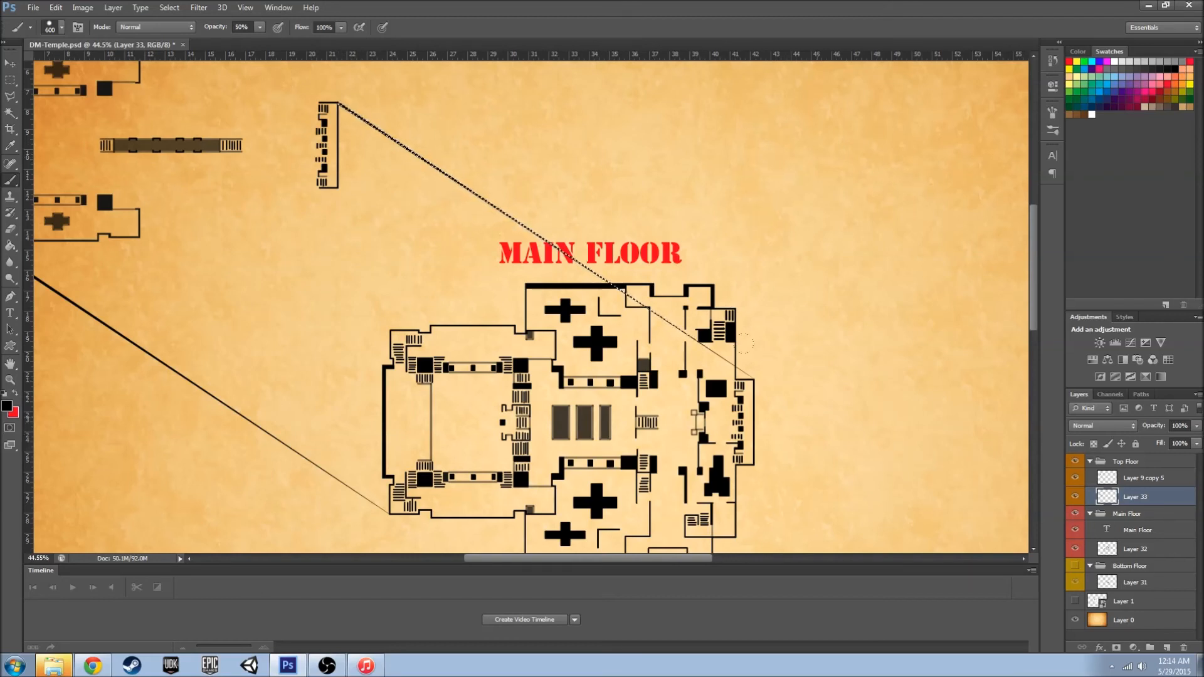
{"action": "scroll", "coordinate": [815, 364], "scroll_direction": "down", "scroll_amount": 1}
{"action": "scroll", "coordinate": [743, 315], "scroll_direction": "up", "scroll_amount": 1}
{"action": "key", "text": "l"}
{"action": "key", "text": "ctrl+d"}
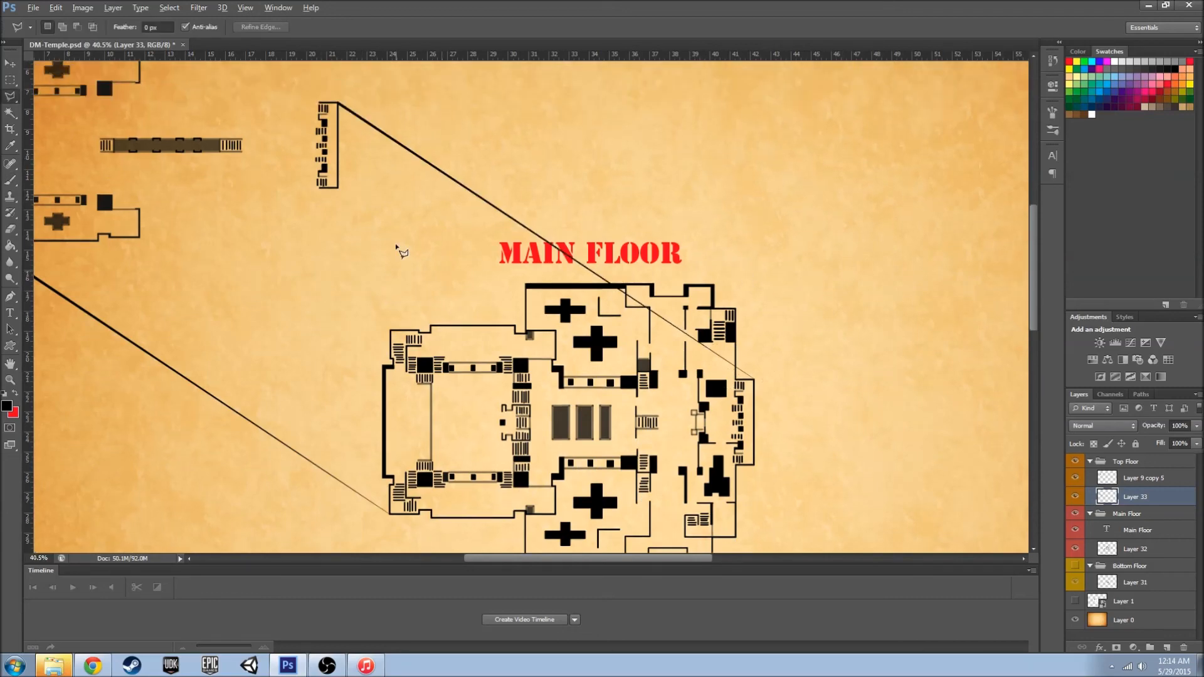
- Duplicate the main floor's Layer 32, place the copy under the offset top floor artwork, and move it into the Top Floor group
{"action": "scroll", "coordinate": [376, 276], "scroll_direction": "down", "scroll_amount": 2}
{"action": "left_click", "coordinate": [1146, 551]}
{"action": "left_click", "coordinate": [9, 66]}
{"action": "left_click_drag", "start_coordinate": [575, 411], "coordinate": [232, 182]}
{"action": "scroll", "coordinate": [232, 182], "scroll_direction": "up", "scroll_amount": 2}
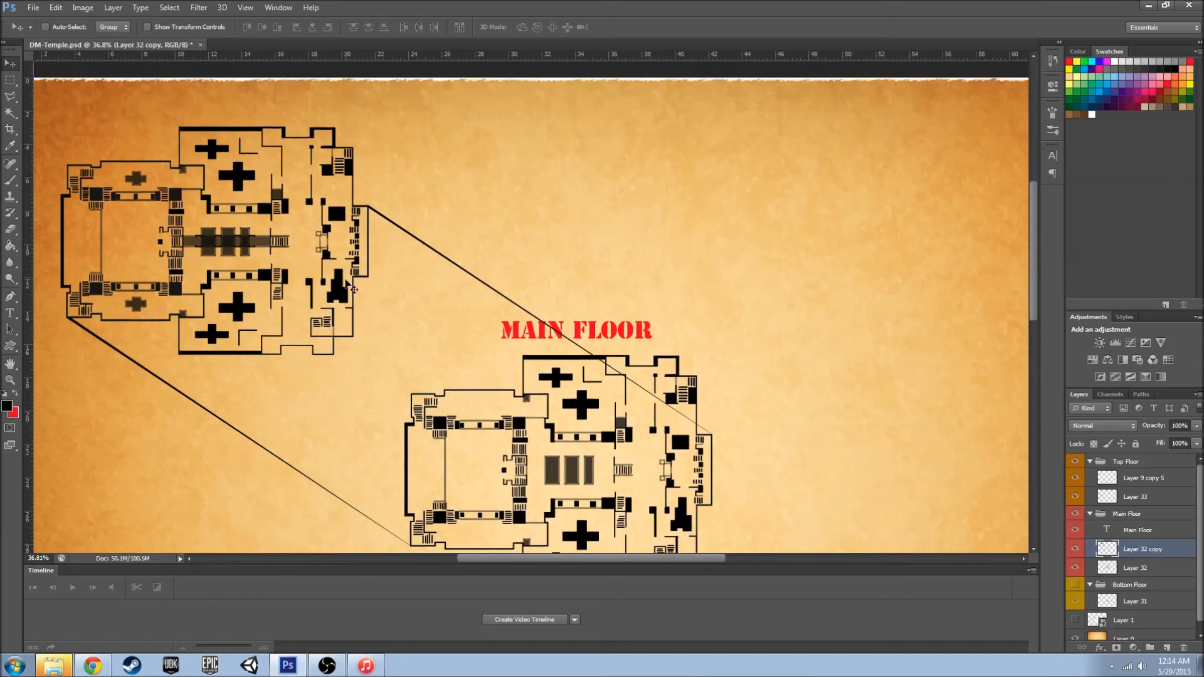
{"action": "left_click_drag", "start_coordinate": [1163, 556], "coordinate": [1136, 511]}
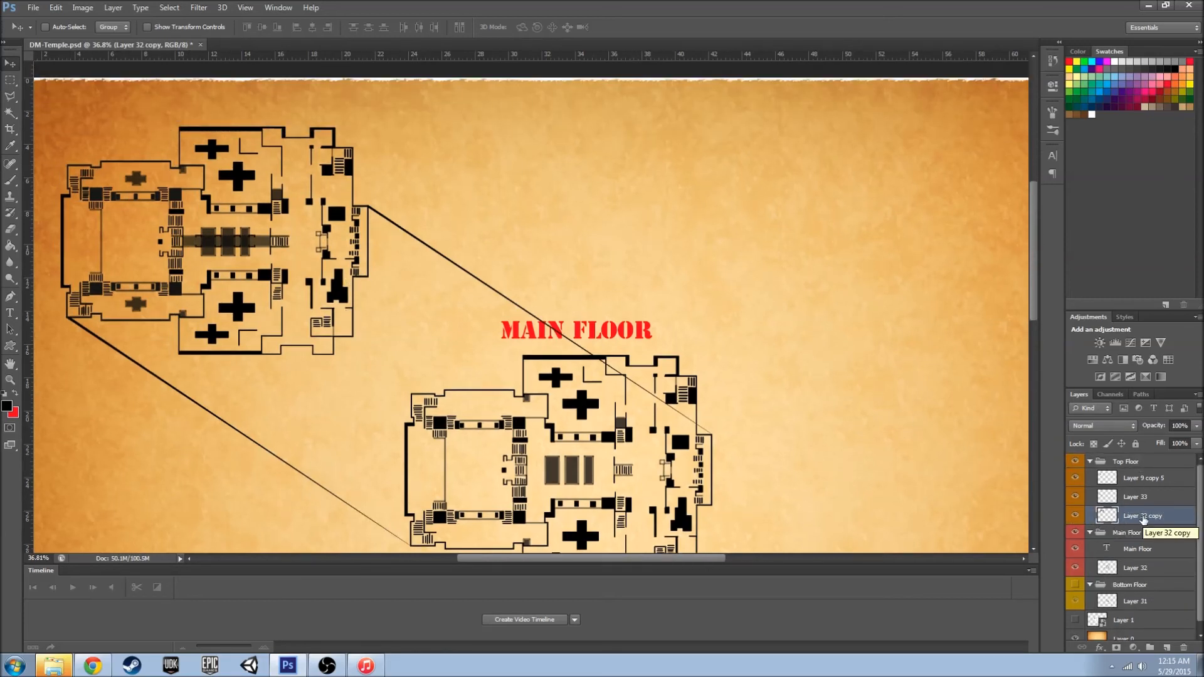
- Lower the opacity of Layer 32 copy in the Top Floor group to 20%
{"action": "scroll", "coordinate": [344, 487], "scroll_direction": "down", "scroll_amount": 1}
{"action": "left_click_drag", "start_coordinate": [549, 559], "coordinate": [489, 559]}
{"action": "scroll", "coordinate": [345, 315], "scroll_direction": "up", "scroll_amount": 3}
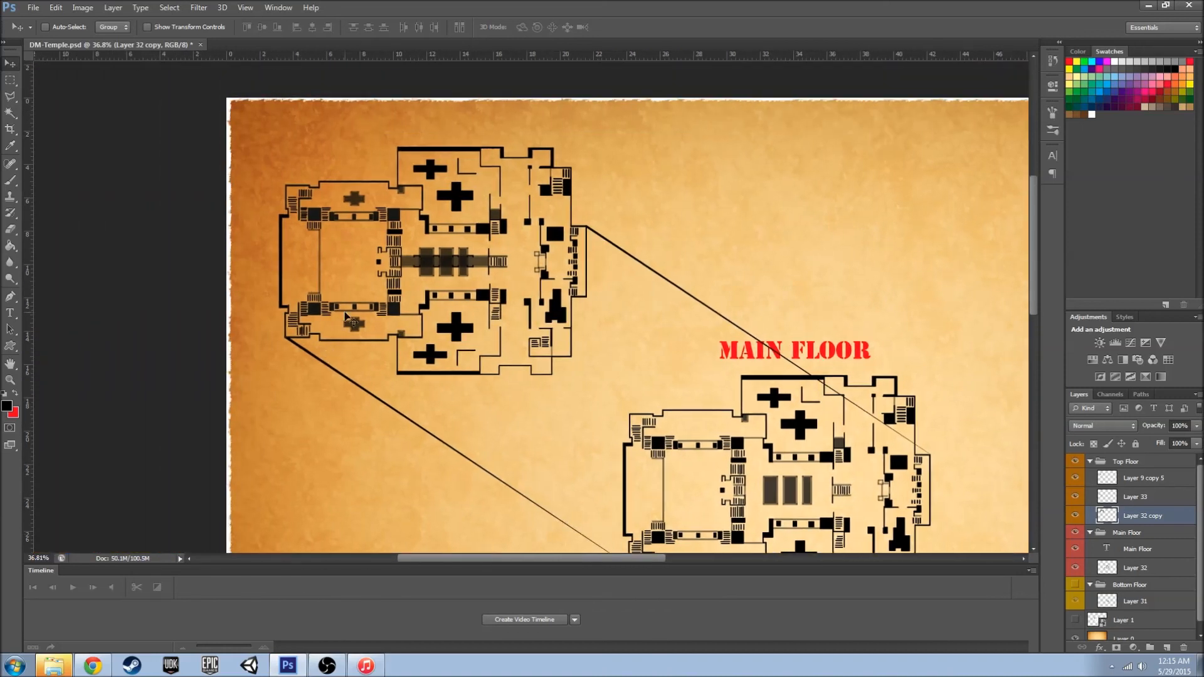
{"action": "scroll", "coordinate": [347, 316], "scroll_direction": "up", "scroll_amount": 1}
{"action": "left_click_drag", "start_coordinate": [1198, 426], "coordinate": [1164, 442]}
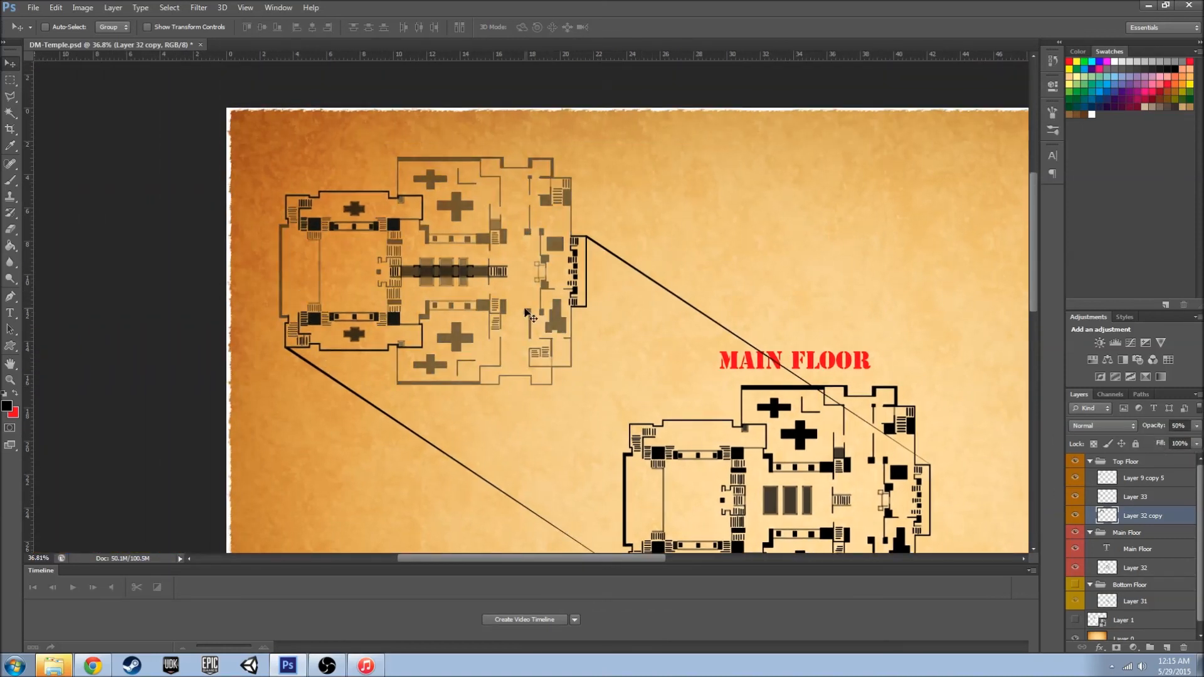
{"action": "type", "text": "30"}
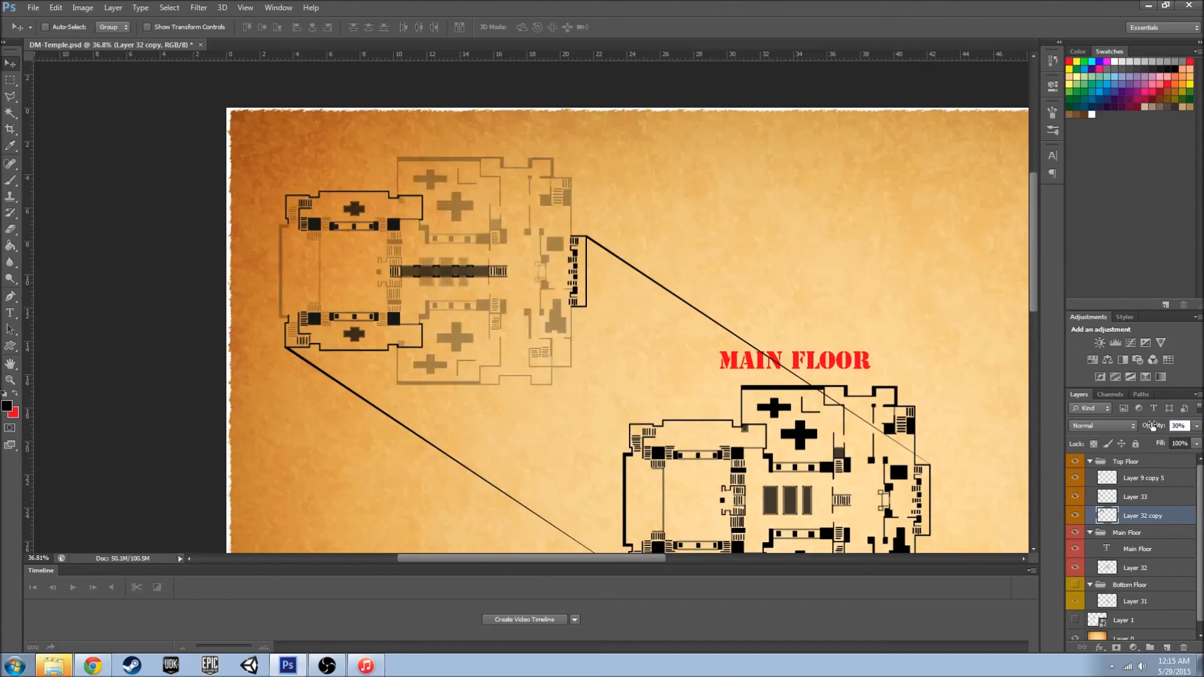
{"action": "type", "text": "20"}
{"action": "key", "text": "Return"}
{"action": "scroll", "coordinate": [804, 393], "scroll_direction": "down", "scroll_amount": 6}
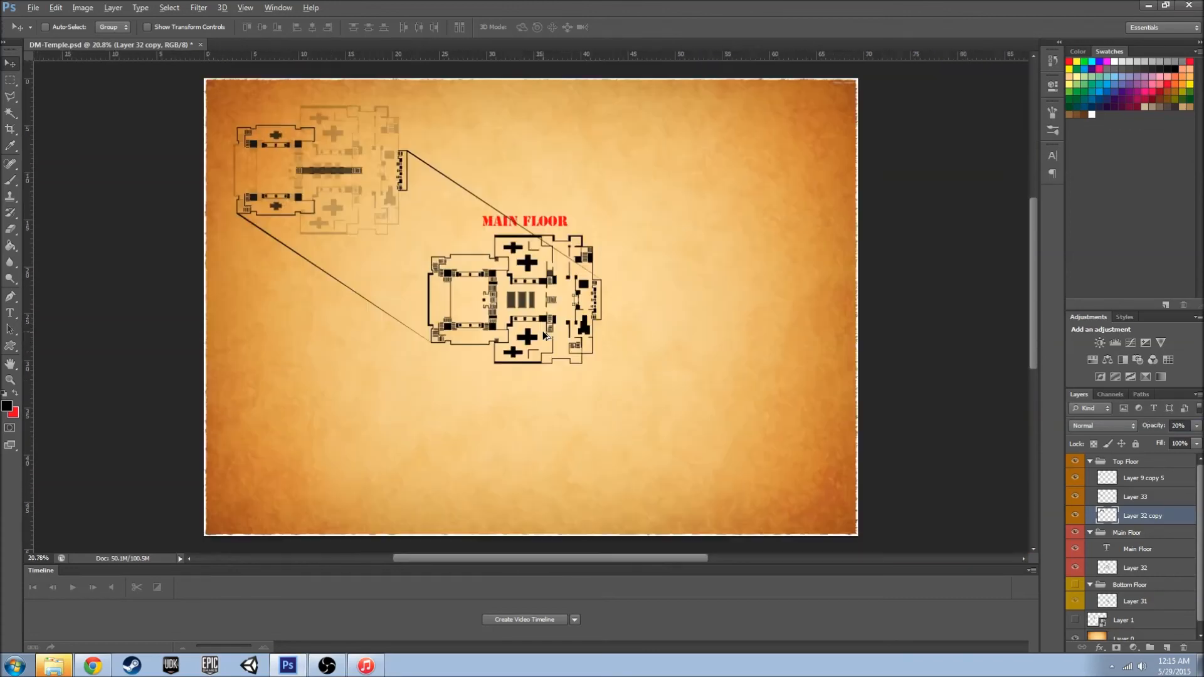
{"action": "scroll", "coordinate": [544, 330], "scroll_direction": "up", "scroll_amount": 2}
{"action": "scroll", "coordinate": [398, 319], "scroll_direction": "up", "scroll_amount": 2}
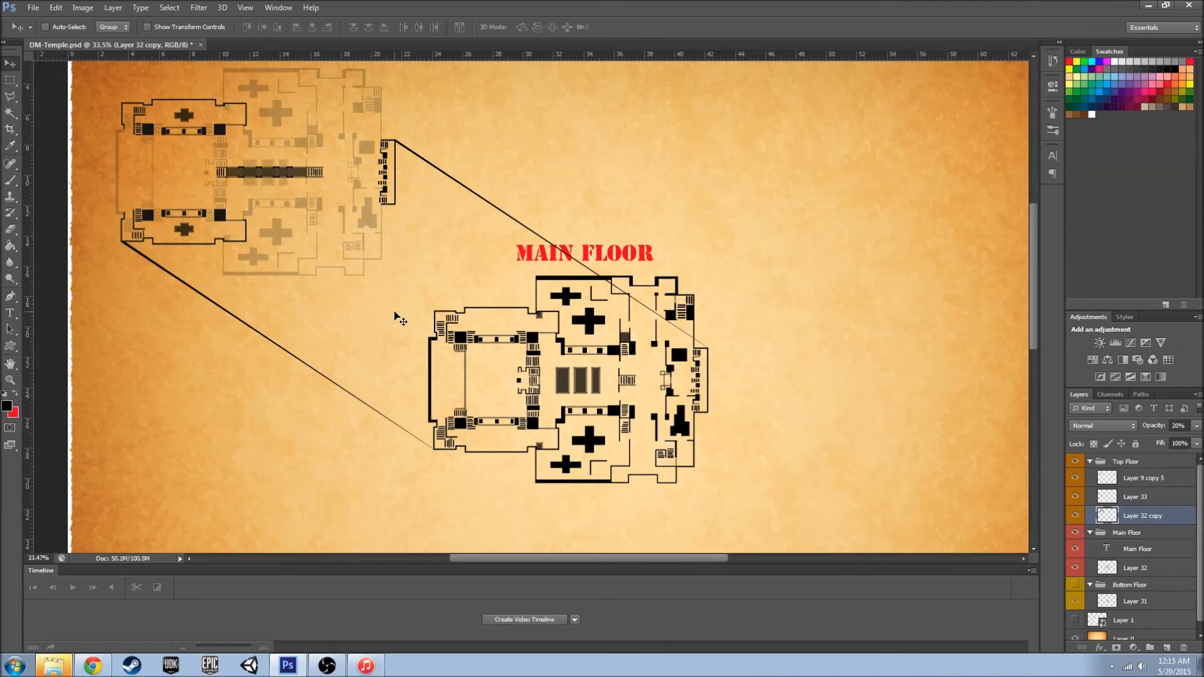
{"action": "scroll", "coordinate": [395, 316], "scroll_direction": "up", "scroll_amount": 1}
{"action": "scroll", "coordinate": [1137, 502], "scroll_direction": "down", "scroll_amount": 1}
- Collapse the floor groups and place the Main Floor group above the Top Floor group in the layer order
{"action": "left_click", "coordinate": [1090, 578]}
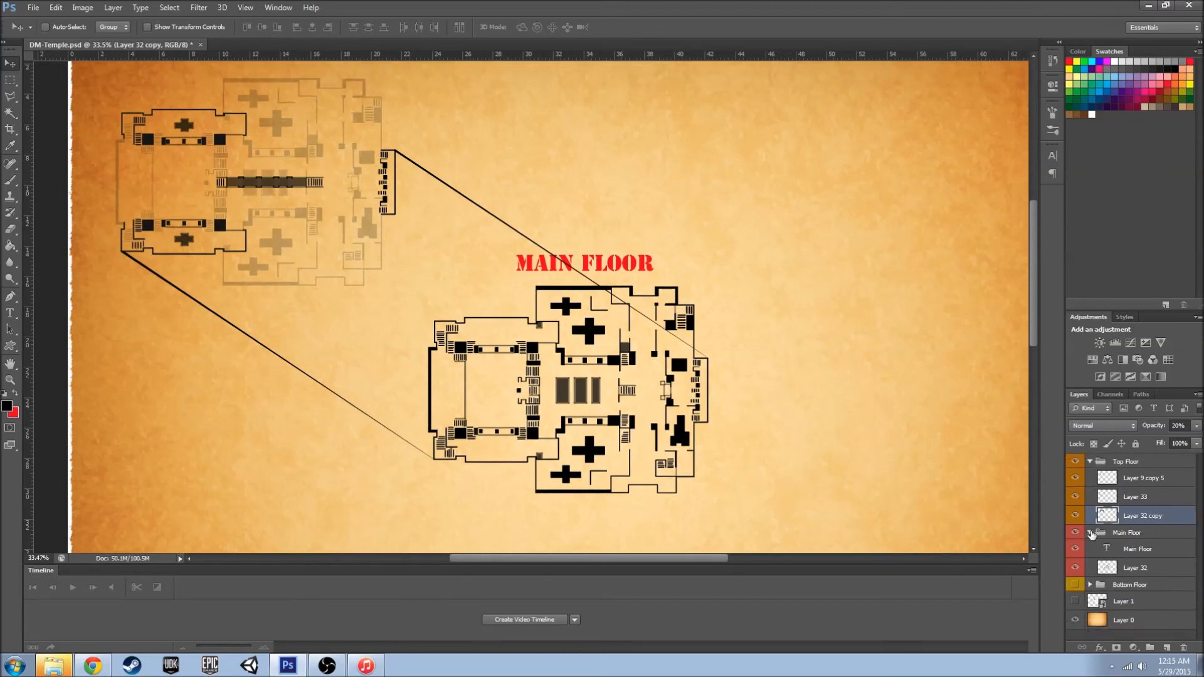
{"action": "left_click", "coordinate": [1090, 533]}
{"action": "left_click", "coordinate": [1090, 461]}
{"action": "left_click_drag", "start_coordinate": [1114, 467], "coordinate": [1127, 489]}
- Toggle the visibility of the Top Floor and Main Floor groups to check which artwork each one contains
{"action": "left_click", "coordinate": [1076, 476]}
{"action": "left_click", "coordinate": [1076, 476]}
{"action": "left_click", "coordinate": [1076, 476]}
{"action": "left_click", "coordinate": [1076, 476]}
{"action": "left_click", "coordinate": [1121, 461]}
{"action": "left_click", "coordinate": [1076, 463]}
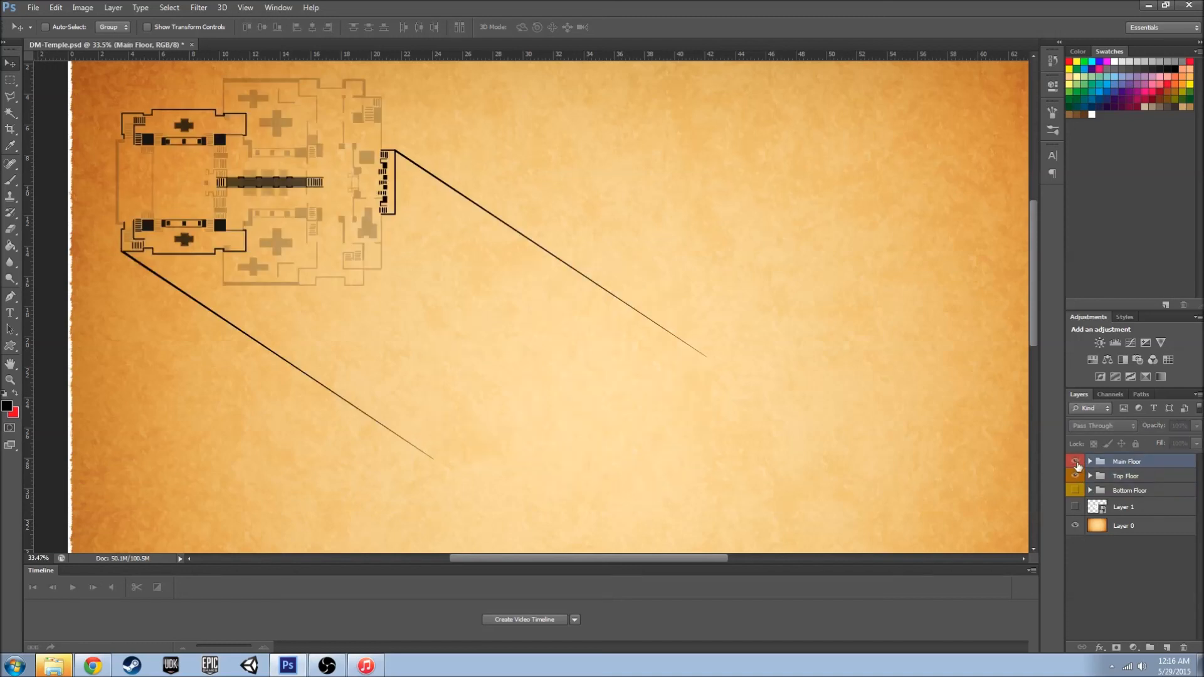
{"action": "left_click", "coordinate": [1077, 462]}
{"action": "left_click", "coordinate": [1091, 462]}
{"action": "left_click", "coordinate": [1090, 514]}
{"action": "left_click", "coordinate": [1108, 568]}
{"action": "left_click", "coordinate": [1090, 513]}
{"action": "left_click", "coordinate": [1075, 513]}
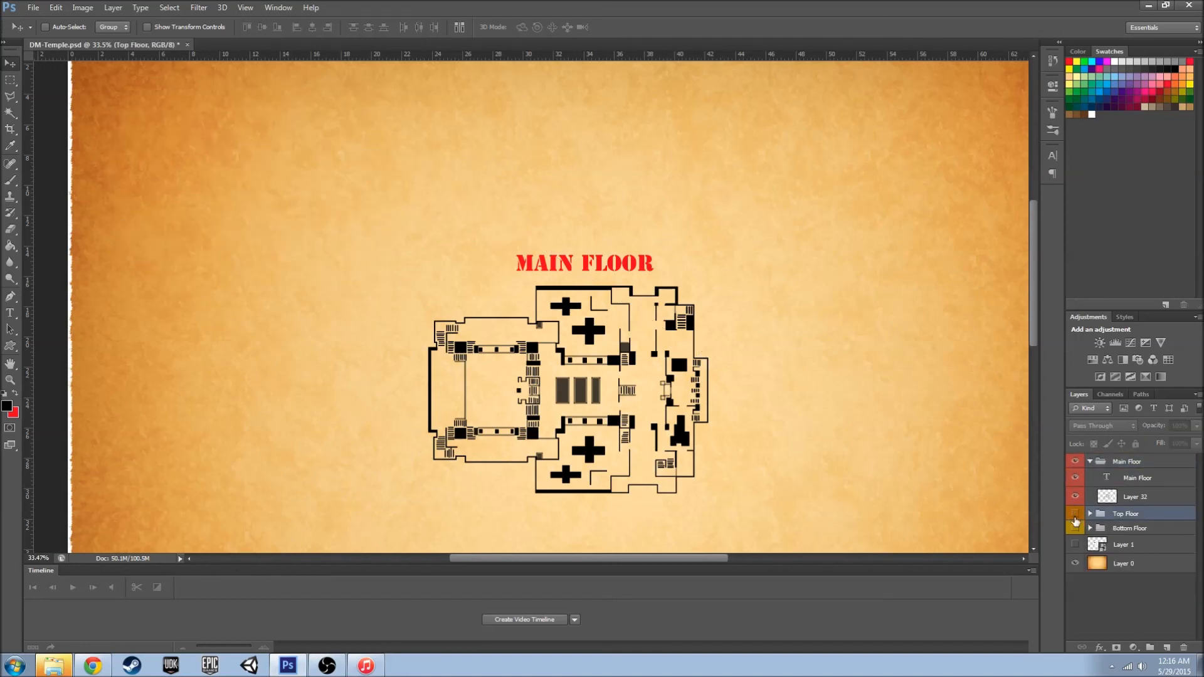
{"action": "left_click", "coordinate": [1076, 514]}
- Add the text "TOP FLOOR" in Stencil Std at 100 pt above the top floor plan, inside the Top Floor group
{"action": "left_click", "coordinate": [1090, 514]}
{"action": "left_click", "coordinate": [1097, 527]}
{"action": "scroll", "coordinate": [330, 241], "scroll_direction": "up", "scroll_amount": 3}
{"action": "left_click", "coordinate": [14, 394]}
{"action": "left_click", "coordinate": [10, 313]}
{"action": "left_click", "coordinate": [1183, 72]}
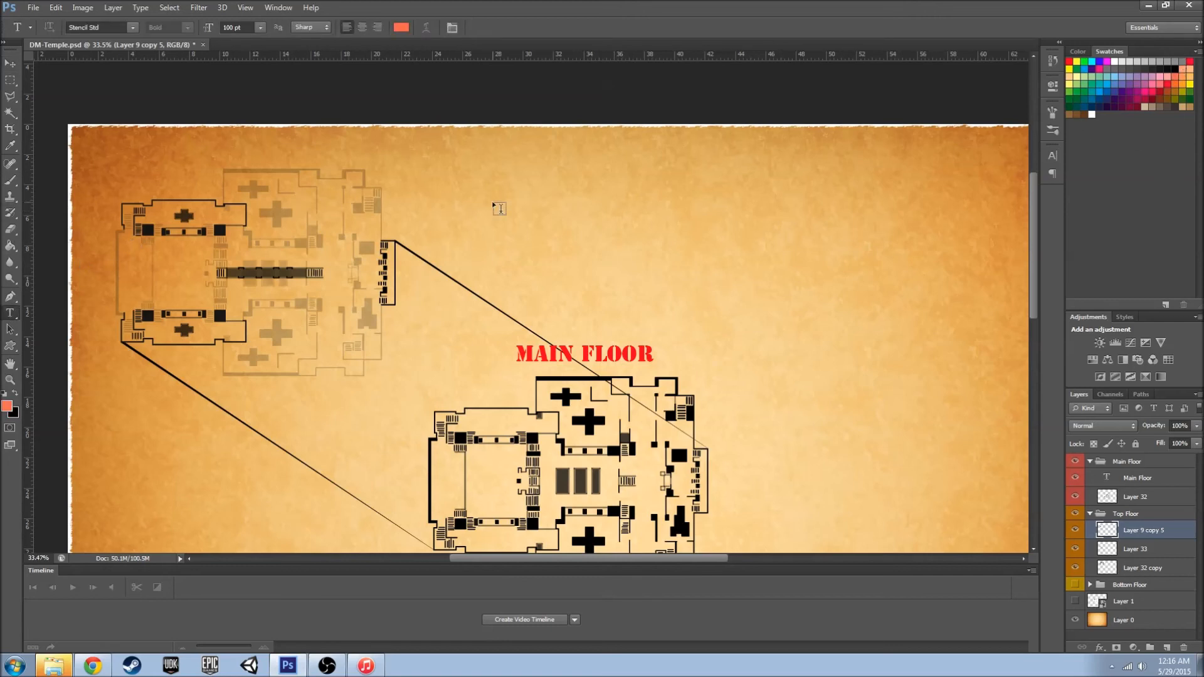
{"action": "left_click", "coordinate": [204, 155]}
{"action": "type", "text": "TOP FLOOR"}
- Recolour the whole TOP FLOOR title with an orange swatch
{"action": "left_click_drag", "start_coordinate": [327, 149], "coordinate": [174, 140]}
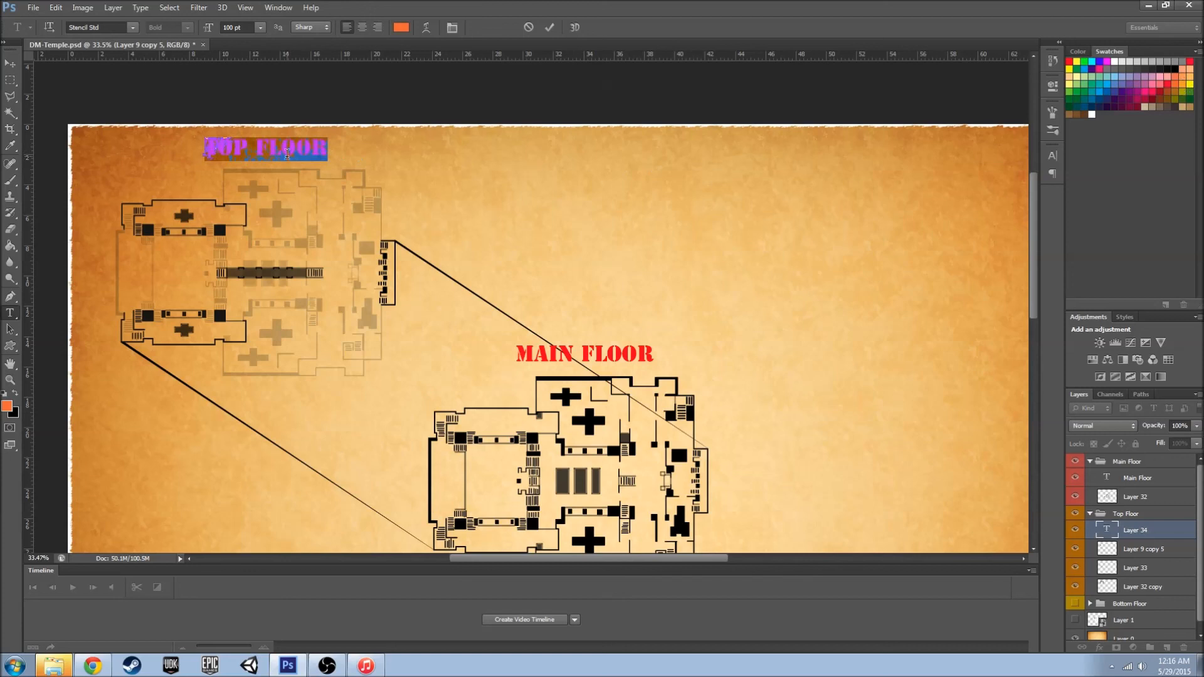
{"action": "left_click", "coordinate": [1182, 84]}
{"action": "left_click_drag", "start_coordinate": [335, 154], "coordinate": [153, 137]}
{"action": "left_click", "coordinate": [1175, 84]}
{"action": "left_click", "coordinate": [1136, 531]}
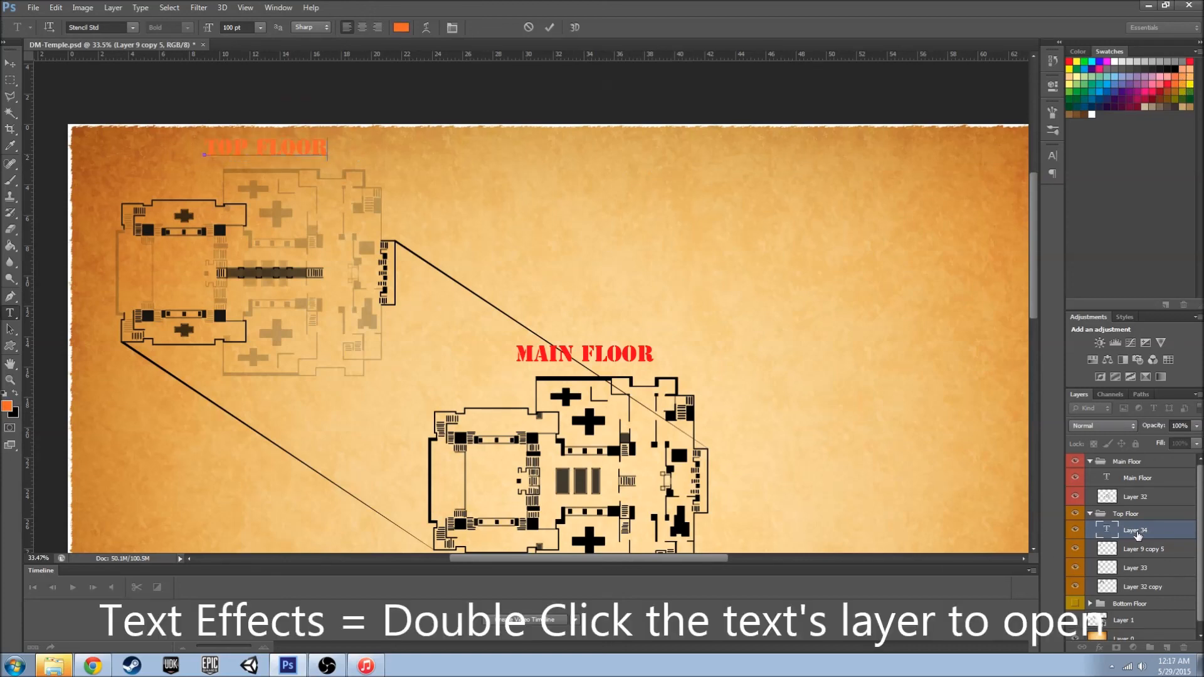
- Apply Bevel & Emboss with Contour, Stroke, Inner Shadow and Drop Shadow to the Top Floor text layer
{"action": "double_click", "coordinate": [1138, 530]}
{"action": "double_click", "coordinate": [1114, 532]}
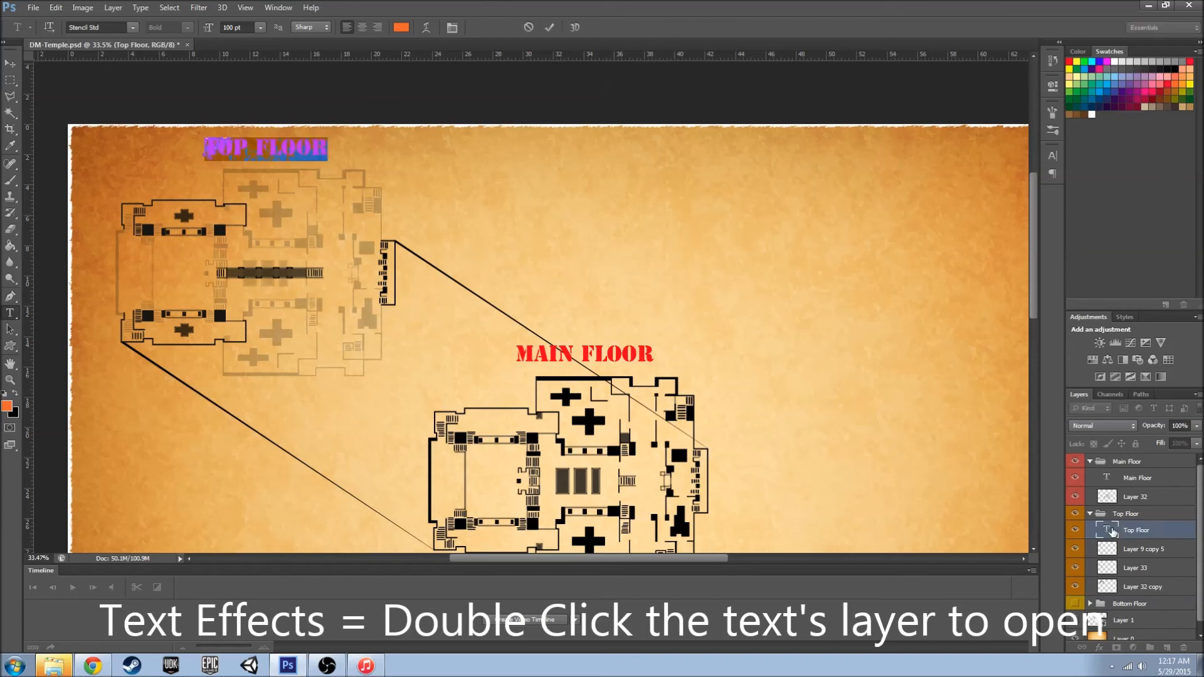
{"action": "double_click", "coordinate": [1167, 532]}
{"action": "left_click", "coordinate": [707, 89]}
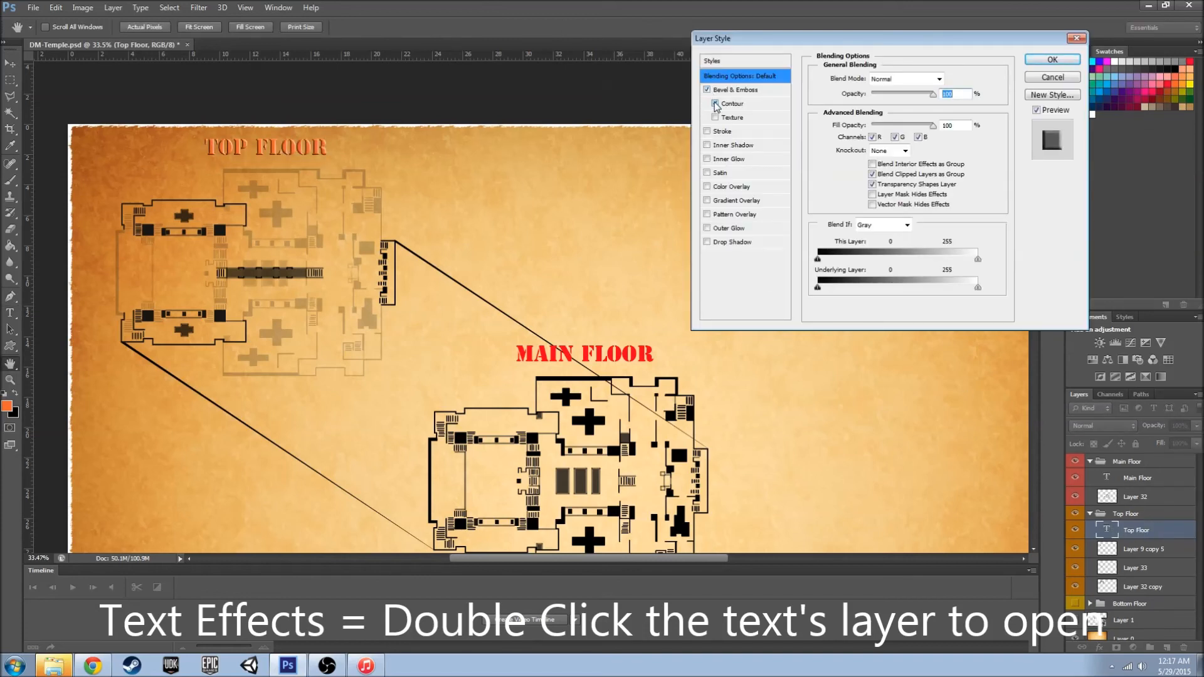
{"action": "left_click", "coordinate": [716, 117]}
{"action": "left_click", "coordinate": [707, 131]}
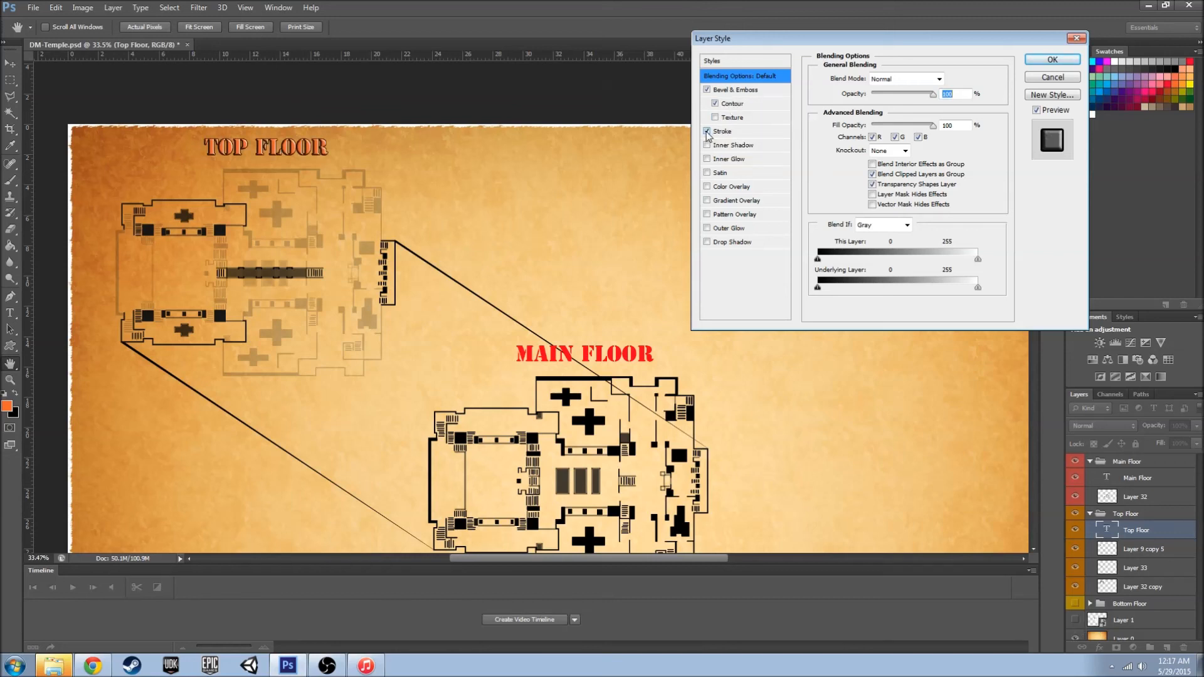
{"action": "left_click", "coordinate": [708, 145]}
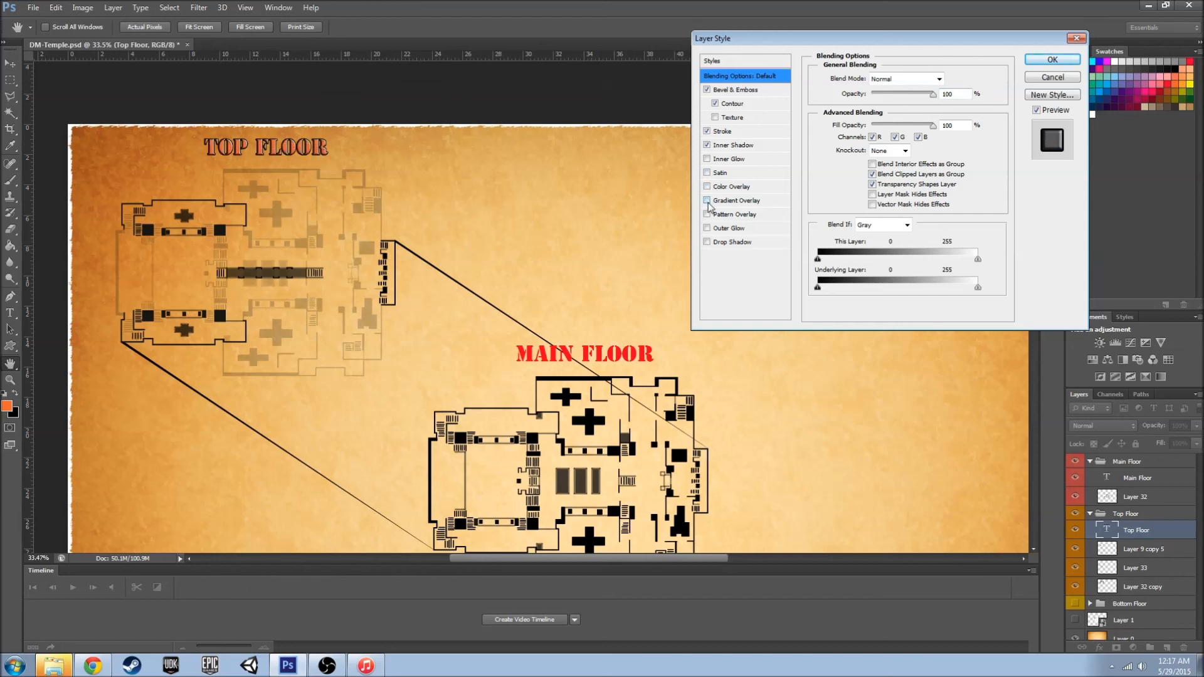
{"action": "left_click", "coordinate": [708, 242]}
{"action": "key", "text": "Return"}
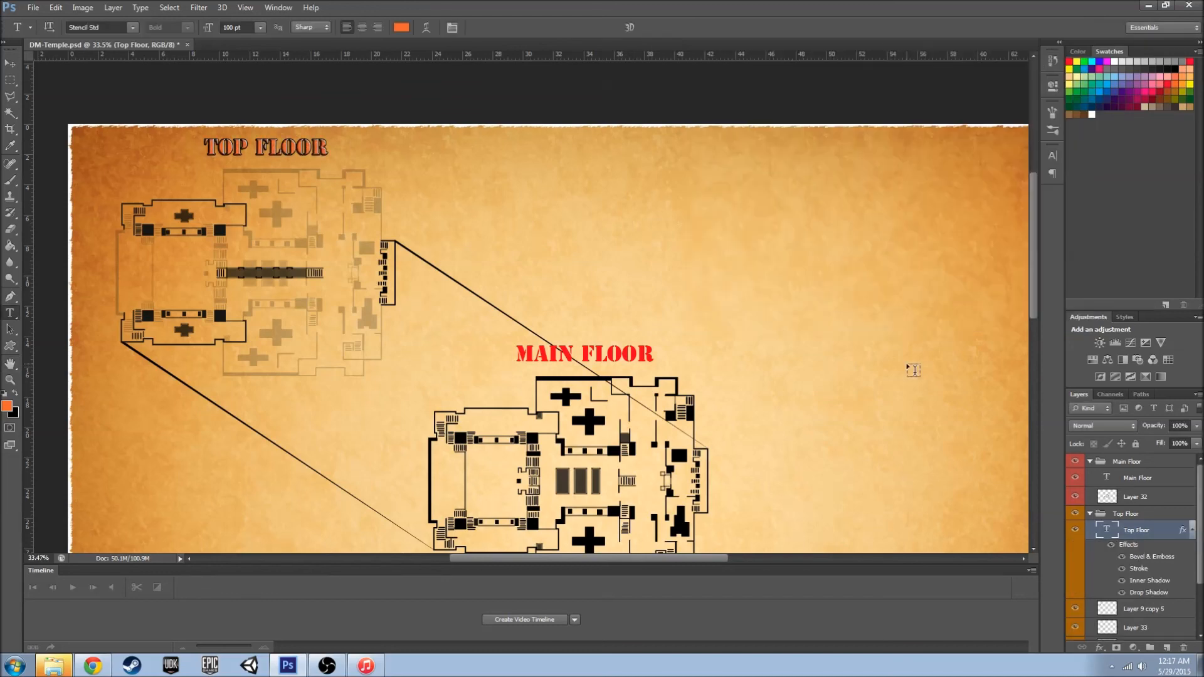
- Give the Main Floor text layer the same Bevel & Emboss with Contour, Stroke, Inner Shadow and Drop Shadow effects
{"action": "double_click", "coordinate": [1150, 486]}
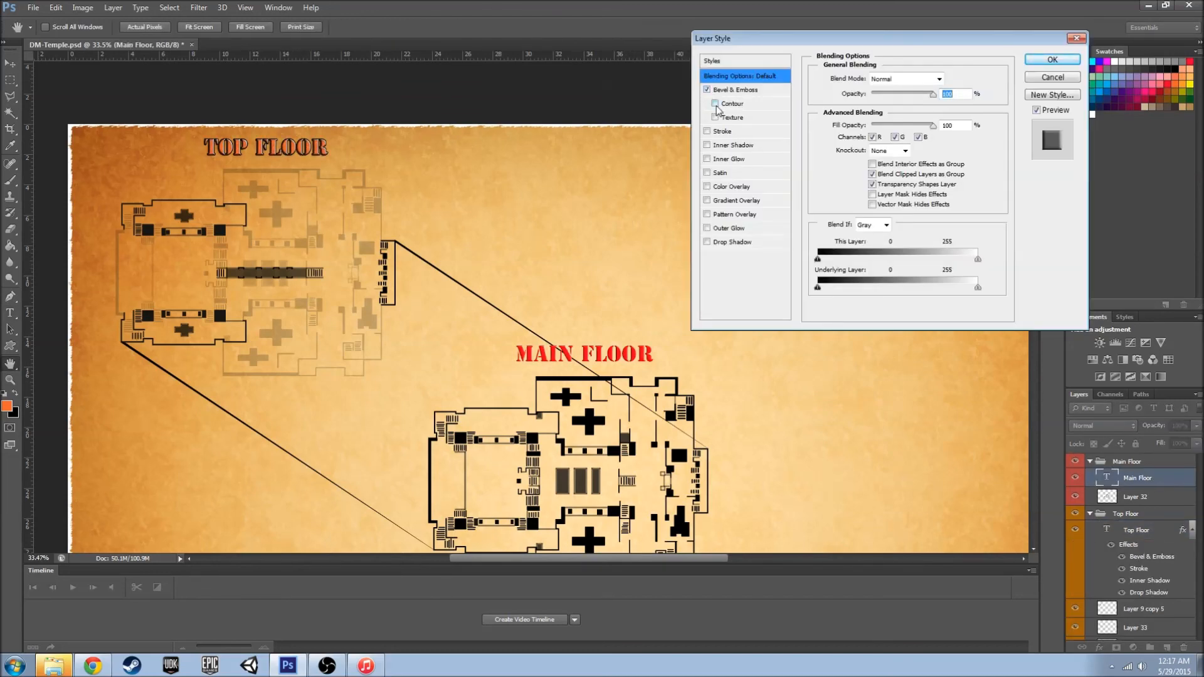
{"action": "left_click", "coordinate": [707, 131]}
{"action": "left_click", "coordinate": [707, 145]}
{"action": "left_click", "coordinate": [720, 243]}
{"action": "left_click", "coordinate": [716, 104]}
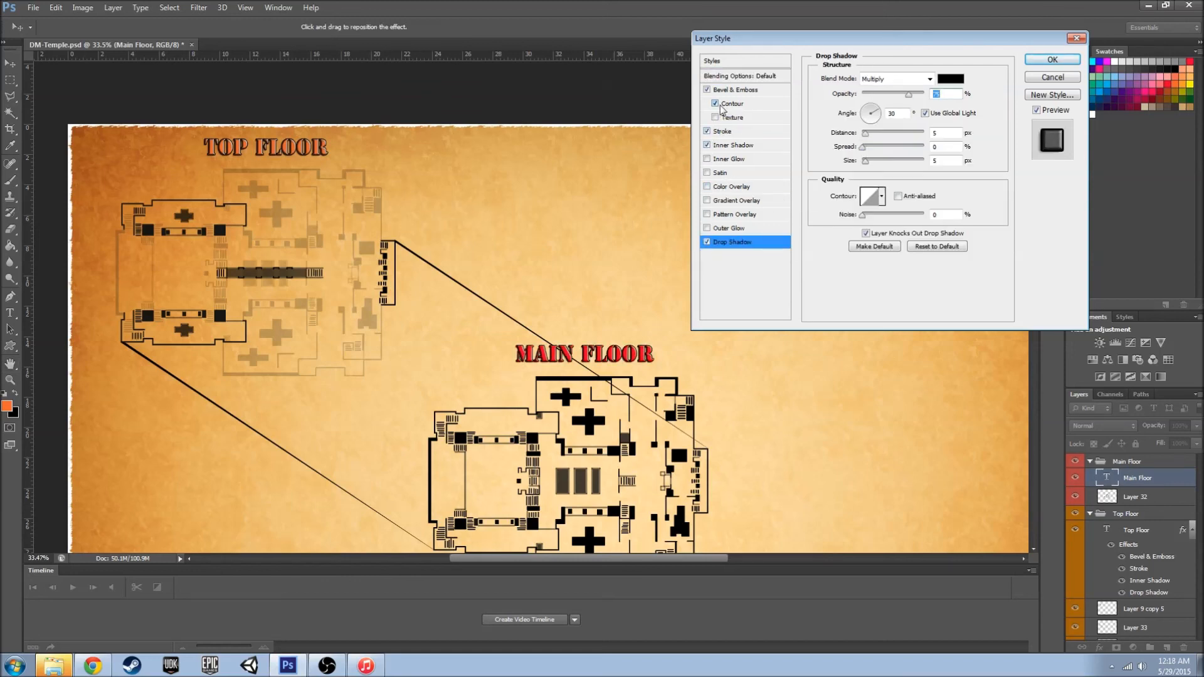
{"action": "left_click", "coordinate": [1039, 64]}
- Shift the TOP FLOOR title slightly left and down so it sits close over the top floor plan
{"action": "left_click", "coordinate": [1151, 592]}
{"action": "key", "text": "v"}
{"action": "left_click_drag", "start_coordinate": [281, 157], "coordinate": [275, 163]}
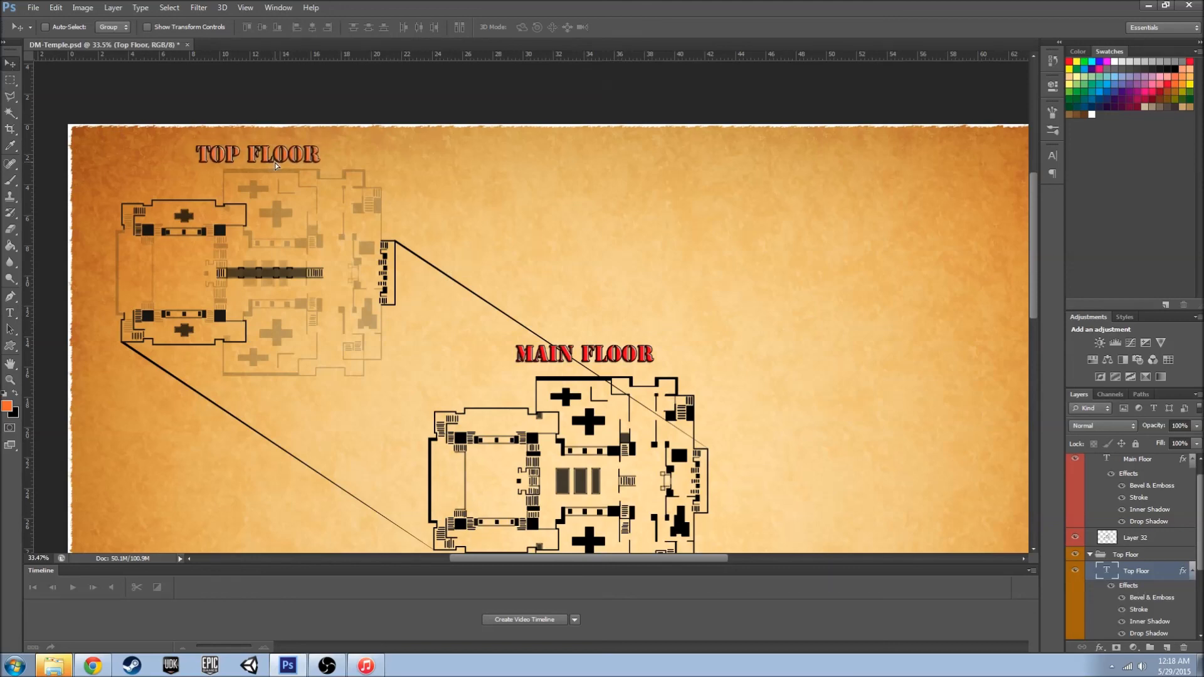
{"action": "scroll", "coordinate": [594, 252], "scroll_direction": "down", "scroll_amount": 1}
{"action": "scroll", "coordinate": [562, 274], "scroll_direction": "down", "scroll_amount": 3}
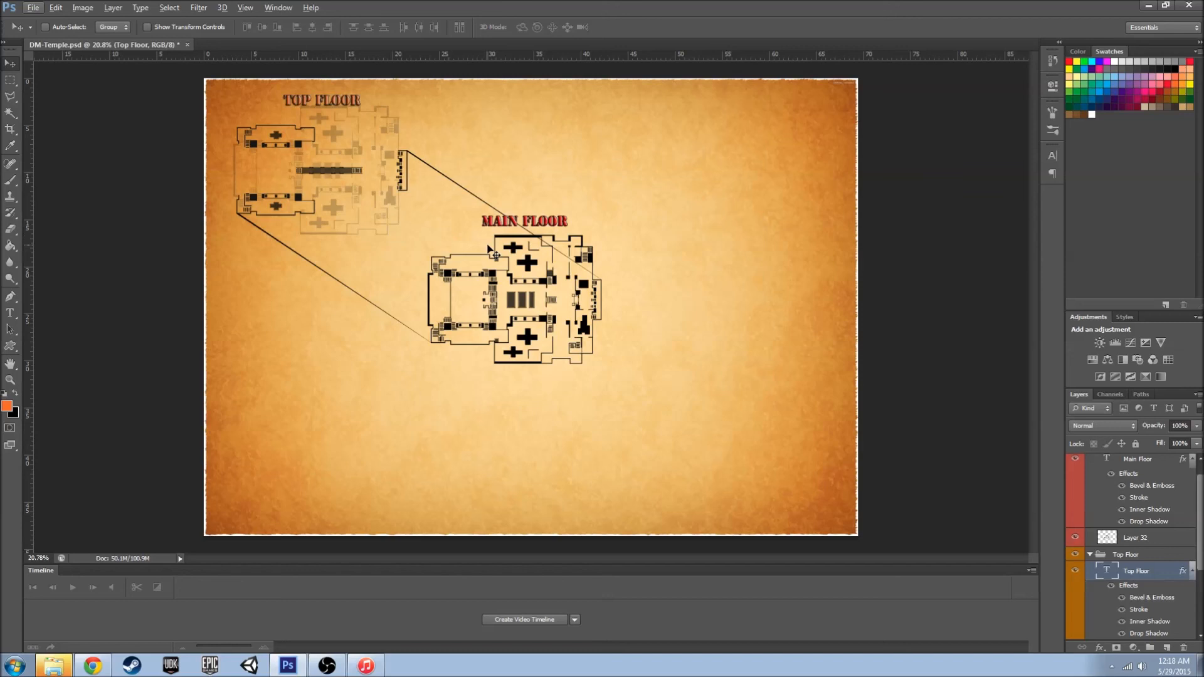
{"action": "key", "text": "Down"}
{"action": "left_click", "coordinate": [438, 243]}
{"action": "key", "text": "shift+Down"}
{"action": "key", "text": "shift+Down"}
{"action": "key", "text": "shift+Down"}
{"action": "key", "text": "shift+Down"}
{"action": "key", "text": "shift+Down"}
{"action": "key", "text": "shift+Down"}
{"action": "key", "text": "shift+Down"}
{"action": "key", "text": "shift+Down"}
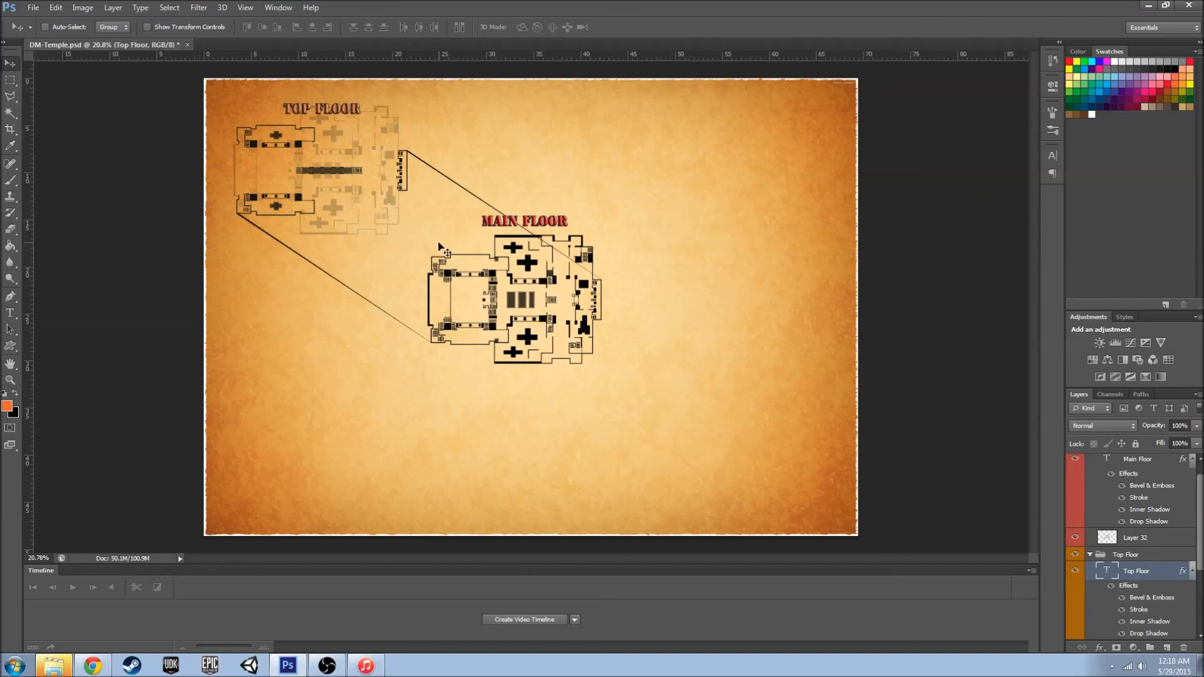
- Collapse the Top Floor group, select Layer 32, and save the map file
{"action": "left_click", "coordinate": [1091, 555]}
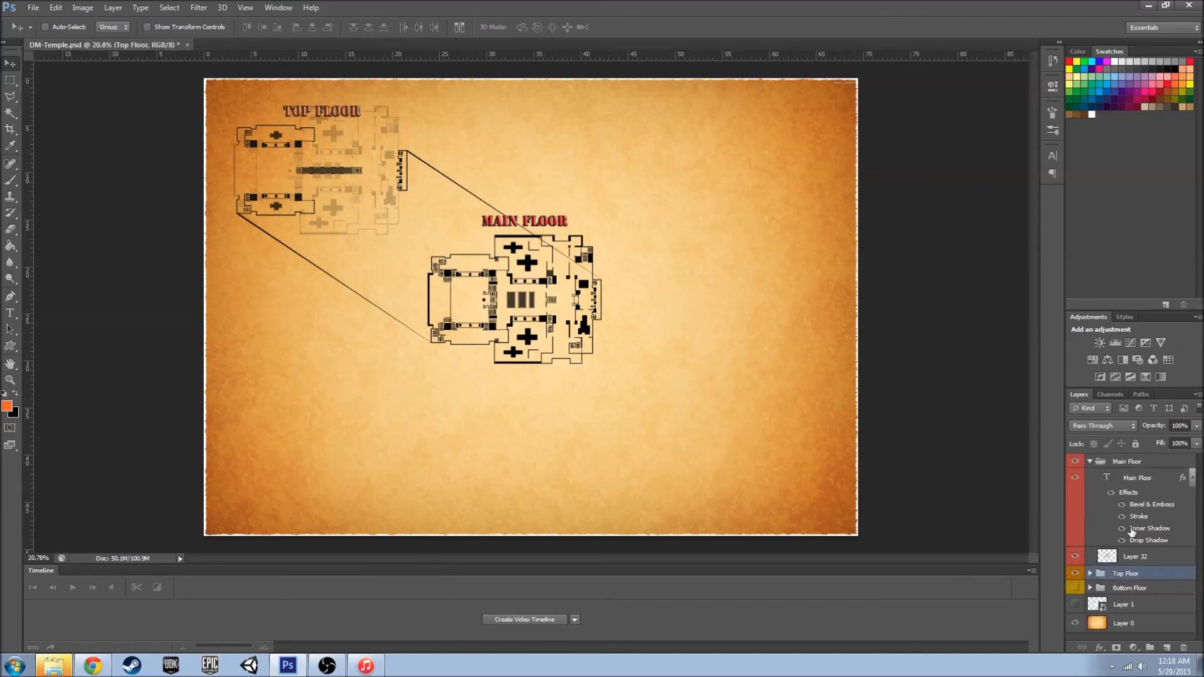
{"action": "left_click", "coordinate": [1135, 556]}
{"action": "left_click", "coordinate": [34, 7]}
{"action": "left_click", "coordinate": [67, 149]}
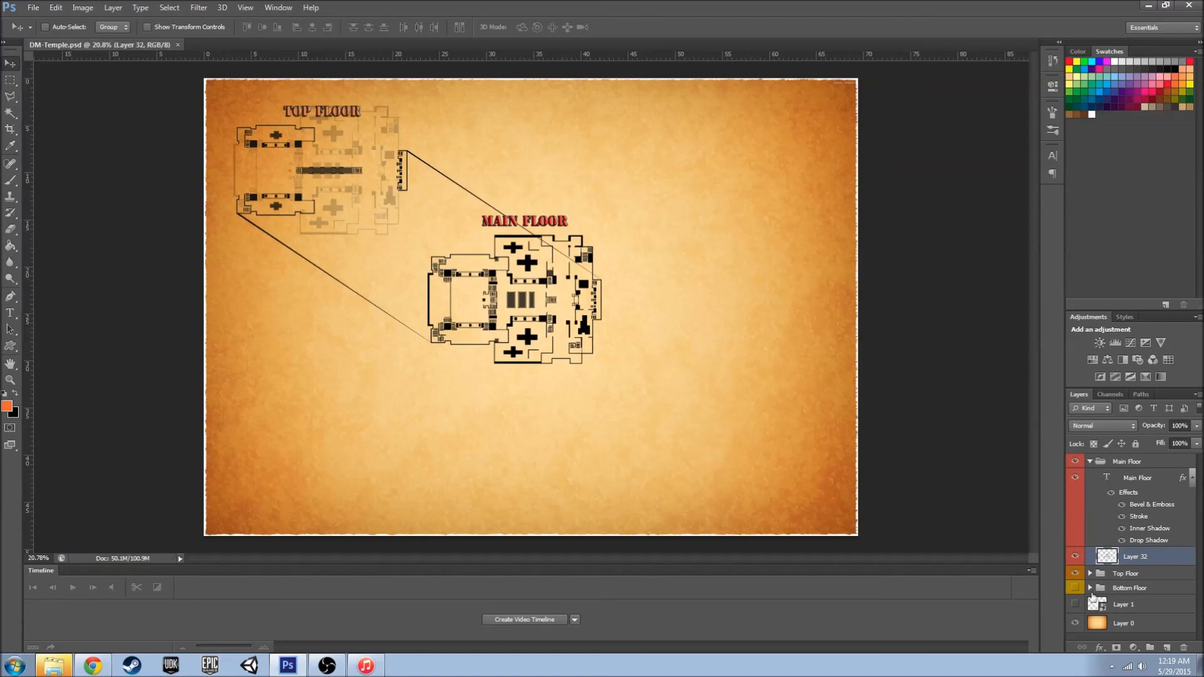
- Make the Bottom Floor group visible, delete Layer 1, and expand the Bottom Floor group
{"action": "left_click", "coordinate": [1075, 587]}
{"action": "left_click_drag", "start_coordinate": [1134, 607], "coordinate": [1183, 647]}
{"action": "left_click", "coordinate": [1090, 588]}
- Try offsetting only Layer 31's bottom floor plan to the lower right of the main floor, and undo the move
{"action": "left_click", "coordinate": [1129, 604]}
{"action": "mouse_move", "coordinate": [523, 303]}
{"action": "left_mouse_down"}
{"action": "mouse_move", "coordinate": [546, 303]}
{"action": "mouse_move", "coordinate": [514, 305]}
{"action": "left_mouse_up"}
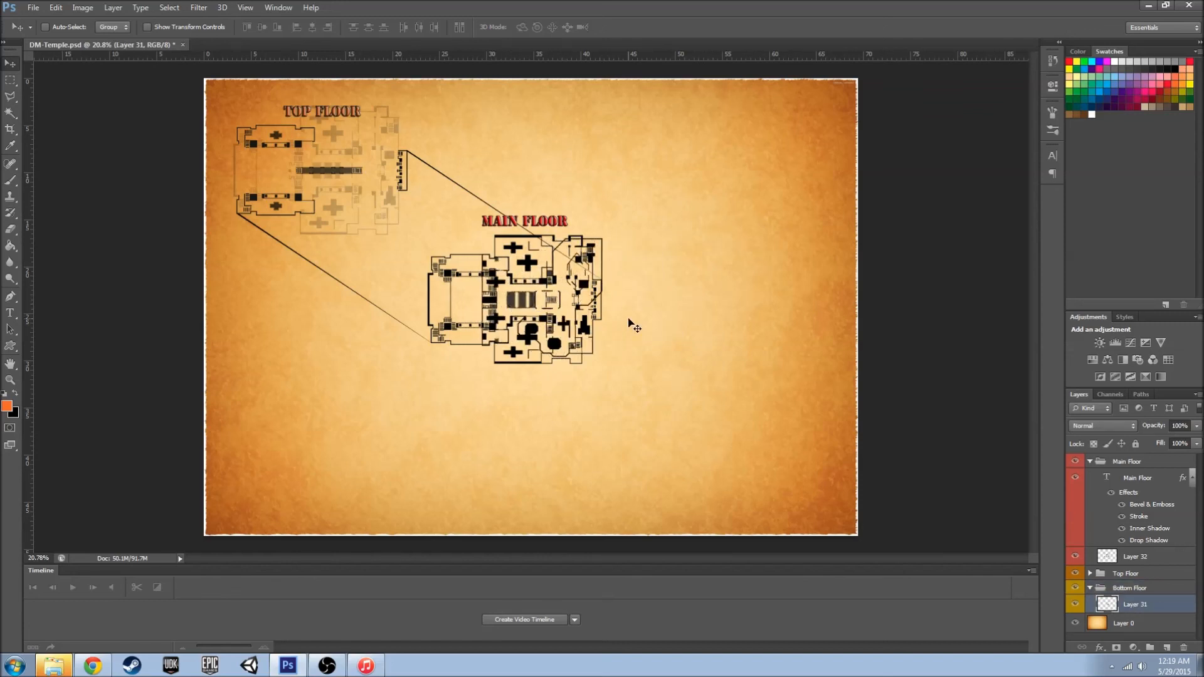
{"action": "left_click_drag", "start_coordinate": [589, 316], "coordinate": [747, 399]}
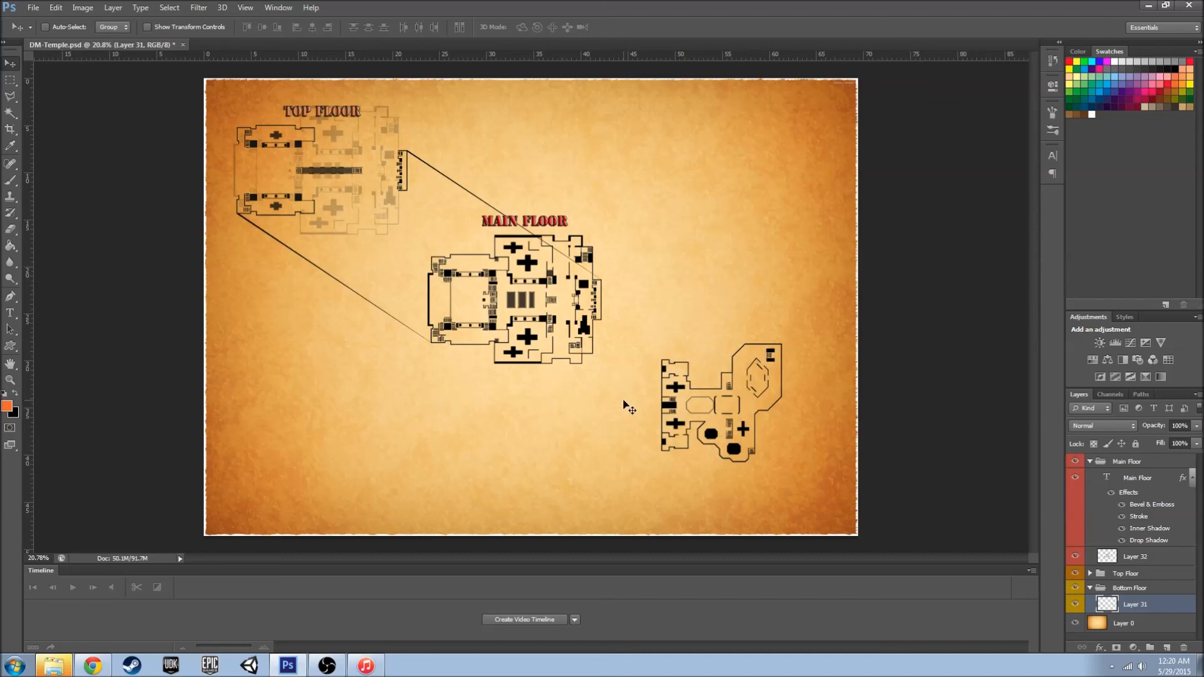
{"action": "key", "text": "ctrl+z"}
{"action": "key", "text": "ctrl+z"}
{"action": "key", "text": "ctrl+alt+z"}
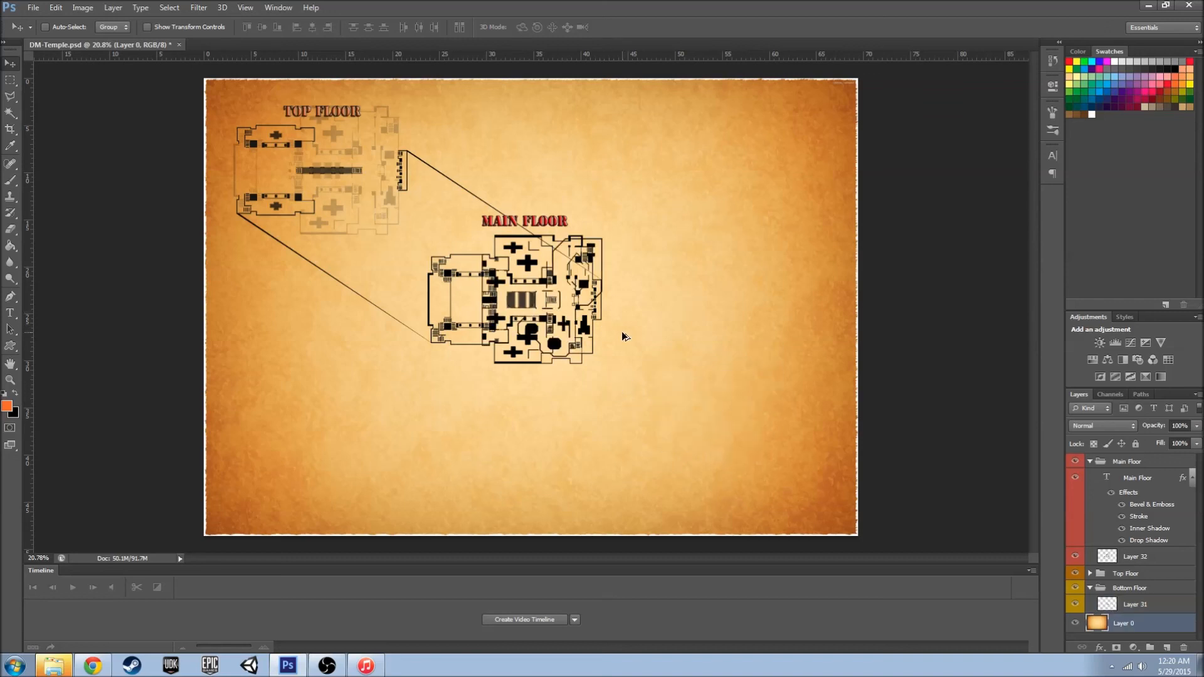
- Duplicate the main floor's Layer 32, place the copy beneath Layer 31 in the Bottom Floor group, and label it yellow
{"action": "left_click", "coordinate": [1164, 605]}
{"action": "scroll", "coordinate": [544, 321], "scroll_direction": "up", "scroll_amount": 6}
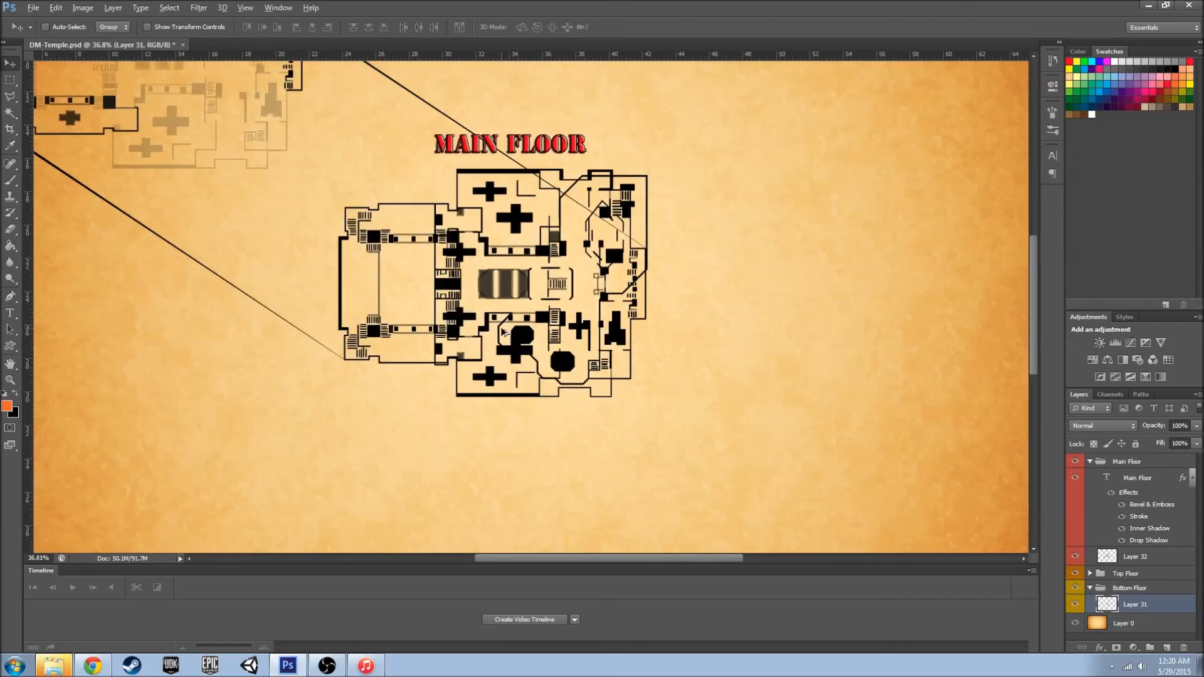
{"action": "right_click", "coordinate": [1157, 555]}
{"action": "left_click", "coordinate": [1079, 113]}
{"action": "key", "text": "Return"}
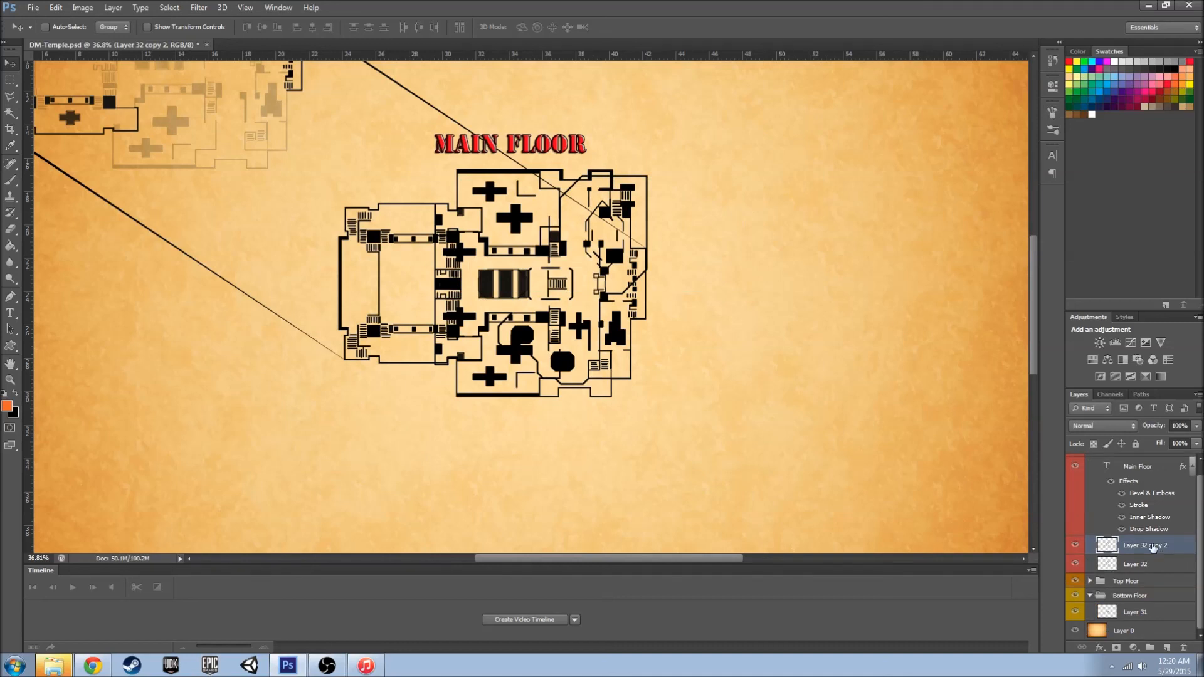
{"action": "left_click_drag", "start_coordinate": [1159, 551], "coordinate": [1158, 598]}
{"action": "right_click", "coordinate": [1074, 613]}
{"action": "left_click", "coordinate": [1085, 551]}
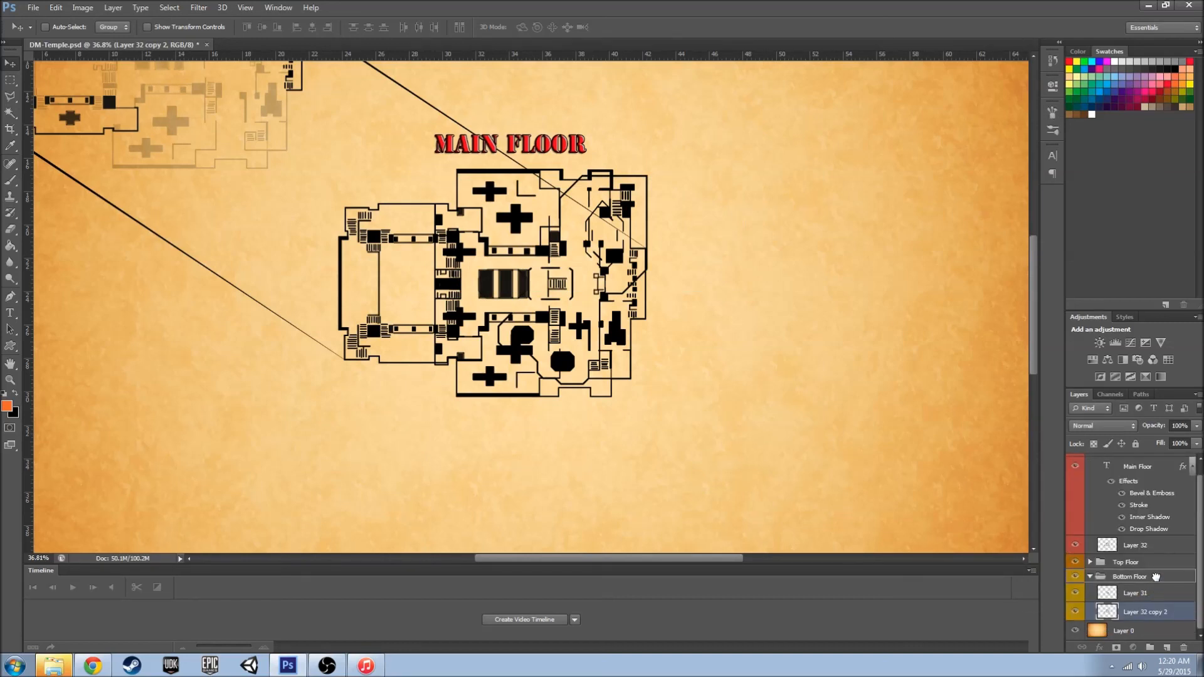
- Set the opacity of Layer 32 copy 2 in the Bottom Floor group to 30%
{"action": "scroll", "coordinate": [1132, 502], "scroll_direction": "up", "scroll_amount": 1}
{"action": "left_click", "coordinate": [1110, 573]}
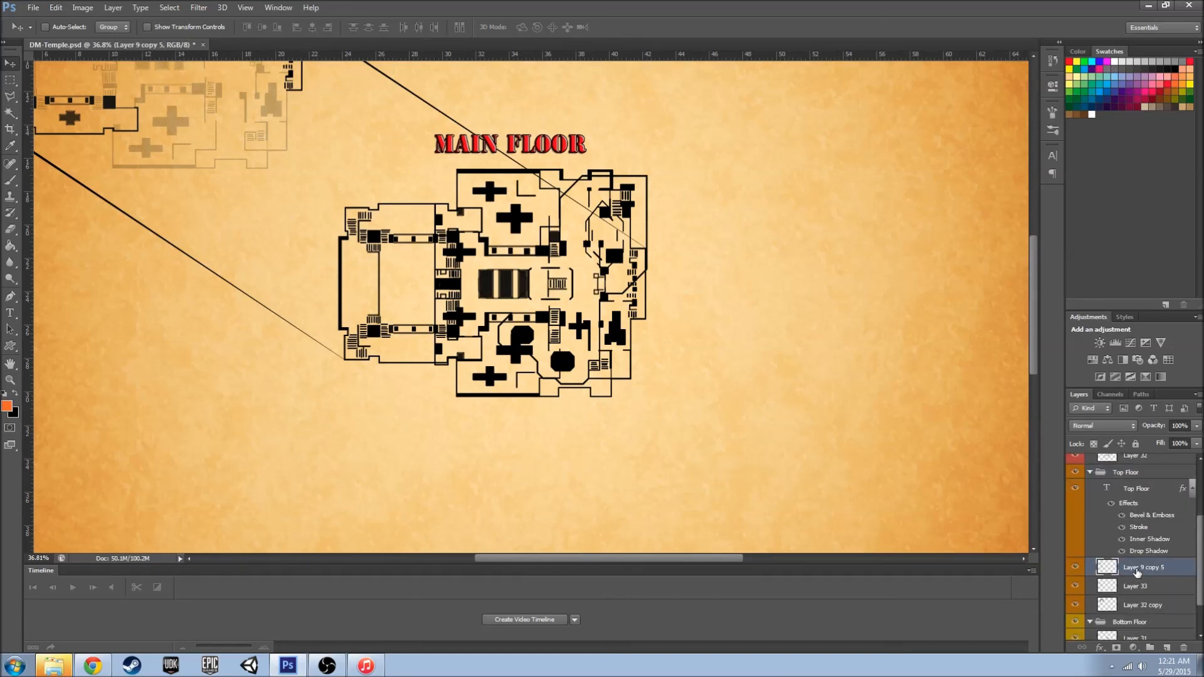
{"action": "scroll", "coordinate": [1115, 542], "scroll_direction": "down", "scroll_amount": 1}
{"action": "left_click", "coordinate": [1154, 612]}
{"action": "type", "text": "30"}
{"action": "key", "text": "Return"}
- Move Layer 31 and Layer 32 copy 2 together to the lower right of the main floor plan
{"action": "left_click_drag", "start_coordinate": [730, 559], "coordinate": [747, 559]}
{"action": "left_click", "coordinate": [1143, 596]}
{"action": "left_click", "coordinate": [1143, 612], "text": "shift"}
{"action": "left_click_drag", "start_coordinate": [428, 286], "coordinate": [808, 333]}
{"action": "scroll", "coordinate": [696, 398], "scroll_direction": "down", "scroll_amount": 4}
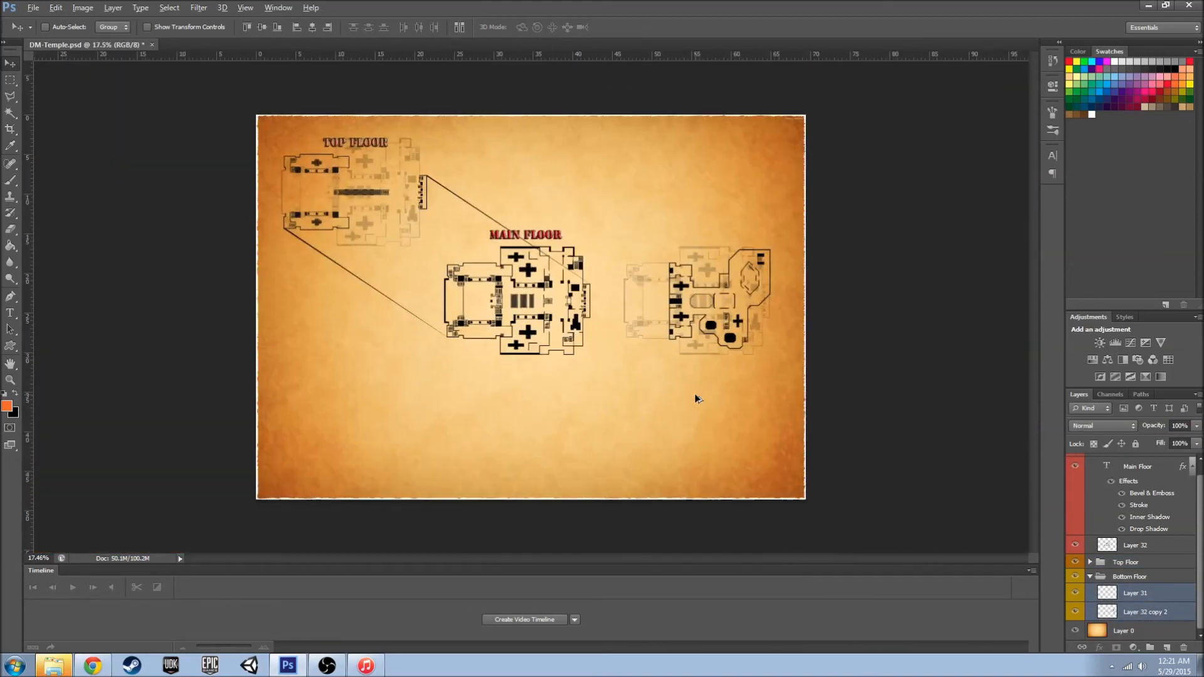
{"action": "left_click_drag", "start_coordinate": [714, 315], "coordinate": [696, 410]}
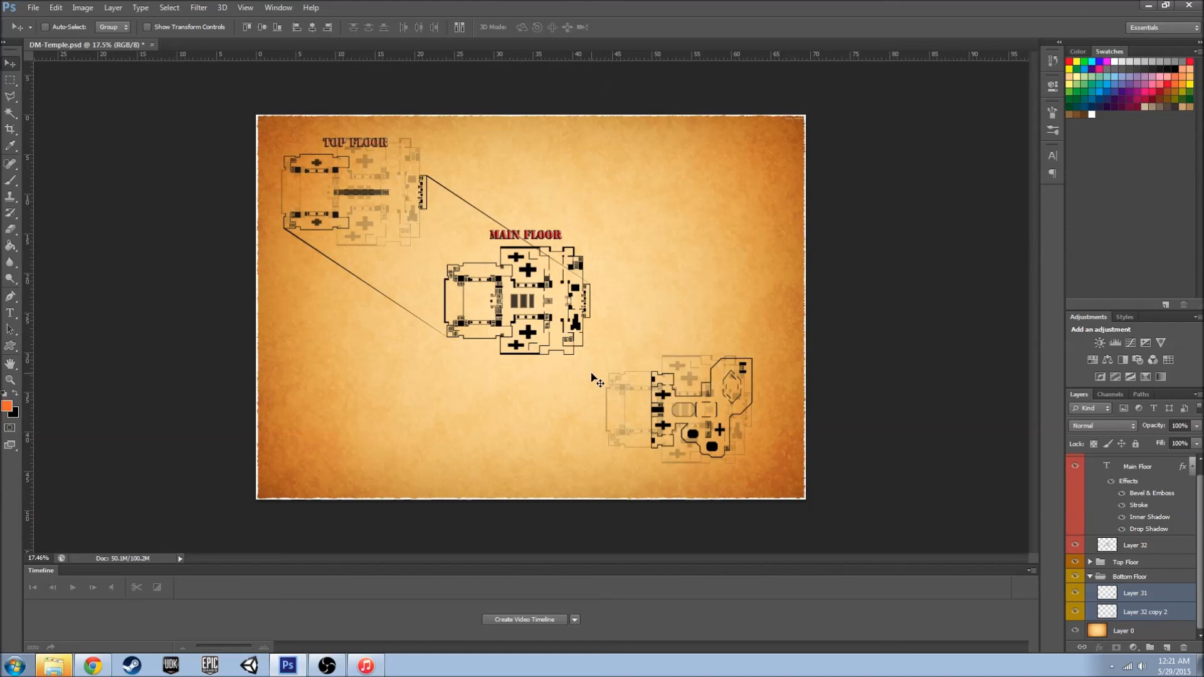
- Create a new empty layer above Layer 31 in the Bottom Floor group
{"action": "left_click", "coordinate": [1104, 595]}
{"action": "scroll", "coordinate": [1162, 564], "scroll_direction": "up", "scroll_amount": 1}
{"action": "left_click", "coordinate": [1091, 576]}
{"action": "scroll", "coordinate": [1161, 598], "scroll_direction": "down", "scroll_amount": 3}
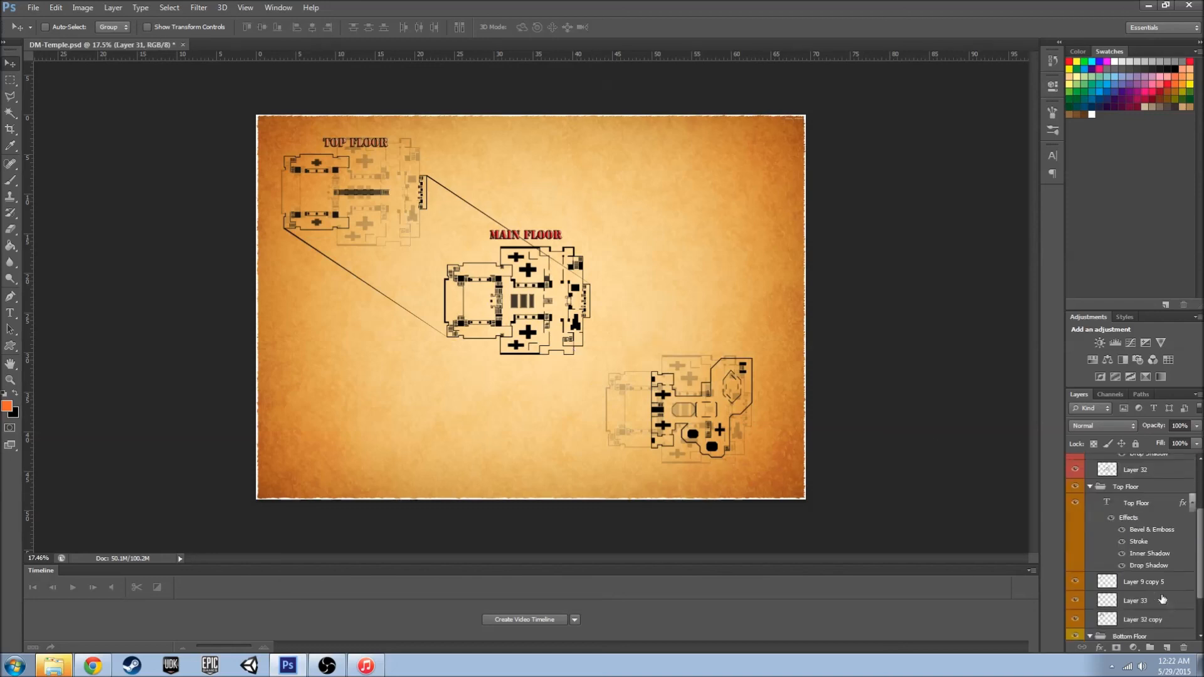
{"action": "left_click", "coordinate": [1143, 559]}
{"action": "scroll", "coordinate": [1143, 558], "scroll_direction": "up", "scroll_amount": 3}
{"action": "left_click", "coordinate": [1091, 576]}
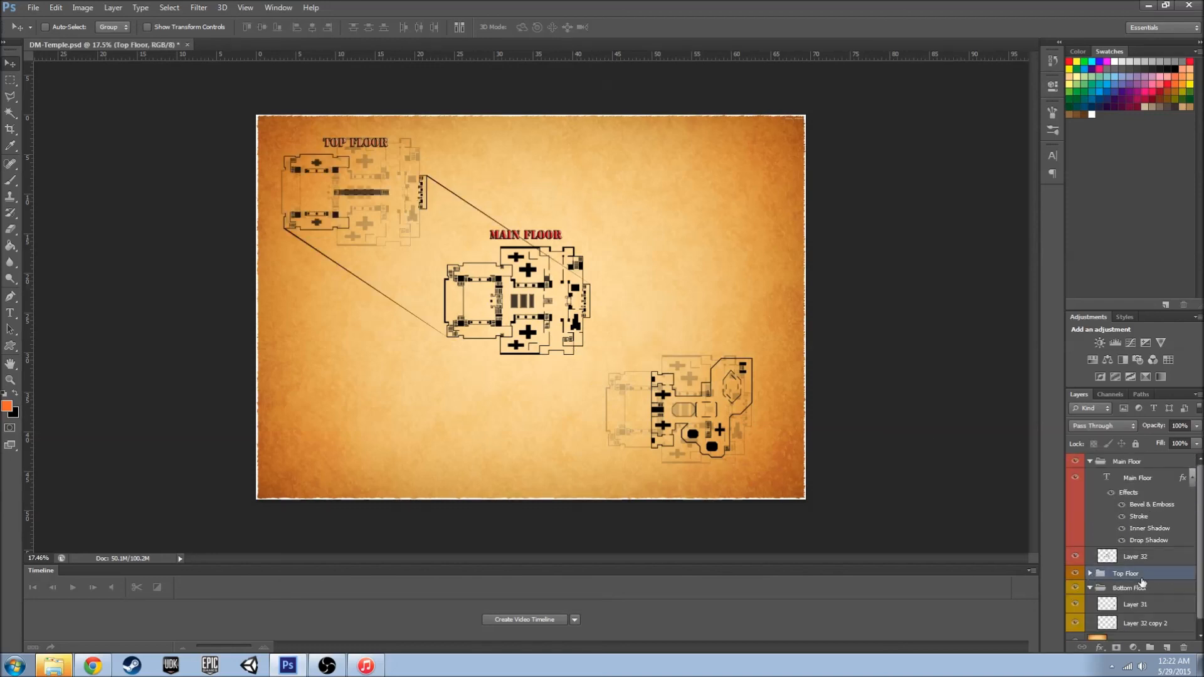
{"action": "left_click", "coordinate": [1148, 597]}
{"action": "left_click", "coordinate": [1167, 648]}
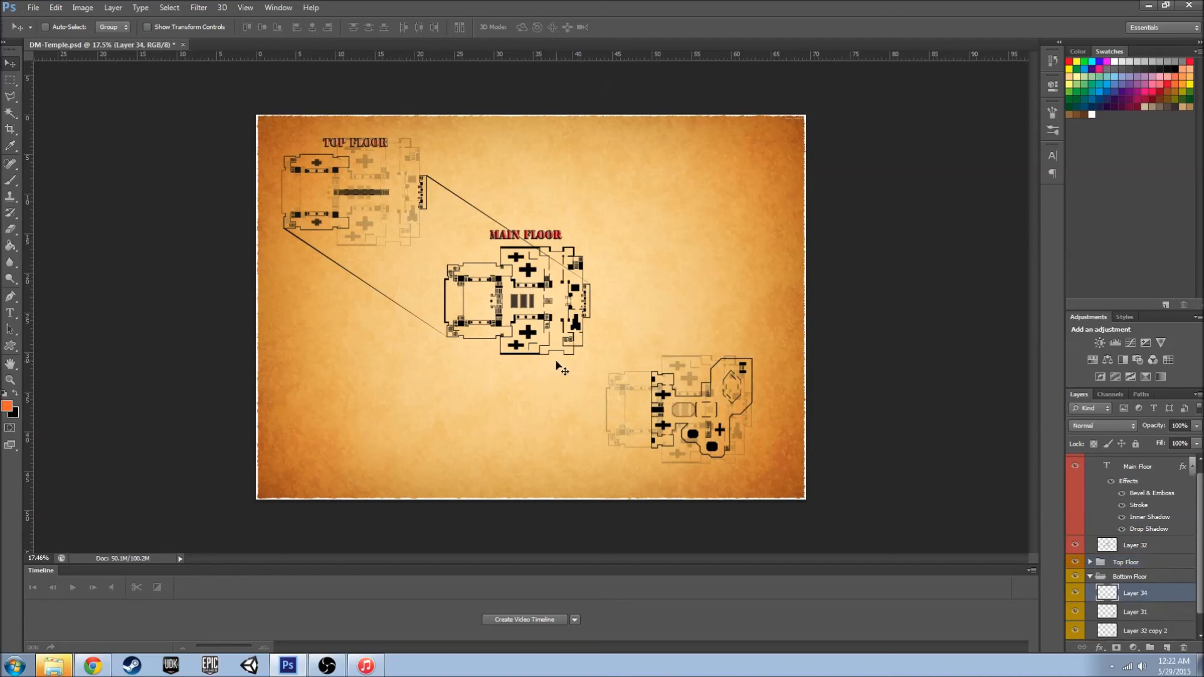
{"action": "scroll", "coordinate": [609, 329], "scroll_direction": "up", "scroll_amount": 4}
{"action": "scroll", "coordinate": [843, 369], "scroll_direction": "up", "scroll_amount": 1}
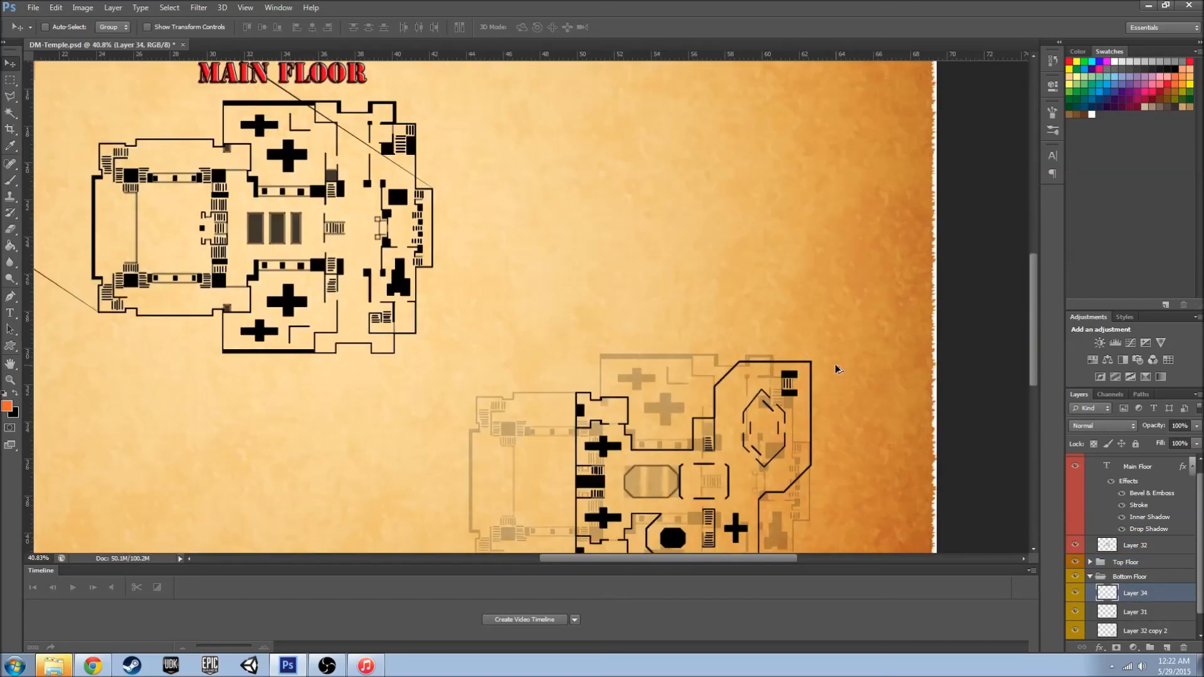
{"action": "scroll", "coordinate": [835, 369], "scroll_direction": "up", "scroll_amount": 1}
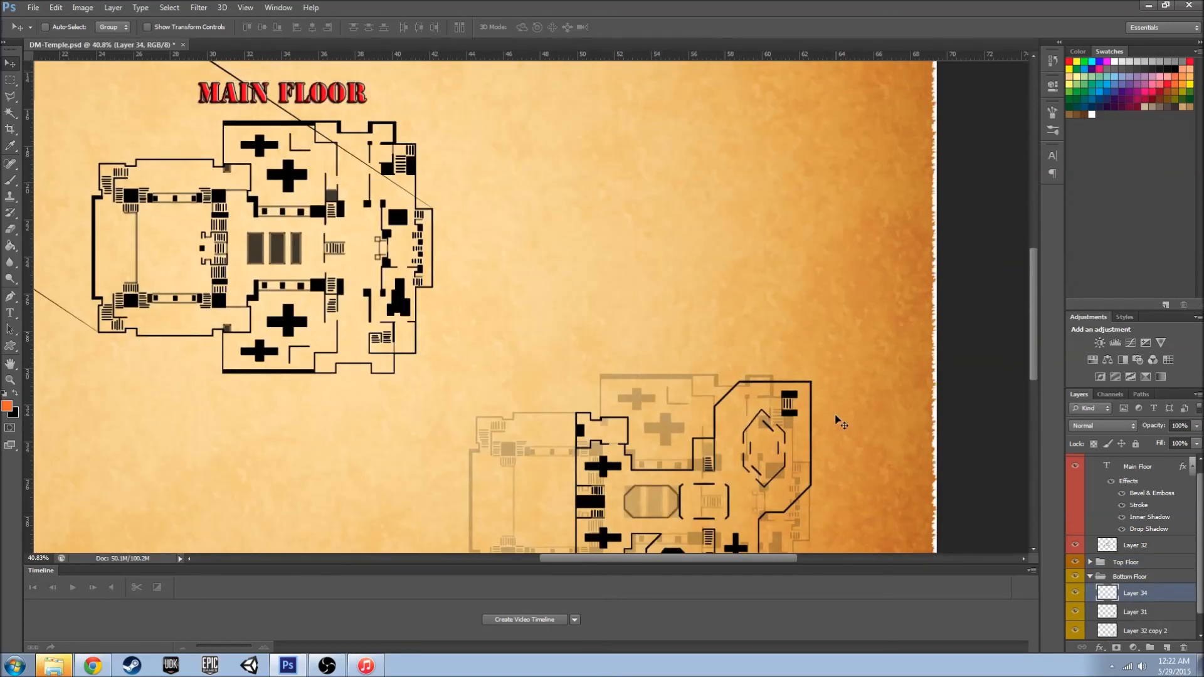
{"action": "scroll", "coordinate": [826, 406], "scroll_direction": "down", "scroll_amount": 3}
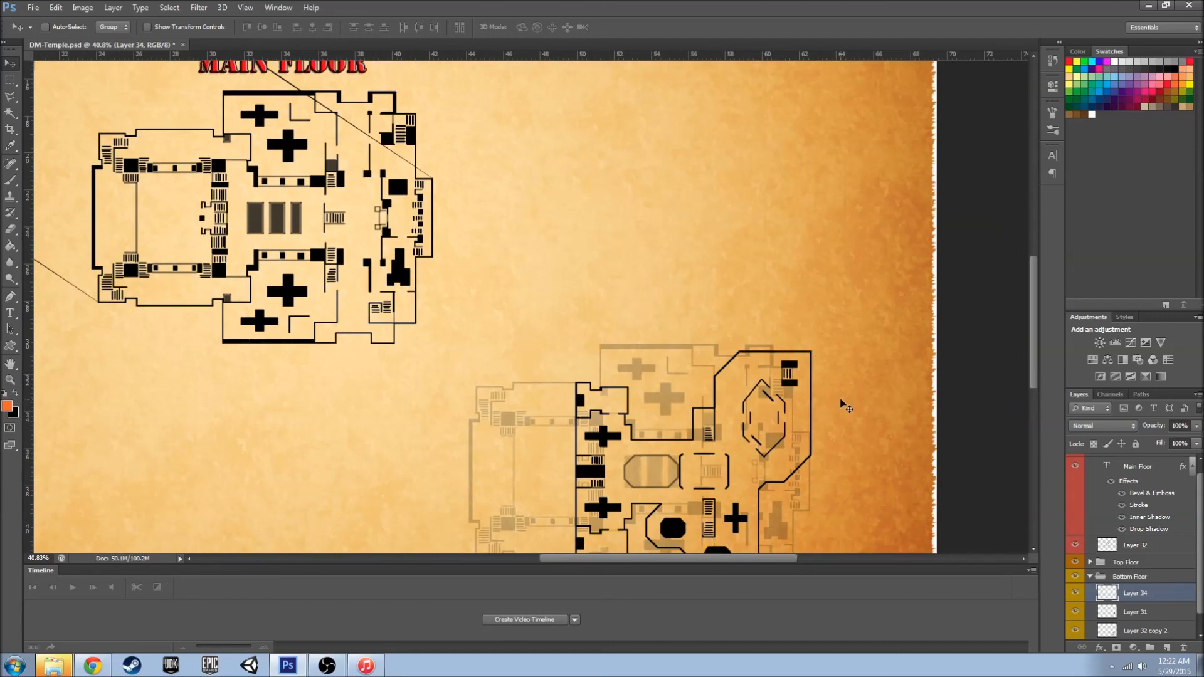
{"action": "scroll", "coordinate": [847, 407], "scroll_direction": "down", "scroll_amount": 5}
{"action": "scroll", "coordinate": [847, 401], "scroll_direction": "down", "scroll_amount": 3}
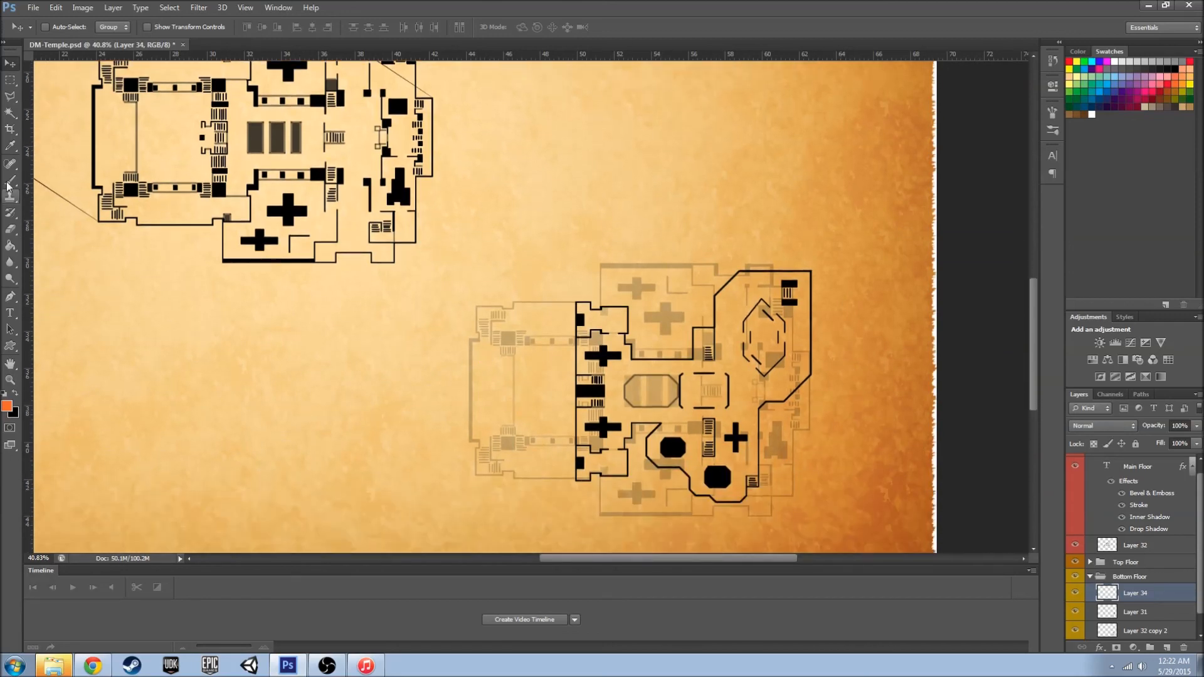
{"action": "key", "text": "l"}
{"action": "scroll", "coordinate": [559, 500], "scroll_direction": "down", "scroll_amount": 5}
{"action": "scroll", "coordinate": [596, 471], "scroll_direction": "up", "scroll_amount": 10}
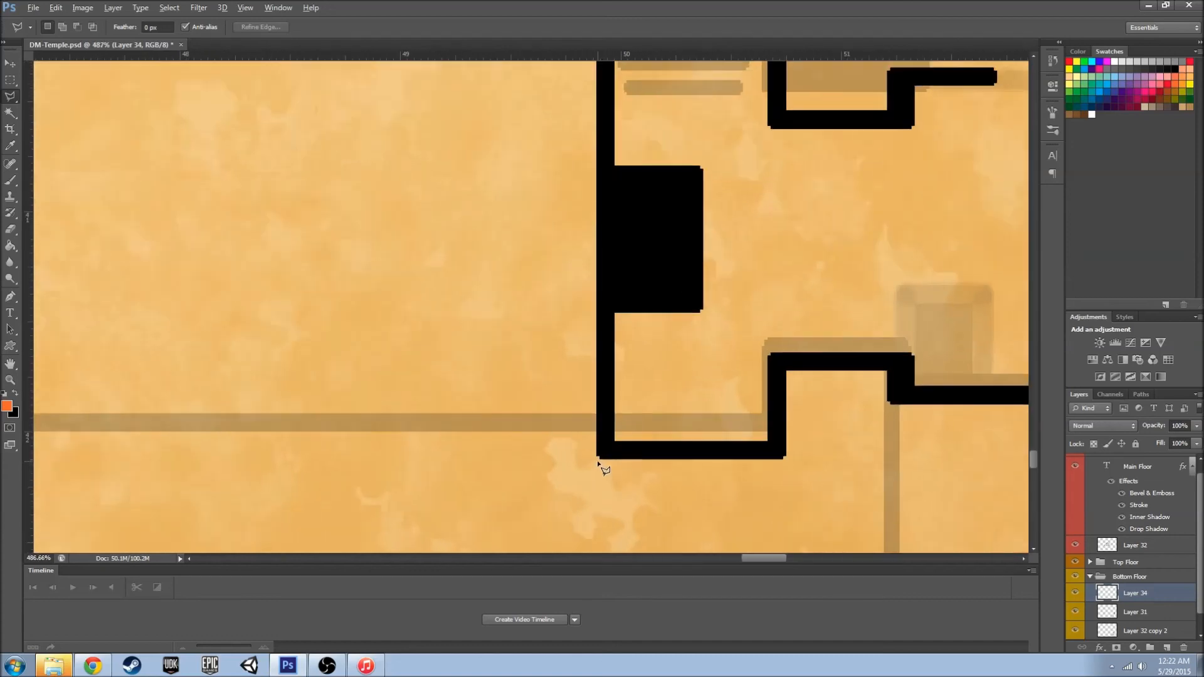
{"action": "left_click", "coordinate": [615, 443]}
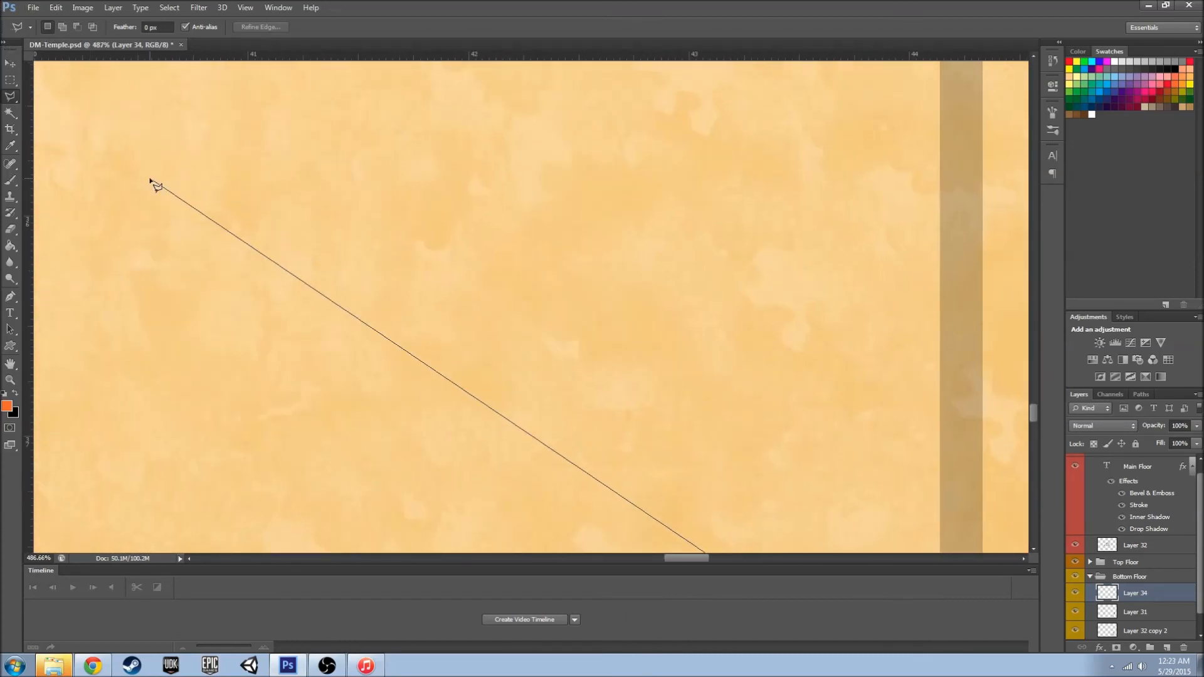
{"action": "scroll", "coordinate": [113, 269], "scroll_direction": "down", "scroll_amount": 8}
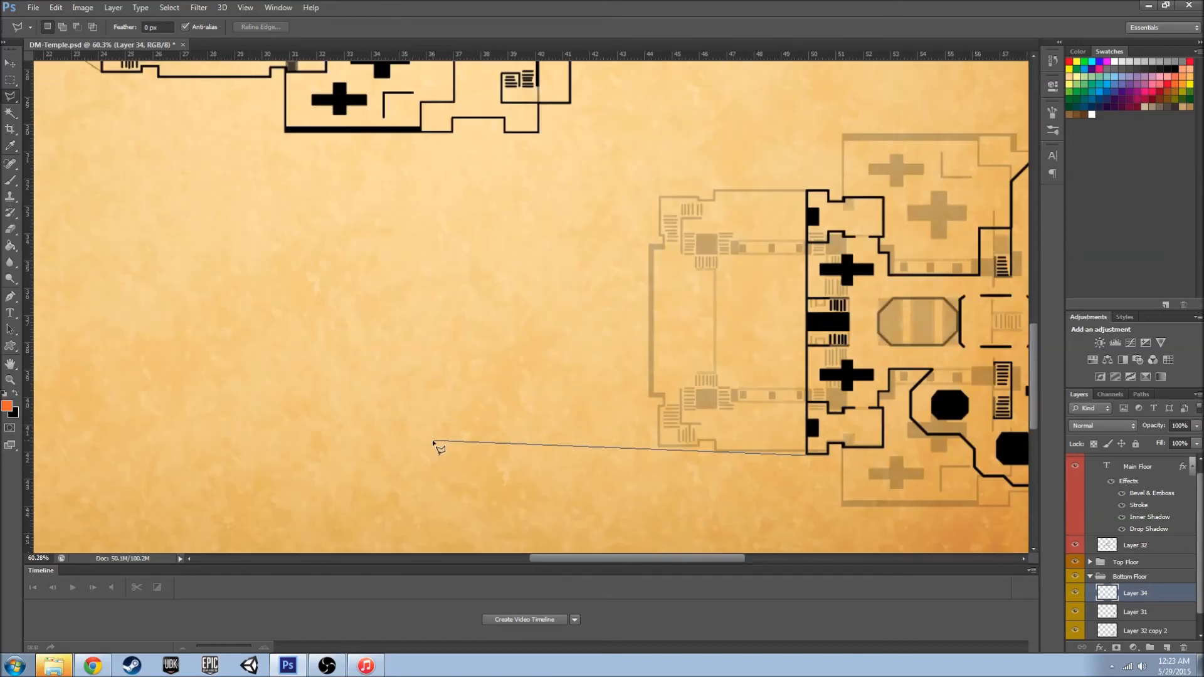
{"action": "scroll", "coordinate": [433, 443], "scroll_direction": "up", "scroll_amount": 5}
{"action": "scroll", "coordinate": [795, 518], "scroll_direction": "down", "scroll_amount": 1}
{"action": "key", "text": "Escape"}
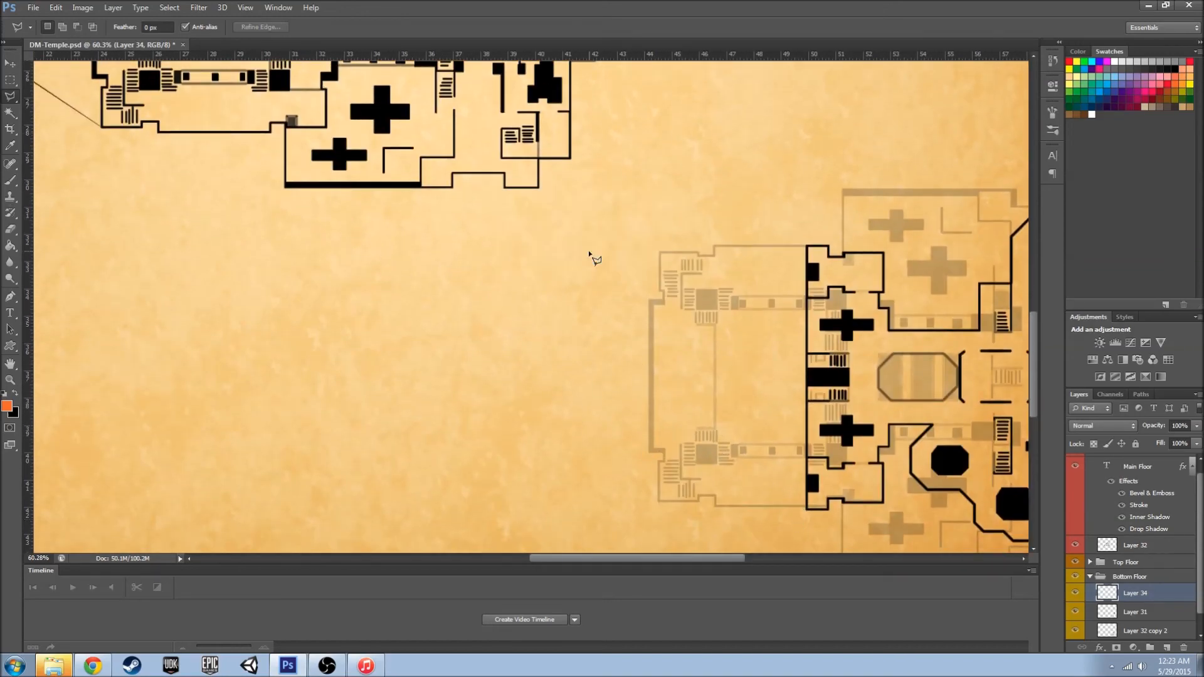
- Select a thin wedge with the Polygonal Lasso from the bottom floor's lower wall notch to the matching corner of the main floor
{"action": "scroll", "coordinate": [713, 438], "scroll_direction": "up", "scroll_amount": 5}
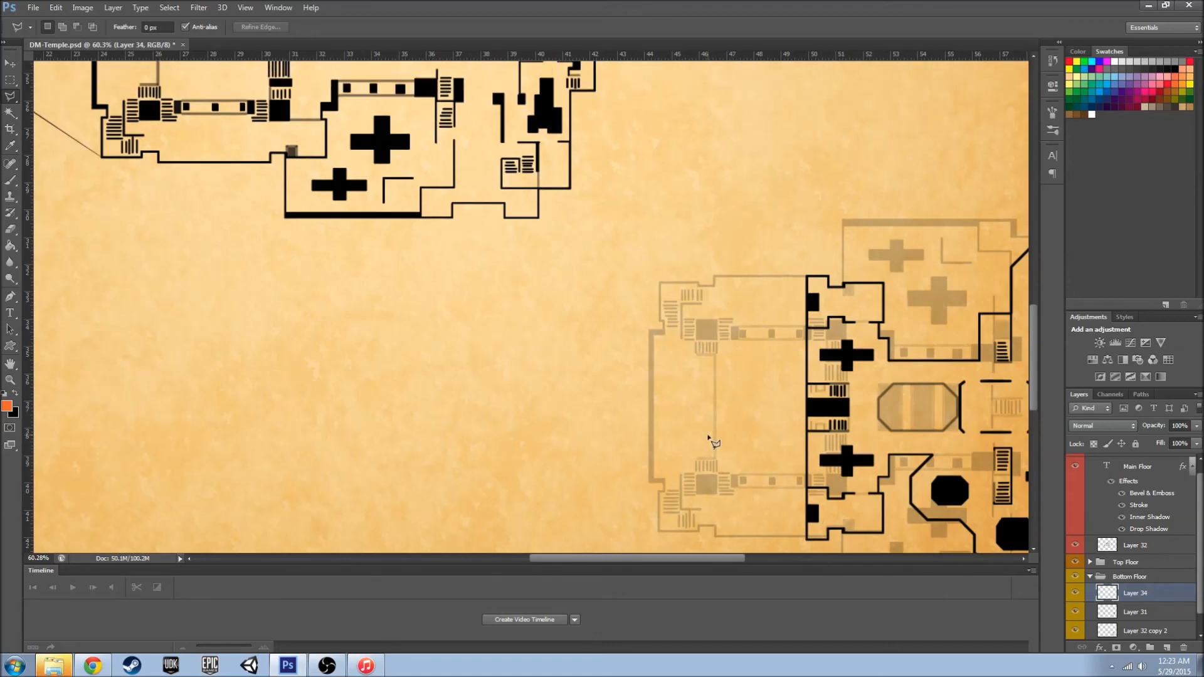
{"action": "scroll", "coordinate": [711, 436], "scroll_direction": "down", "scroll_amount": 6}
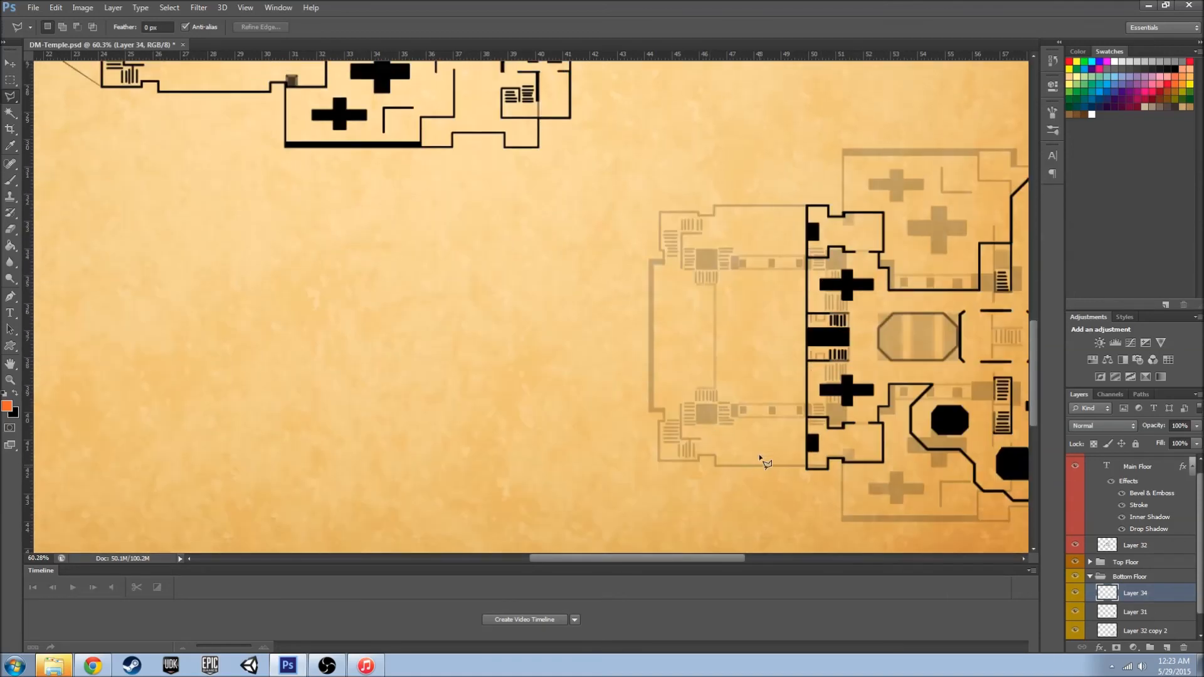
{"action": "scroll", "coordinate": [829, 500], "scroll_direction": "up", "scroll_amount": 1}
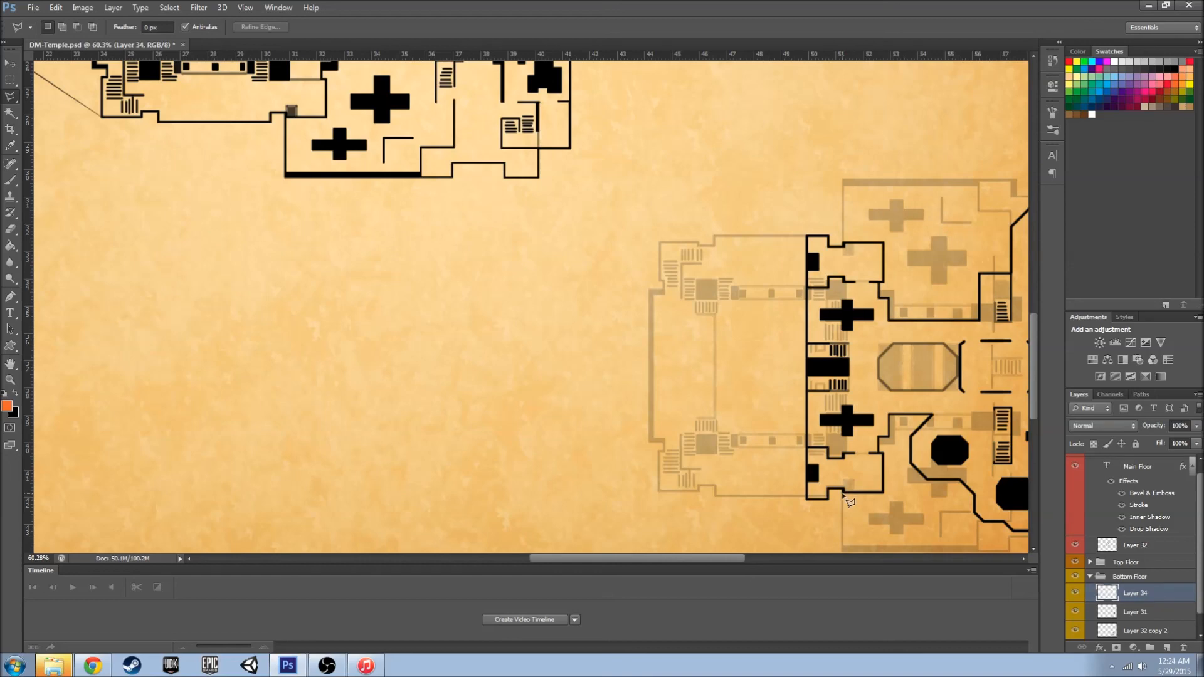
{"action": "scroll", "coordinate": [869, 509], "scroll_direction": "up", "scroll_amount": 6}
{"action": "left_click", "coordinate": [855, 510]}
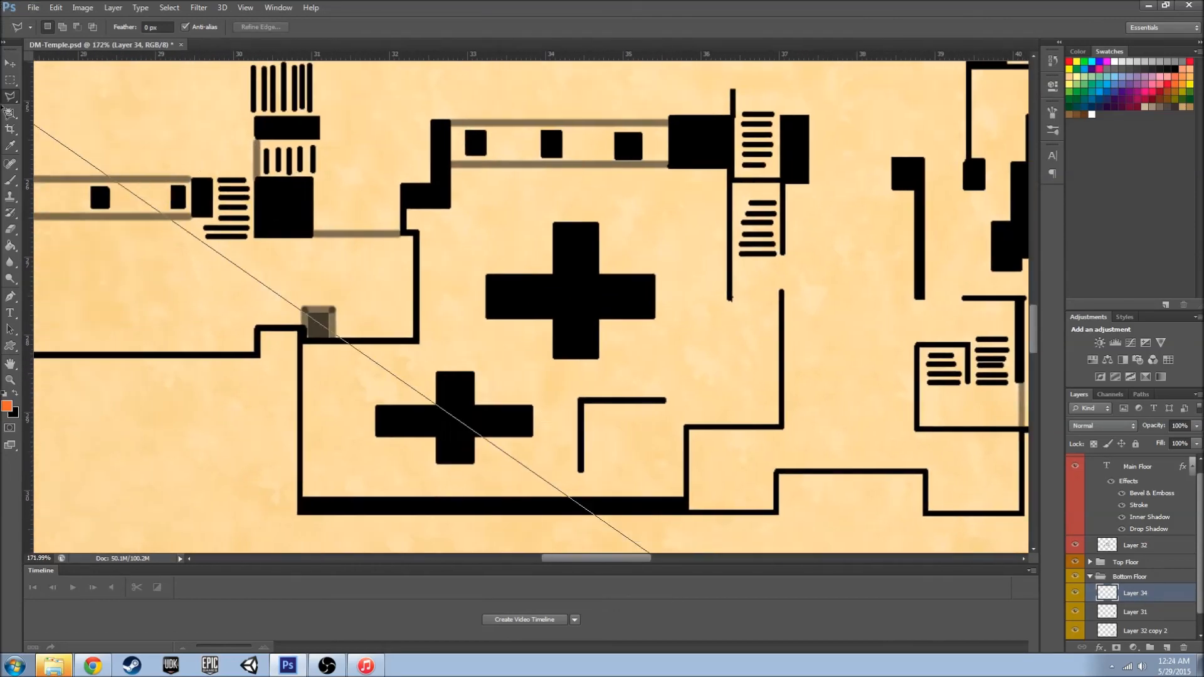
{"action": "left_click", "coordinate": [328, 343]}
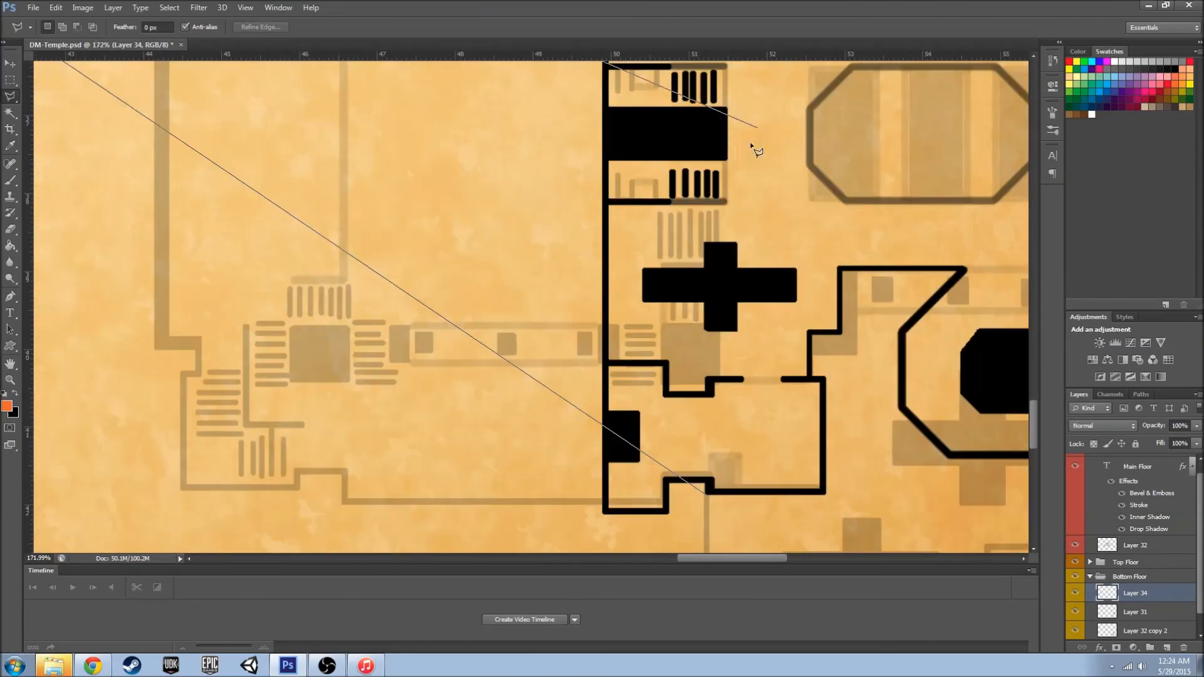
{"action": "left_click", "coordinate": [707, 496]}
{"action": "scroll", "coordinate": [369, 425], "scroll_direction": "down", "scroll_amount": 15}
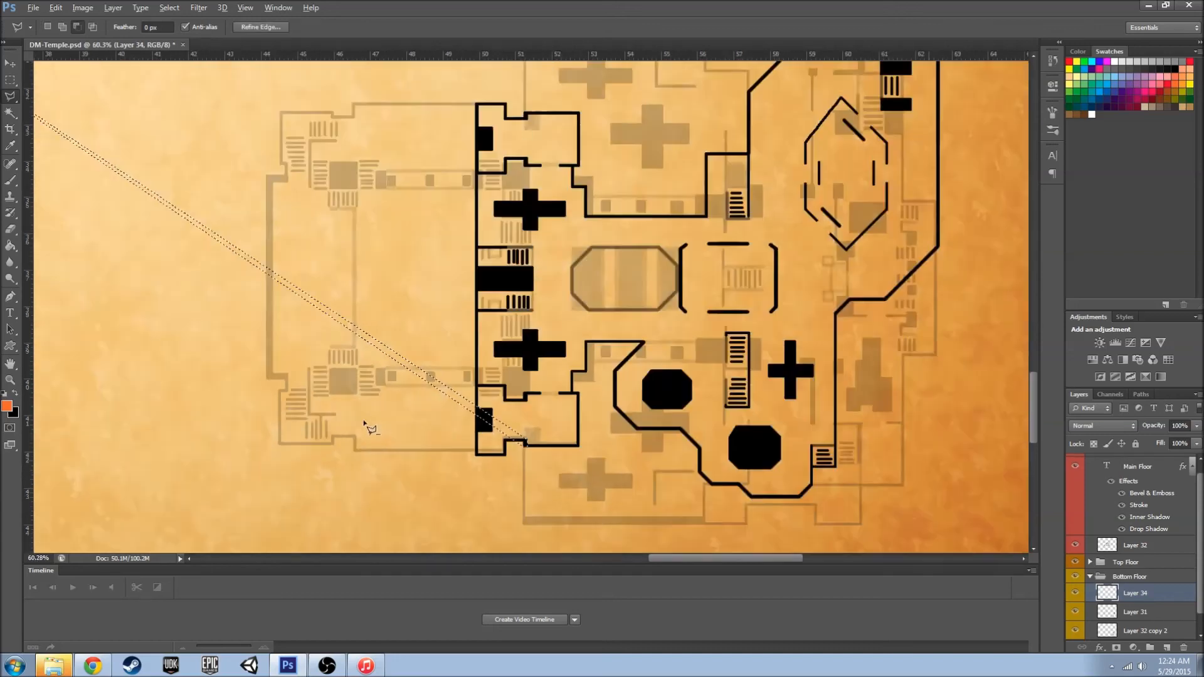
- Paint the wedge selection black on Layer 34, deselect it, and move Layer 34 beneath Layer 32 copy 2
{"action": "scroll", "coordinate": [611, 423], "scroll_direction": "up", "scroll_amount": 1}
{"action": "key", "text": "b"}
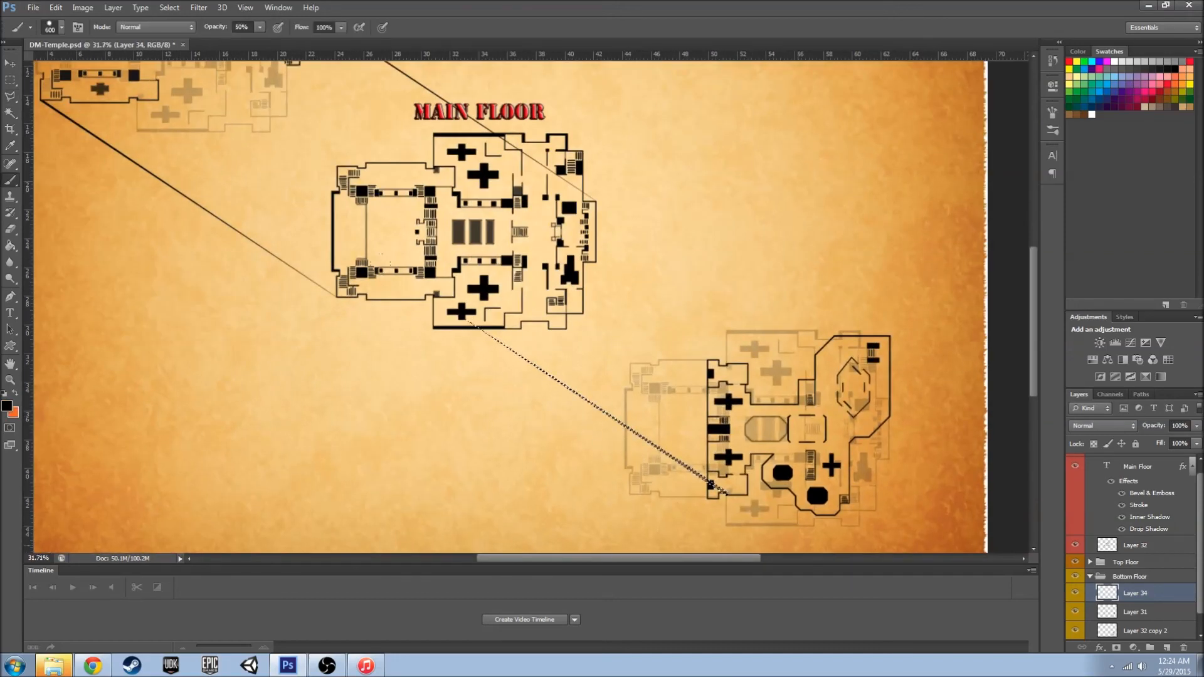
{"action": "key", "text": "x"}
{"action": "key", "text": "l"}
{"action": "key", "text": "ctrl+d"}
{"action": "left_click_drag", "start_coordinate": [1135, 596], "coordinate": [1134, 612]}
- Select a thin wedge from the bottom floor's upper stairs to the matching stairs in the main floor's upper corner
{"action": "scroll", "coordinate": [1143, 580], "scroll_direction": "down", "scroll_amount": 1}
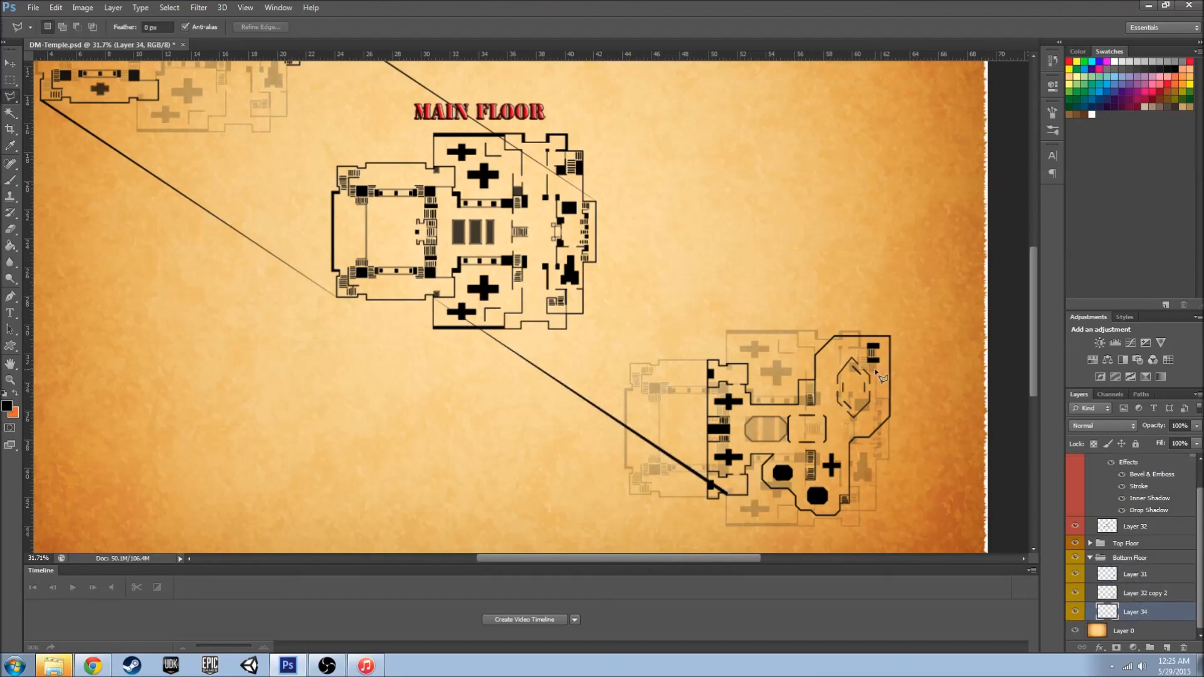
{"action": "scroll", "coordinate": [904, 357], "scroll_direction": "up", "scroll_amount": 1}
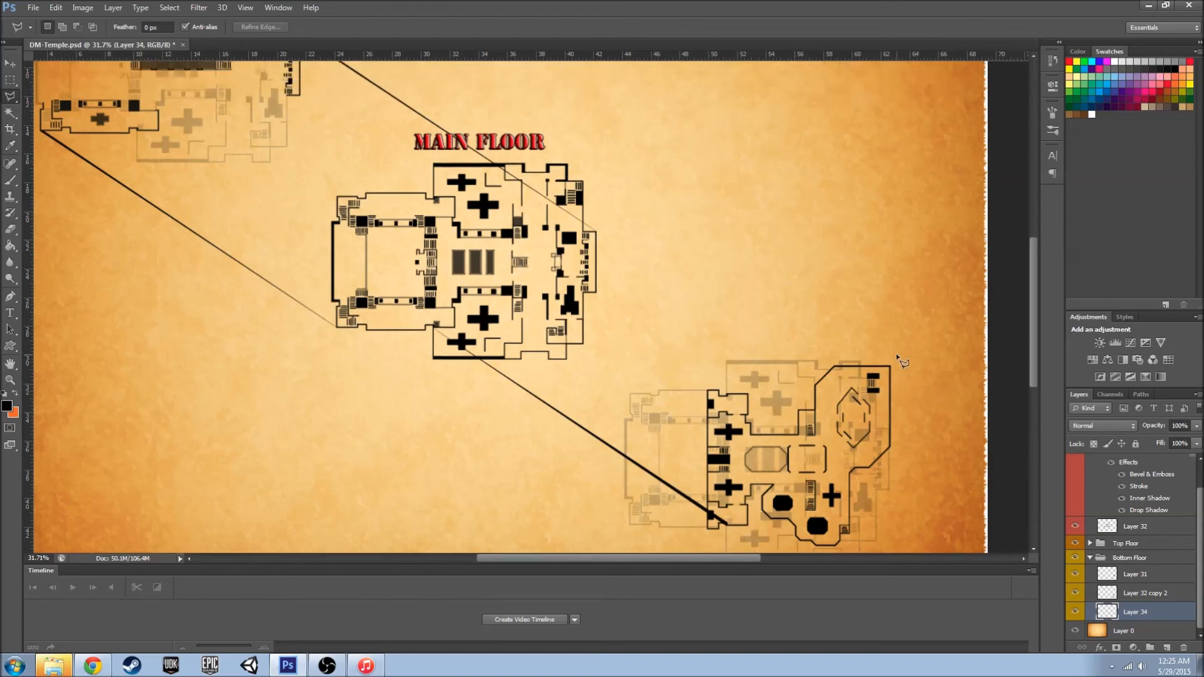
{"action": "scroll", "coordinate": [877, 380], "scroll_direction": "up", "scroll_amount": 19}
{"action": "left_click", "coordinate": [869, 380]}
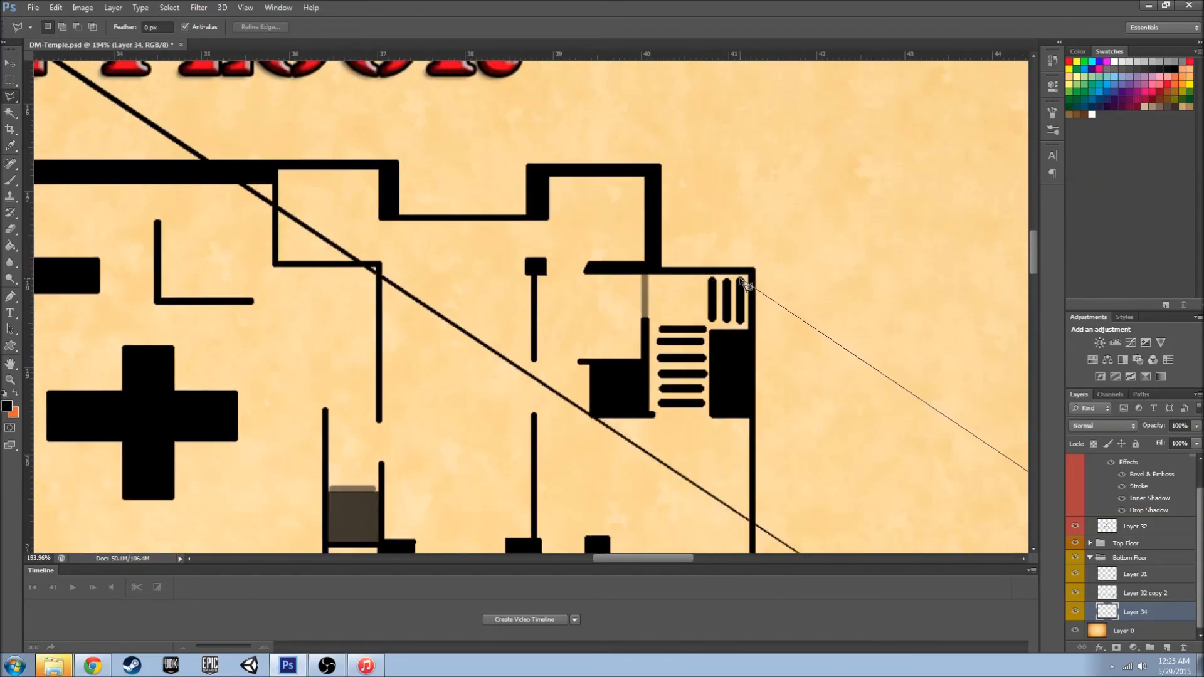
{"action": "left_click", "coordinate": [742, 277]}
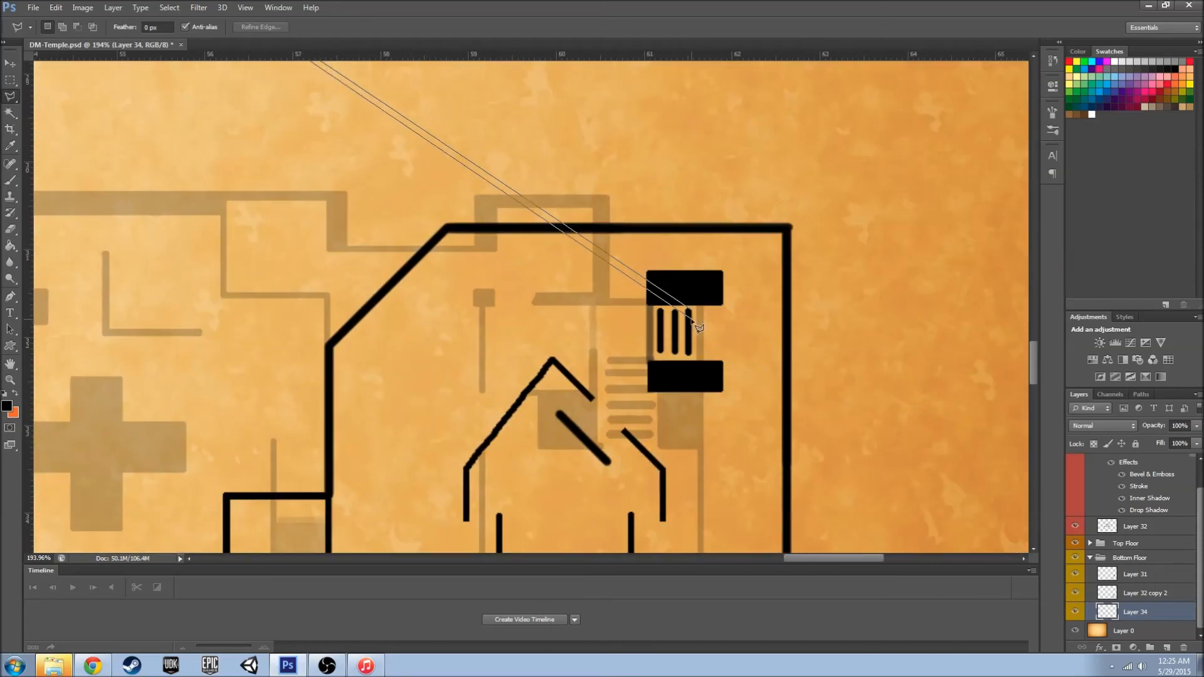
{"action": "double_click", "coordinate": [689, 314]}
{"action": "scroll", "coordinate": [590, 353], "scroll_direction": "down", "scroll_amount": 10}
- Paint the upper wedge selection black on Layer 34 at 50% brush opacity and deselect it
{"action": "key", "text": "b"}
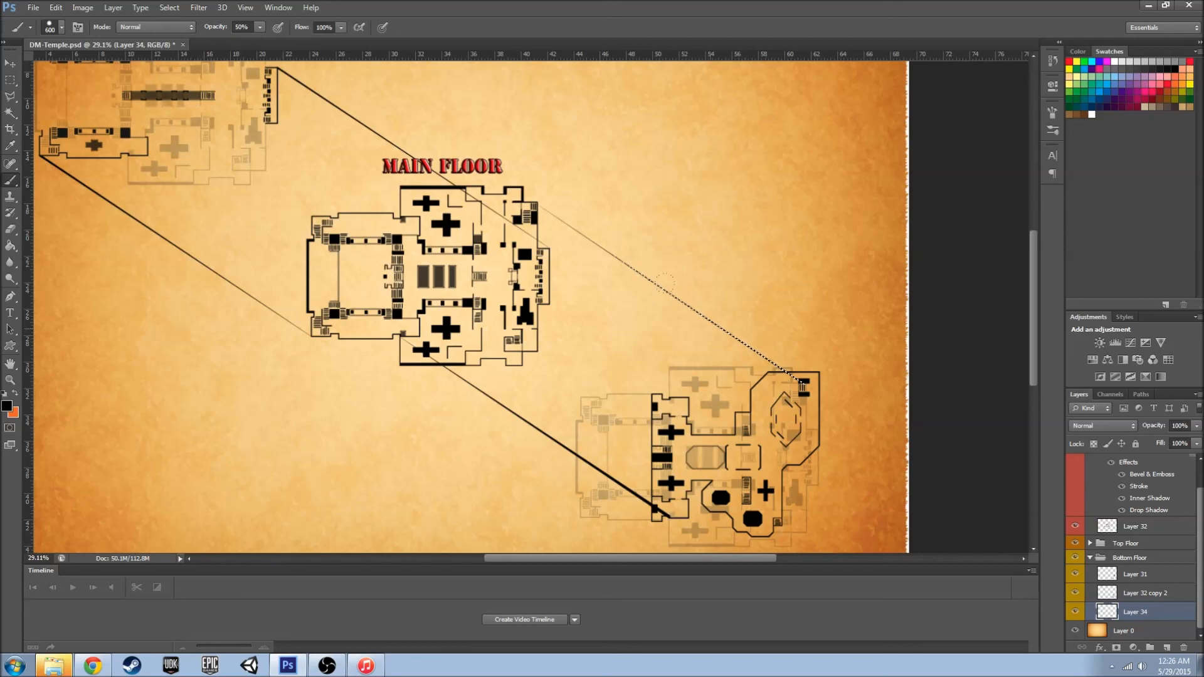
{"action": "key", "text": "l"}
{"action": "key", "text": "ctrl+d"}
{"action": "scroll", "coordinate": [503, 216], "scroll_direction": "down", "scroll_amount": 4}
{"action": "scroll", "coordinate": [510, 262], "scroll_direction": "up", "scroll_amount": 1}
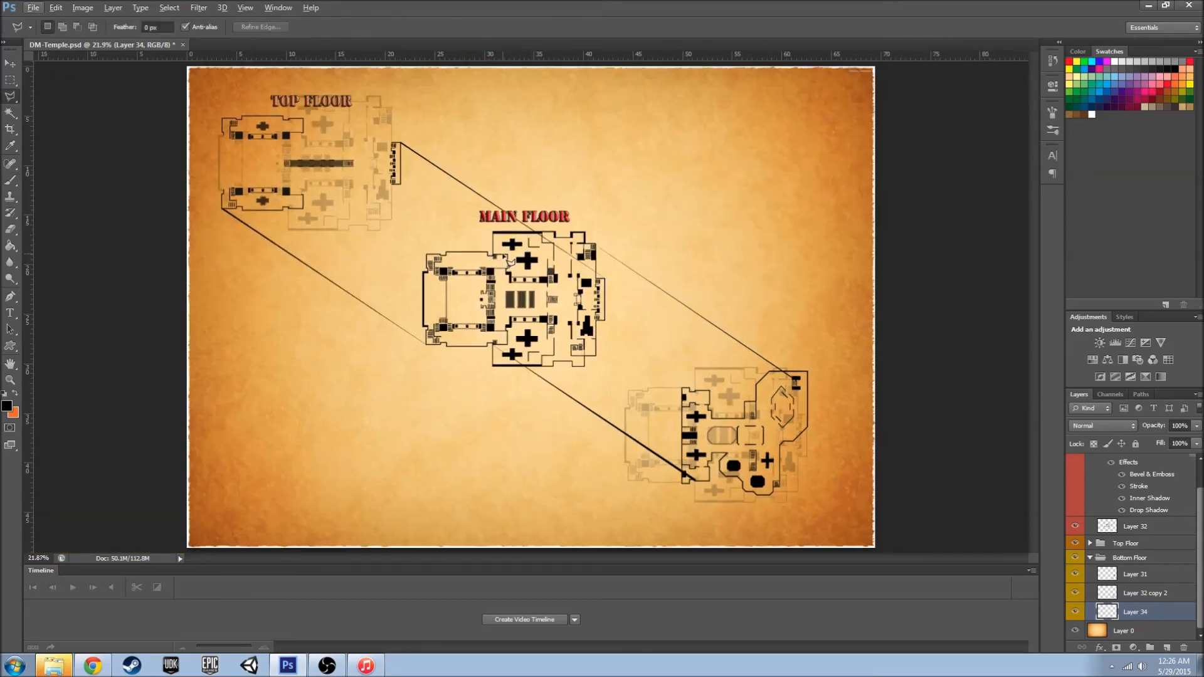
- Fade the lower connecting line on Layer 34 with the Eraser in Brush mode at size 1100 and 10% opacity
{"action": "left_click", "coordinate": [11, 229]}
{"action": "left_click", "coordinate": [139, 27]}
{"action": "left_click", "coordinate": [136, 40]}
{"action": "left_click_drag", "start_coordinate": [172, 30], "coordinate": [162, 32]}
{"action": "key", "text": "bracketright"}
{"action": "key", "text": "bracketright"}
{"action": "key", "text": "bracketright"}
{"action": "key", "text": "bracketright"}
{"action": "key", "text": "bracketright"}
{"action": "key", "text": "bracketright"}
{"action": "key", "text": "bracketright"}
{"action": "key", "text": "bracketright"}
{"action": "key", "text": "bracketright"}
{"action": "key", "text": "bracketright"}
{"action": "key", "text": "bracketright"}
{"action": "key", "text": "bracketright"}
{"action": "key", "text": "bracketright"}
{"action": "key", "text": "bracketright"}
{"action": "key", "text": "bracketright"}
{"action": "key", "text": "bracketright"}
{"action": "key", "text": "bracketright"}
{"action": "key", "text": "bracketright"}
{"action": "key", "text": "bracketright"}
{"action": "key", "text": "bracketright"}
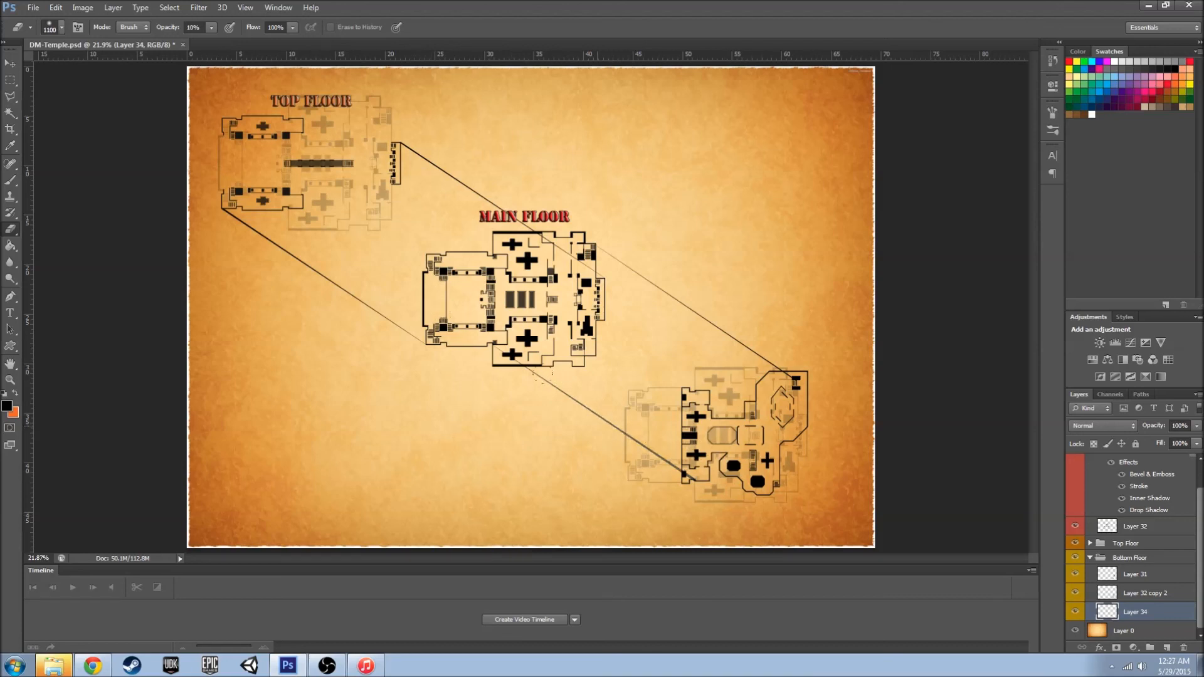
- Save the temple map document with its new connecting lines
{"action": "left_click", "coordinate": [10, 64]}
{"action": "left_click", "coordinate": [32, 8]}
{"action": "left_click", "coordinate": [76, 151]}
- Add a yellow "BOTTOM FLOOR" title in 100 pt Stencil Std over the bottom floor plan, above Layer 31
{"action": "left_click", "coordinate": [10, 313]}
{"action": "left_click", "coordinate": [1137, 574]}
{"action": "left_click", "coordinate": [15, 394]}
{"action": "left_click", "coordinate": [1077, 62]}
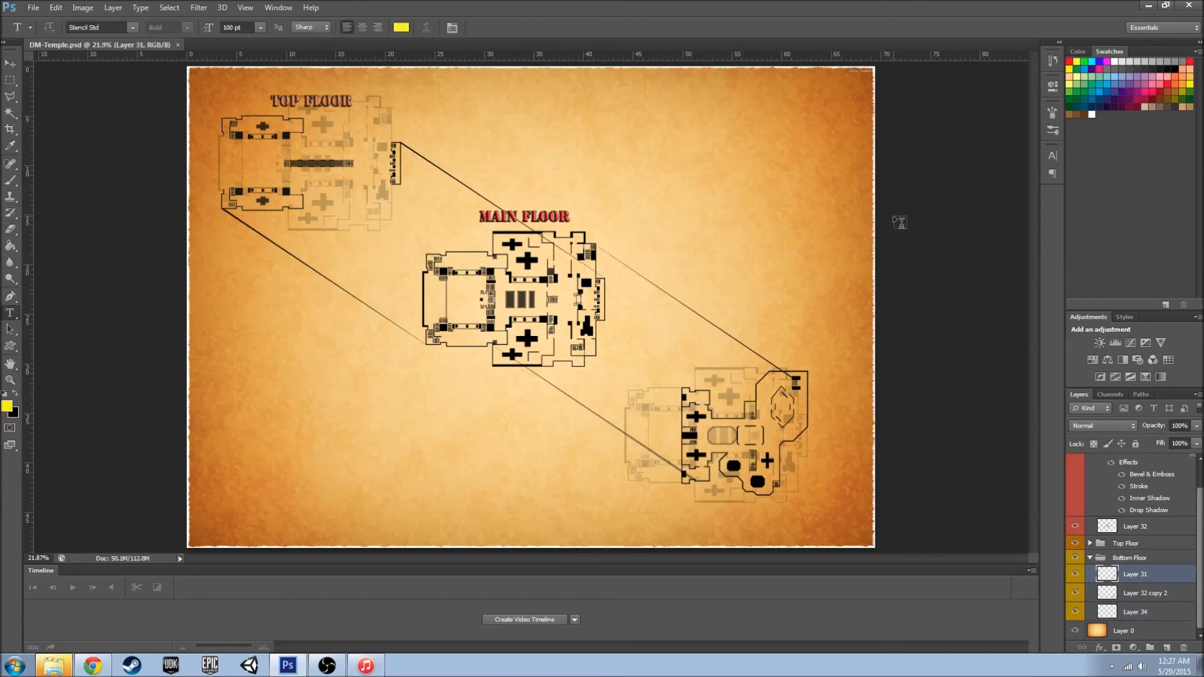
{"action": "left_click", "coordinate": [694, 352]}
{"action": "type", "text": "BOTTOM FLOOR"}
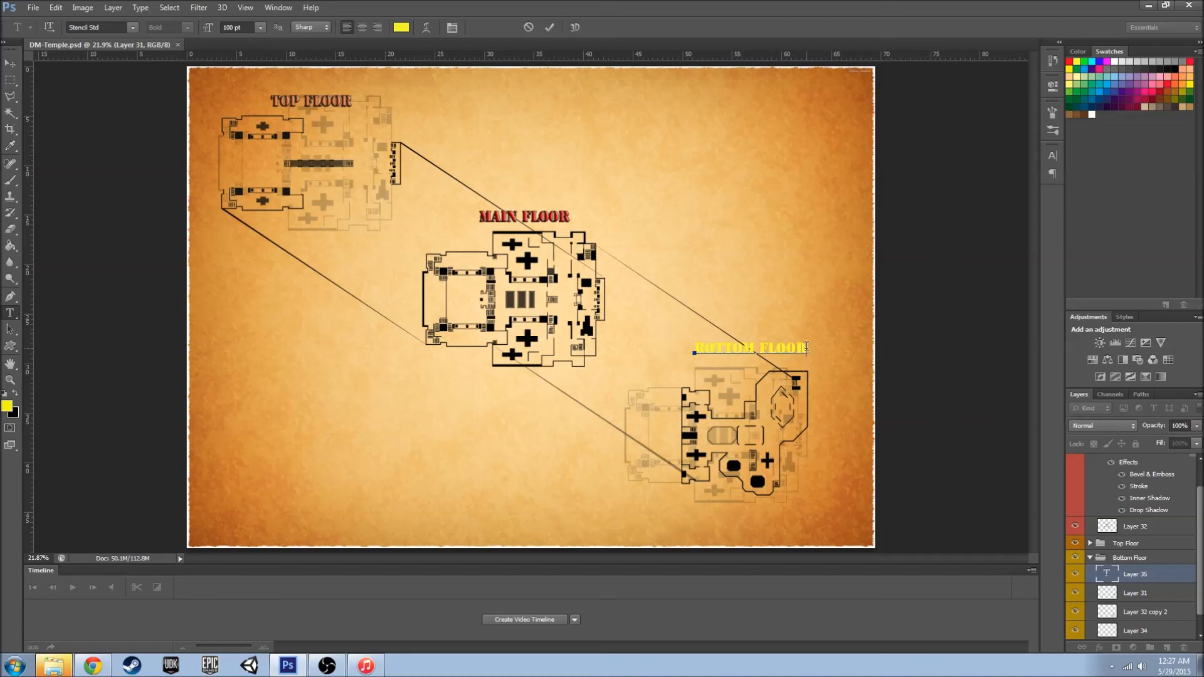
- Nudge the "BOTTOM FLOOR" title slightly left and down so it sits just above the bottom floor plan
{"action": "left_click", "coordinate": [10, 63]}
{"action": "key", "text": "shift+Left"}
{"action": "key", "text": "shift+Left"}
{"action": "key", "text": "shift+Down"}
{"action": "key", "text": "shift+Down"}
{"action": "key", "text": "shift+Down"}
{"action": "key", "text": "shift+Down"}
{"action": "key", "text": "shift+Down"}
{"action": "key", "text": "shift+Down"}
{"action": "key", "text": "shift+Down"}
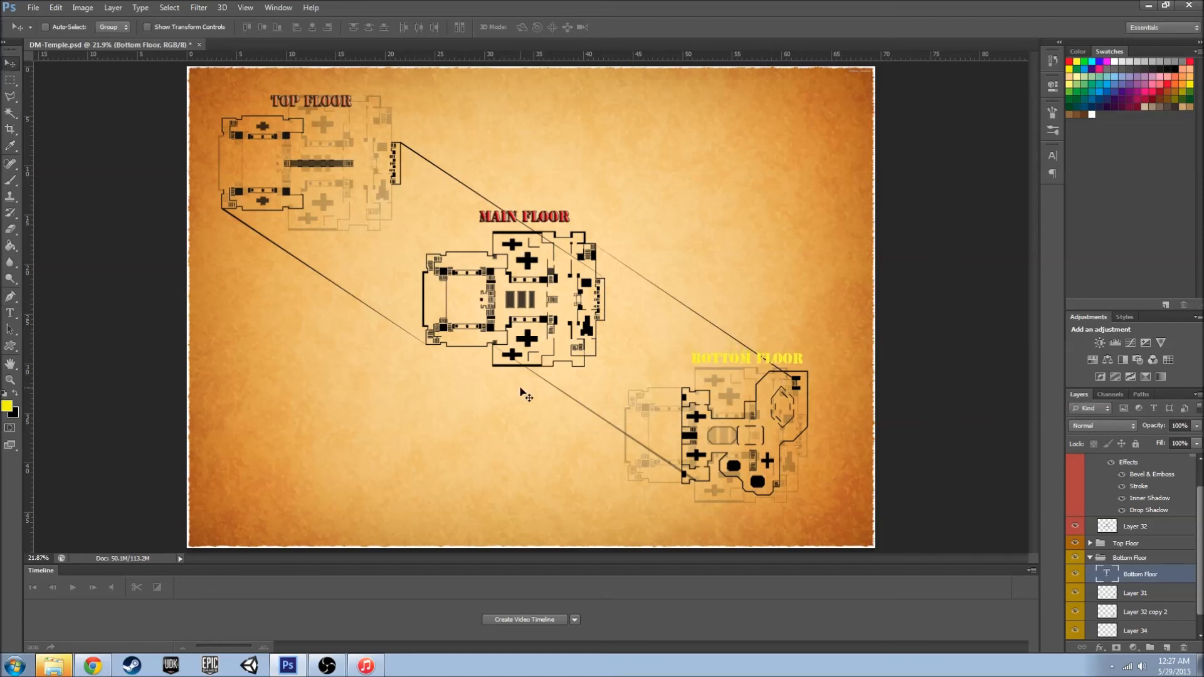
- Apply Bevel & Emboss with Contour, Stroke, Inner Shadow and Drop Shadow to the Bottom Floor title
{"action": "double_click", "coordinate": [1162, 574]}
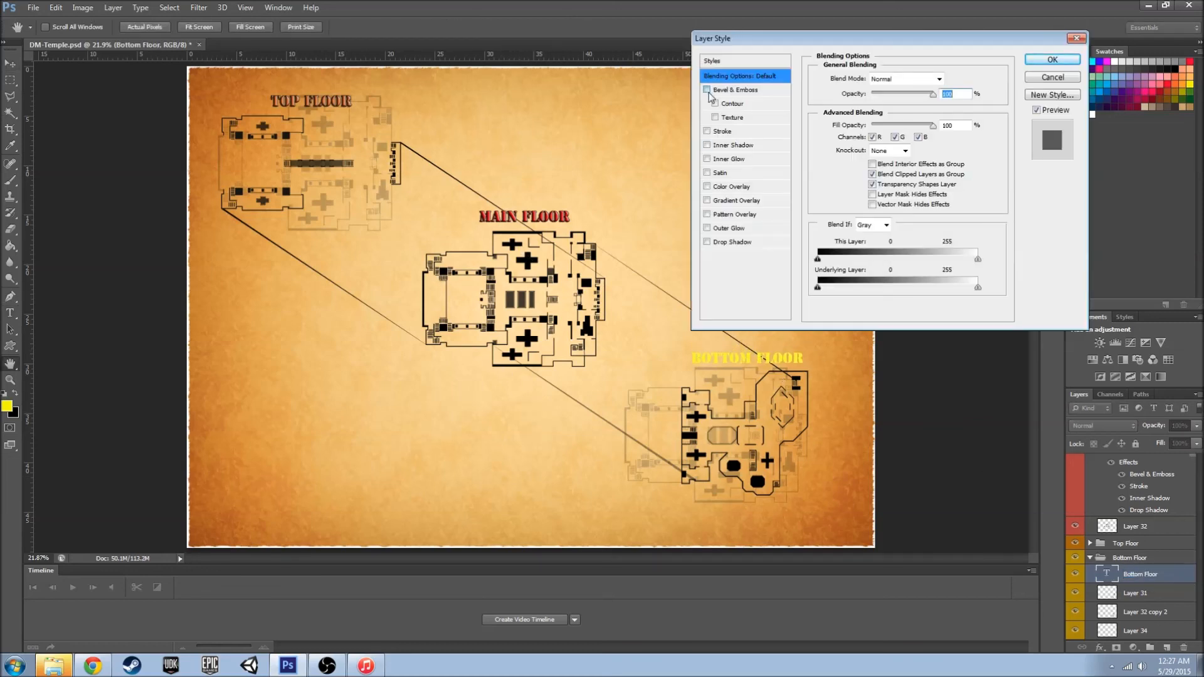
{"action": "left_click", "coordinate": [707, 131]}
{"action": "left_click", "coordinate": [716, 104]}
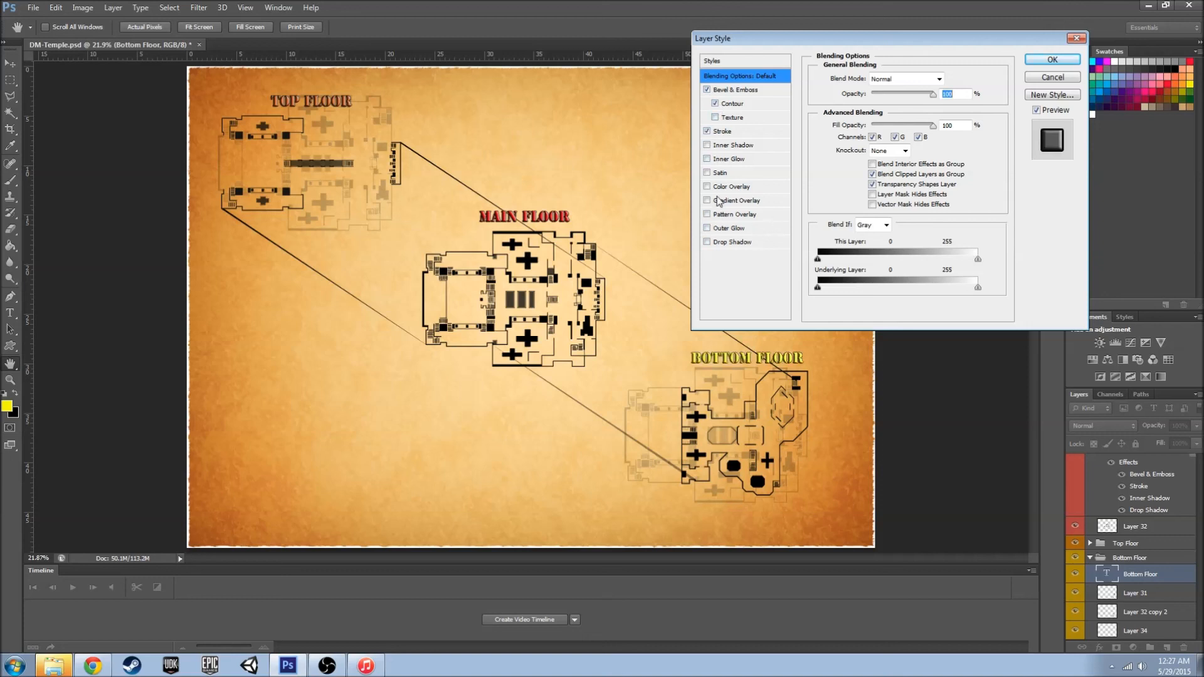
{"action": "left_click", "coordinate": [707, 145]}
{"action": "left_click", "coordinate": [707, 242]}
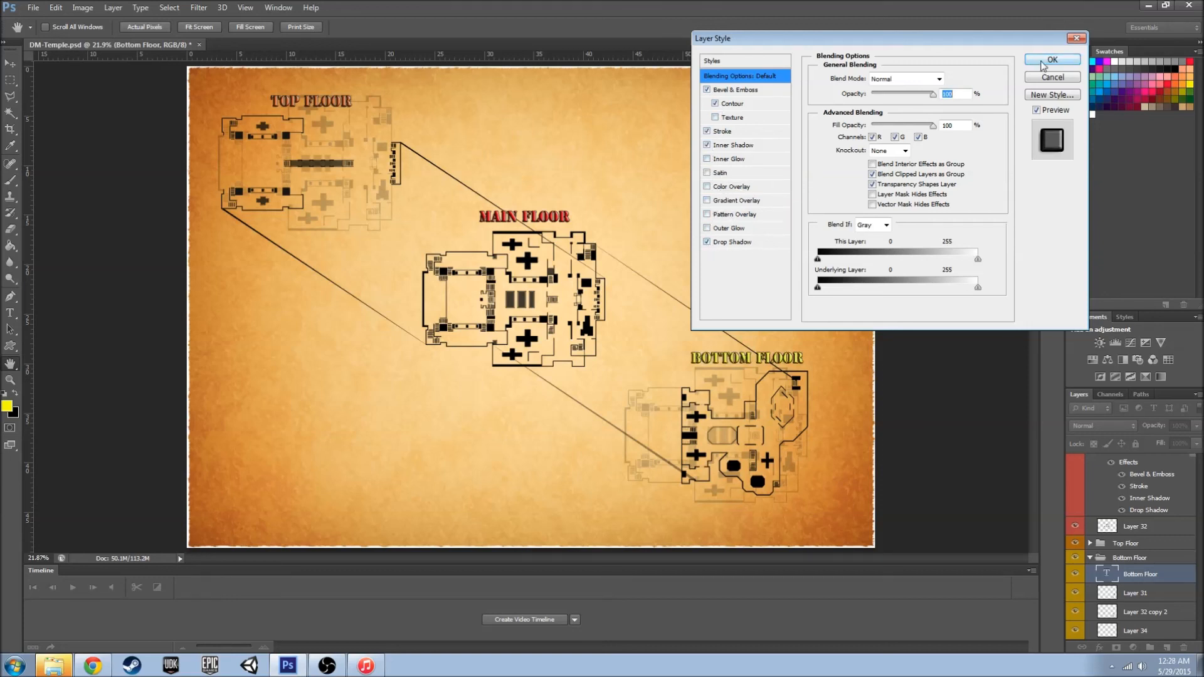
{"action": "left_click", "coordinate": [1052, 60]}
- Collapse the Main Floor, Top Floor and Bottom Floor layer groups and save the document
{"action": "scroll", "coordinate": [1171, 570], "scroll_direction": "up", "scroll_amount": 2}
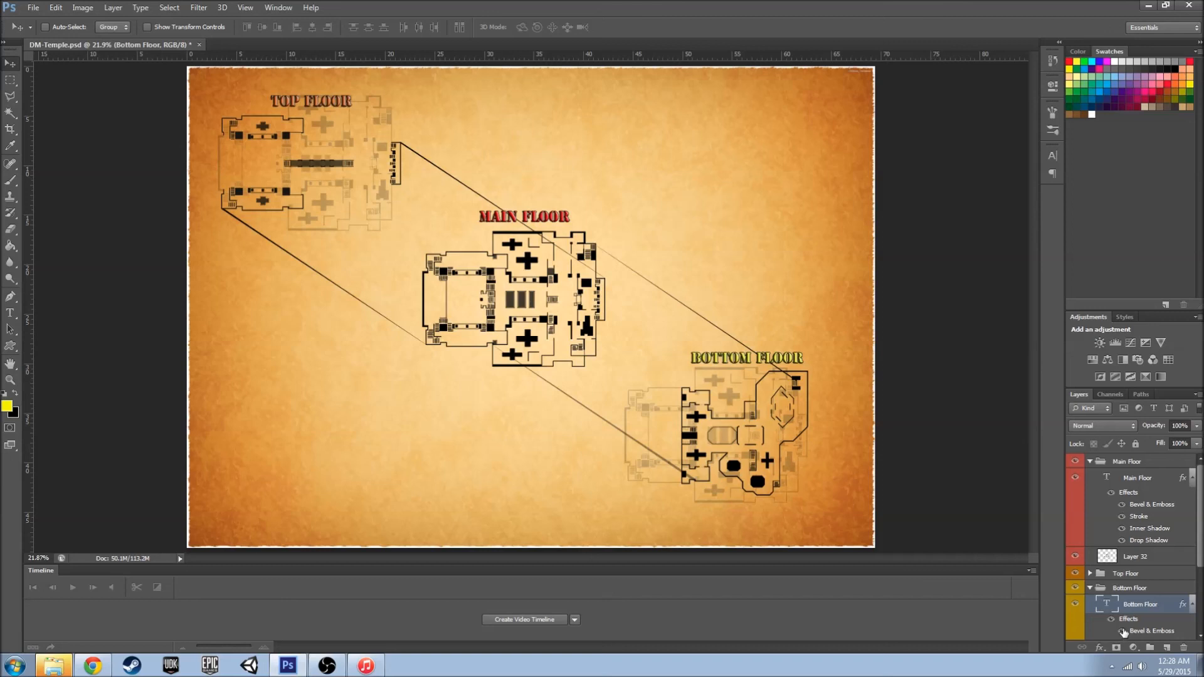
{"action": "left_click", "coordinate": [1090, 574]}
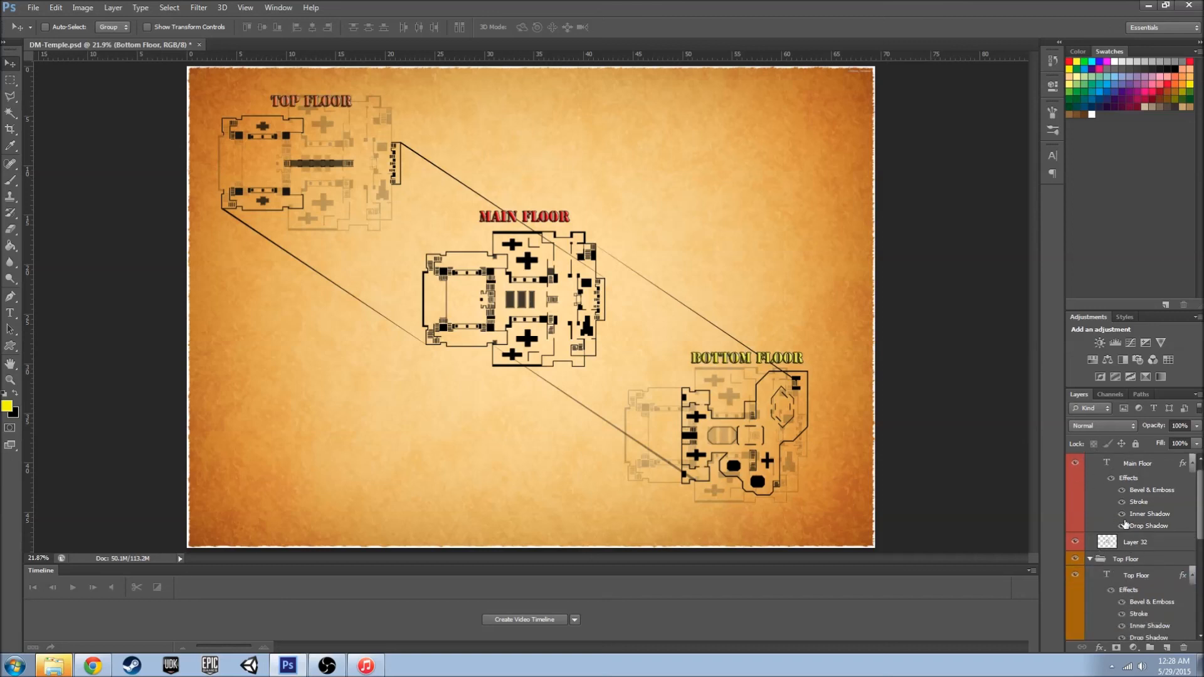
{"action": "left_click", "coordinate": [1090, 559]}
{"action": "left_click", "coordinate": [1089, 463]}
{"action": "left_click", "coordinate": [1090, 490]}
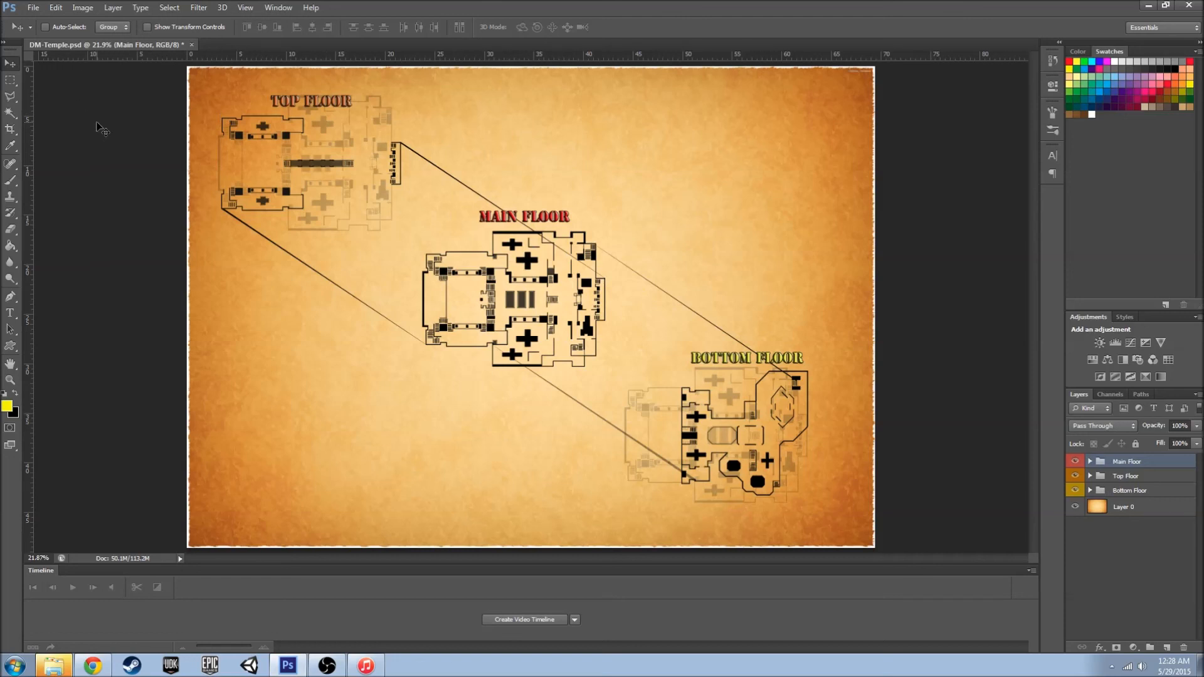
{"action": "left_click", "coordinate": [33, 8]}
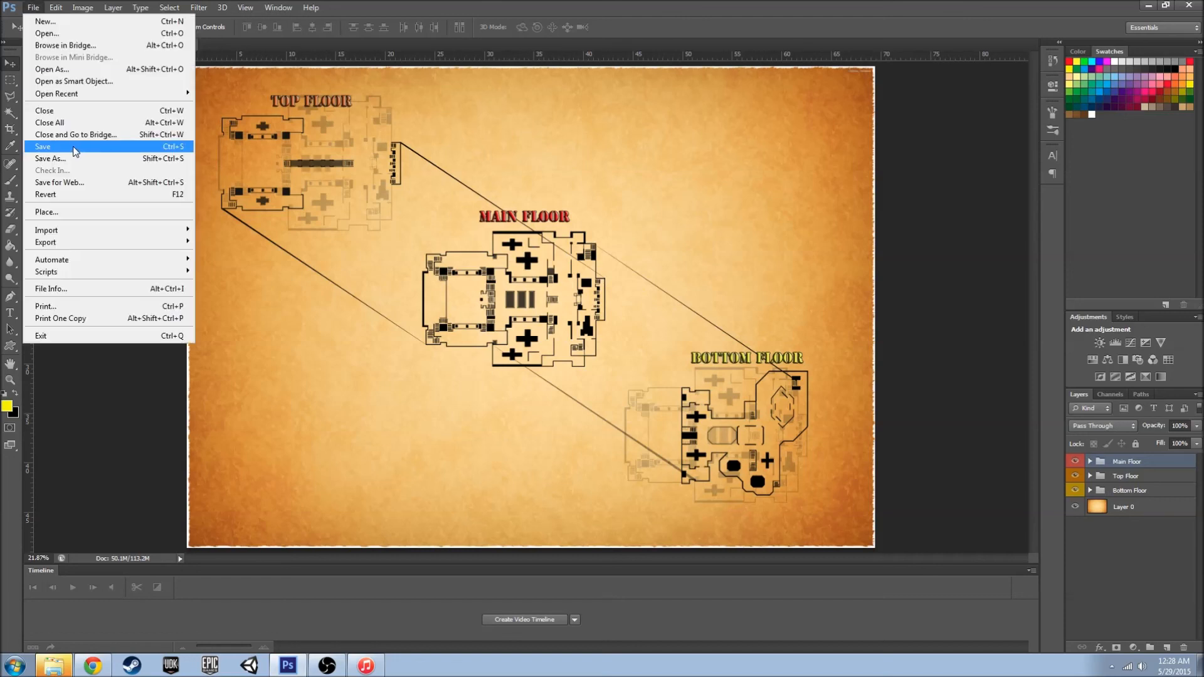
{"action": "left_click", "coordinate": [74, 148]}
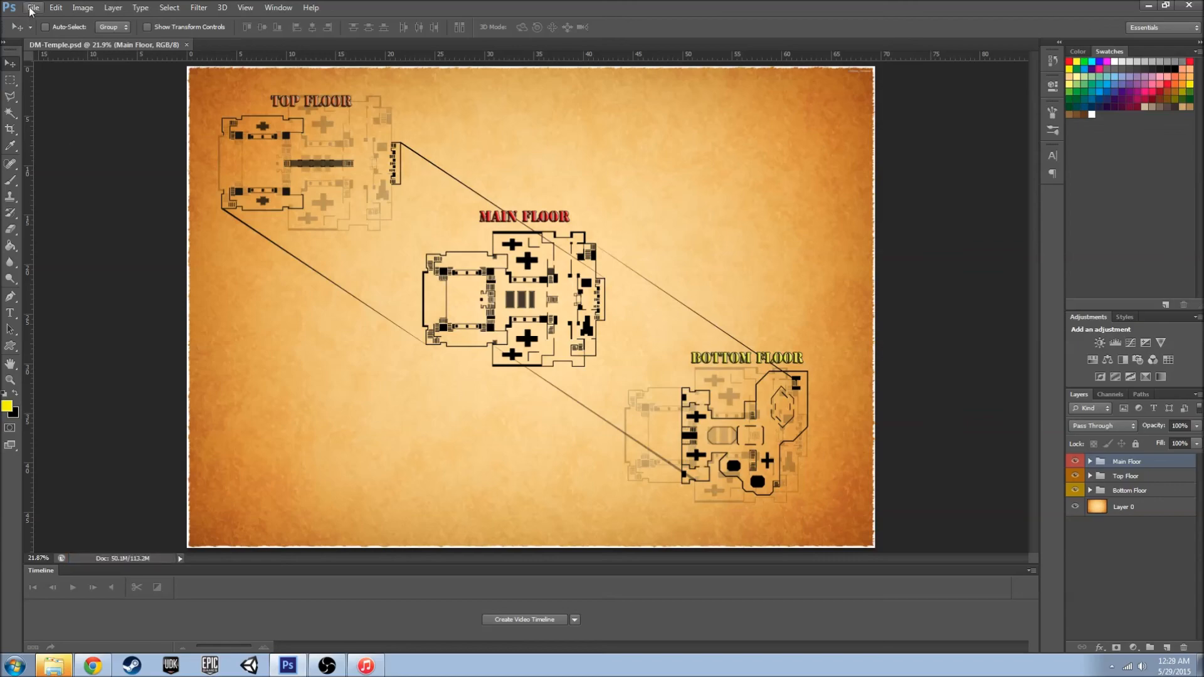